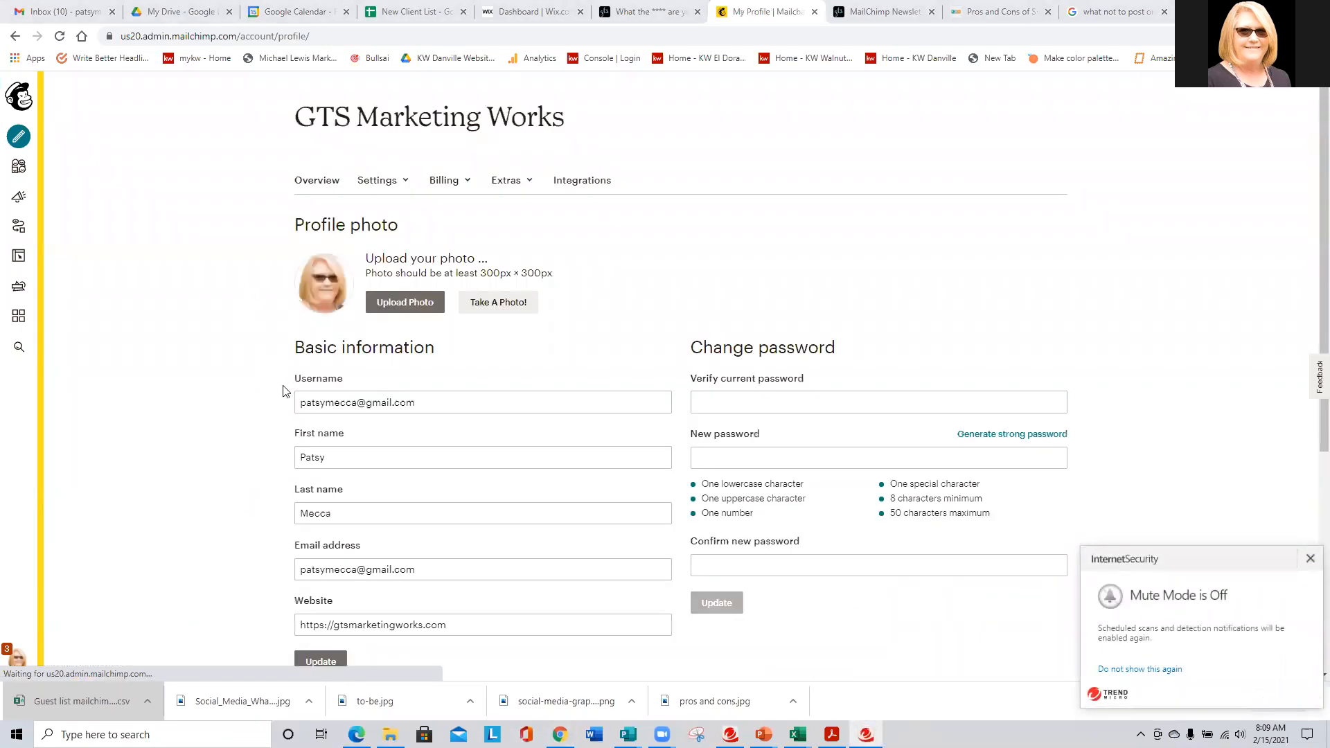
- Open the account's Integrations page and scroll down through the integration categories
{"action": "scroll", "coordinate": [253, 475], "scroll_direction": "down", "scroll_amount": 2}
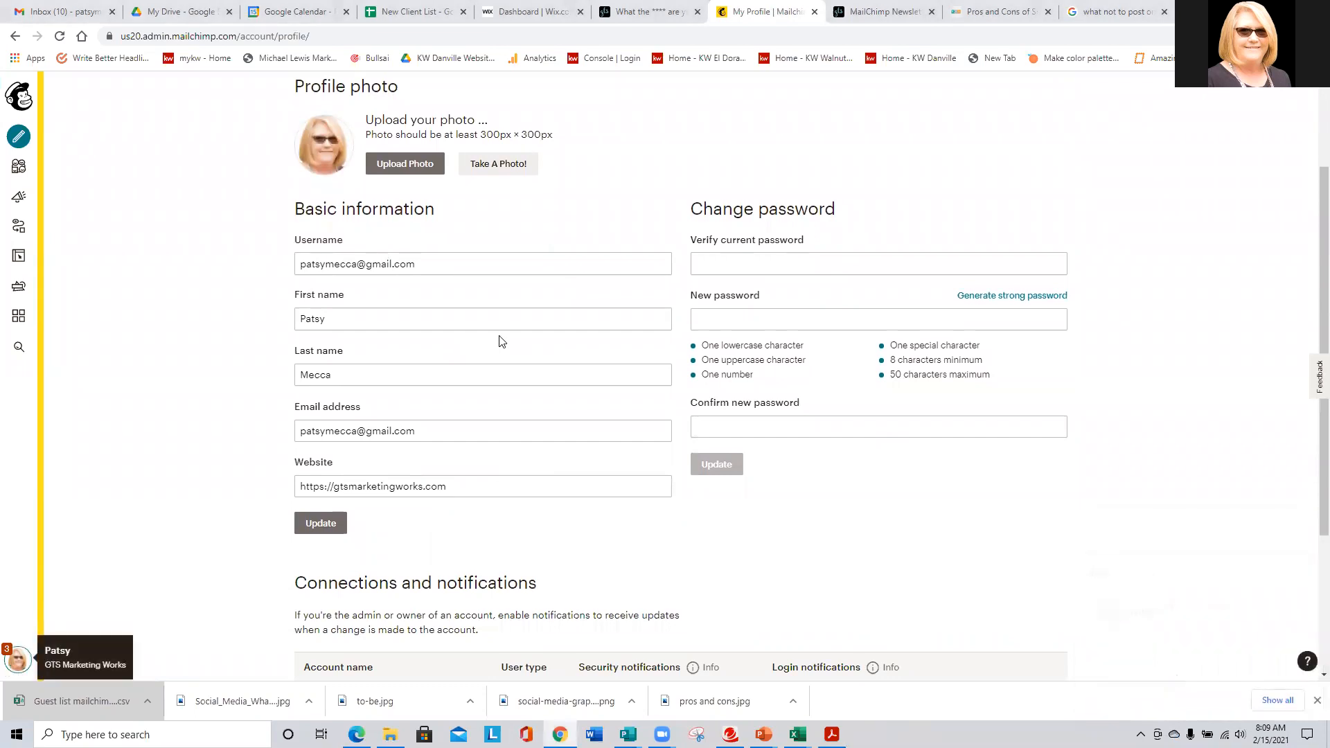
{"action": "scroll", "coordinate": [502, 346], "scroll_direction": "down", "scroll_amount": 3}
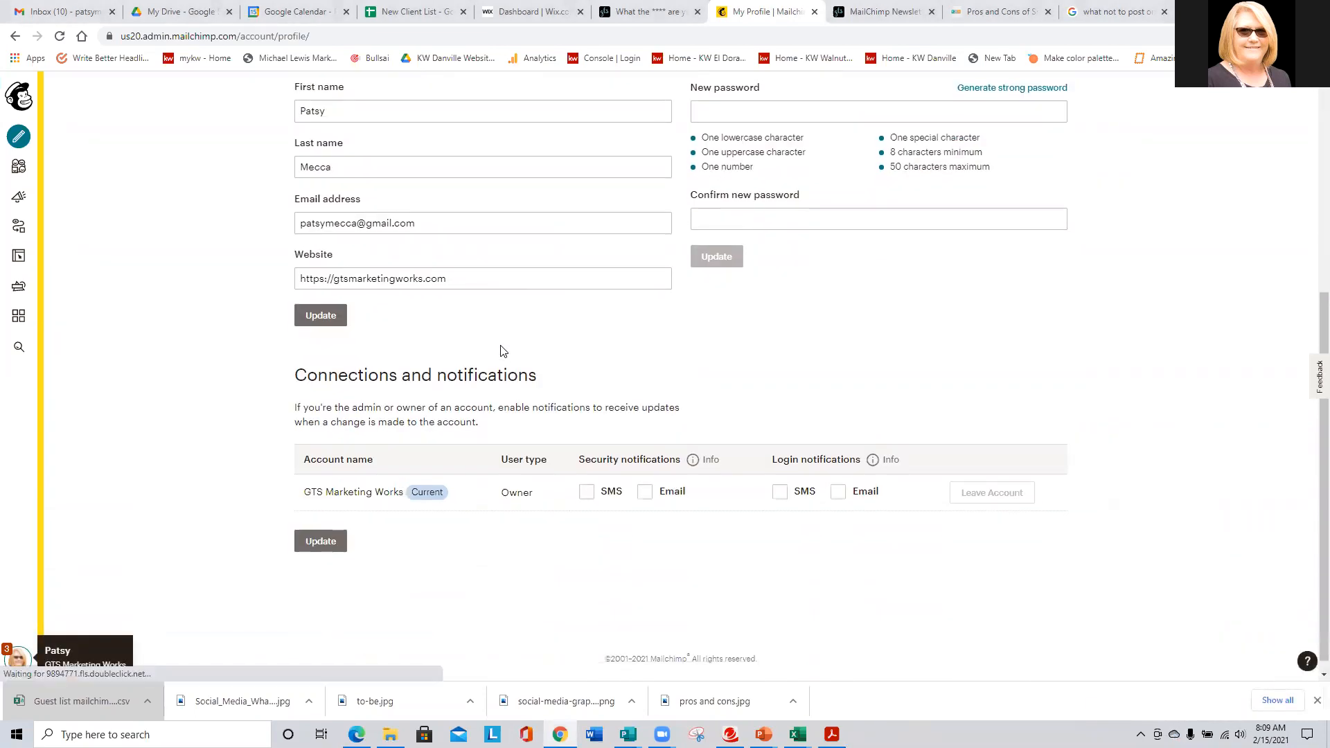
{"action": "scroll", "coordinate": [499, 350], "scroll_direction": "up", "scroll_amount": 5}
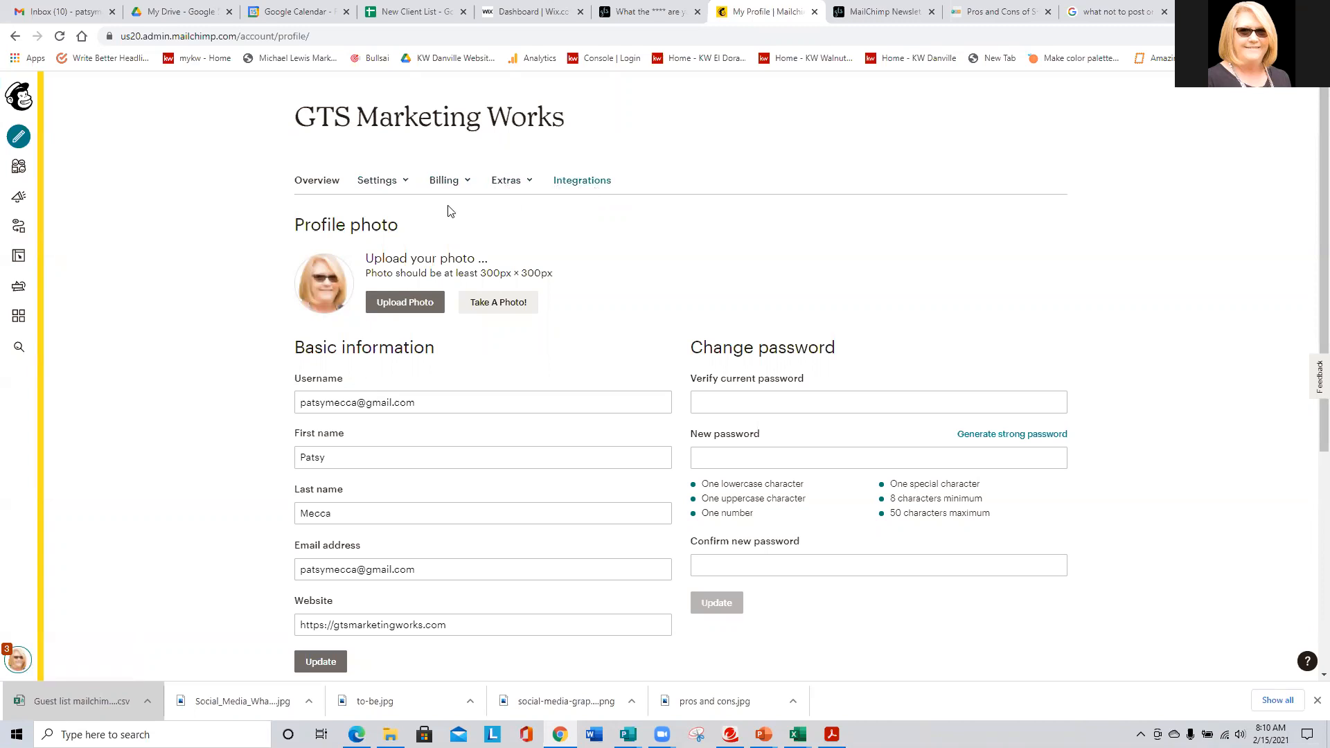
{"action": "left_click", "coordinate": [583, 182]}
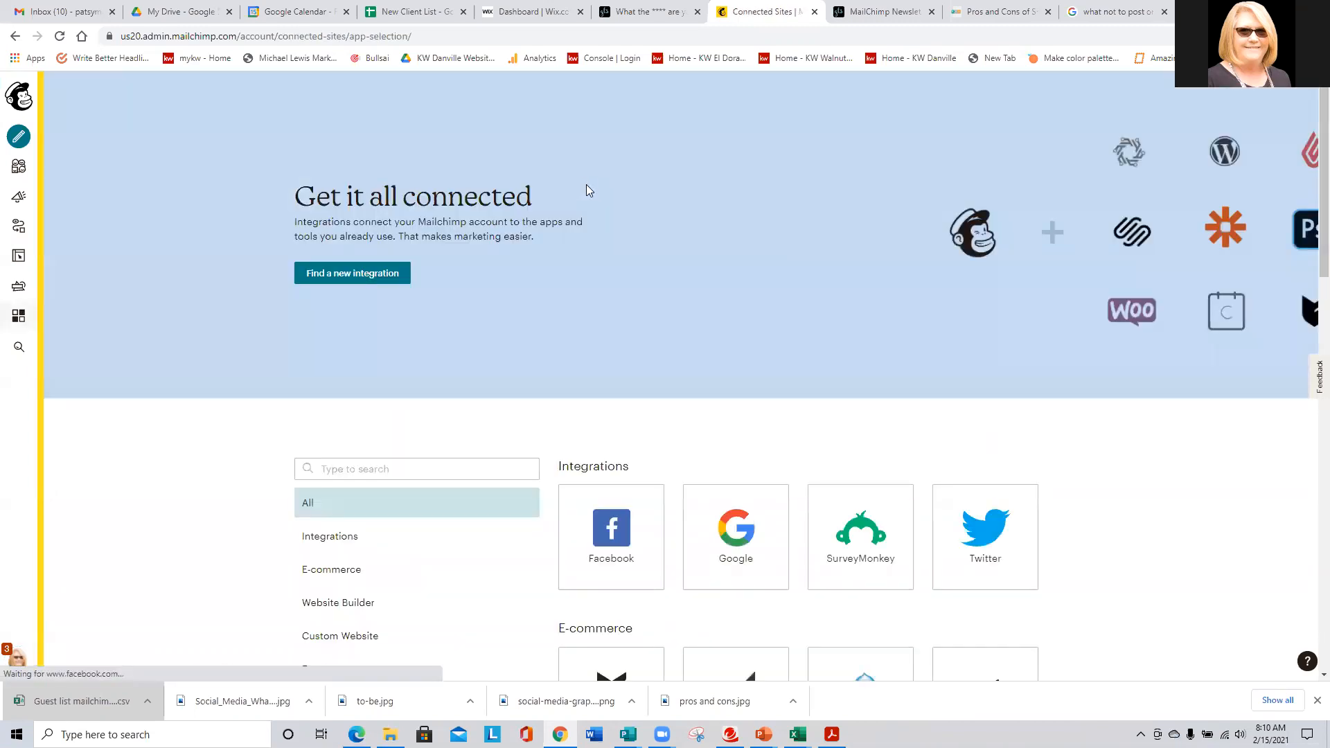
{"action": "scroll", "coordinate": [635, 484], "scroll_direction": "down", "scroll_amount": 2}
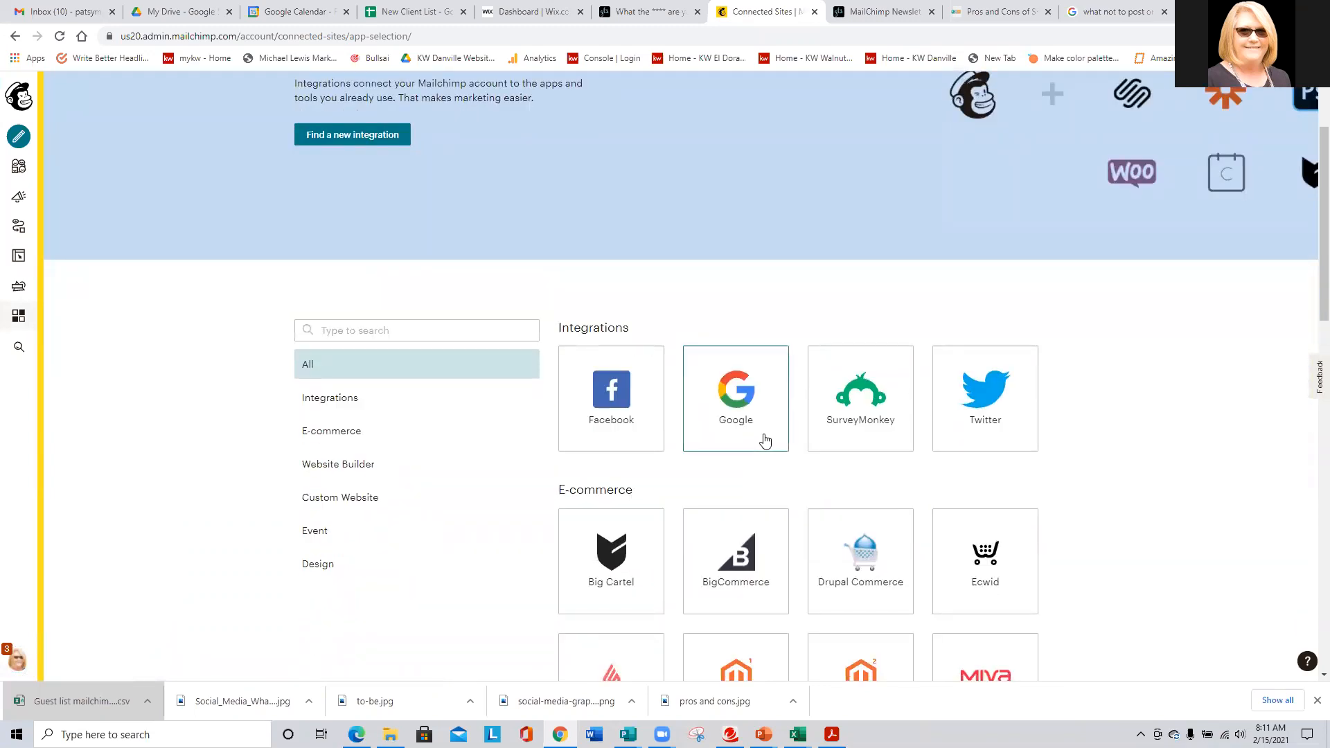
{"action": "scroll", "coordinate": [769, 437], "scroll_direction": "down", "scroll_amount": 2}
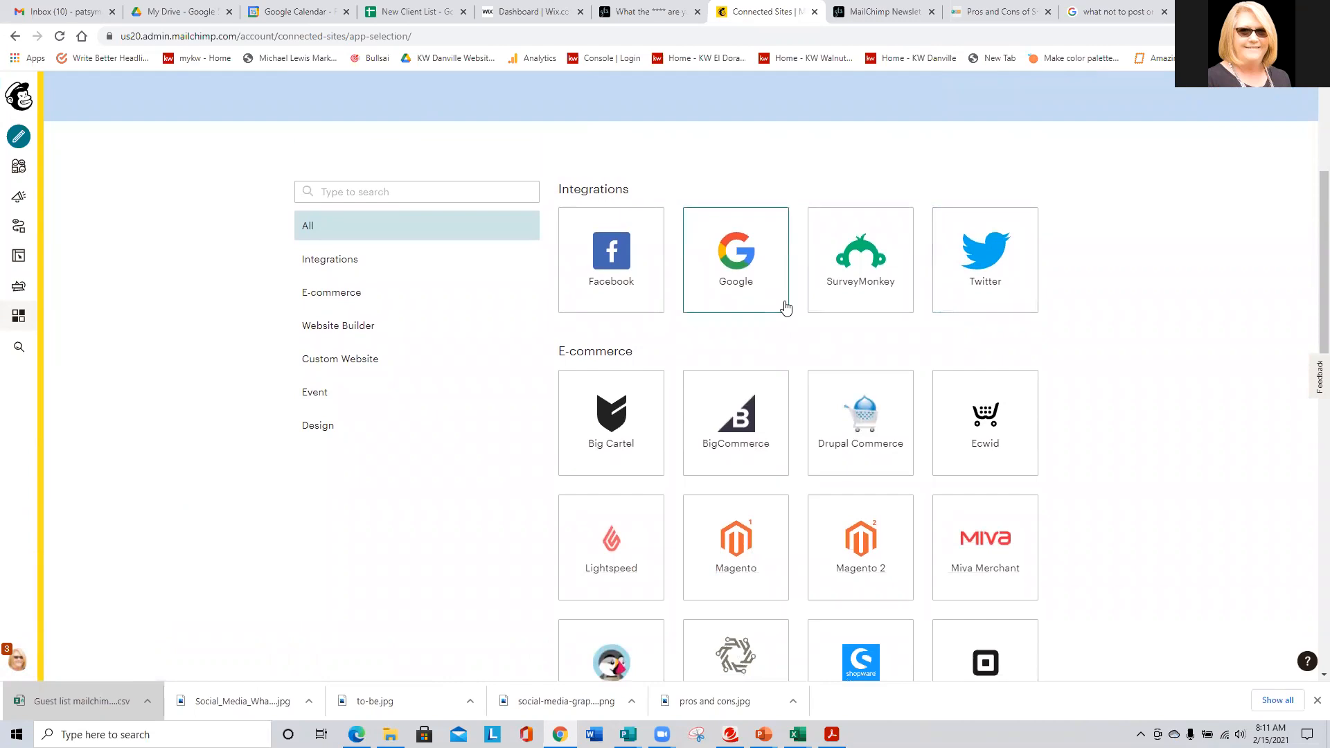
{"action": "scroll", "coordinate": [779, 325], "scroll_direction": "down", "scroll_amount": 2}
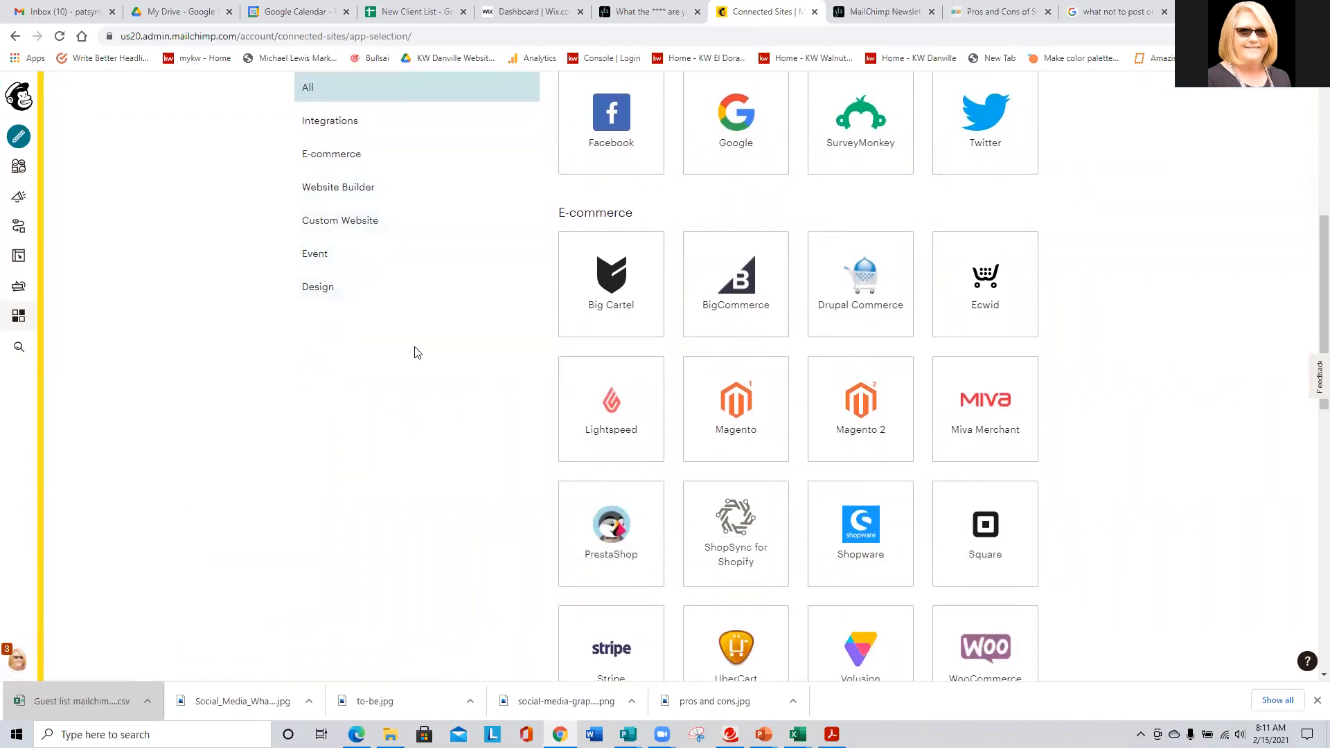
{"action": "scroll", "coordinate": [477, 371], "scroll_direction": "down", "scroll_amount": 2}
{"action": "scroll", "coordinate": [490, 451], "scroll_direction": "down", "scroll_amount": 3}
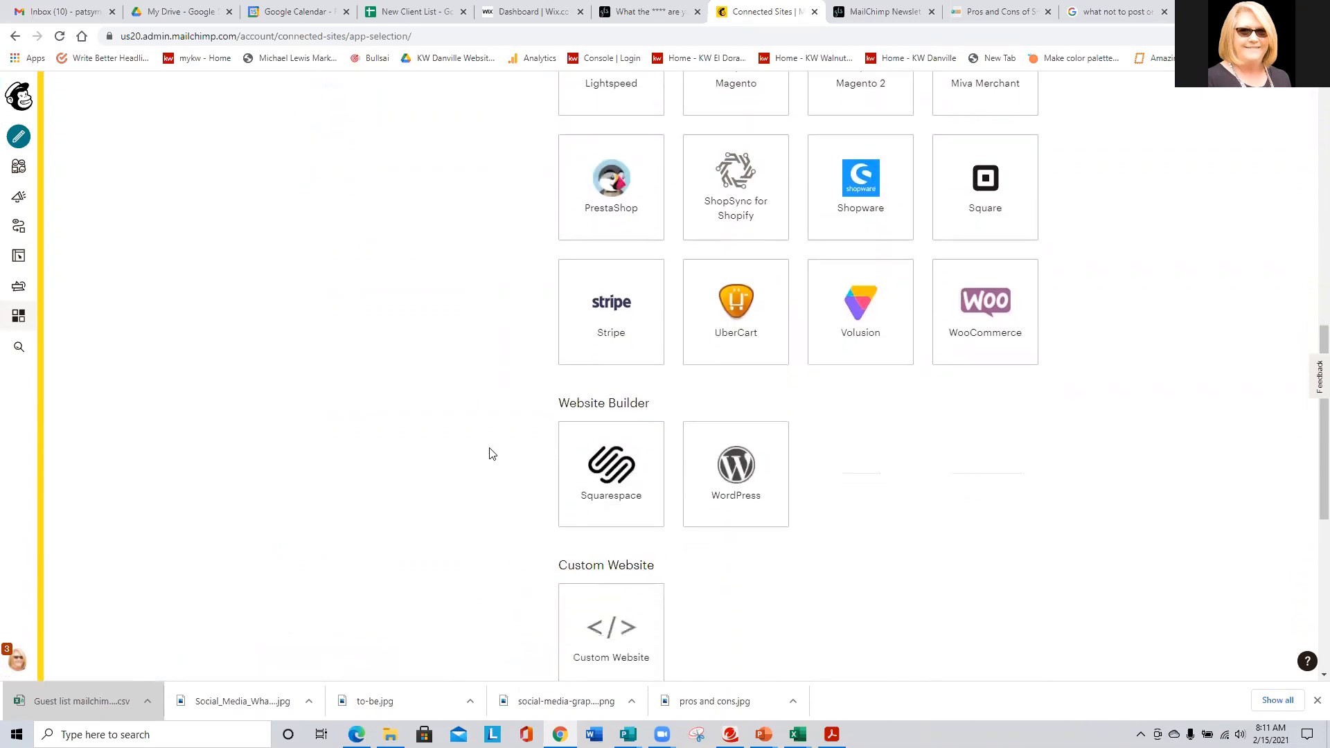
{"action": "scroll", "coordinate": [490, 452], "scroll_direction": "down", "scroll_amount": 2}
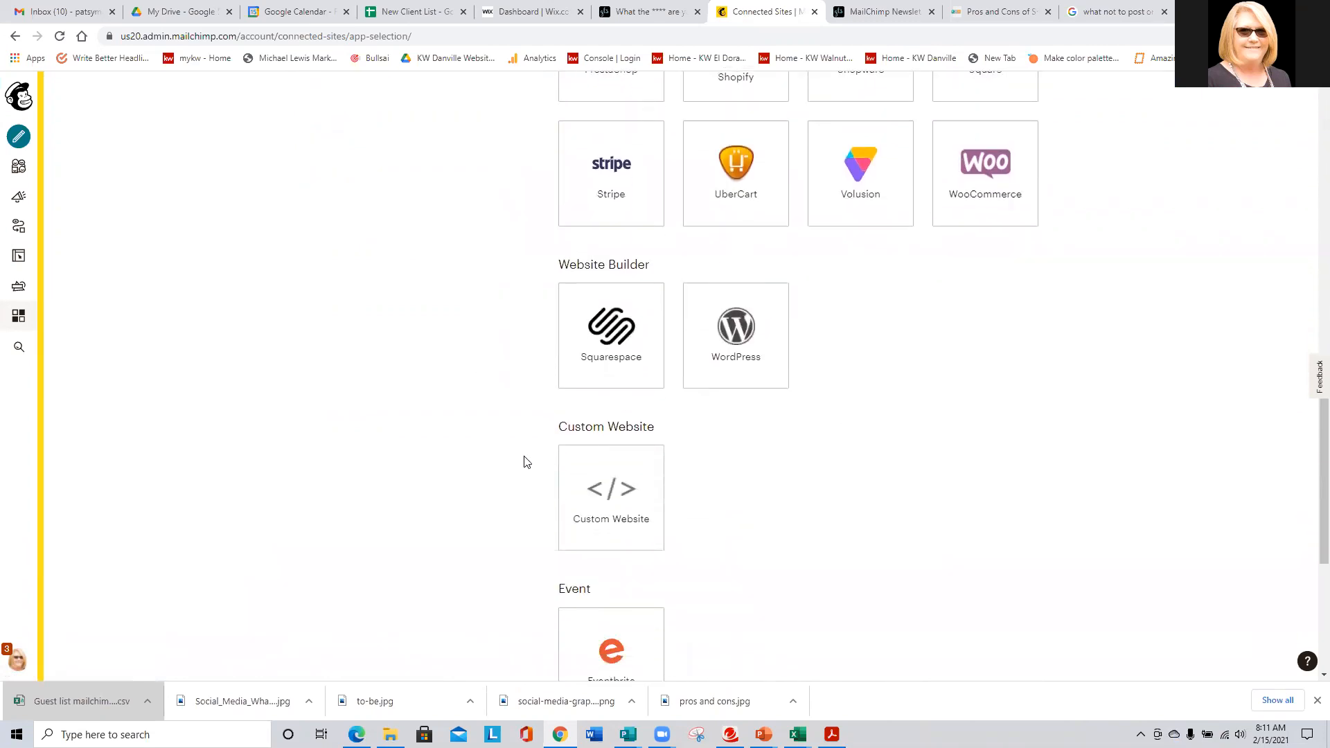
{"action": "scroll", "coordinate": [441, 478], "scroll_direction": "down", "scroll_amount": 4}
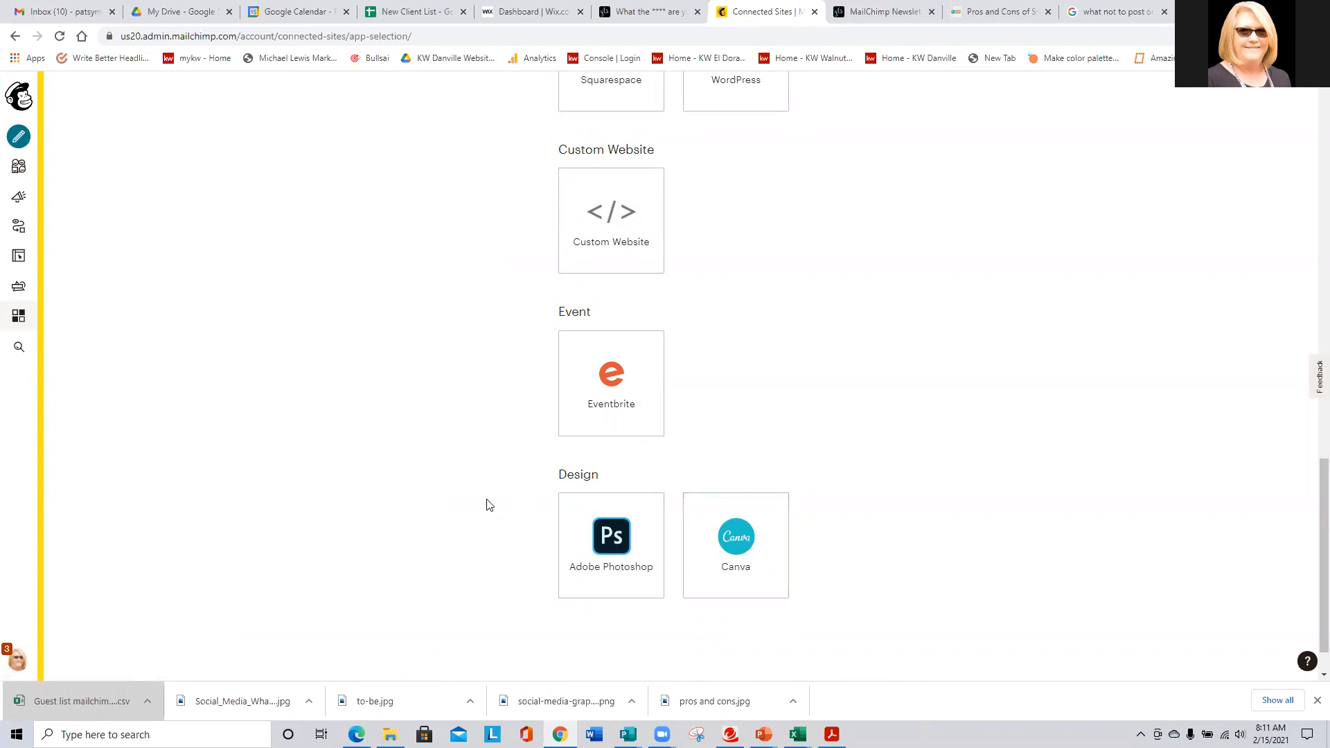
- Scroll back to the top of the integrations list and return to the home dashboard
{"action": "scroll", "coordinate": [486, 504], "scroll_direction": "up", "scroll_amount": 2}
{"action": "scroll", "coordinate": [487, 504], "scroll_direction": "up", "scroll_amount": 2}
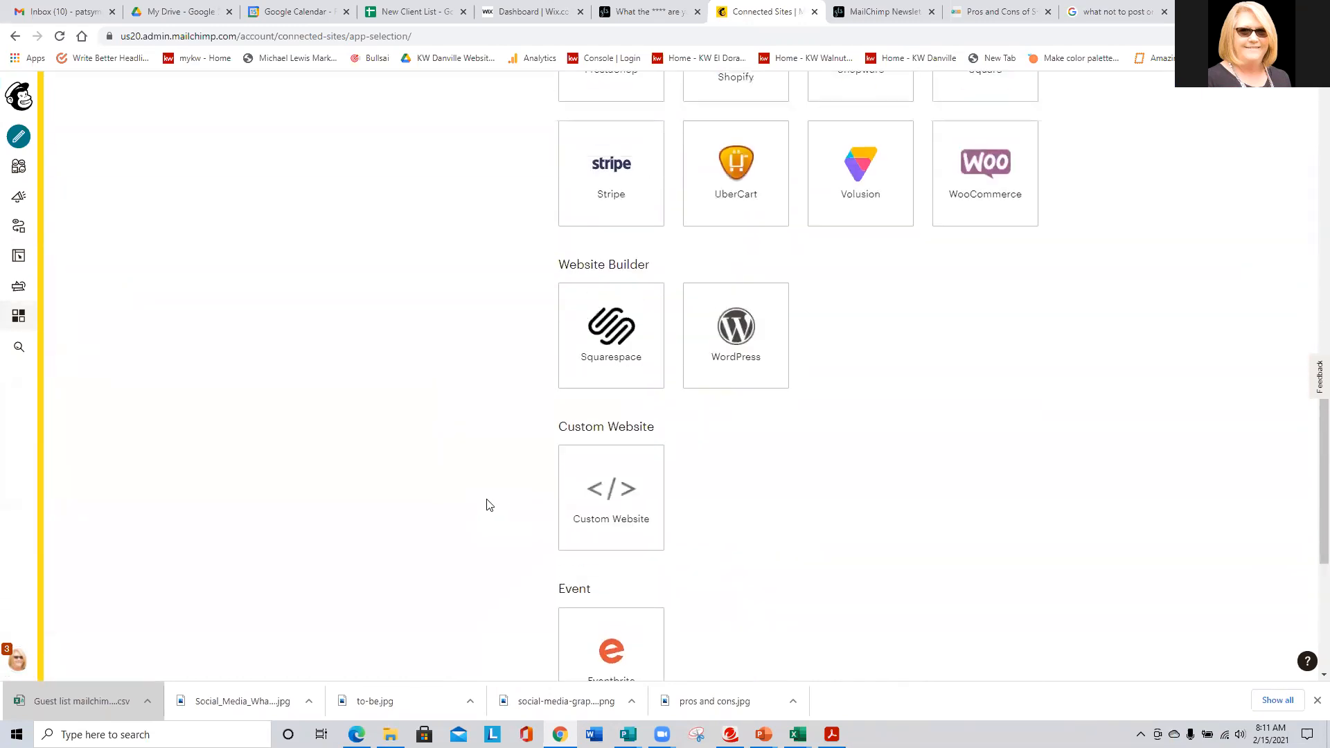
{"action": "scroll", "coordinate": [471, 505], "scroll_direction": "up", "scroll_amount": 1}
{"action": "scroll", "coordinate": [459, 513], "scroll_direction": "down", "scroll_amount": 3}
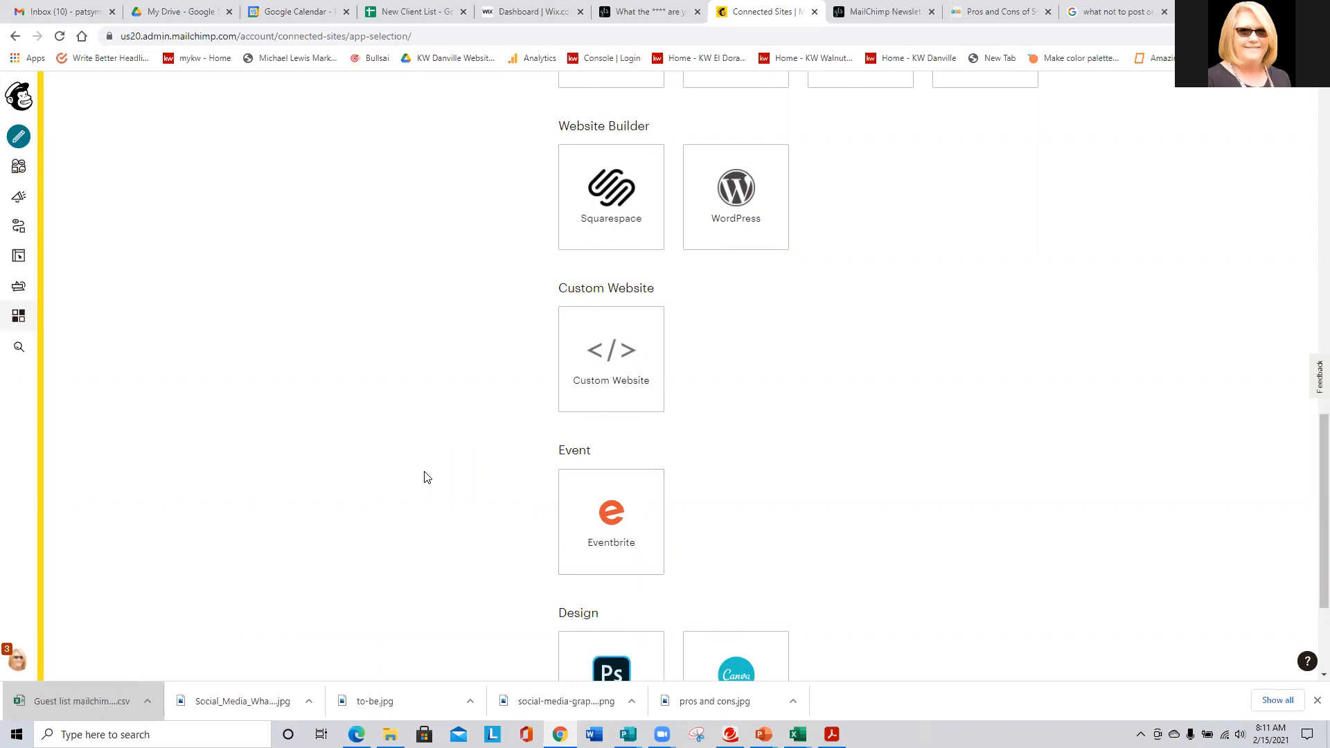
{"action": "scroll", "coordinate": [426, 477], "scroll_direction": "up", "scroll_amount": 3}
{"action": "scroll", "coordinate": [427, 477], "scroll_direction": "up", "scroll_amount": 4}
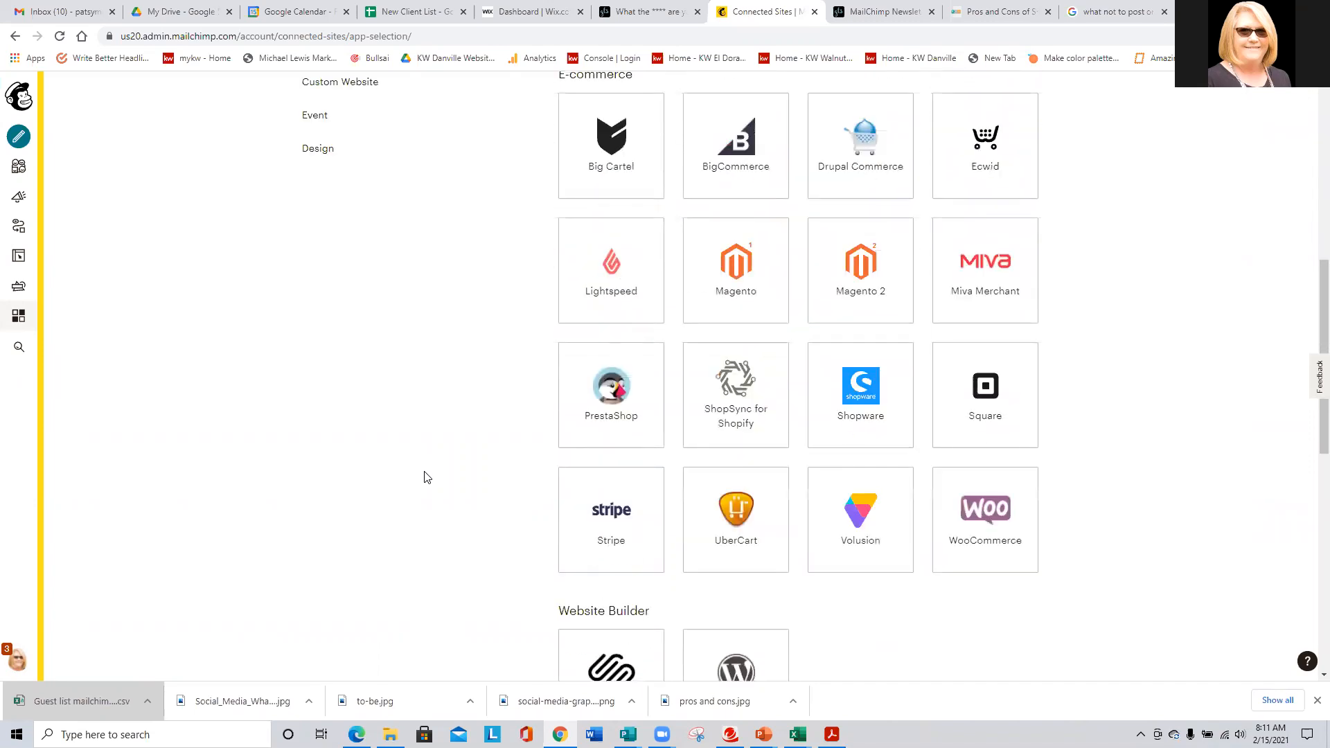
{"action": "scroll", "coordinate": [426, 477], "scroll_direction": "up", "scroll_amount": 6}
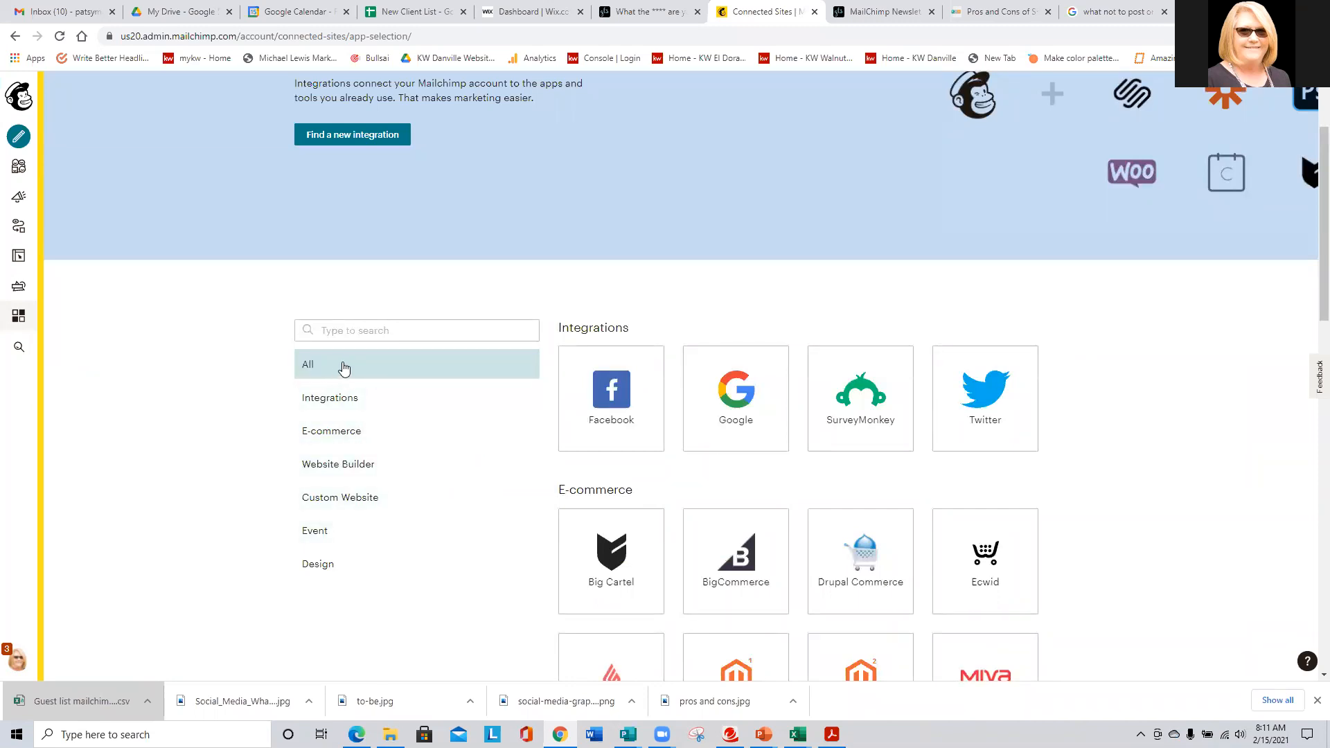
{"action": "scroll", "coordinate": [371, 380], "scroll_direction": "up", "scroll_amount": 2}
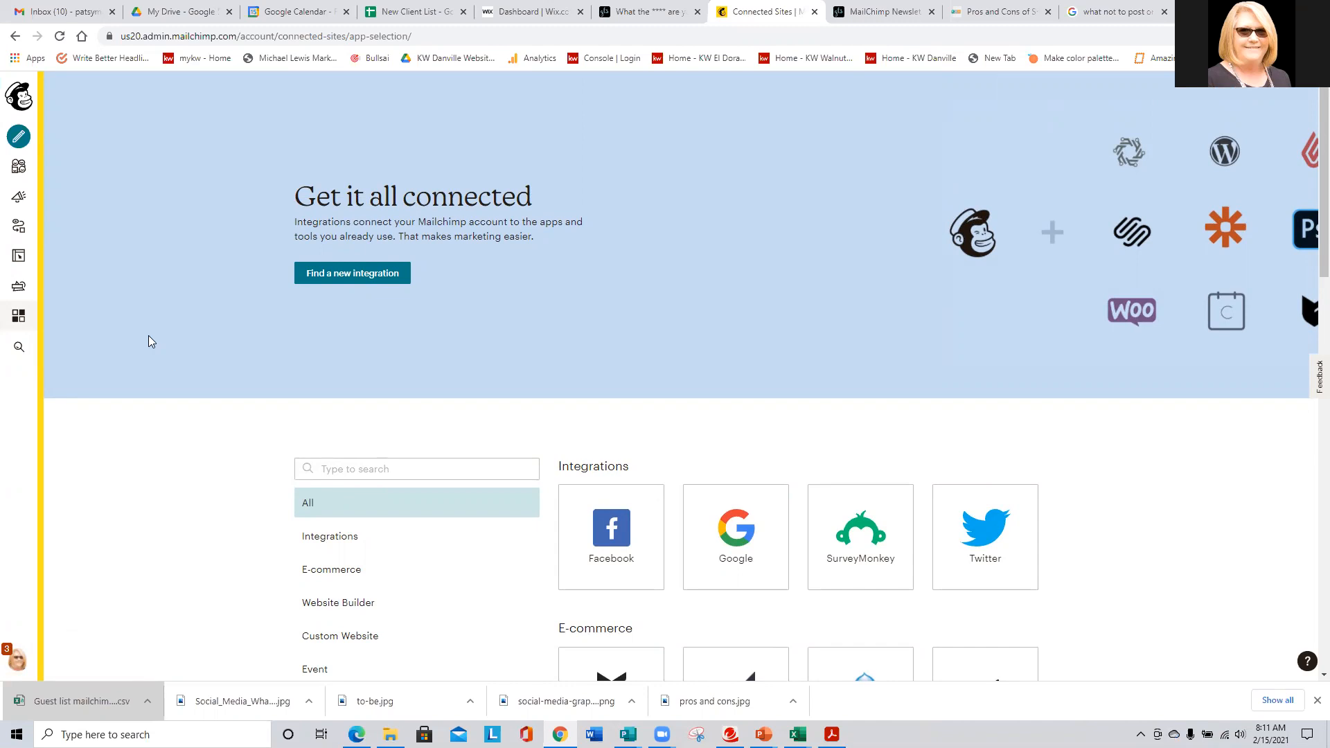
{"action": "left_click", "coordinate": [19, 98]}
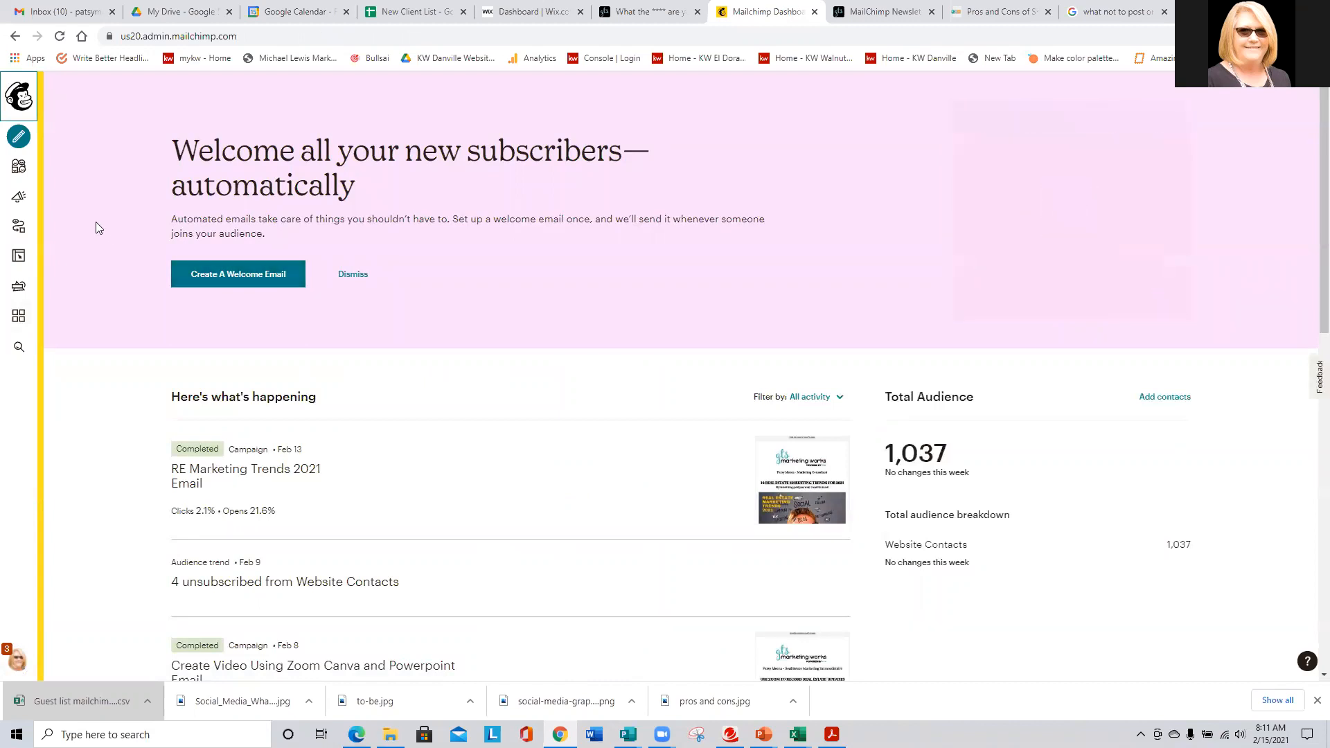
- Open the Website Contacts audience dashboard and expand its Manage Audience options
{"action": "left_click", "coordinate": [18, 168]}
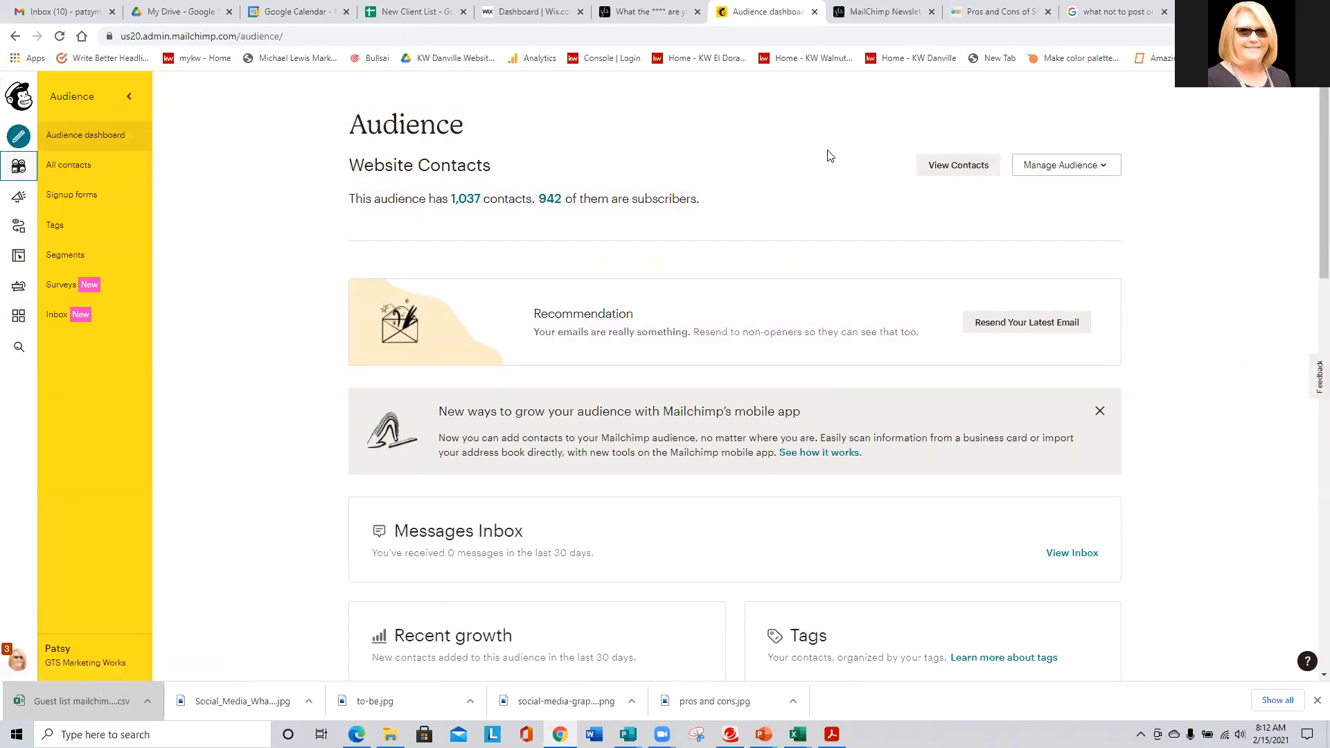
{"action": "left_click", "coordinate": [1073, 171]}
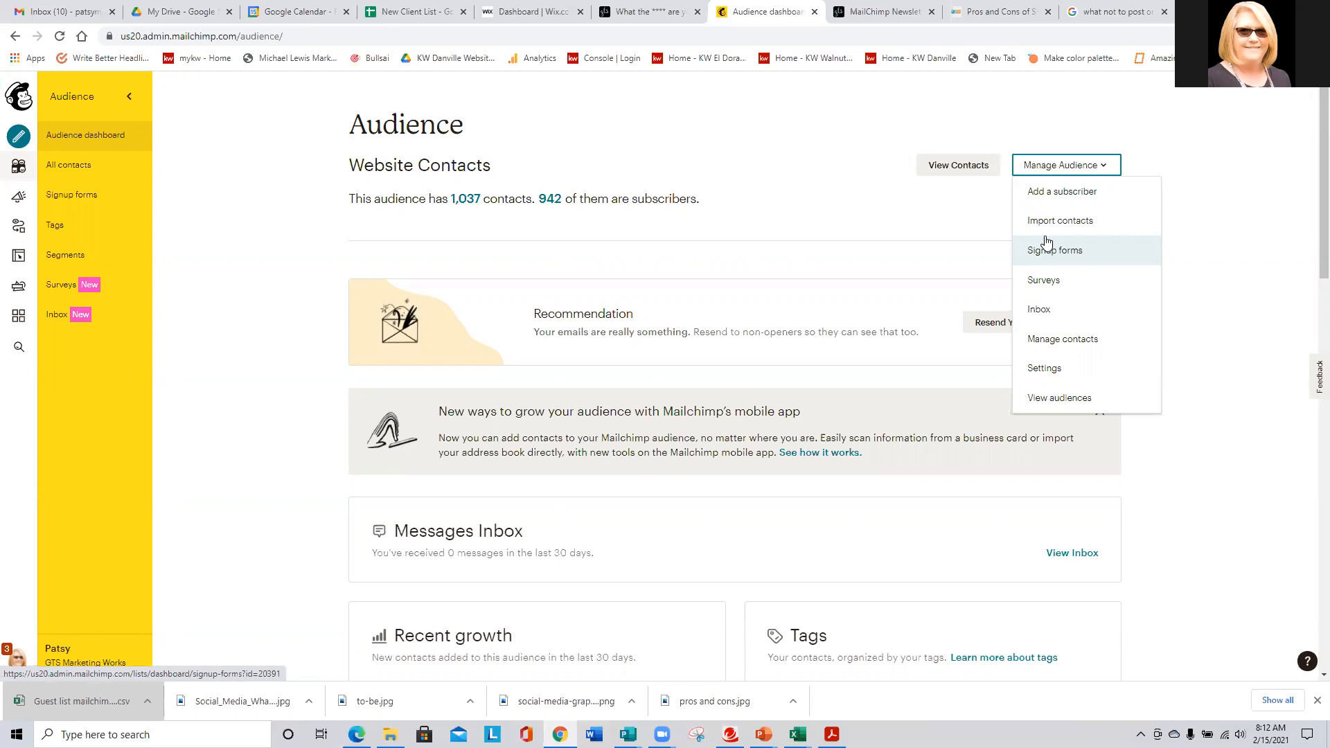
- Close the Manage Audience menu and review the audience's Recent growth and Tags sections
{"action": "left_click", "coordinate": [230, 385]}
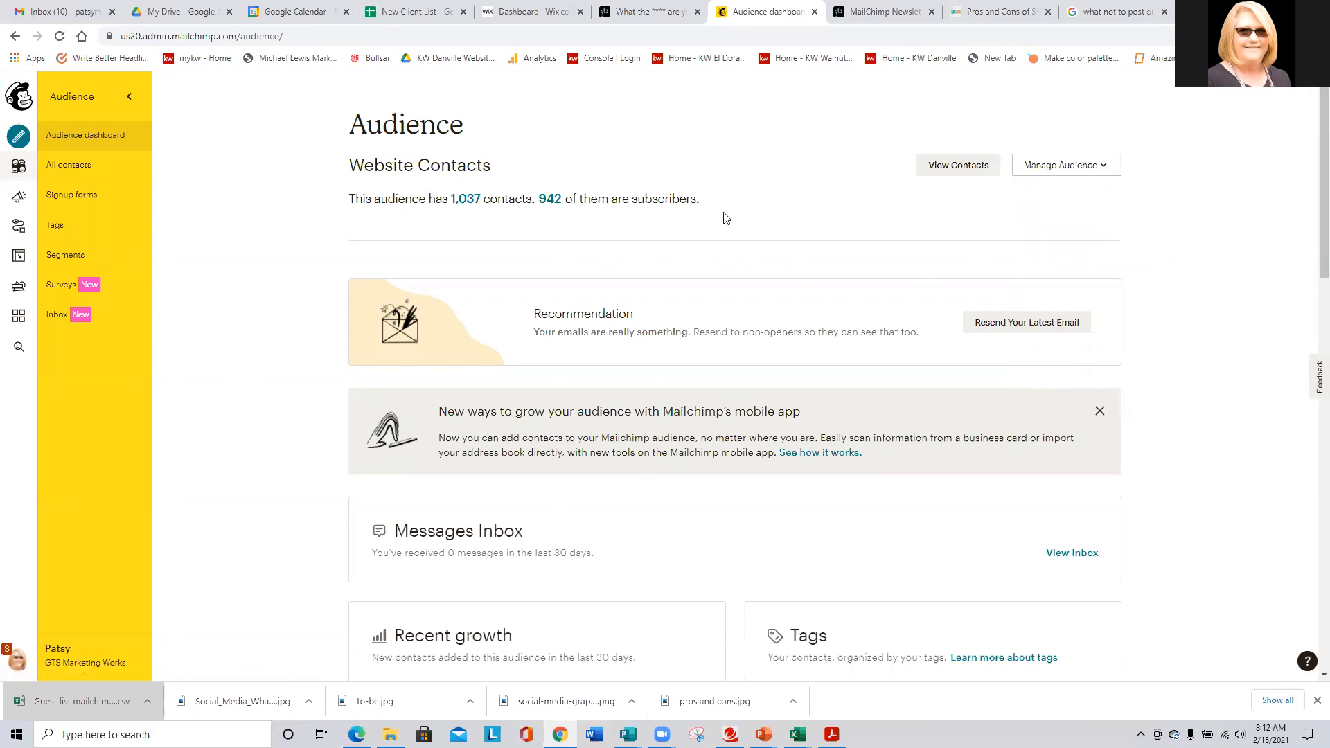
{"action": "scroll", "coordinate": [979, 216], "scroll_direction": "down", "scroll_amount": 3}
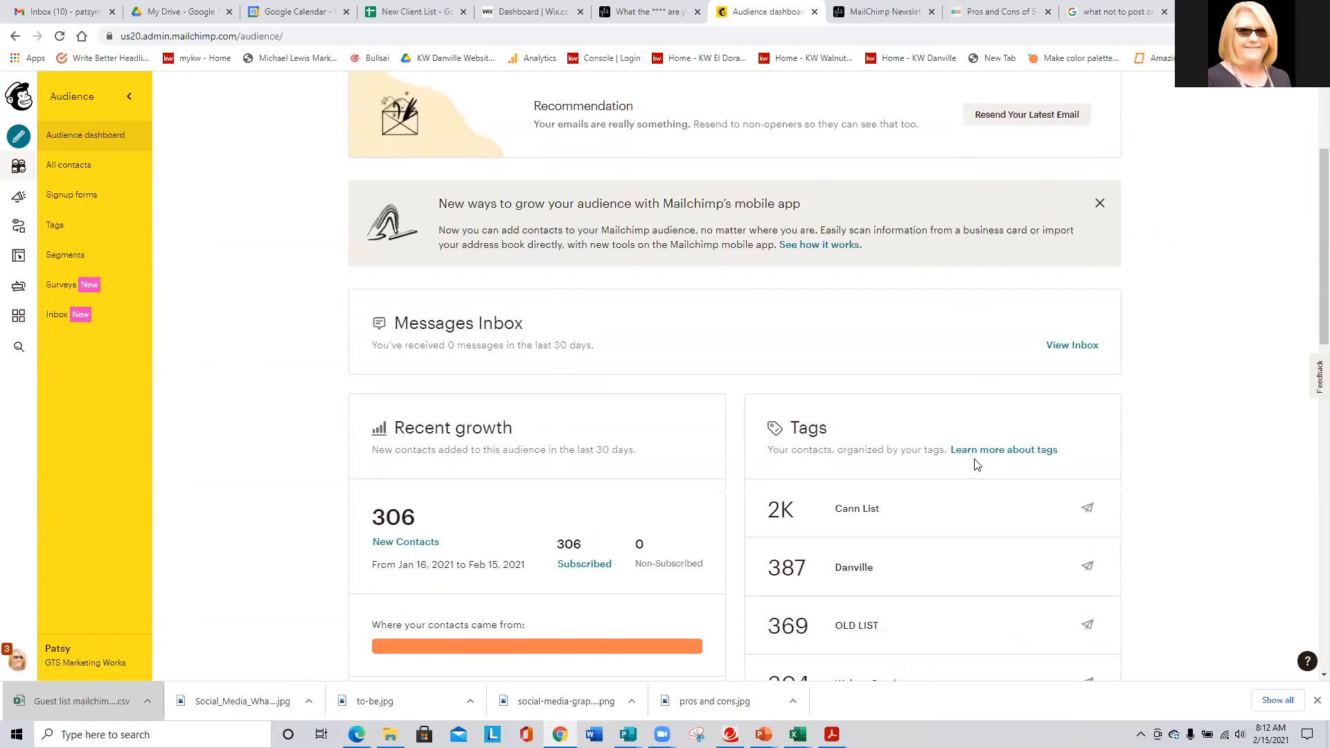
{"action": "scroll", "coordinate": [844, 451], "scroll_direction": "down", "scroll_amount": 2}
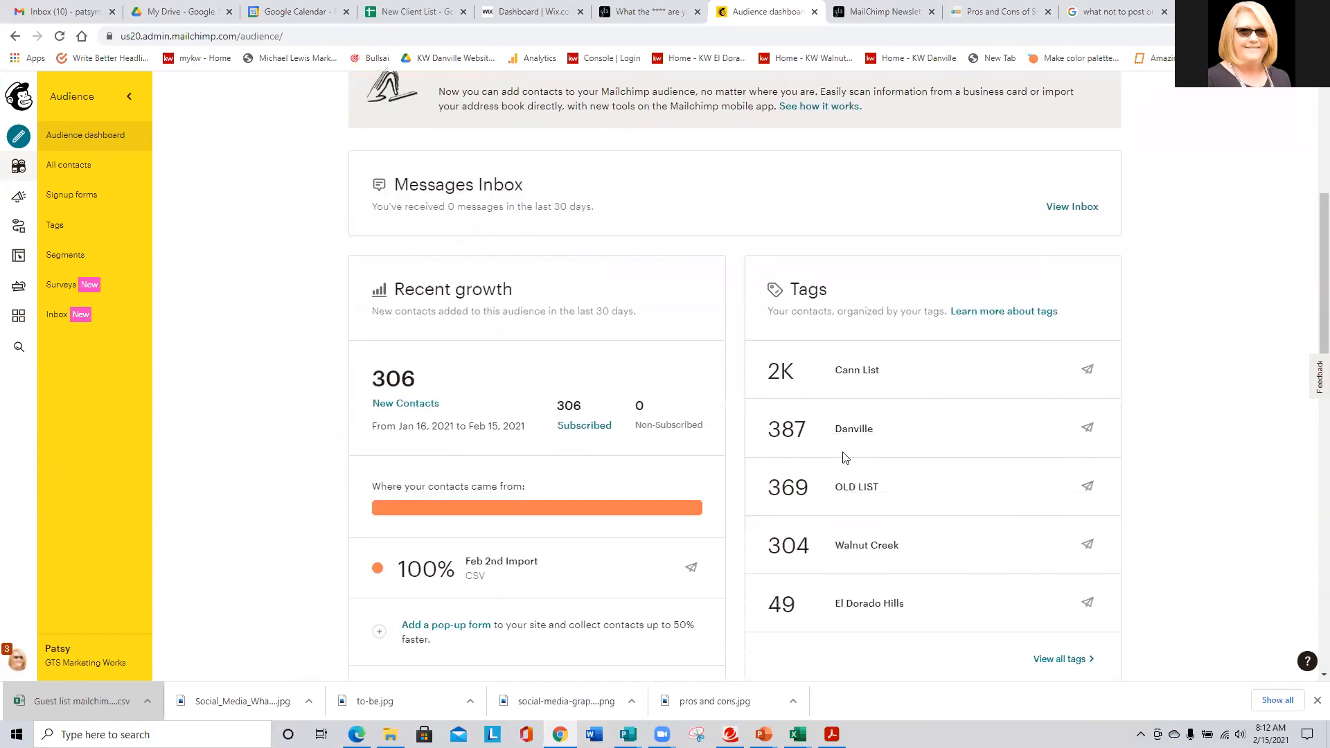
{"action": "scroll", "coordinate": [838, 454], "scroll_direction": "down", "scroll_amount": 1}
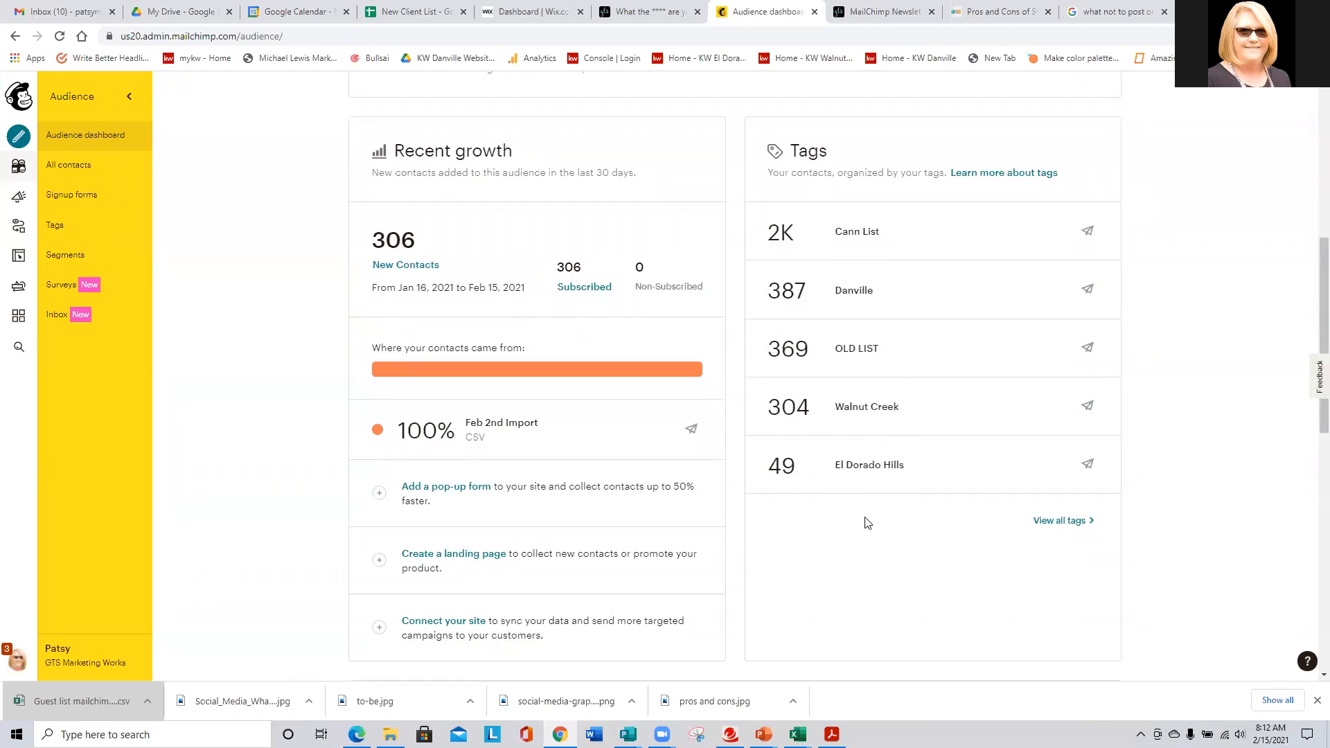
{"action": "scroll", "coordinate": [867, 523], "scroll_direction": "up", "scroll_amount": 1}
{"action": "scroll", "coordinate": [865, 524], "scroll_direction": "down", "scroll_amount": 1}
{"action": "scroll", "coordinate": [866, 524], "scroll_direction": "up", "scroll_amount": 7}
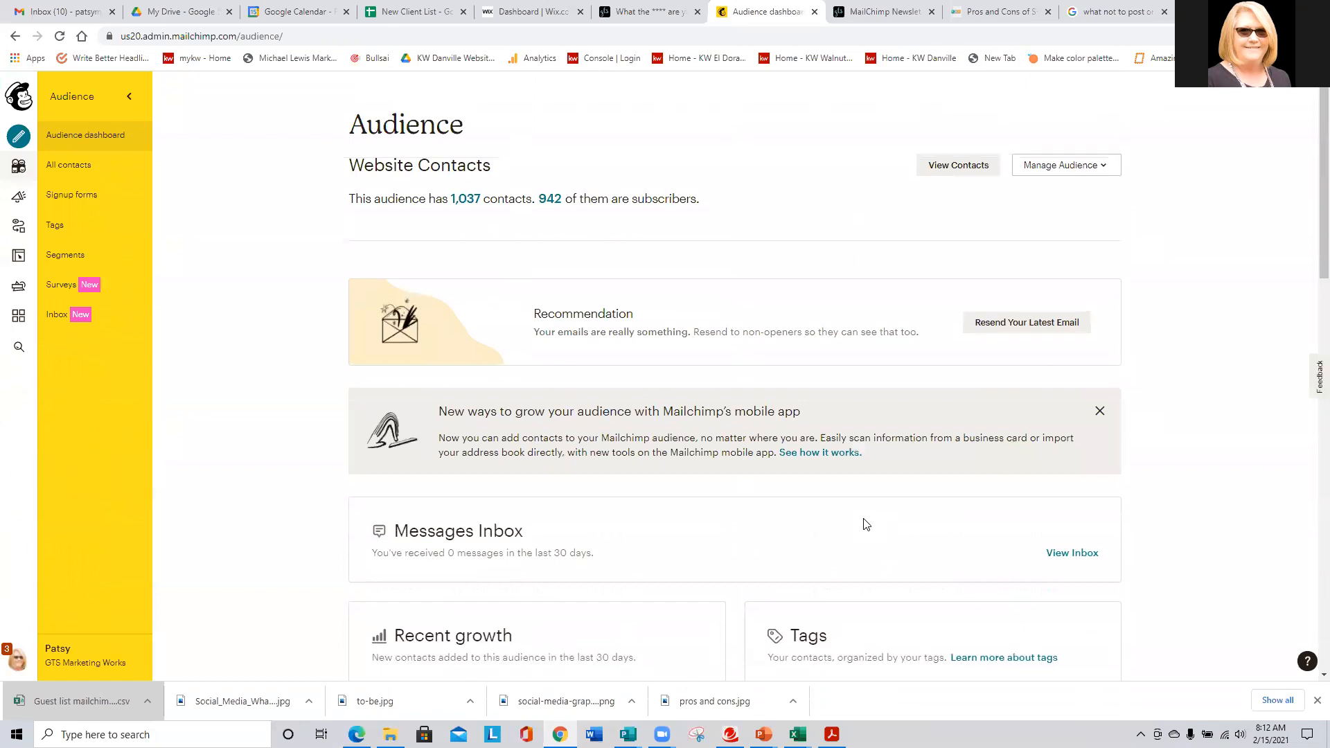
{"action": "scroll", "coordinate": [865, 524], "scroll_direction": "down", "scroll_amount": 5}
{"action": "mouse_move", "coordinate": [896, 543]}
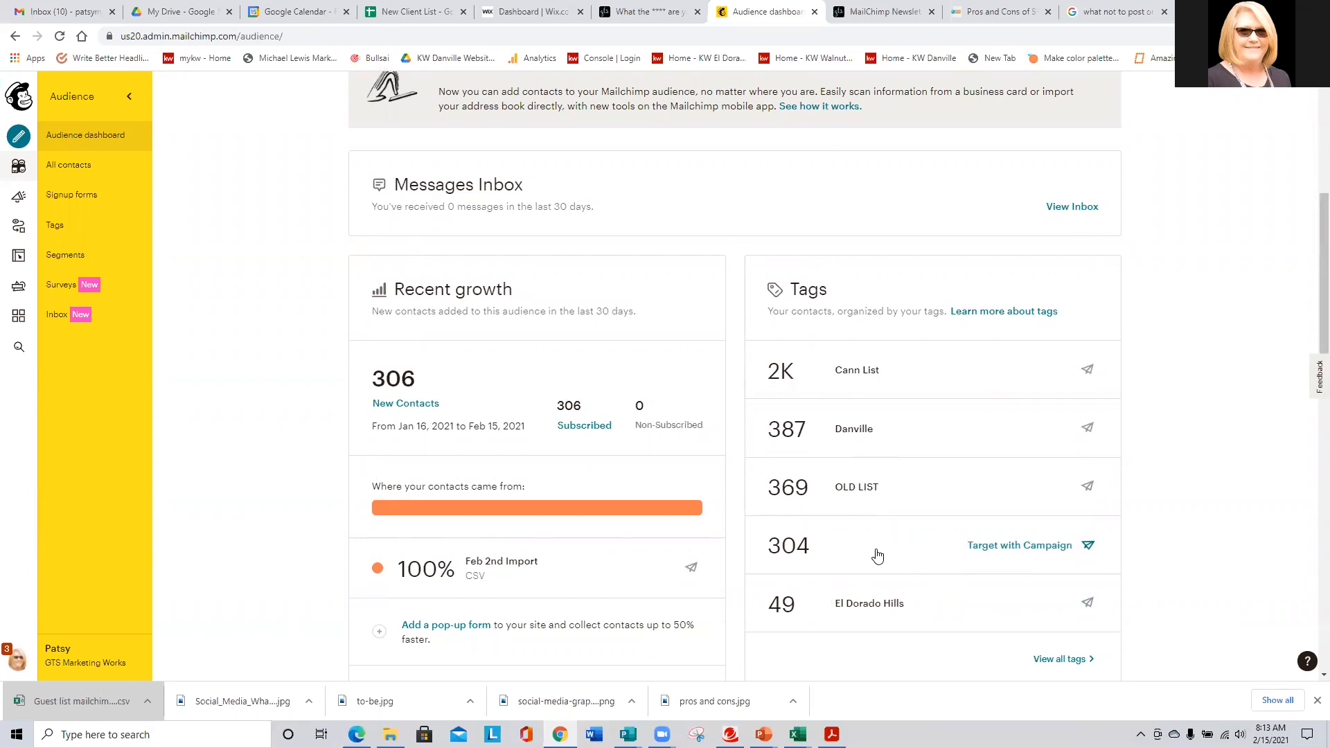
{"action": "scroll", "coordinate": [877, 555], "scroll_direction": "up", "scroll_amount": 5}
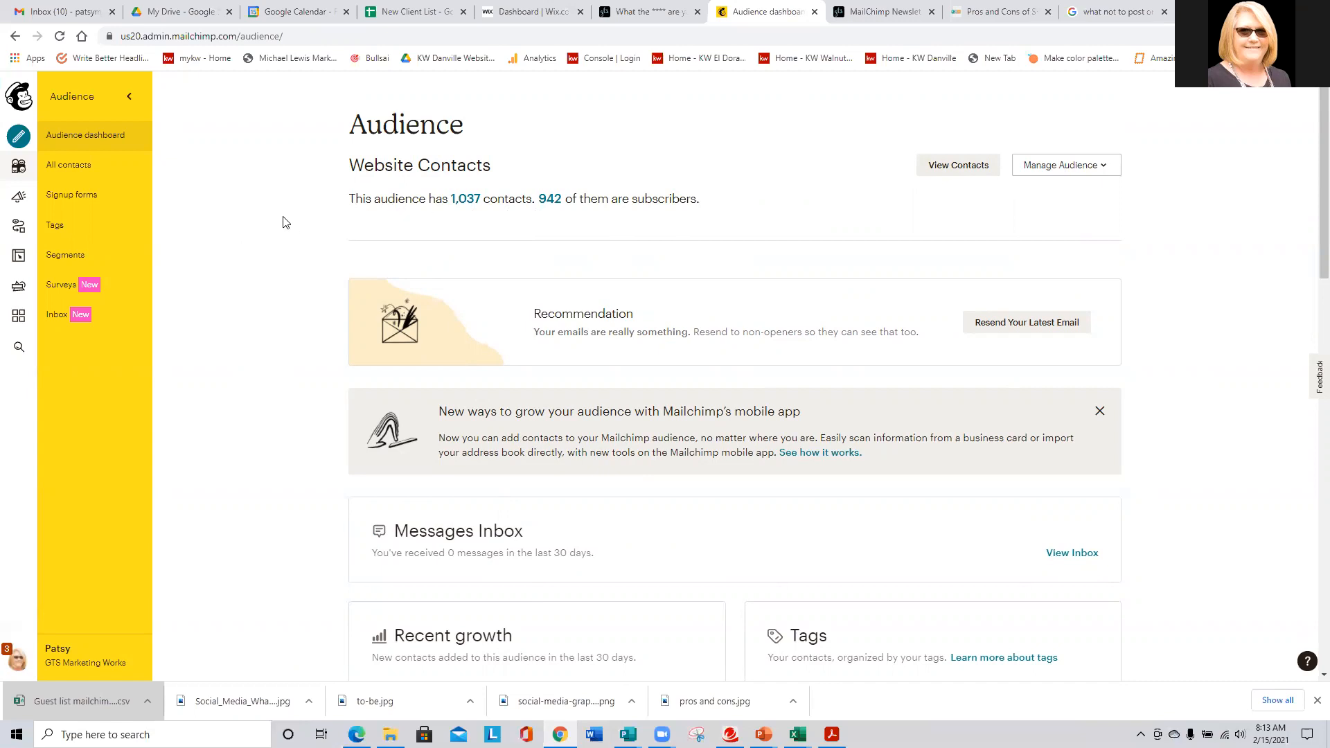
{"action": "scroll", "coordinate": [290, 225], "scroll_direction": "down", "scroll_amount": 1}
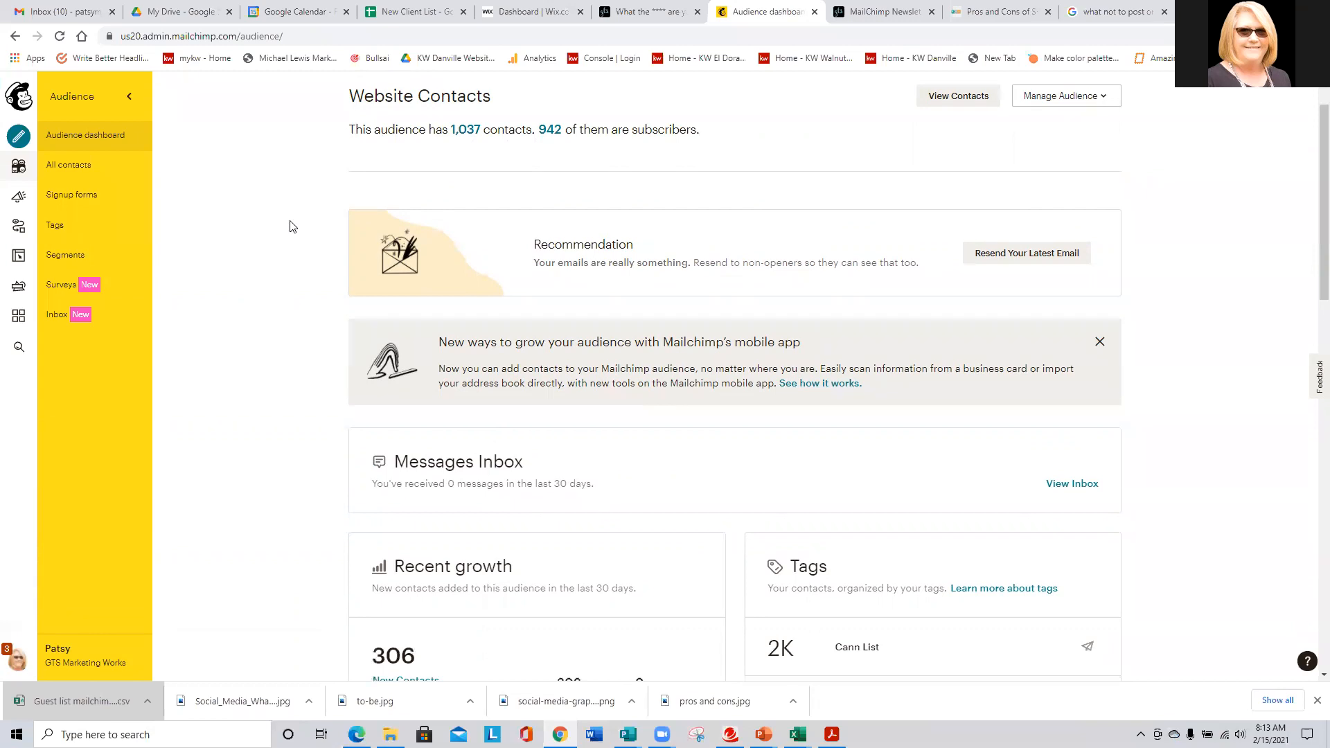
{"action": "scroll", "coordinate": [290, 227], "scroll_direction": "up", "scroll_amount": 1}
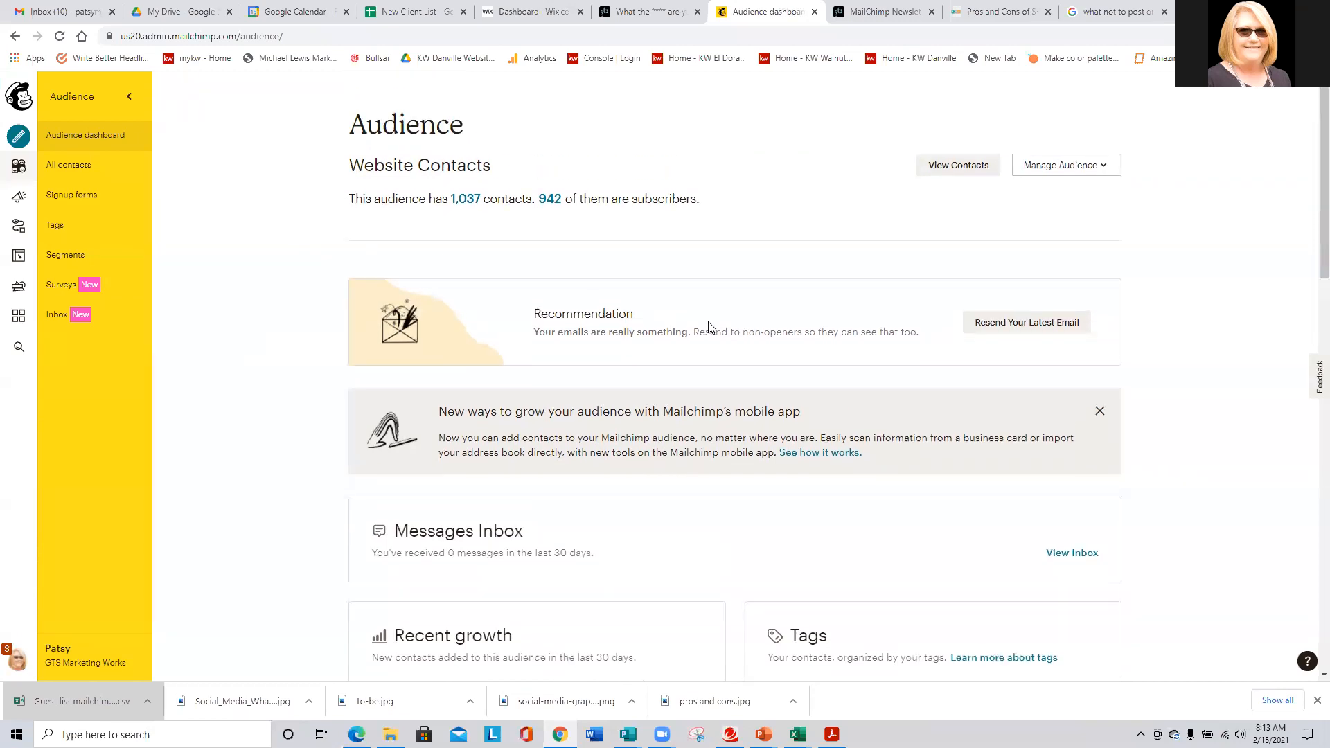
- Open All contacts for Website Contacts and browse the 1,145-entry contacts table
{"action": "left_click", "coordinate": [75, 170]}
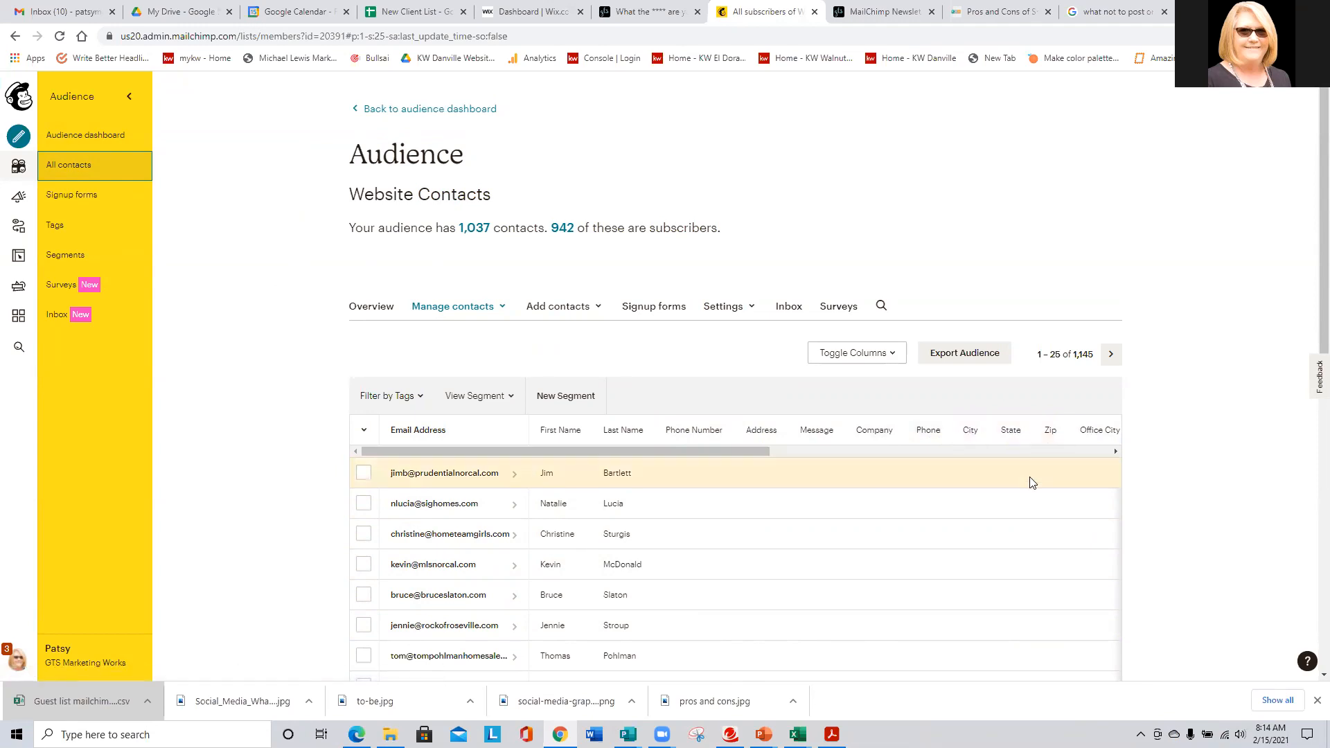
{"action": "scroll", "coordinate": [1034, 464], "scroll_direction": "down", "scroll_amount": 2}
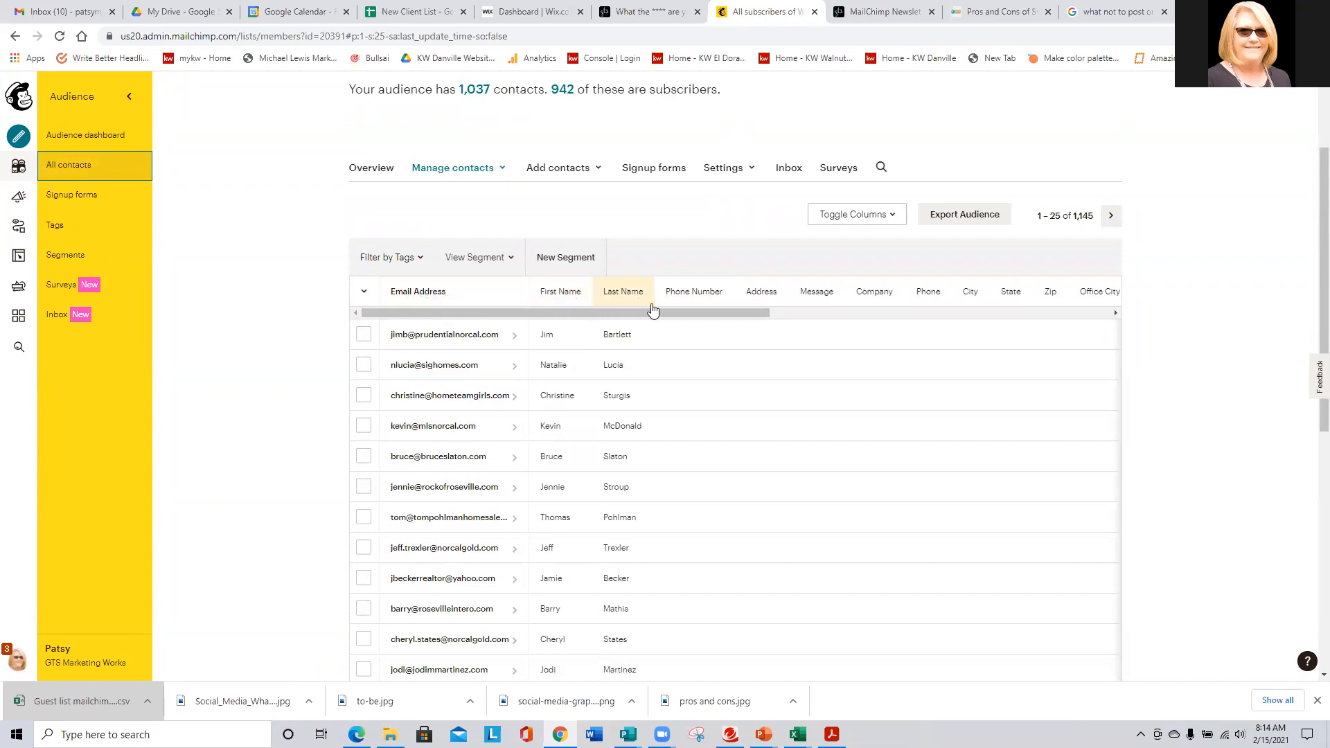
{"action": "scroll", "coordinate": [760, 336], "scroll_direction": "down", "scroll_amount": 1}
{"action": "scroll", "coordinate": [760, 336], "scroll_direction": "down", "scroll_amount": 7}
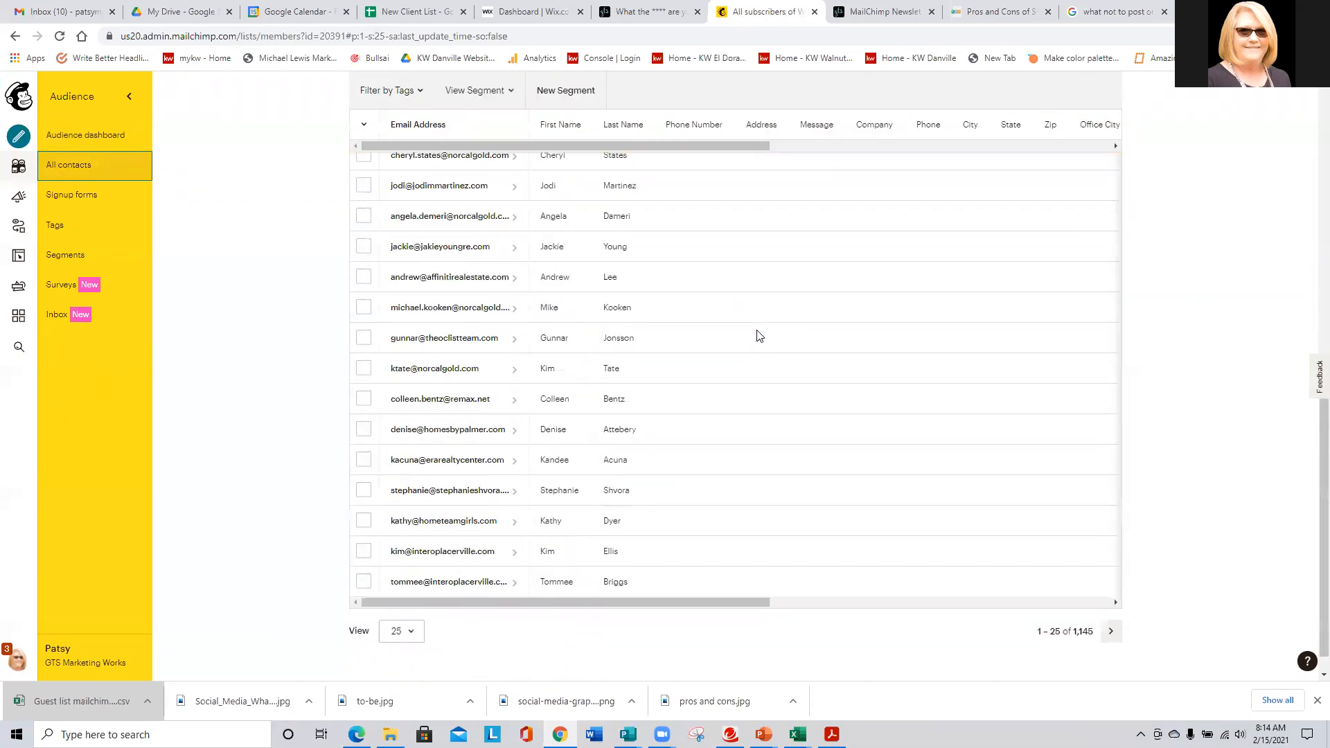
{"action": "scroll", "coordinate": [760, 336], "scroll_direction": "up", "scroll_amount": 10}
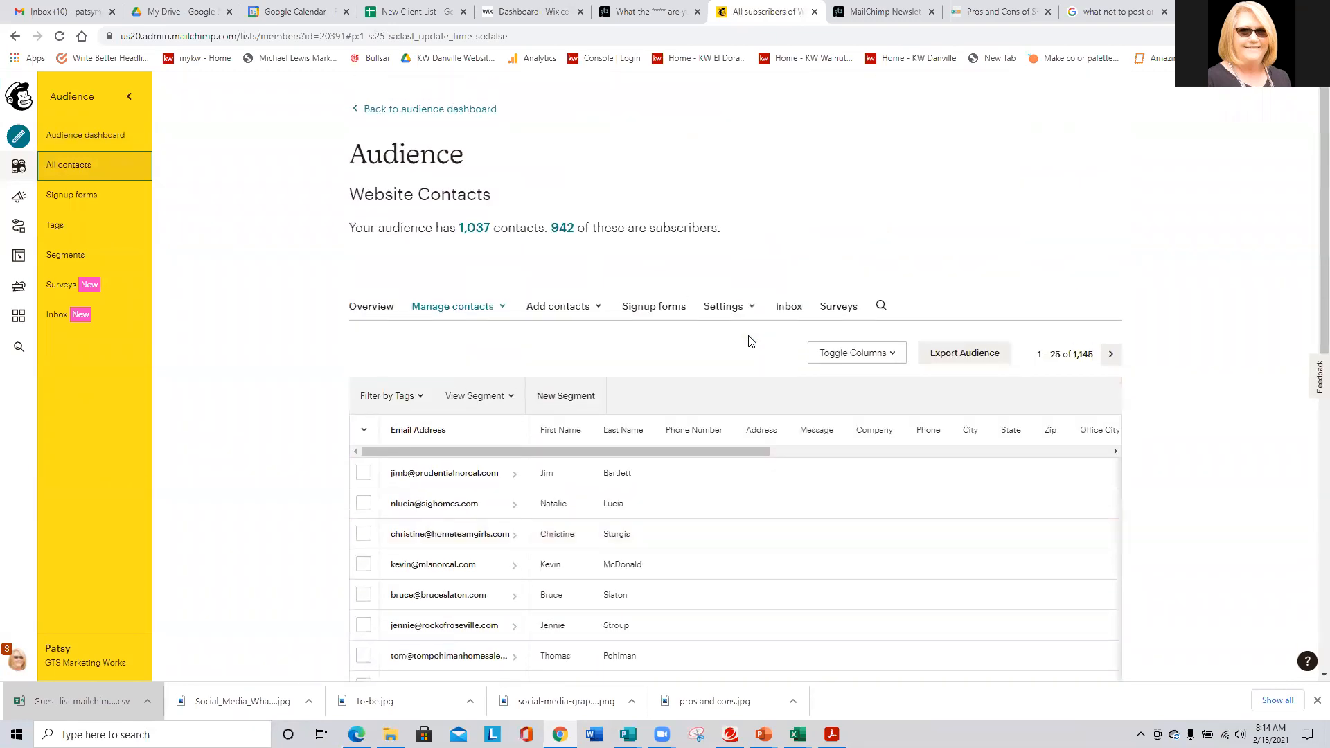
- Open the Add a subscriber form and look over its fields and Tags list without adding anything
{"action": "left_click", "coordinate": [568, 311]}
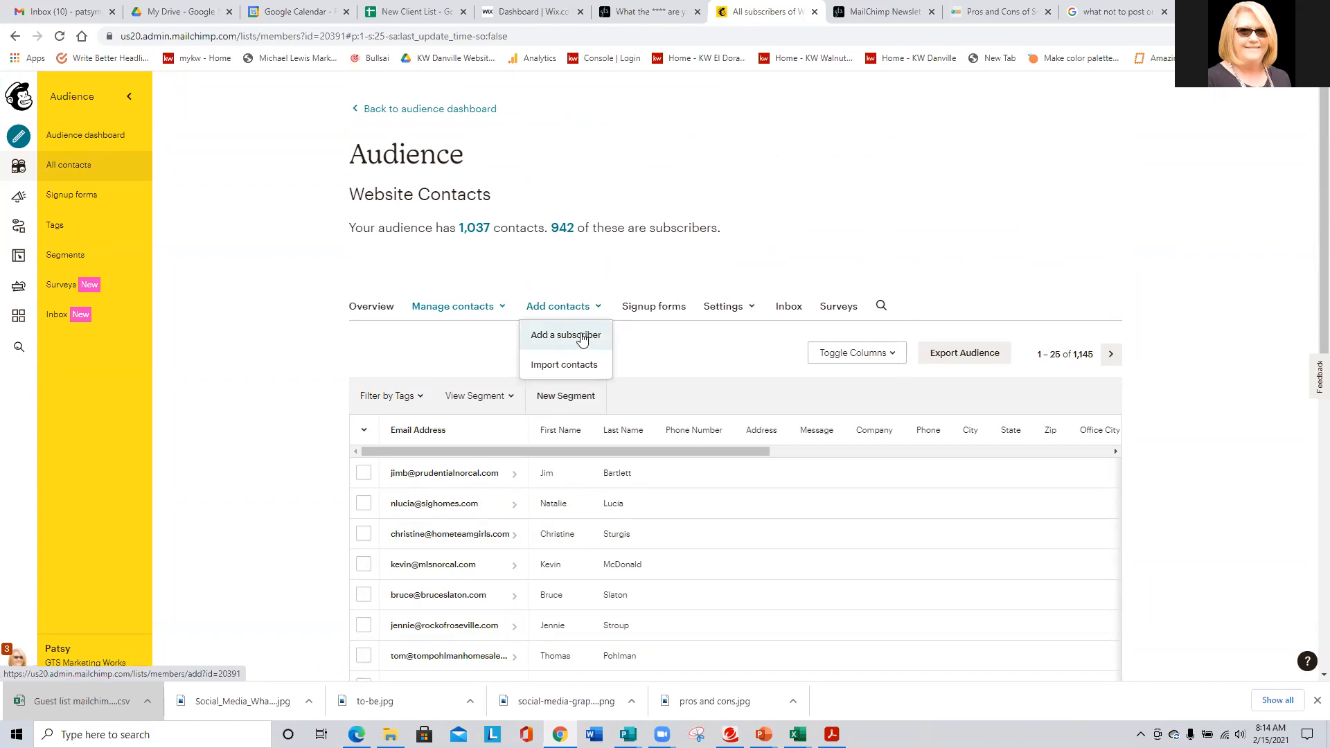
{"action": "left_click", "coordinate": [581, 335]}
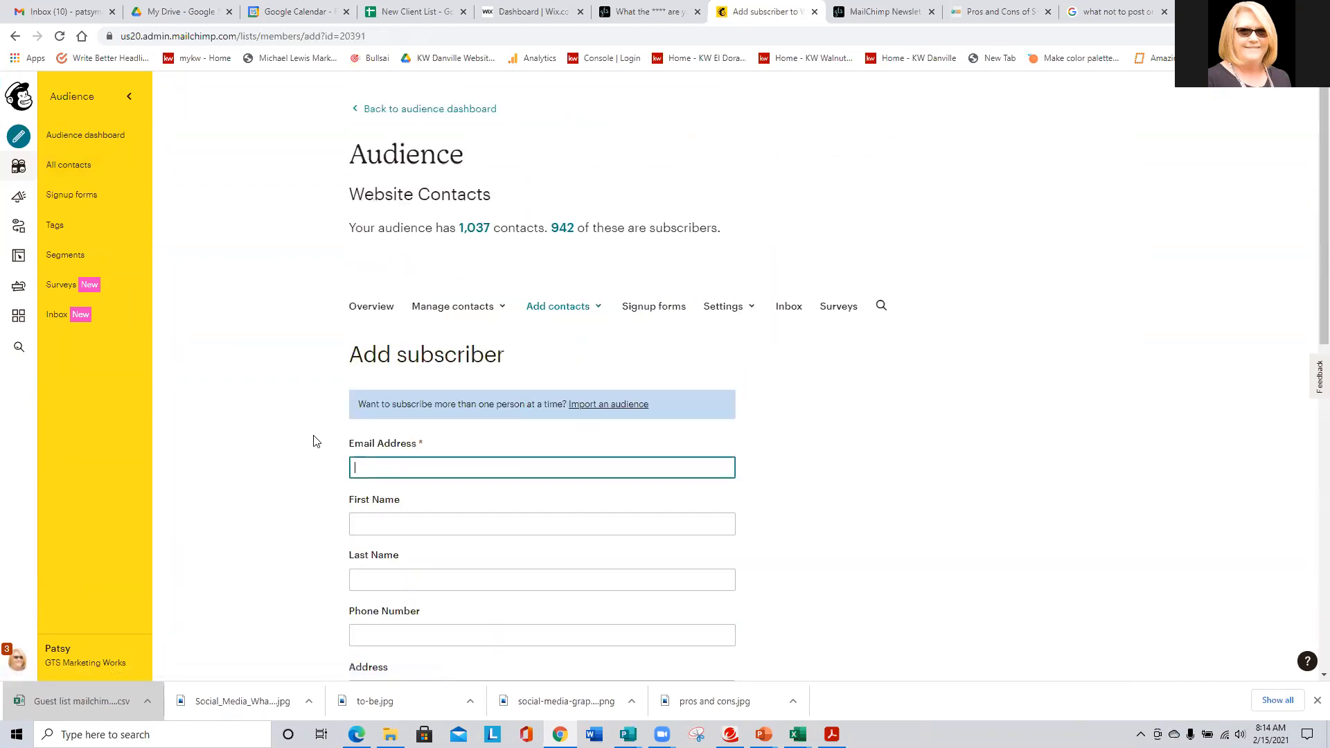
{"action": "scroll", "coordinate": [299, 434], "scroll_direction": "down", "scroll_amount": 4}
{"action": "scroll", "coordinate": [299, 434], "scroll_direction": "down", "scroll_amount": 7}
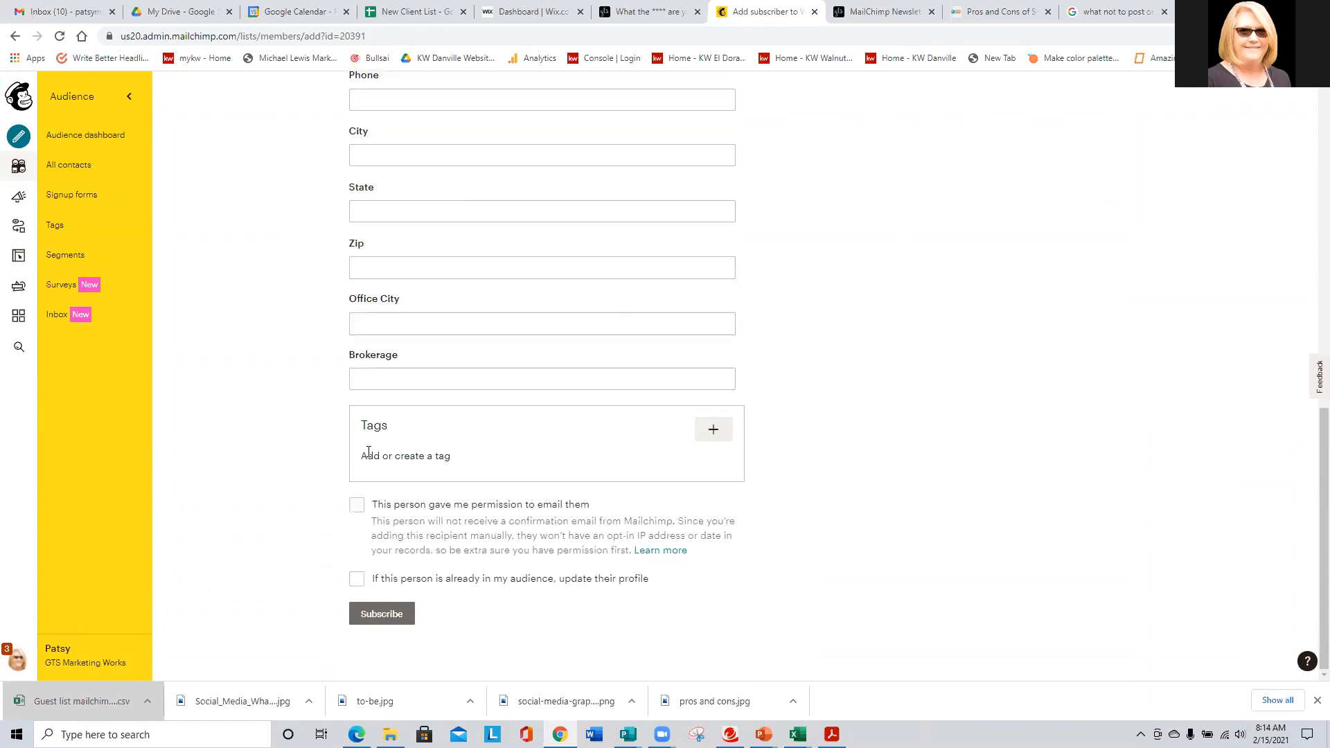
{"action": "left_click", "coordinate": [713, 430]}
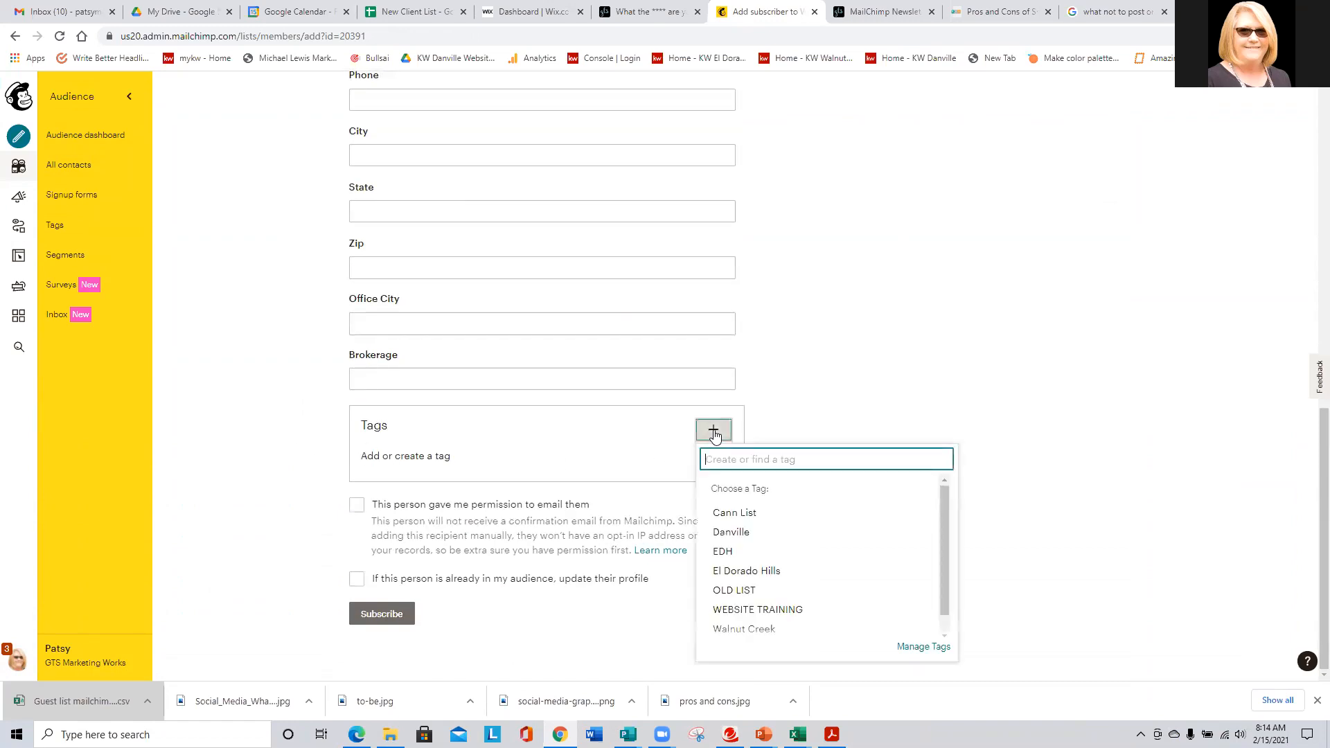
{"action": "left_click", "coordinate": [276, 508]}
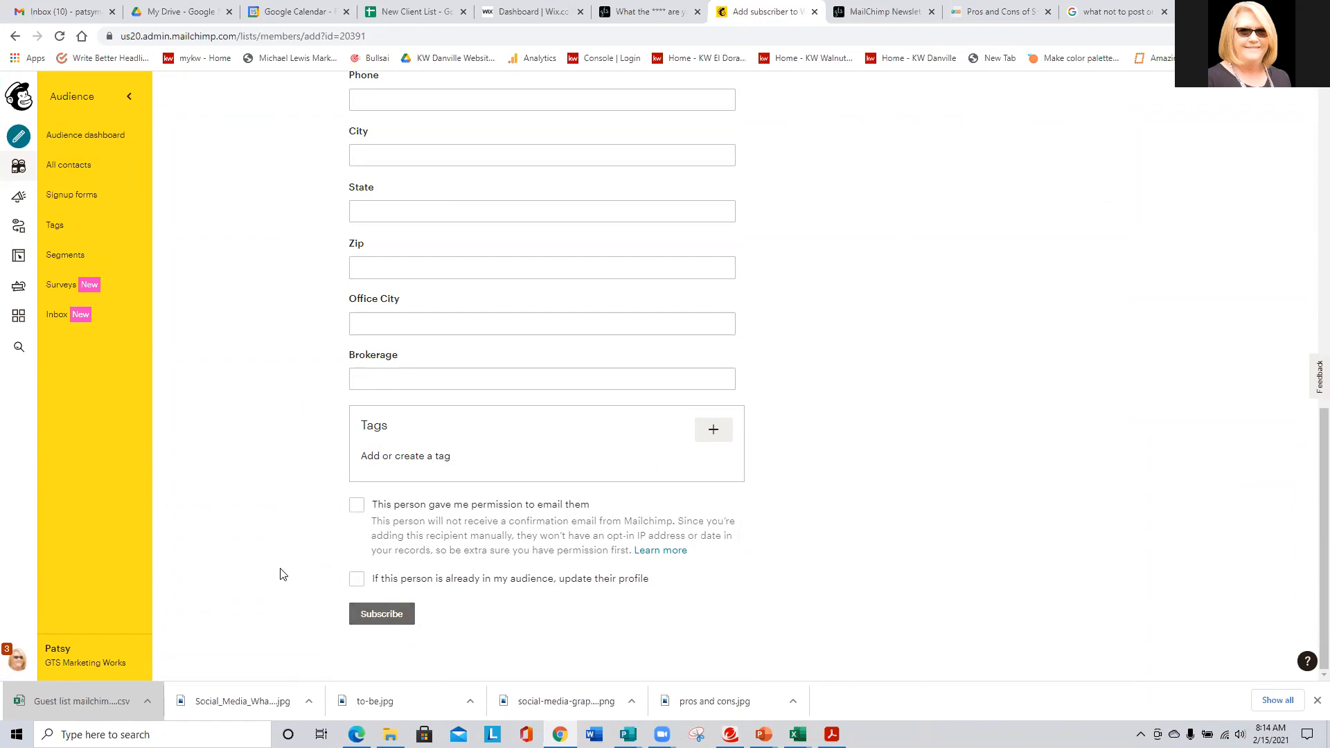
{"action": "scroll", "coordinate": [282, 574], "scroll_direction": "up", "scroll_amount": 10}
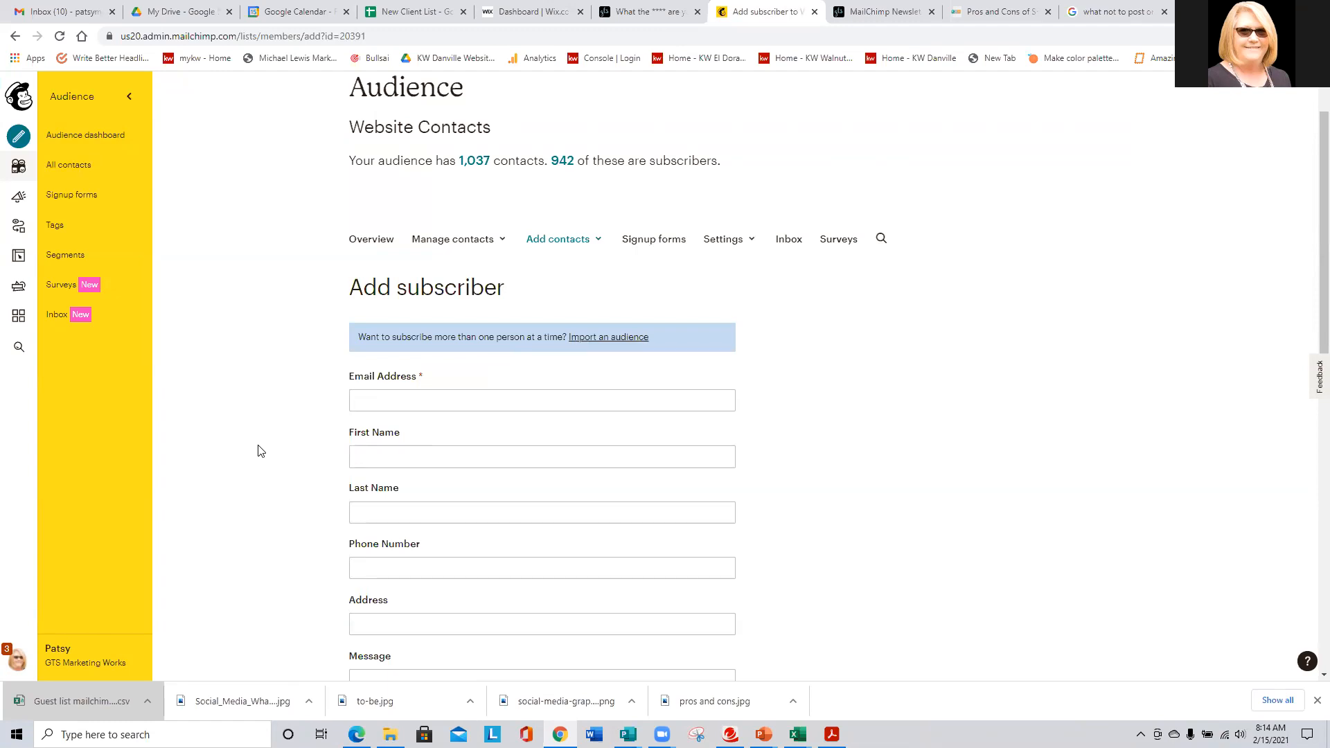
{"action": "scroll", "coordinate": [259, 452], "scroll_direction": "up", "scroll_amount": 1}
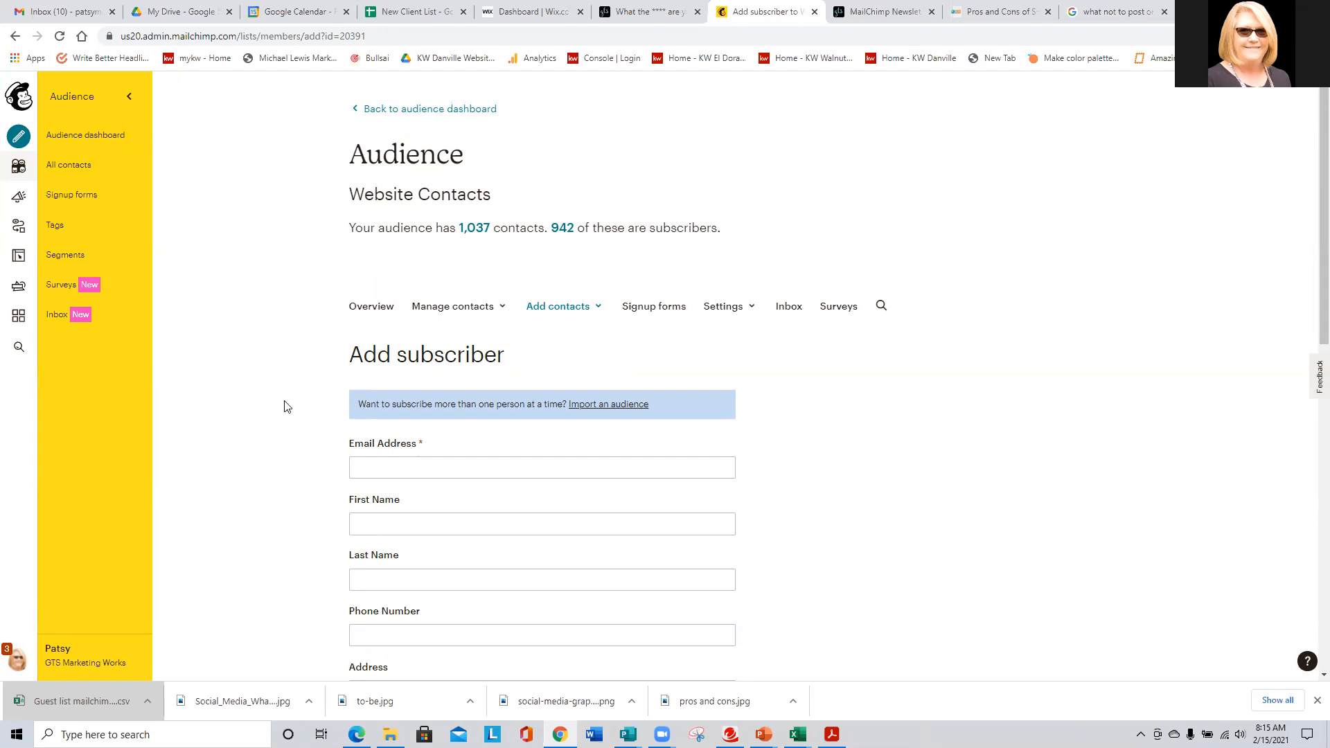
- Open All campaigns and scroll through the sent campaigns with their open and click rates
{"action": "left_click", "coordinate": [20, 199]}
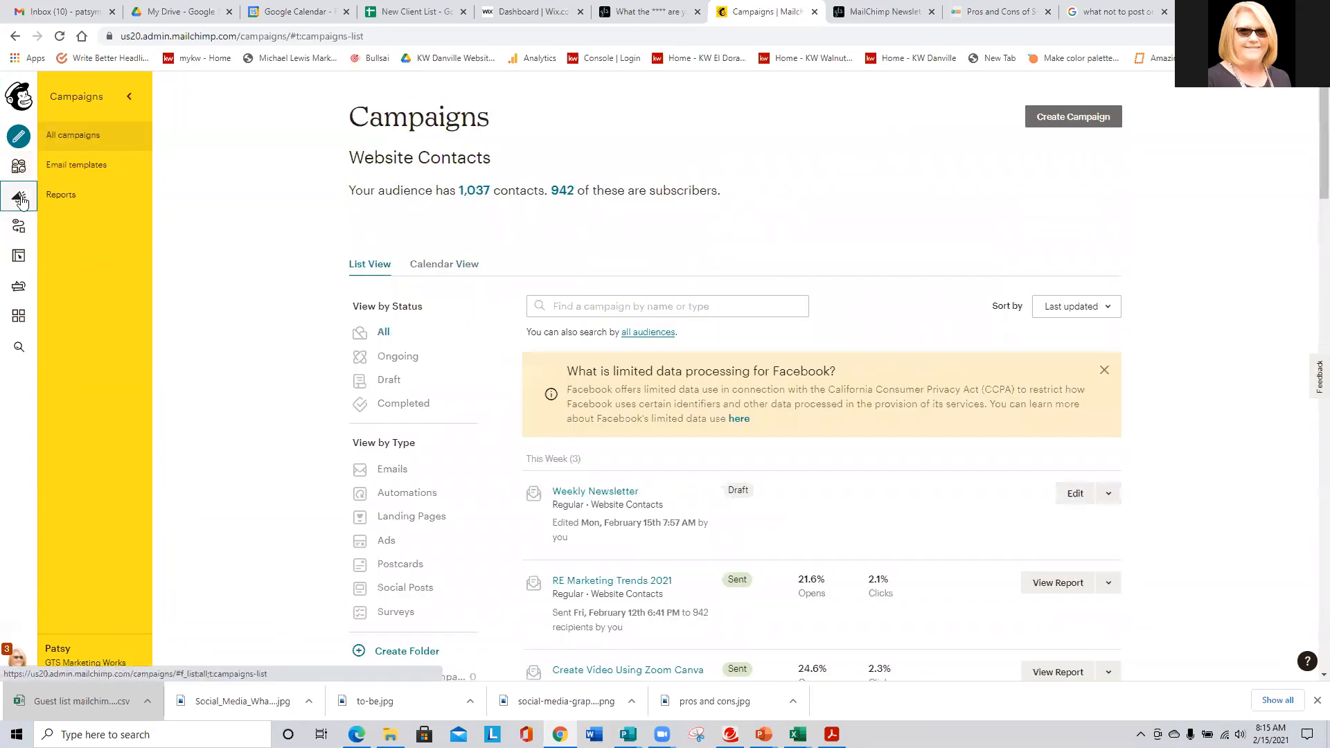
{"action": "scroll", "coordinate": [253, 291], "scroll_direction": "down", "scroll_amount": 10}
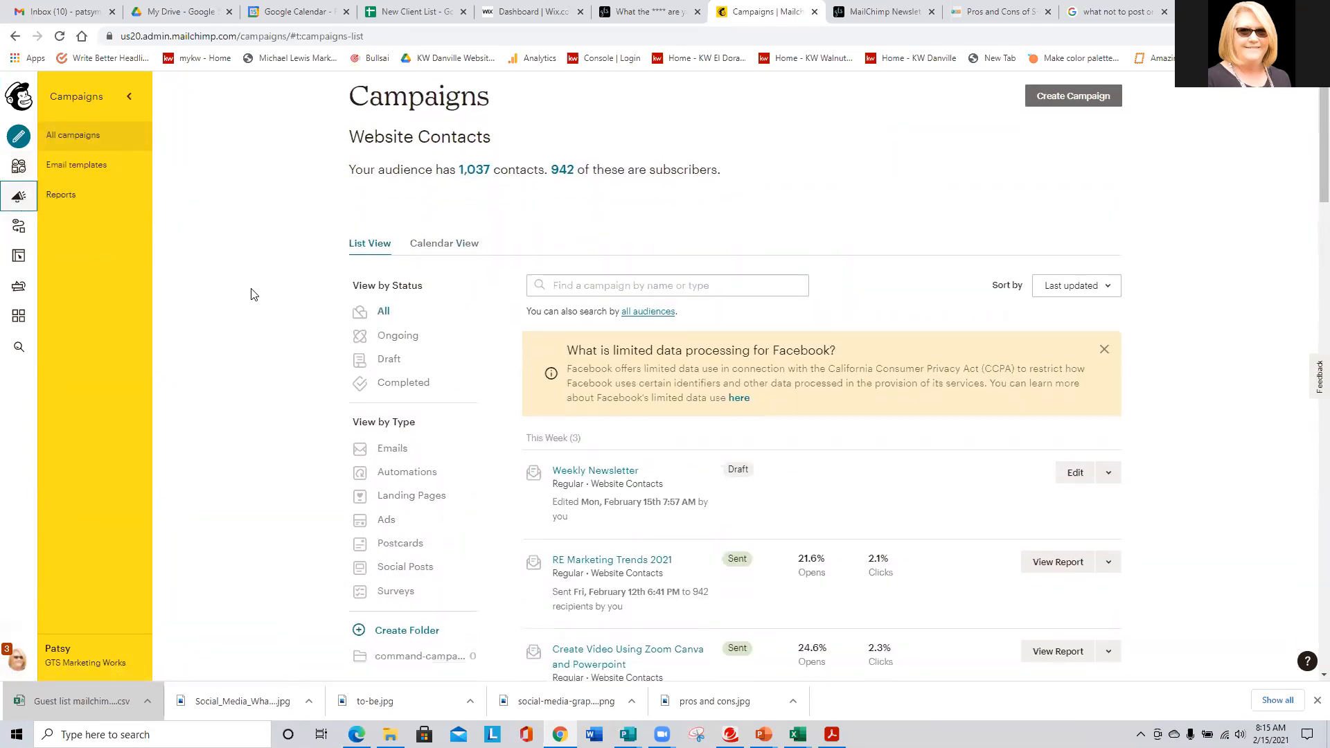
{"action": "scroll", "coordinate": [253, 296], "scroll_direction": "down", "scroll_amount": 4}
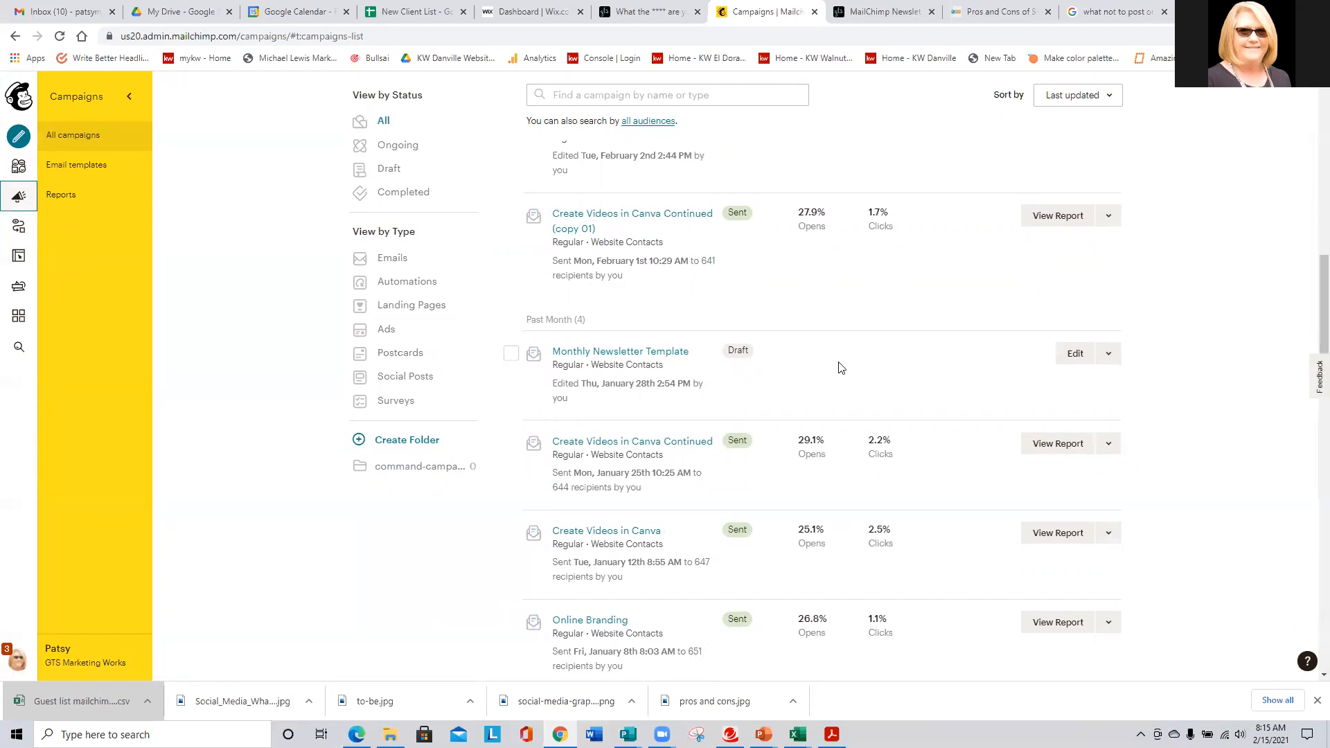
{"action": "scroll", "coordinate": [838, 368], "scroll_direction": "down", "scroll_amount": 3}
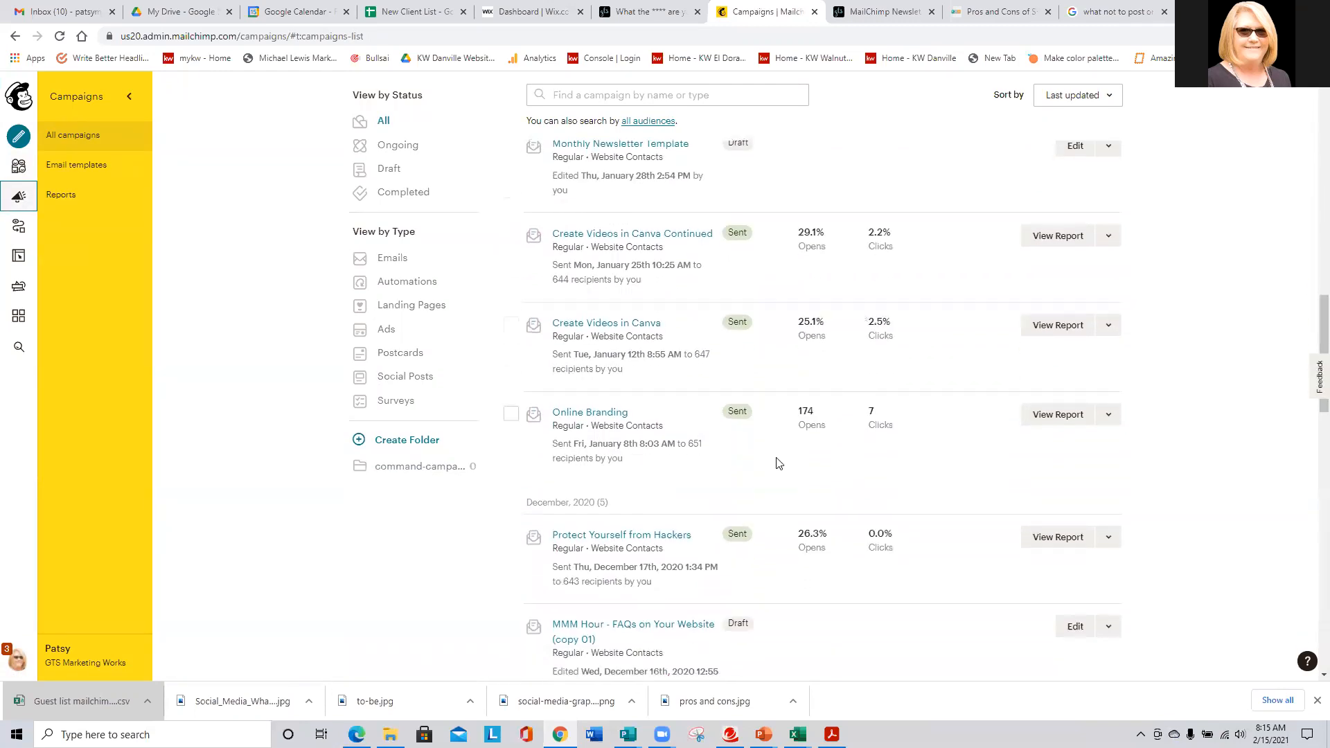
{"action": "scroll", "coordinate": [778, 463], "scroll_direction": "down", "scroll_amount": 1}
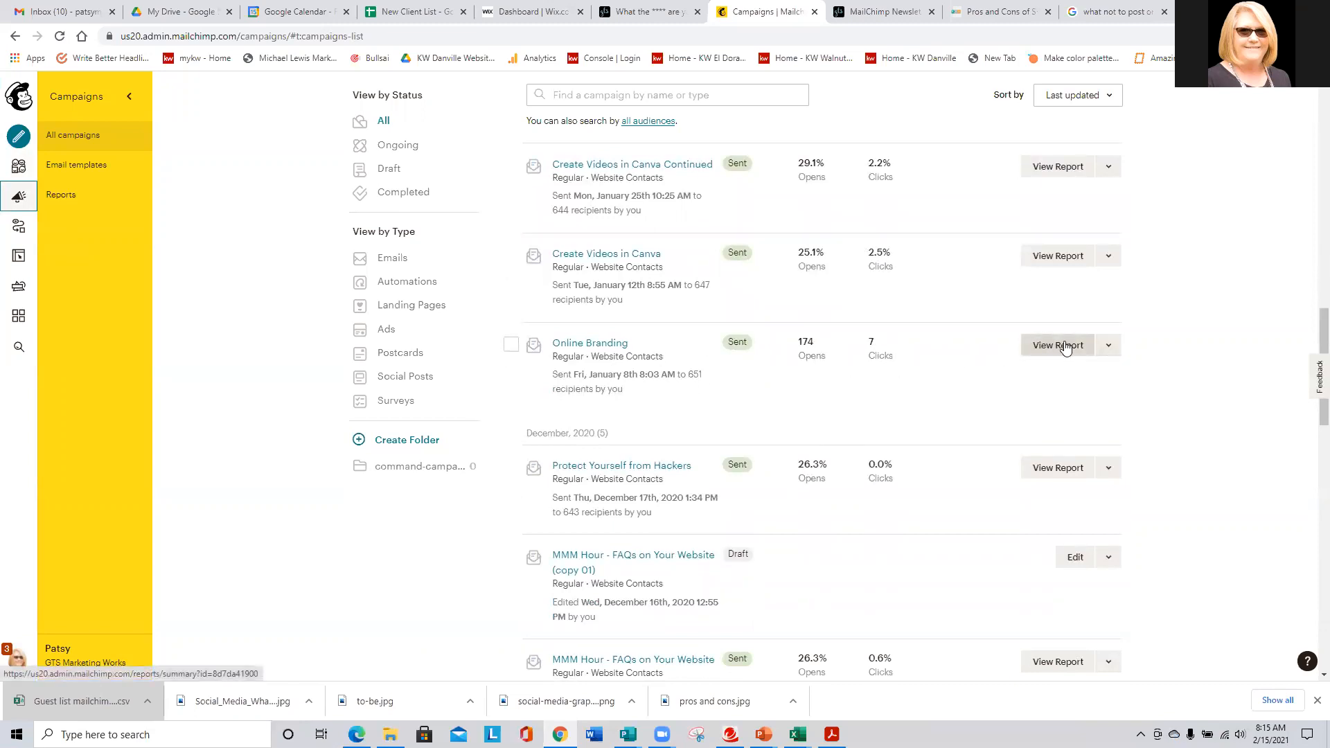
{"action": "scroll", "coordinate": [928, 354], "scroll_direction": "down", "scroll_amount": 5}
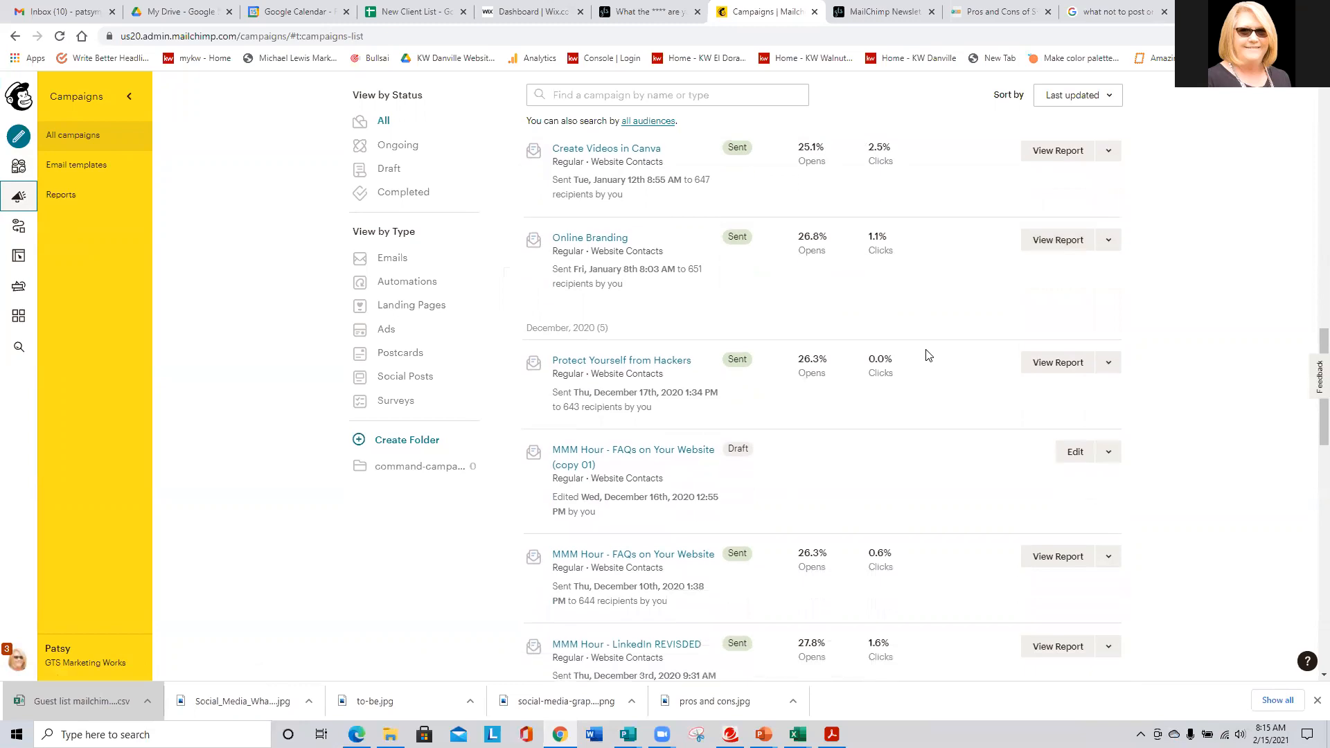
{"action": "scroll", "coordinate": [928, 355], "scroll_direction": "down", "scroll_amount": 7}
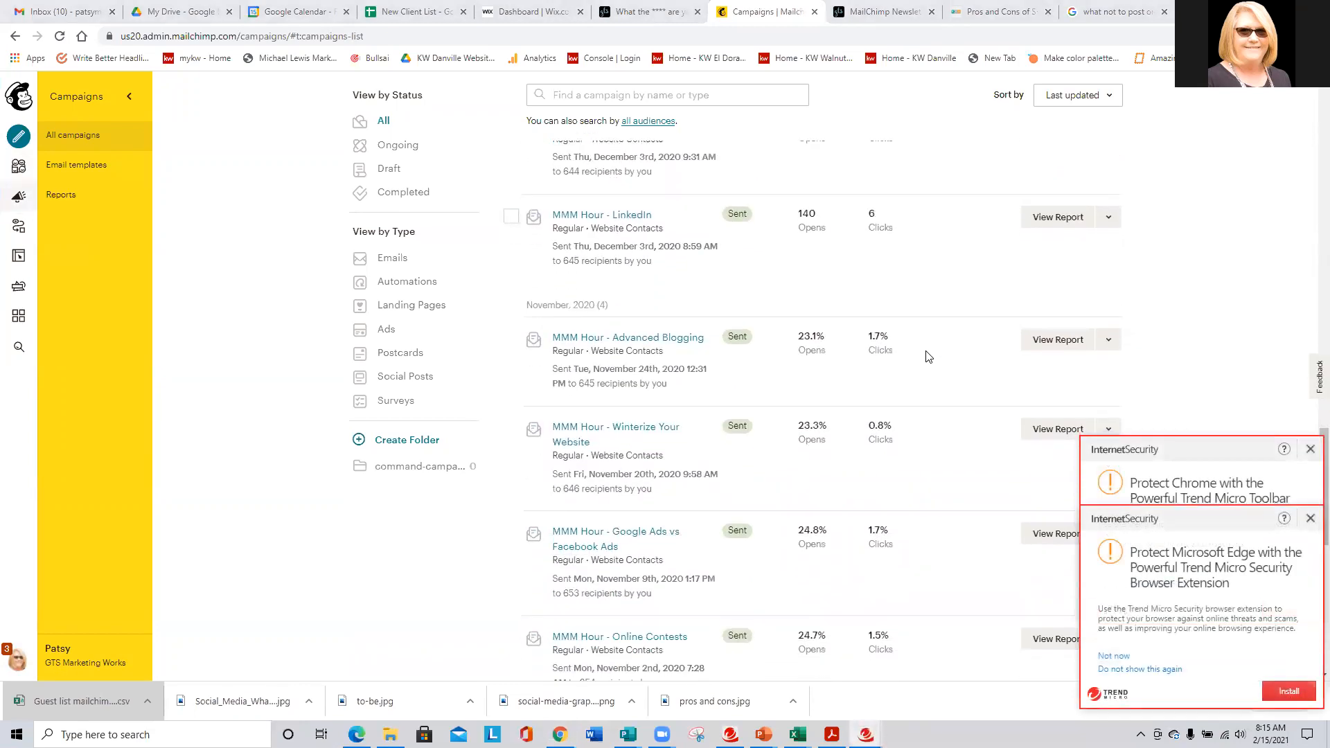
{"action": "scroll", "coordinate": [928, 361], "scroll_direction": "down", "scroll_amount": 3}
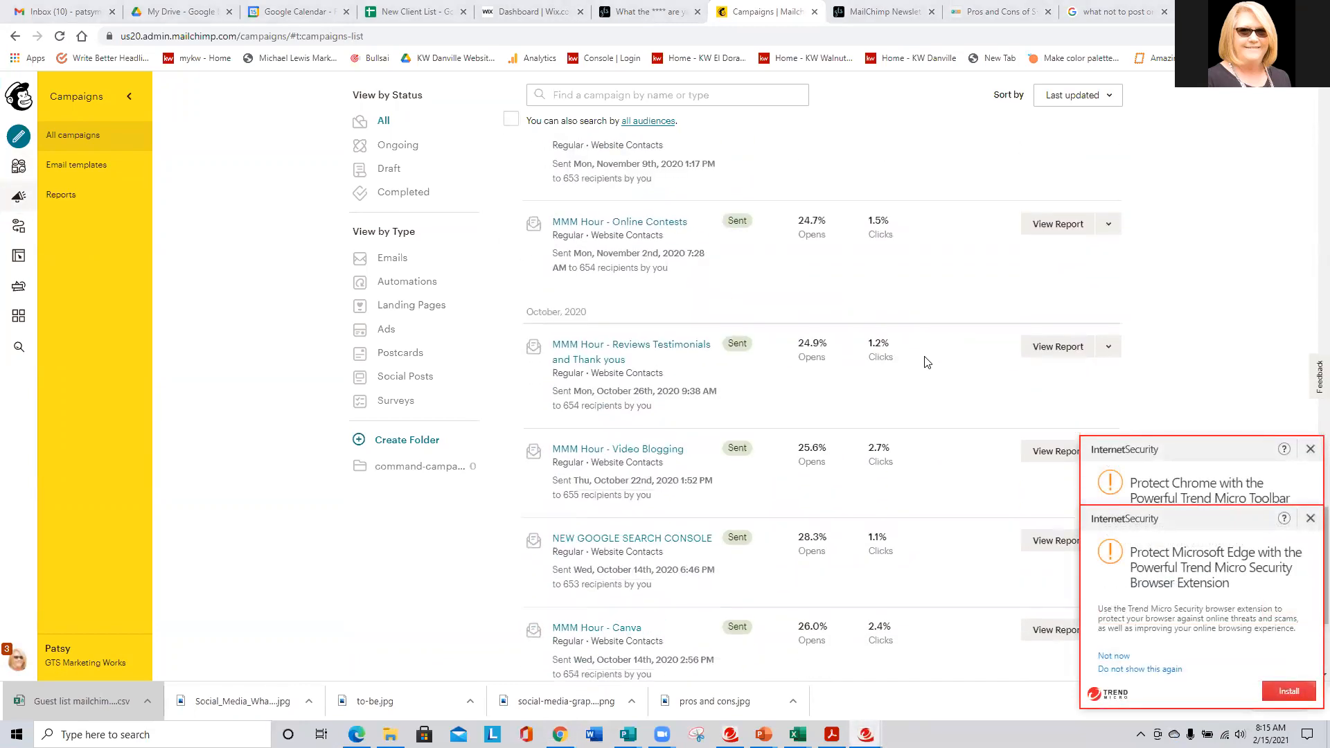
{"action": "scroll", "coordinate": [926, 361], "scroll_direction": "down", "scroll_amount": 1}
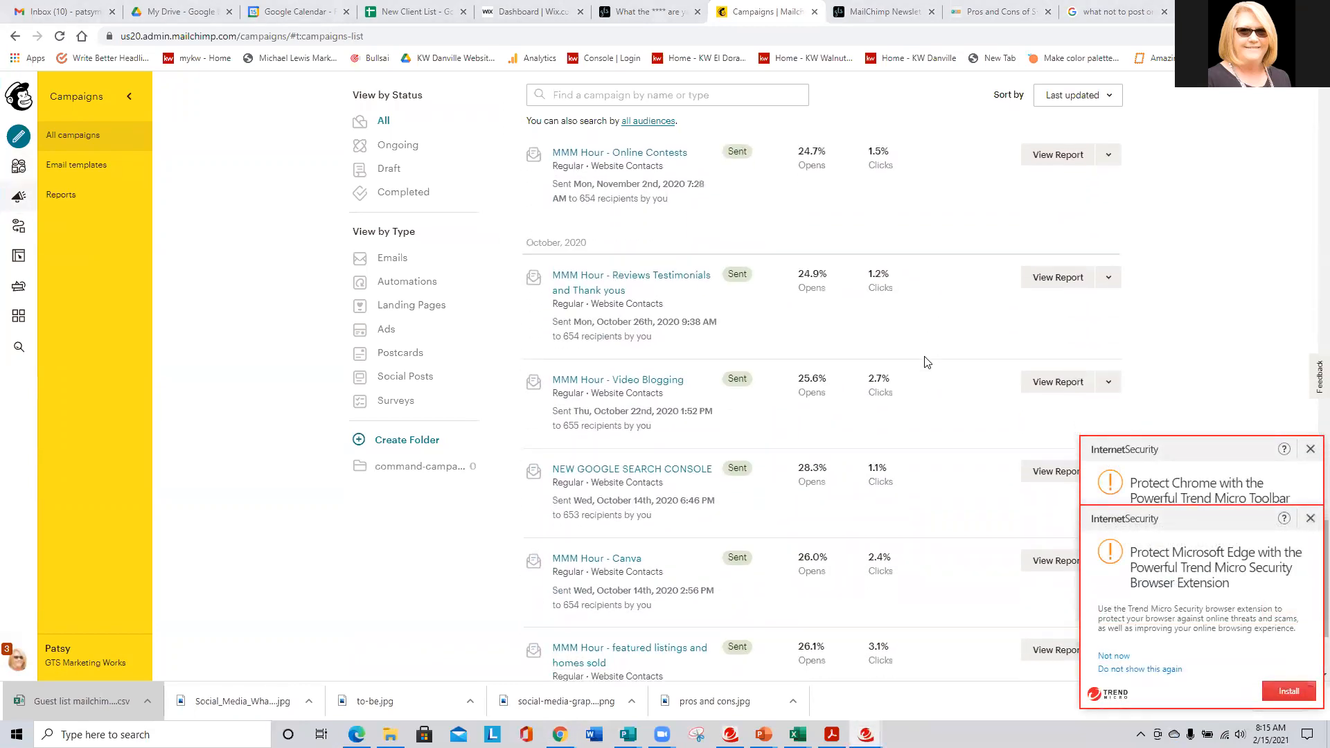
- Dismiss the two Trend Micro security popups and scroll back to the top of the list
{"action": "left_click", "coordinate": [1310, 451]}
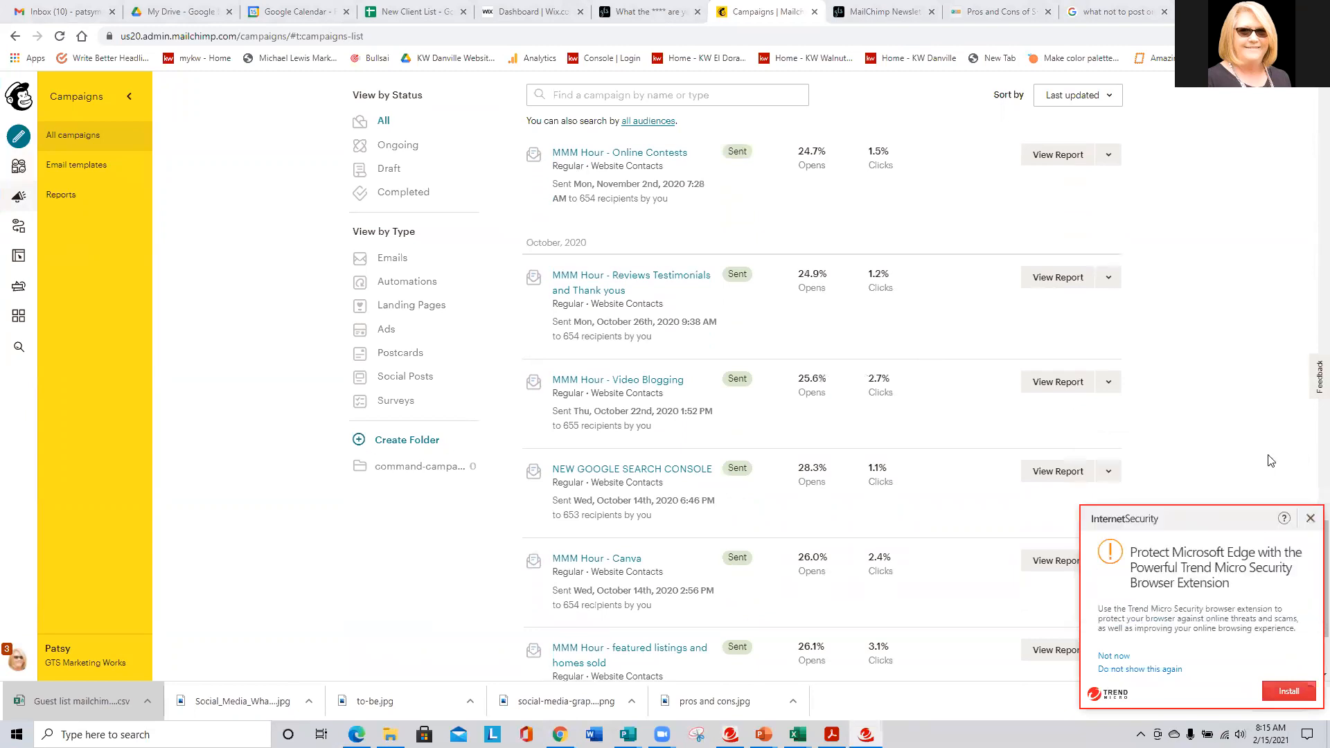
{"action": "left_click", "coordinate": [1309, 518]}
{"action": "scroll", "coordinate": [834, 469], "scroll_direction": "down", "scroll_amount": 2}
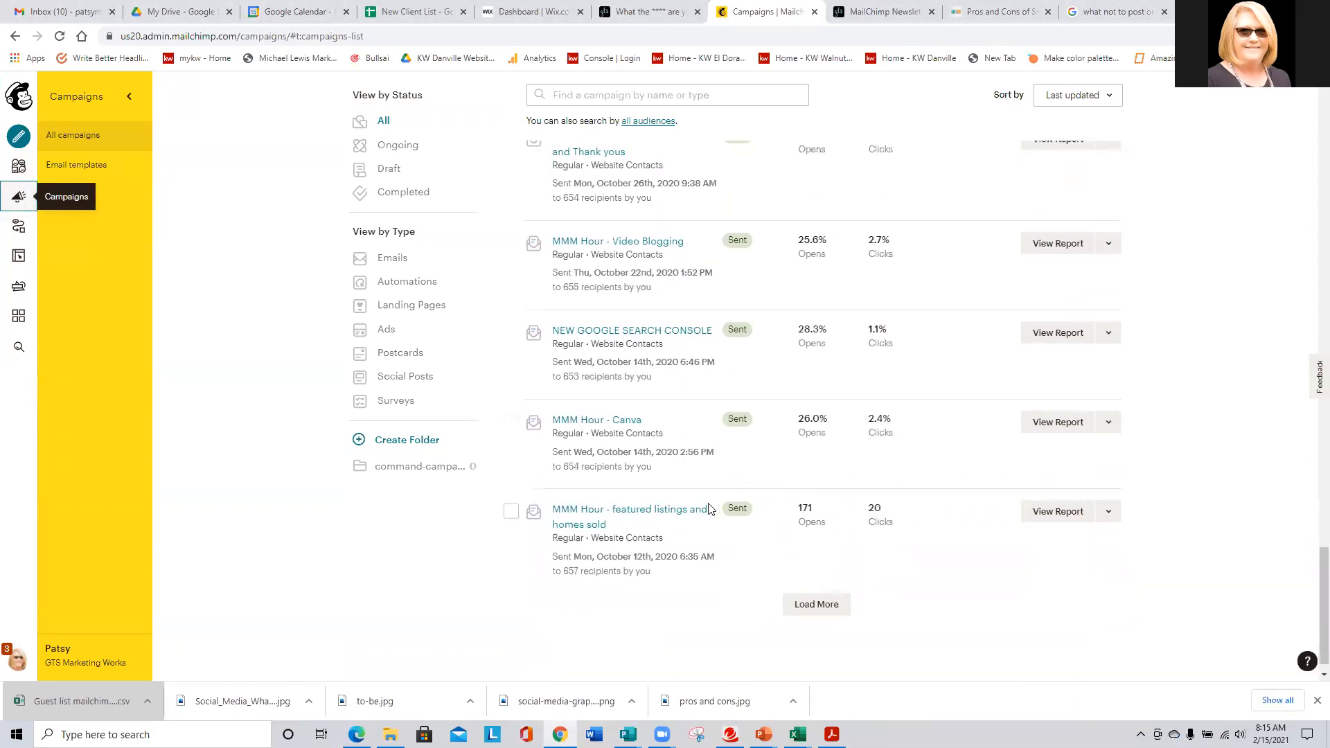
{"action": "scroll", "coordinate": [892, 539], "scroll_direction": "up", "scroll_amount": 10}
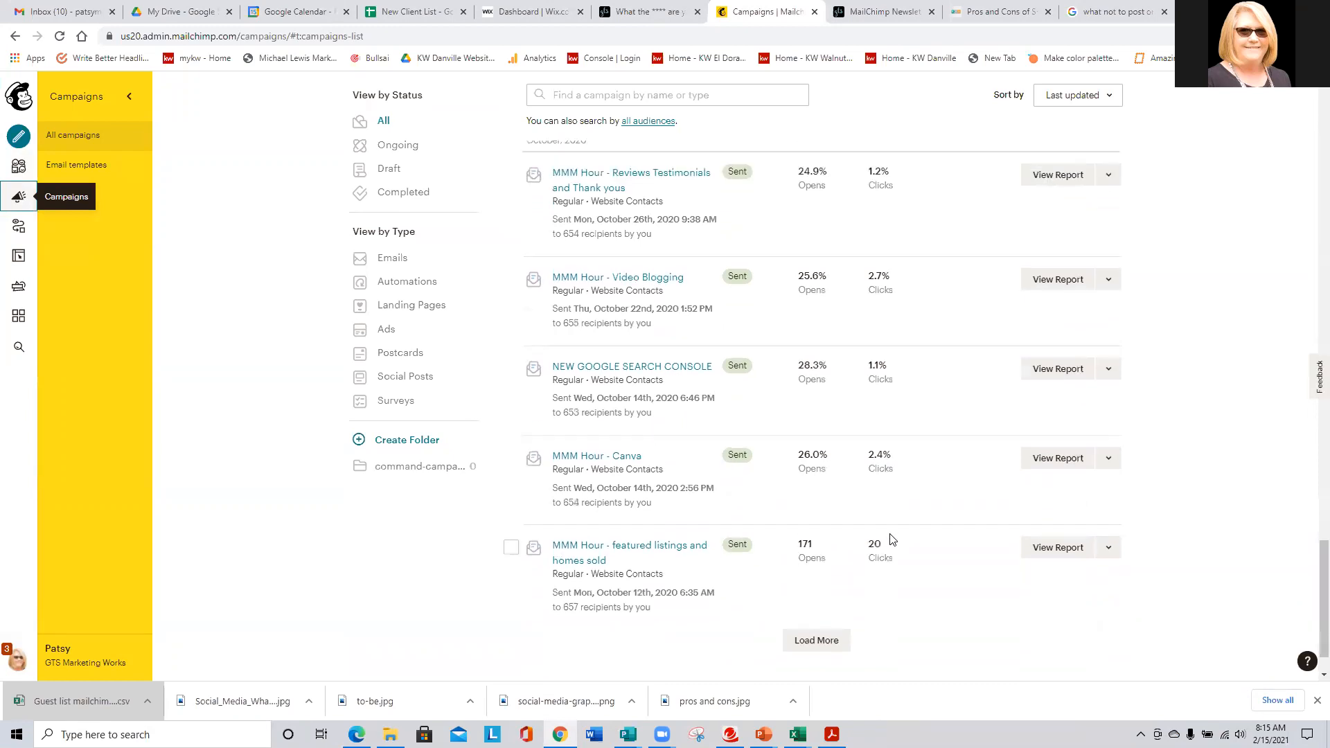
{"action": "scroll", "coordinate": [892, 540], "scroll_direction": "up", "scroll_amount": 10}
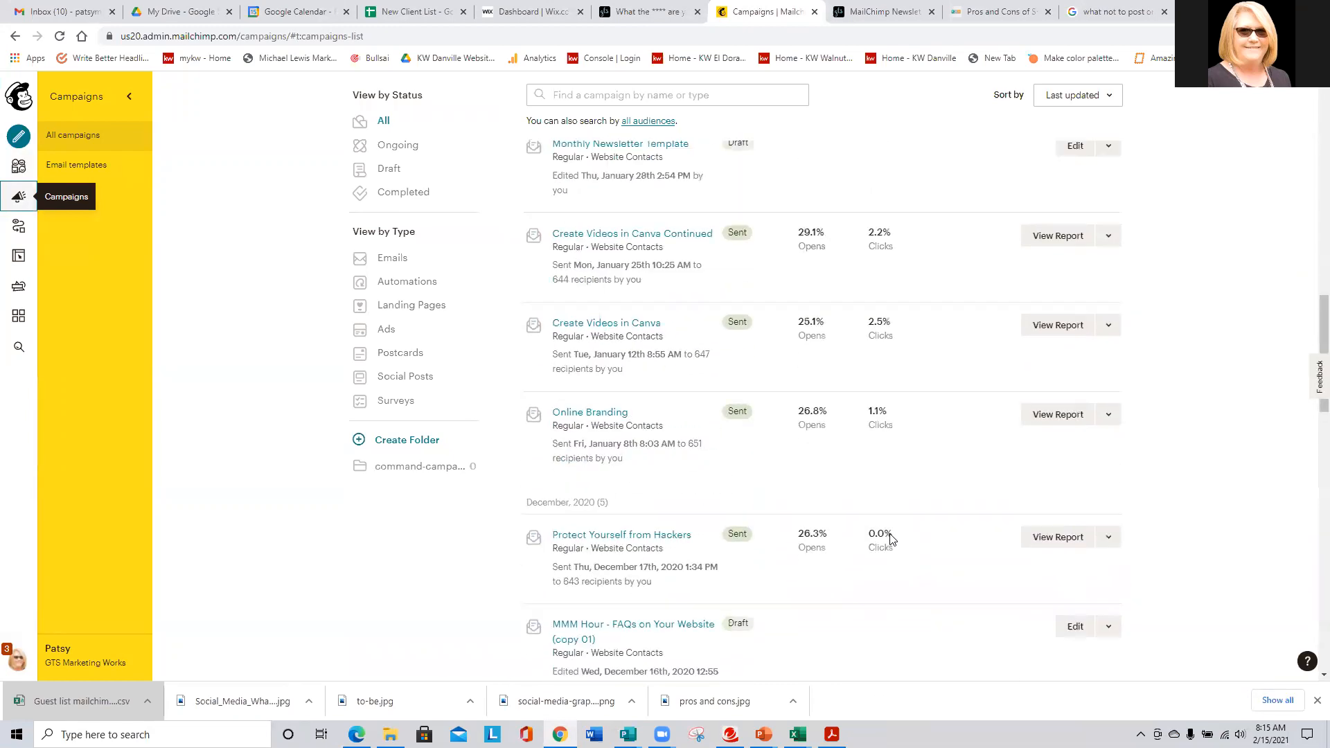
{"action": "scroll", "coordinate": [892, 539], "scroll_direction": "up", "scroll_amount": 4}
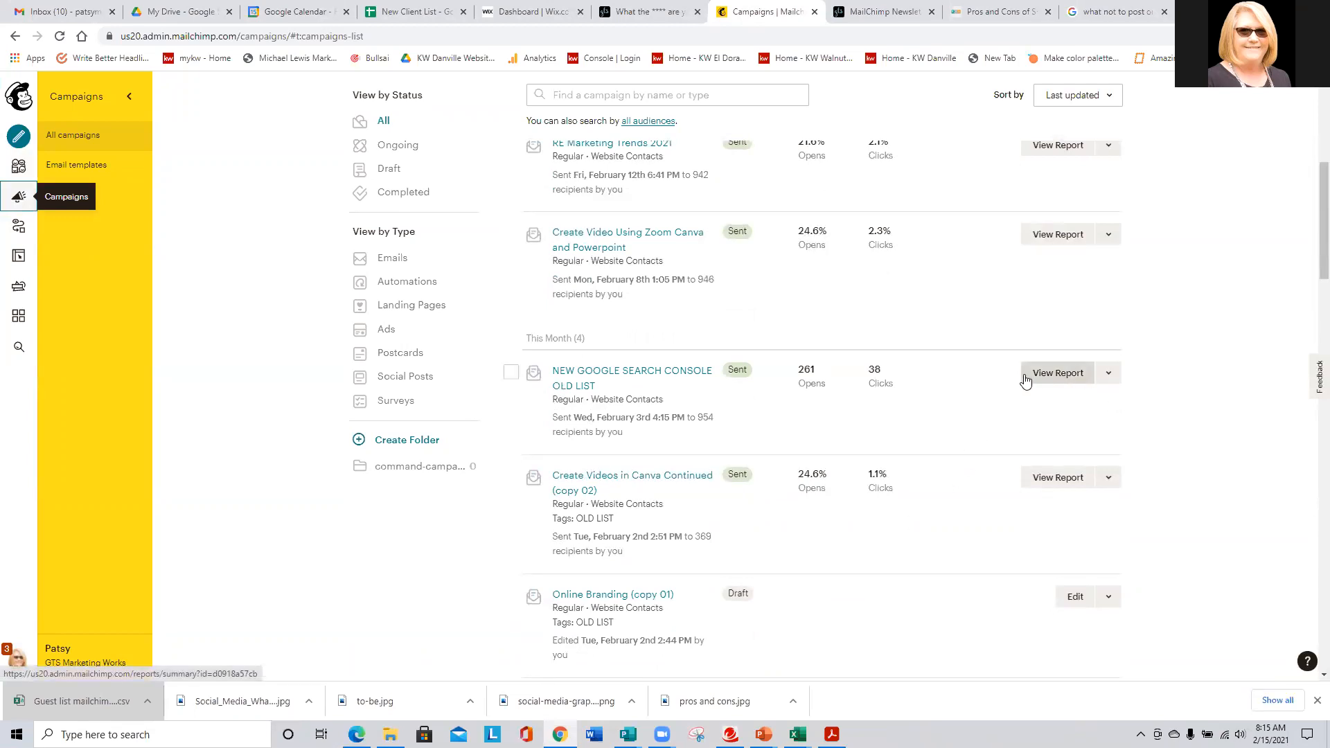
- View the NEW GOOGLE SEARCH CONSOLE OLD LIST report: 261 opened, 38 clicked, 52 bounced
{"action": "left_click", "coordinate": [1050, 375]}
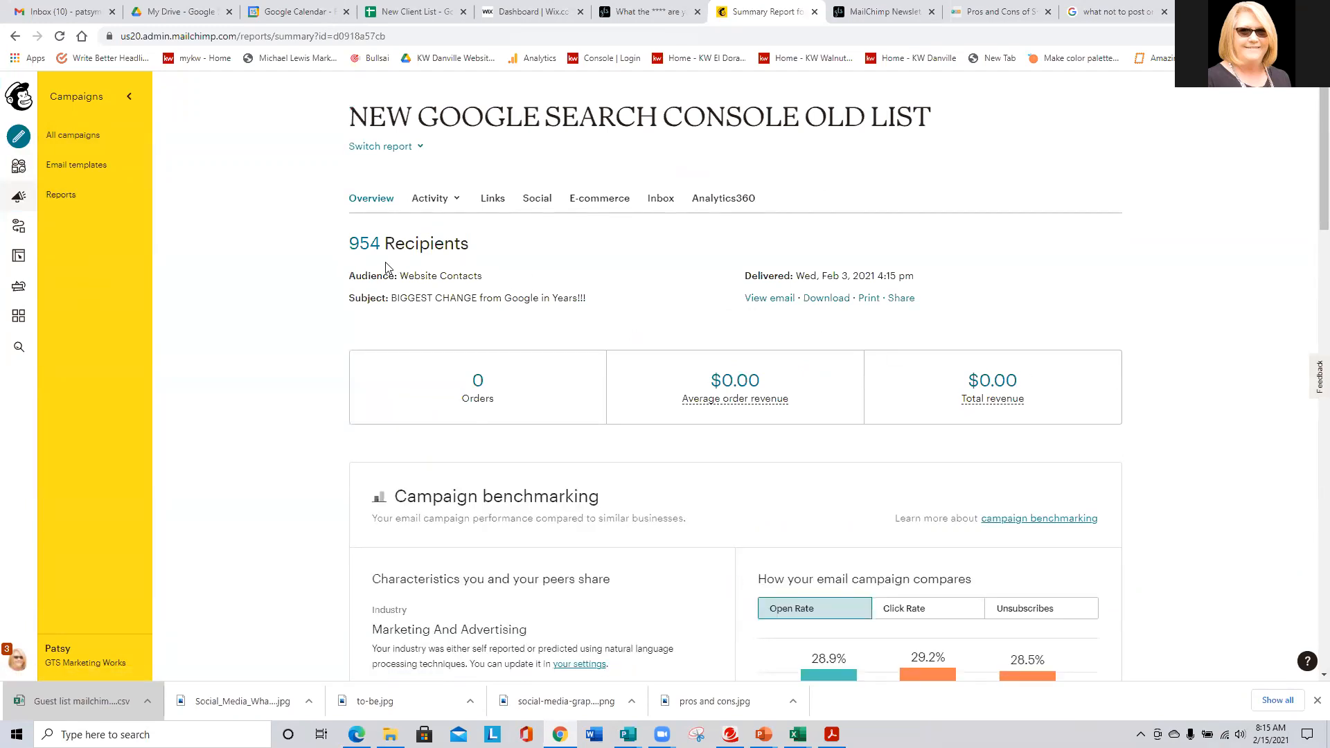
{"action": "scroll", "coordinate": [386, 267], "scroll_direction": "down", "scroll_amount": 9}
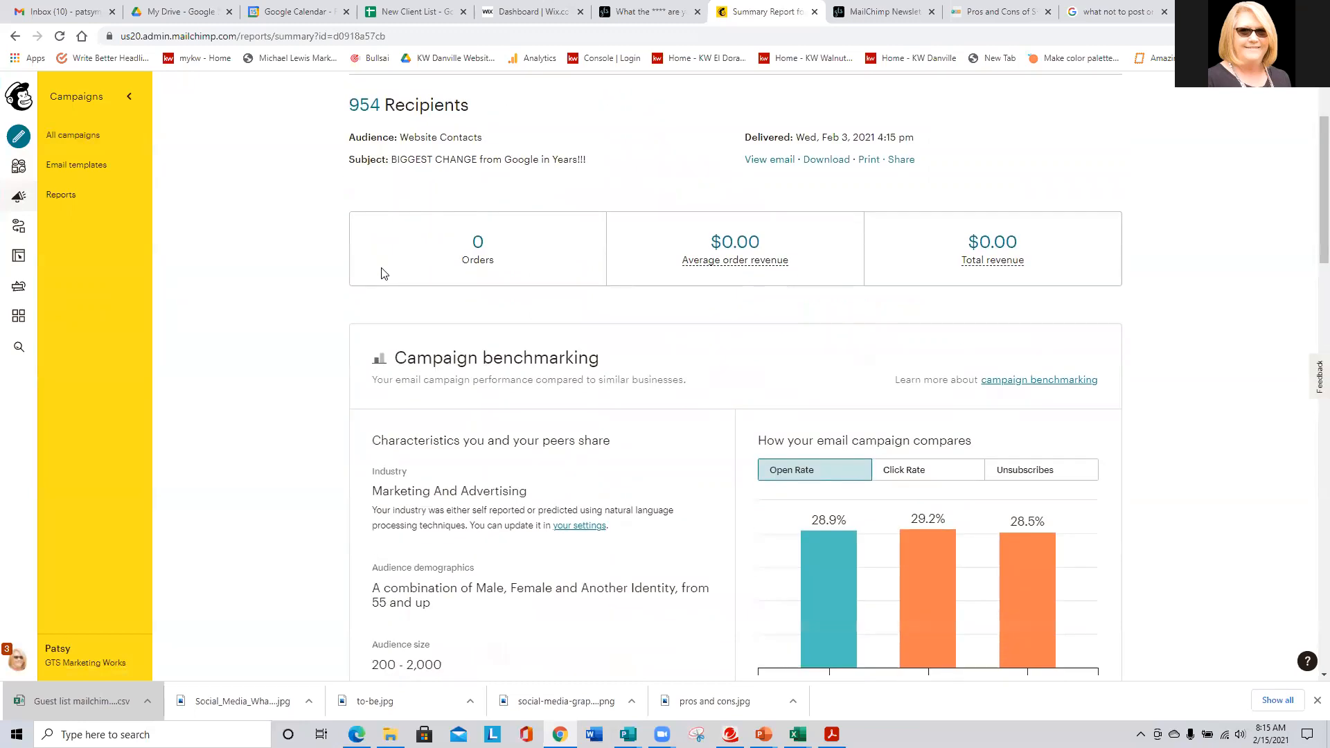
{"action": "scroll", "coordinate": [294, 303], "scroll_direction": "down", "scroll_amount": 1}
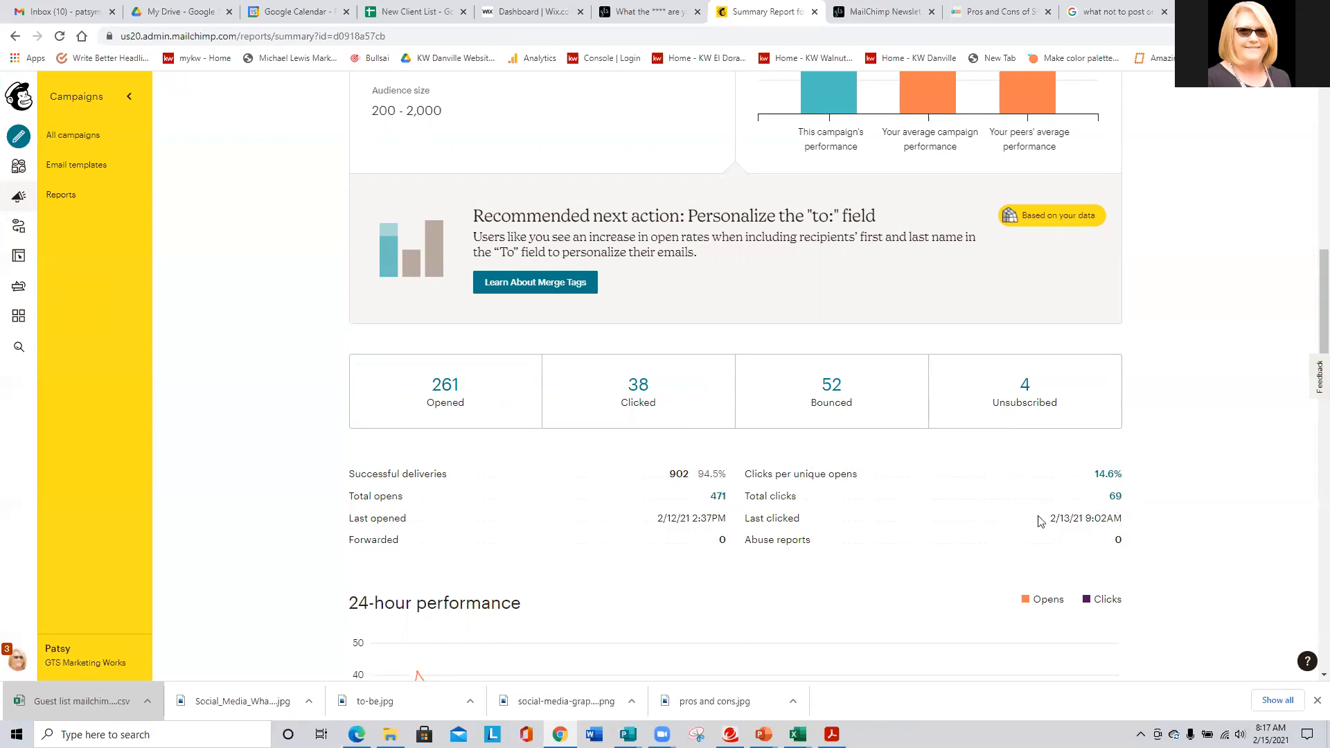
{"action": "scroll", "coordinate": [955, 519], "scroll_direction": "down", "scroll_amount": 2}
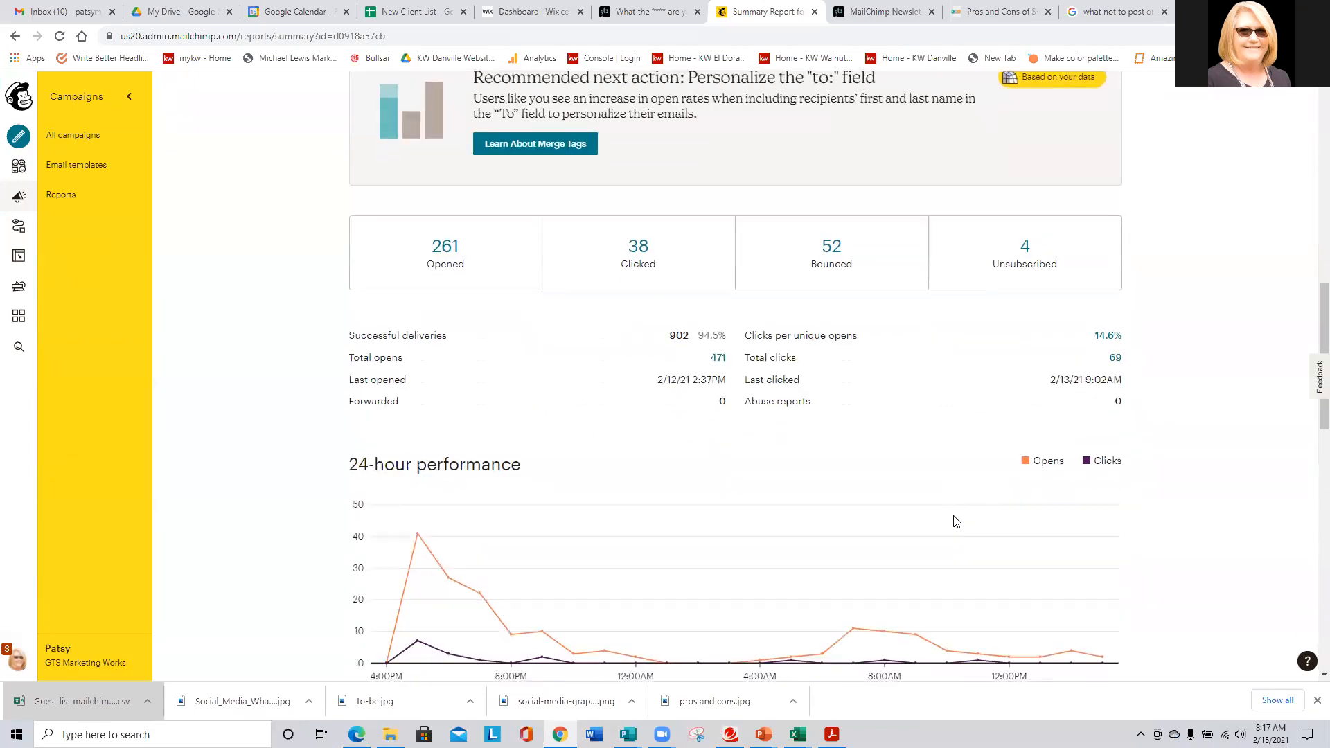
{"action": "scroll", "coordinate": [954, 519], "scroll_direction": "down", "scroll_amount": 2}
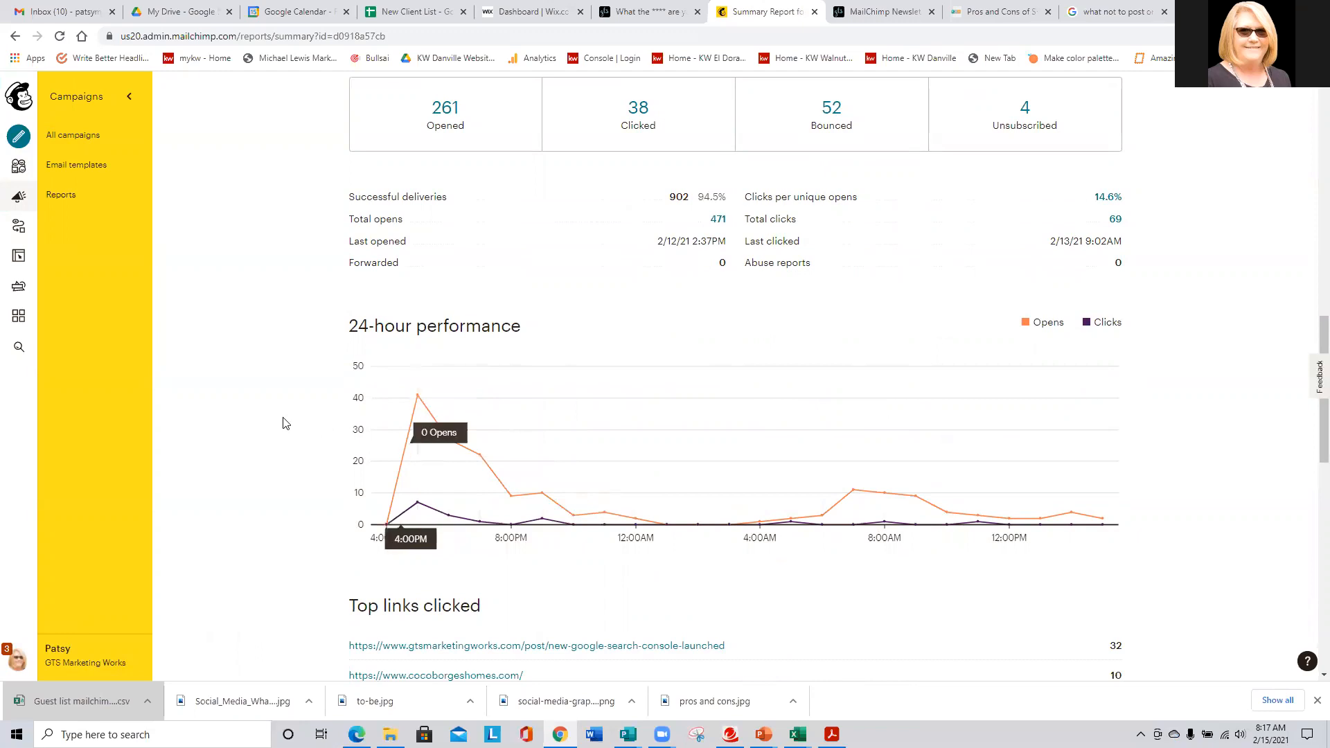
{"action": "scroll", "coordinate": [287, 419], "scroll_direction": "down", "scroll_amount": 3}
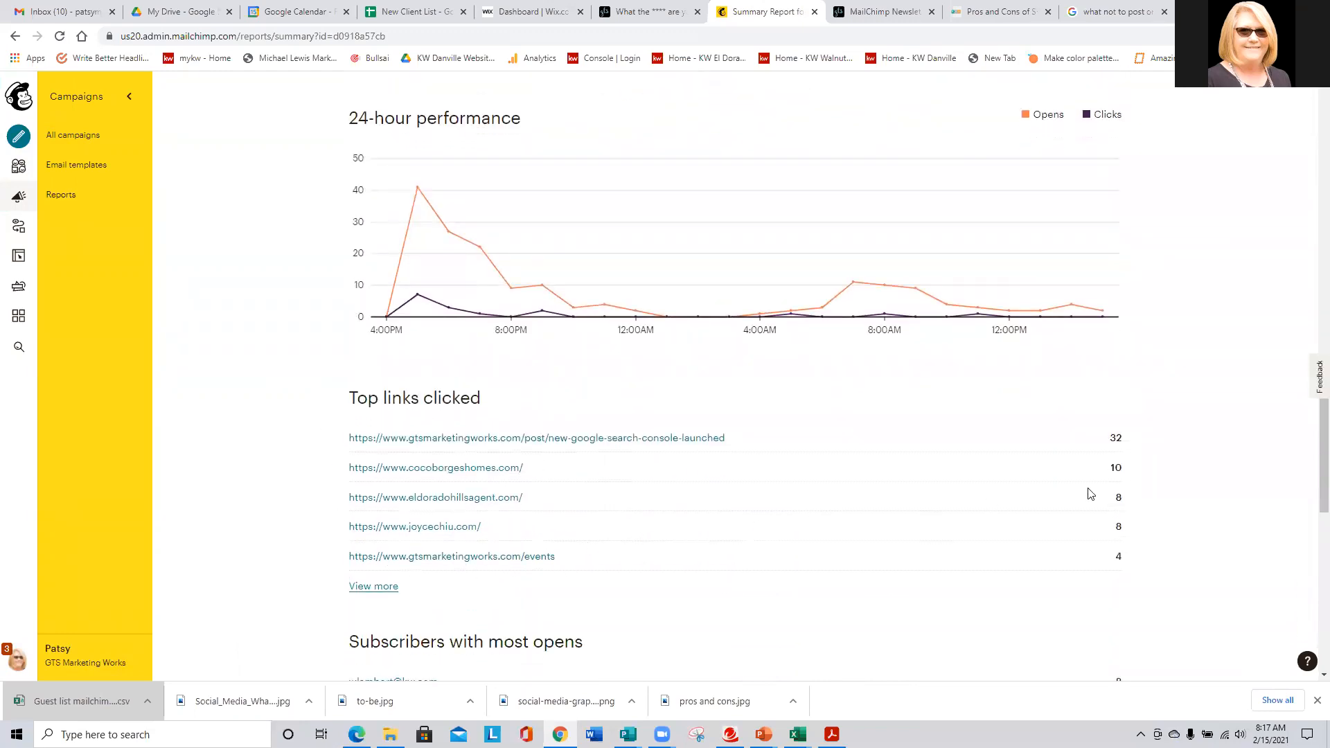
{"action": "scroll", "coordinate": [956, 501], "scroll_direction": "down", "scroll_amount": 2}
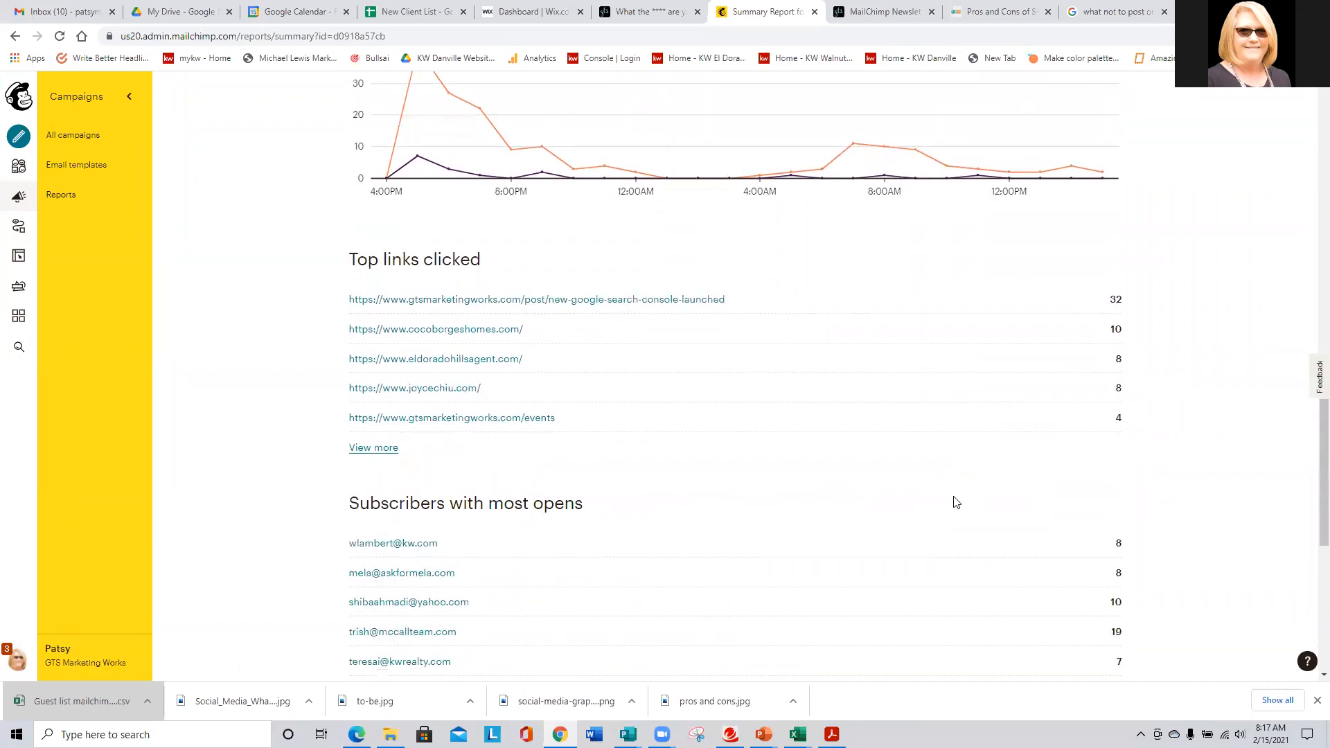
{"action": "scroll", "coordinate": [955, 501], "scroll_direction": "down", "scroll_amount": 2}
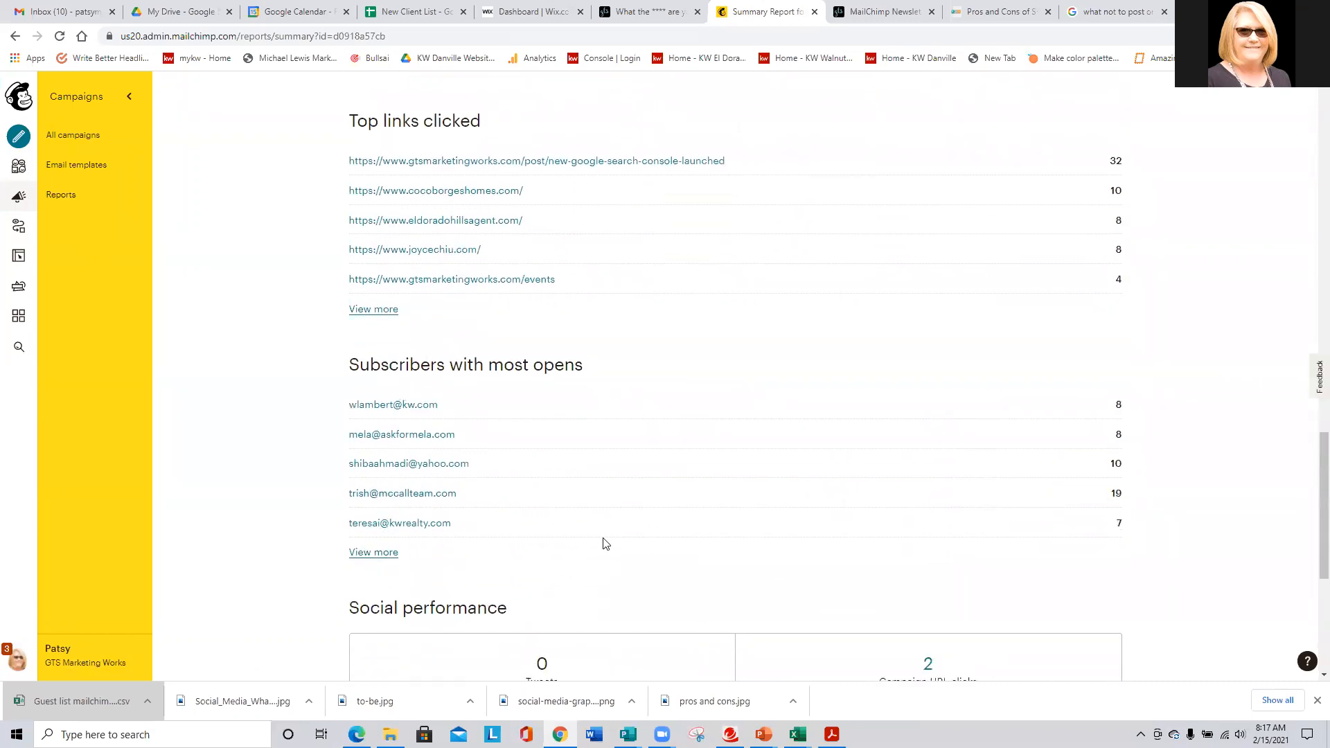
{"action": "scroll", "coordinate": [603, 542], "scroll_direction": "down", "scroll_amount": 3}
{"action": "scroll", "coordinate": [603, 542], "scroll_direction": "up", "scroll_amount": 6}
{"action": "scroll", "coordinate": [604, 541], "scroll_direction": "down", "scroll_amount": 7}
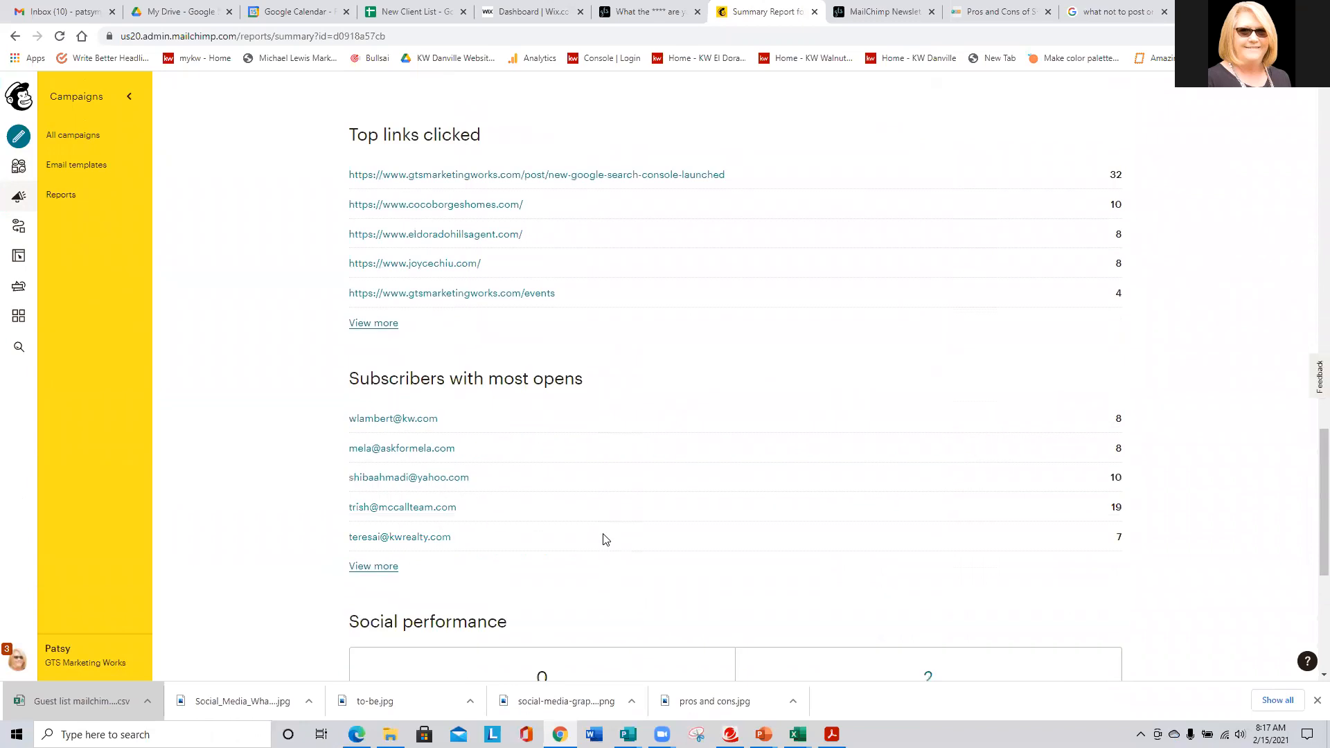
{"action": "scroll", "coordinate": [606, 545], "scroll_direction": "down", "scroll_amount": 1}
{"action": "mouse_move", "coordinate": [725, 535]}
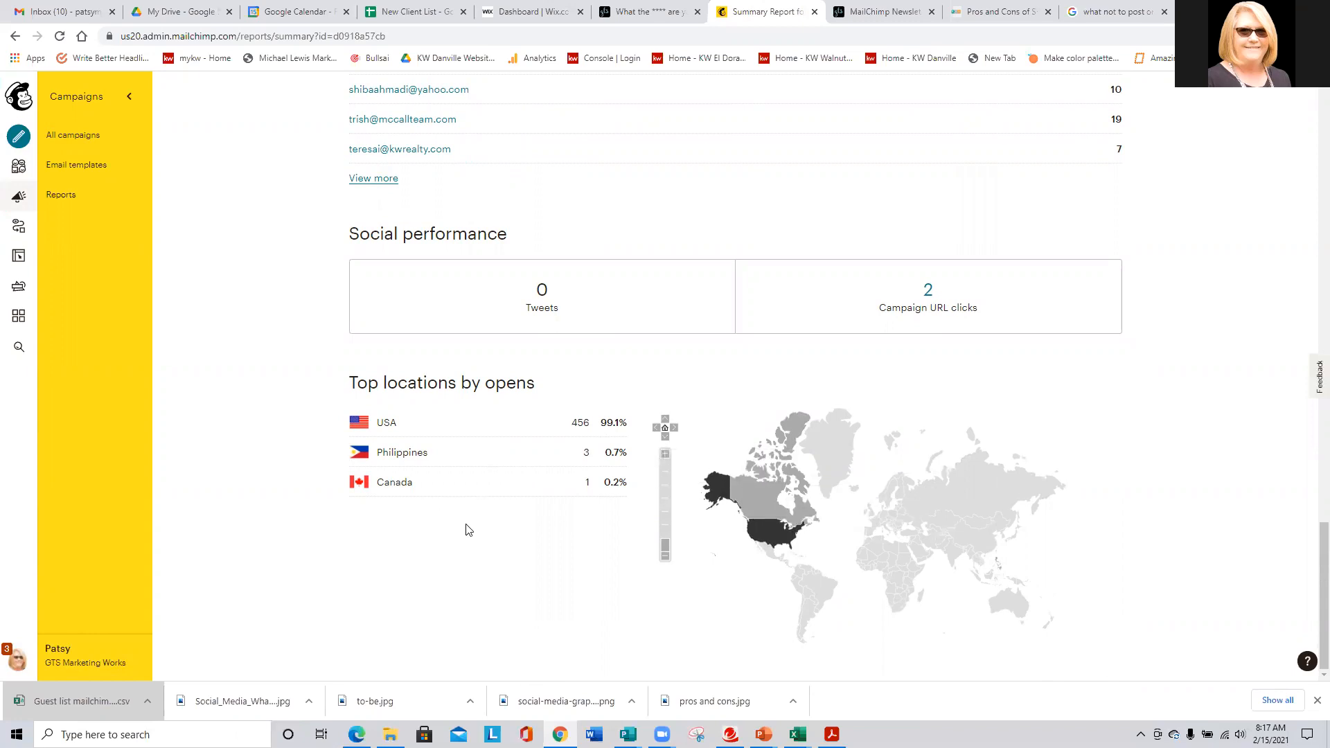
{"action": "scroll", "coordinate": [464, 531], "scroll_direction": "up", "scroll_amount": 20}
{"action": "scroll", "coordinate": [466, 530], "scroll_direction": "up", "scroll_amount": 1}
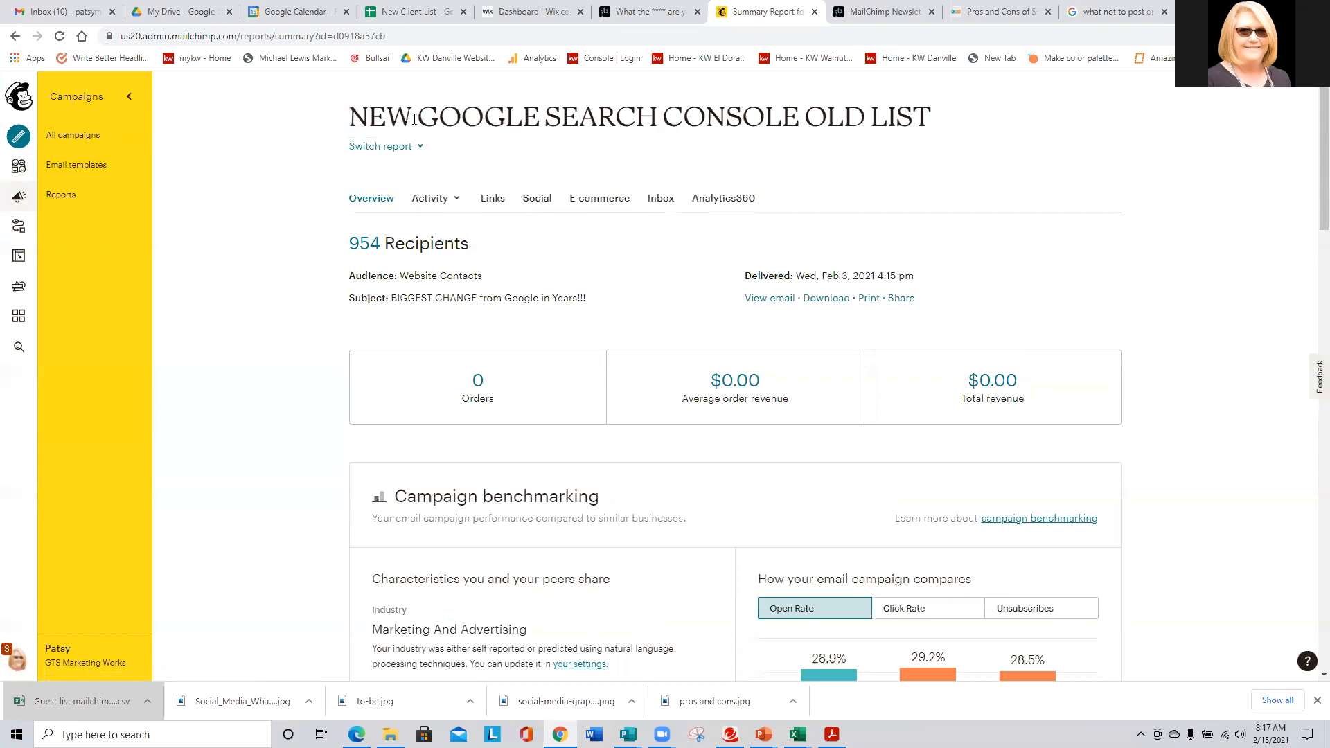
- Go back to Campaigns and open the Weekly Newsletter draft for editing
{"action": "left_click", "coordinate": [23, 197]}
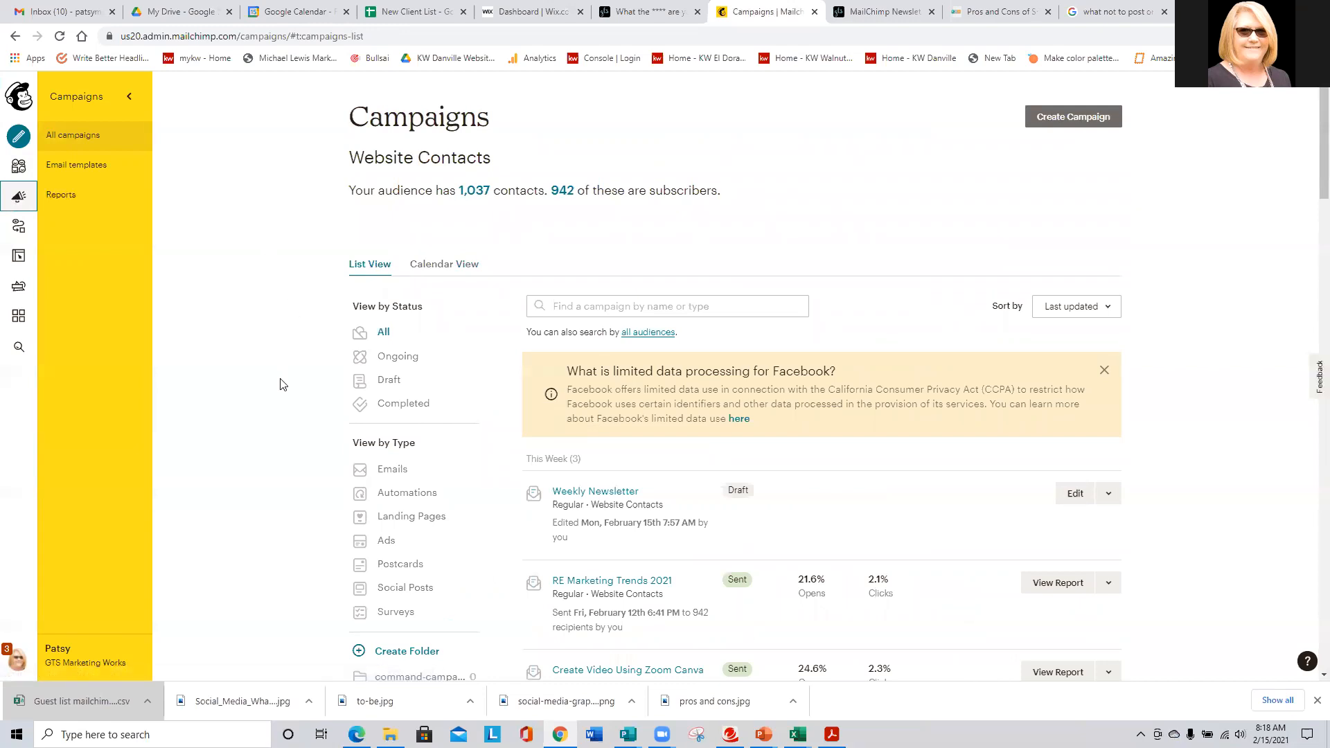
{"action": "left_click", "coordinate": [597, 493]}
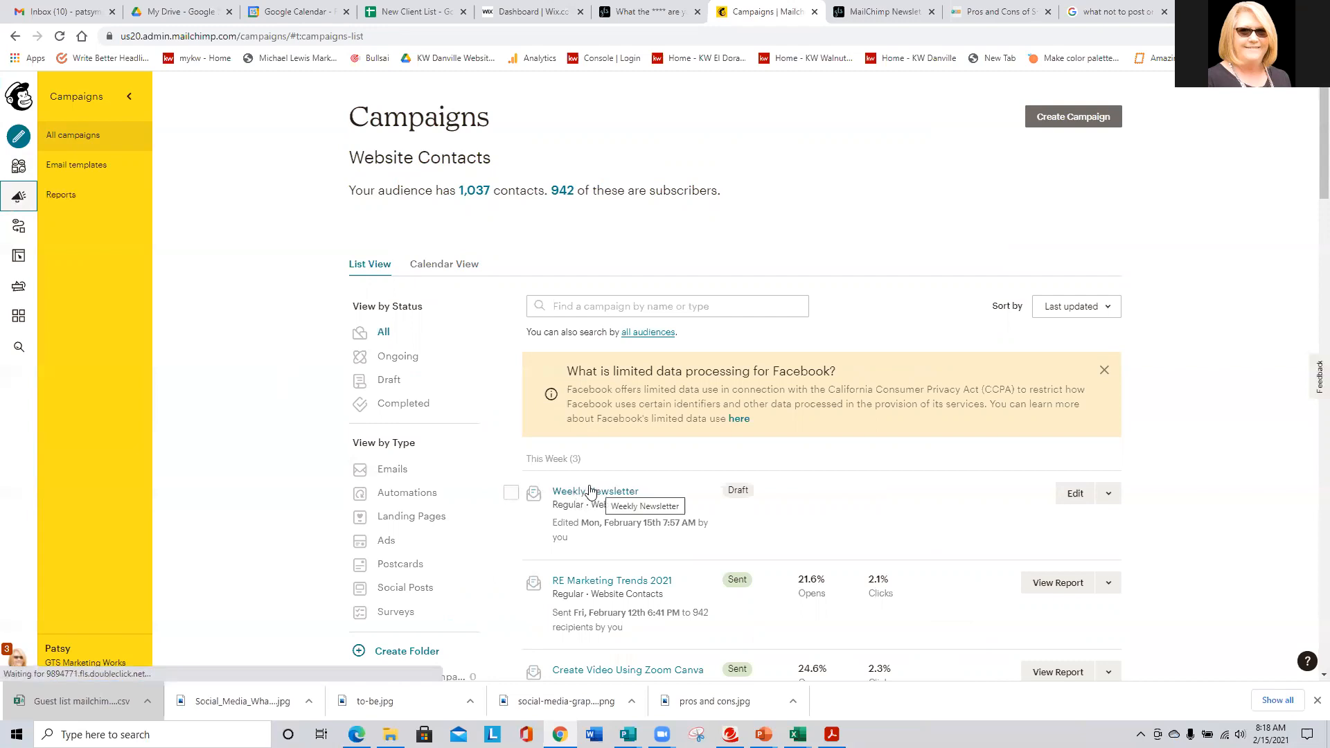
{"action": "left_click", "coordinate": [1074, 494]}
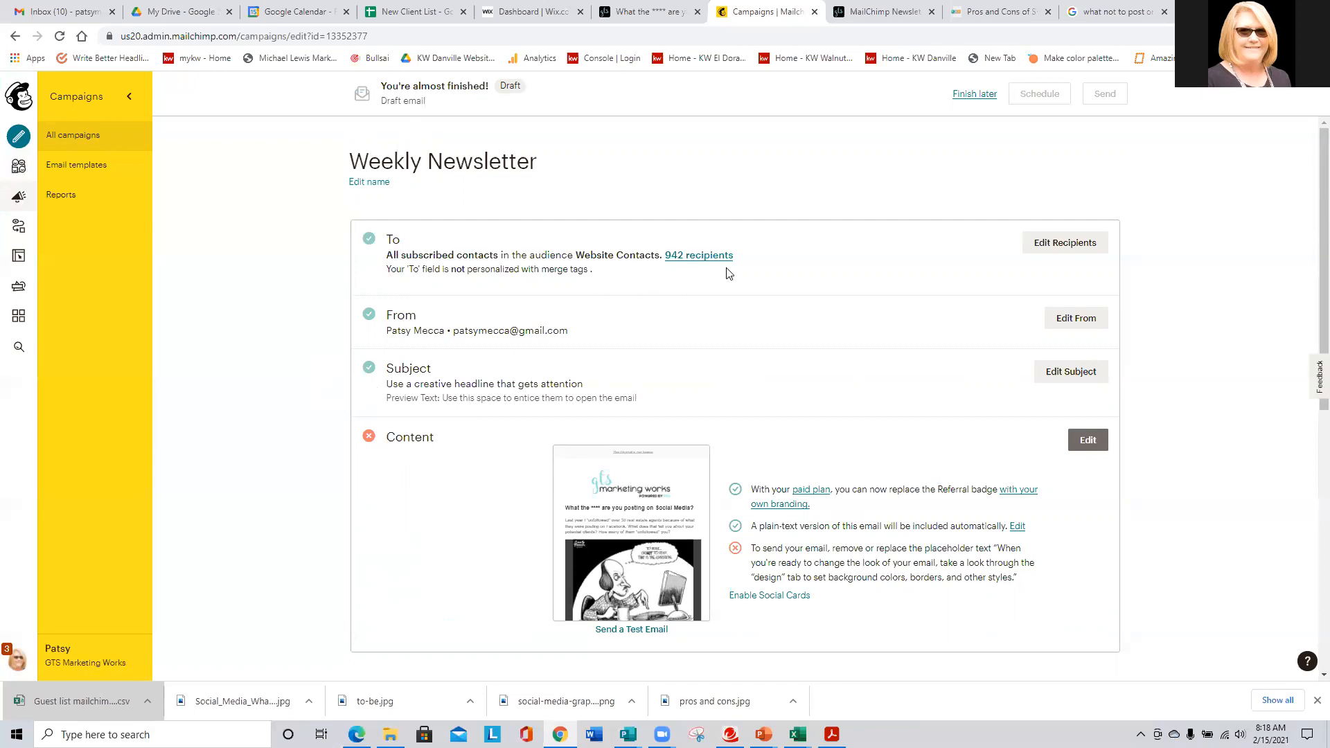
- Under Edit Recipients, build a new segment matching Last Name after the letter L
{"action": "left_click", "coordinate": [1069, 248]}
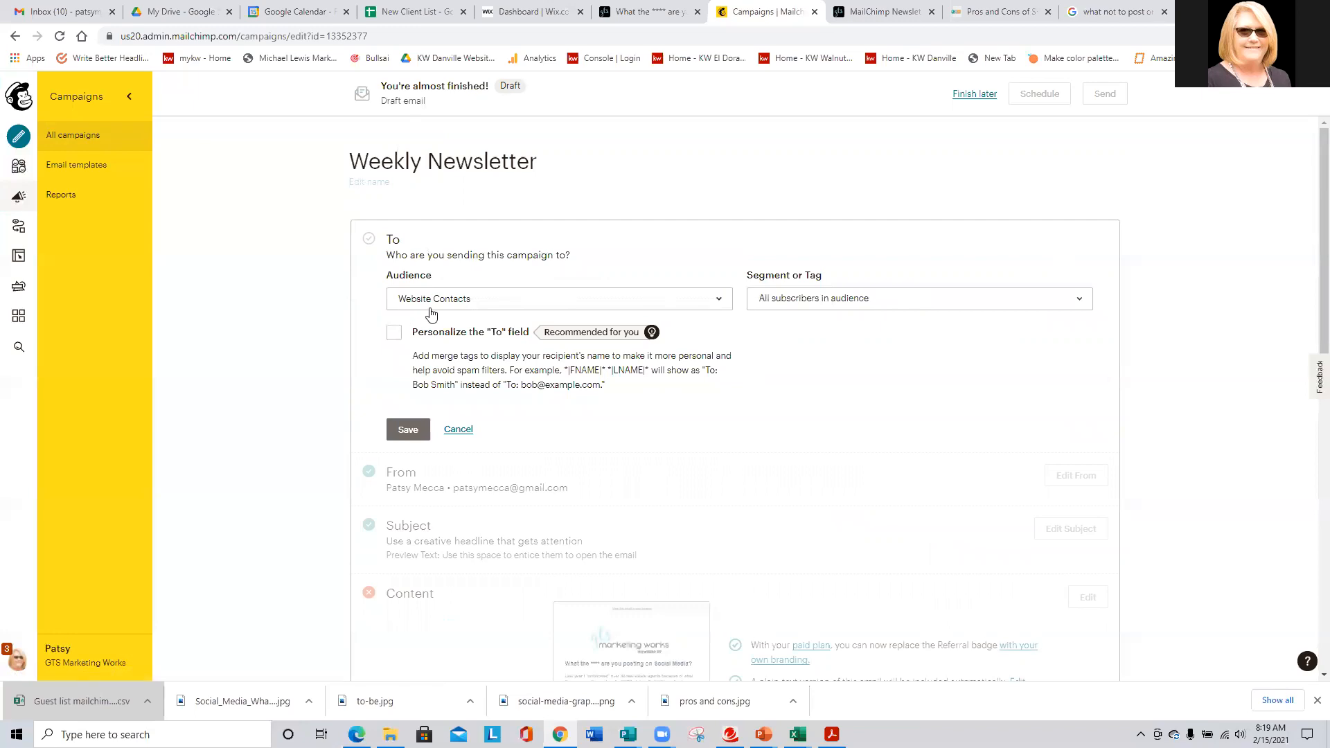
{"action": "left_click", "coordinate": [810, 303]}
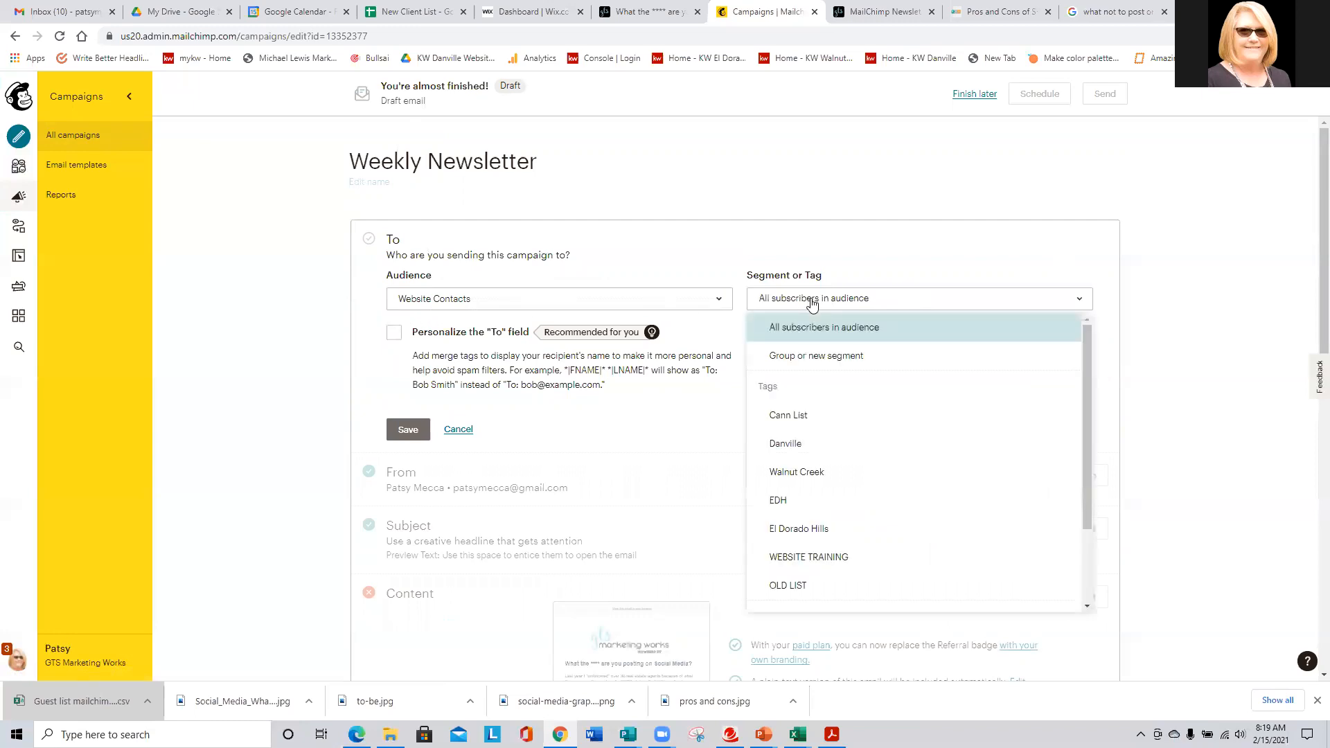
{"action": "left_click", "coordinate": [778, 359]}
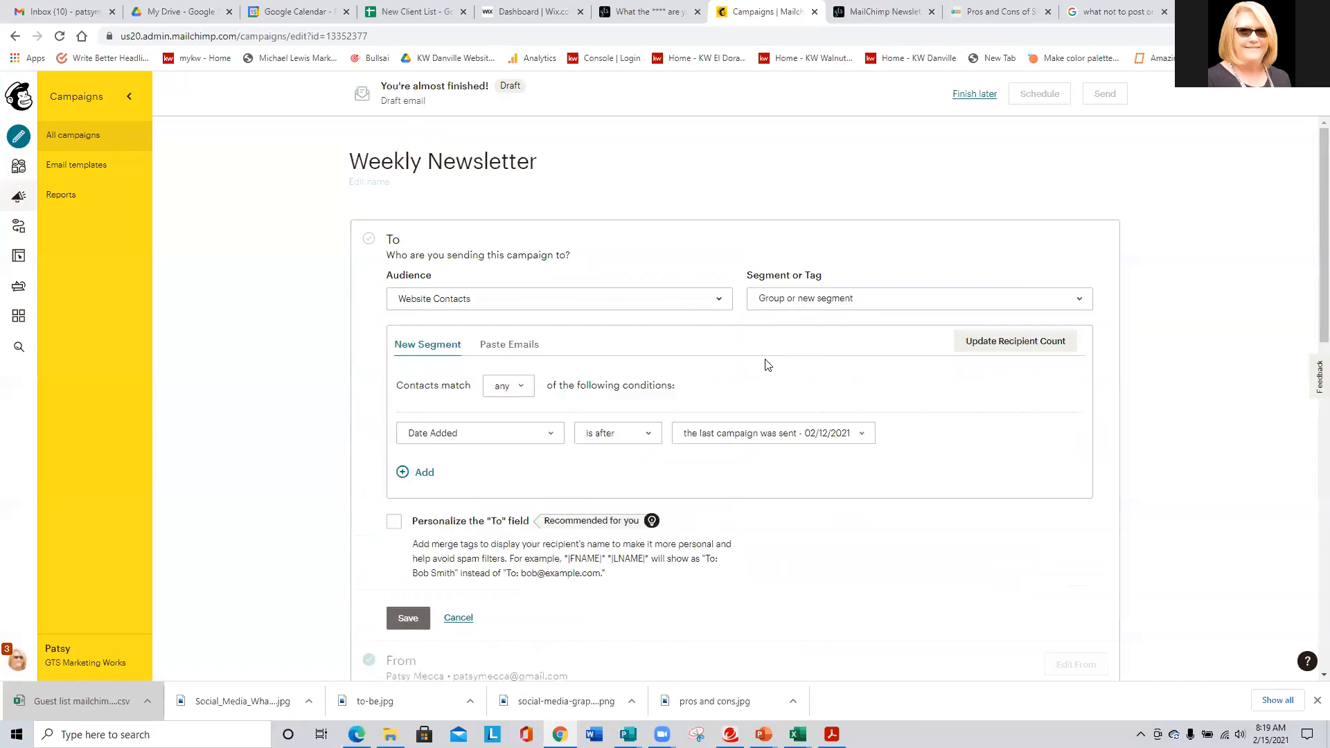
{"action": "left_click", "coordinate": [456, 435]}
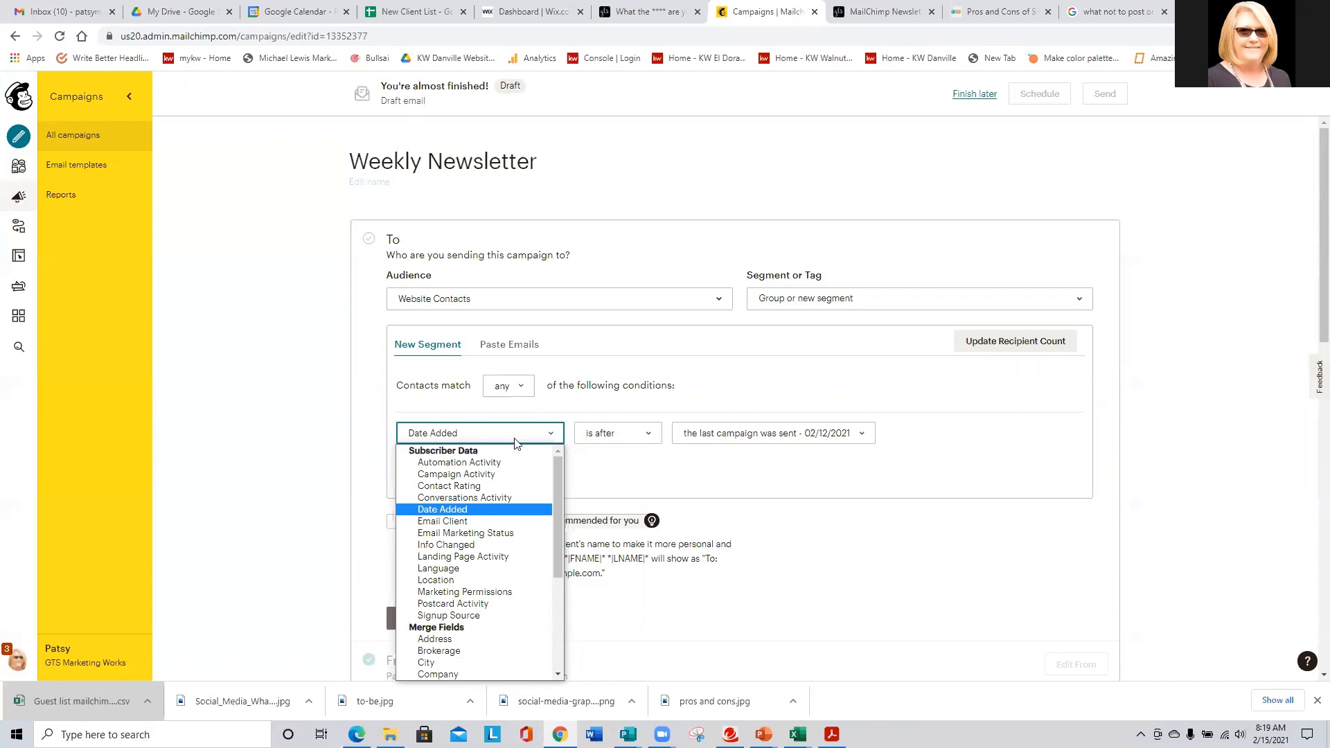
{"action": "key", "text": "Up"}
{"action": "key", "text": "Up"}
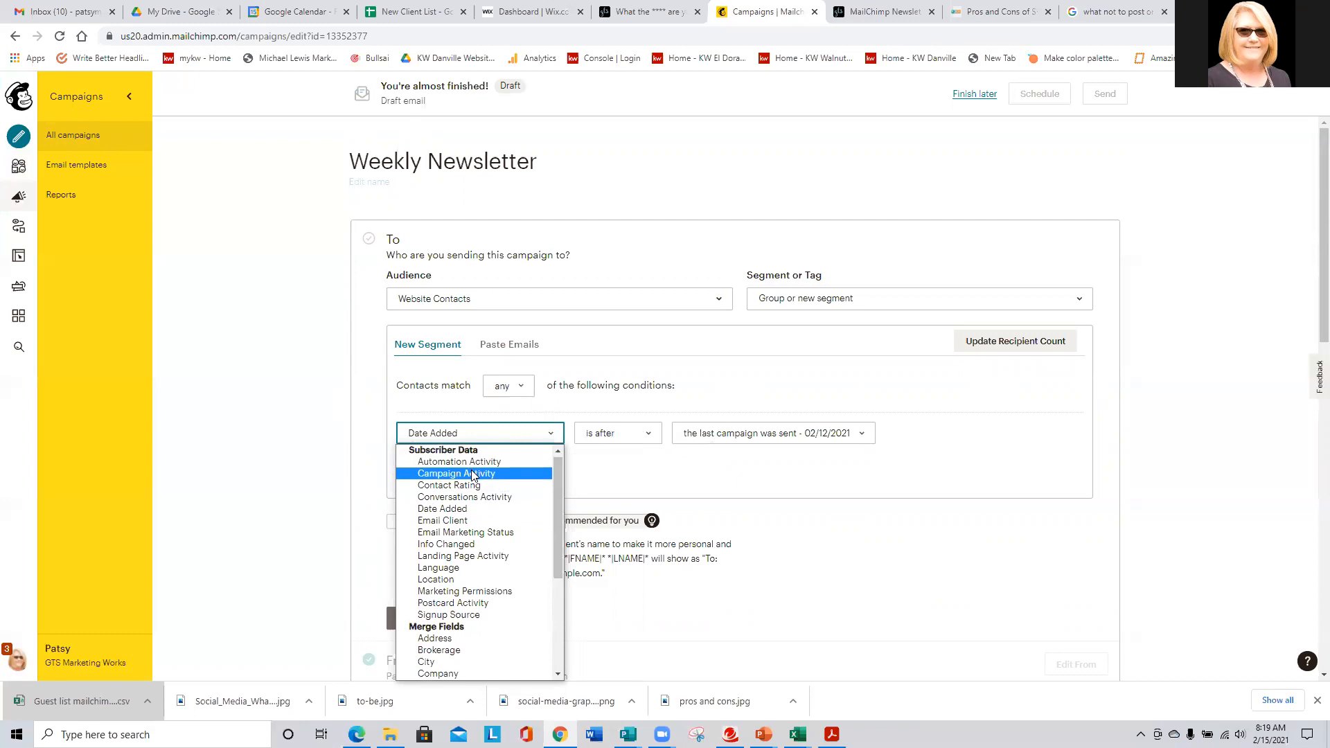
{"action": "scroll", "coordinate": [476, 480], "scroll_direction": "down", "scroll_amount": 3}
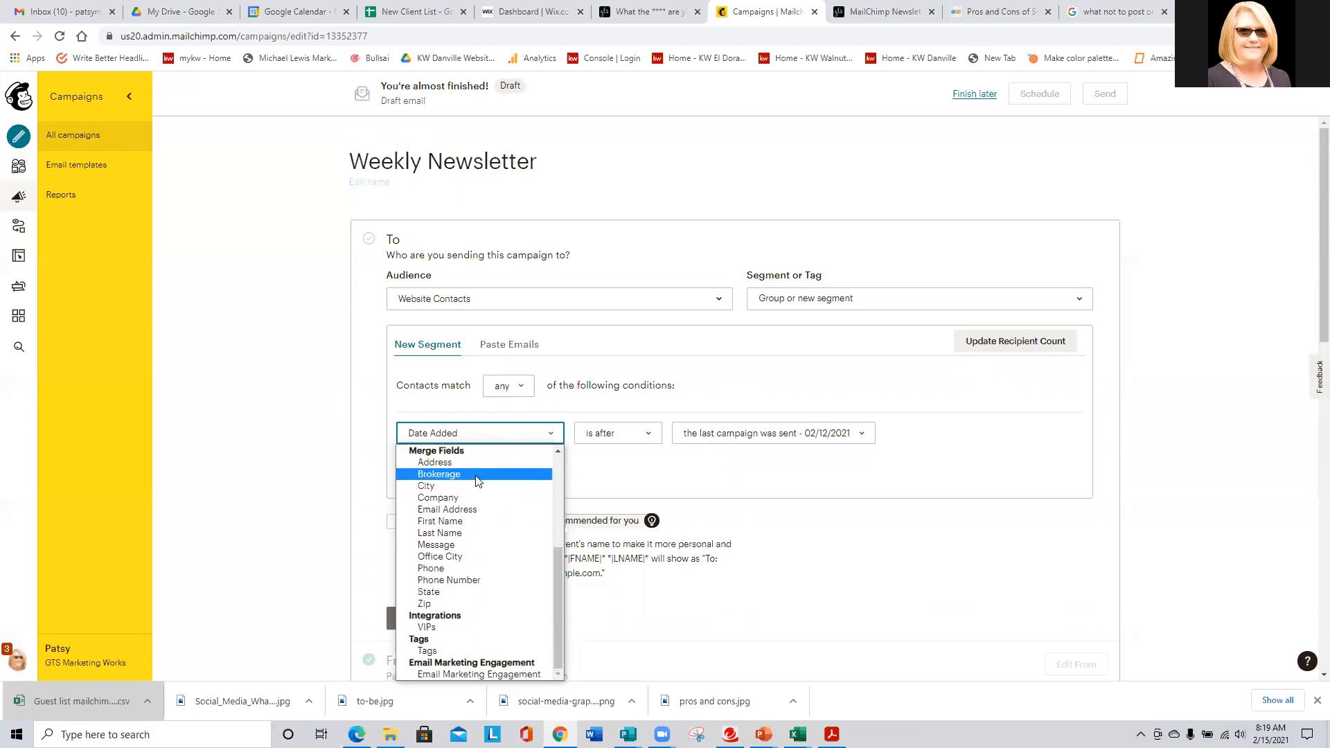
{"action": "left_click", "coordinate": [441, 533]}
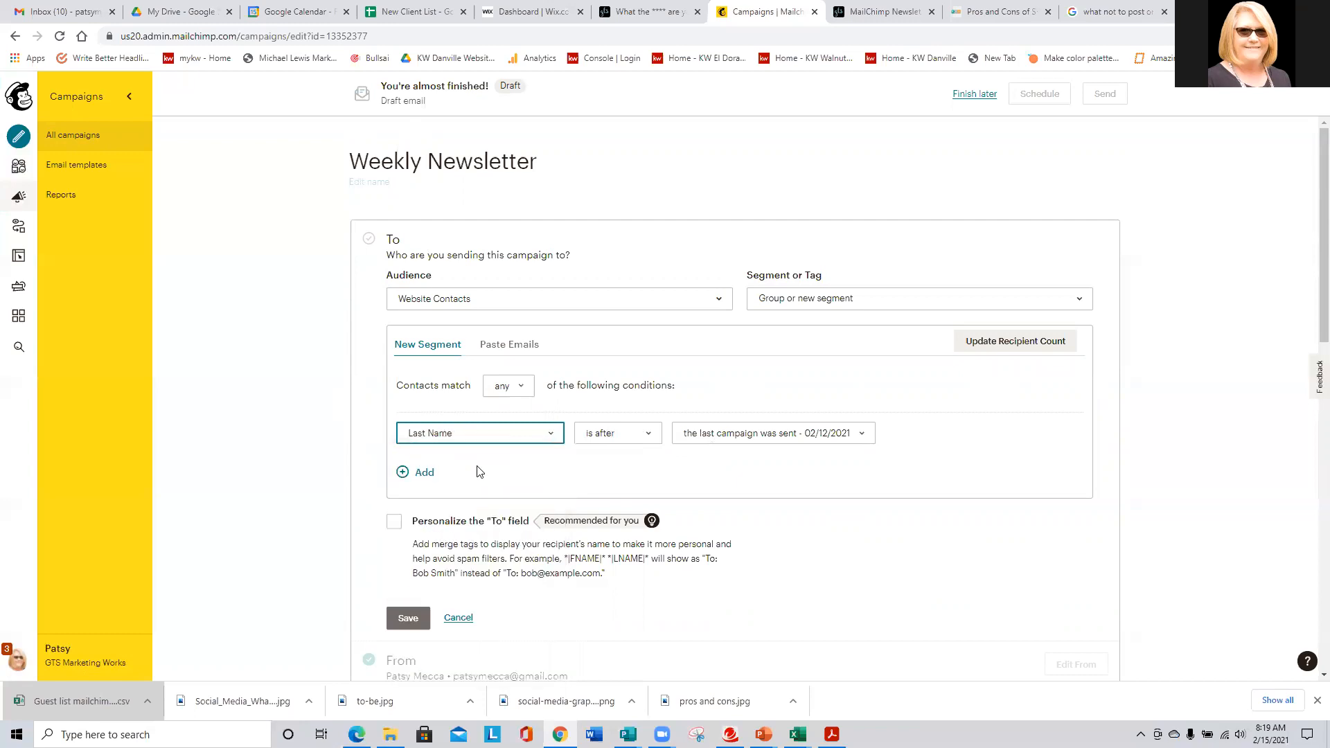
{"action": "left_click", "coordinate": [624, 436]}
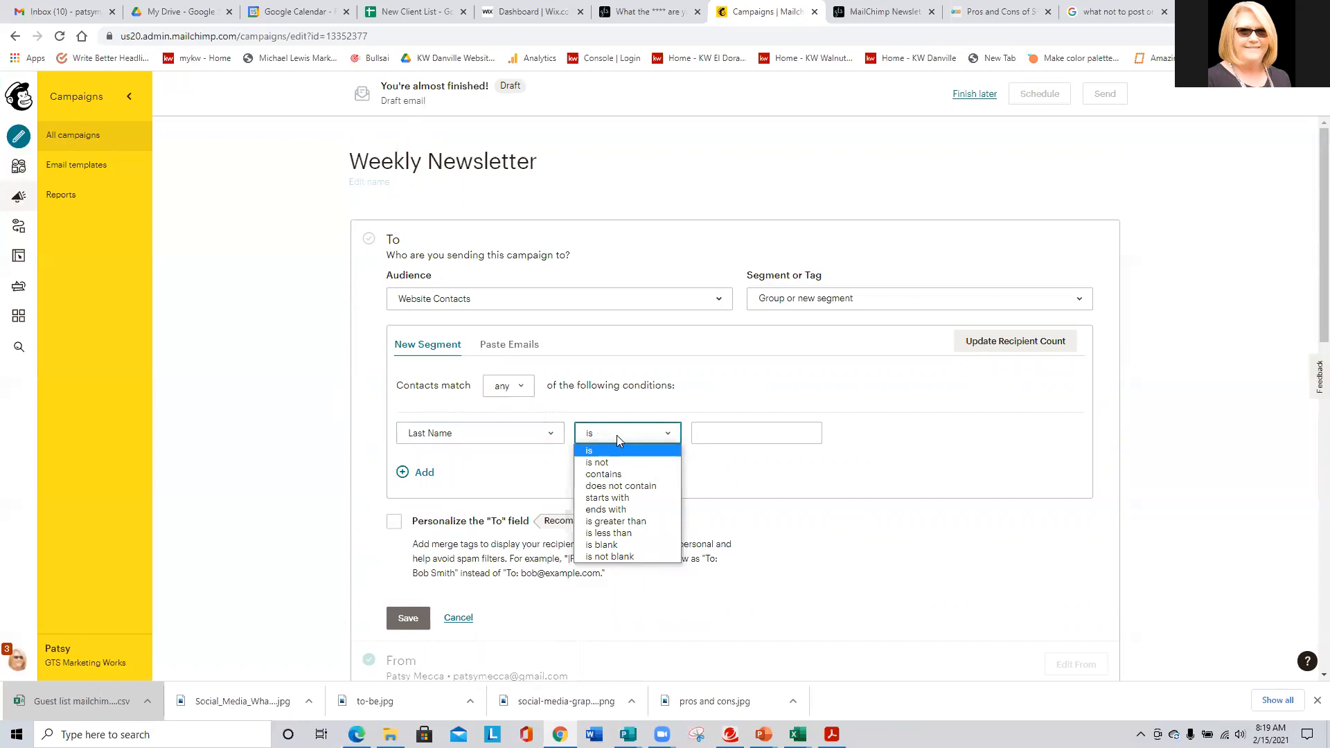
{"action": "left_click", "coordinate": [594, 523]}
{"action": "left_click", "coordinate": [710, 427]}
{"action": "type", "text": "L"}
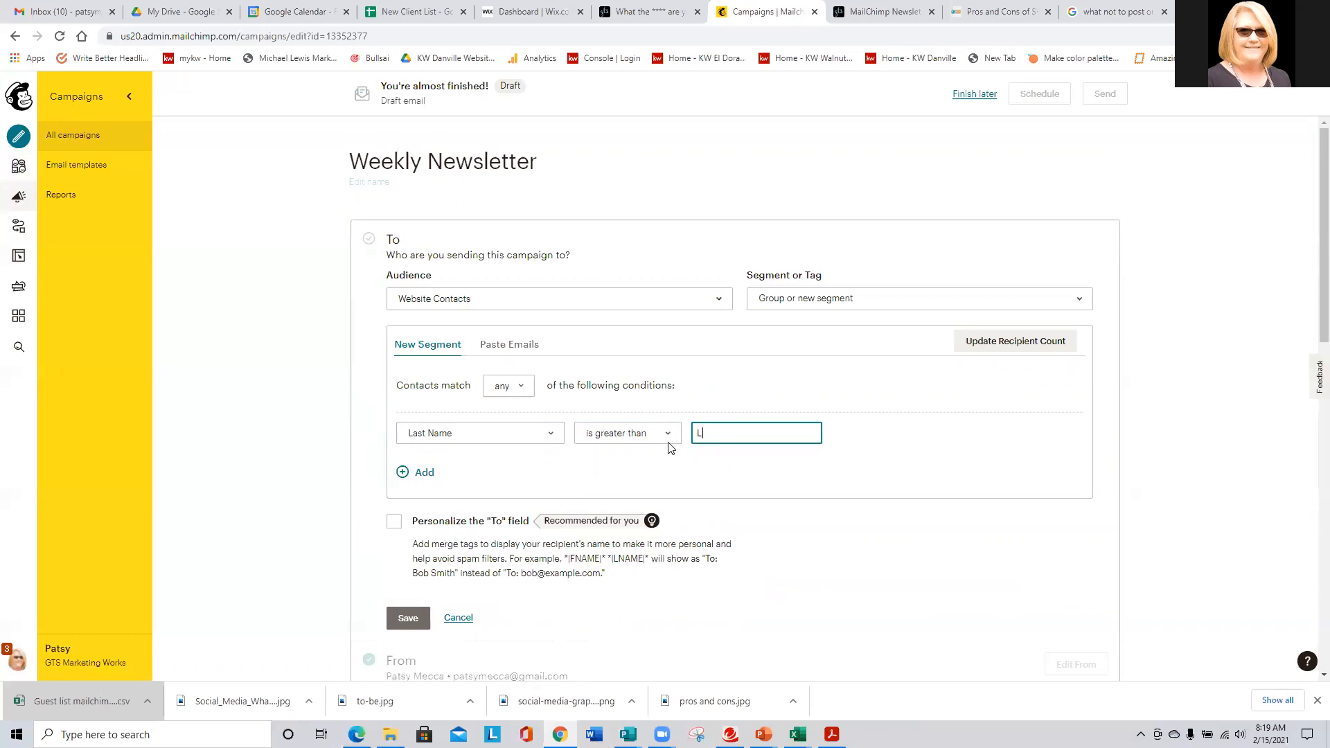
- Change the condition to Last Name is less than M, then revert to All subscribers in audience
{"action": "left_click", "coordinate": [670, 439]}
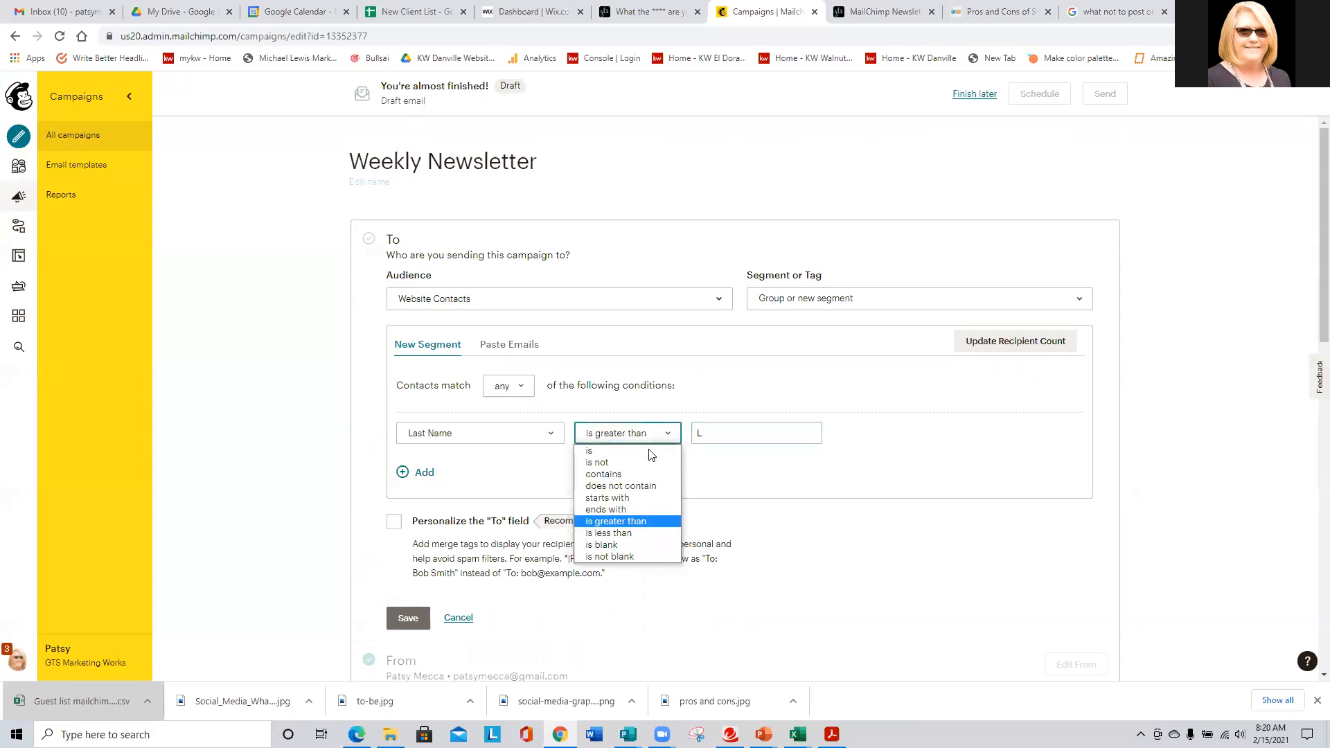
{"action": "left_click", "coordinate": [621, 536]}
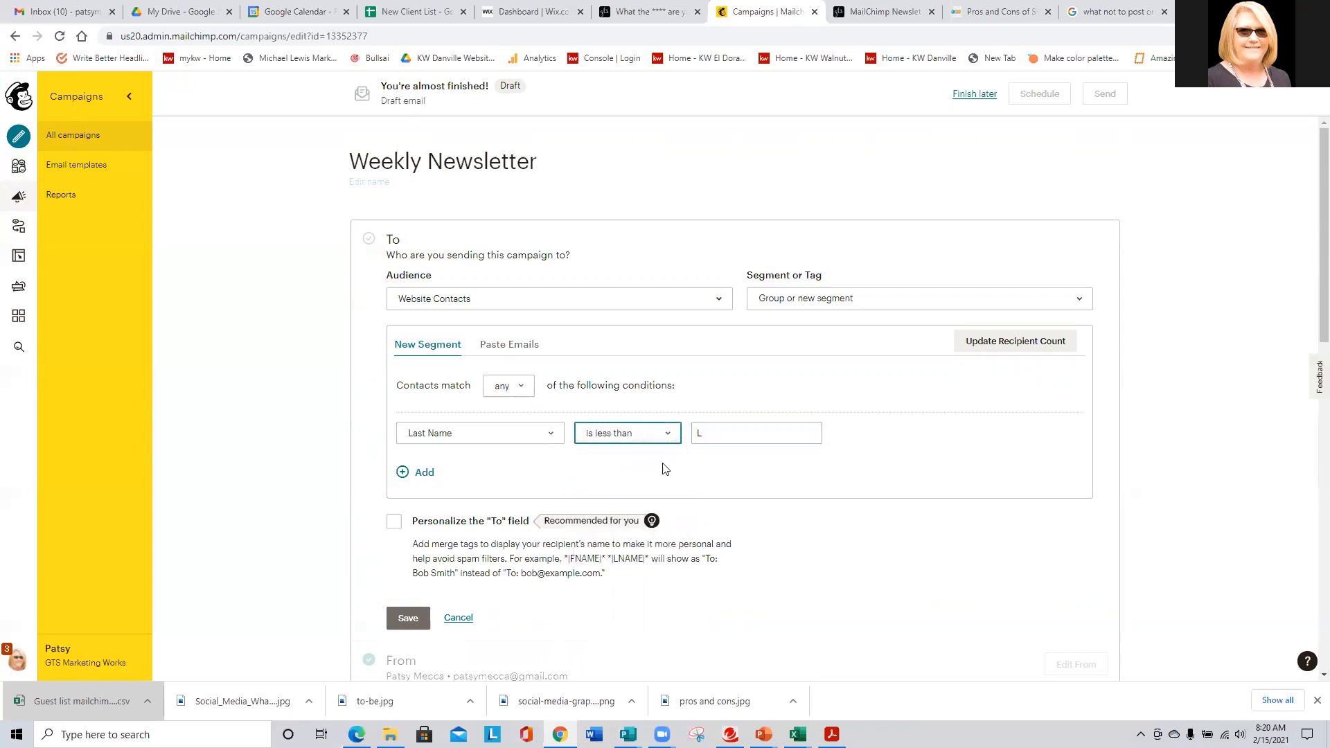
{"action": "left_click", "coordinate": [691, 431]}
{"action": "key", "text": "BackSpace"}
{"action": "type", "text": "M"}
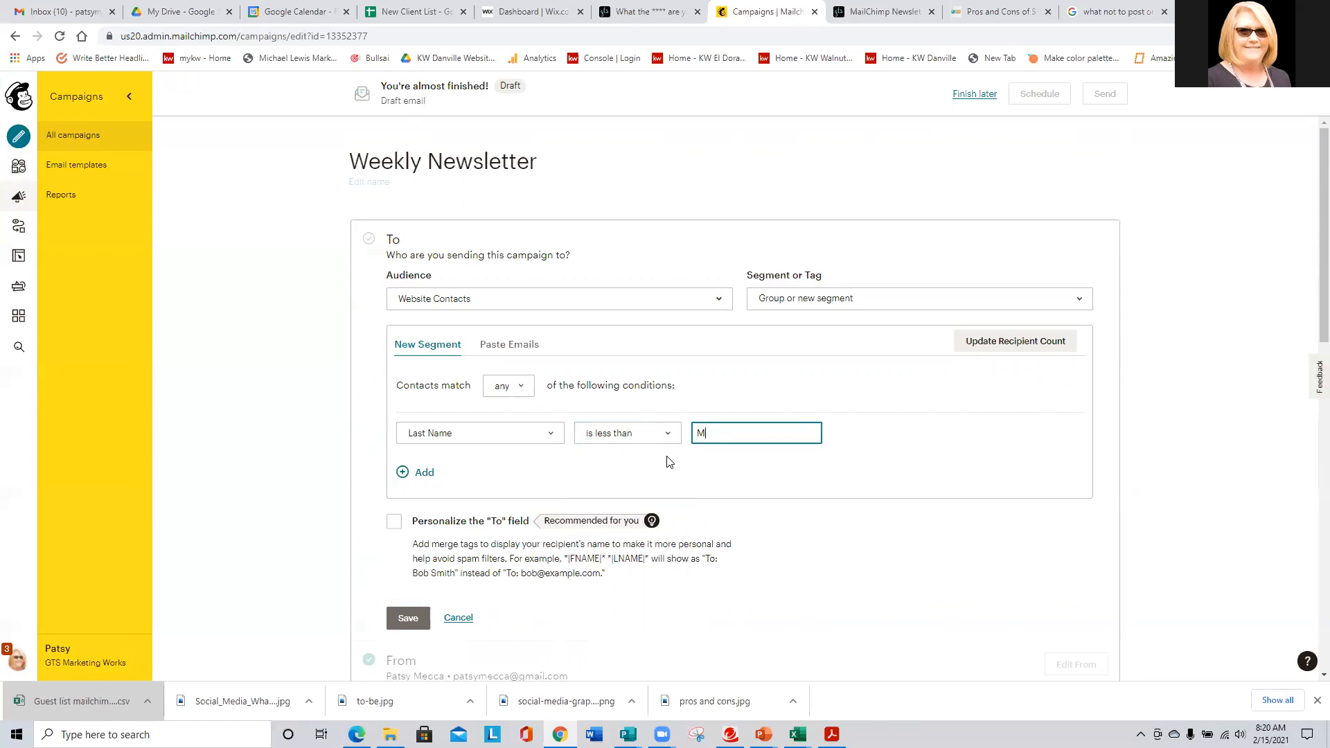
{"action": "left_click", "coordinate": [857, 302]}
{"action": "left_click", "coordinate": [816, 327]}
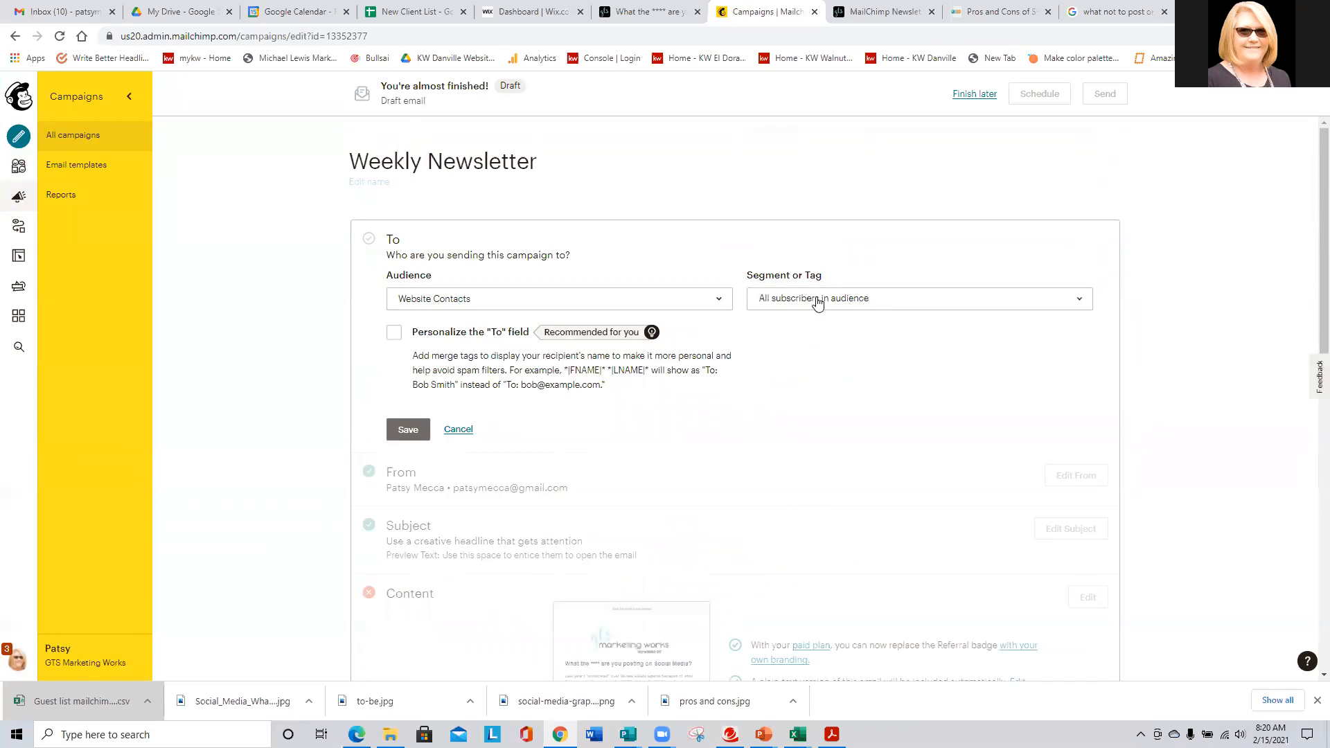
- Keep all subscribers as recipients, personalize the To field with *|FNAME|*, and save
{"action": "left_click", "coordinate": [816, 299]}
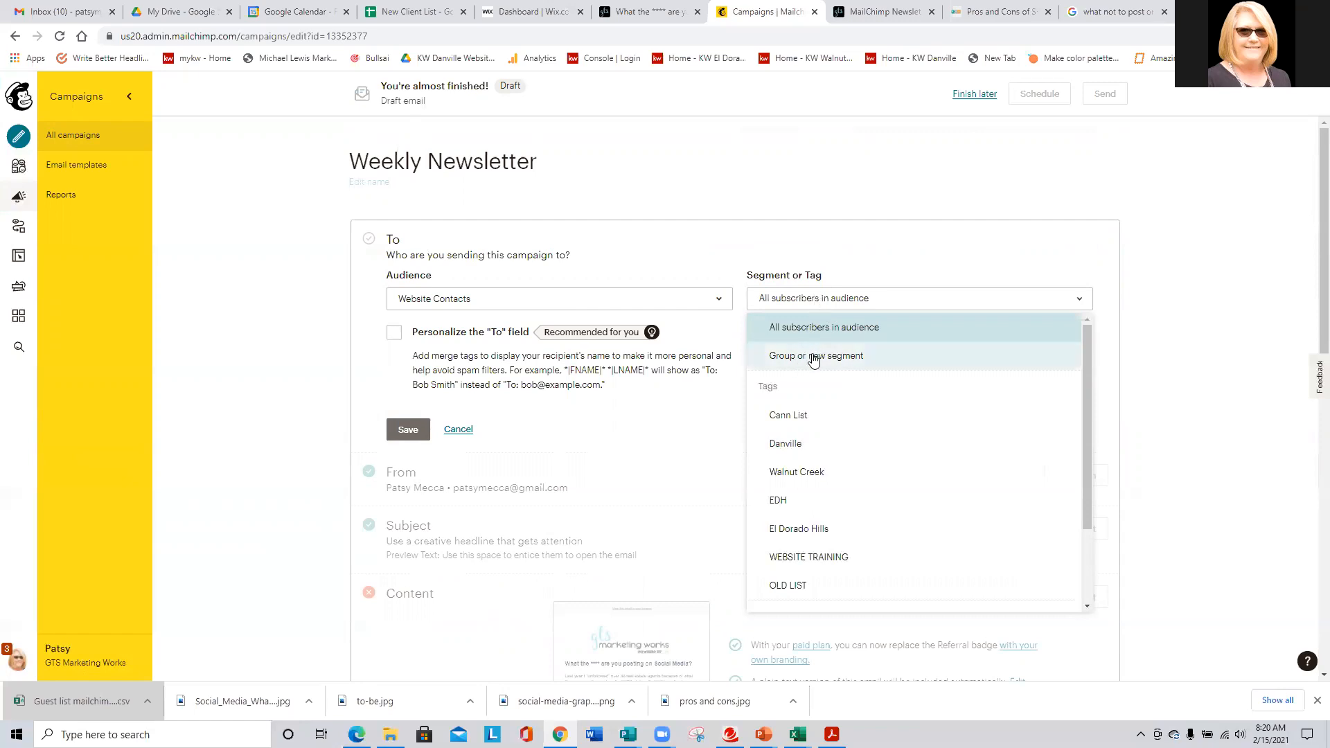
{"action": "left_click", "coordinate": [859, 254]}
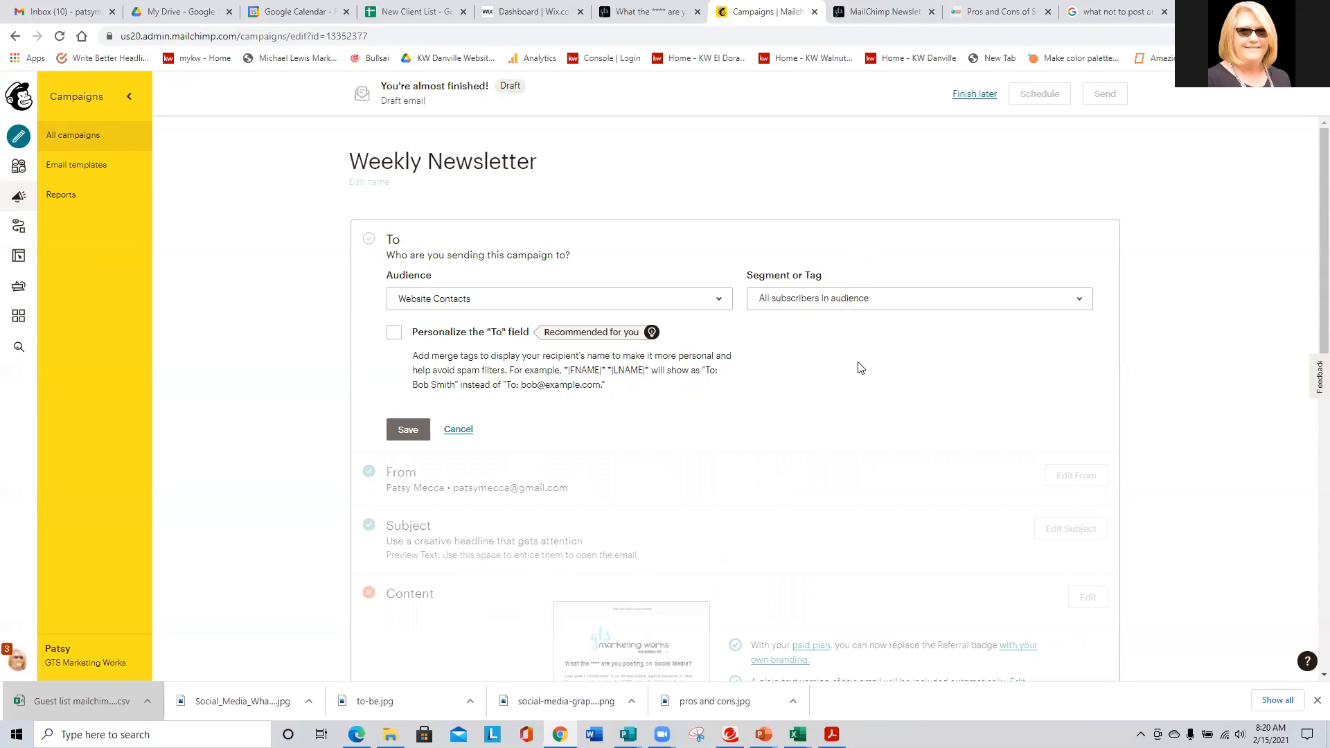
{"action": "left_click", "coordinate": [392, 335]}
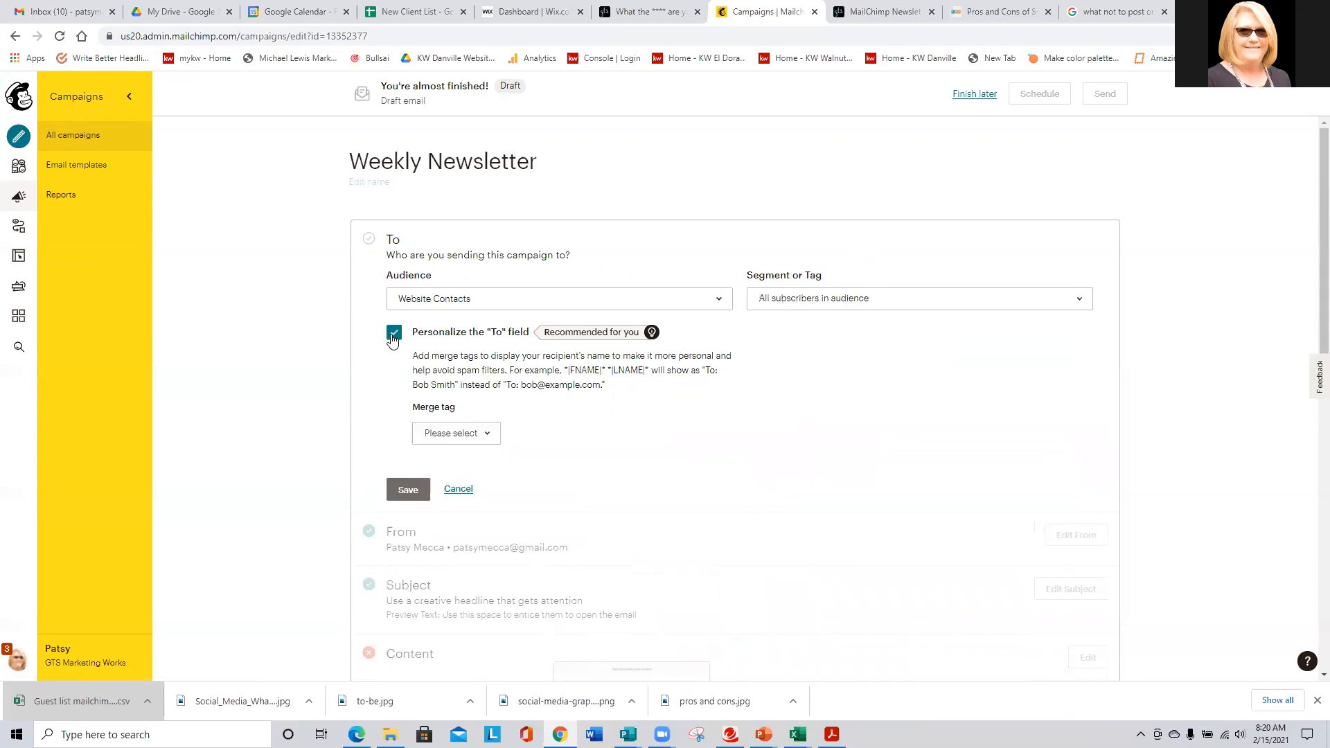
{"action": "left_click", "coordinate": [498, 339]}
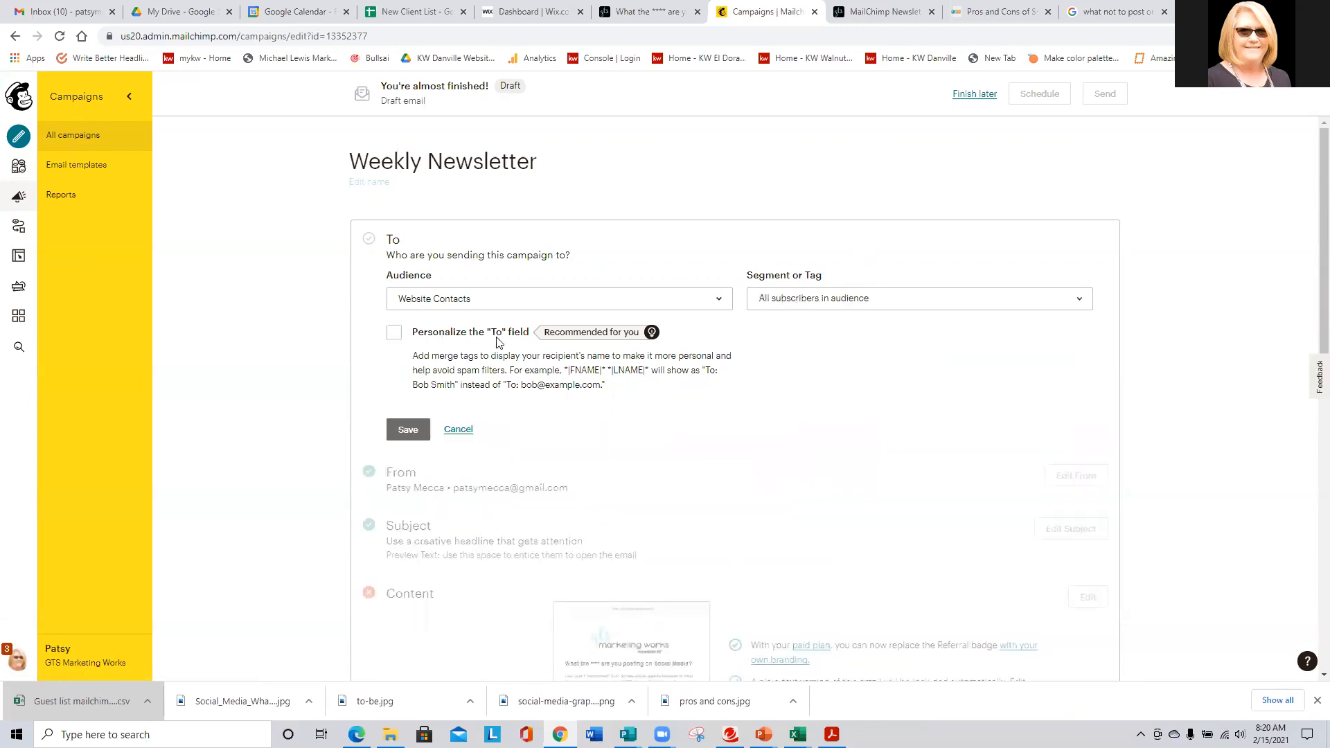
{"action": "left_click", "coordinate": [391, 335]}
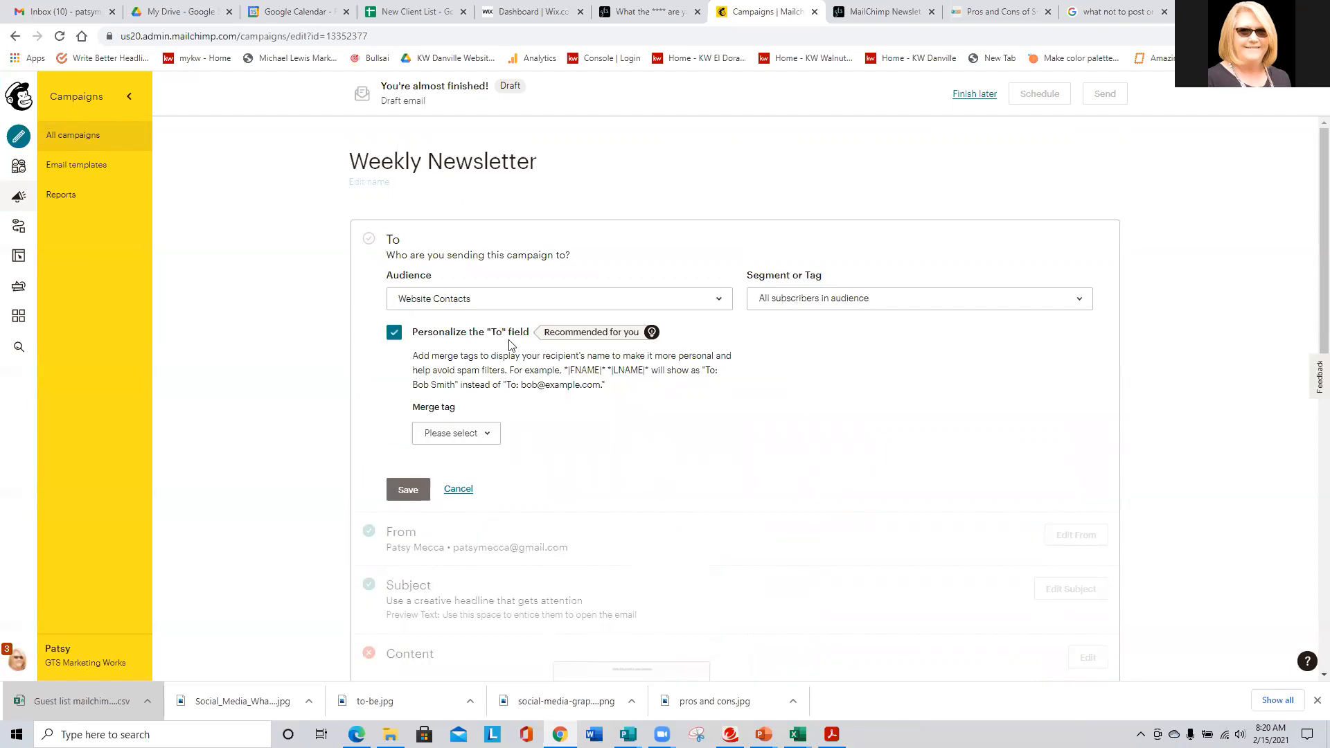
{"action": "left_click", "coordinate": [457, 436]}
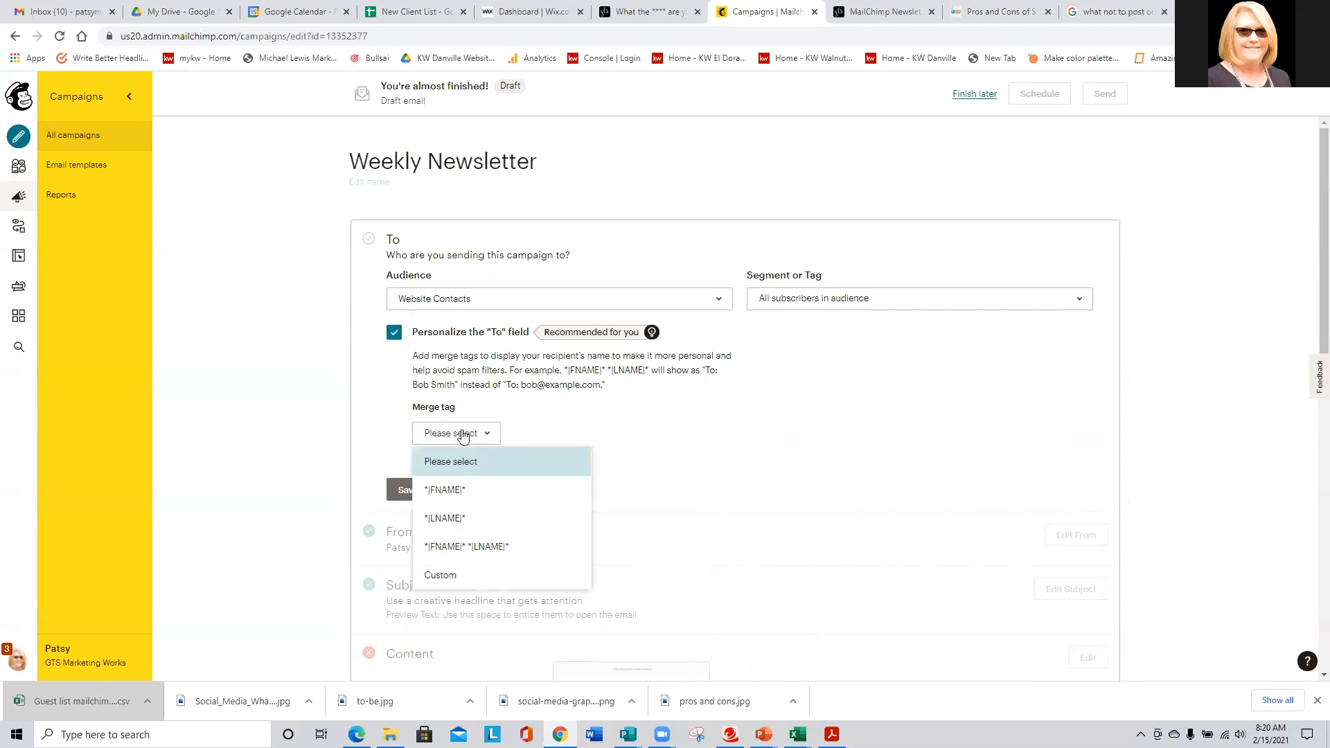
{"action": "left_click", "coordinate": [445, 489]}
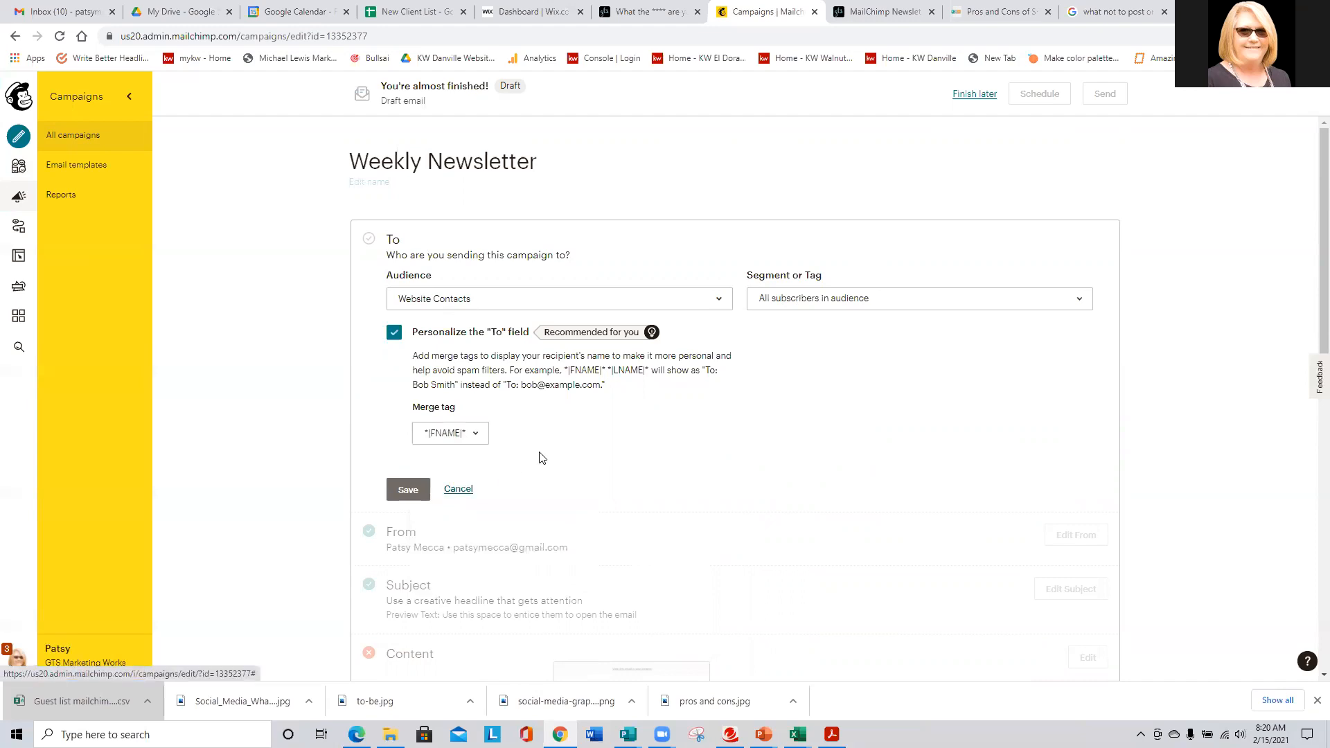
{"action": "left_click", "coordinate": [410, 493]}
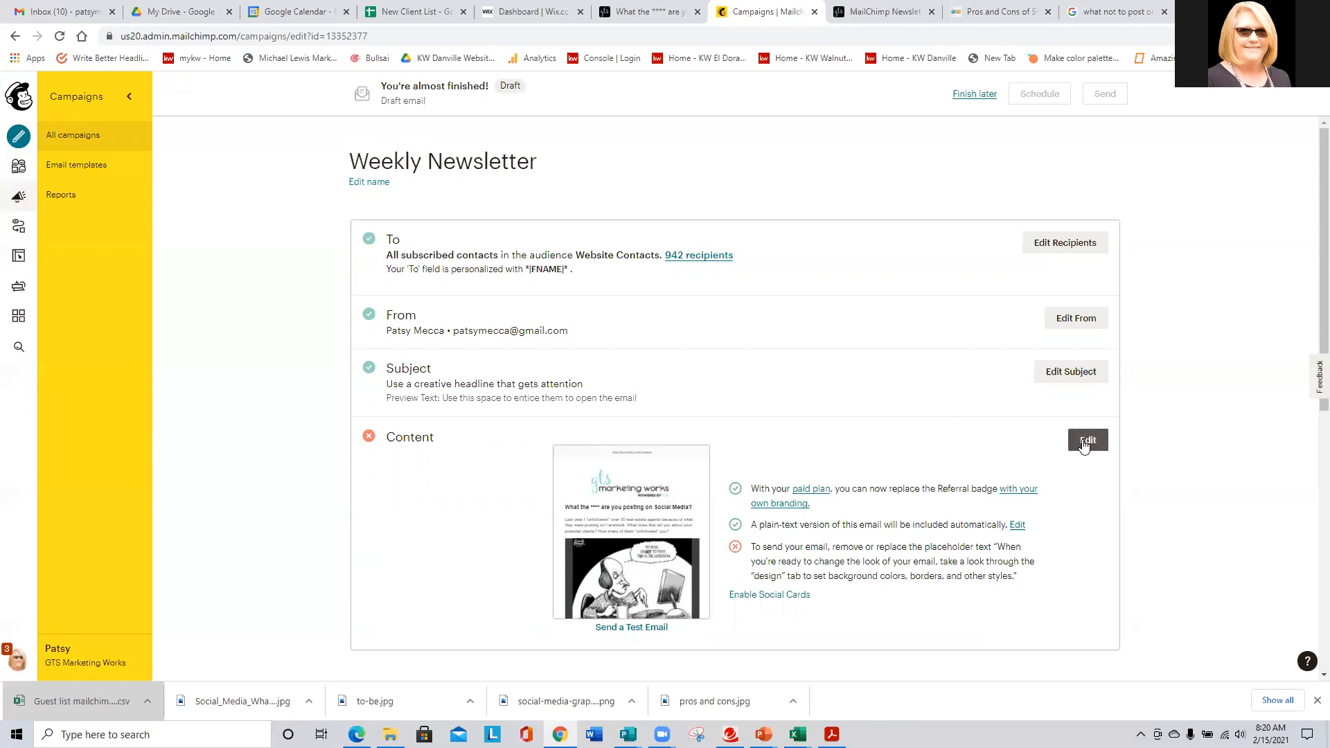
- Expand the Weekly Newsletter's Subject and Preview Text fields and select the placeholder subject
{"action": "left_click", "coordinate": [1071, 374]}
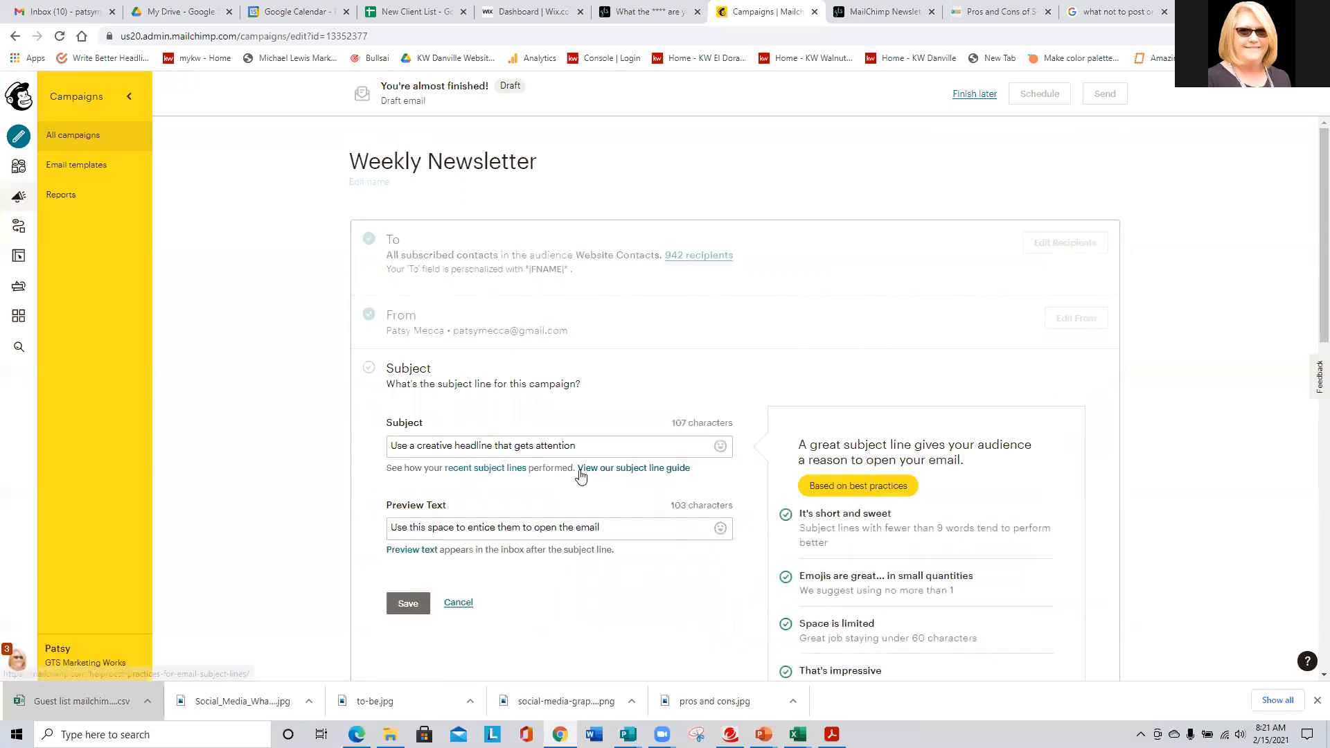
{"action": "left_click_drag", "start_coordinate": [593, 443], "coordinate": [271, 437]}
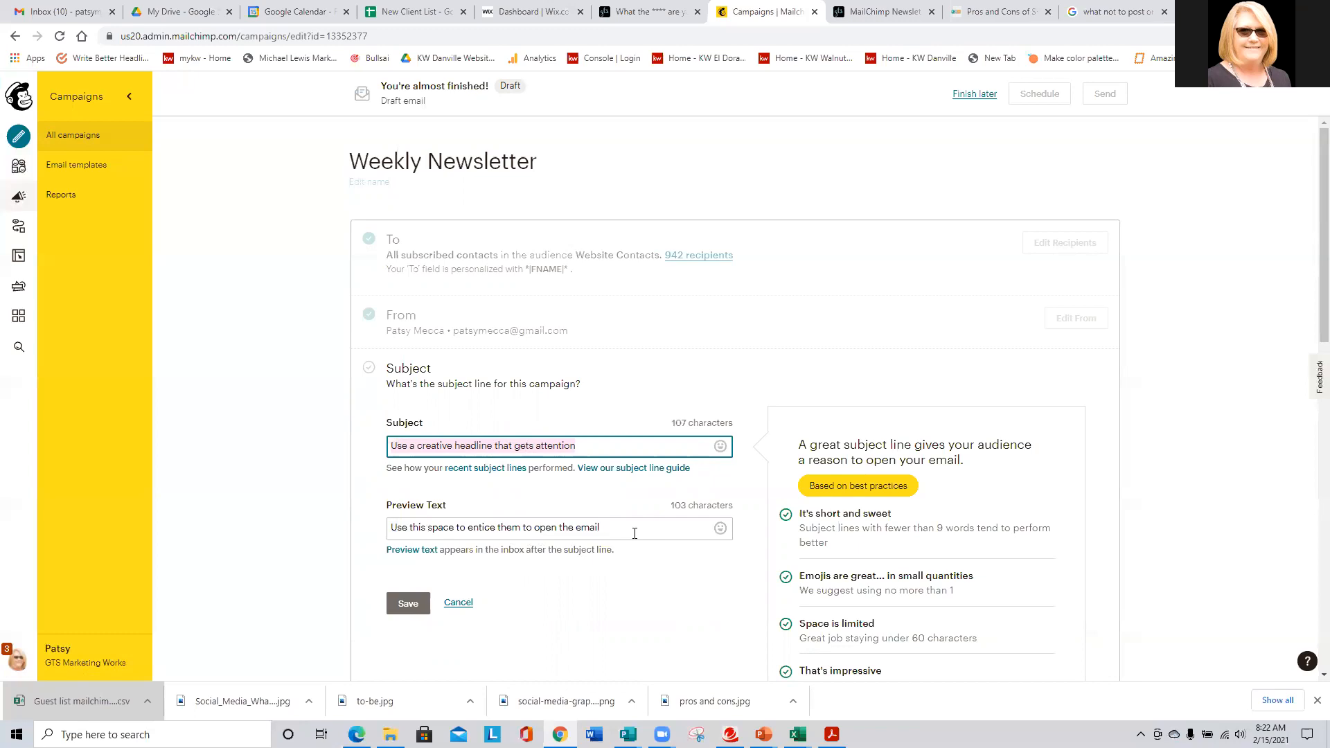
- Replace the placeholder preview text with 'What the BEEP are you doing?'
{"action": "left_click", "coordinate": [631, 531]}
{"action": "left_click_drag", "start_coordinate": [619, 532], "coordinate": [323, 538]}
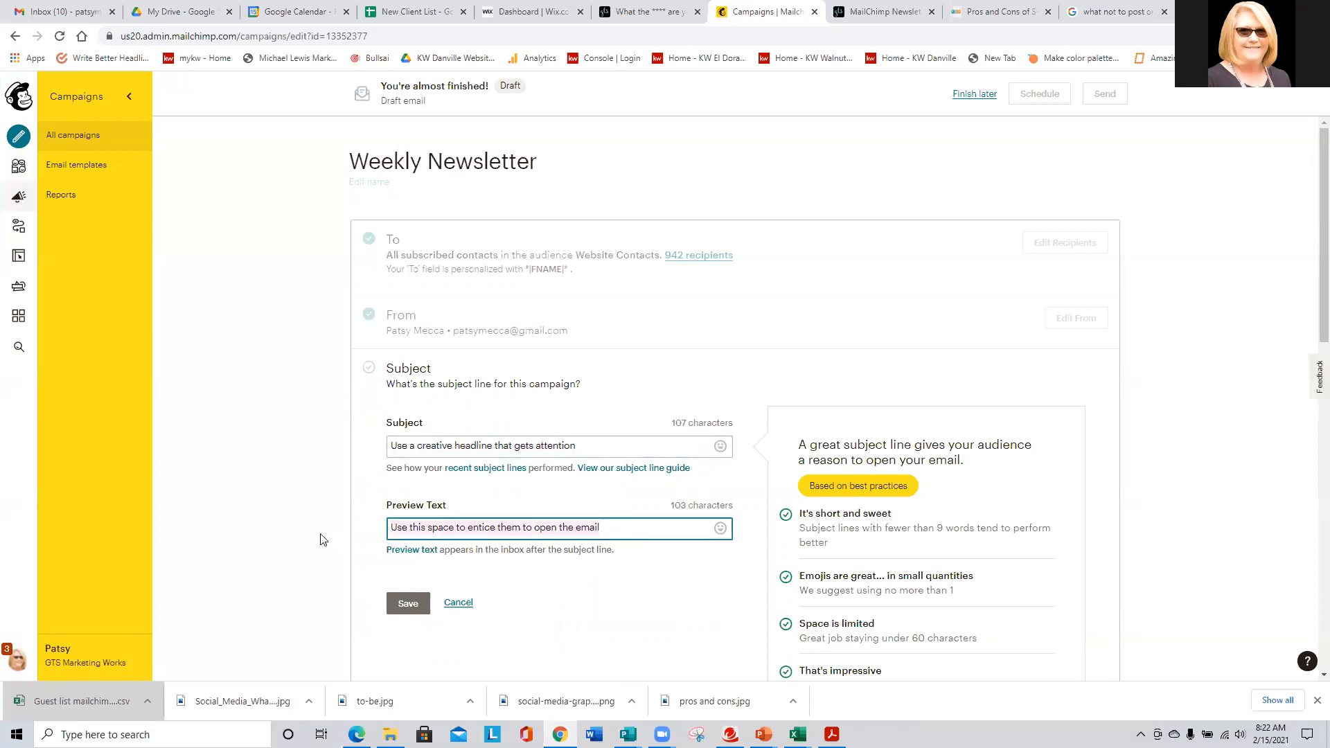
{"action": "type", "text": "Wha"}
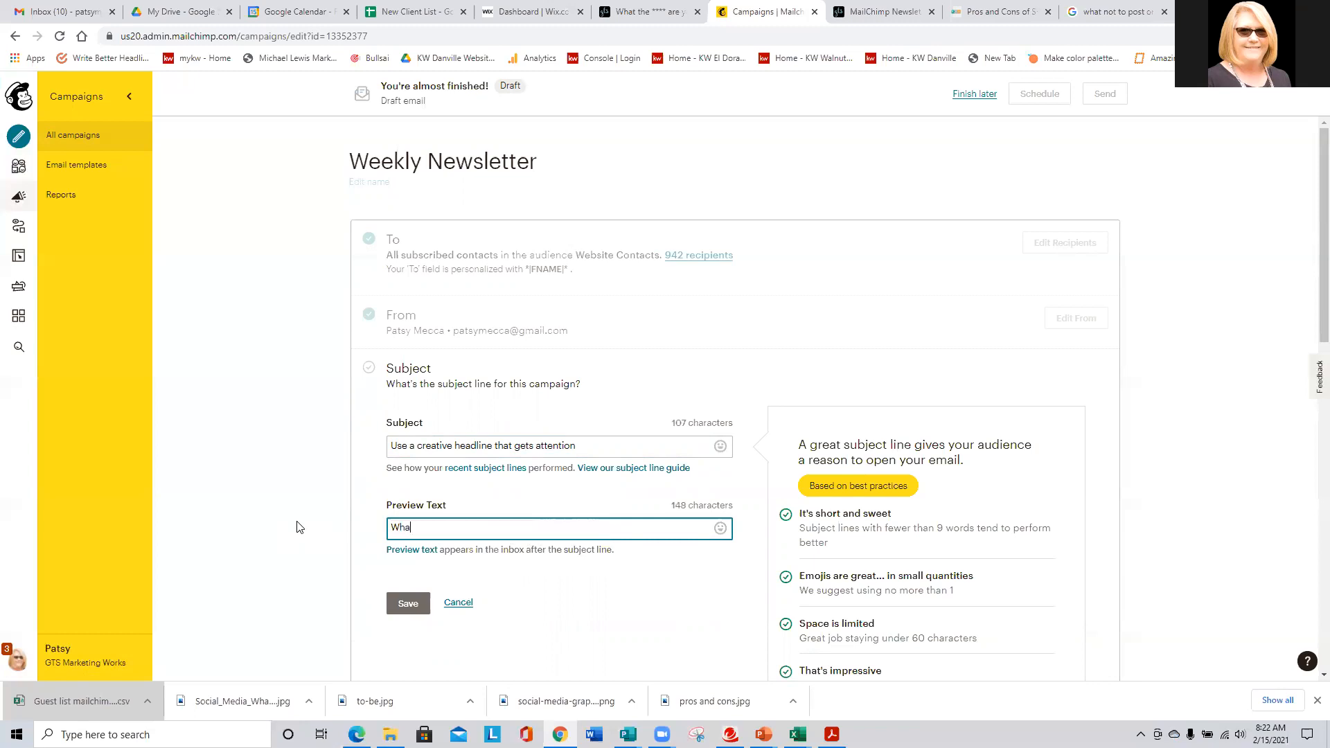
{"action": "type", "text": "t the BEEP are you doing?"}
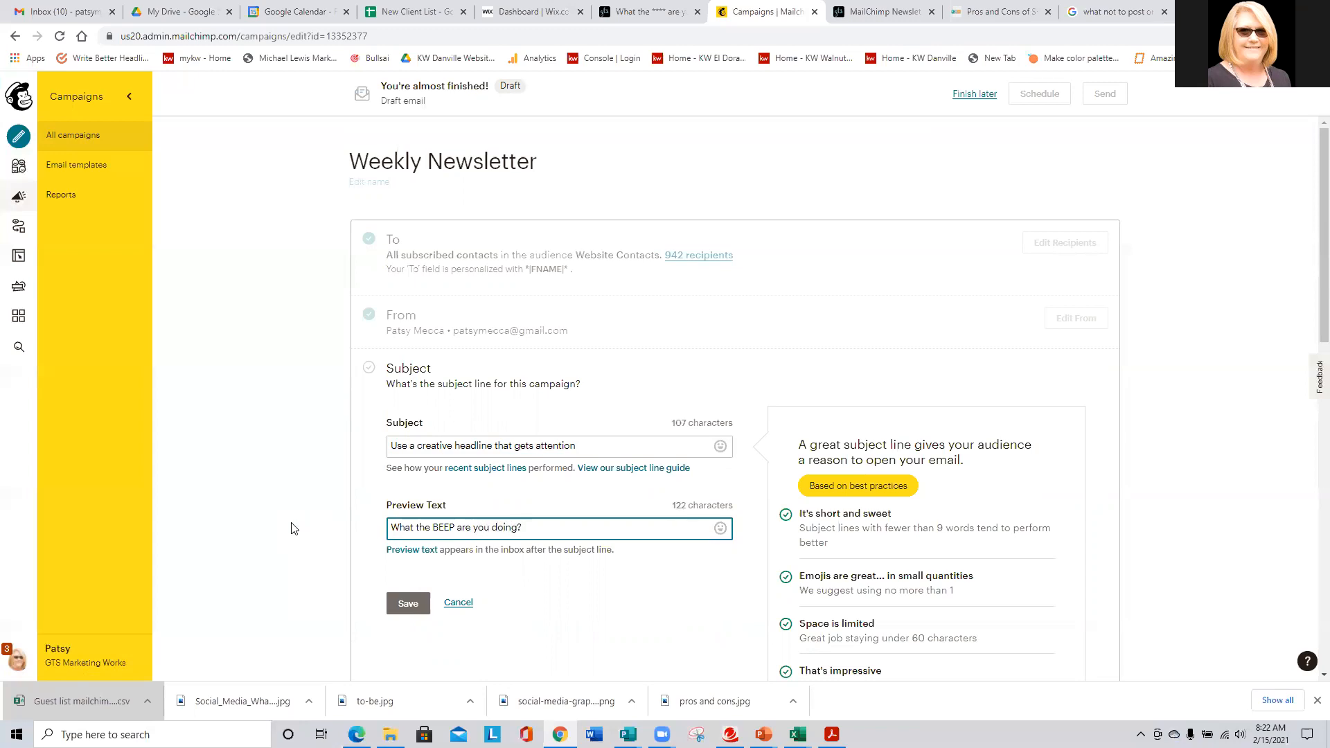
- Enter the subject 'Are you using Social Media for your Business?' and save both fields
{"action": "left_click_drag", "start_coordinate": [594, 447], "coordinate": [389, 446]}
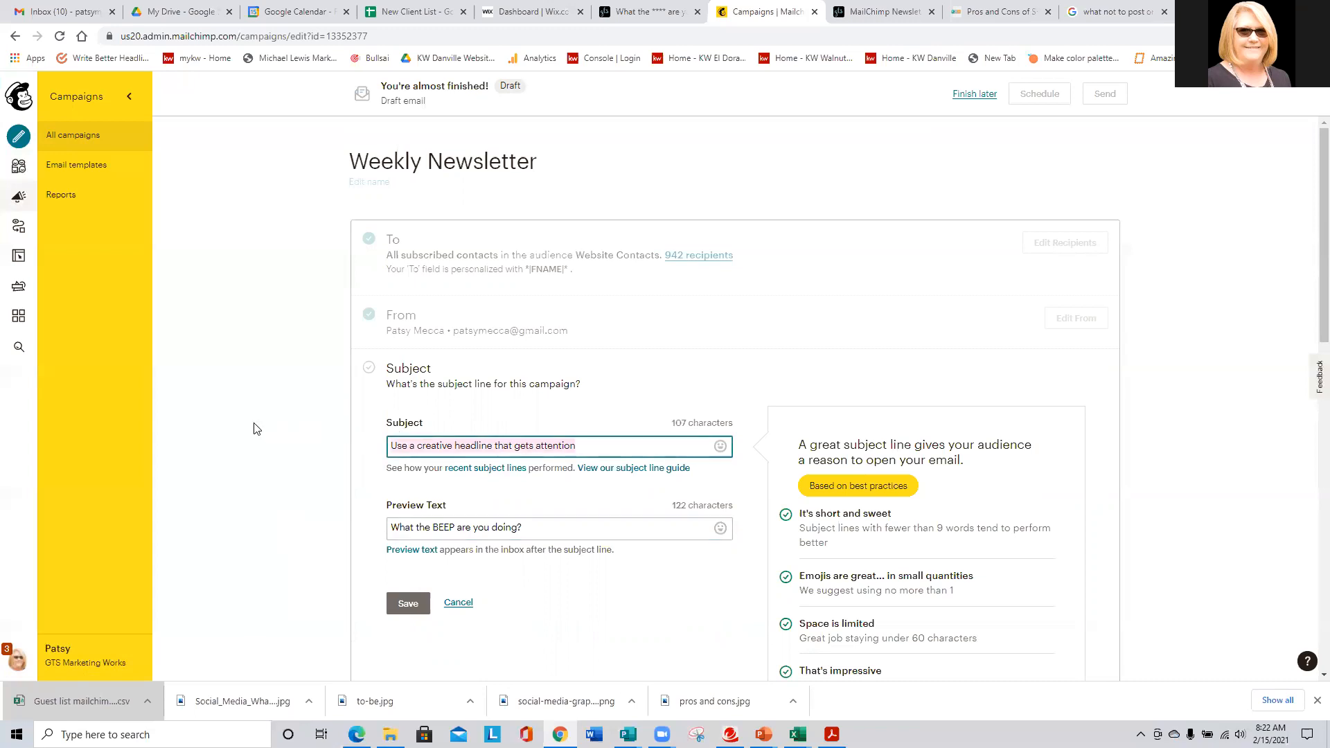
{"action": "type", "text": "Are y"}
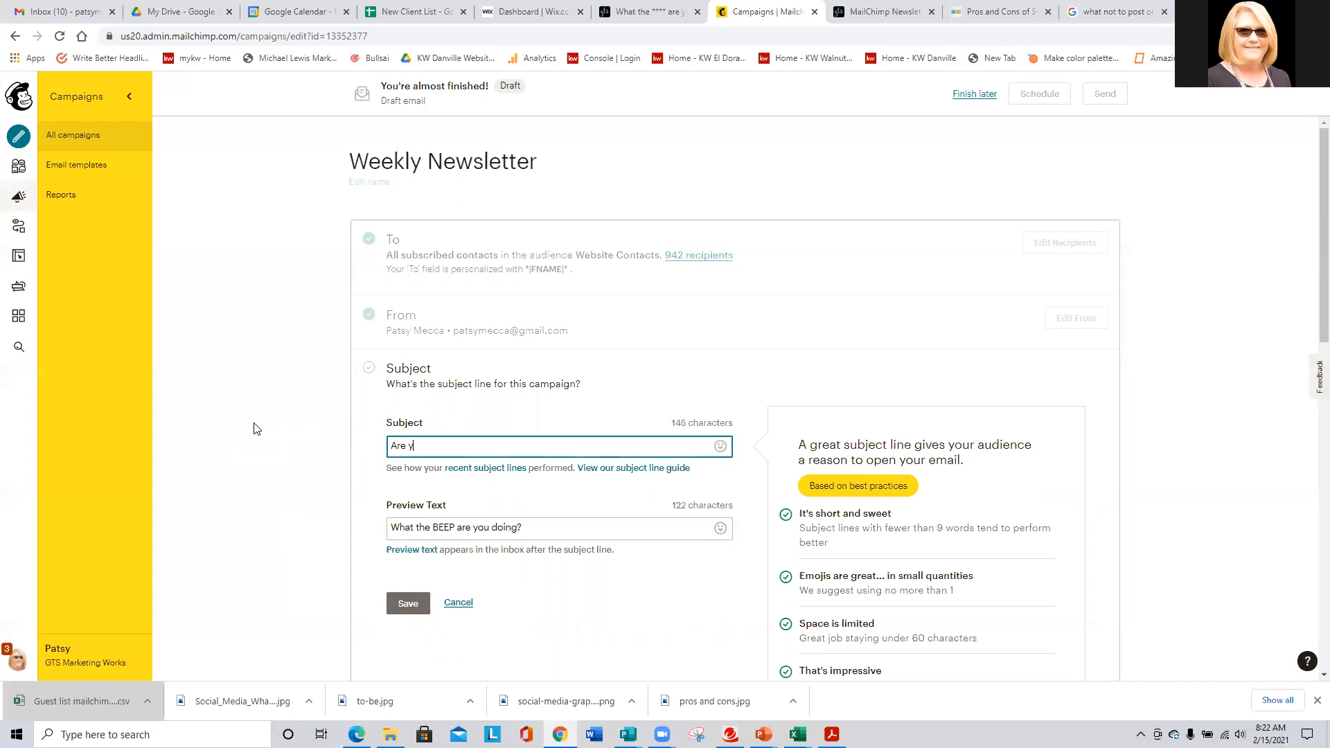
{"action": "type", "text": "ou using Social Media for your Busines"}
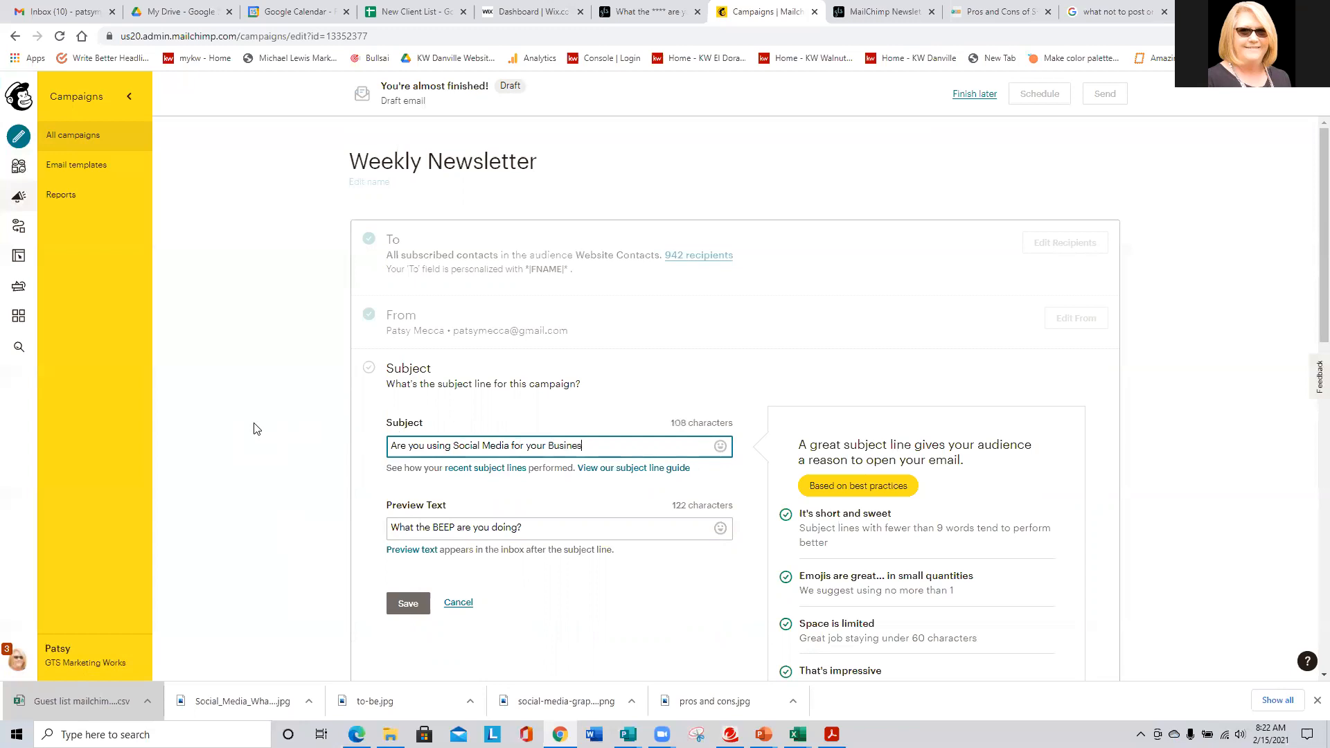
{"action": "type", "text": "s?"}
{"action": "left_click", "coordinate": [581, 528]}
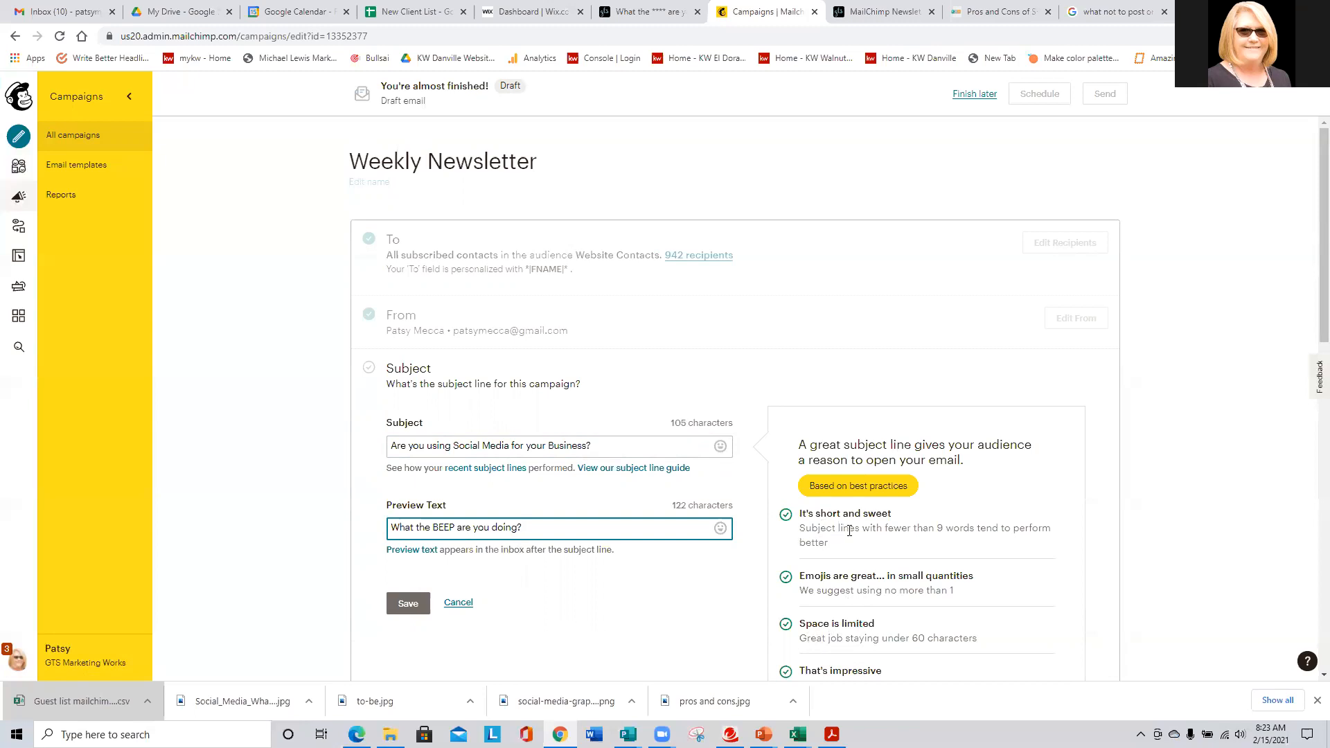
{"action": "scroll", "coordinate": [857, 531], "scroll_direction": "down", "scroll_amount": 2}
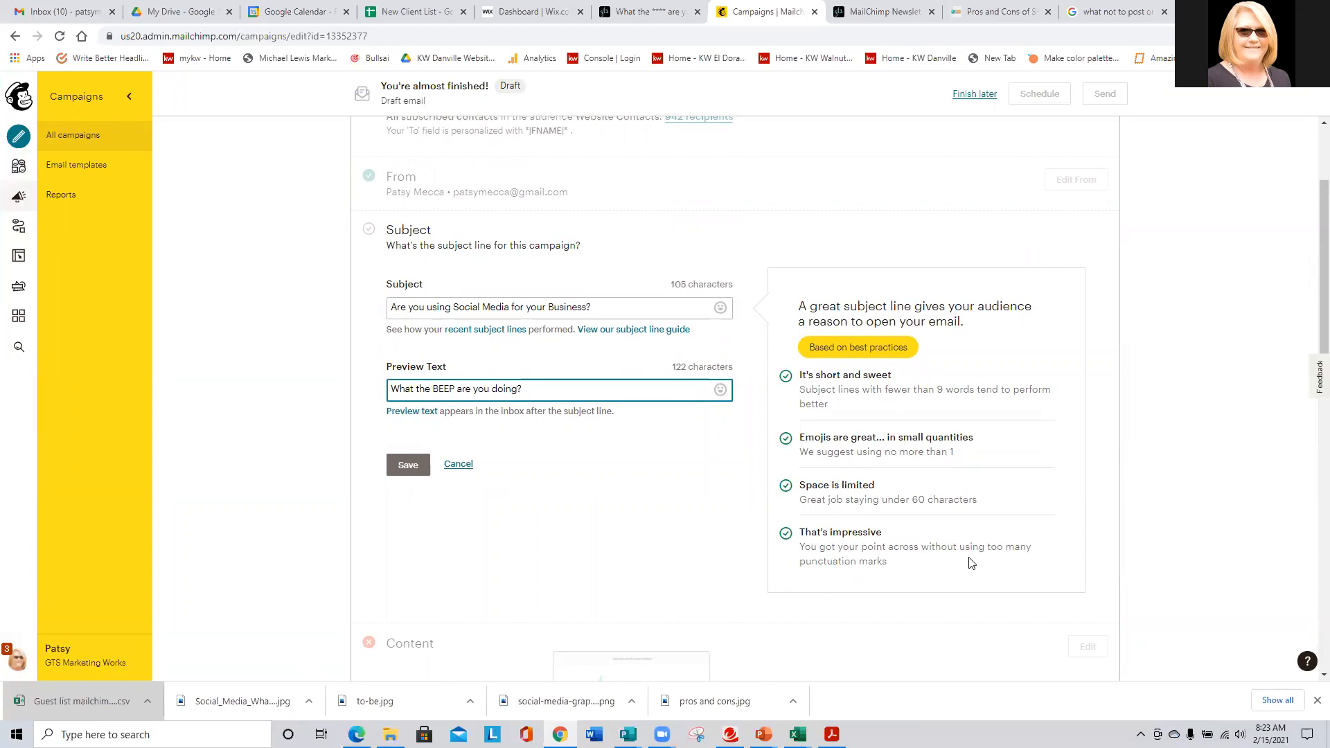
{"action": "left_click", "coordinate": [409, 465]}
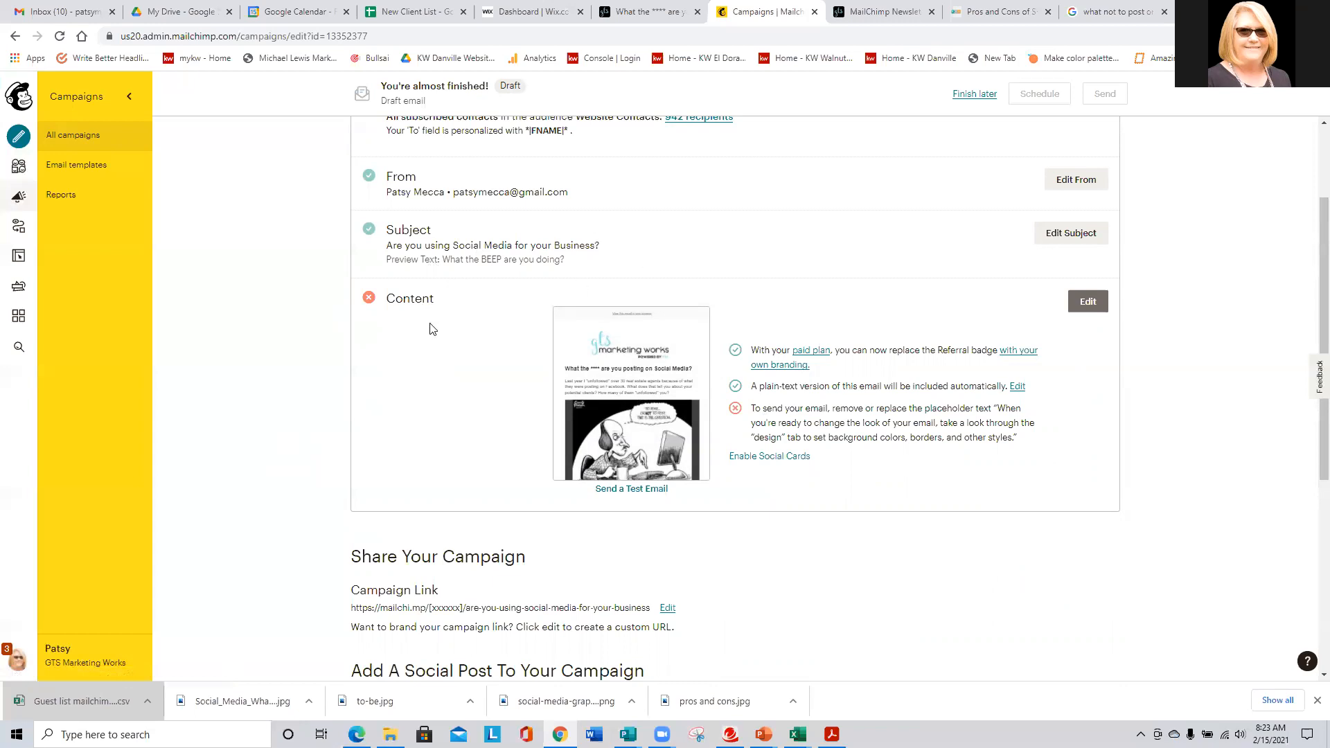
- Open the newsletter content editor and inspect the PROS image card and PROS/CONS column text
{"action": "left_click", "coordinate": [1087, 303]}
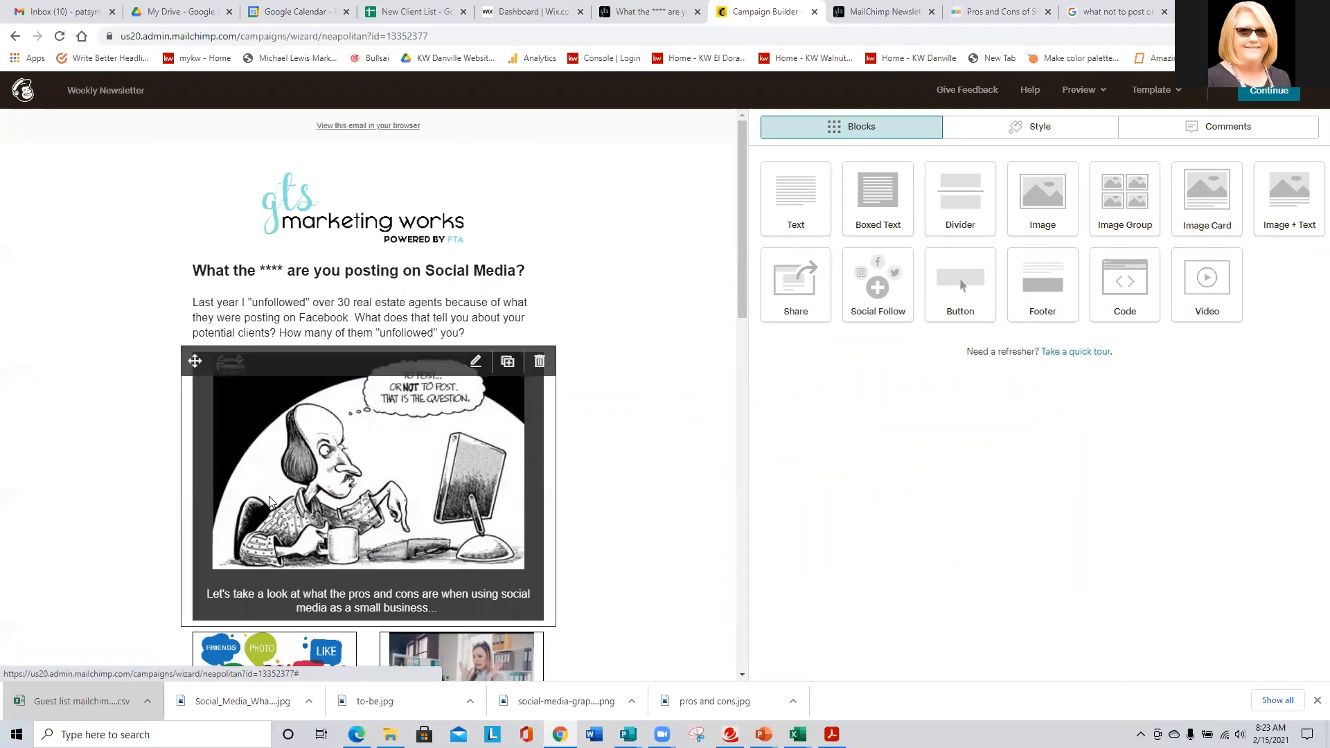
{"action": "scroll", "coordinate": [334, 433], "scroll_direction": "down", "scroll_amount": 7}
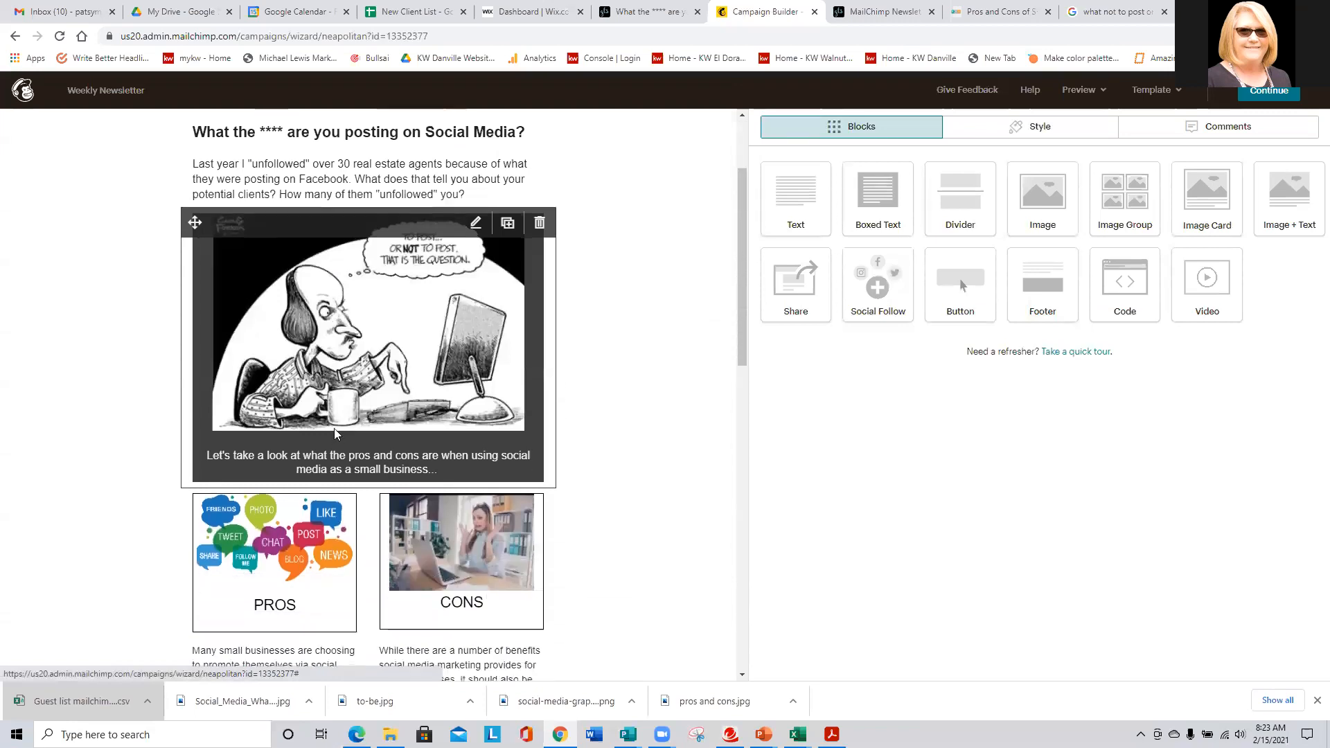
{"action": "scroll", "coordinate": [334, 443], "scroll_direction": "down", "scroll_amount": 7}
{"action": "scroll", "coordinate": [334, 443], "scroll_direction": "up", "scroll_amount": 7}
{"action": "scroll", "coordinate": [334, 443], "scroll_direction": "up", "scroll_amount": 5}
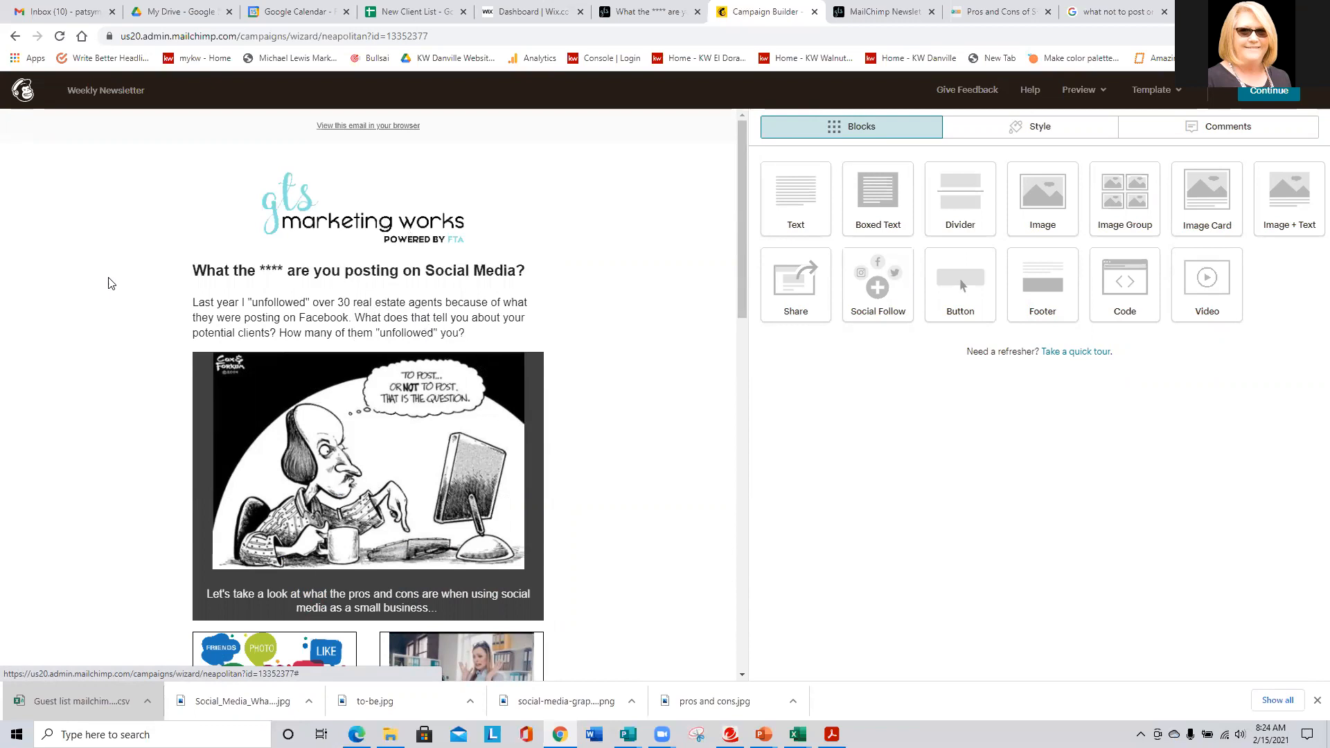
{"action": "scroll", "coordinate": [151, 307], "scroll_direction": "down", "scroll_amount": 1}
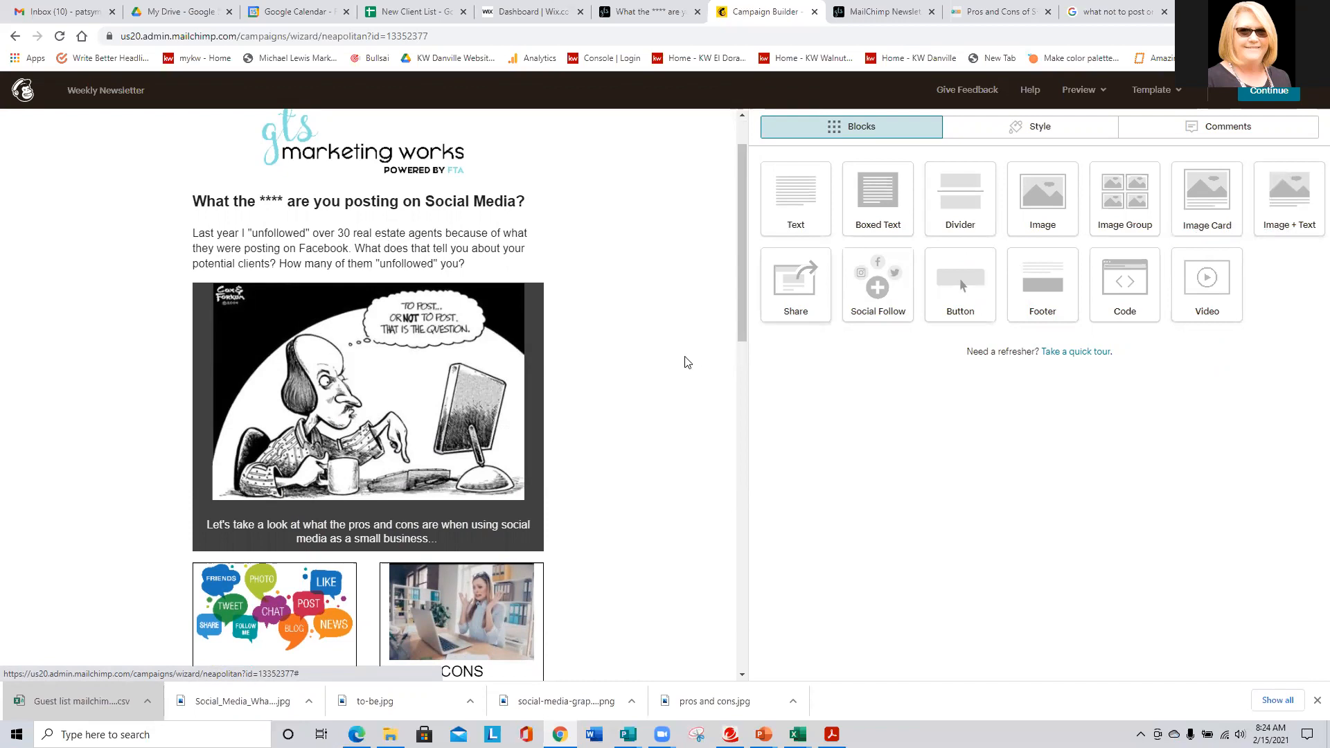
{"action": "scroll", "coordinate": [533, 374], "scroll_direction": "down", "scroll_amount": 2}
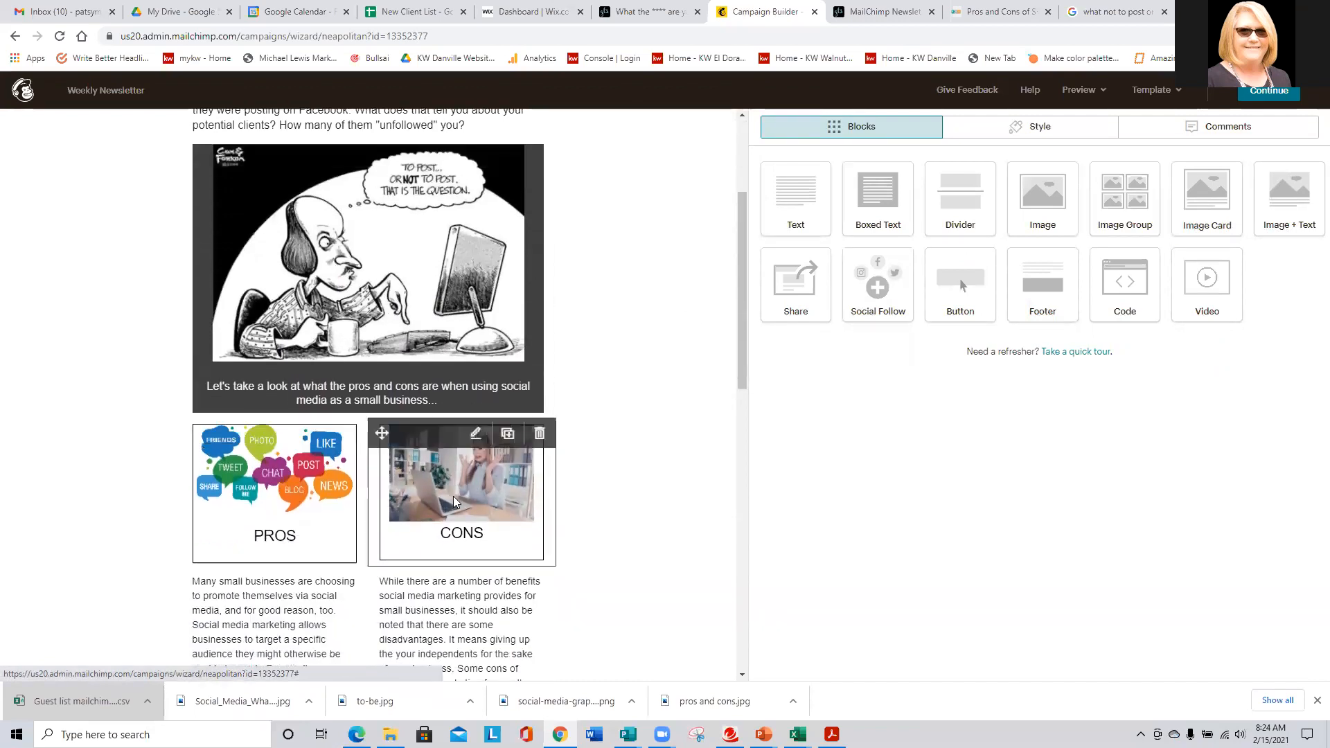
{"action": "left_click", "coordinate": [267, 496]}
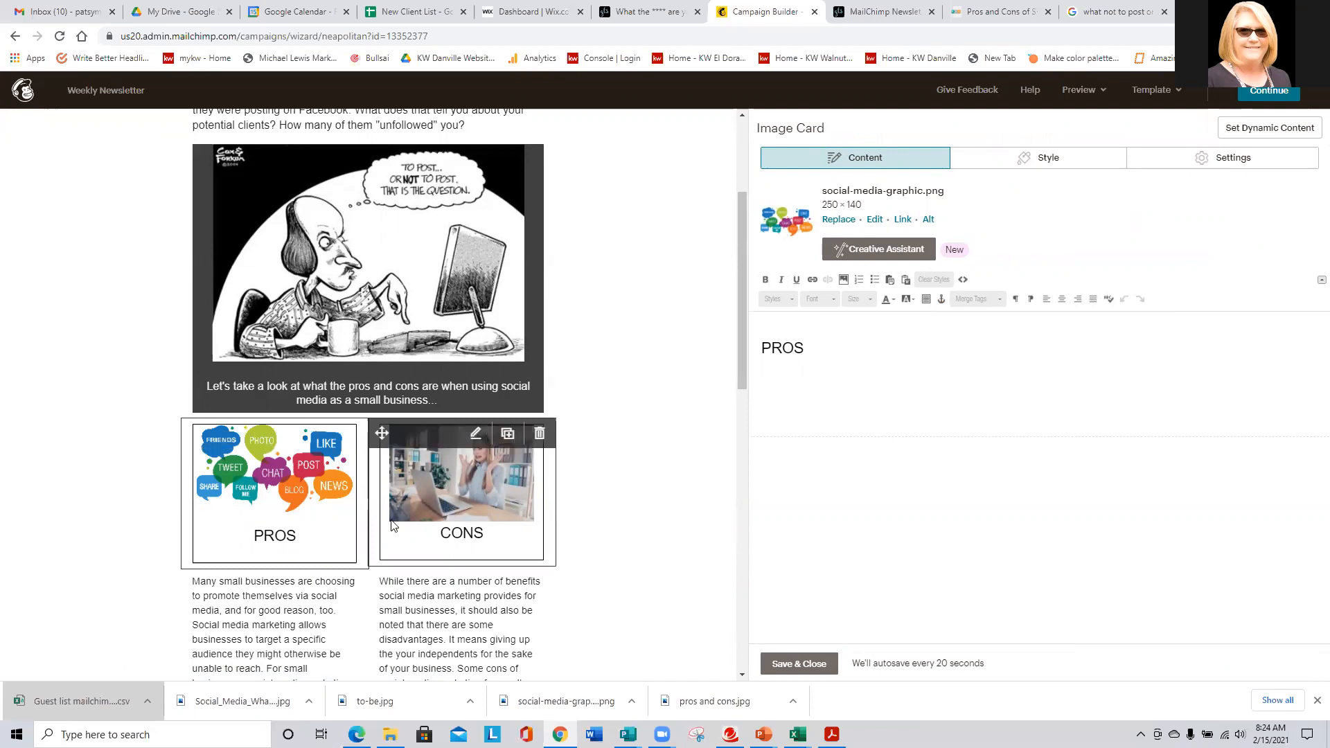
{"action": "scroll", "coordinate": [155, 468], "scroll_direction": "down", "scroll_amount": 1}
{"action": "left_click", "coordinate": [453, 540]}
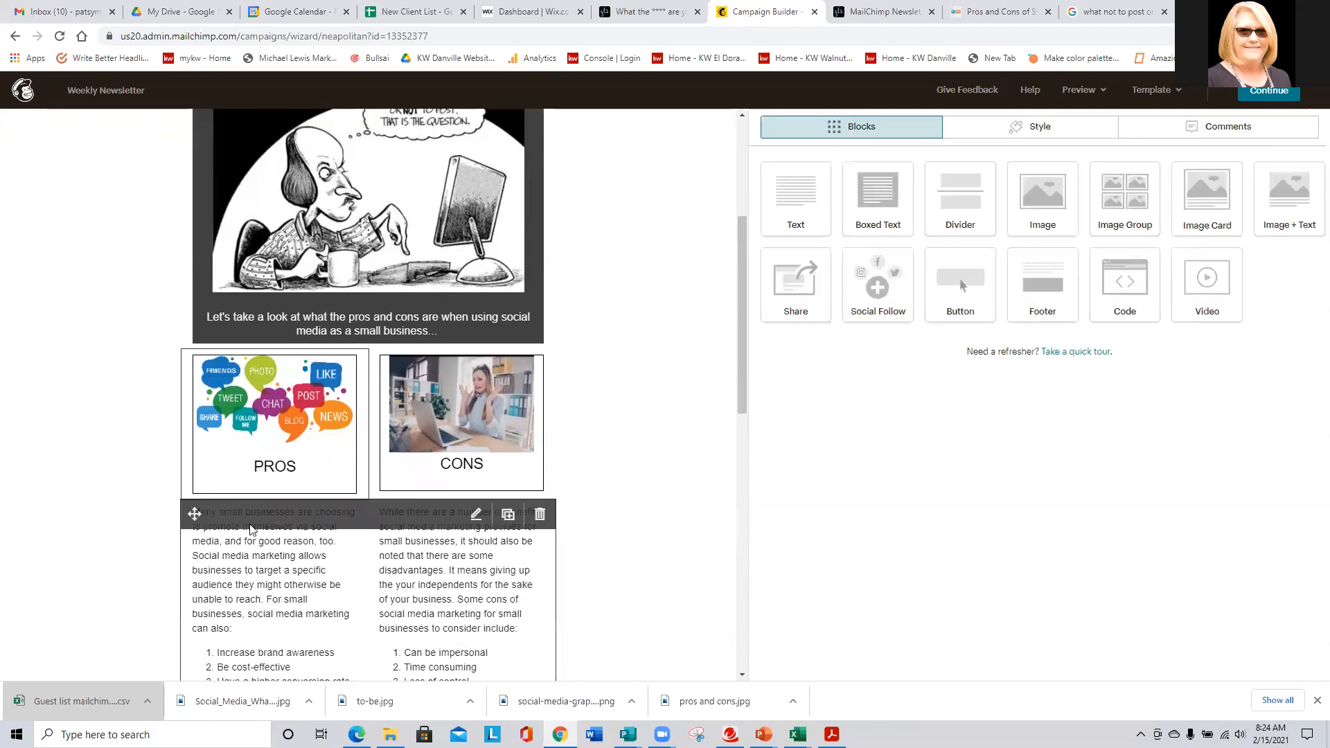
{"action": "left_click", "coordinate": [779, 184]}
{"action": "left_click", "coordinate": [831, 184]}
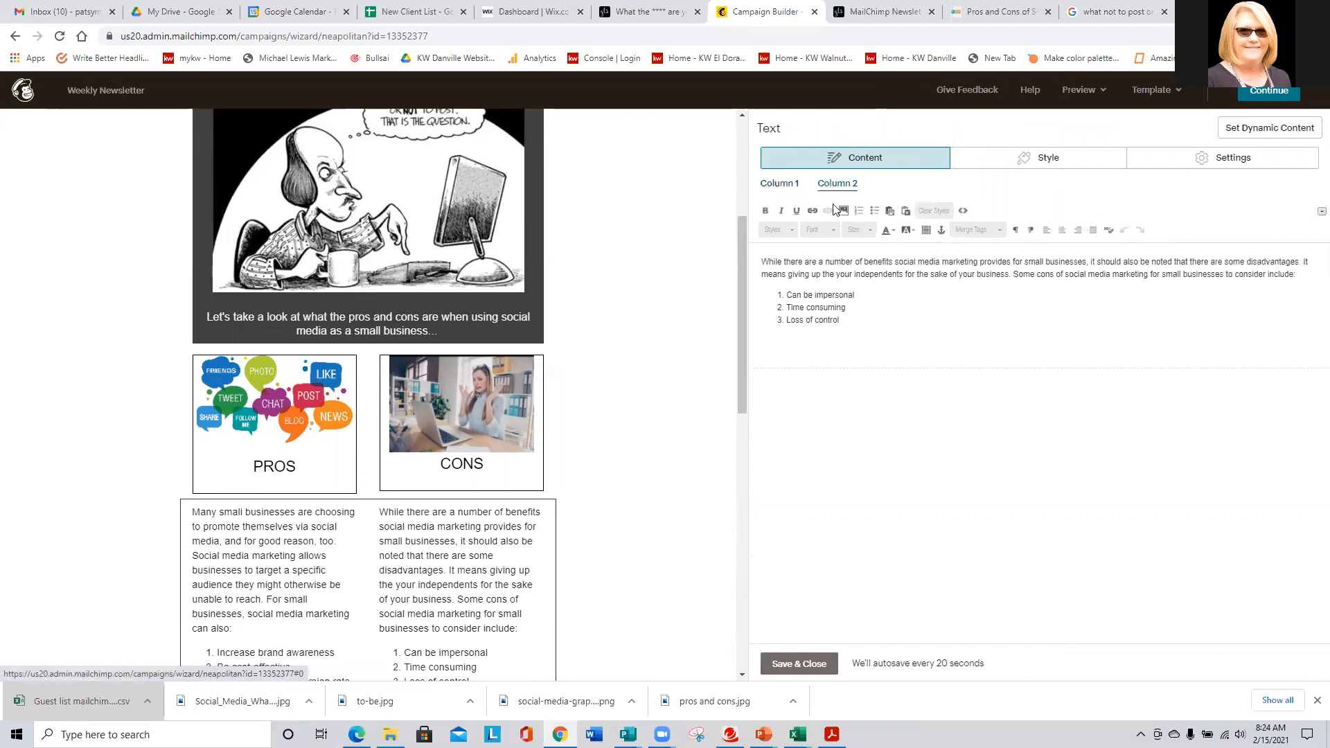
- Check the Read Full Blog button's link to the social media blog post, then close its settings
{"action": "scroll", "coordinate": [301, 442], "scroll_direction": "down", "scroll_amount": 3}
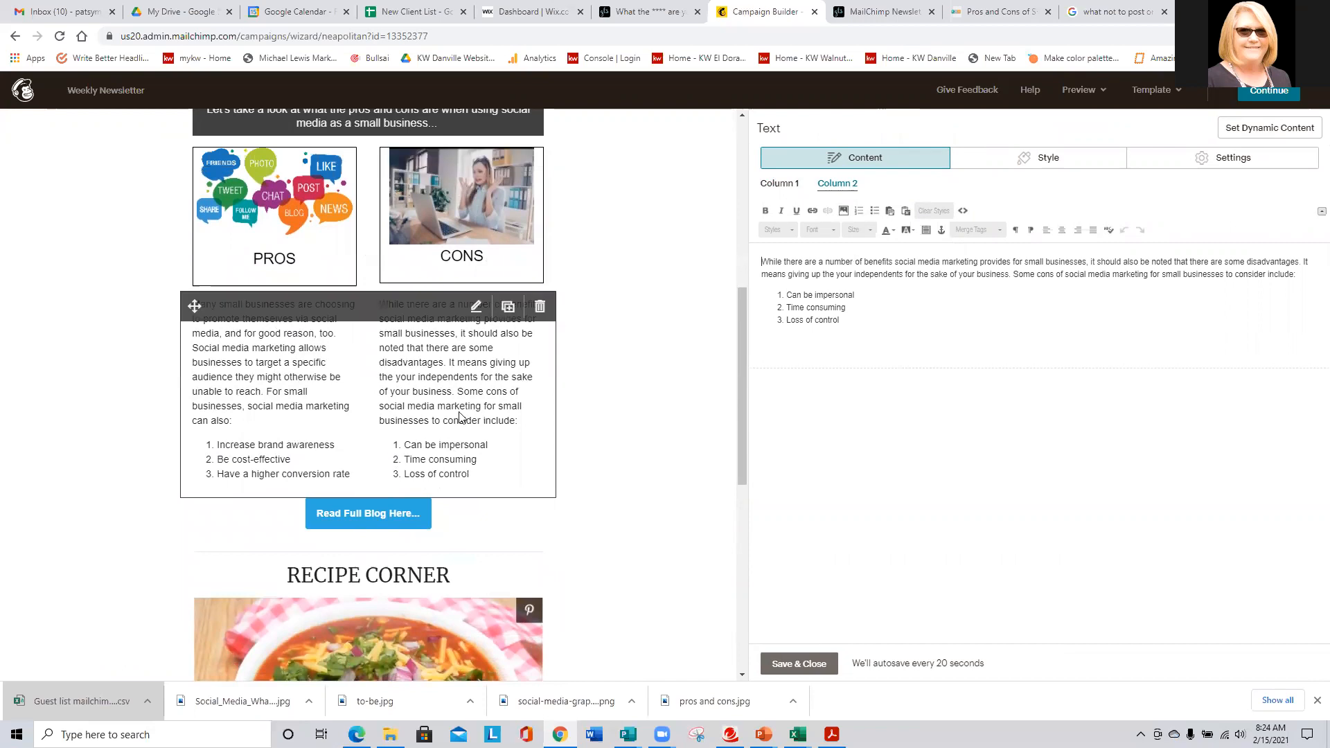
{"action": "left_click", "coordinate": [463, 532]}
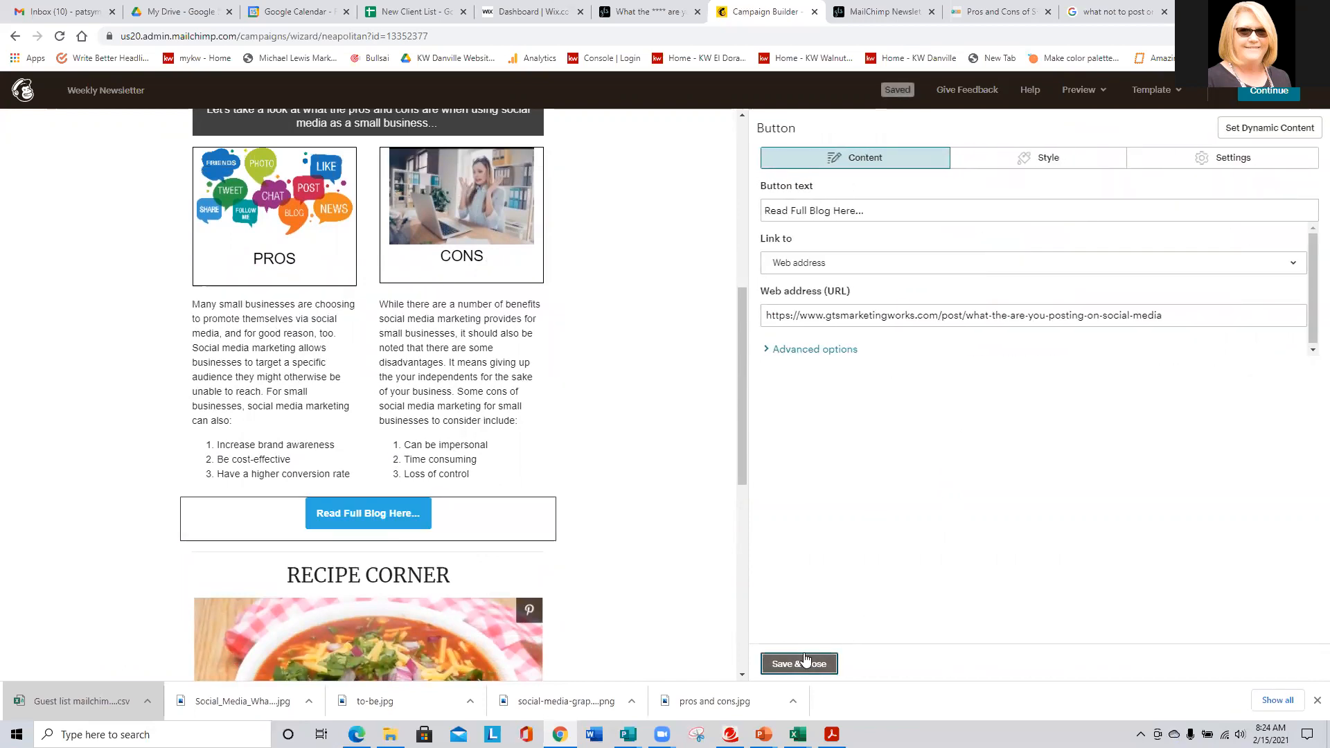
{"action": "left_click", "coordinate": [803, 663]}
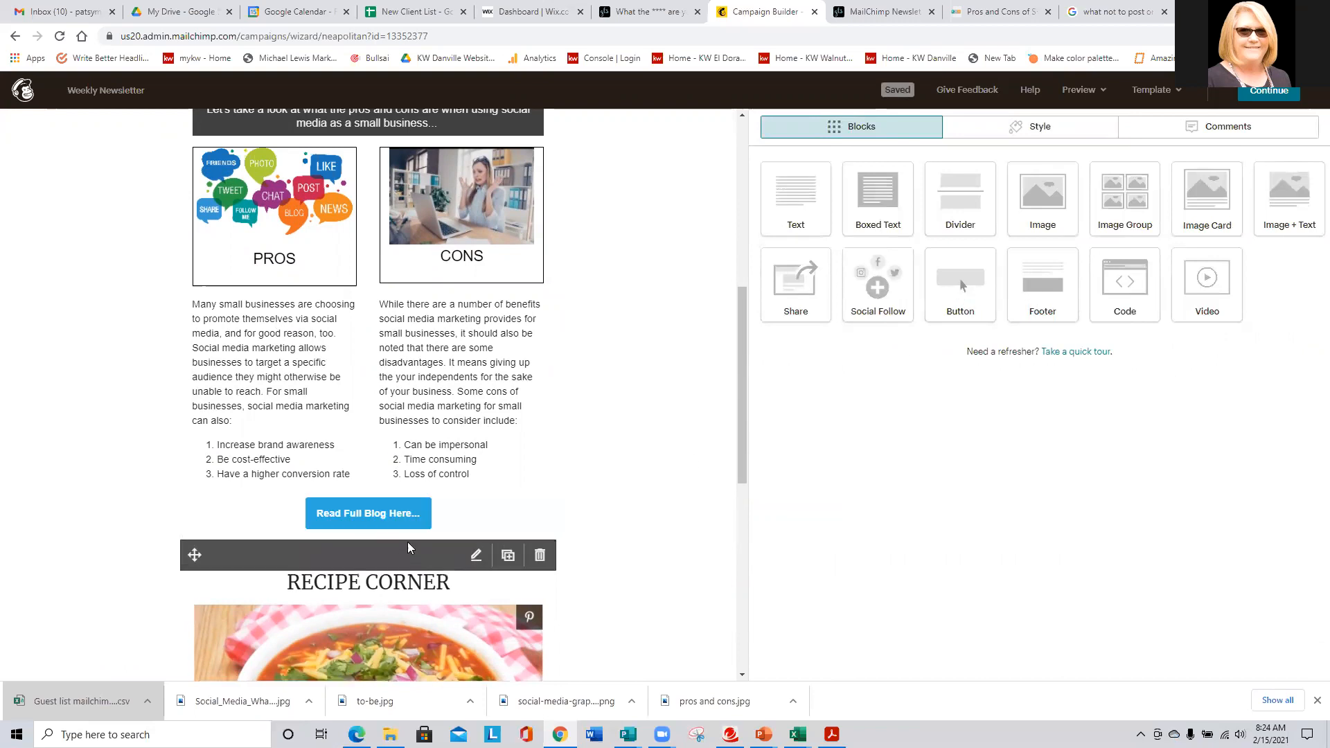
{"action": "left_click", "coordinate": [403, 508]}
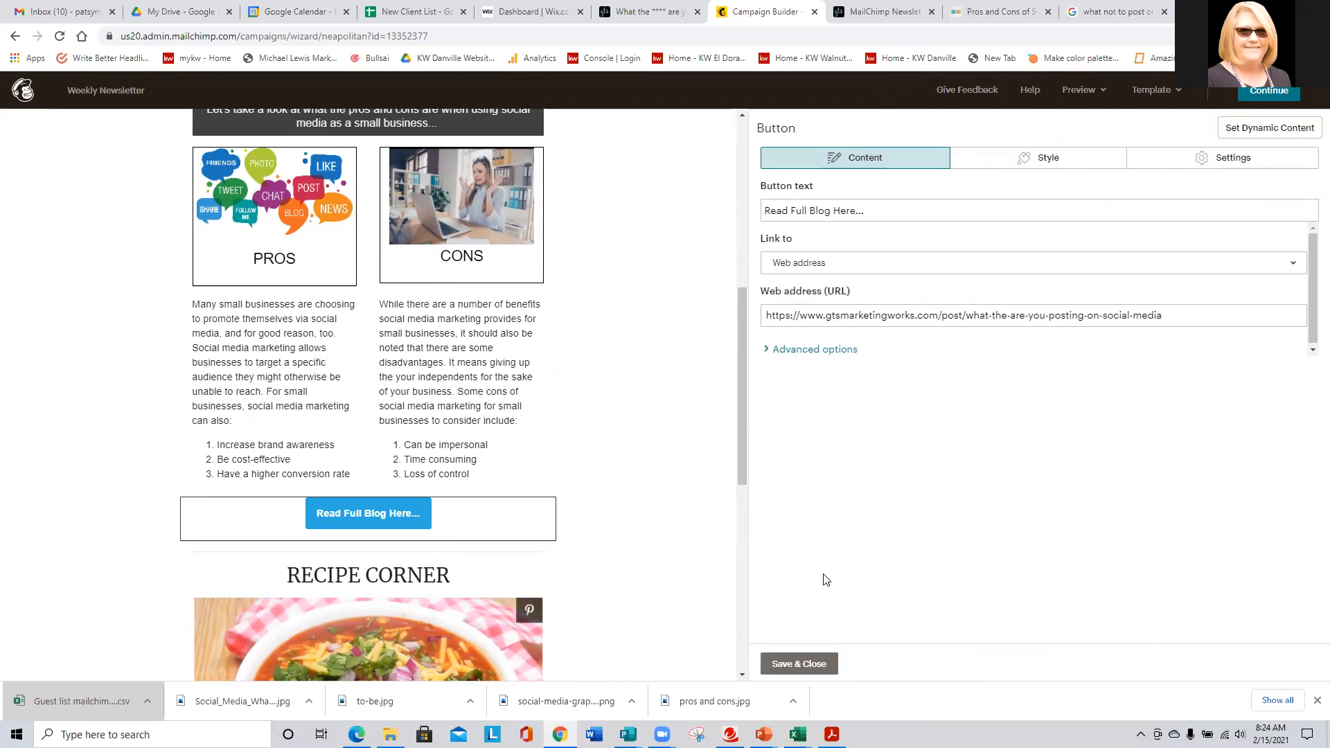
{"action": "left_click", "coordinate": [815, 664]}
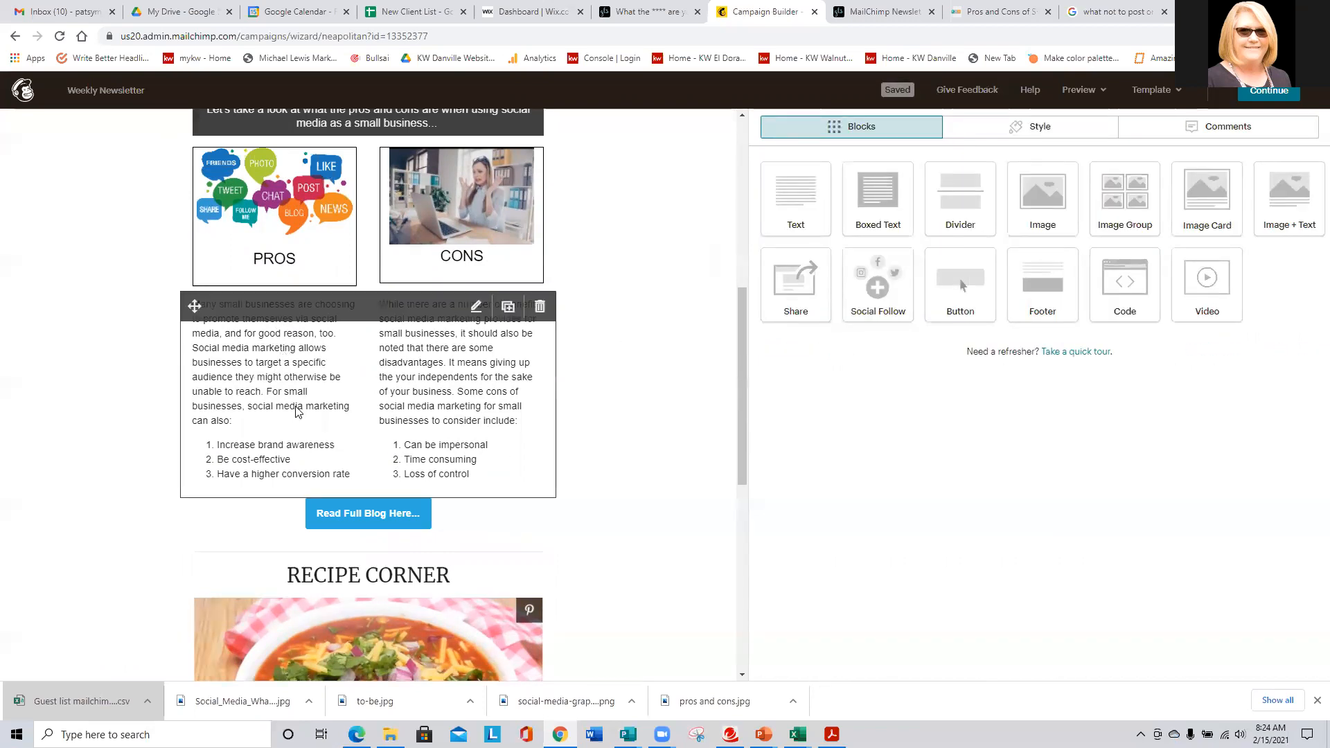
{"action": "scroll", "coordinate": [320, 415], "scroll_direction": "up", "scroll_amount": 3}
{"action": "scroll", "coordinate": [320, 414], "scroll_direction": "down", "scroll_amount": 3}
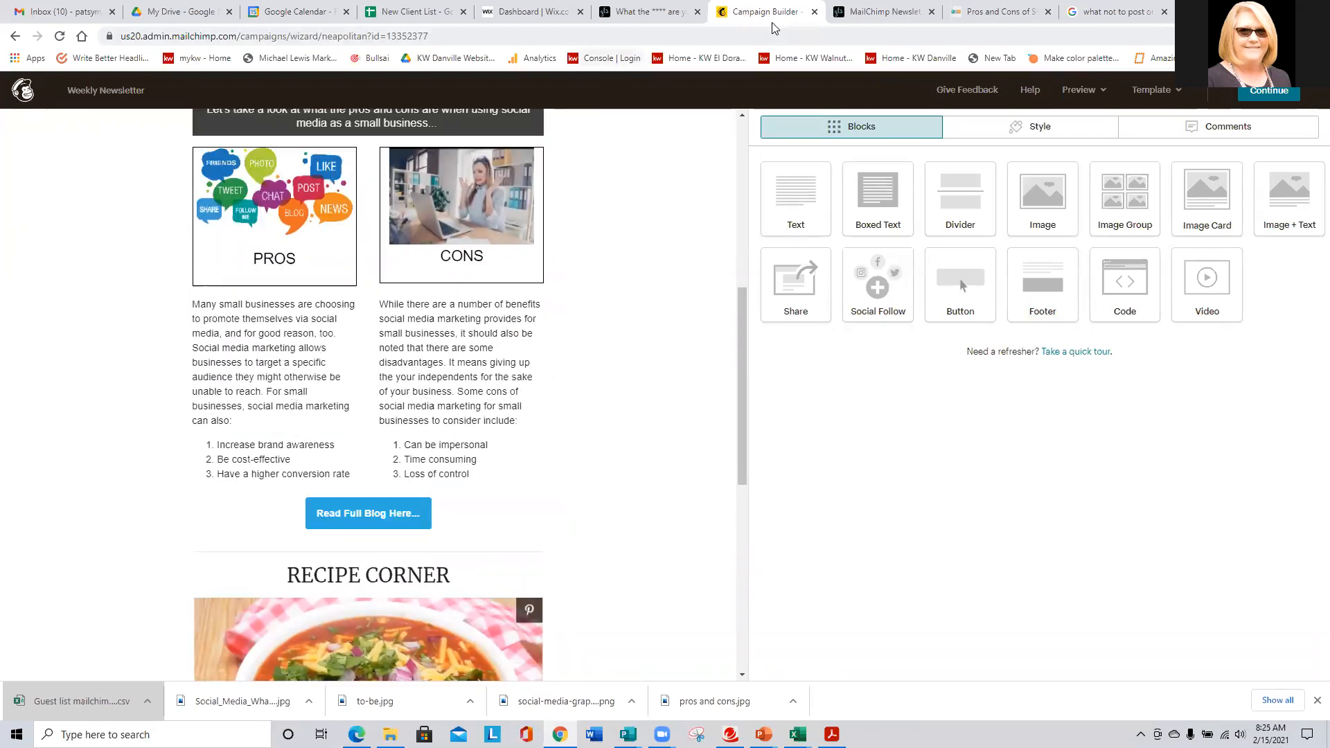
{"action": "left_click", "coordinate": [876, 10]}
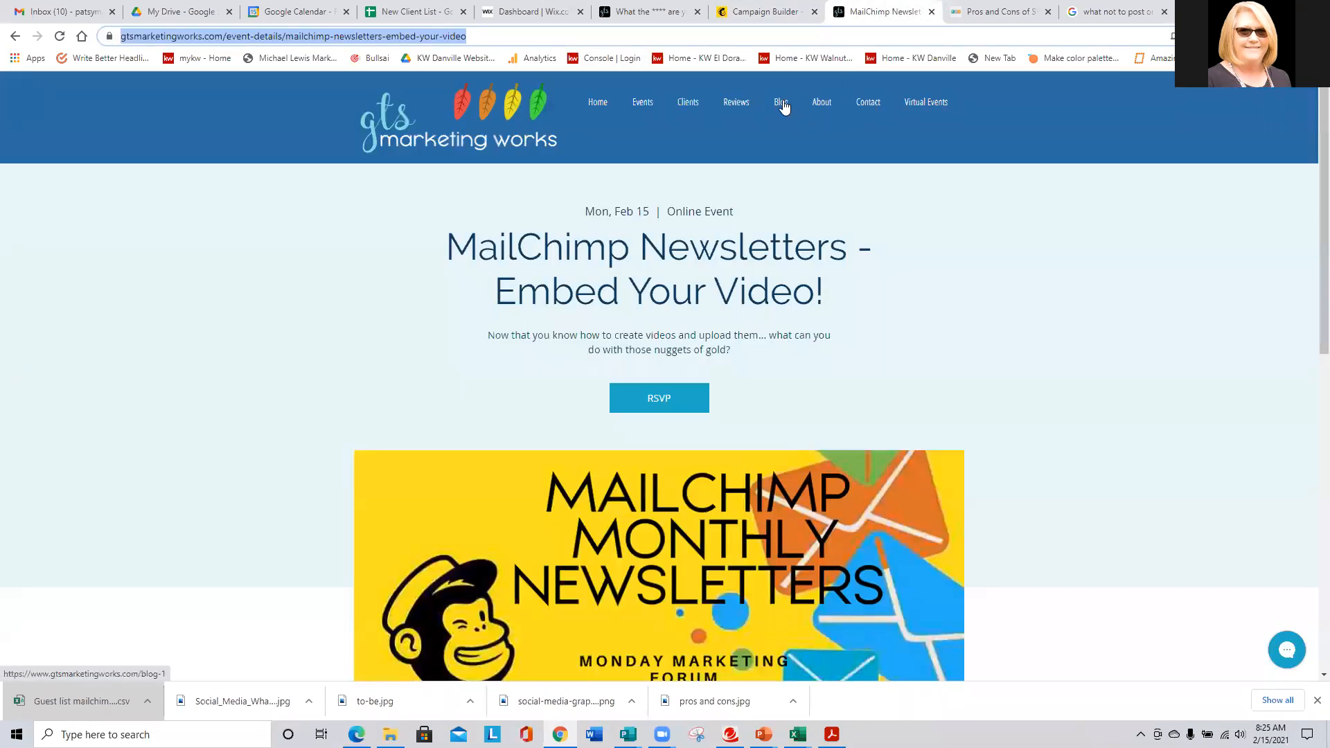
{"action": "left_click", "coordinate": [782, 104]}
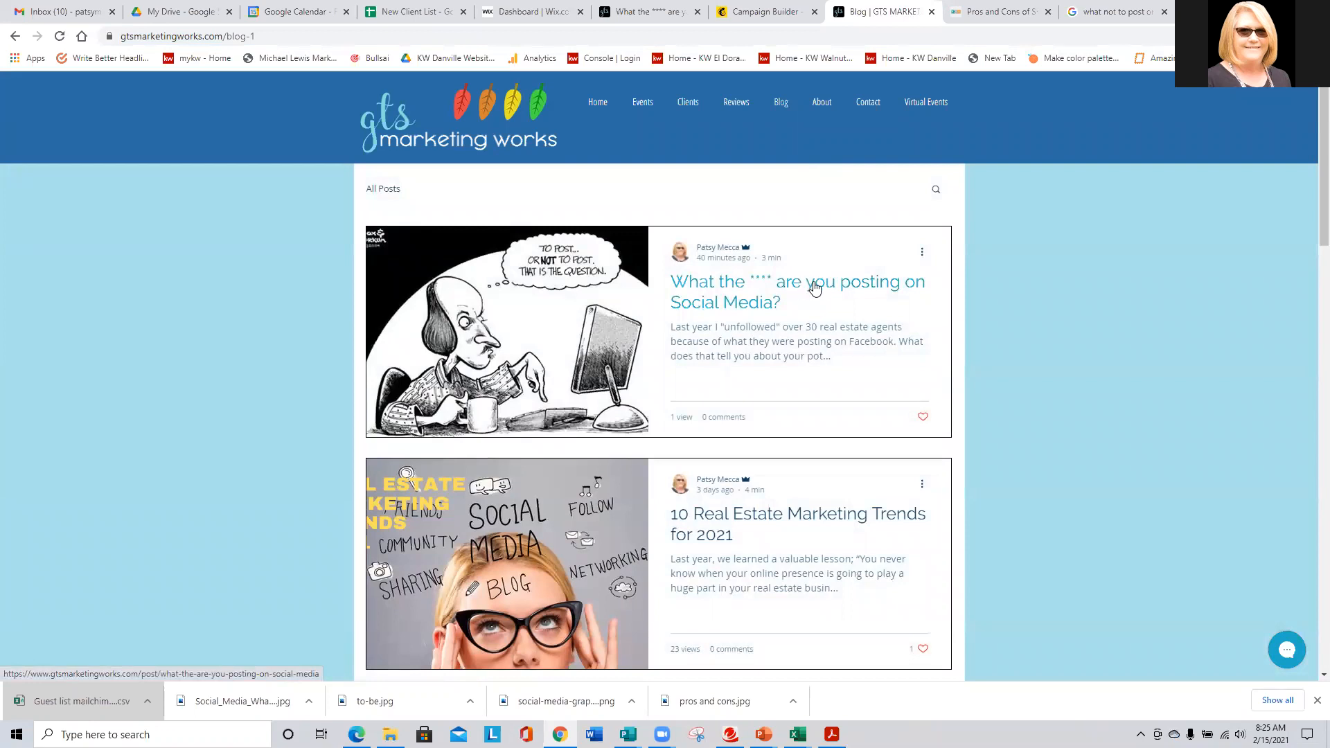
{"action": "left_click", "coordinate": [812, 289]}
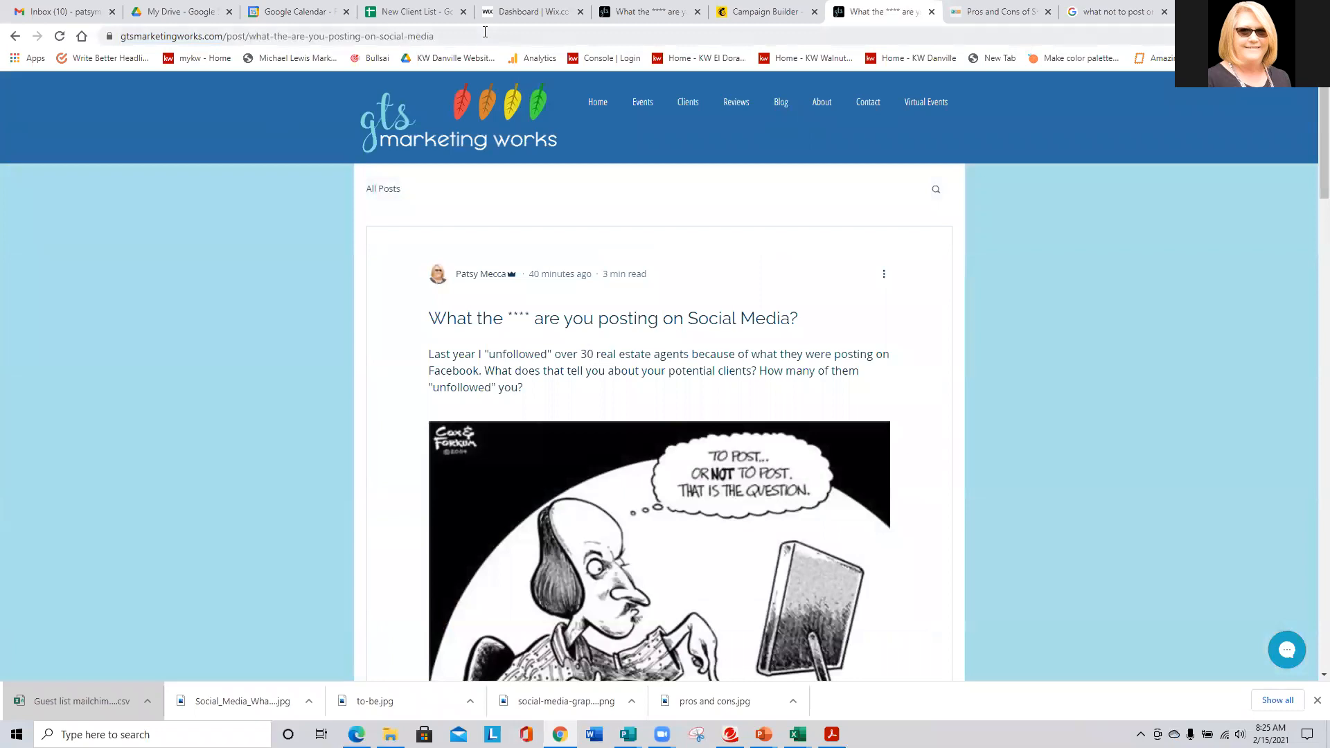
{"action": "left_click", "coordinate": [484, 32]}
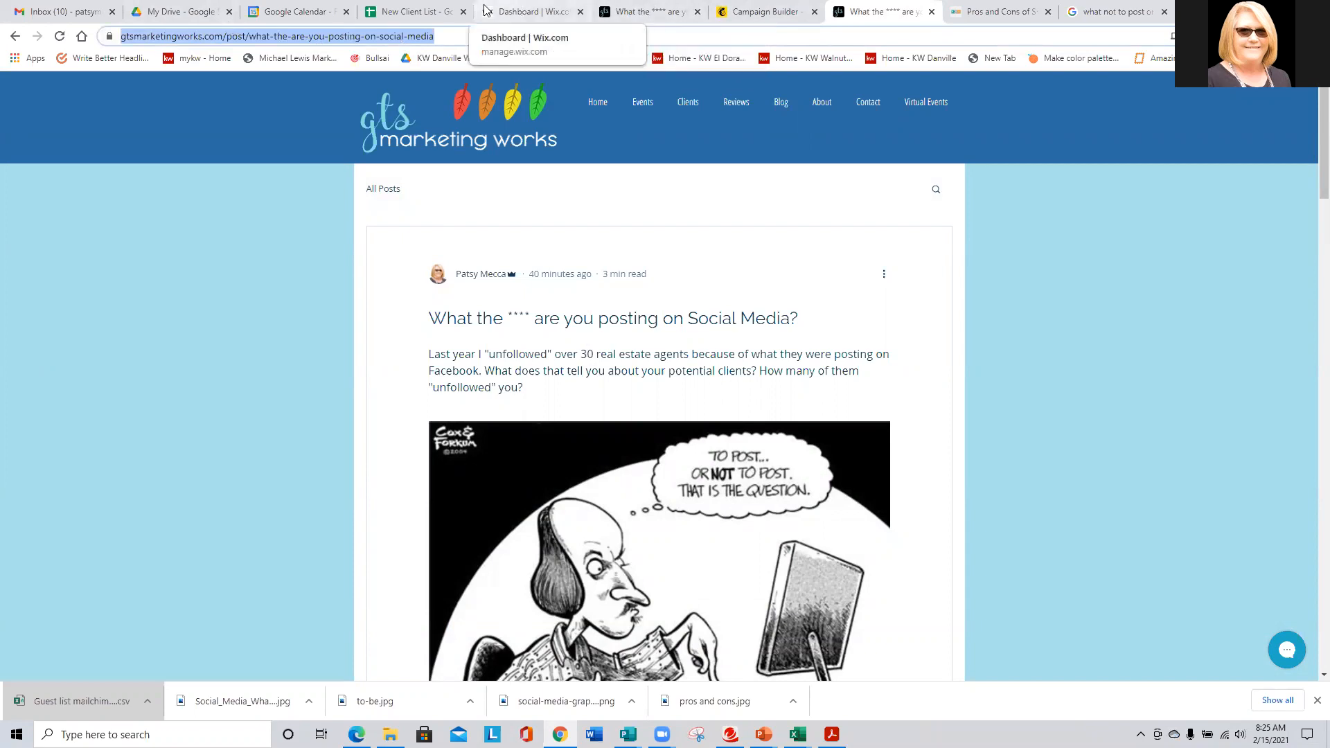
{"action": "left_click", "coordinate": [540, 12]}
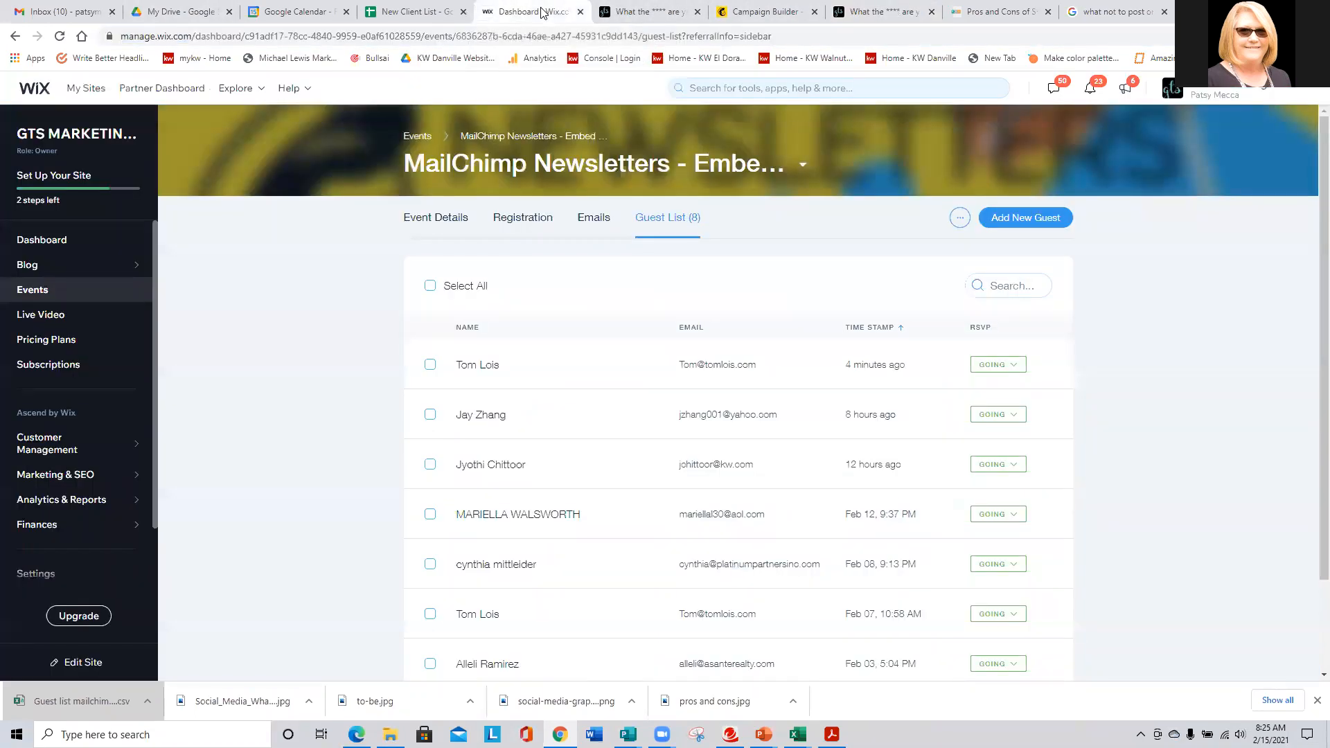
{"action": "left_click", "coordinate": [766, 11]}
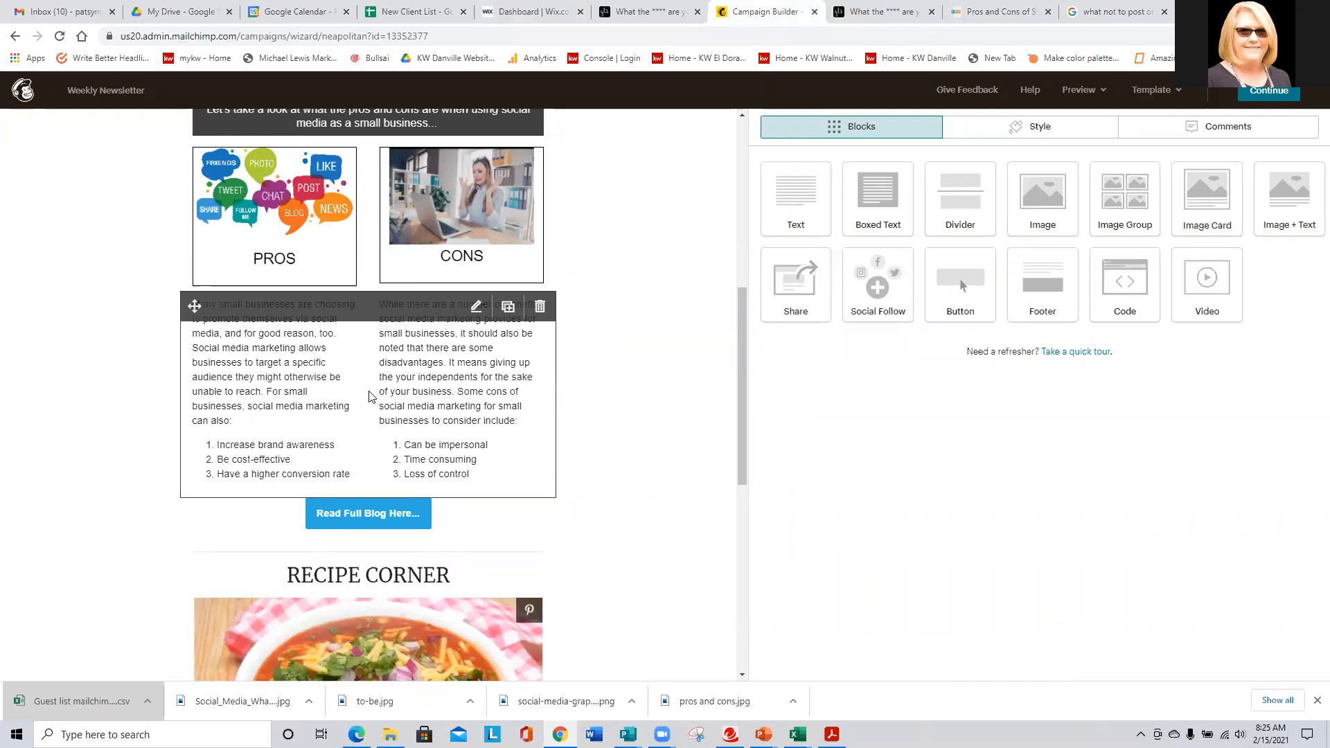
- Add a new Button block directly below the Easy Chicken Enchilada Soup recipe in Recipe Corner
{"action": "scroll", "coordinate": [372, 393], "scroll_direction": "down", "scroll_amount": 1}
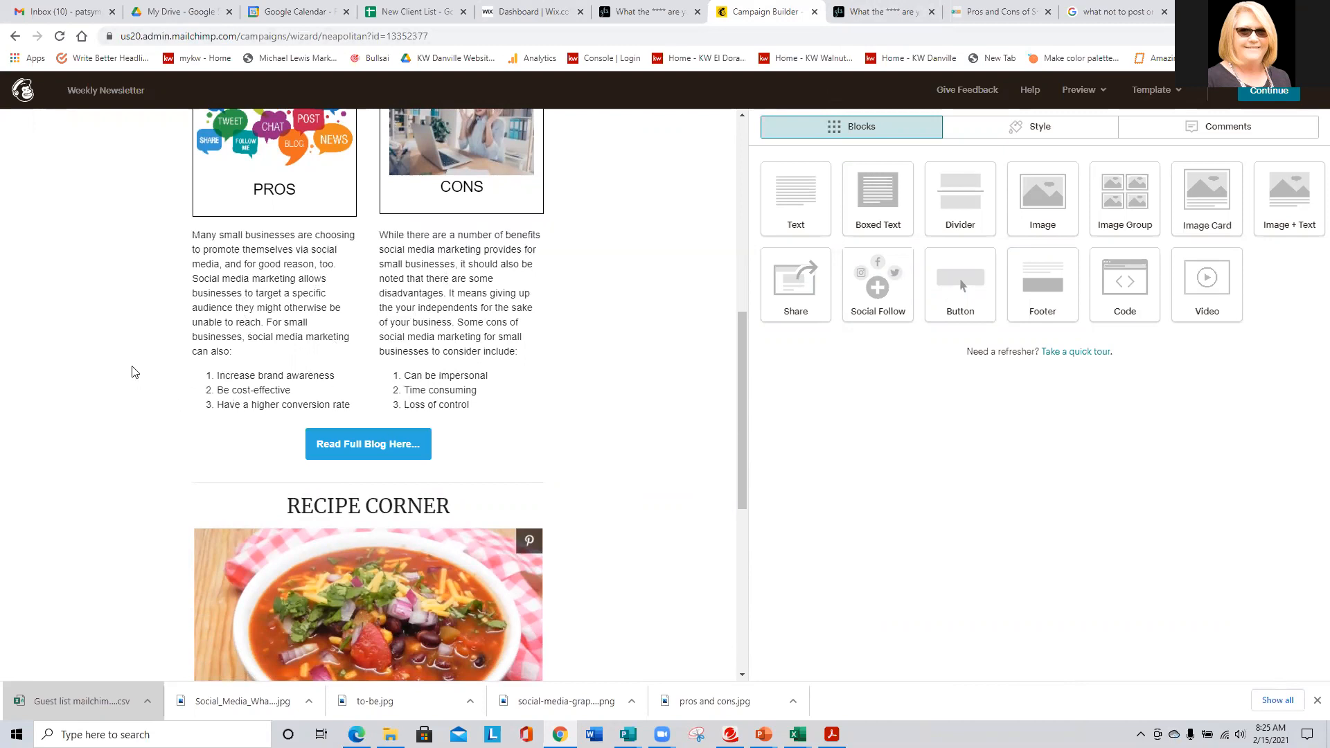
{"action": "scroll", "coordinate": [135, 370], "scroll_direction": "down", "scroll_amount": 1}
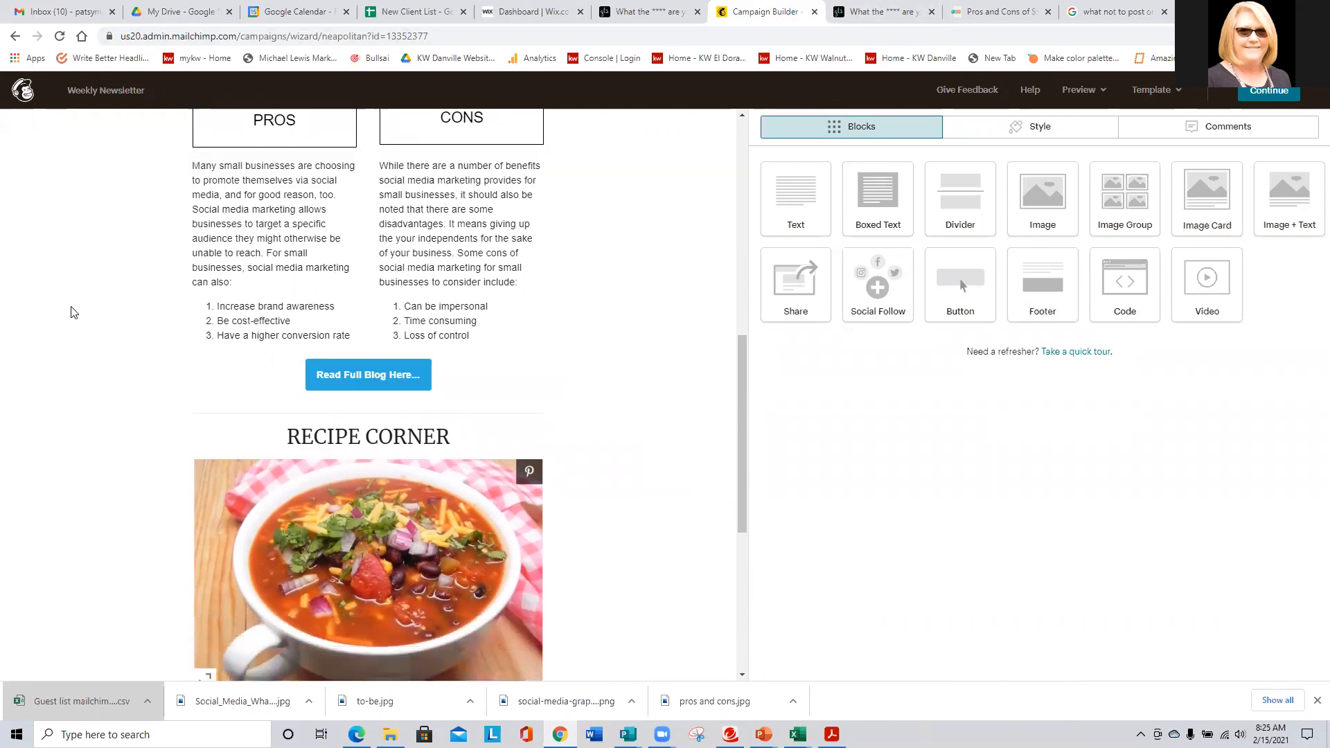
{"action": "scroll", "coordinate": [73, 311], "scroll_direction": "down", "scroll_amount": 1}
{"action": "scroll", "coordinate": [70, 312], "scroll_direction": "down", "scroll_amount": 1}
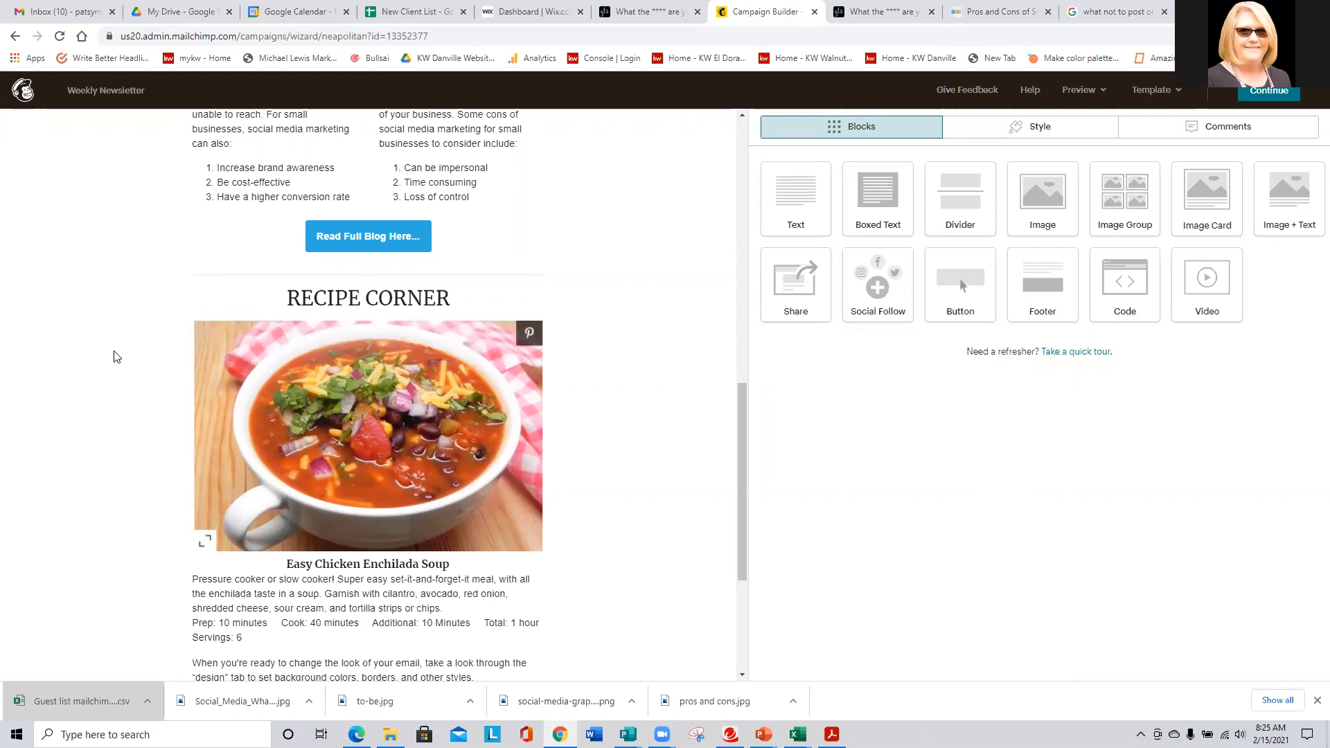
{"action": "scroll", "coordinate": [117, 355], "scroll_direction": "down", "scroll_amount": 1}
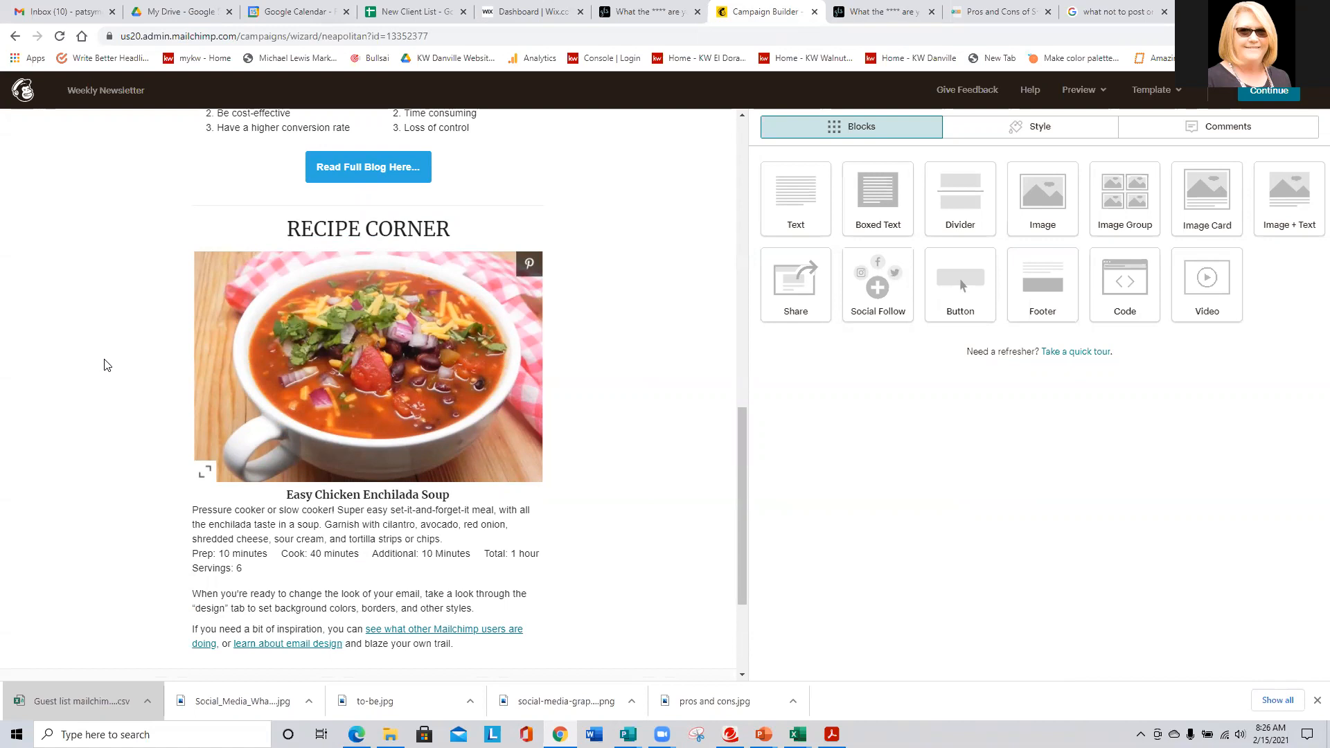
{"action": "scroll", "coordinate": [108, 365], "scroll_direction": "down", "scroll_amount": 1}
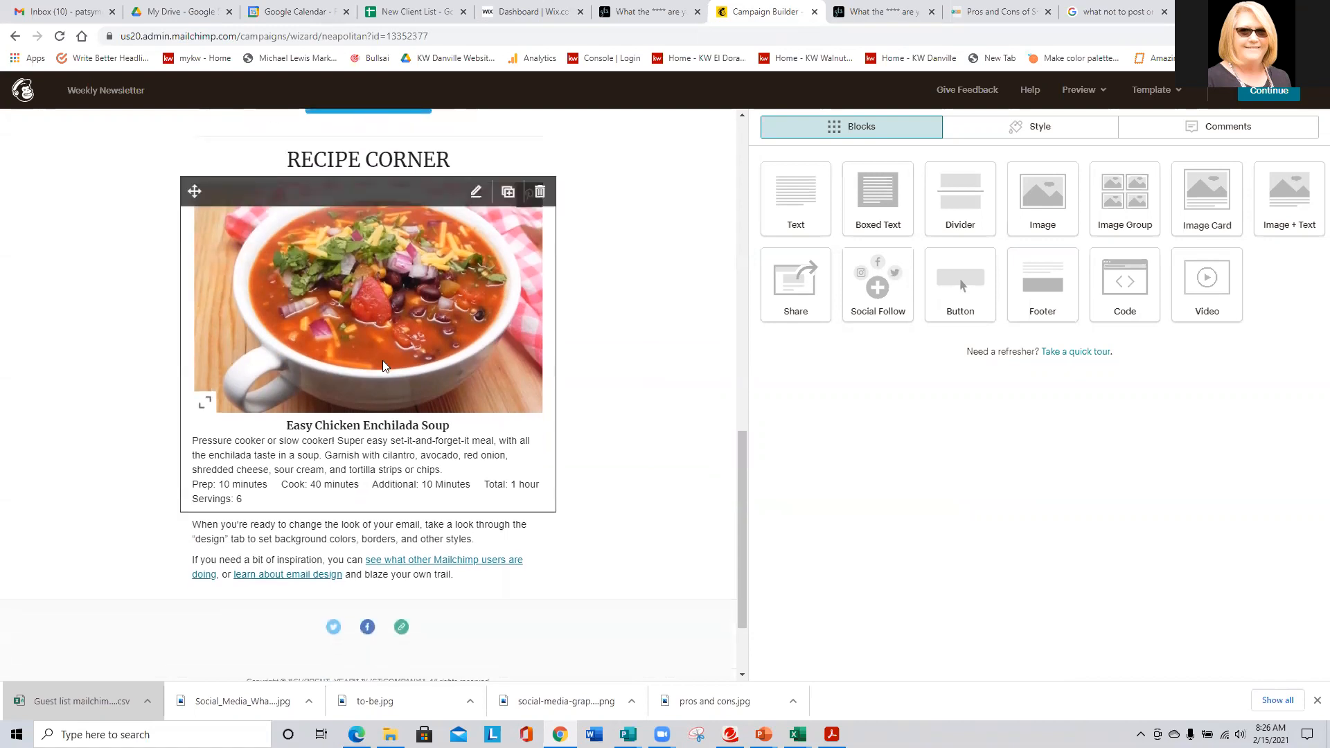
{"action": "left_click", "coordinate": [287, 375]}
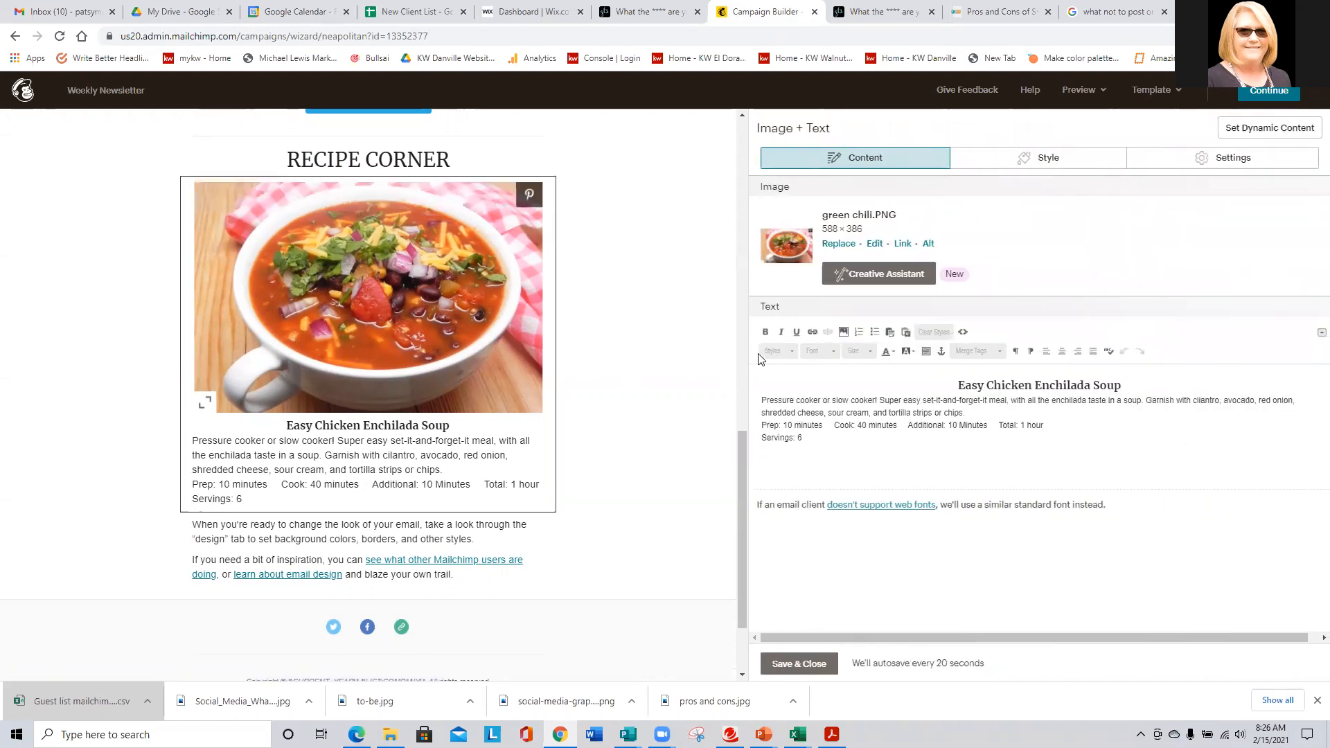
{"action": "left_click", "coordinate": [814, 662]}
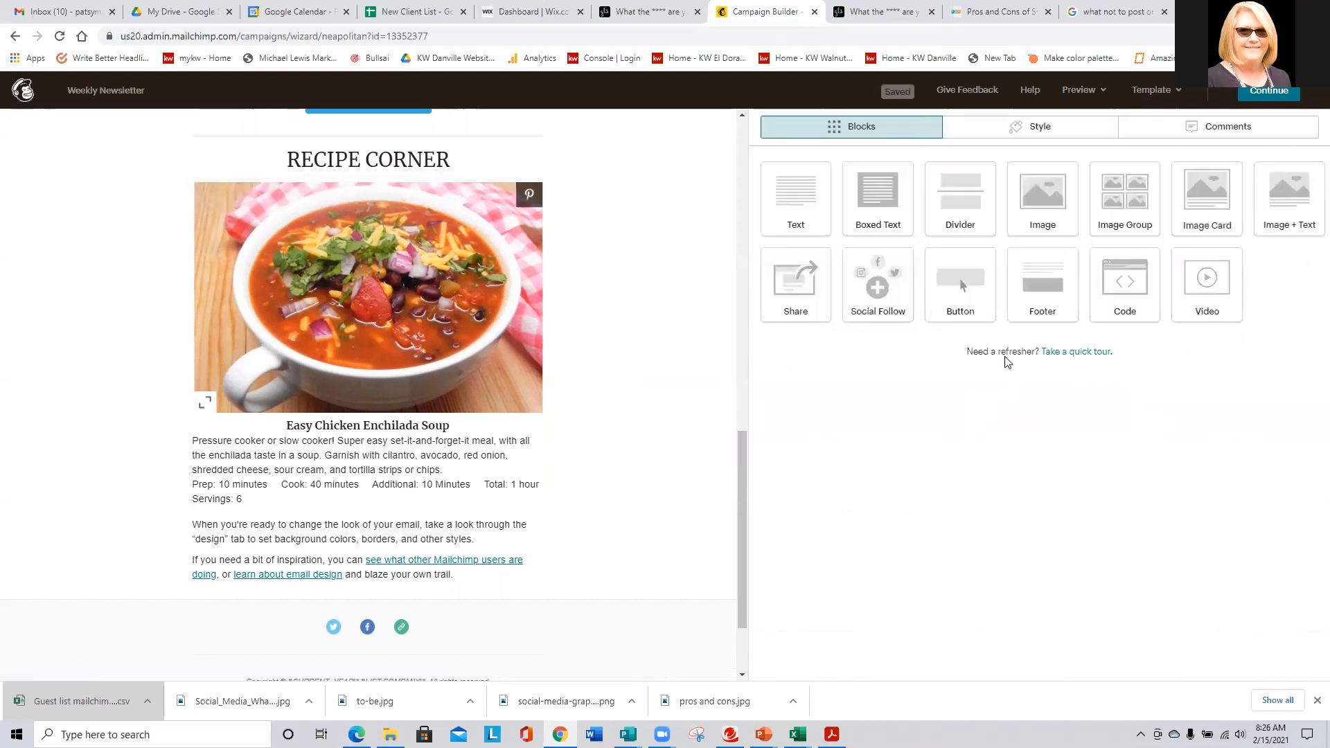
{"action": "left_click_drag", "start_coordinate": [965, 278], "coordinate": [477, 516]}
- Label the new button 'Download Recipe' and set its link type to File
{"action": "left_click", "coordinate": [851, 205]}
{"action": "key", "text": "ctrl+a"}
{"action": "type", "text": "Download"}
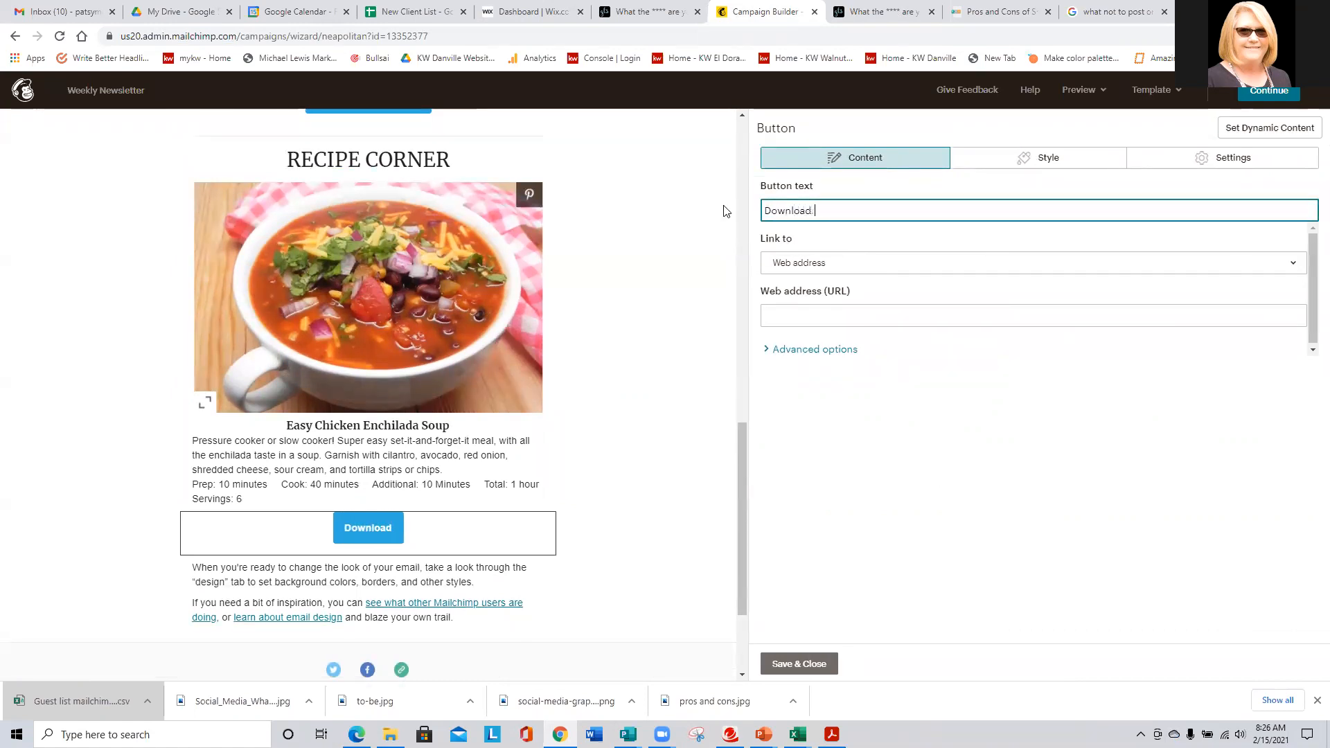
{"action": "type", "text": " Recipe"}
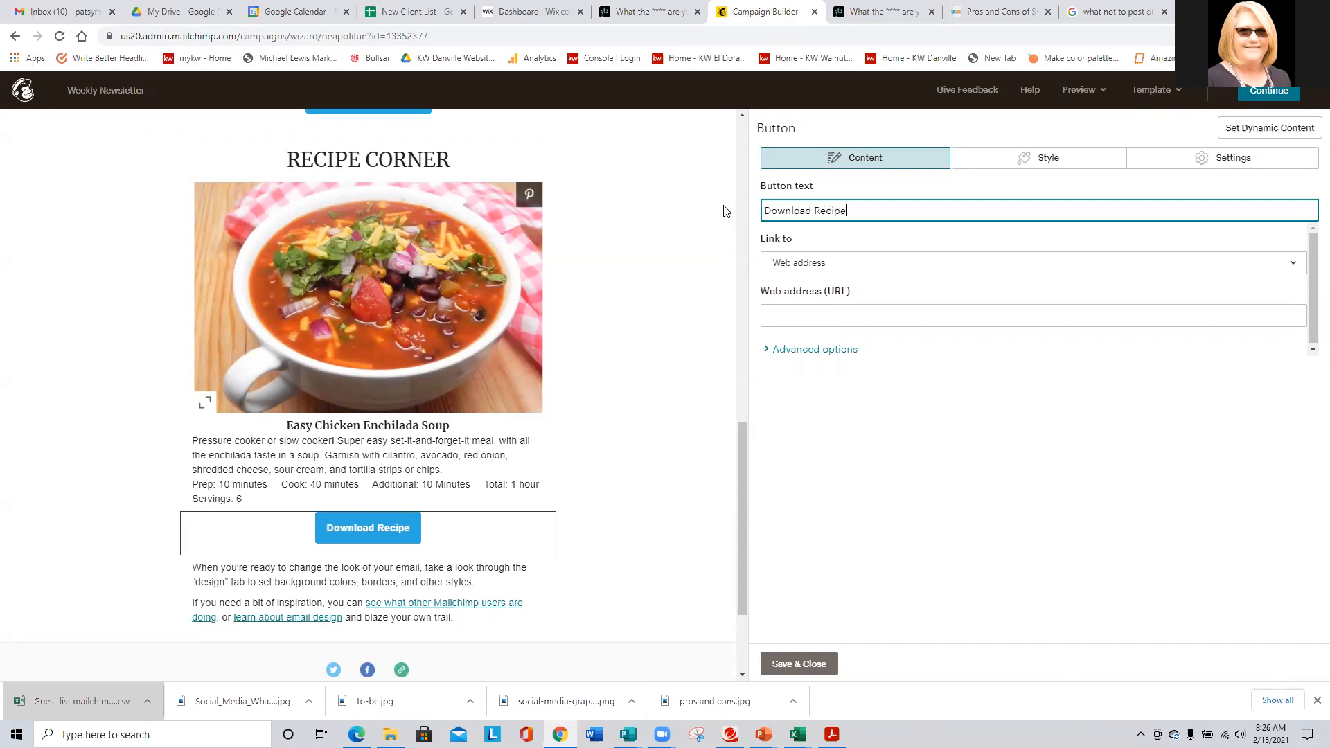
{"action": "left_click", "coordinate": [776, 258]}
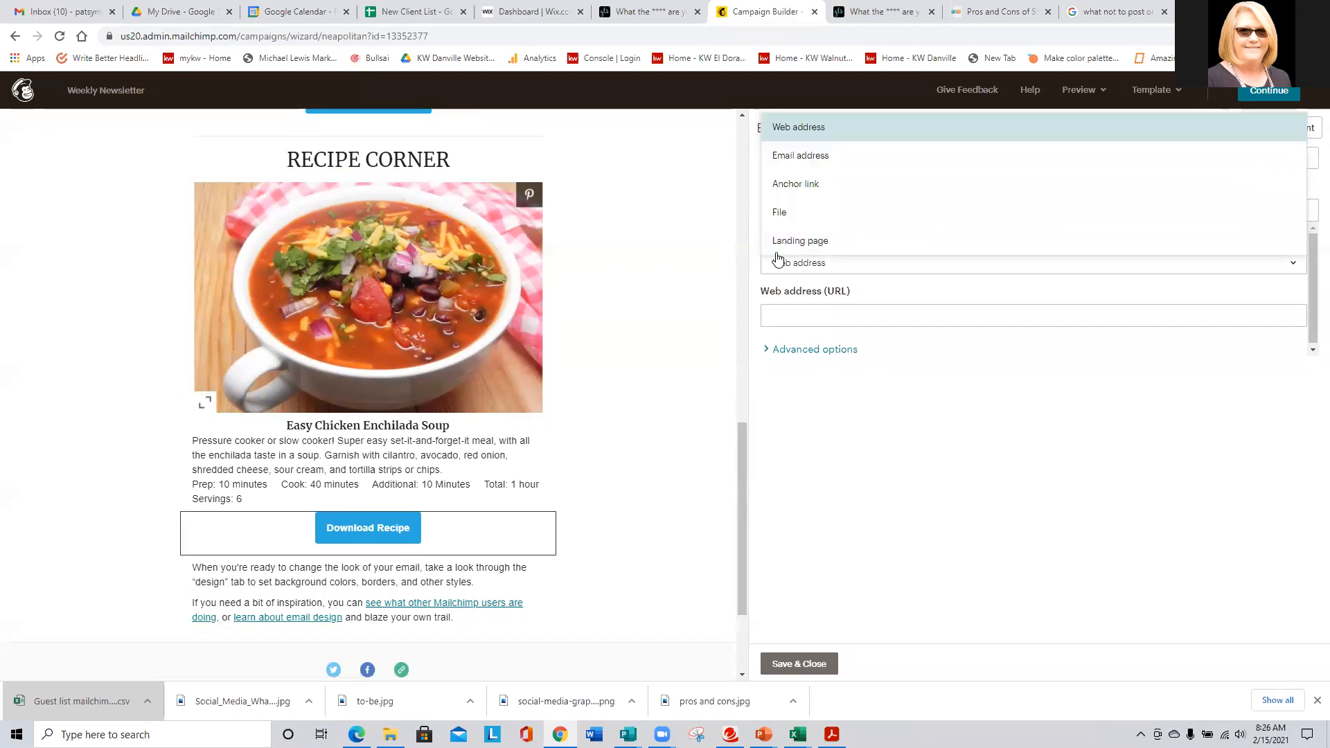
{"action": "left_click", "coordinate": [777, 215]}
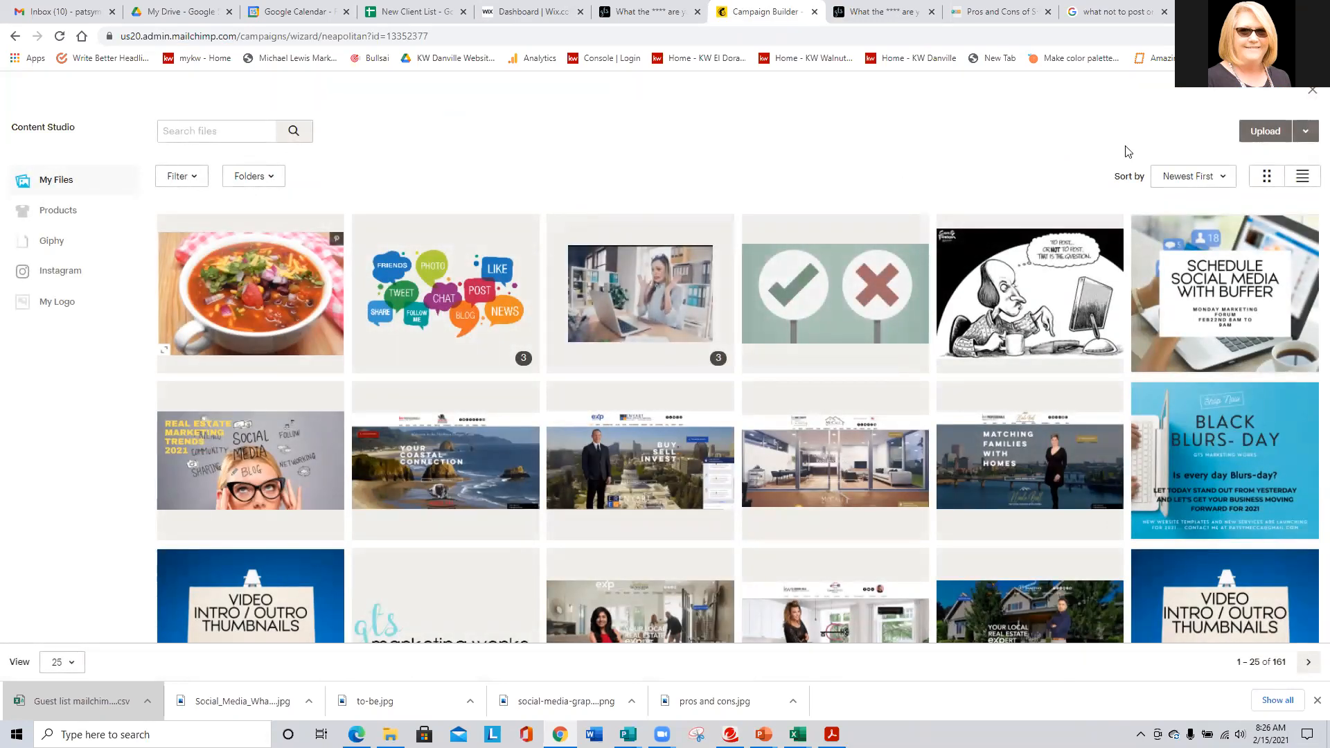
- Upload the Easy Chicken Enchilada Soup Recipe file from the GTS MRKTG folder as its link
{"action": "left_click", "coordinate": [1265, 132]}
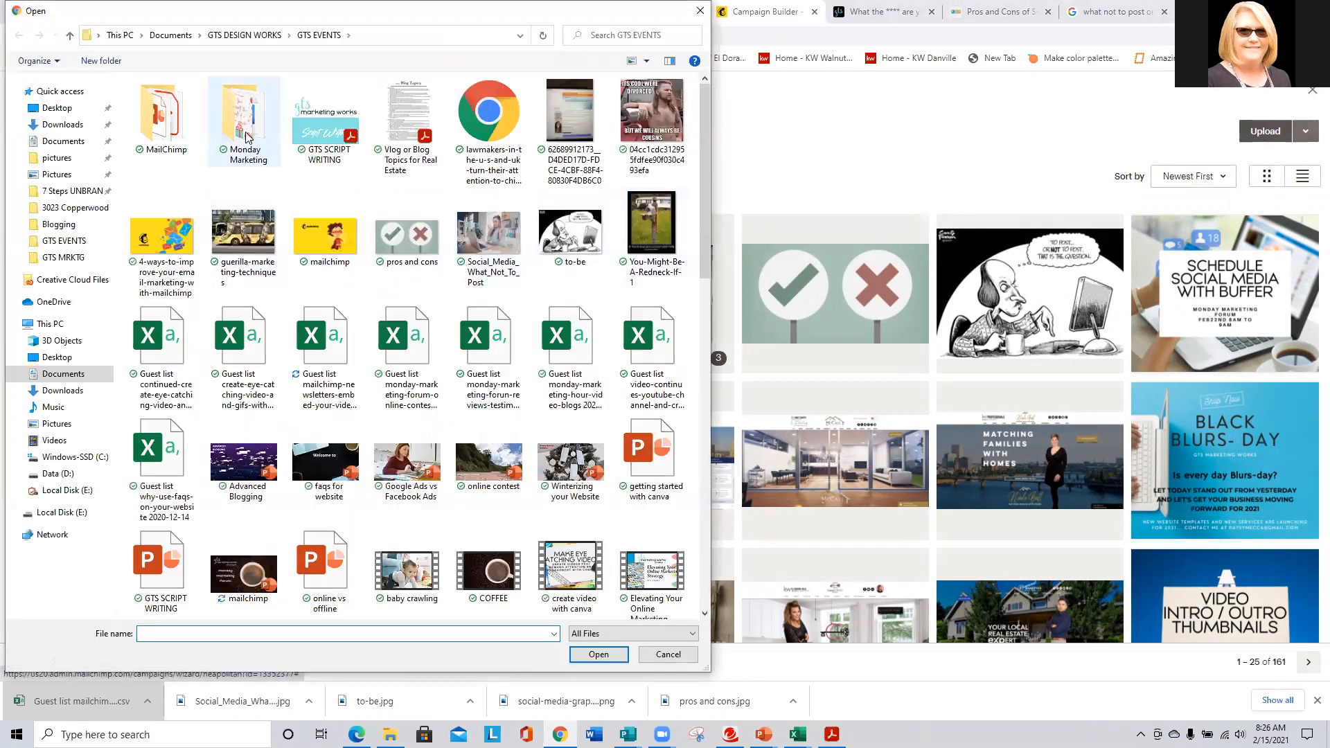
{"action": "scroll", "coordinate": [256, 145], "scroll_direction": "down", "scroll_amount": 5}
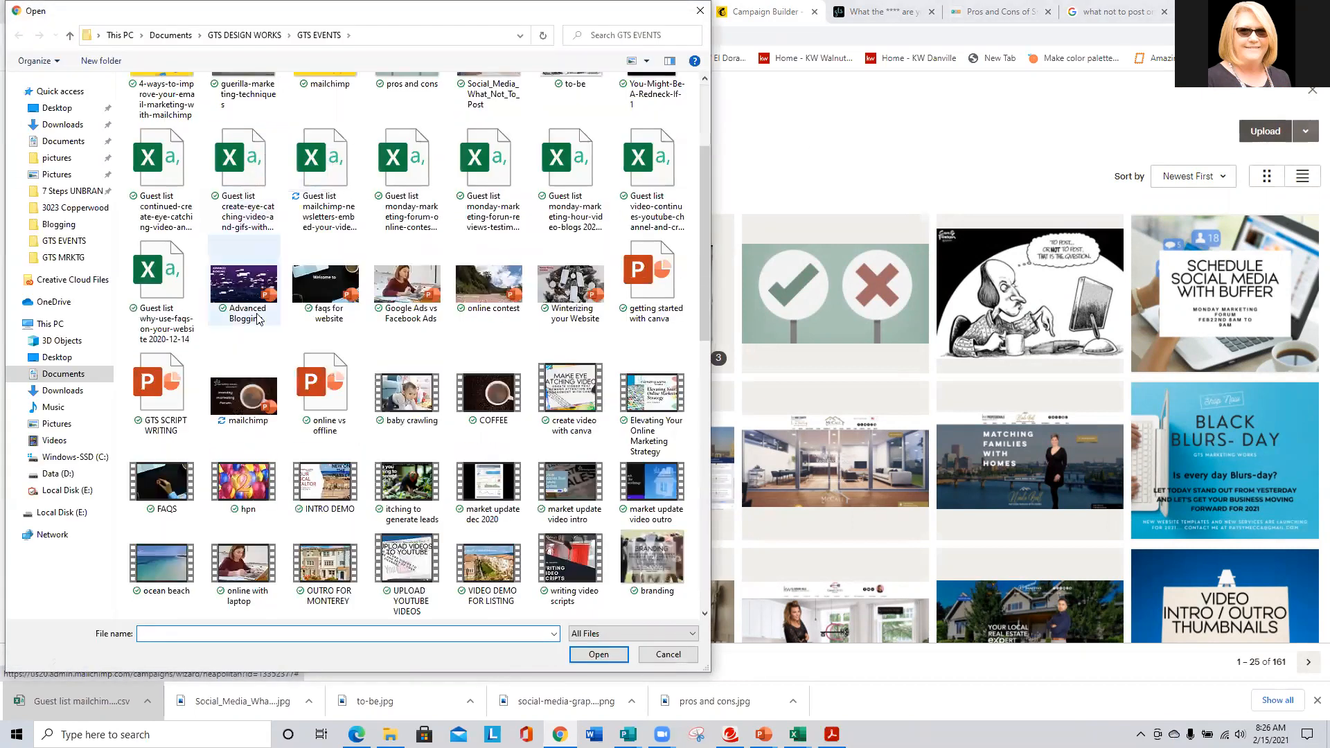
{"action": "scroll", "coordinate": [326, 284], "scroll_direction": "down", "scroll_amount": 3}
{"action": "scroll", "coordinate": [332, 289], "scroll_direction": "down", "scroll_amount": 5}
{"action": "scroll", "coordinate": [338, 290], "scroll_direction": "up", "scroll_amount": 12}
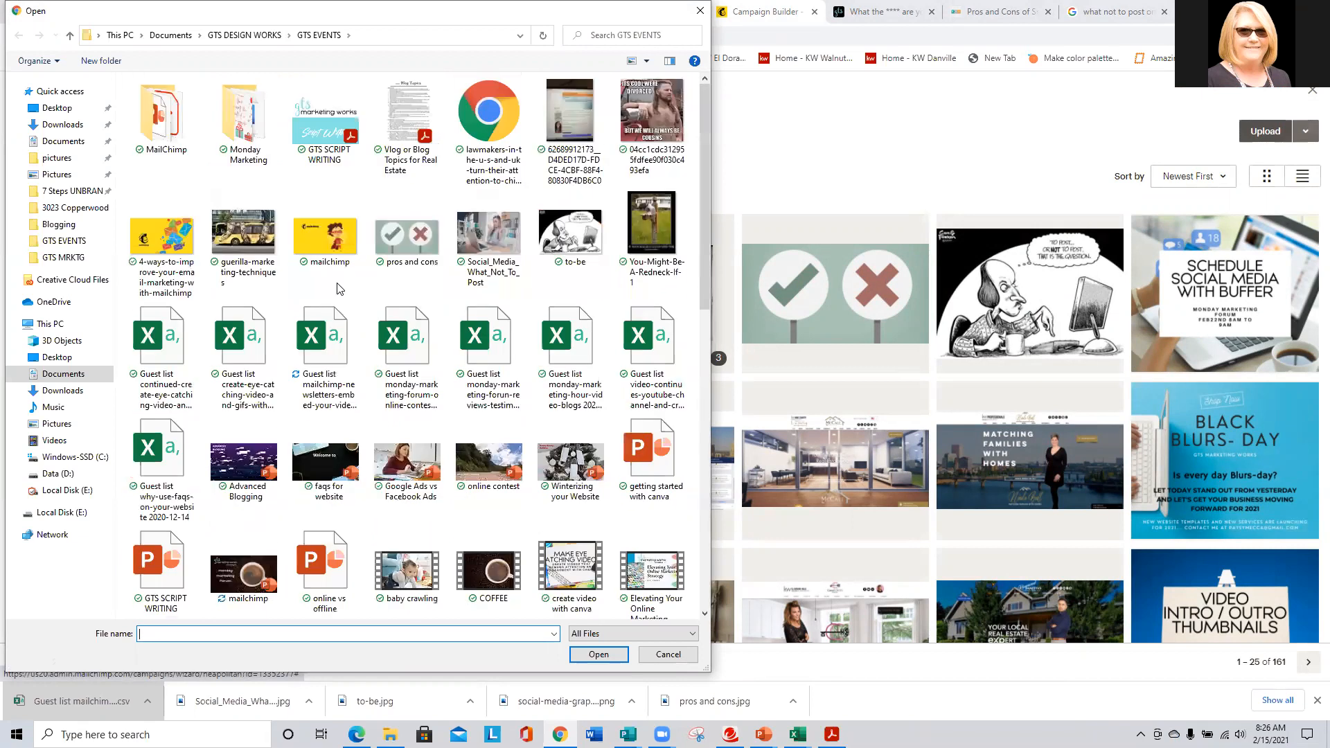
{"action": "left_click", "coordinate": [245, 35]}
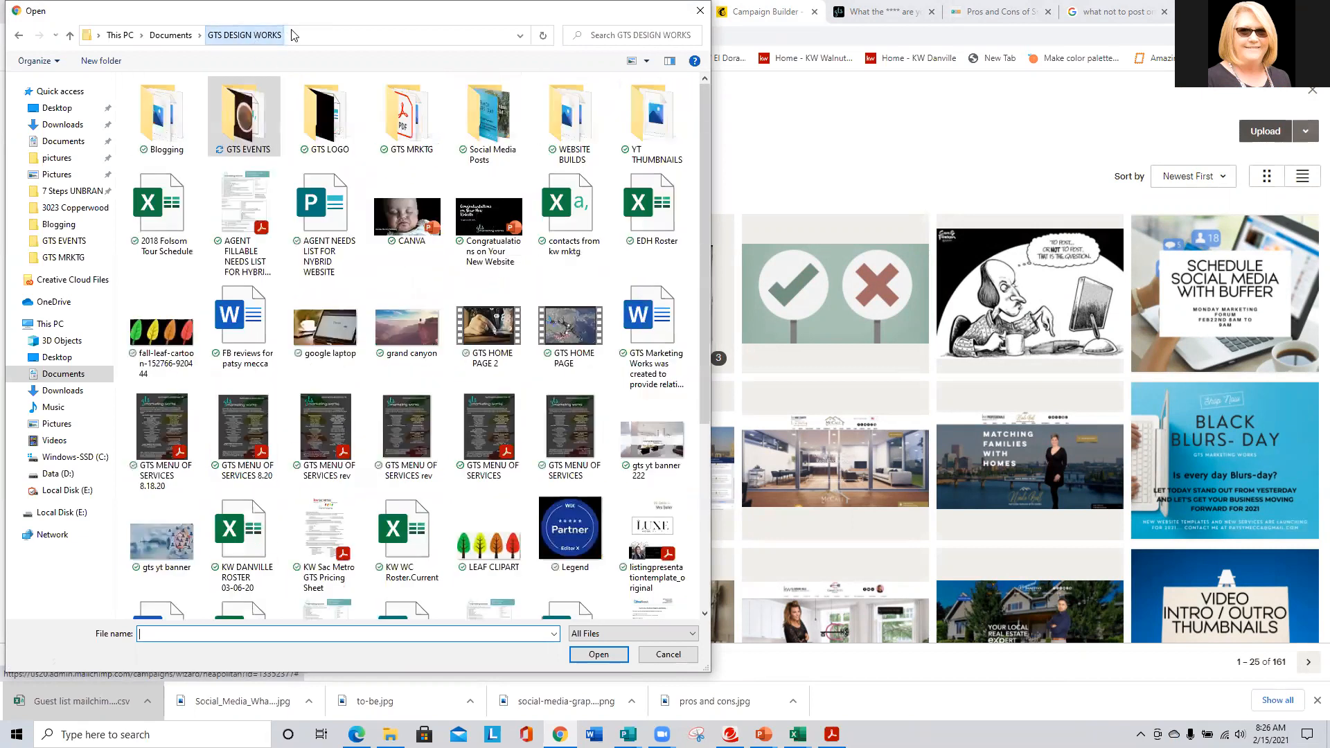
{"action": "double_click", "coordinate": [402, 114]}
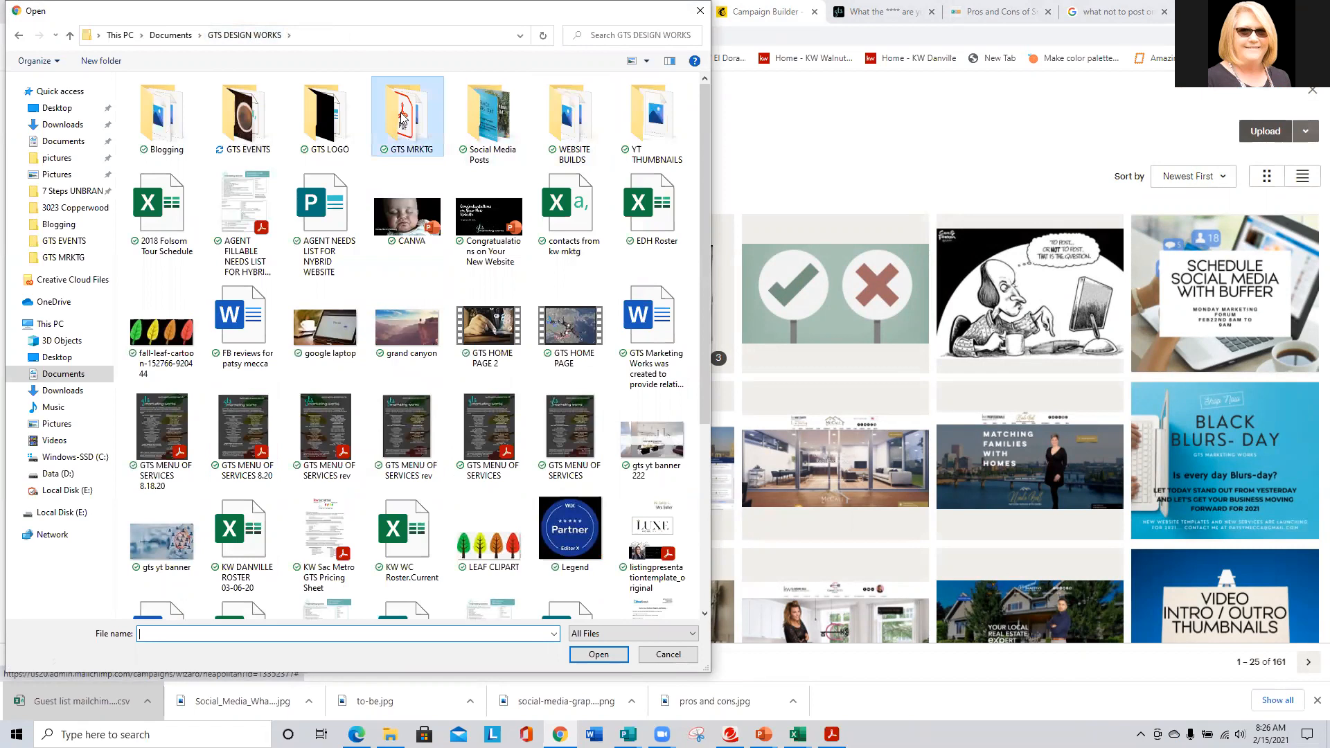
{"action": "scroll", "coordinate": [495, 225], "scroll_direction": "down", "scroll_amount": 5}
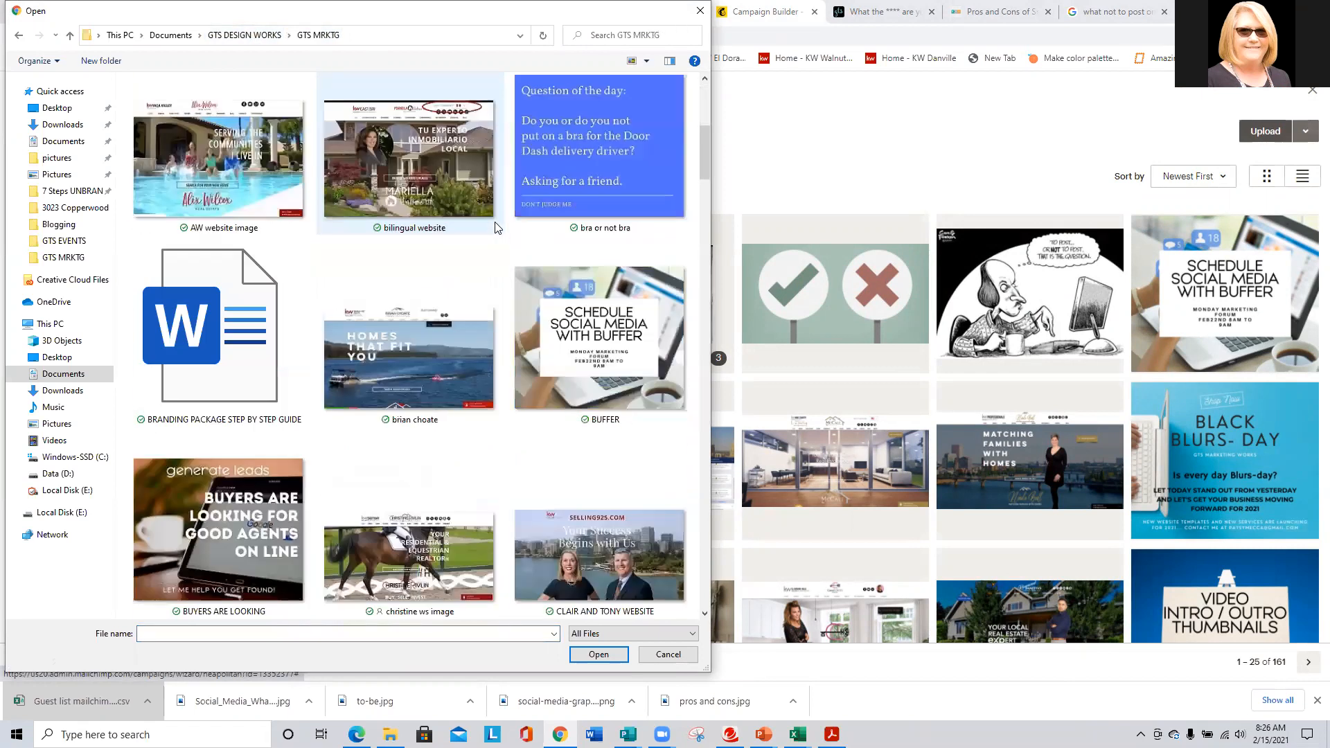
{"action": "scroll", "coordinate": [495, 225], "scroll_direction": "down", "scroll_amount": 3}
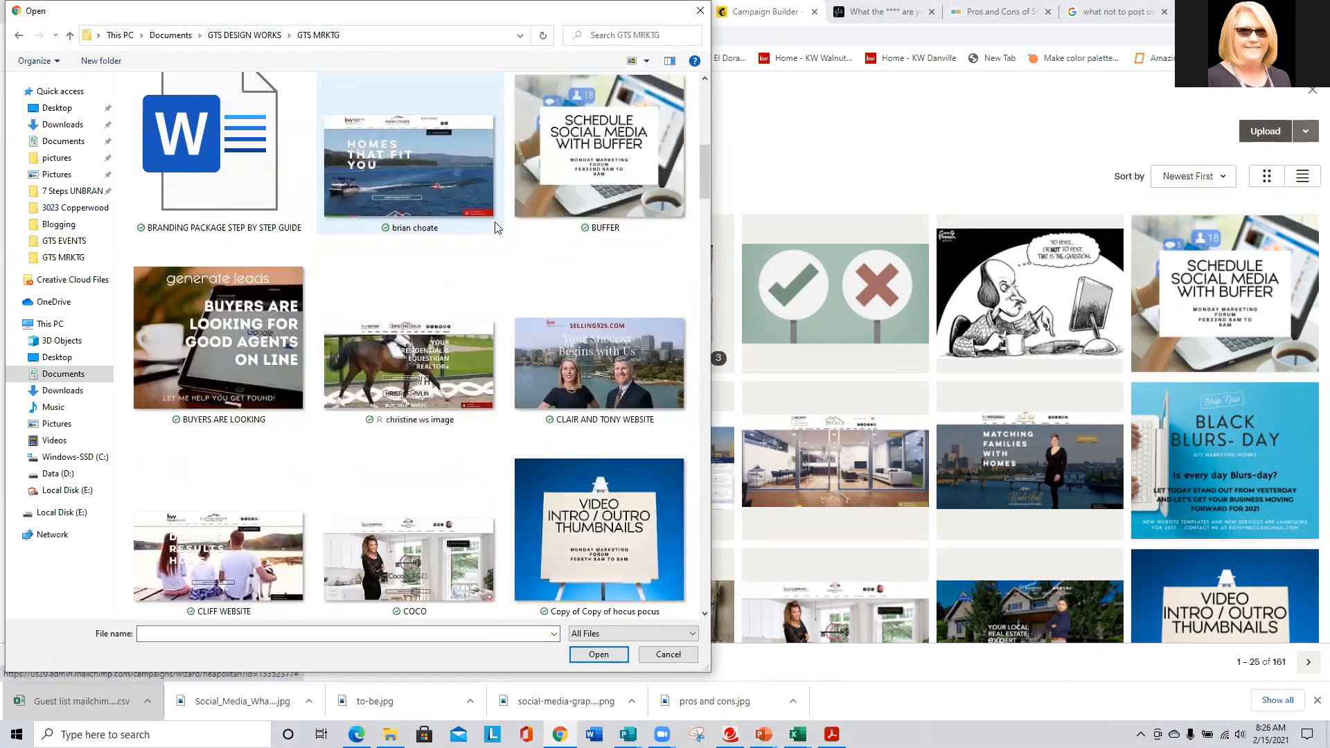
{"action": "scroll", "coordinate": [497, 228], "scroll_direction": "down", "scroll_amount": 5}
{"action": "scroll", "coordinate": [497, 229], "scroll_direction": "down", "scroll_amount": 3}
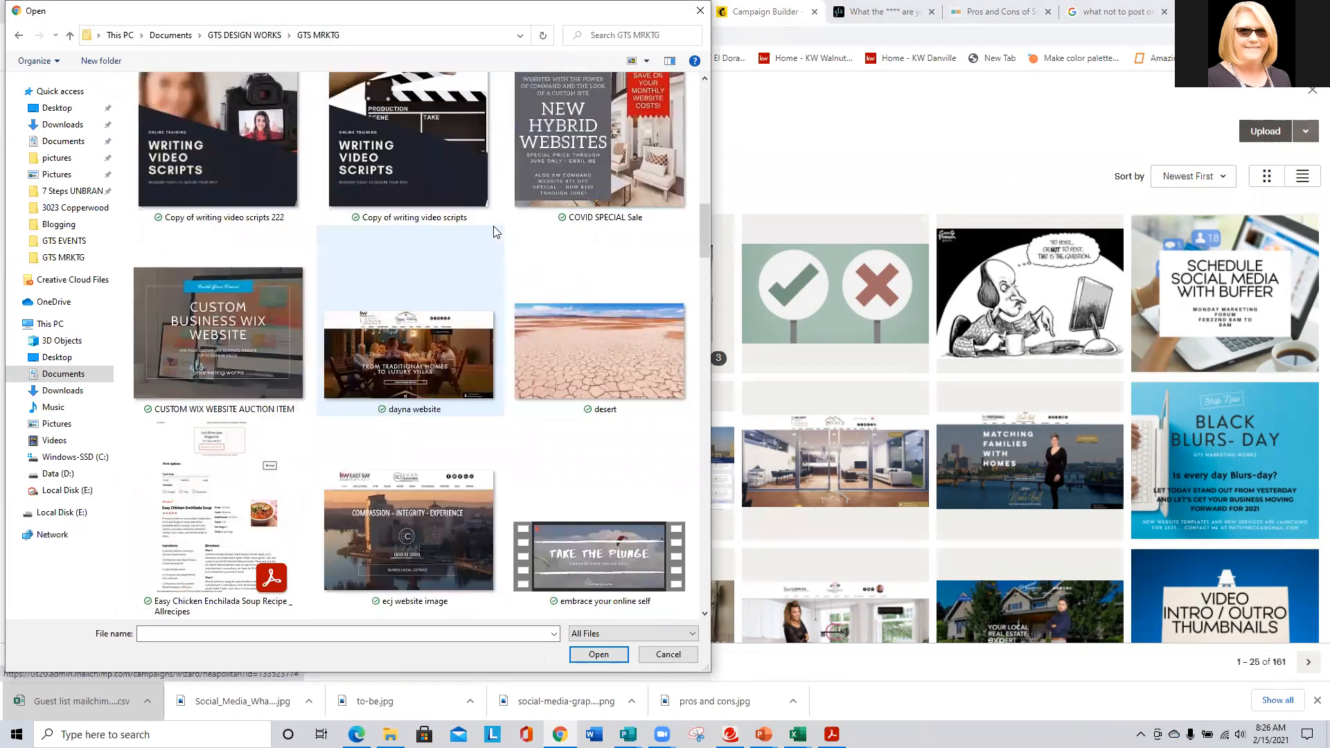
{"action": "left_click", "coordinate": [219, 478]}
{"action": "left_click", "coordinate": [599, 655]}
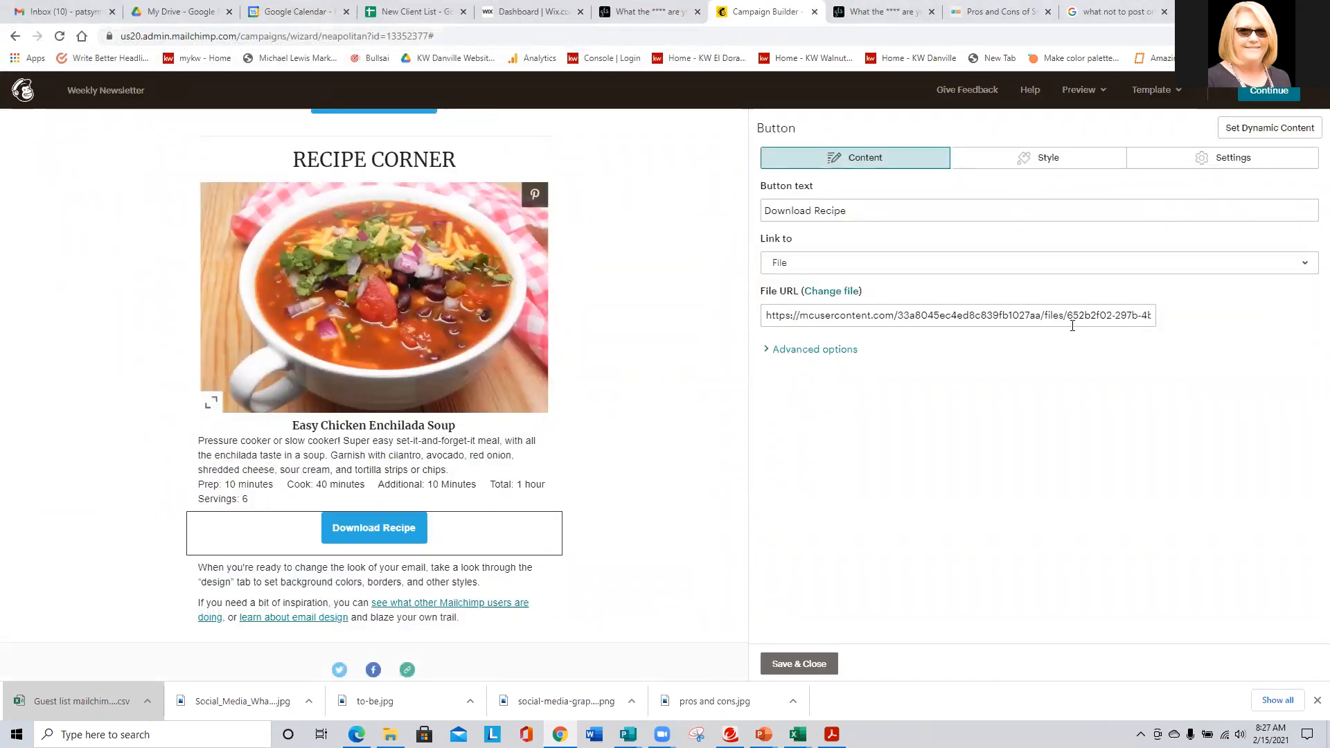
- Save the button's file link, add a divider below Download Recipe, and switch to Gmail
{"action": "left_click", "coordinate": [828, 661]}
{"action": "left_click_drag", "start_coordinate": [958, 201], "coordinate": [510, 573]}
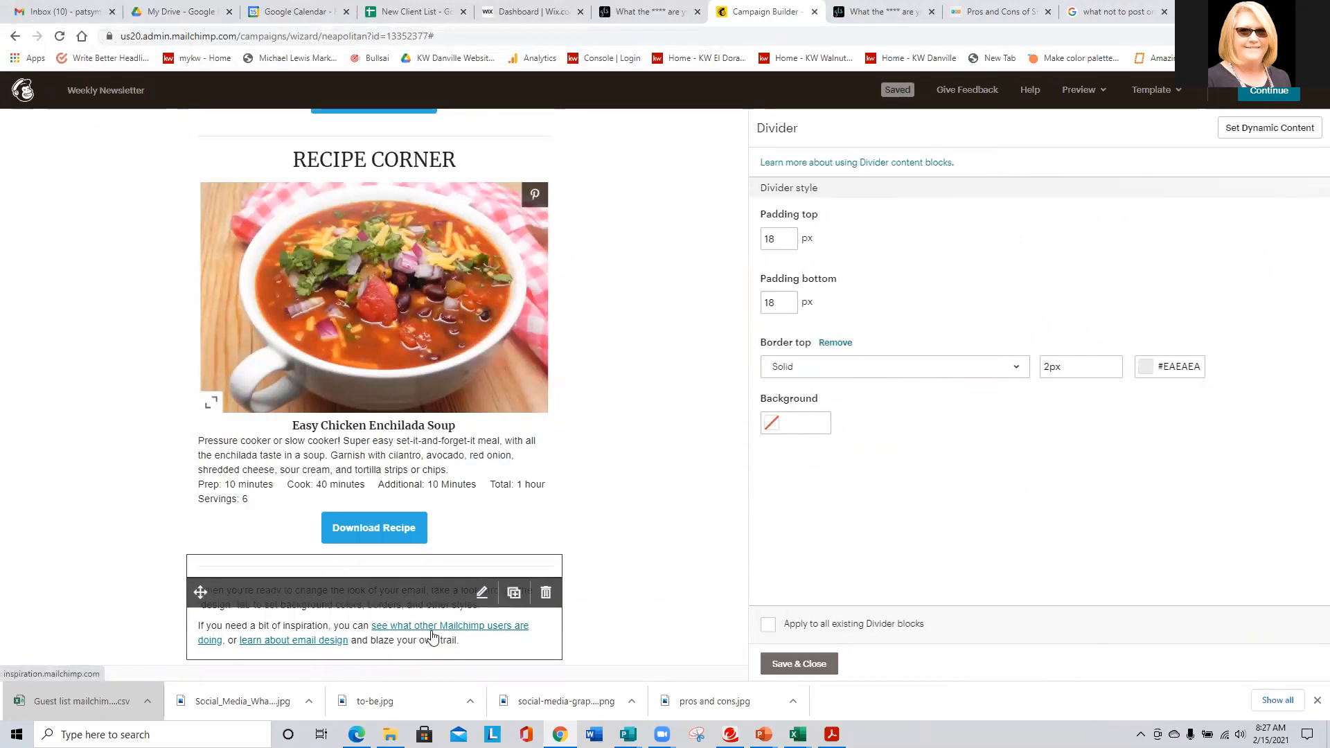
{"action": "scroll", "coordinate": [332, 574], "scroll_direction": "up", "scroll_amount": 6}
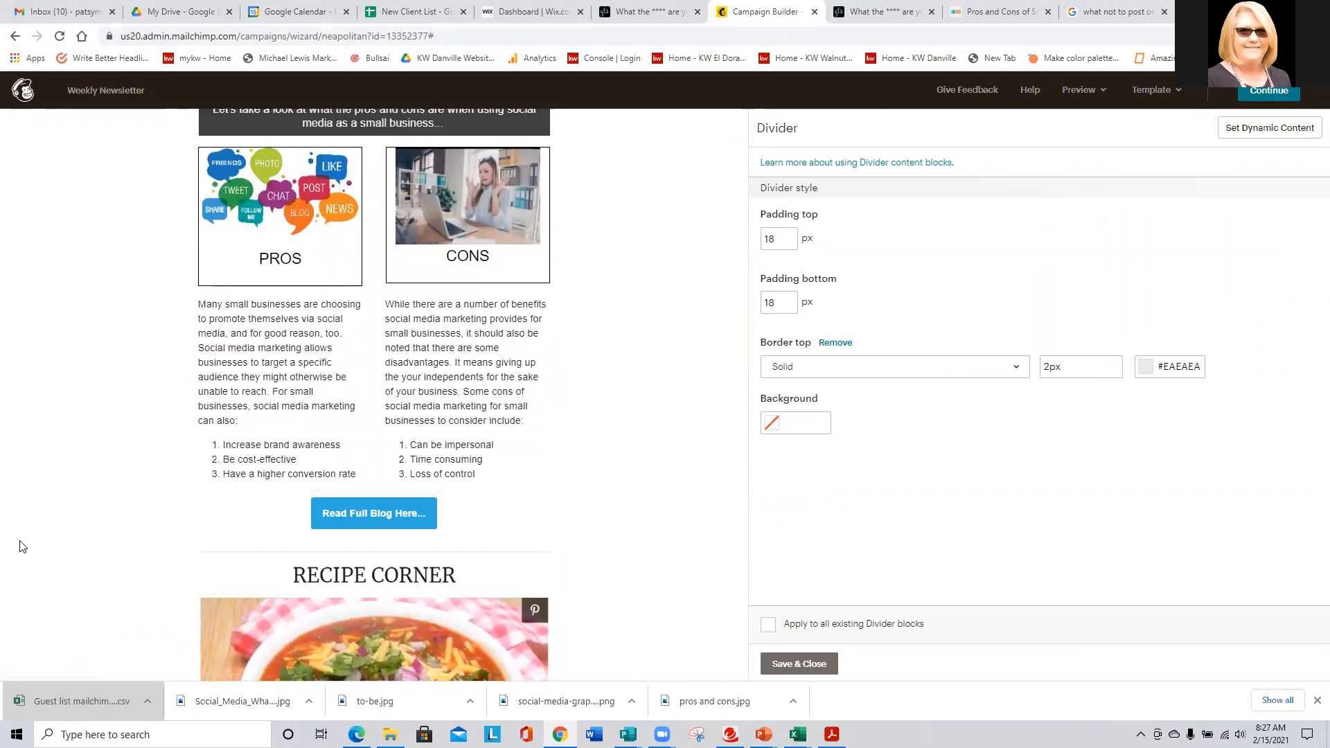
{"action": "scroll", "coordinate": [10, 538], "scroll_direction": "down", "scroll_amount": 6}
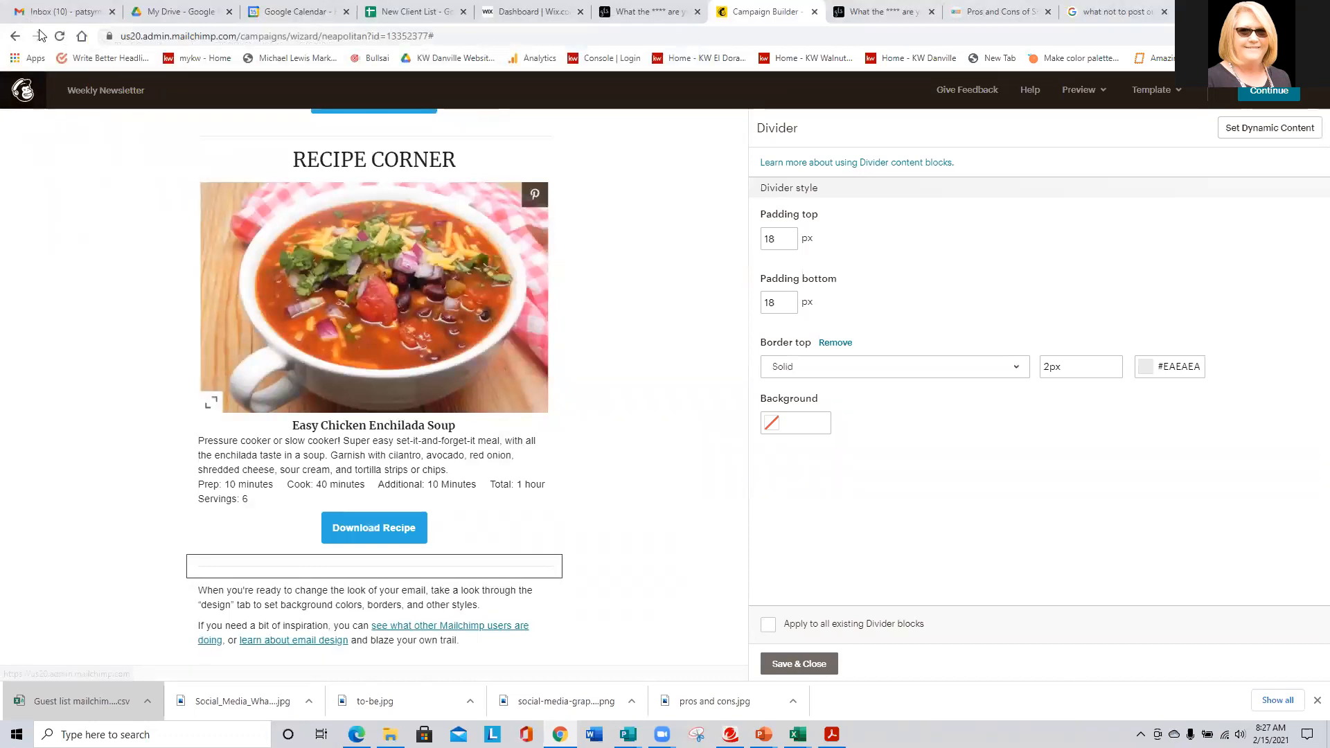
{"action": "left_click", "coordinate": [72, 11]}
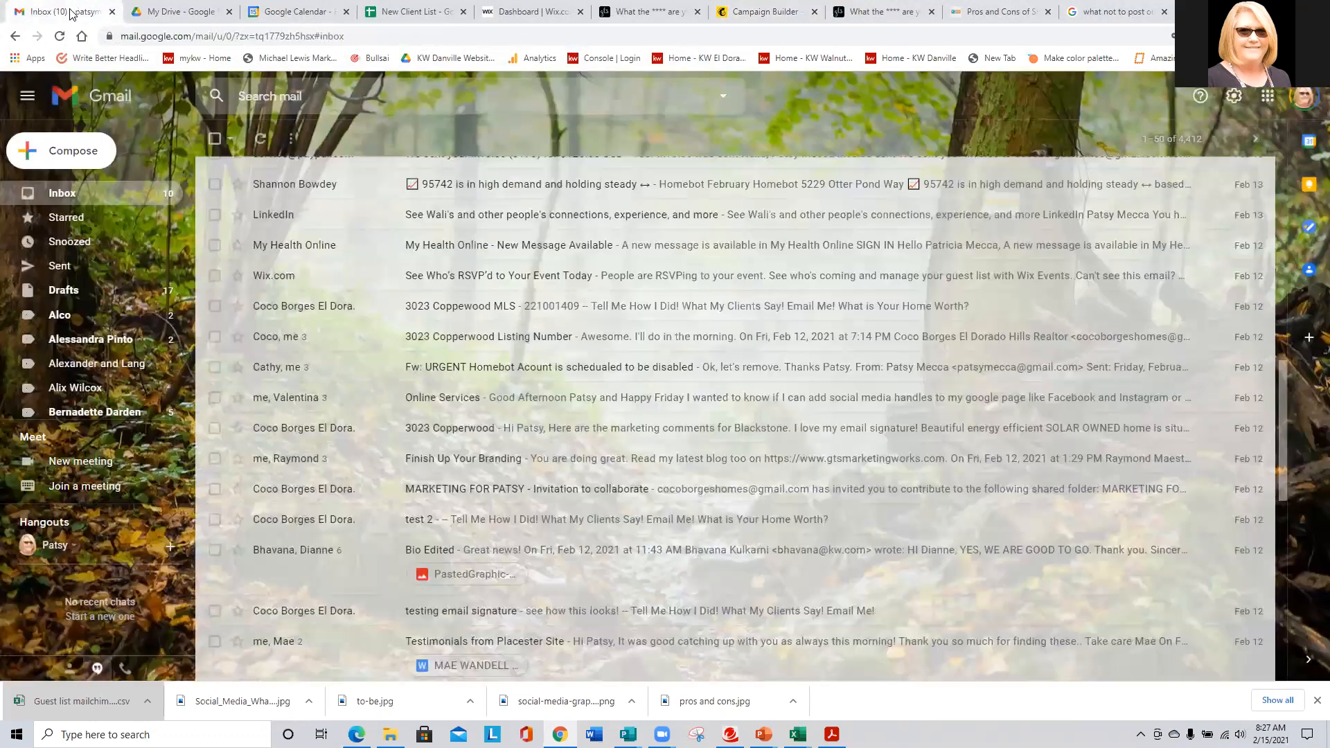
- Search the mailbox for the contact and open the [Test] Let's Talk About the Real Estate Market email
{"action": "left_click", "coordinate": [300, 90]}
{"action": "type", "text": "yo"}
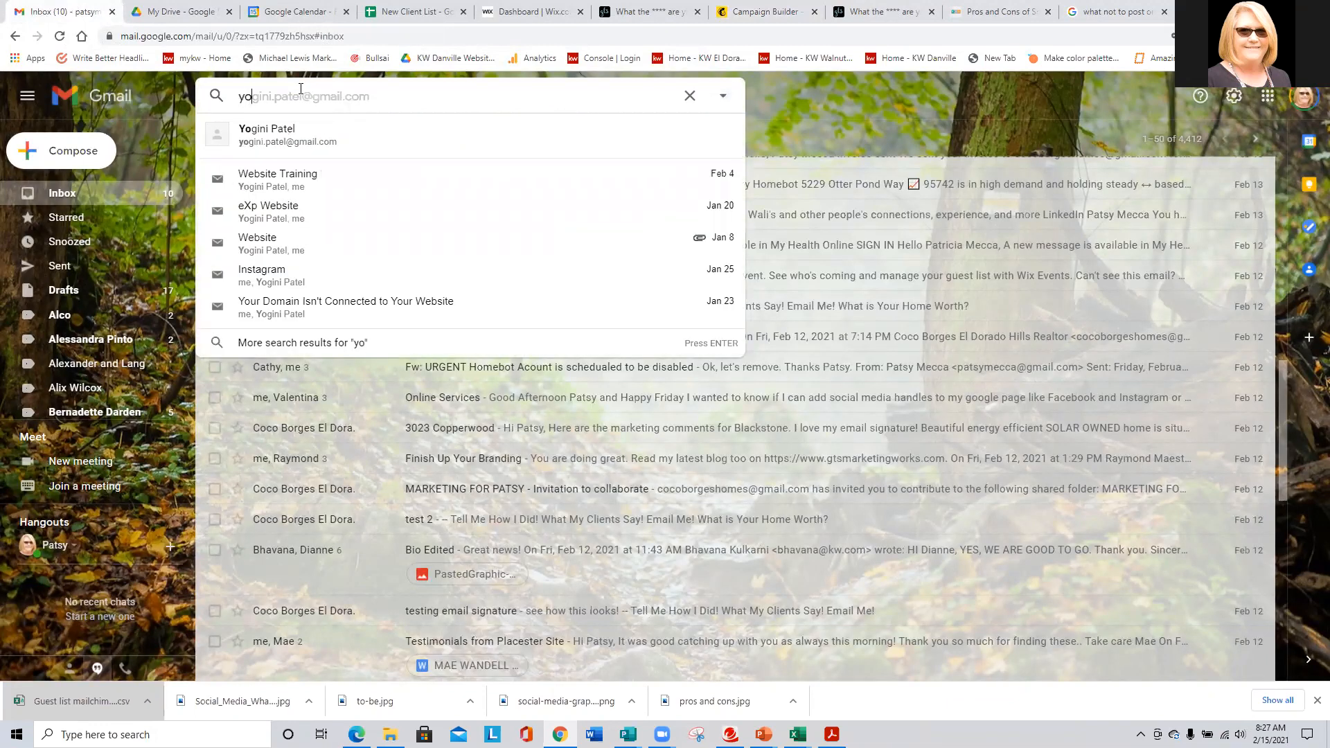
{"action": "key", "text": "BackSpace"}
{"action": "type", "text": "ing"}
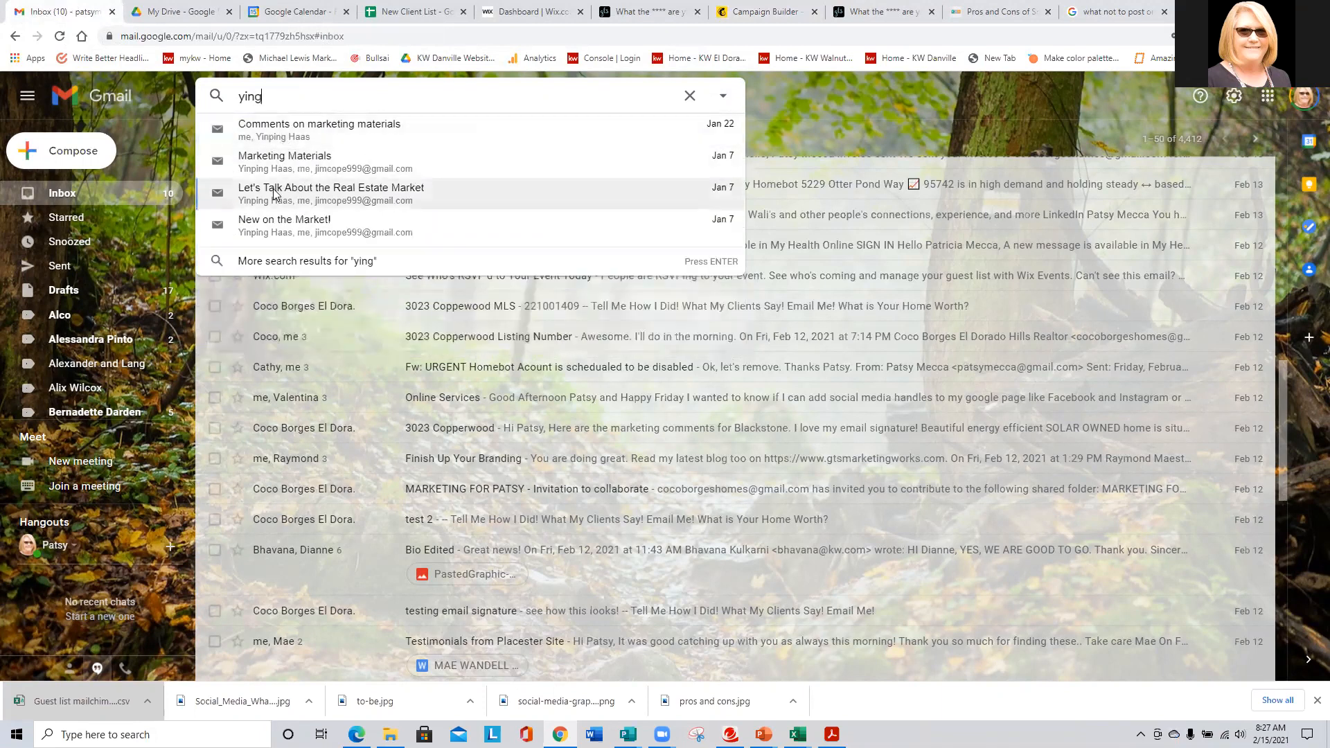
{"action": "left_click", "coordinate": [275, 191]}
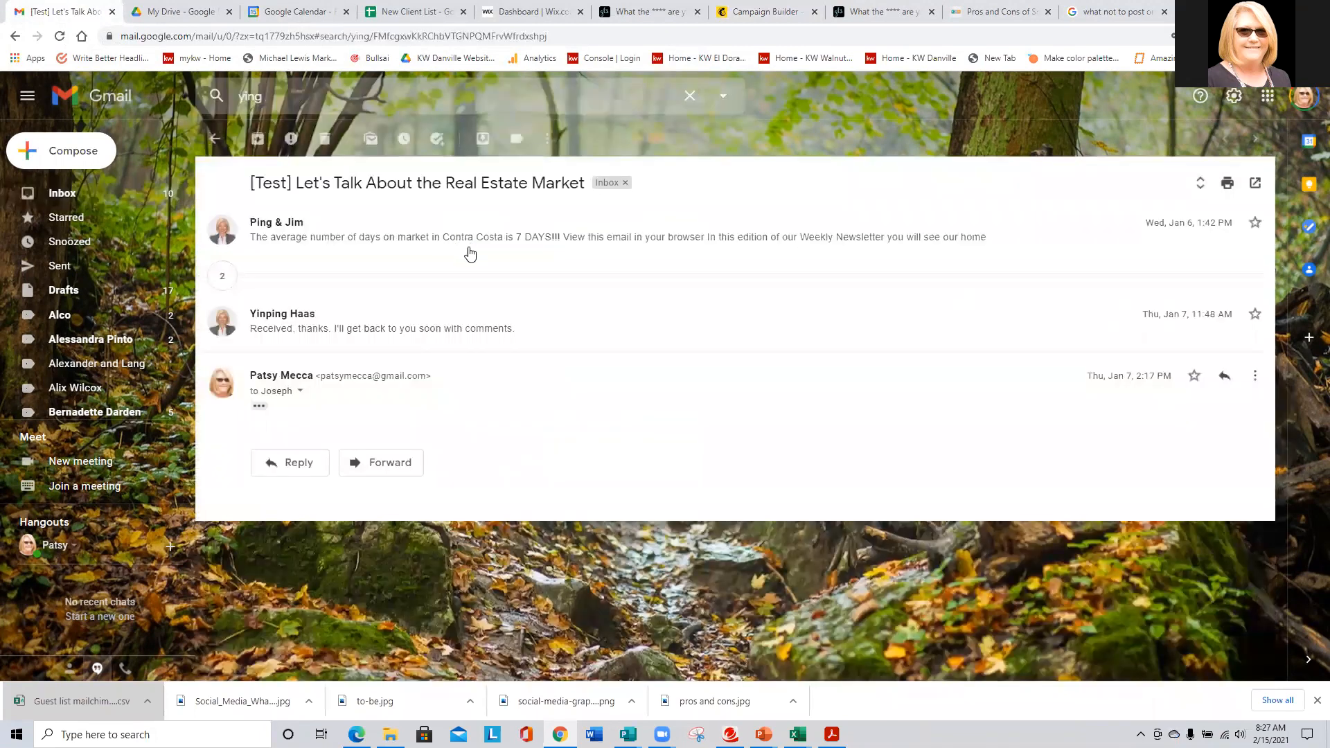
{"action": "left_click", "coordinate": [470, 255]}
- Scroll down the newsletter and follow its Alameda county market update link
{"action": "scroll", "coordinate": [475, 267], "scroll_direction": "down", "scroll_amount": 2}
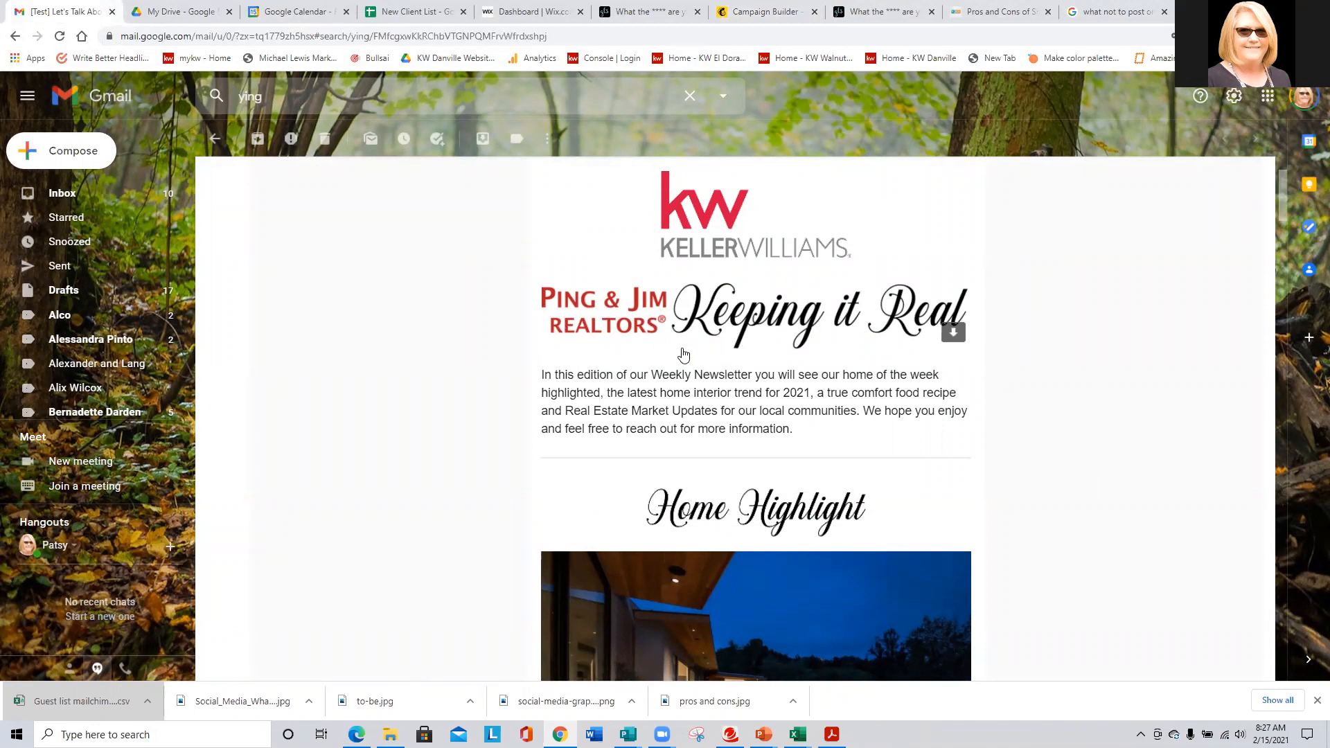
{"action": "scroll", "coordinate": [597, 363], "scroll_direction": "down", "scroll_amount": 2}
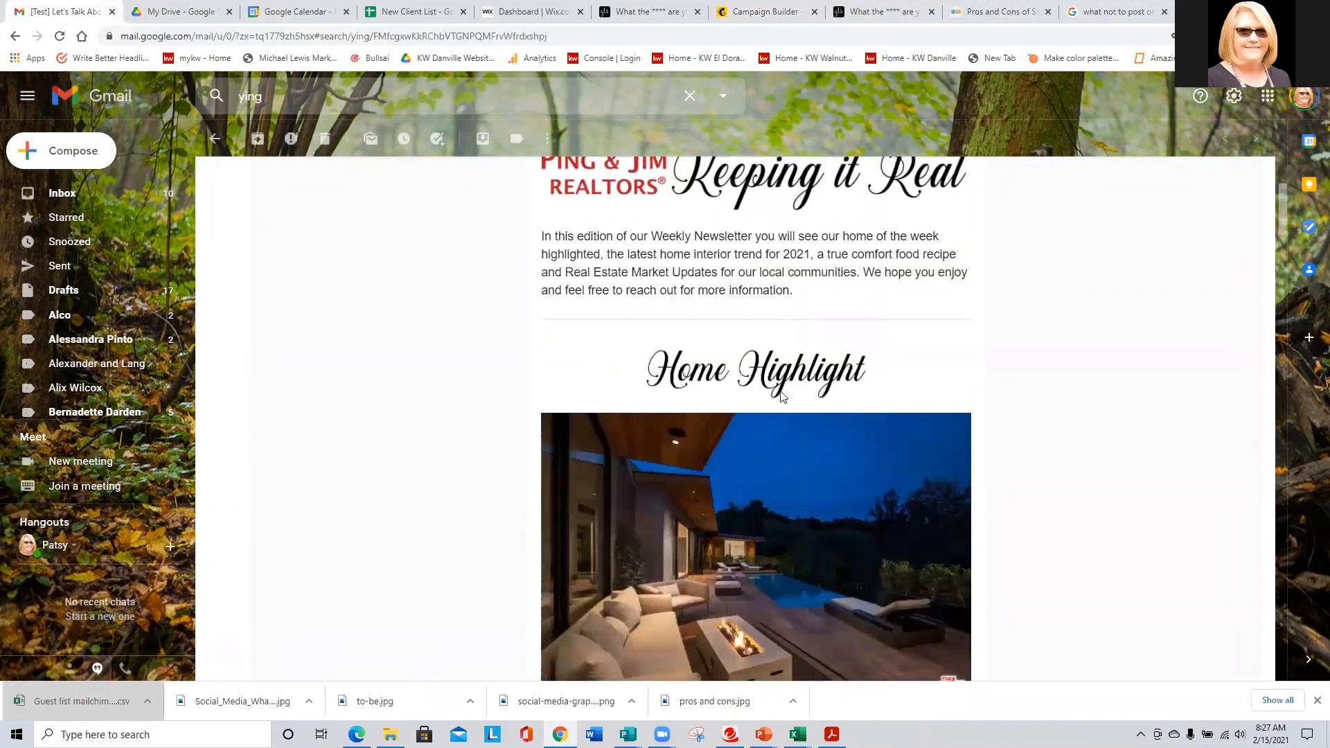
{"action": "scroll", "coordinate": [780, 391], "scroll_direction": "down", "scroll_amount": 2}
{"action": "scroll", "coordinate": [784, 397], "scroll_direction": "down", "scroll_amount": 10}
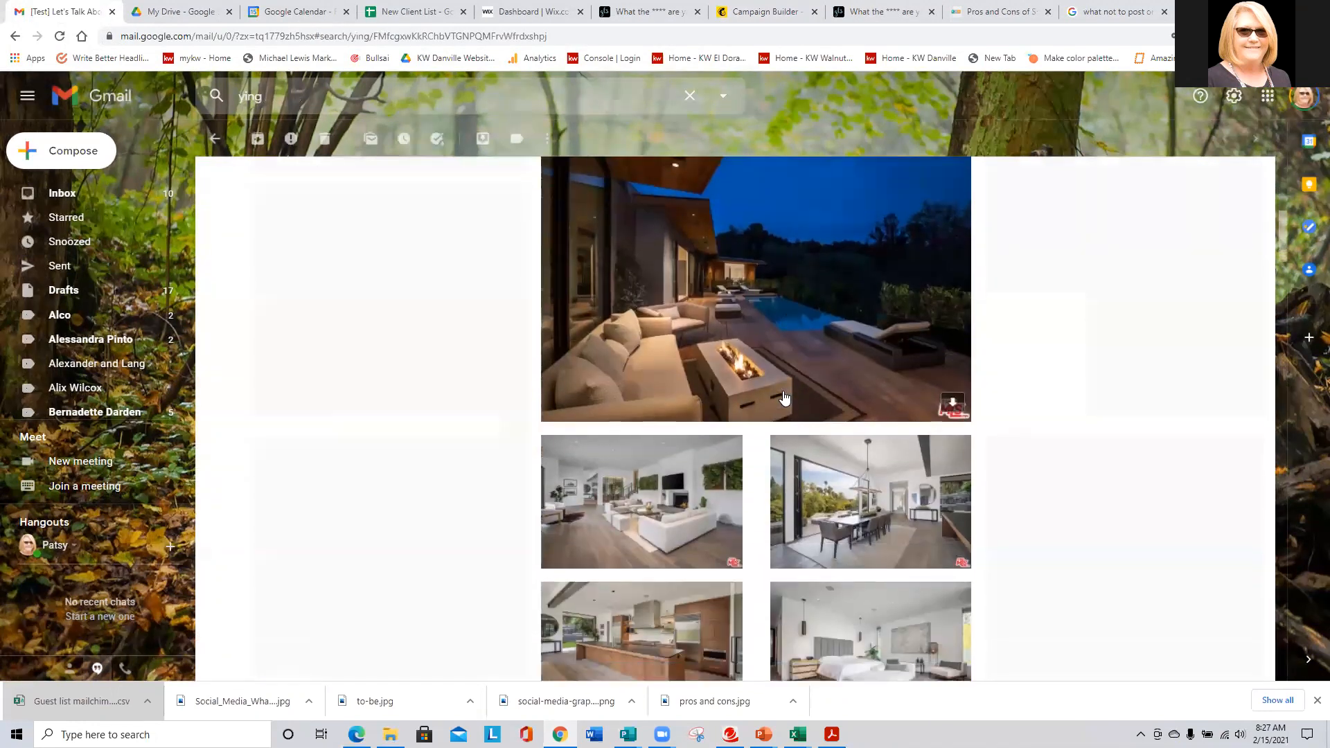
{"action": "scroll", "coordinate": [784, 397], "scroll_direction": "down", "scroll_amount": 1}
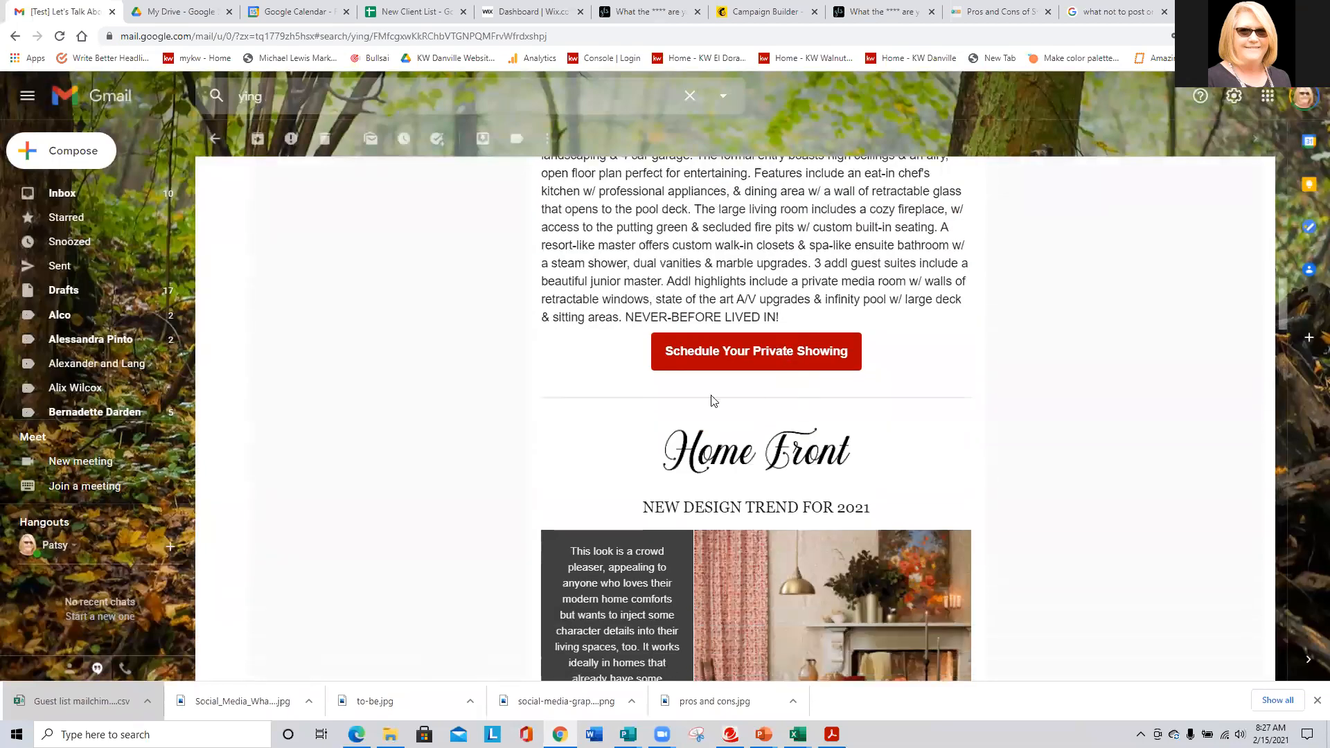
{"action": "scroll", "coordinate": [378, 344], "scroll_direction": "down", "scroll_amount": 4}
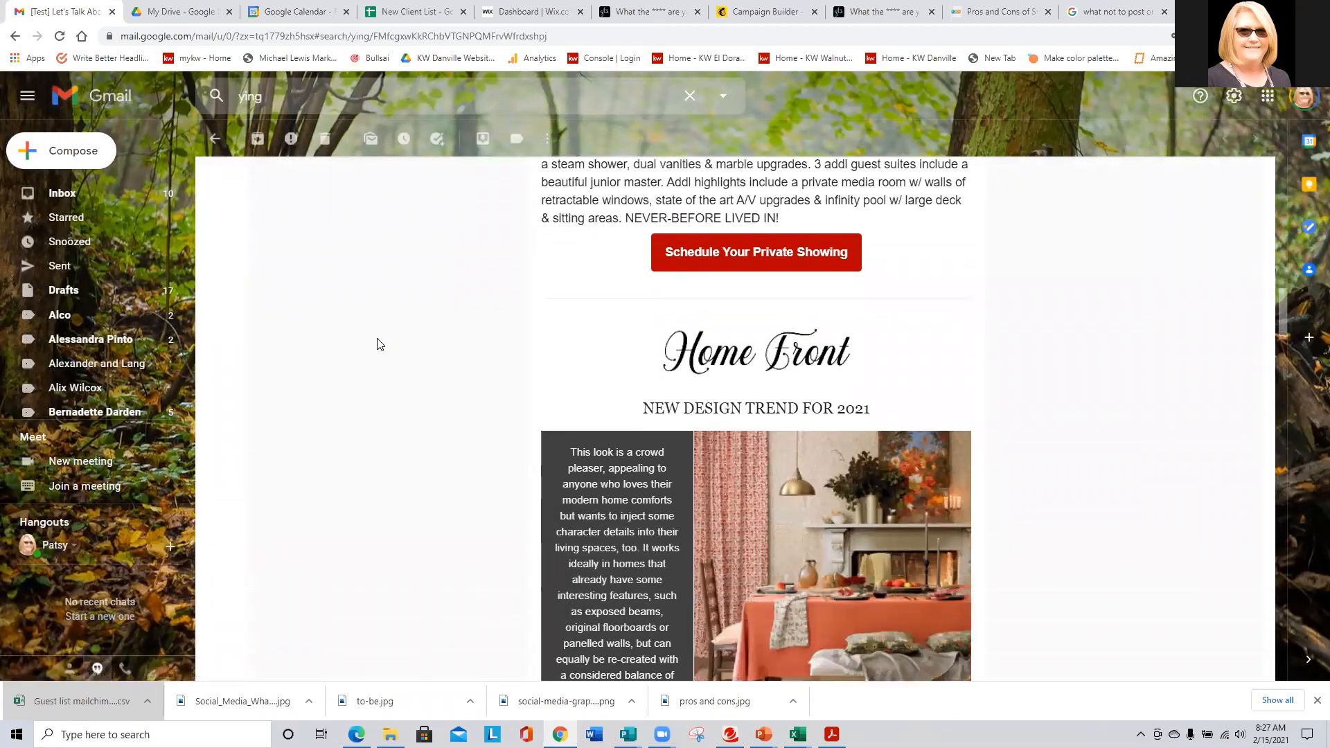
{"action": "scroll", "coordinate": [381, 346], "scroll_direction": "up", "scroll_amount": 1}
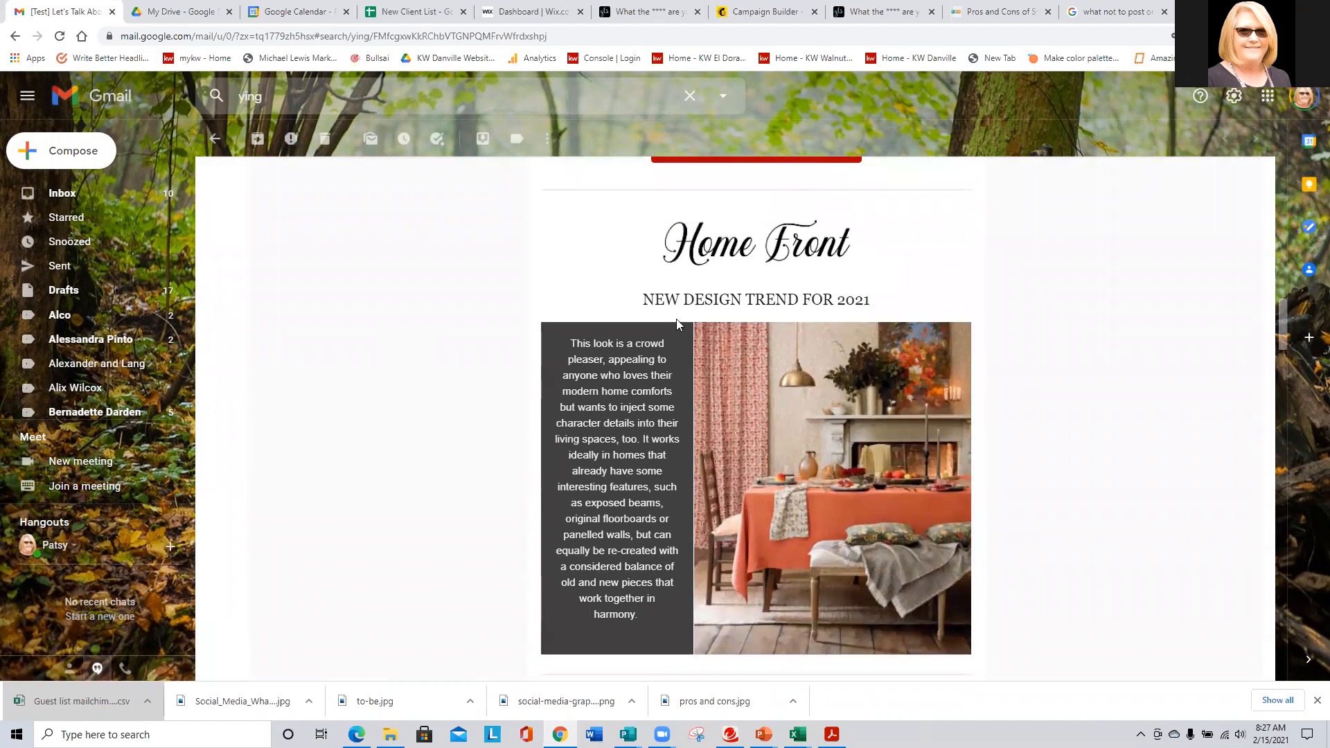
{"action": "scroll", "coordinate": [867, 421], "scroll_direction": "down", "scroll_amount": 4}
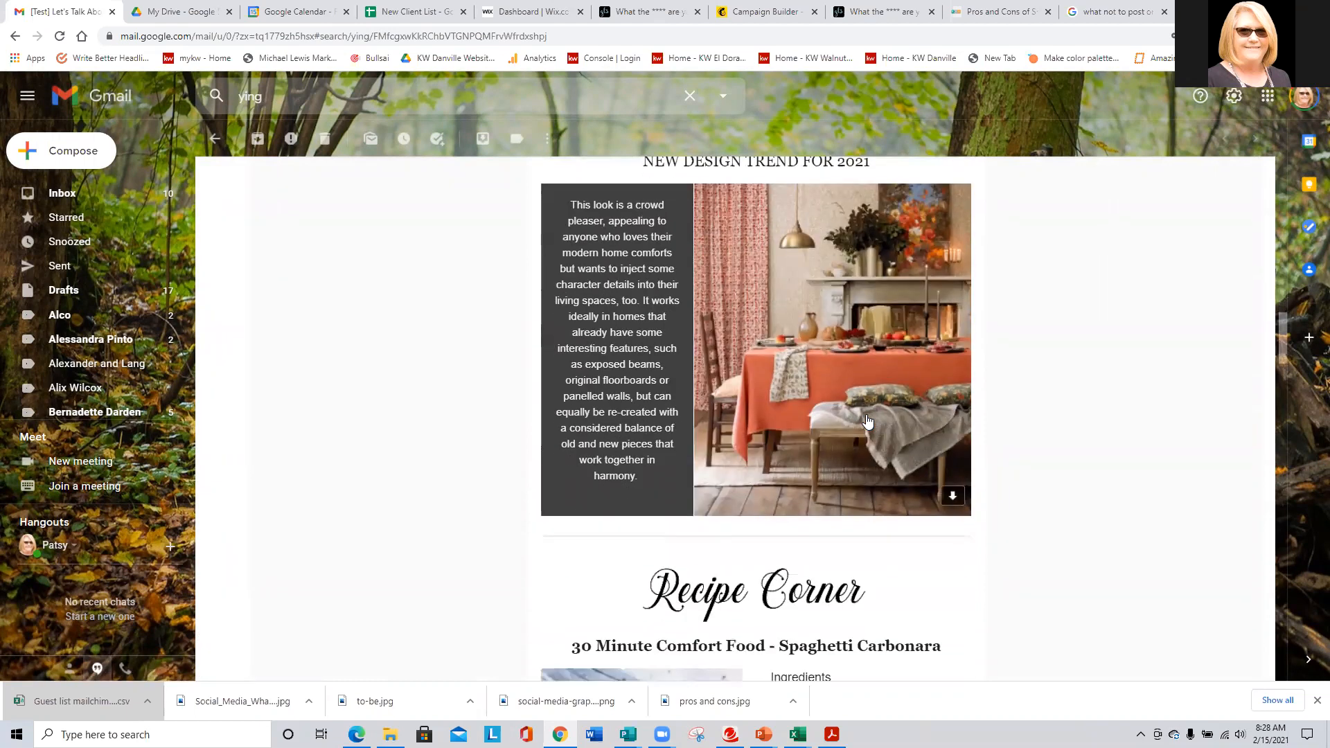
{"action": "scroll", "coordinate": [867, 421], "scroll_direction": "down", "scroll_amount": 1}
{"action": "scroll", "coordinate": [739, 426], "scroll_direction": "down", "scroll_amount": 1}
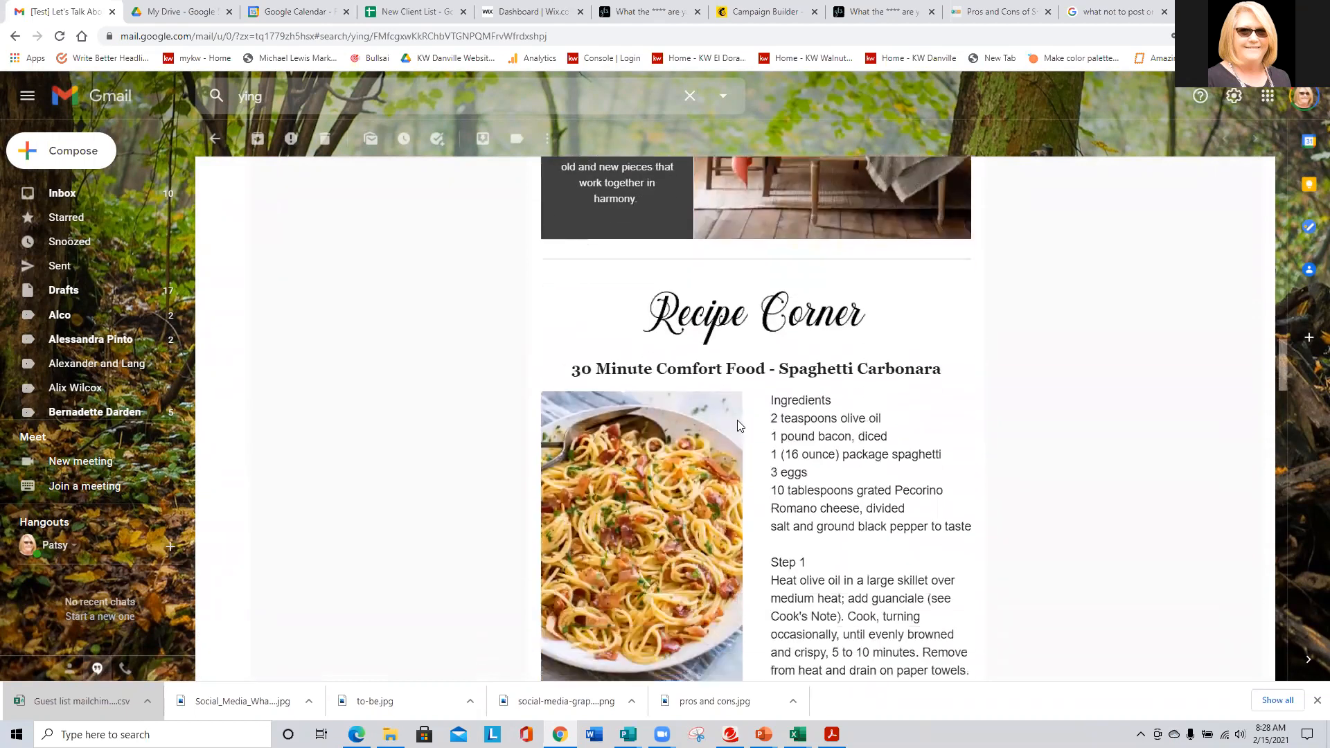
{"action": "scroll", "coordinate": [901, 514], "scroll_direction": "down", "scroll_amount": 9}
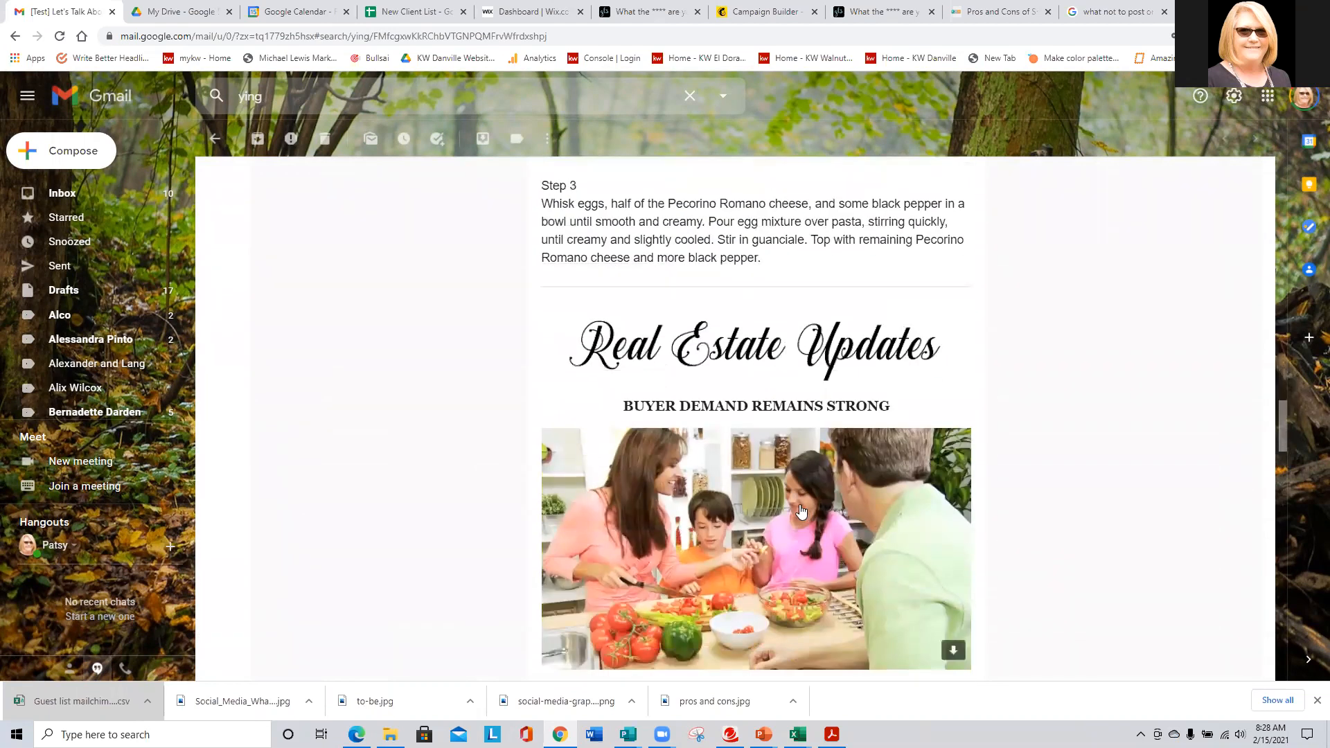
{"action": "scroll", "coordinate": [774, 367], "scroll_direction": "down", "scroll_amount": 5}
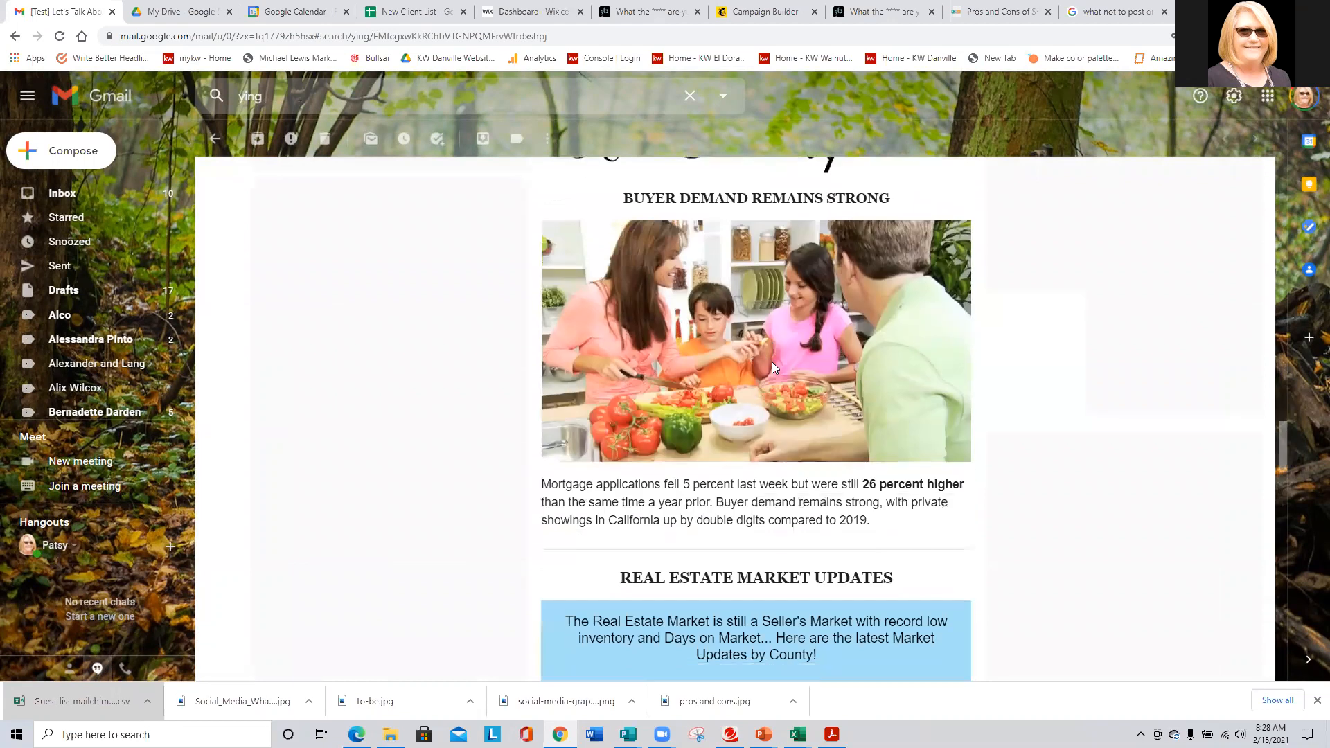
{"action": "scroll", "coordinate": [810, 470], "scroll_direction": "down", "scroll_amount": 1}
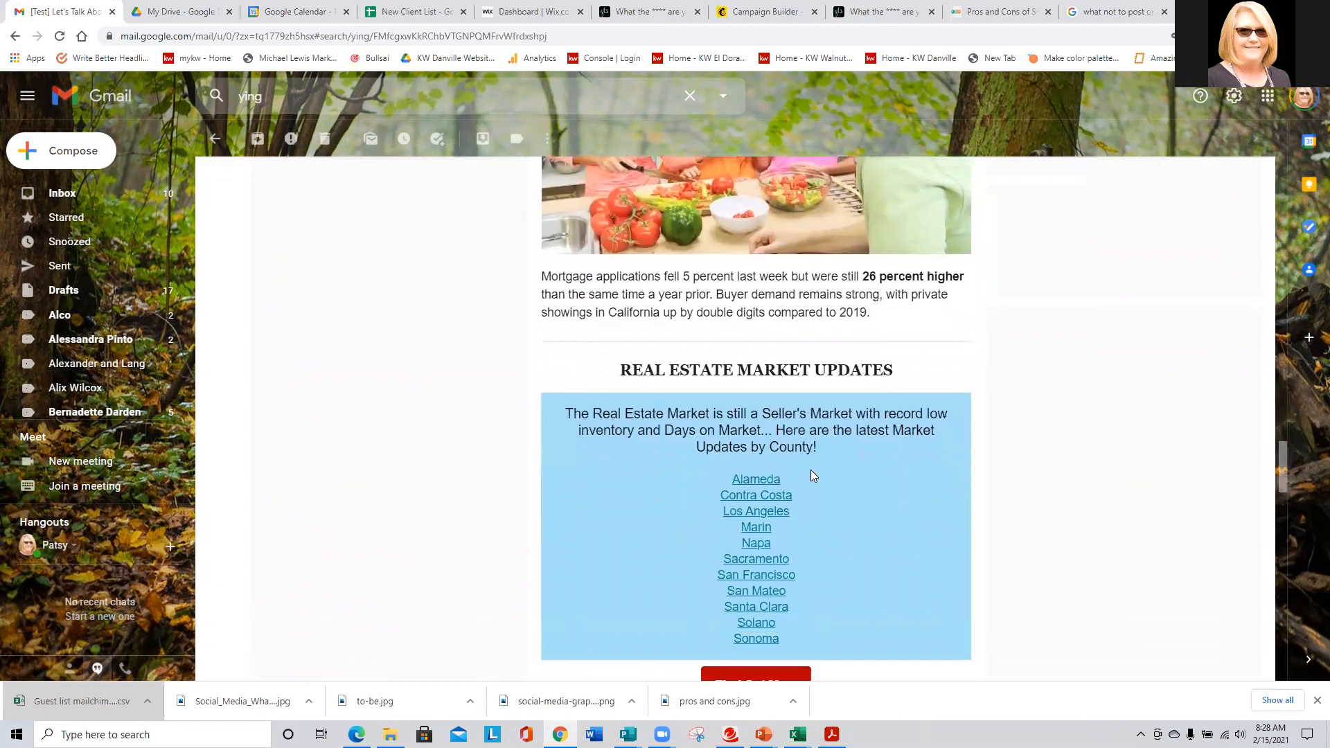
{"action": "left_click", "coordinate": [756, 482]}
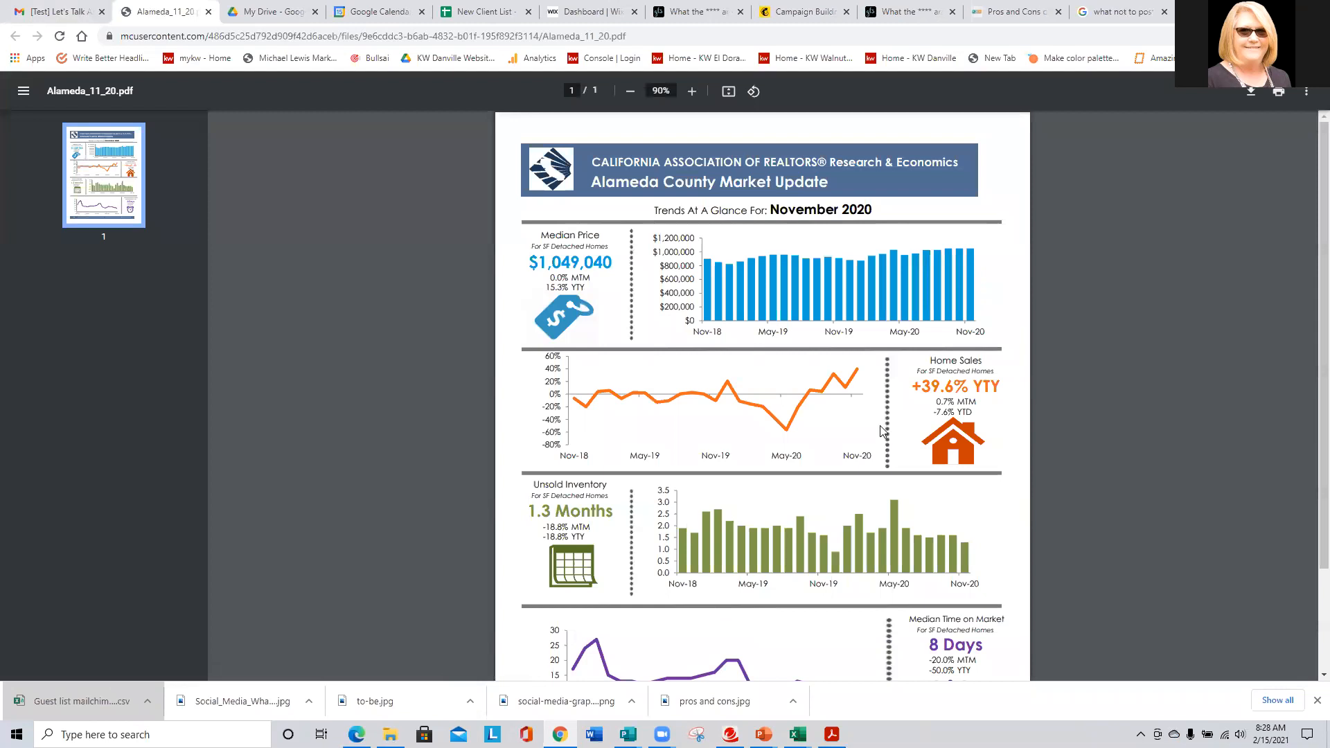
- Look over the Alameda_11_20.pdf market report, then go back to the Gmail email tab
{"action": "scroll", "coordinate": [637, 320], "scroll_direction": "down", "scroll_amount": 3}
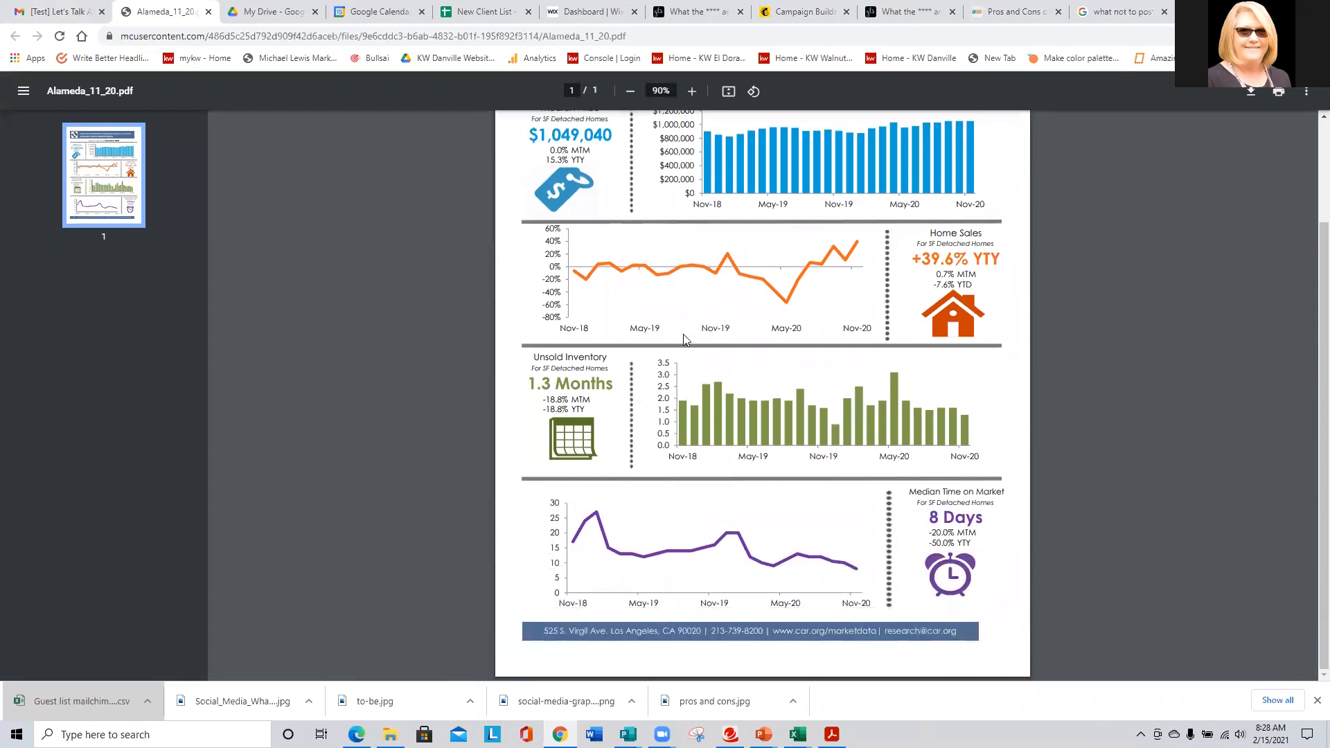
{"action": "scroll", "coordinate": [682, 335], "scroll_direction": "up", "scroll_amount": 3}
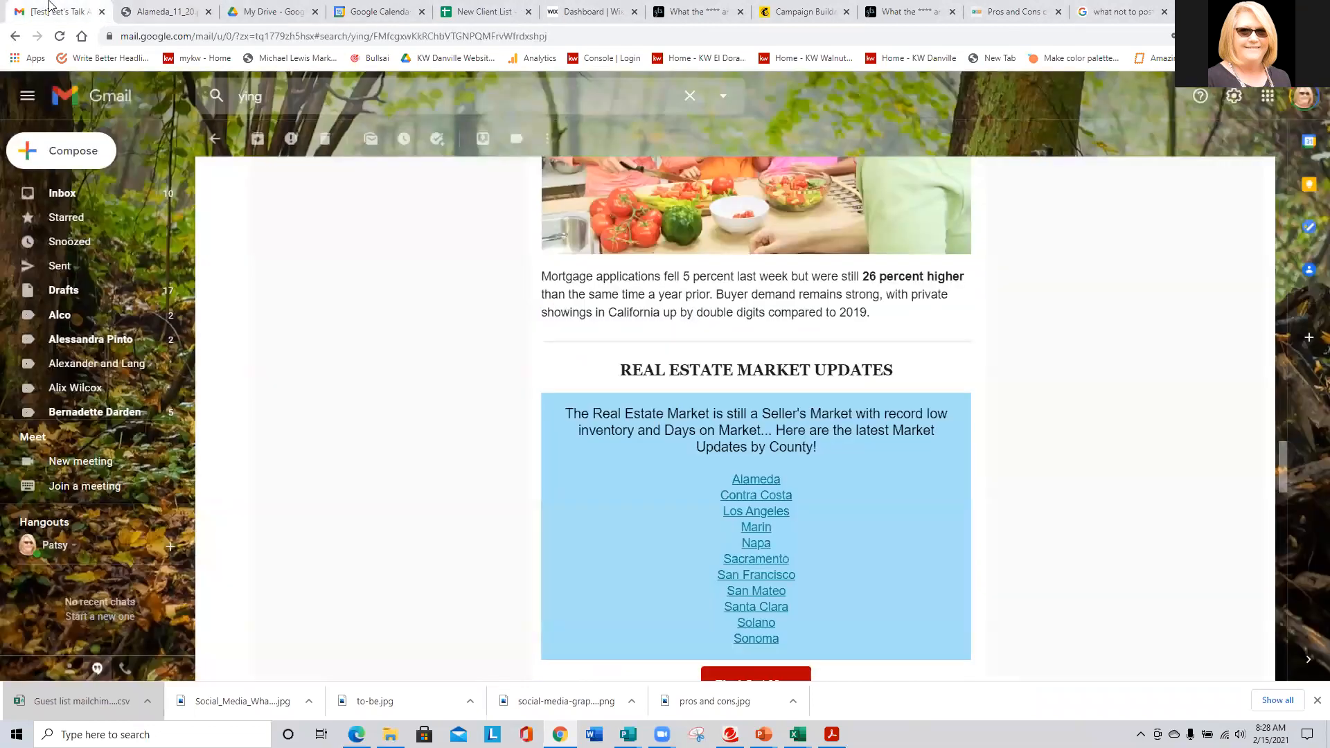
{"action": "left_click", "coordinate": [58, 11]}
- Scroll through the real estate newsletter email once more
{"action": "scroll", "coordinate": [587, 339], "scroll_direction": "down", "scroll_amount": 6}
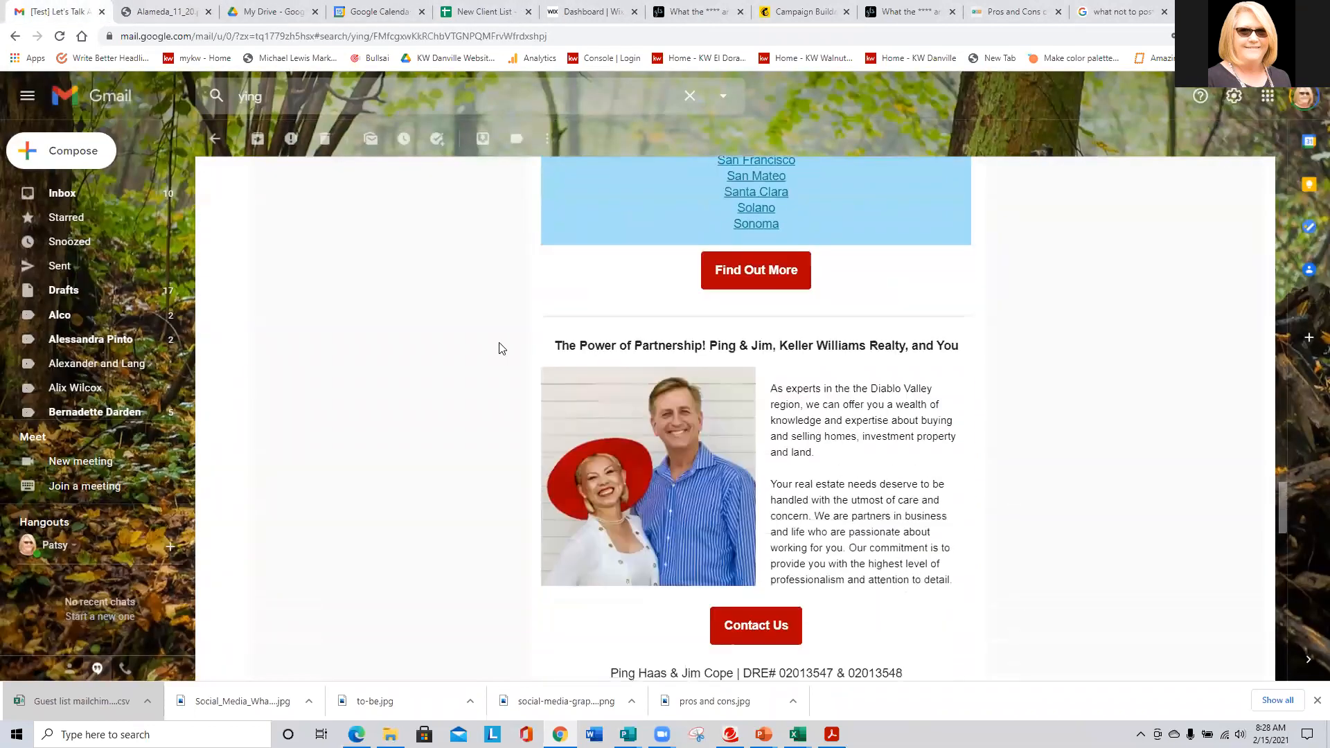
{"action": "scroll", "coordinate": [466, 352], "scroll_direction": "down", "scroll_amount": 4}
{"action": "scroll", "coordinate": [466, 351], "scroll_direction": "up", "scroll_amount": 10}
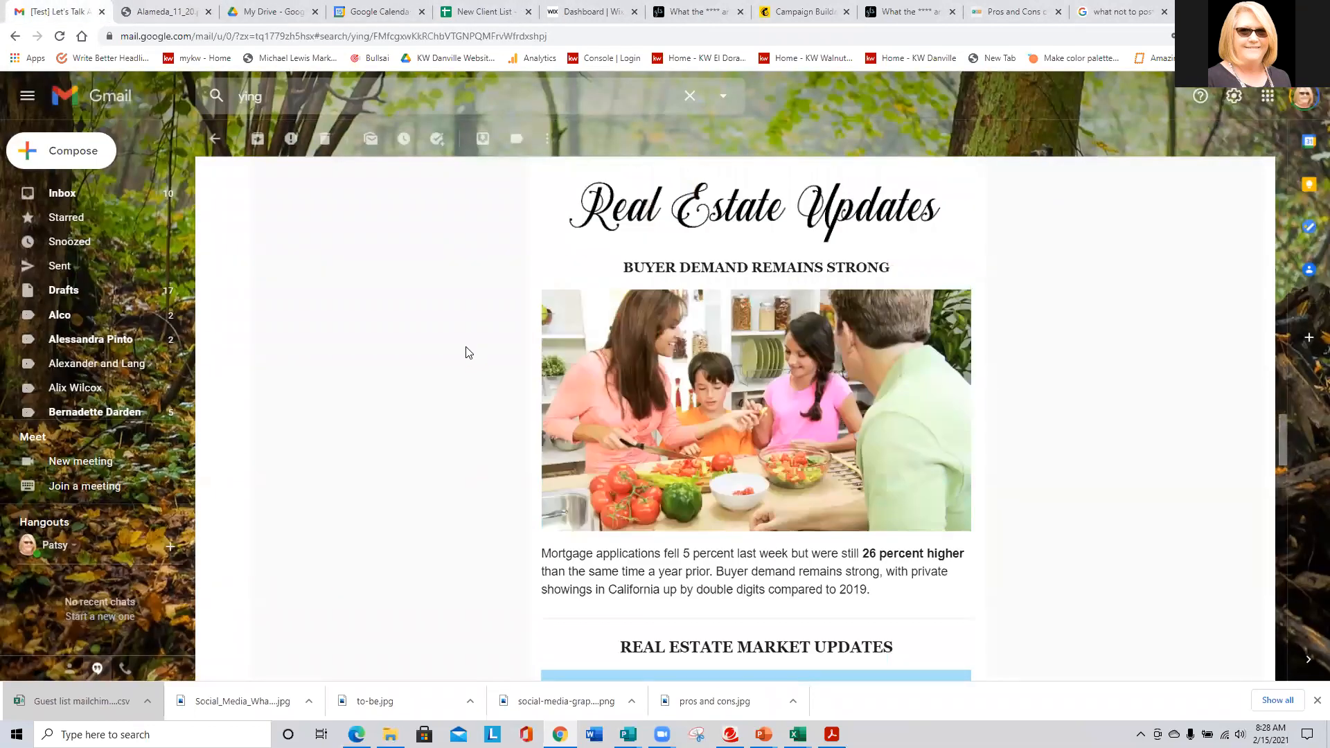
{"action": "scroll", "coordinate": [466, 352], "scroll_direction": "up", "scroll_amount": 10}
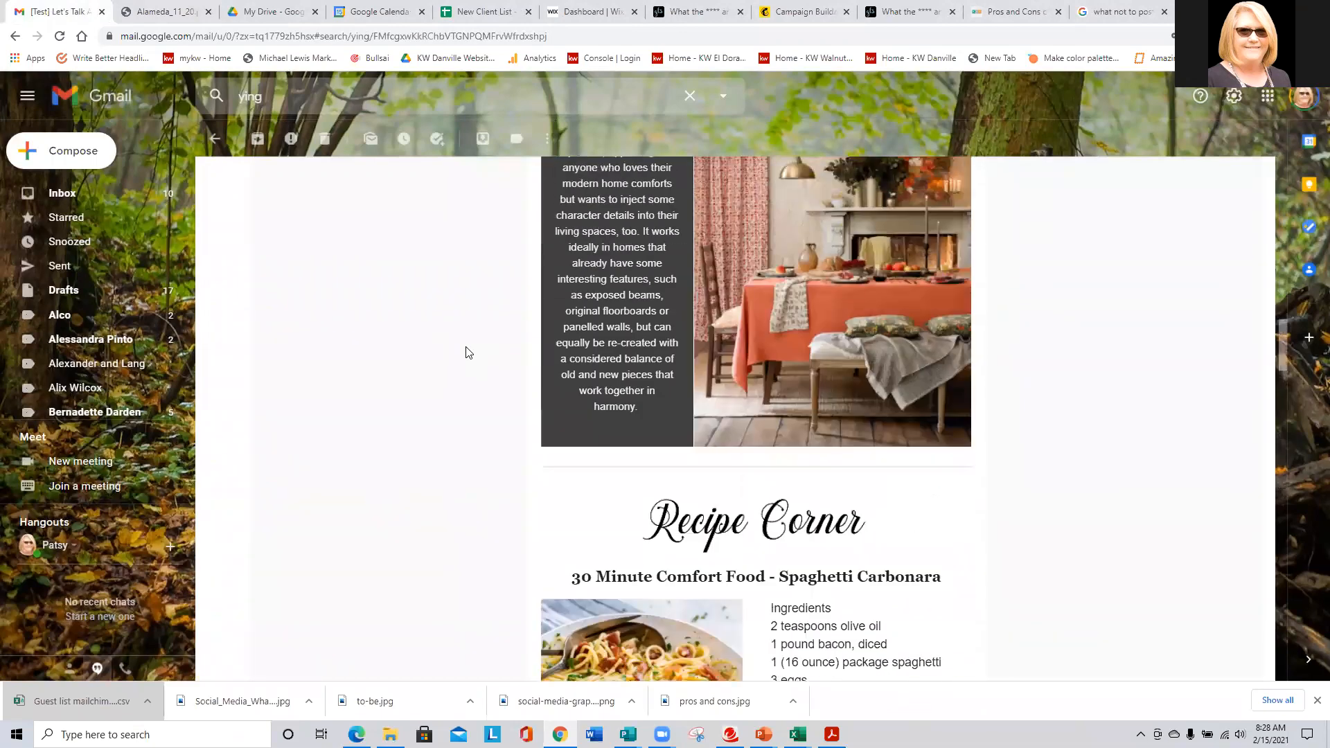
{"action": "scroll", "coordinate": [466, 351], "scroll_direction": "up", "scroll_amount": 9}
{"action": "scroll", "coordinate": [466, 352], "scroll_direction": "down", "scroll_amount": 14}
{"action": "scroll", "coordinate": [466, 353], "scroll_direction": "down", "scroll_amount": 20}
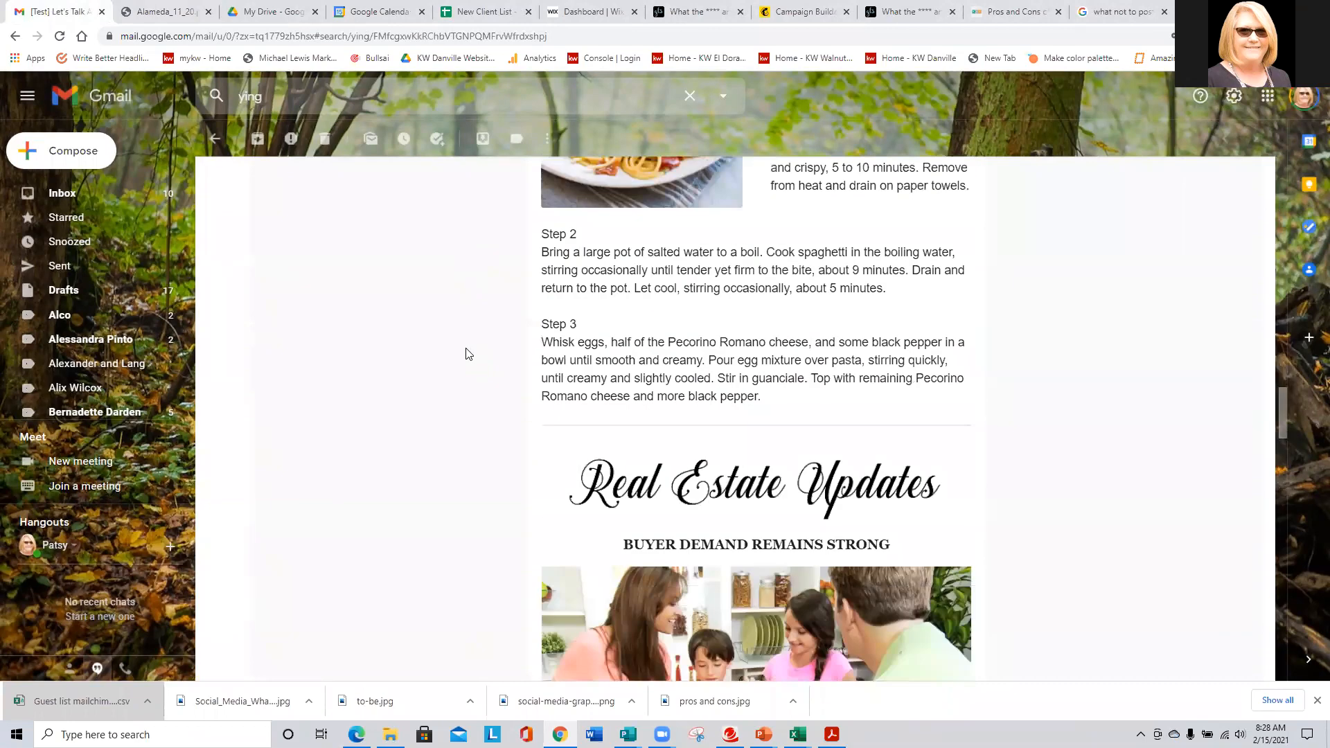
{"action": "scroll", "coordinate": [466, 355], "scroll_direction": "down", "scroll_amount": 5}
{"action": "scroll", "coordinate": [466, 355], "scroll_direction": "up", "scroll_amount": 15}
{"action": "scroll", "coordinate": [466, 355], "scroll_direction": "up", "scroll_amount": 7}
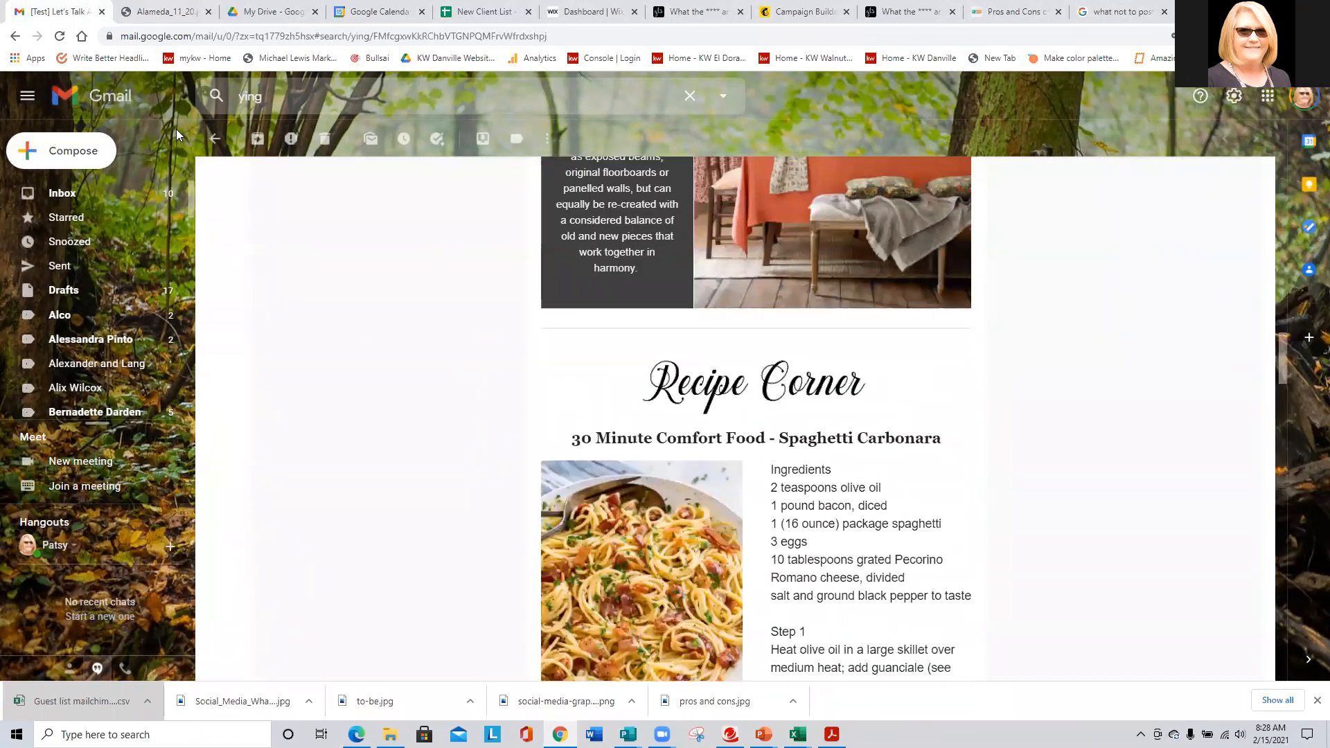
- Go back to the inbox, search for the contact, and reopen the [Test] Real Estate Market thread
{"action": "left_click", "coordinate": [214, 138]}
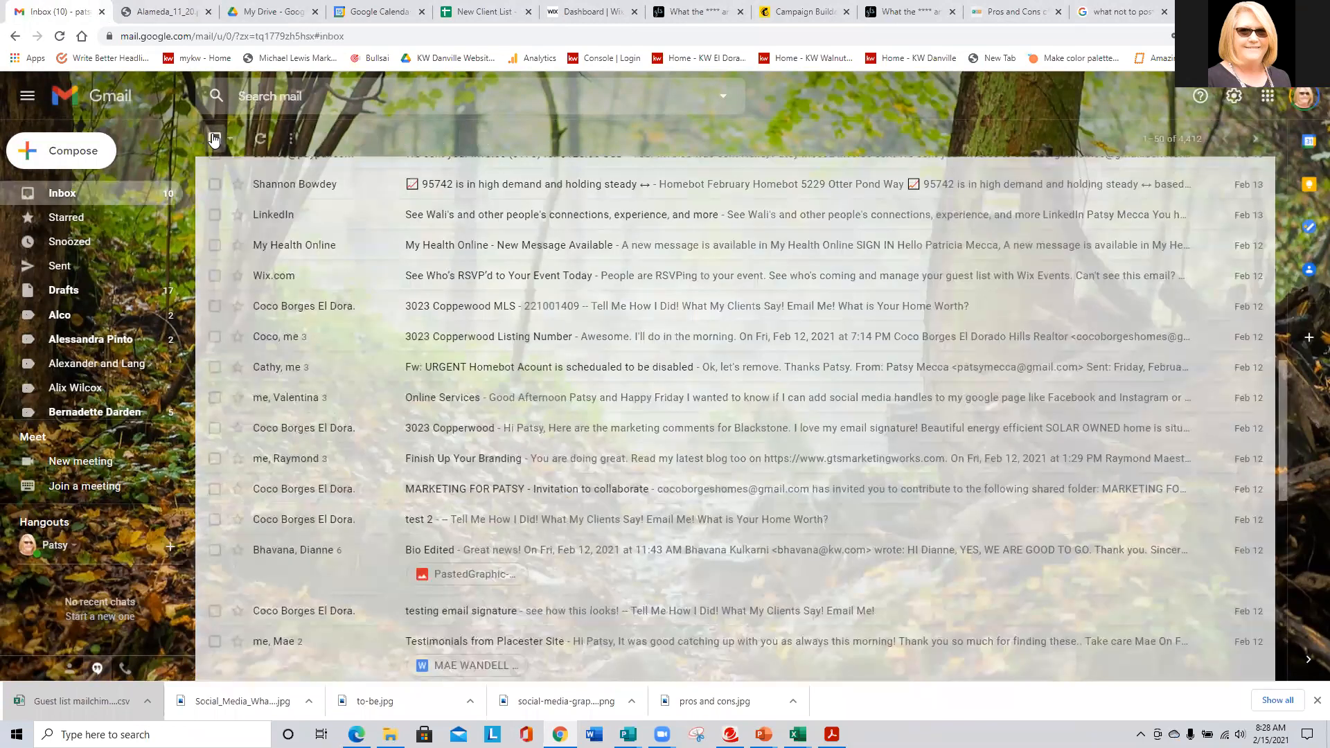
{"action": "left_click", "coordinate": [291, 94]}
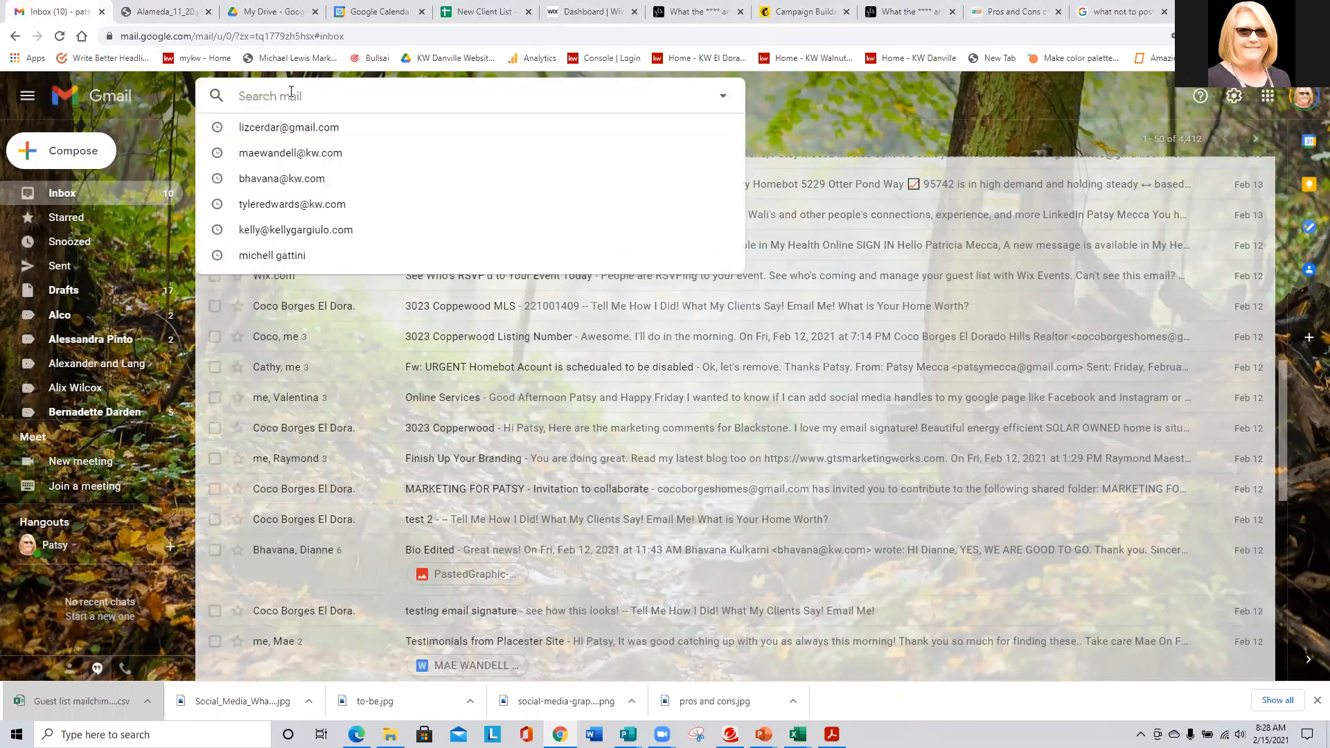
{"action": "type", "text": "yin"}
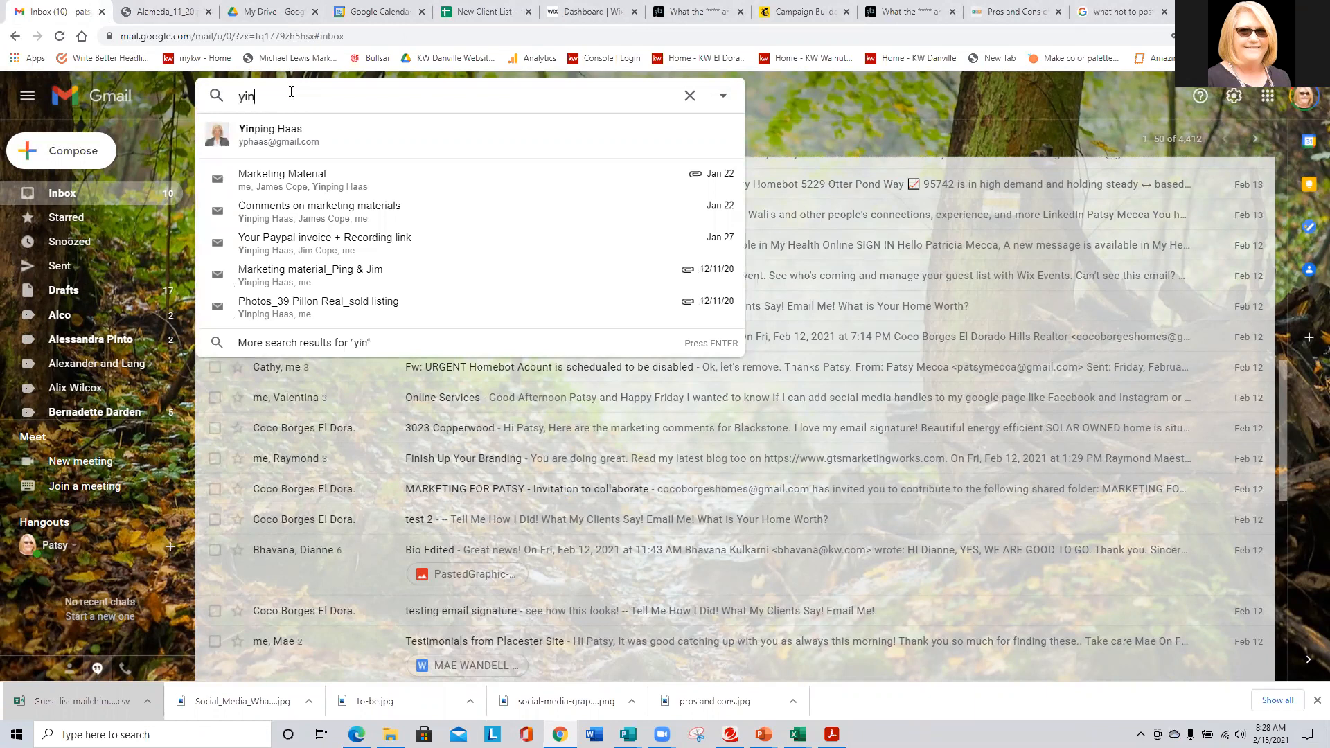
{"action": "type", "text": "g"}
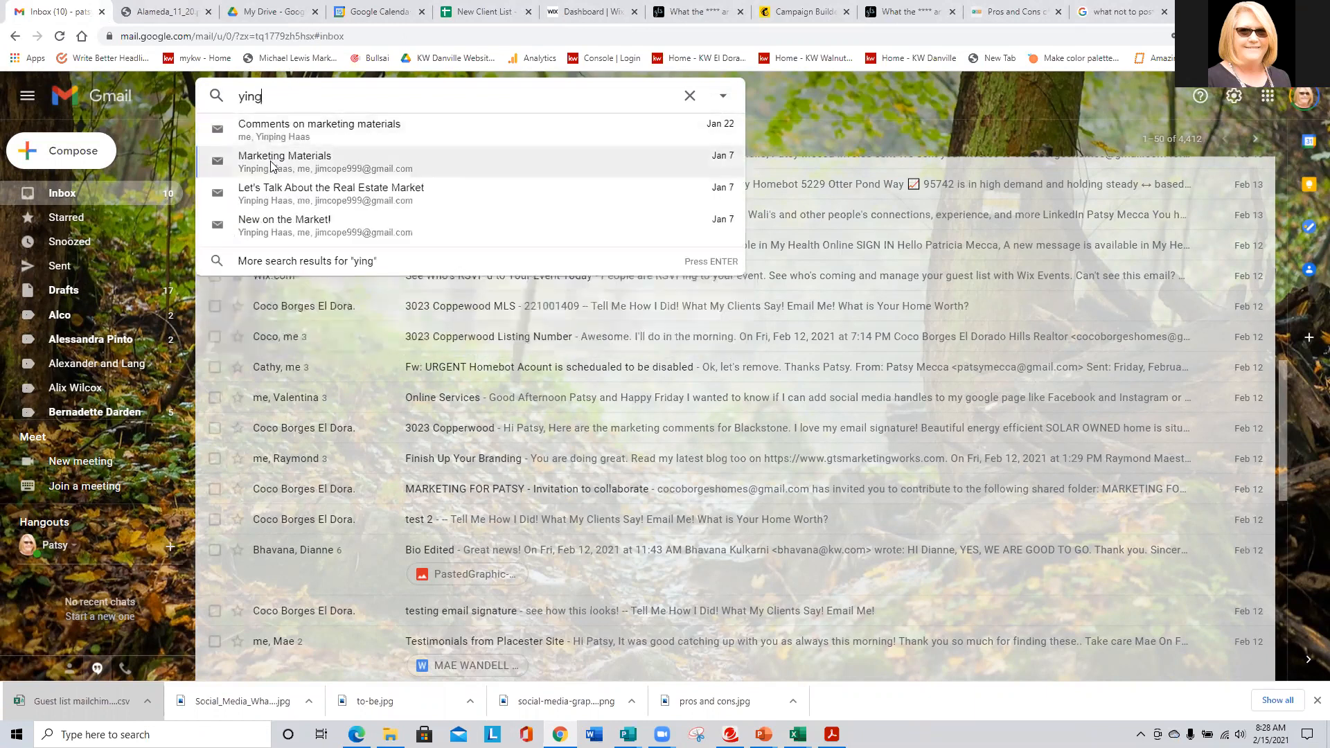
{"action": "left_click", "coordinate": [350, 186]}
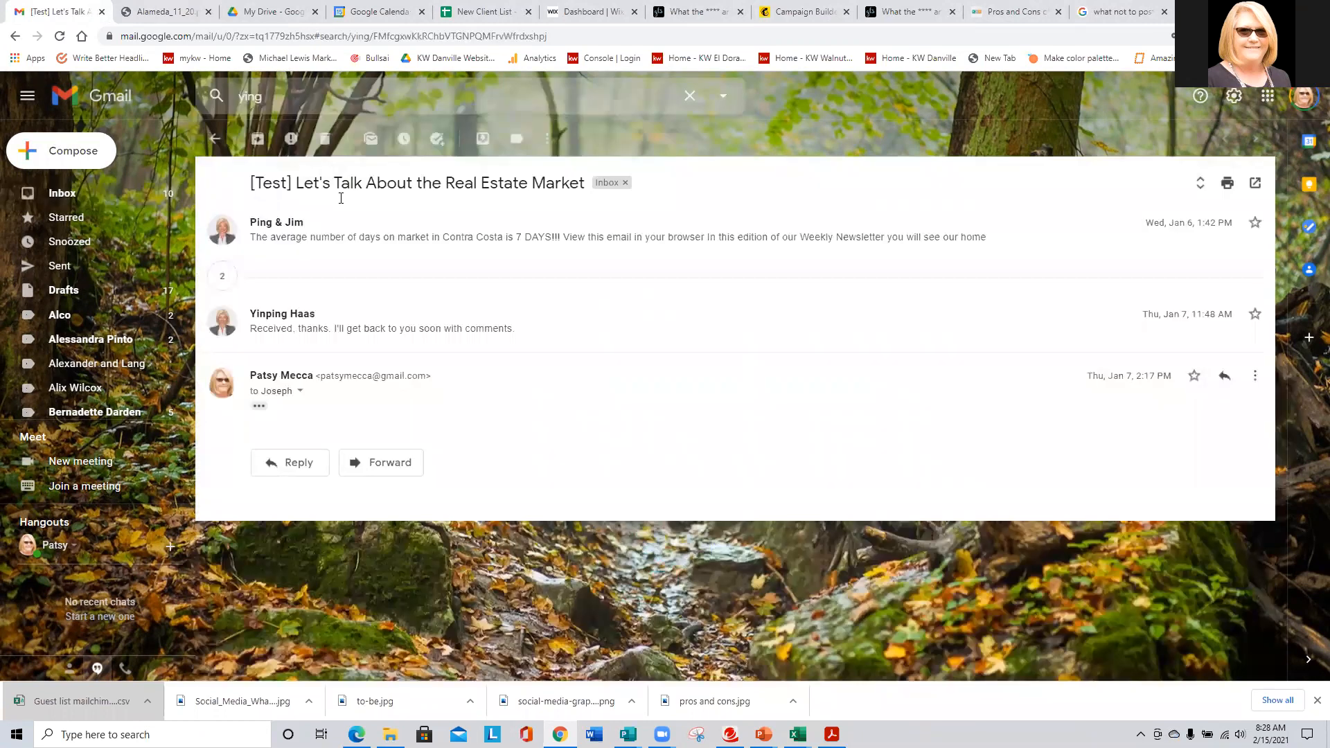
- Expand the collapsed, 4:18 PM and 1:52 PM messages and show the trimmed newsletter content
{"action": "left_click", "coordinate": [319, 278]}
{"action": "left_click", "coordinate": [302, 380]}
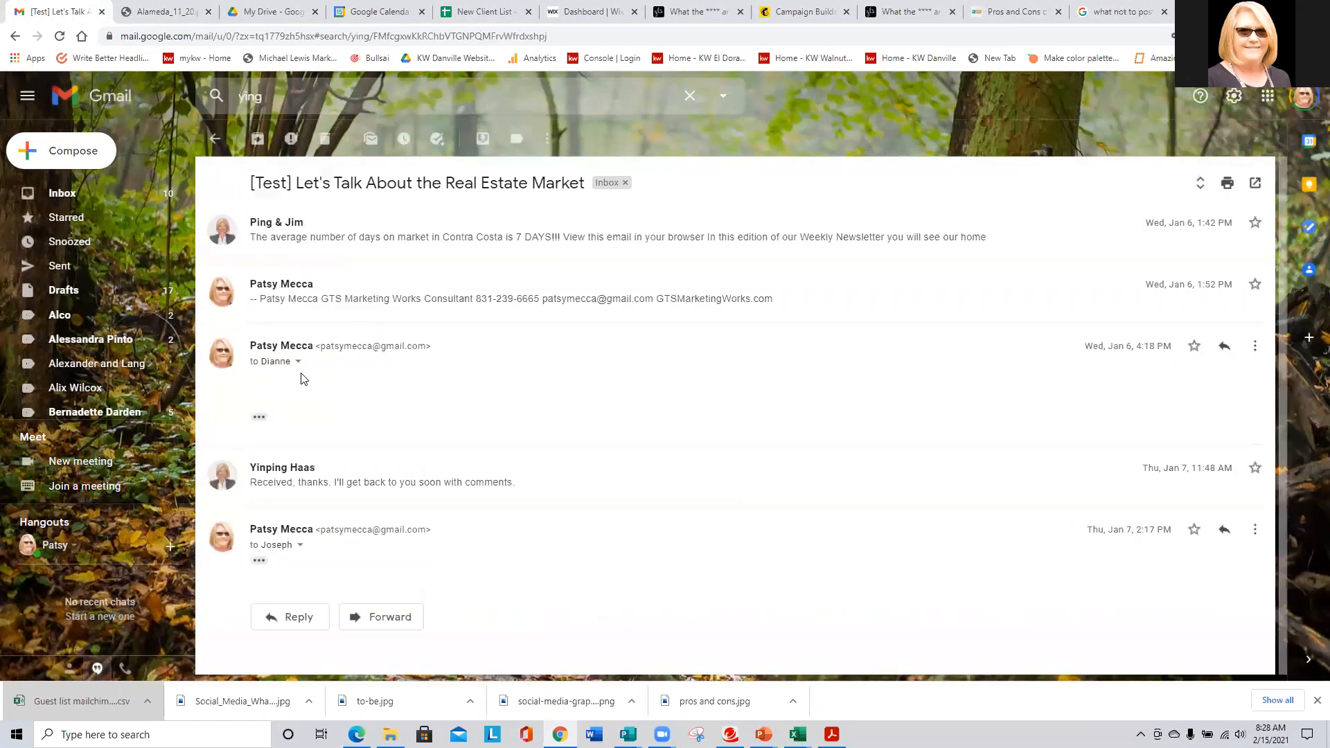
{"action": "left_click", "coordinate": [292, 317]}
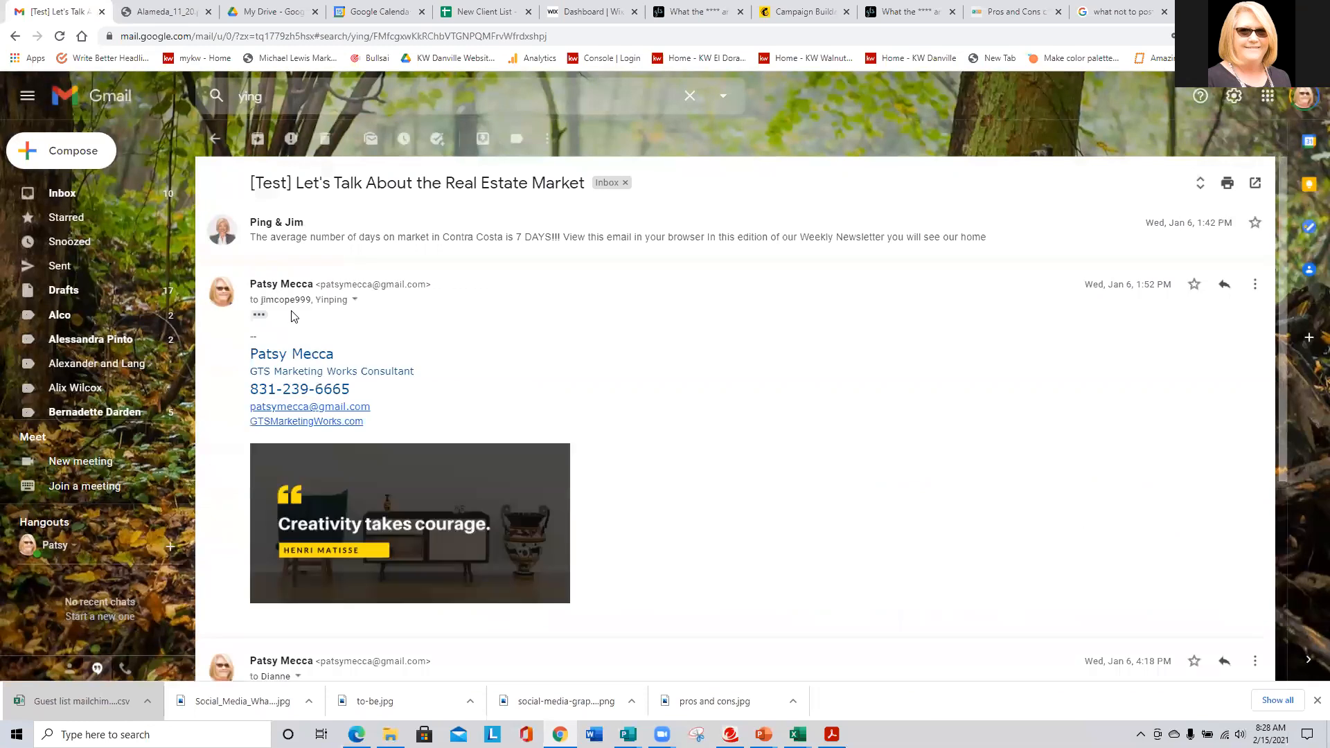
{"action": "scroll", "coordinate": [298, 335], "scroll_direction": "down", "scroll_amount": 5}
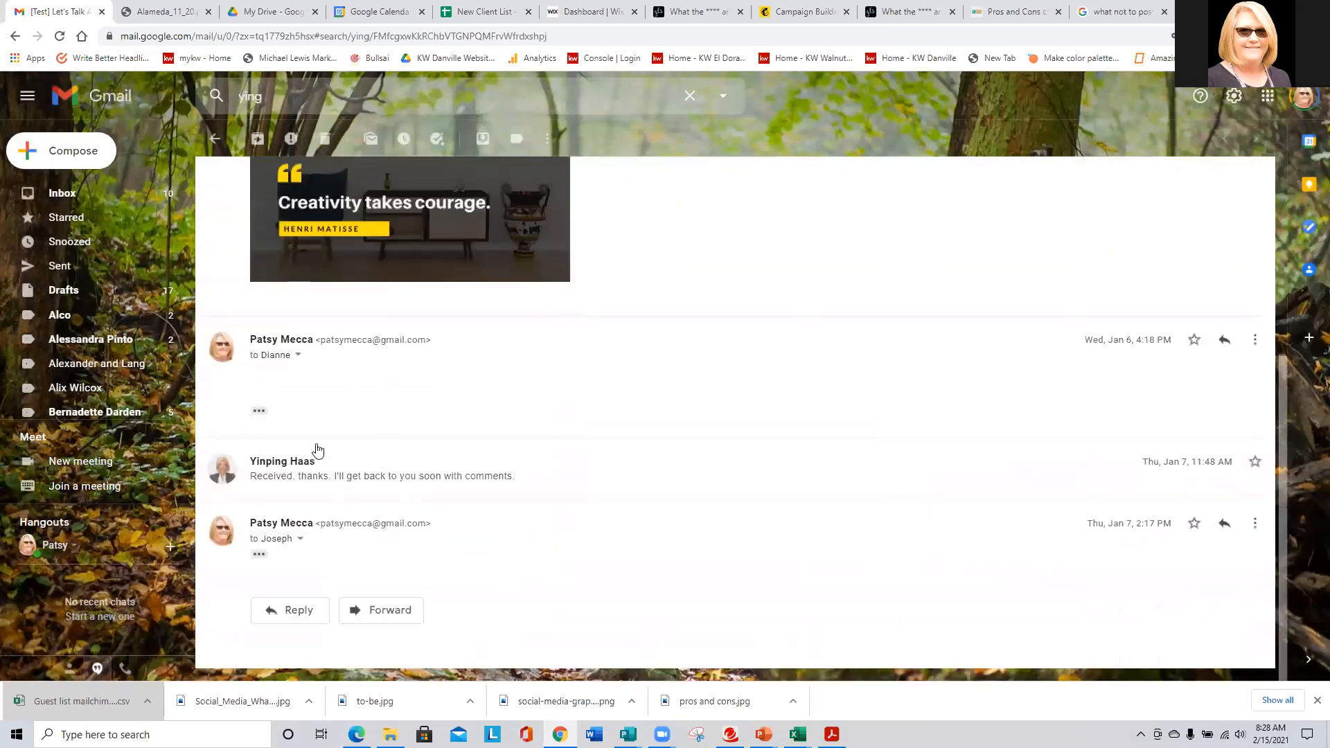
{"action": "left_click", "coordinate": [258, 412]}
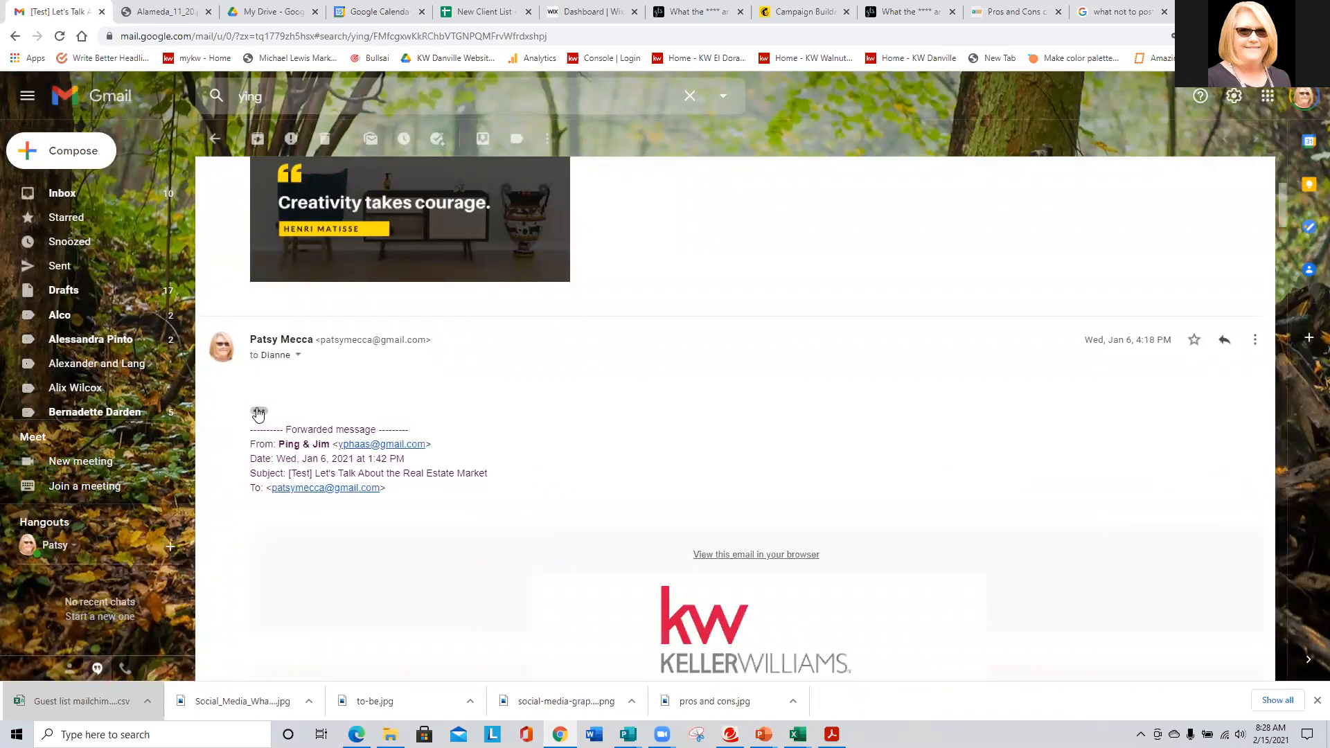
- Scroll the forwarded Weekly Newsletter down to its market updates, then return to the Mailchimp draft
{"action": "scroll", "coordinate": [670, 444], "scroll_direction": "down", "scroll_amount": 15}
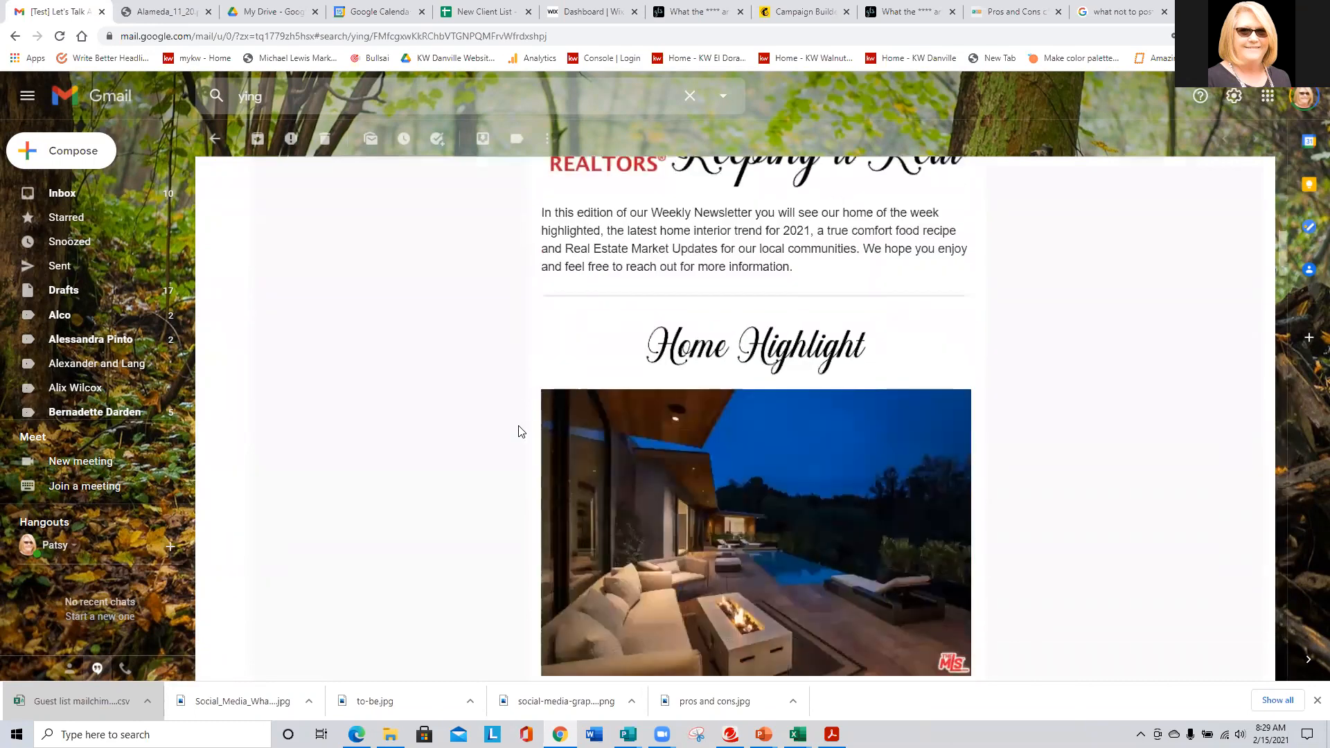
{"action": "scroll", "coordinate": [520, 427], "scroll_direction": "down", "scroll_amount": 15}
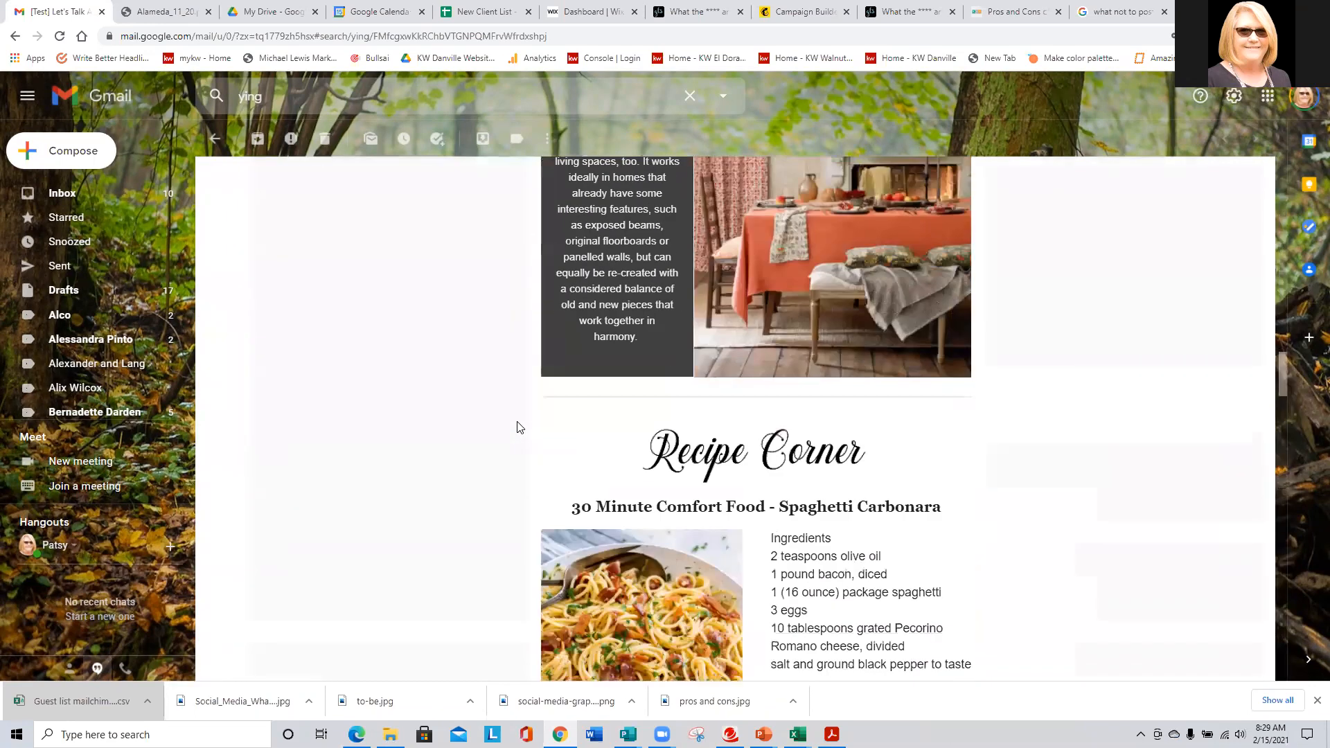
{"action": "scroll", "coordinate": [520, 426], "scroll_direction": "down", "scroll_amount": 10}
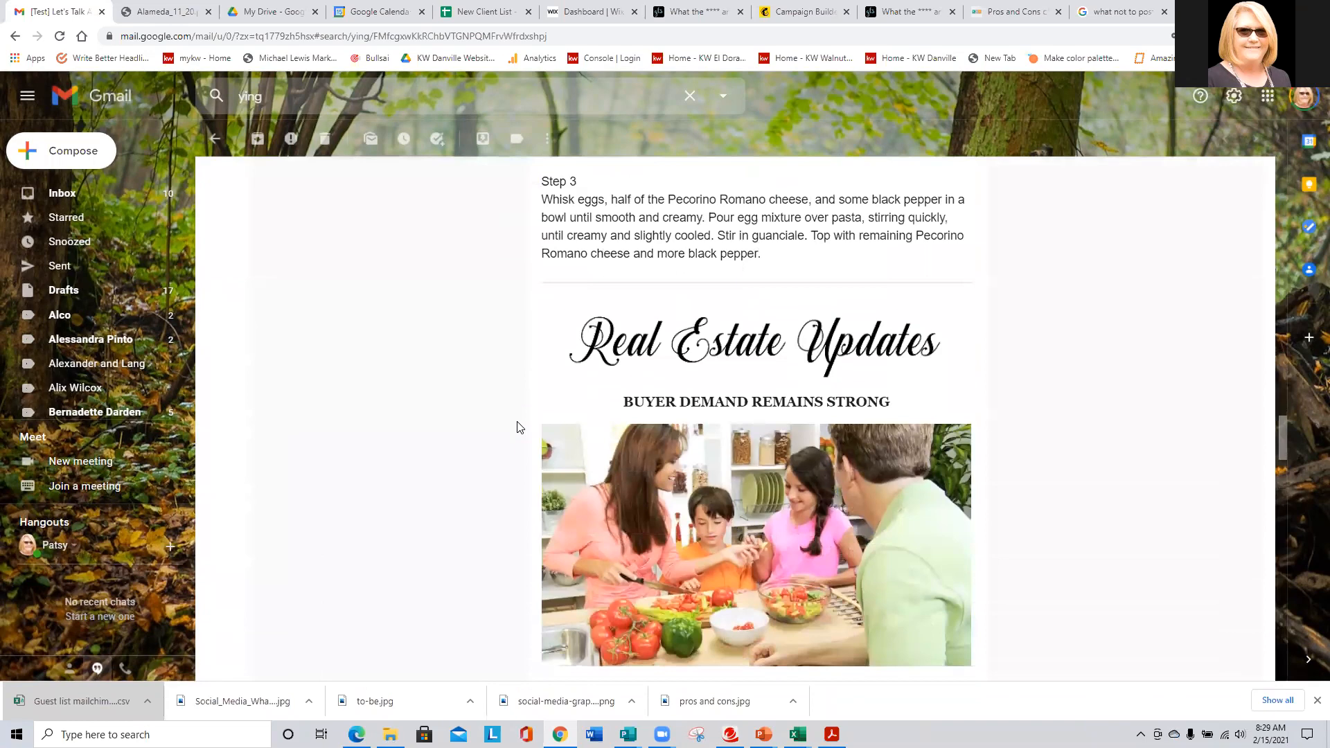
{"action": "scroll", "coordinate": [520, 427], "scroll_direction": "down", "scroll_amount": 10}
{"action": "scroll", "coordinate": [522, 421], "scroll_direction": "up", "scroll_amount": 10}
{"action": "scroll", "coordinate": [523, 422], "scroll_direction": "up", "scroll_amount": 20}
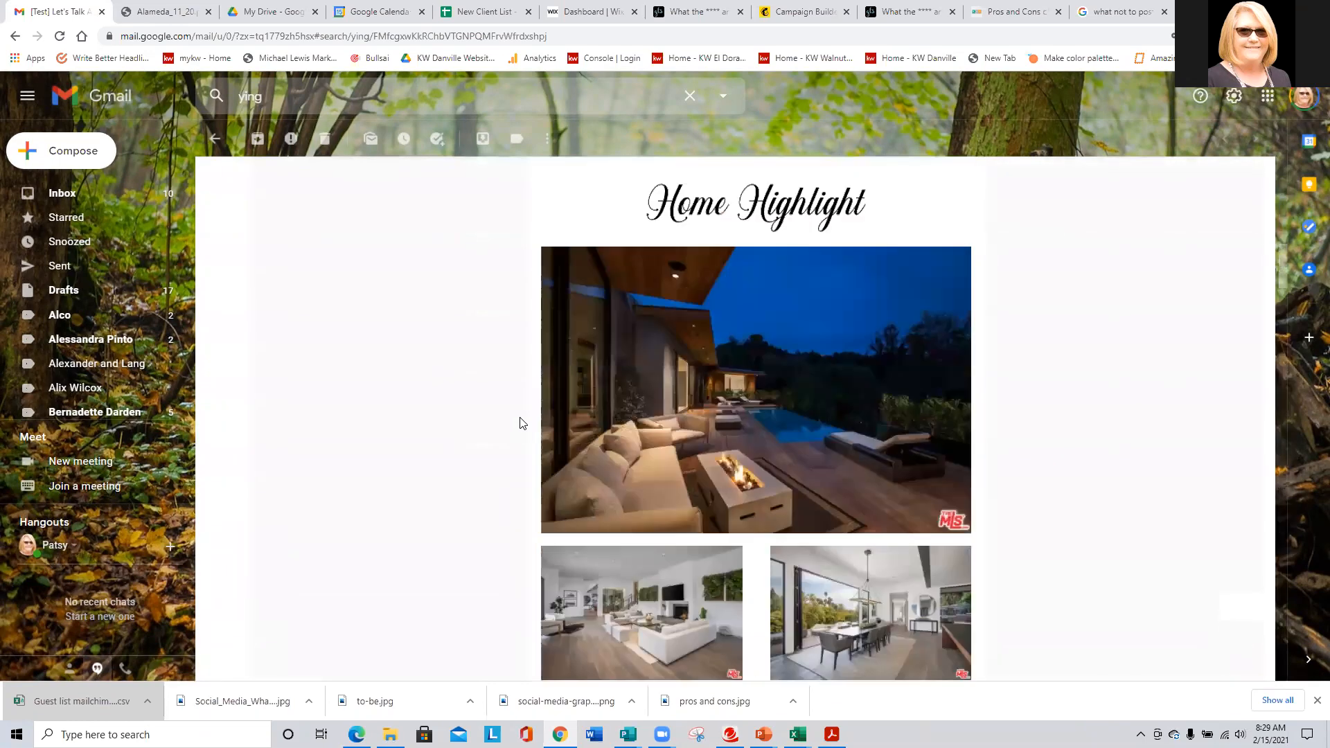
{"action": "scroll", "coordinate": [522, 421], "scroll_direction": "up", "scroll_amount": 6}
{"action": "scroll", "coordinate": [522, 421], "scroll_direction": "down", "scroll_amount": 9}
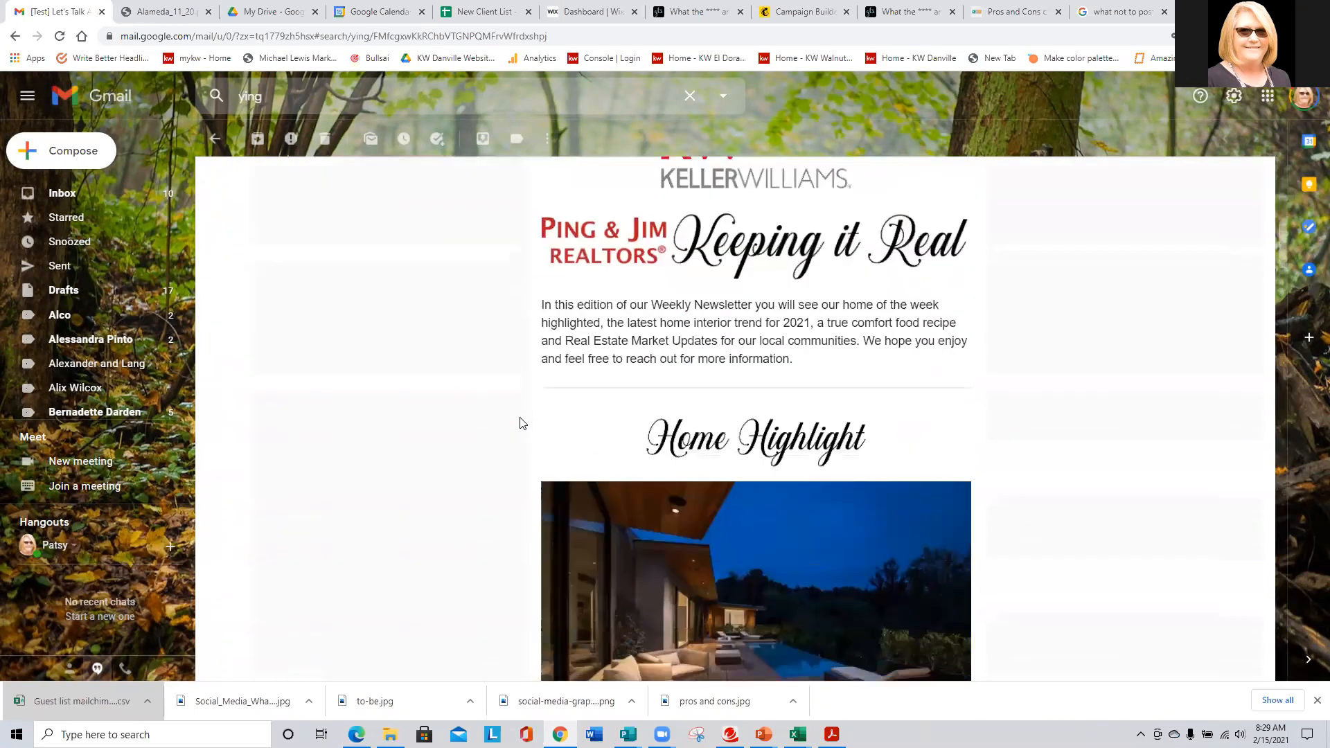
{"action": "scroll", "coordinate": [509, 426], "scroll_direction": "down", "scroll_amount": 6}
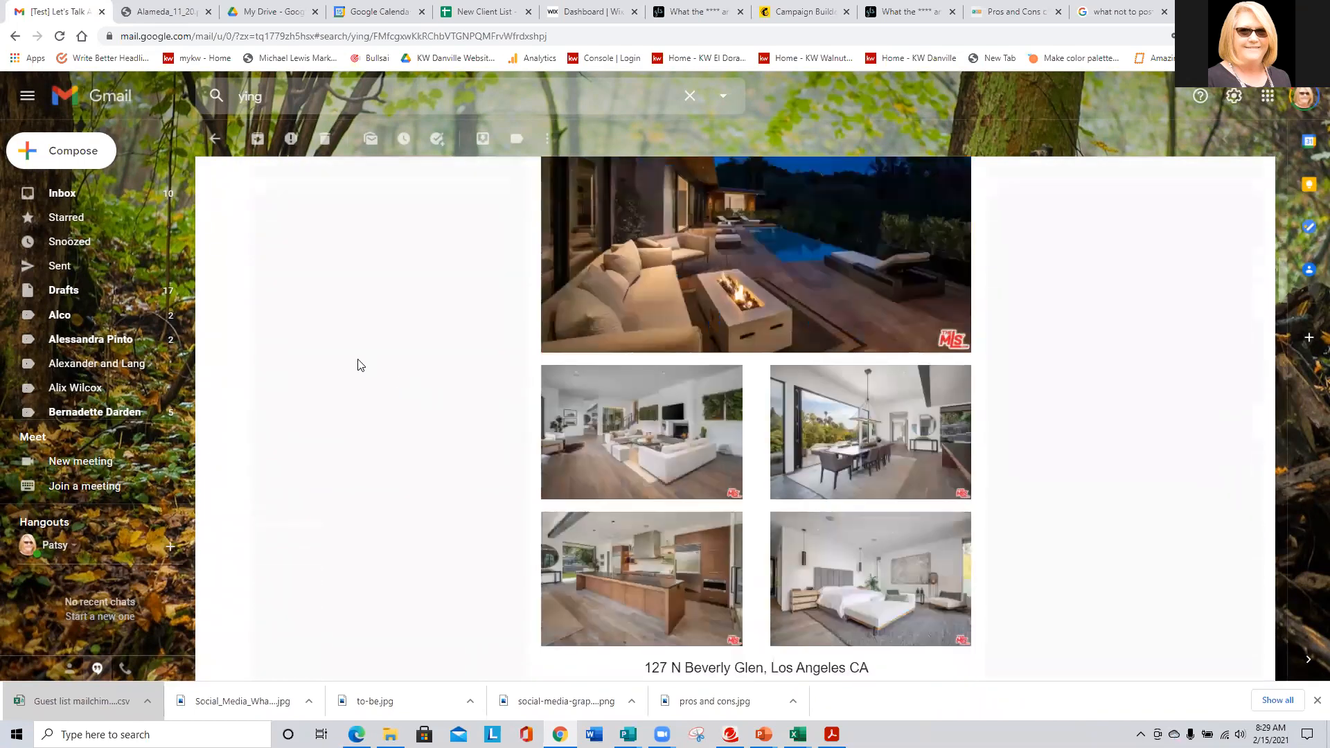
{"action": "scroll", "coordinate": [442, 386], "scroll_direction": "down", "scroll_amount": 8}
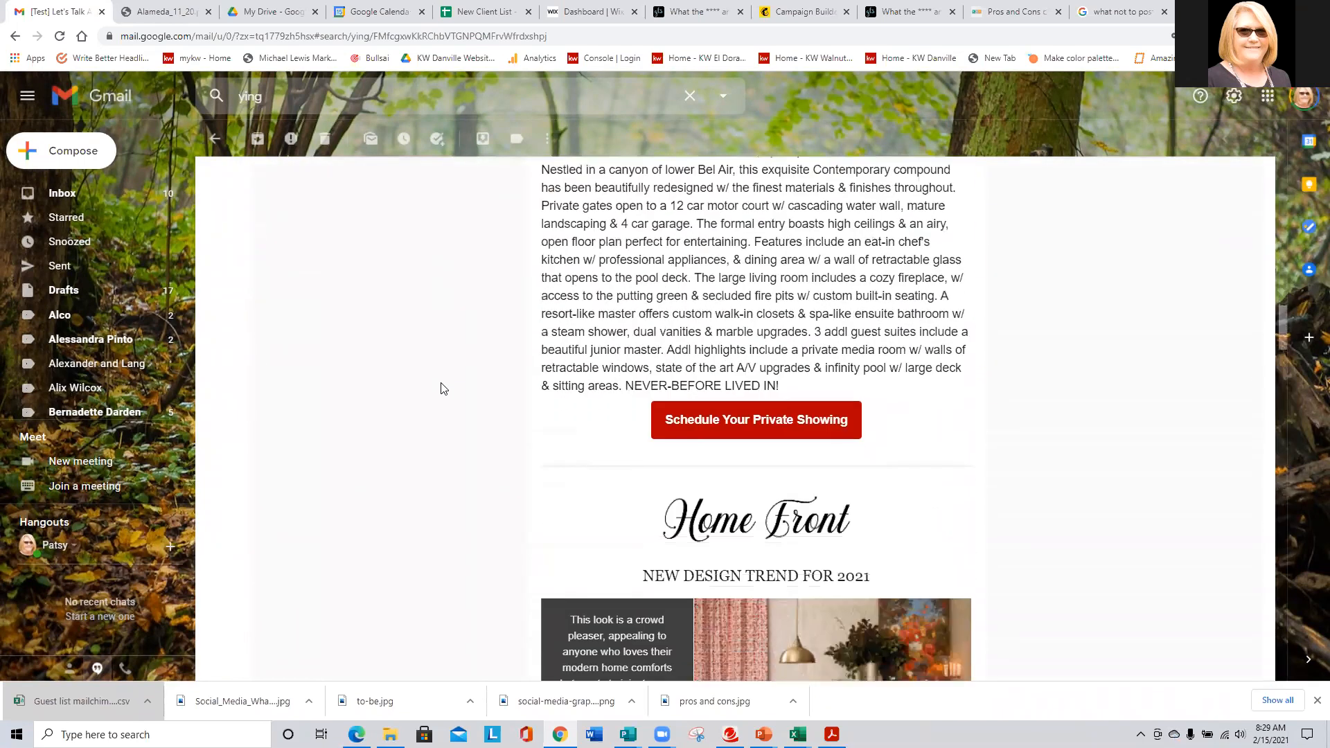
{"action": "scroll", "coordinate": [443, 386], "scroll_direction": "down", "scroll_amount": 11}
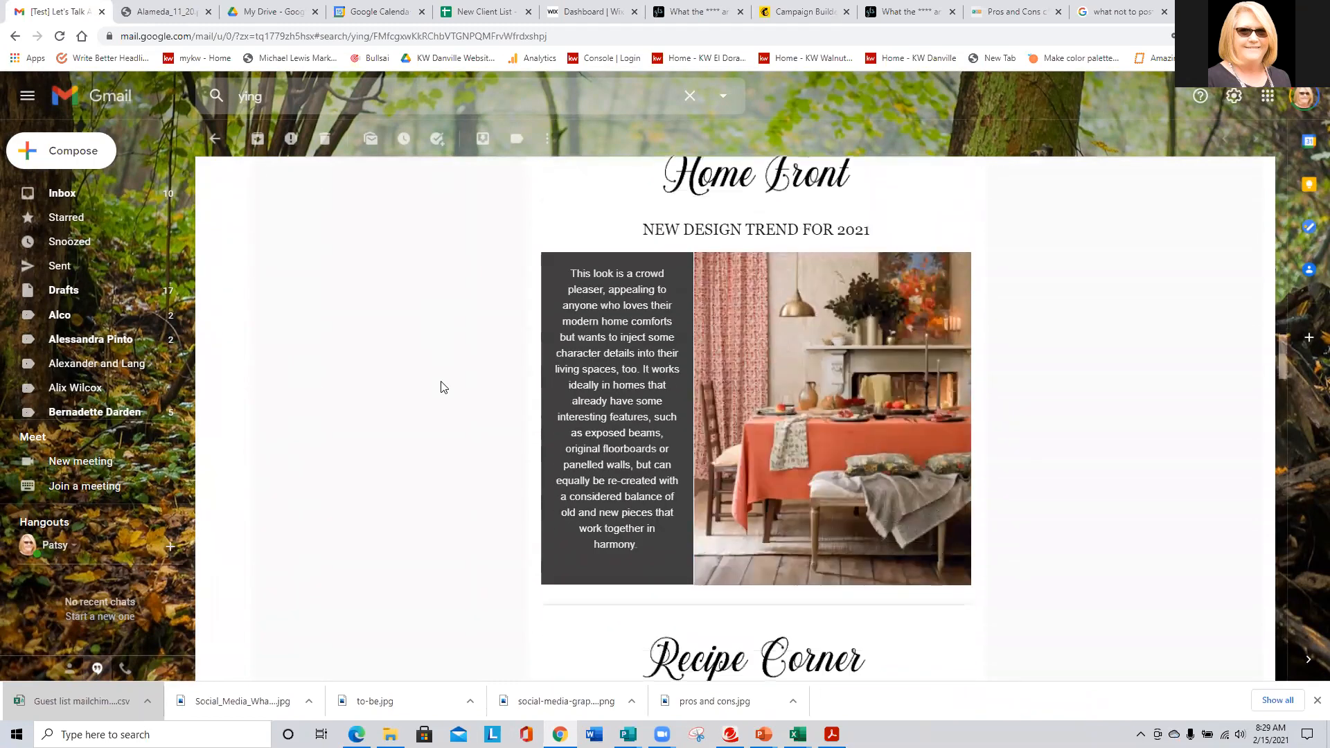
{"action": "scroll", "coordinate": [443, 386], "scroll_direction": "down", "scroll_amount": 3}
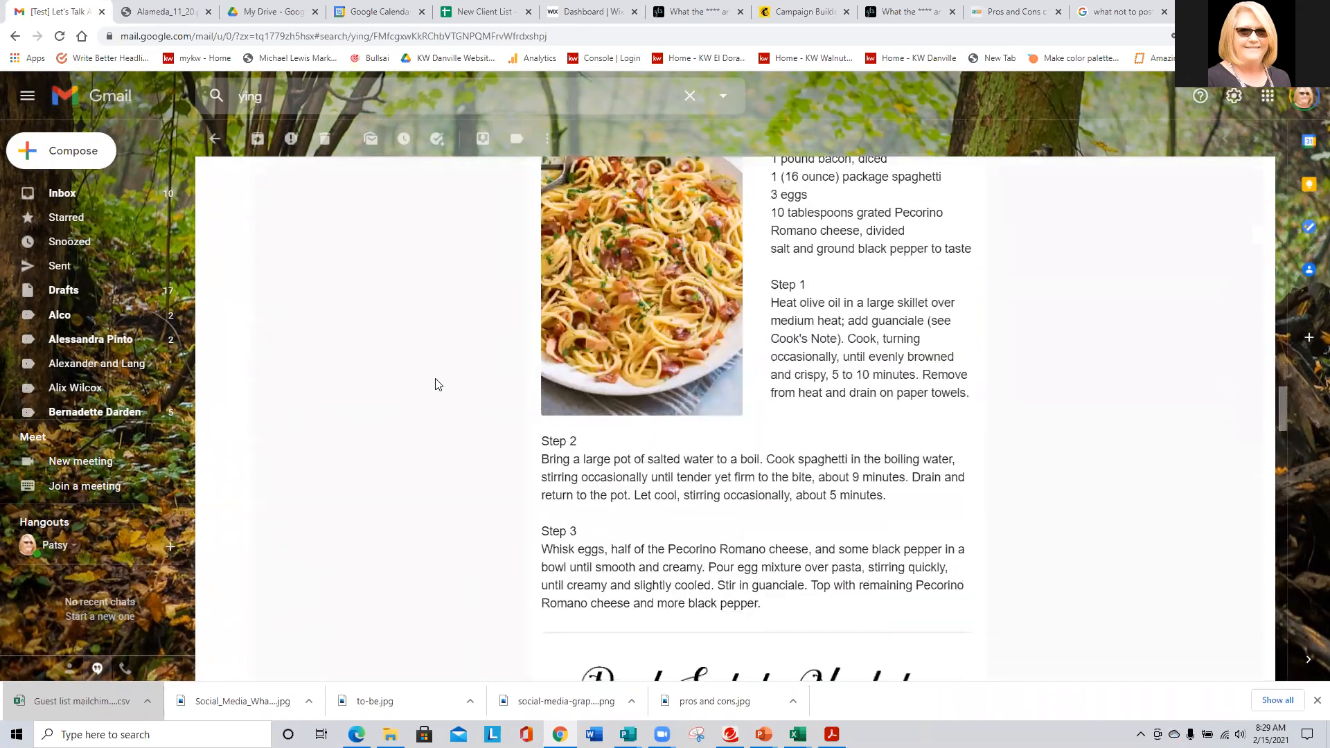
{"action": "scroll", "coordinate": [436, 385], "scroll_direction": "down", "scroll_amount": 3}
{"action": "scroll", "coordinate": [432, 386], "scroll_direction": "down", "scroll_amount": 6}
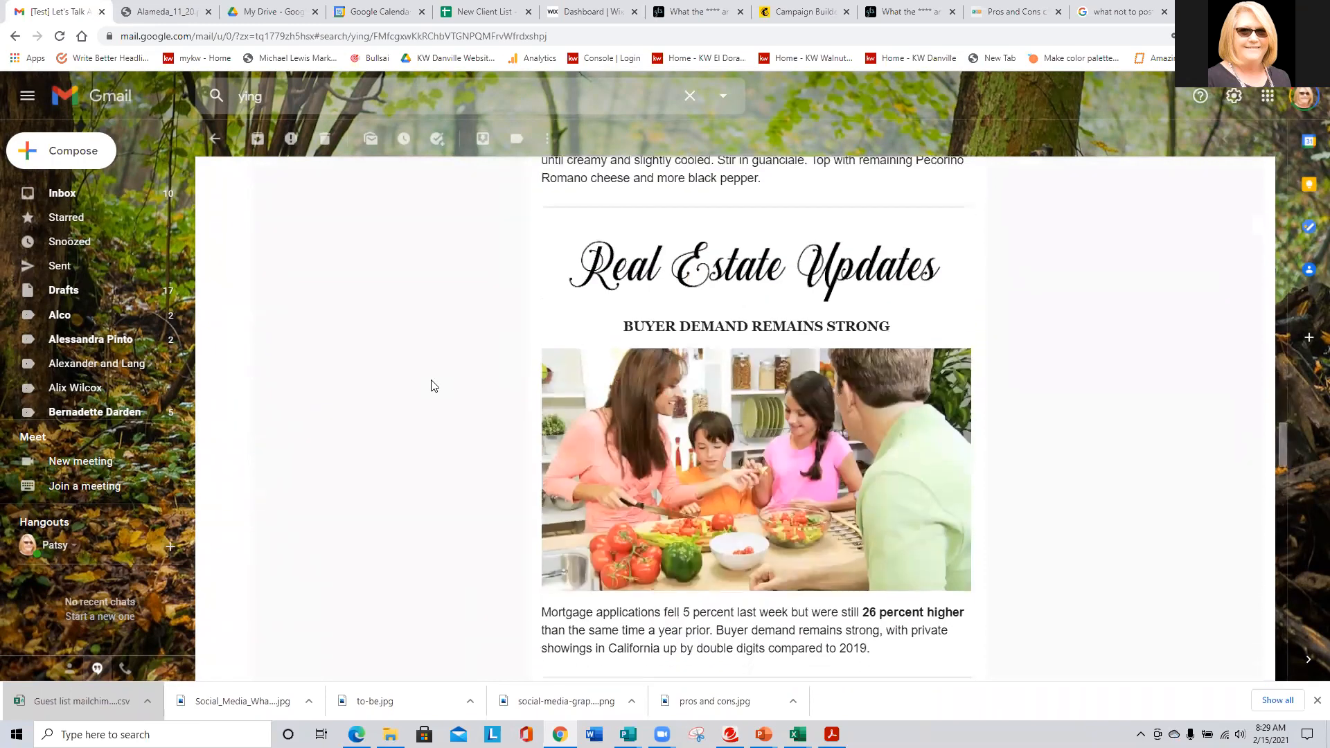
{"action": "scroll", "coordinate": [762, 548], "scroll_direction": "down", "scroll_amount": 1}
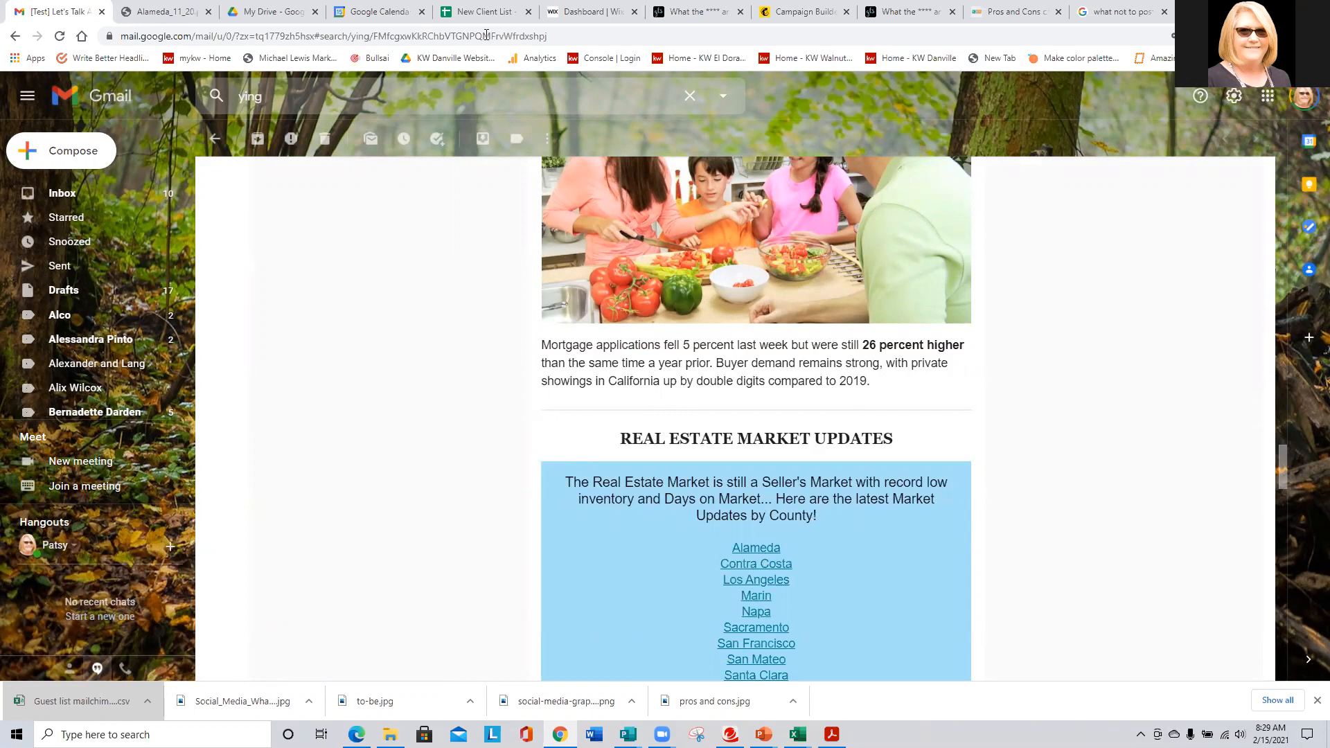
{"action": "left_click", "coordinate": [794, 7]}
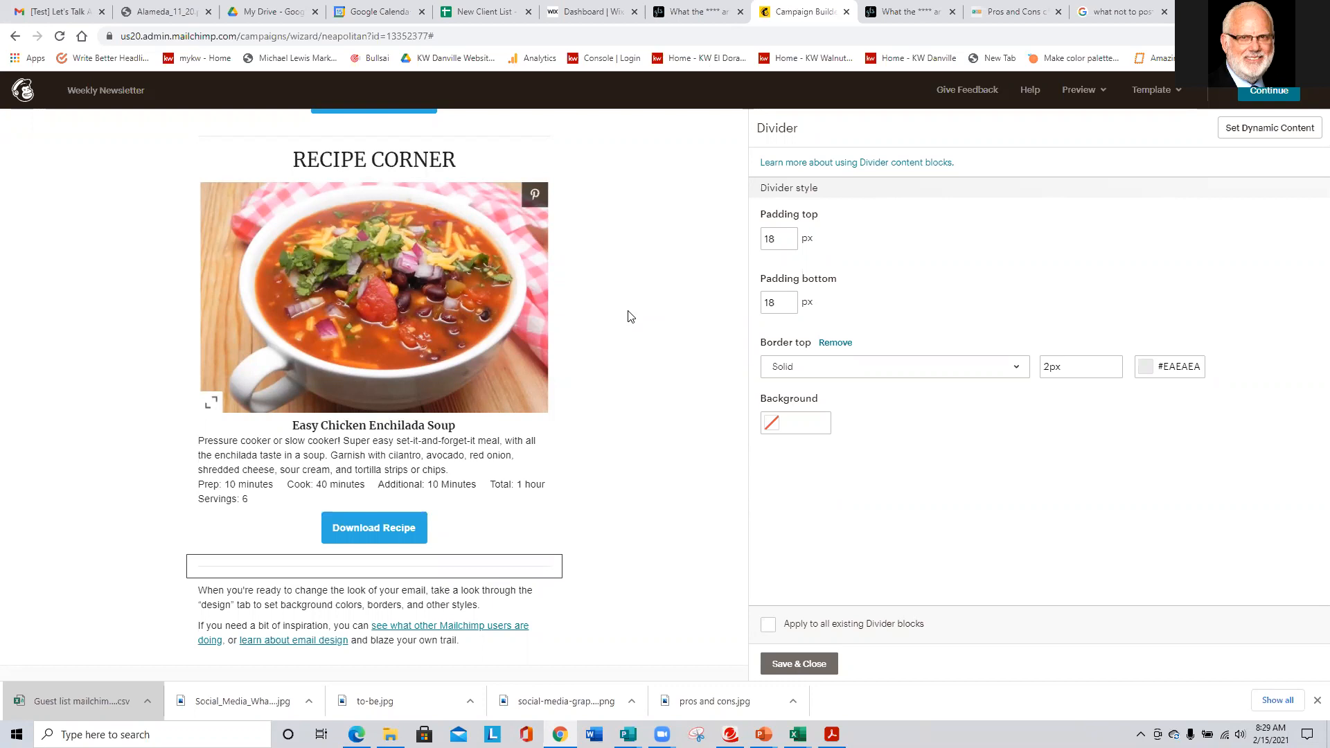
- Review the newsletter's Pros/Cons section, then read the 'What the **** are you posting on Social Media?' blog post
{"action": "scroll", "coordinate": [637, 356], "scroll_direction": "up", "scroll_amount": 7}
{"action": "scroll", "coordinate": [637, 356], "scroll_direction": "up", "scroll_amount": 5}
{"action": "scroll", "coordinate": [371, 534], "scroll_direction": "down", "scroll_amount": 4}
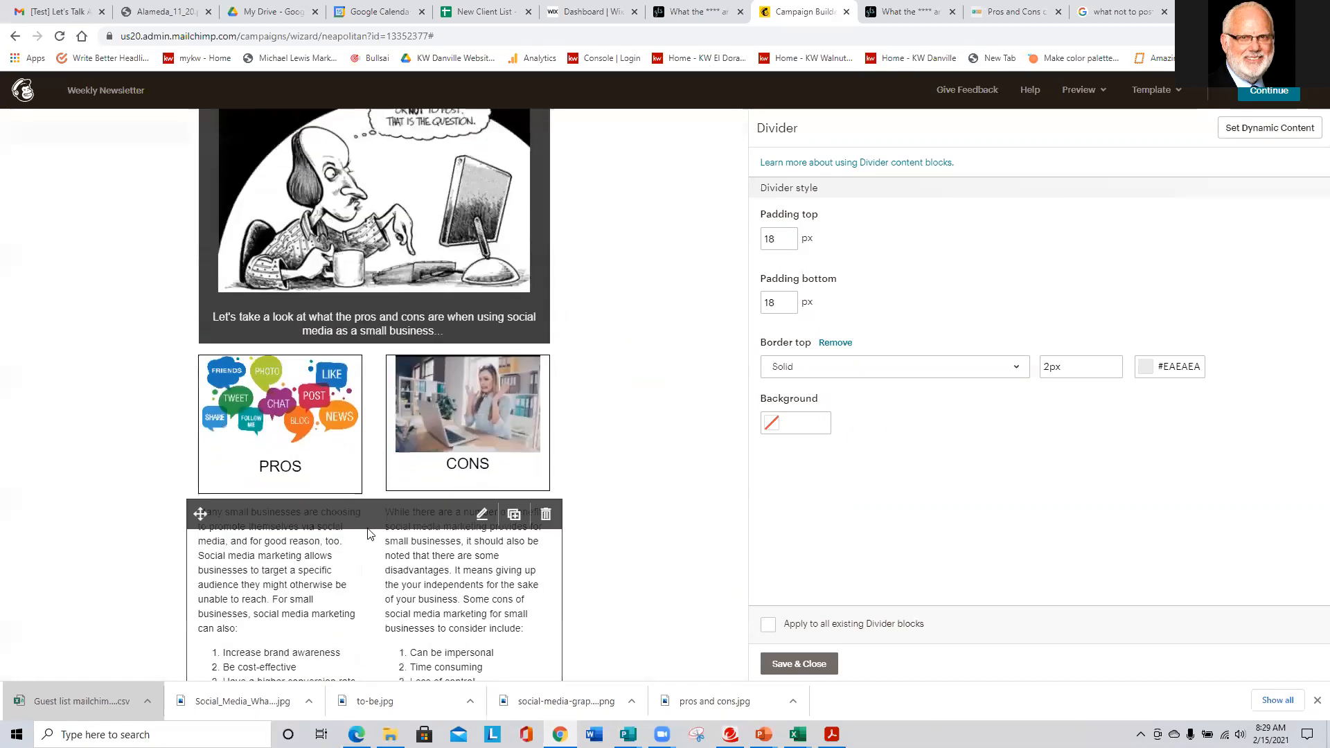
{"action": "scroll", "coordinate": [248, 618], "scroll_direction": "down", "scroll_amount": 1}
{"action": "scroll", "coordinate": [247, 619], "scroll_direction": "down", "scroll_amount": 2}
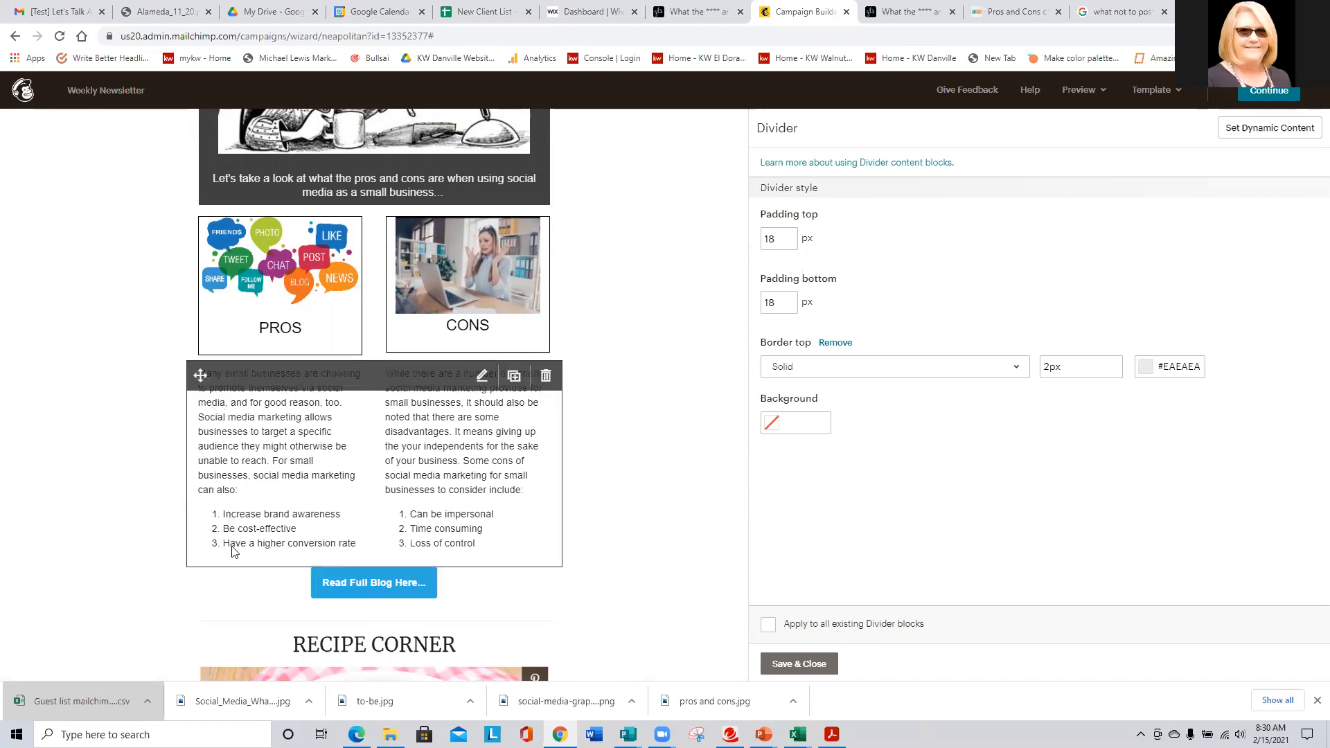
{"action": "left_click", "coordinate": [696, 11]}
{"action": "scroll", "coordinate": [644, 291], "scroll_direction": "down", "scroll_amount": 12}
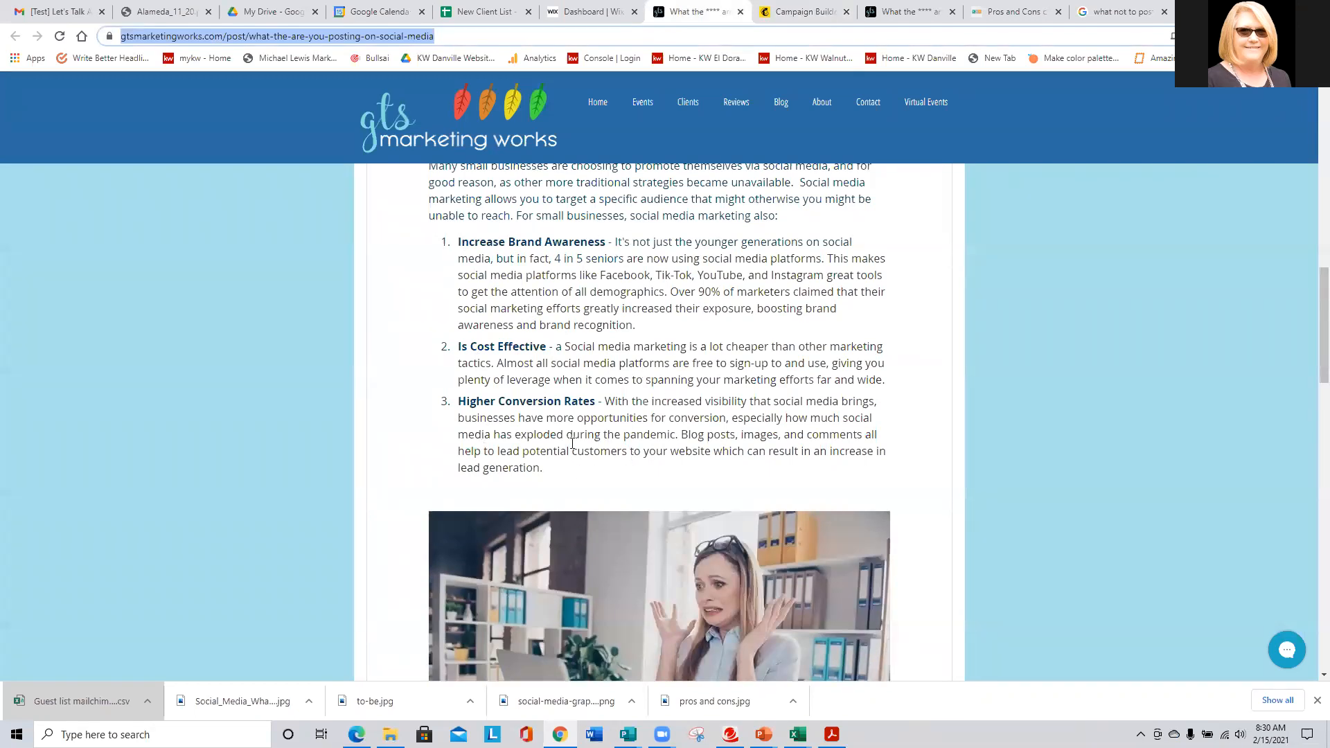
- Skim the blog post, then show the Wix guest list for the MailChimp Newsletters event
{"action": "scroll", "coordinate": [641, 468], "scroll_direction": "up", "scroll_amount": 1}
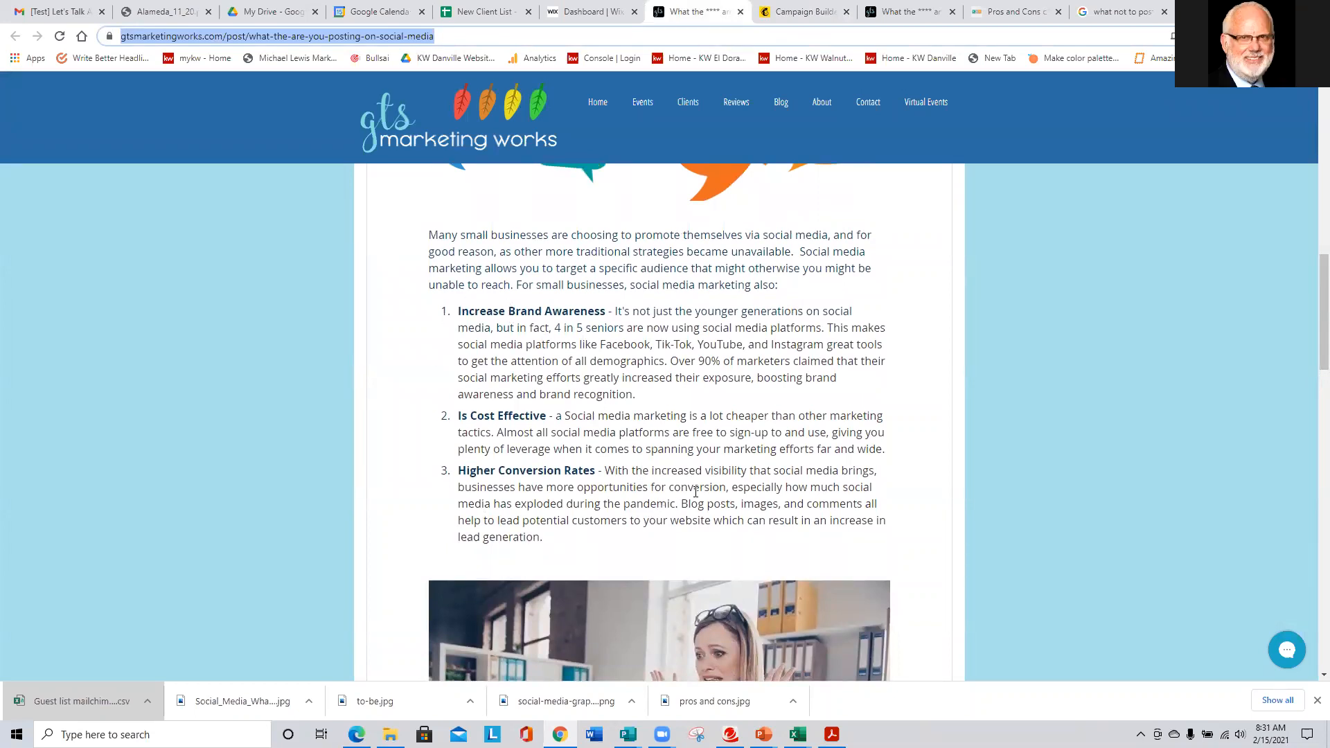
{"action": "scroll", "coordinate": [696, 491], "scroll_direction": "down", "scroll_amount": 8}
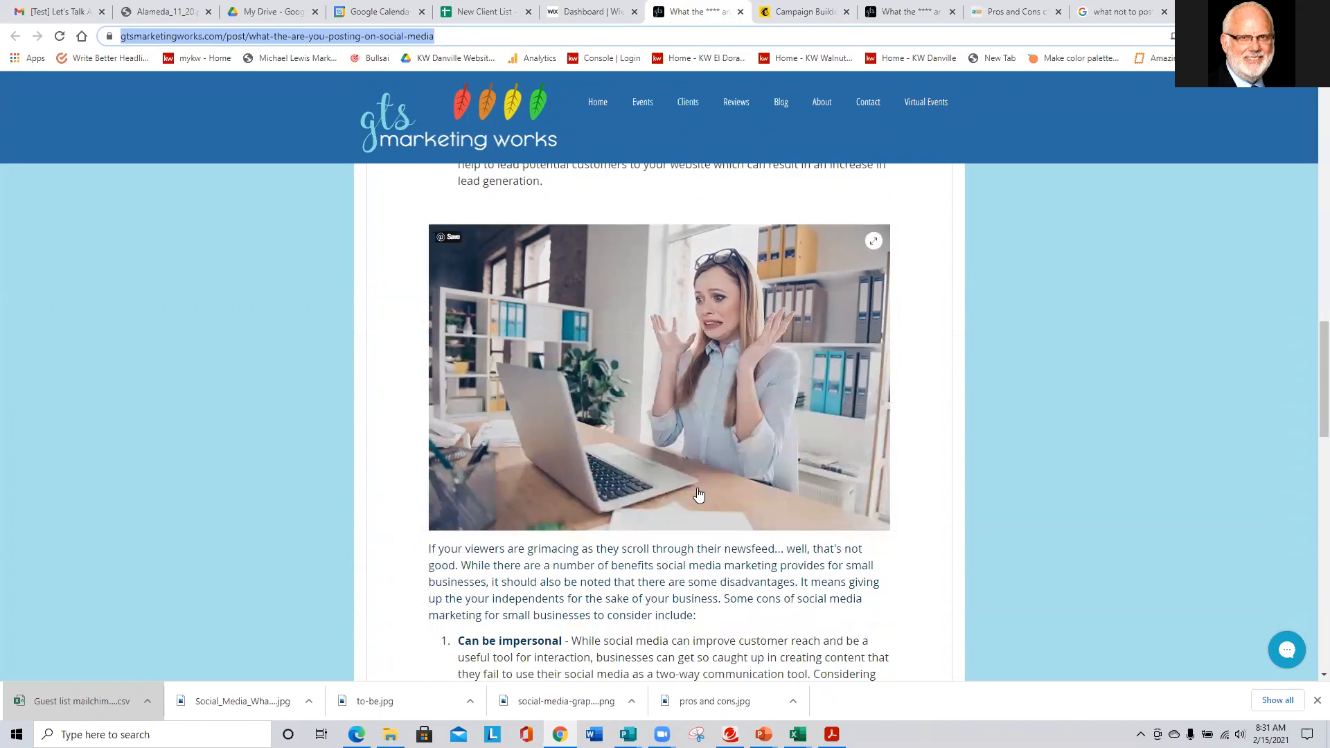
{"action": "scroll", "coordinate": [697, 492], "scroll_direction": "down", "scroll_amount": 4}
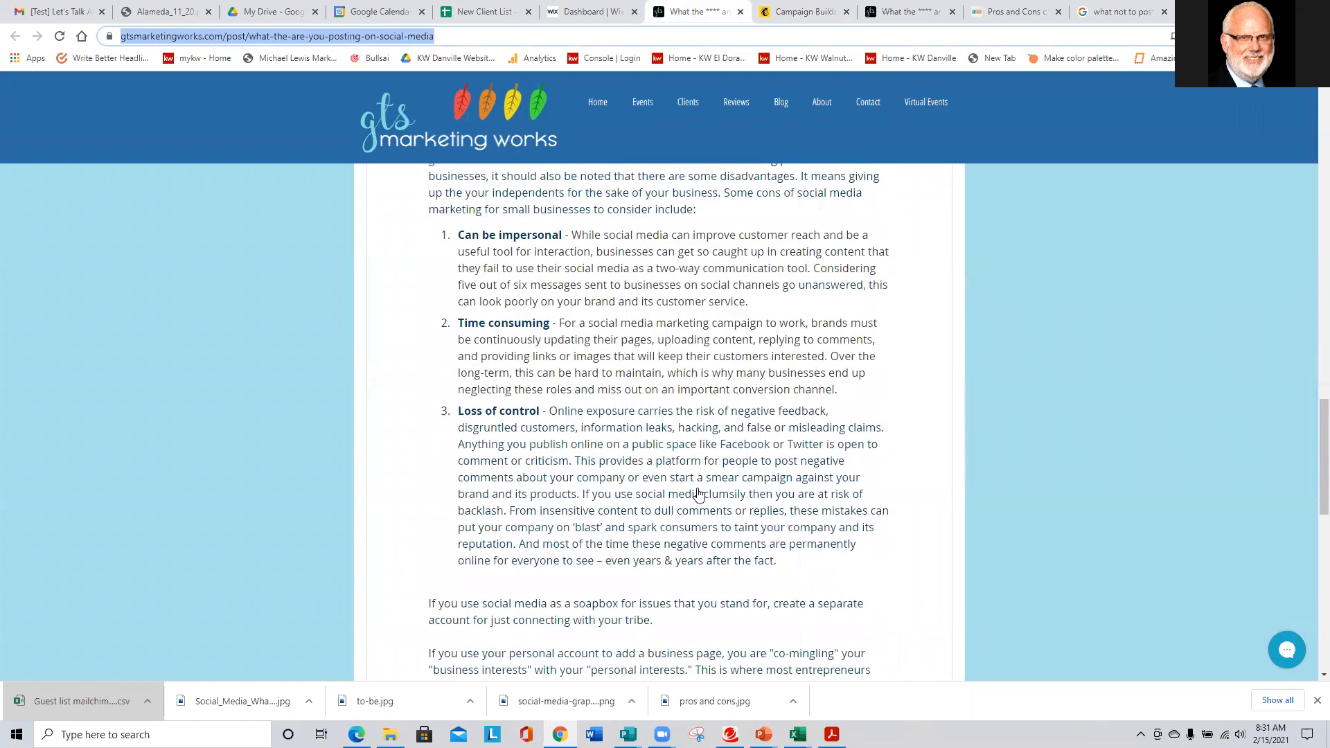
{"action": "scroll", "coordinate": [696, 490], "scroll_direction": "up", "scroll_amount": 5}
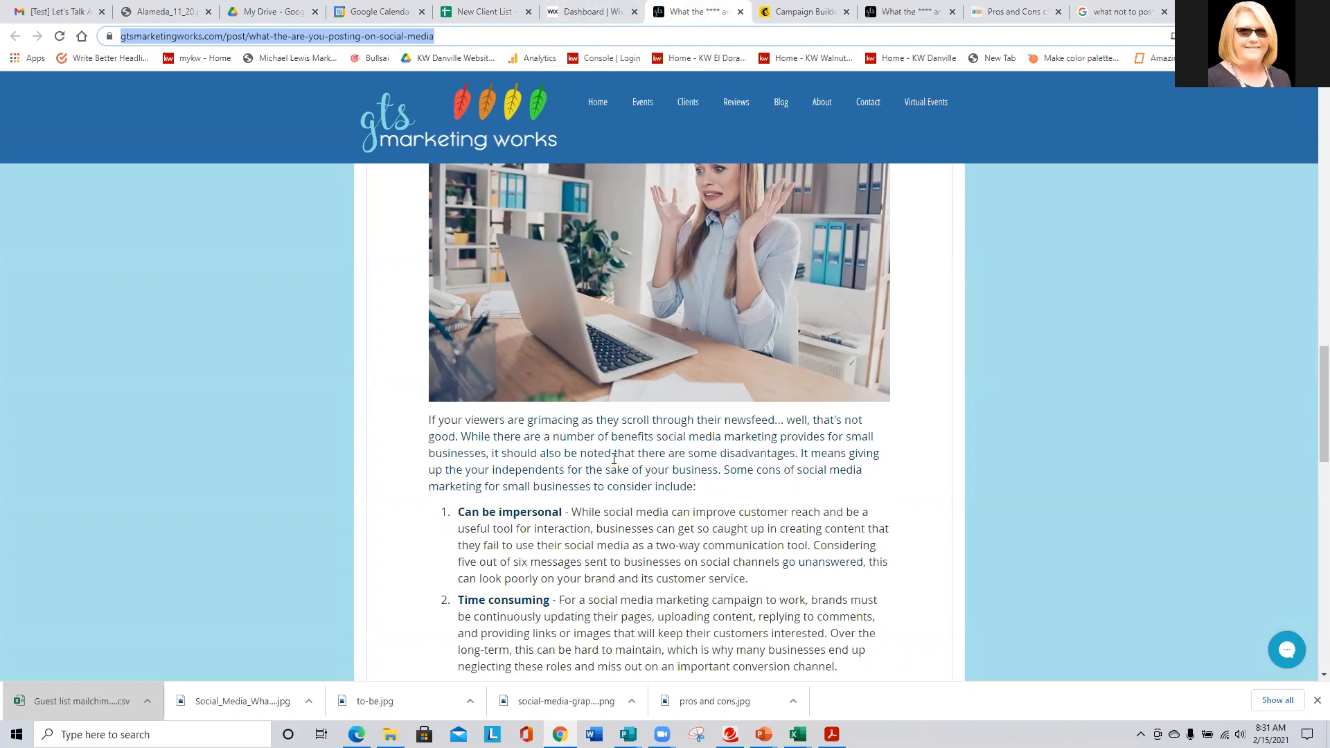
{"action": "left_click", "coordinate": [595, 11]}
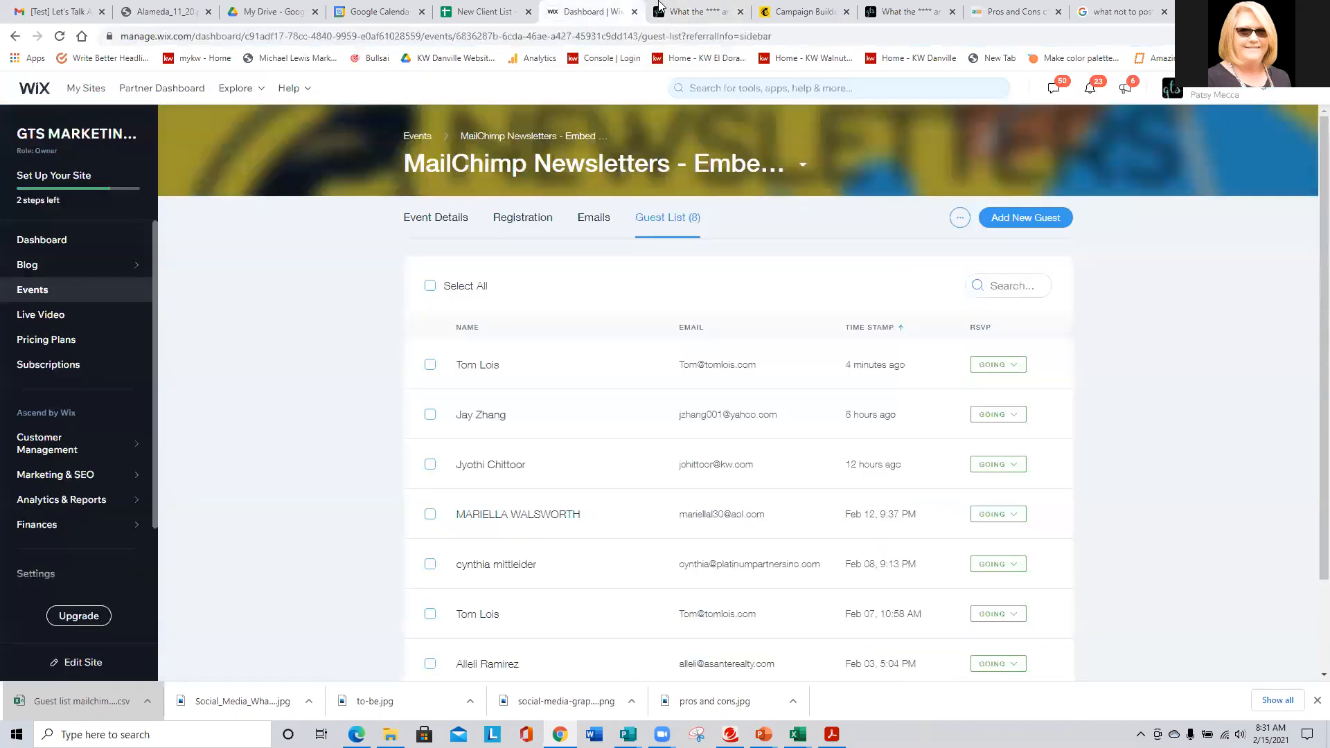
- Scroll the Weekly Newsletter preview down to Recipe Corner and back up to the header
{"action": "left_click", "coordinate": [805, 11]}
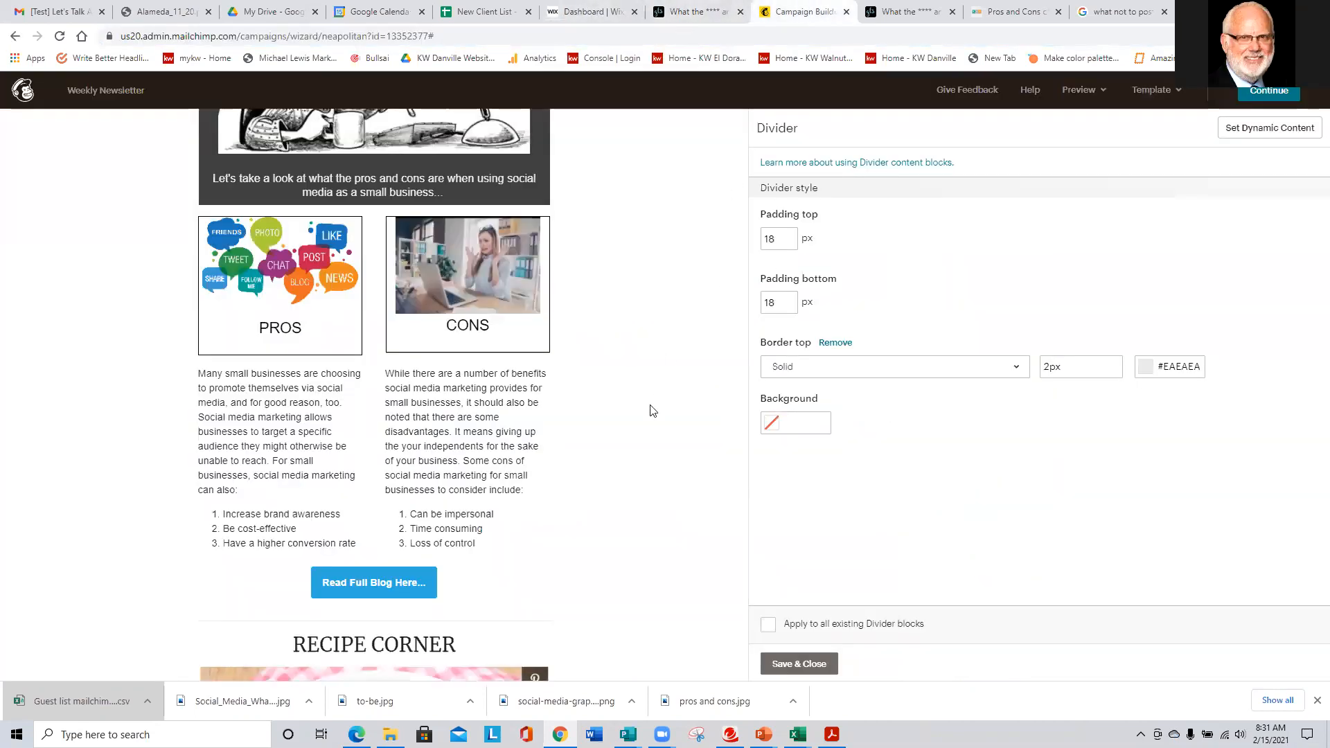
{"action": "scroll", "coordinate": [371, 516], "scroll_direction": "down", "scroll_amount": 1}
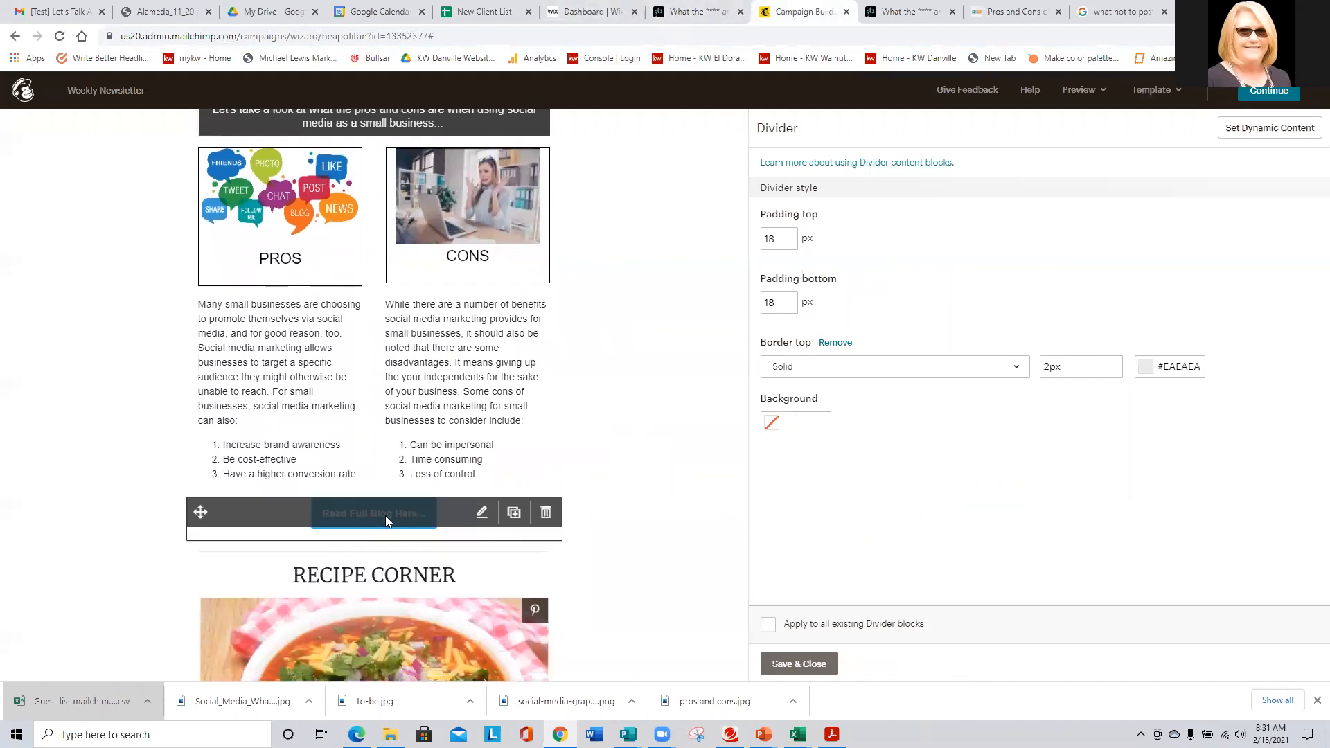
{"action": "scroll", "coordinate": [111, 336], "scroll_direction": "down", "scroll_amount": 3}
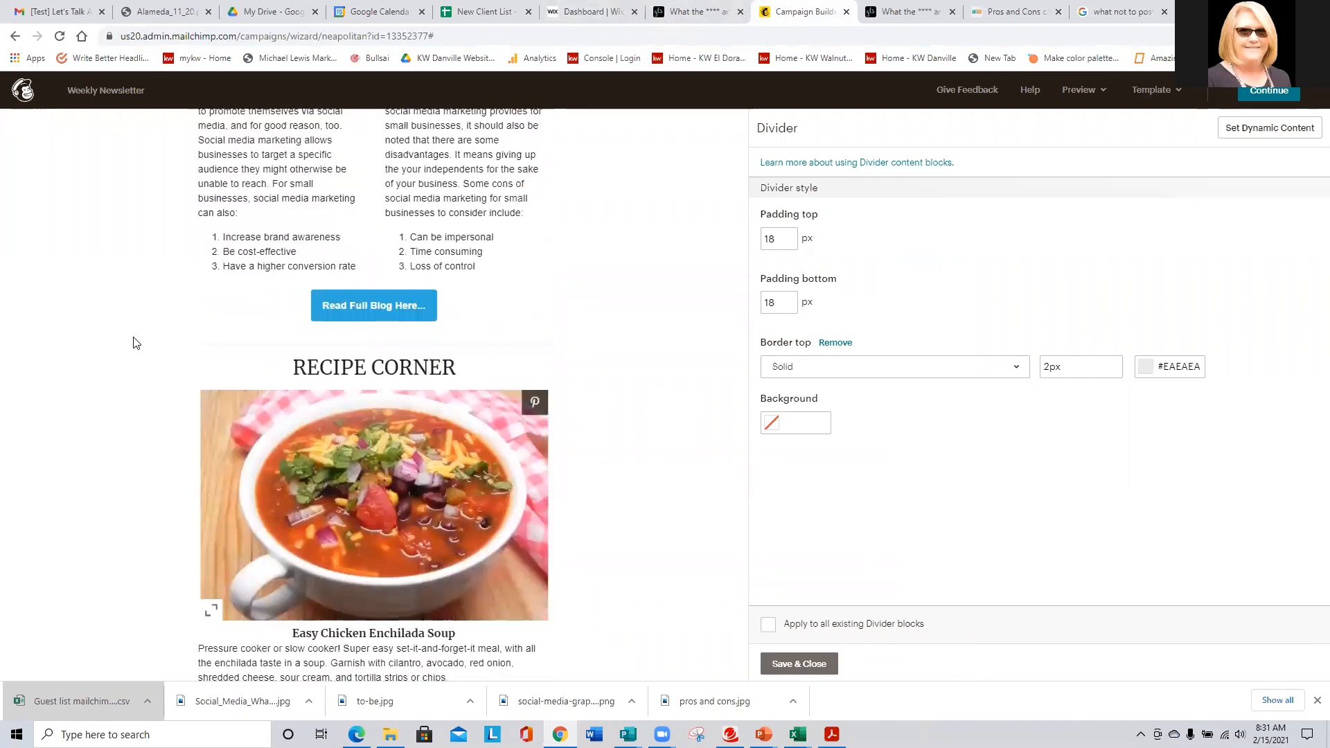
{"action": "scroll", "coordinate": [429, 478], "scroll_direction": "down", "scroll_amount": 3}
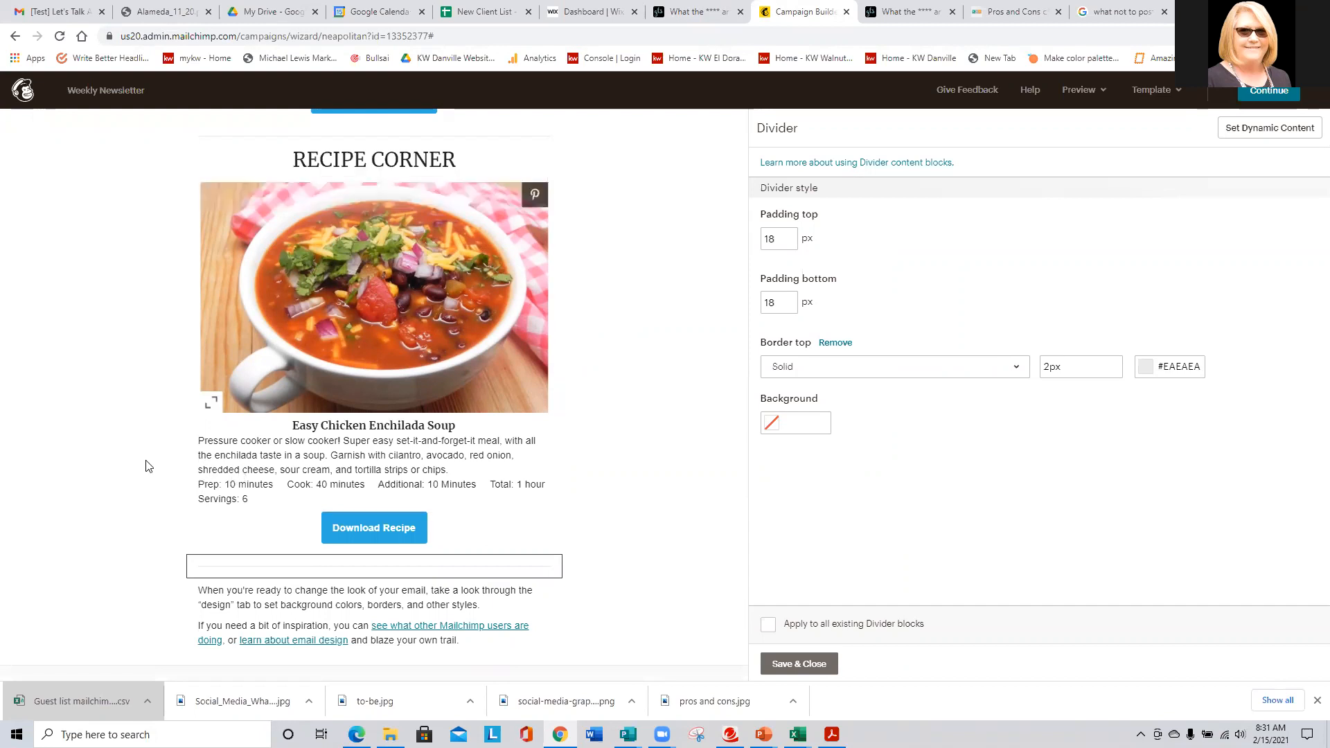
{"action": "scroll", "coordinate": [139, 453], "scroll_direction": "up", "scroll_amount": 3}
{"action": "scroll", "coordinate": [138, 452], "scroll_direction": "up", "scroll_amount": 9}
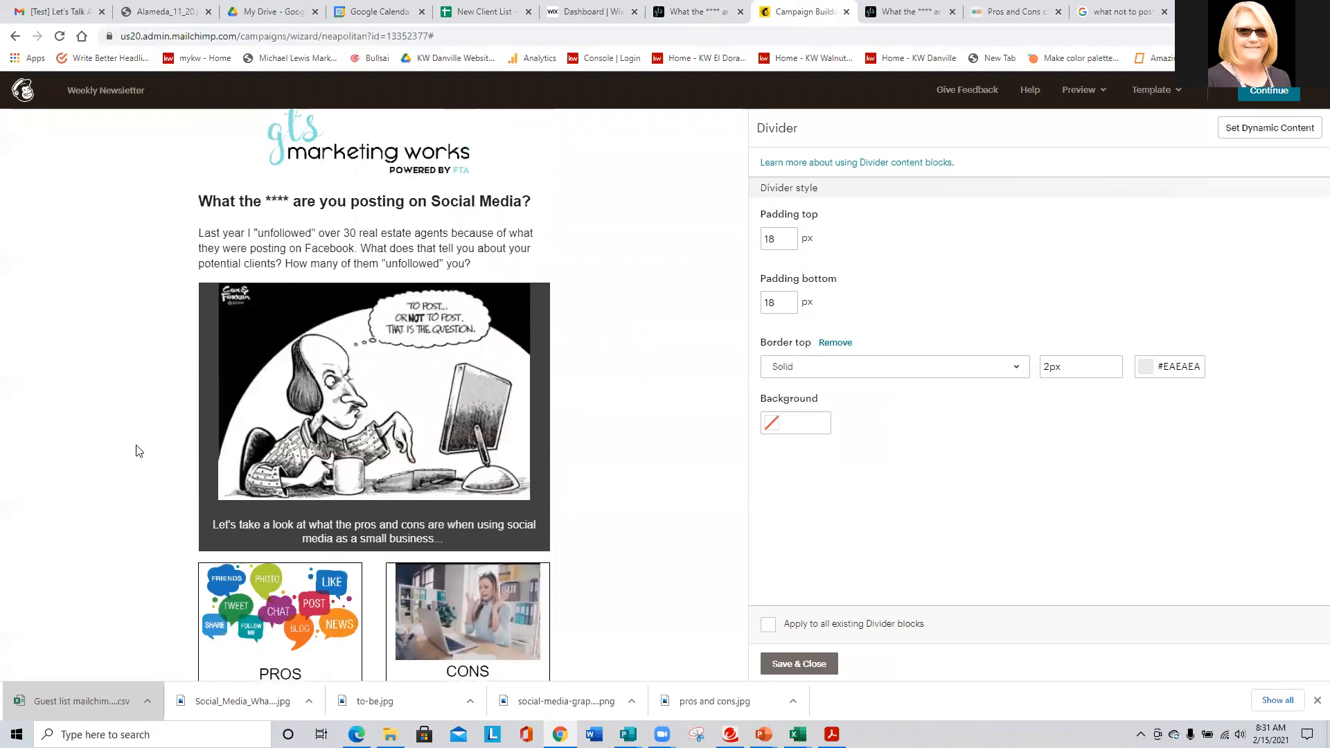
{"action": "scroll", "coordinate": [139, 451], "scroll_direction": "down", "scroll_amount": 4}
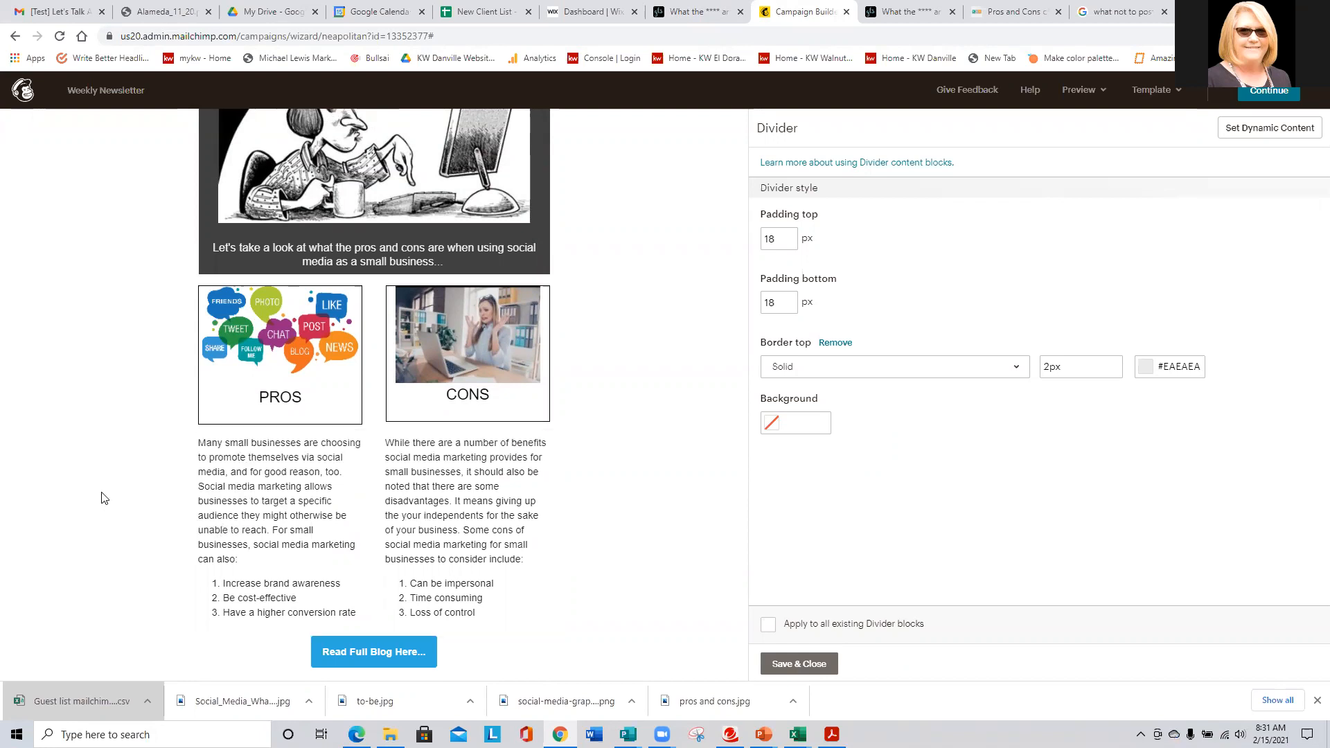
{"action": "scroll", "coordinate": [100, 497], "scroll_direction": "down", "scroll_amount": 1}
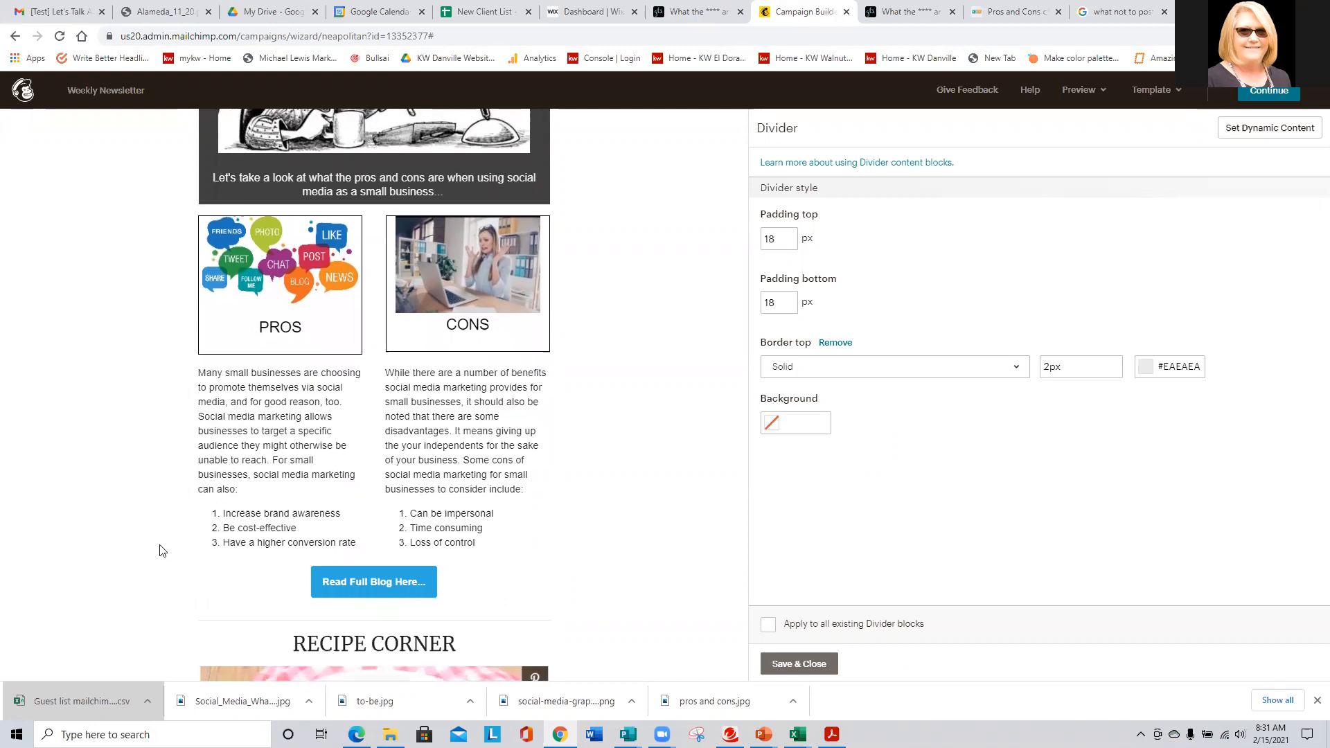
{"action": "scroll", "coordinate": [159, 547], "scroll_direction": "down", "scroll_amount": 5}
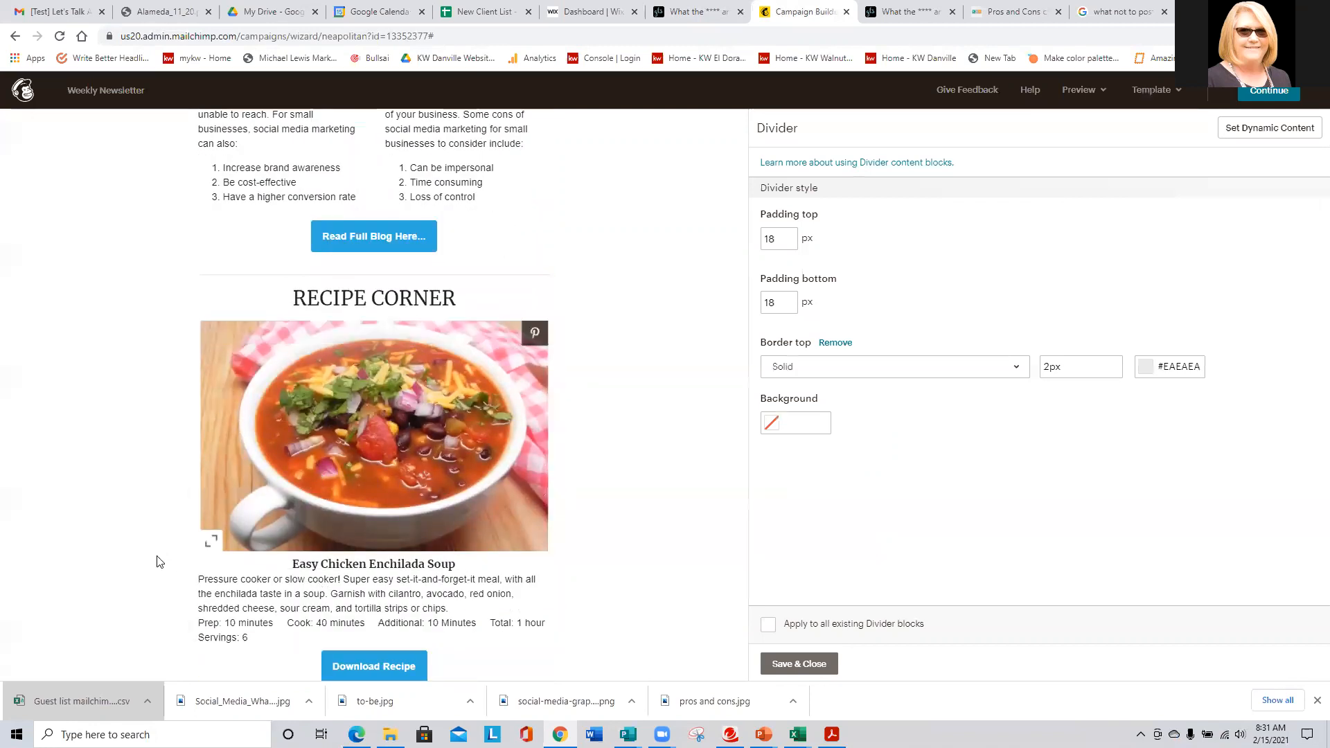
{"action": "scroll", "coordinate": [72, 499], "scroll_direction": "down", "scroll_amount": 2}
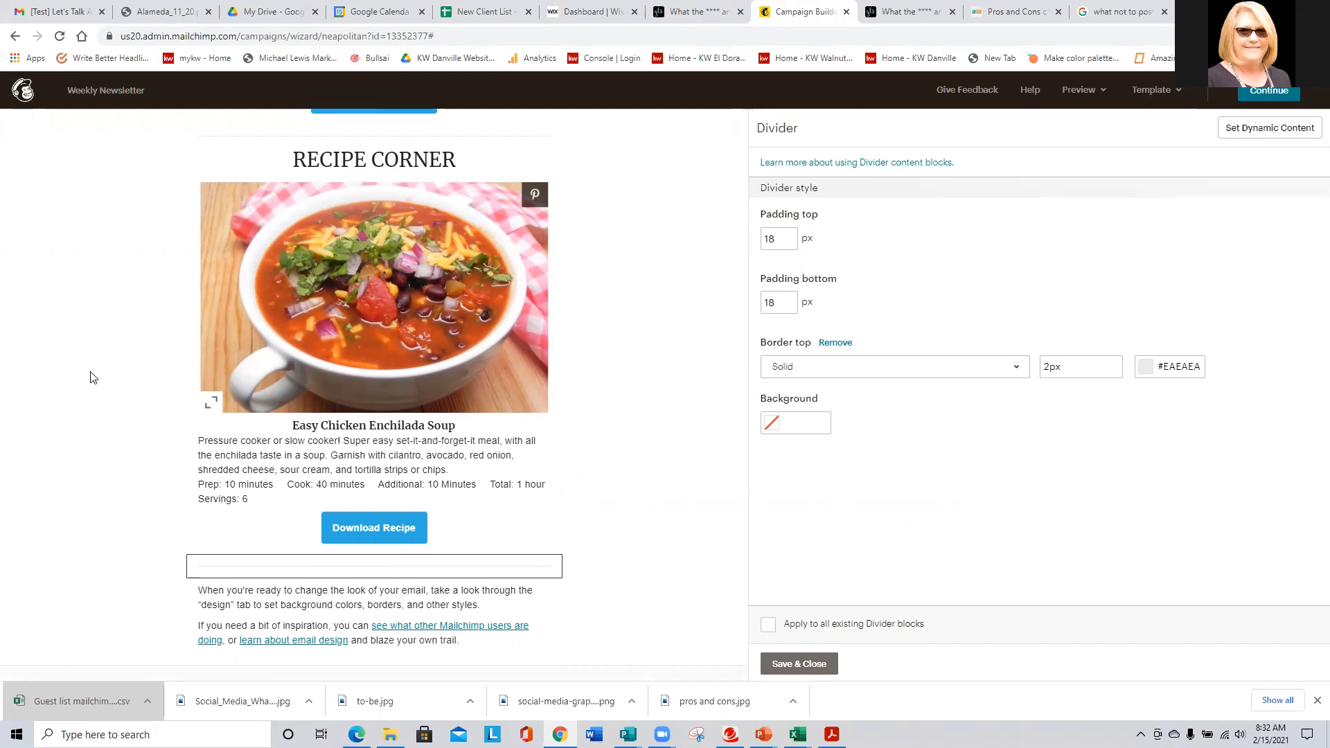
{"action": "scroll", "coordinate": [97, 356], "scroll_direction": "up", "scroll_amount": 8}
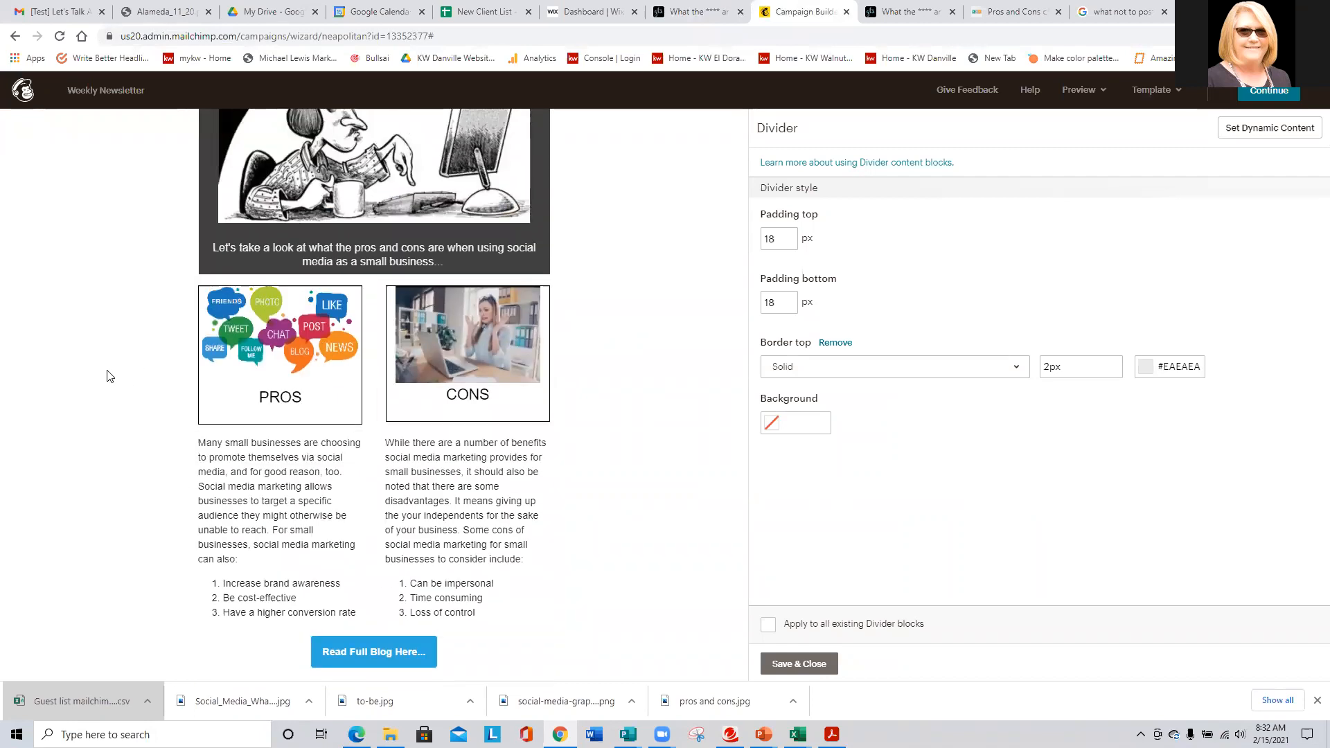
{"action": "scroll", "coordinate": [109, 378], "scroll_direction": "down", "scroll_amount": 5}
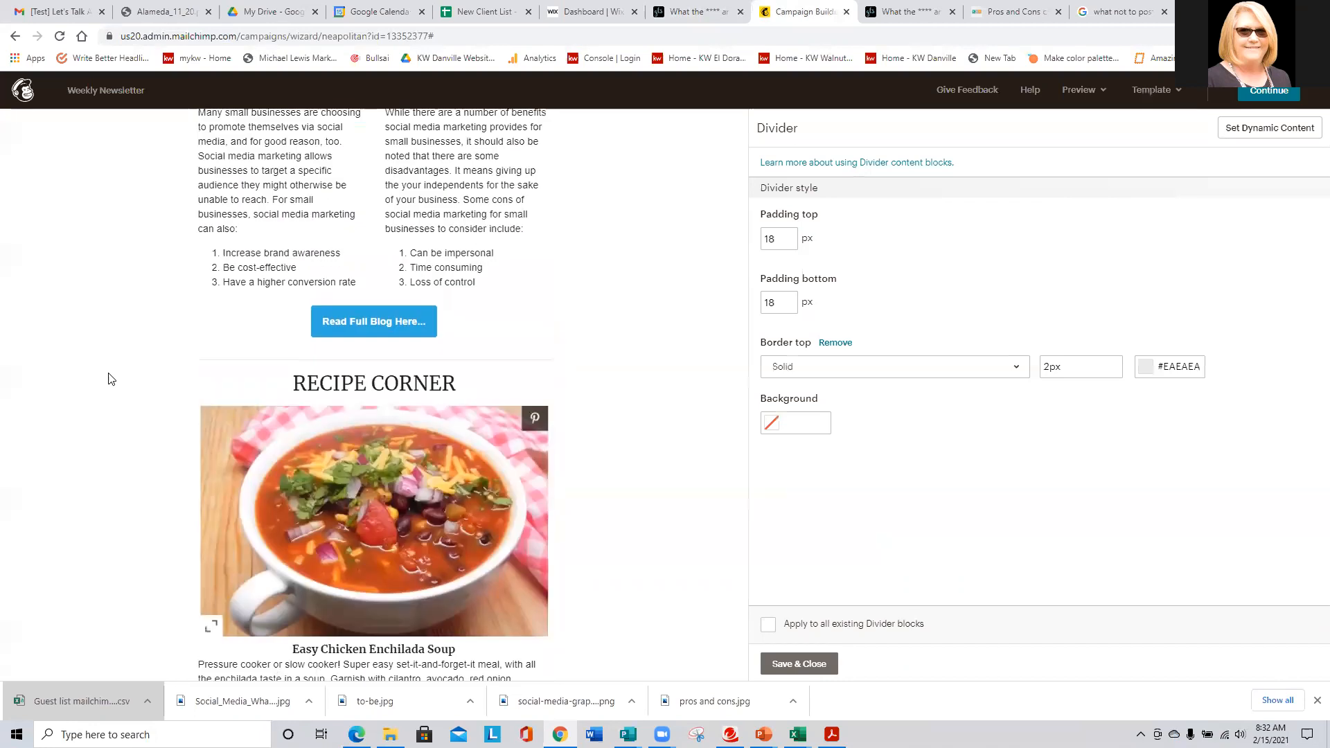
{"action": "scroll", "coordinate": [108, 377], "scroll_direction": "down", "scroll_amount": 4}
{"action": "scroll", "coordinate": [112, 378], "scroll_direction": "up", "scroll_amount": 7}
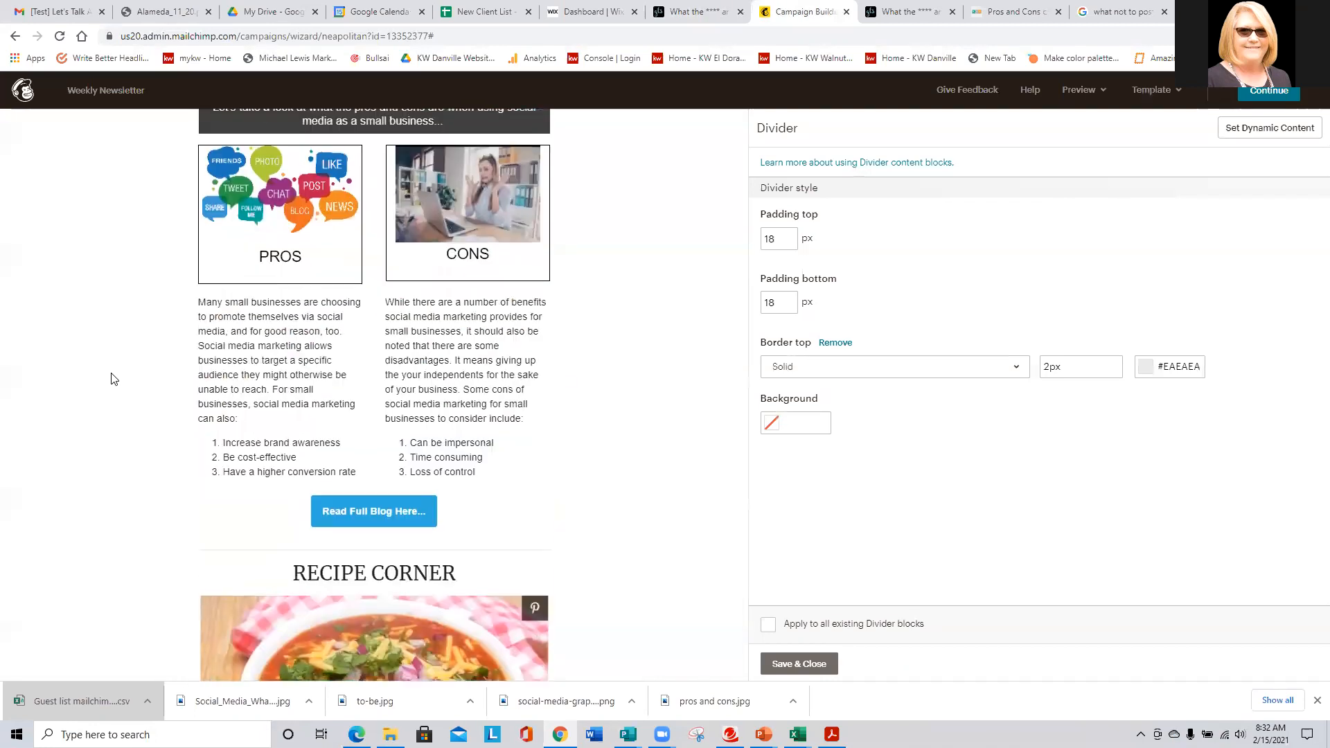
{"action": "scroll", "coordinate": [111, 377], "scroll_direction": "up", "scroll_amount": 7}
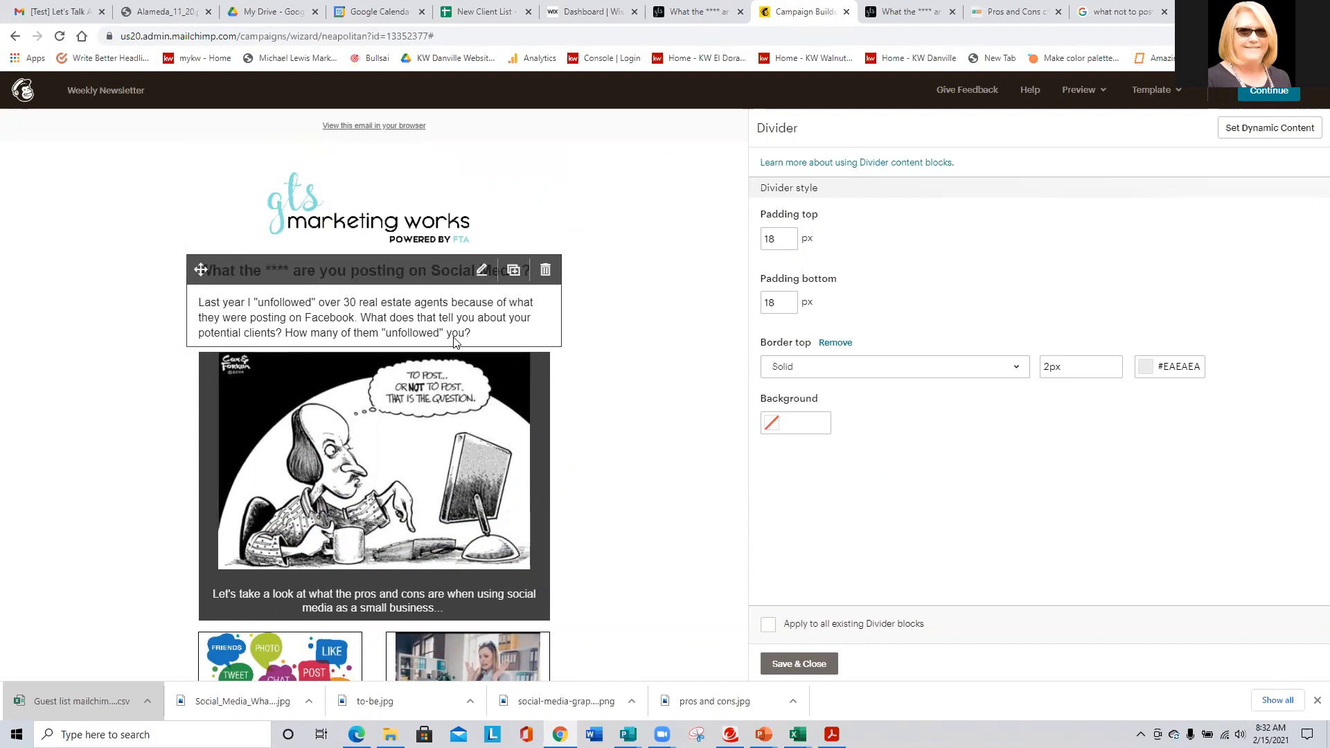
- Close the divider settings and add a Text block above the headline, selecting its placeholder text
{"action": "left_click", "coordinate": [799, 664]}
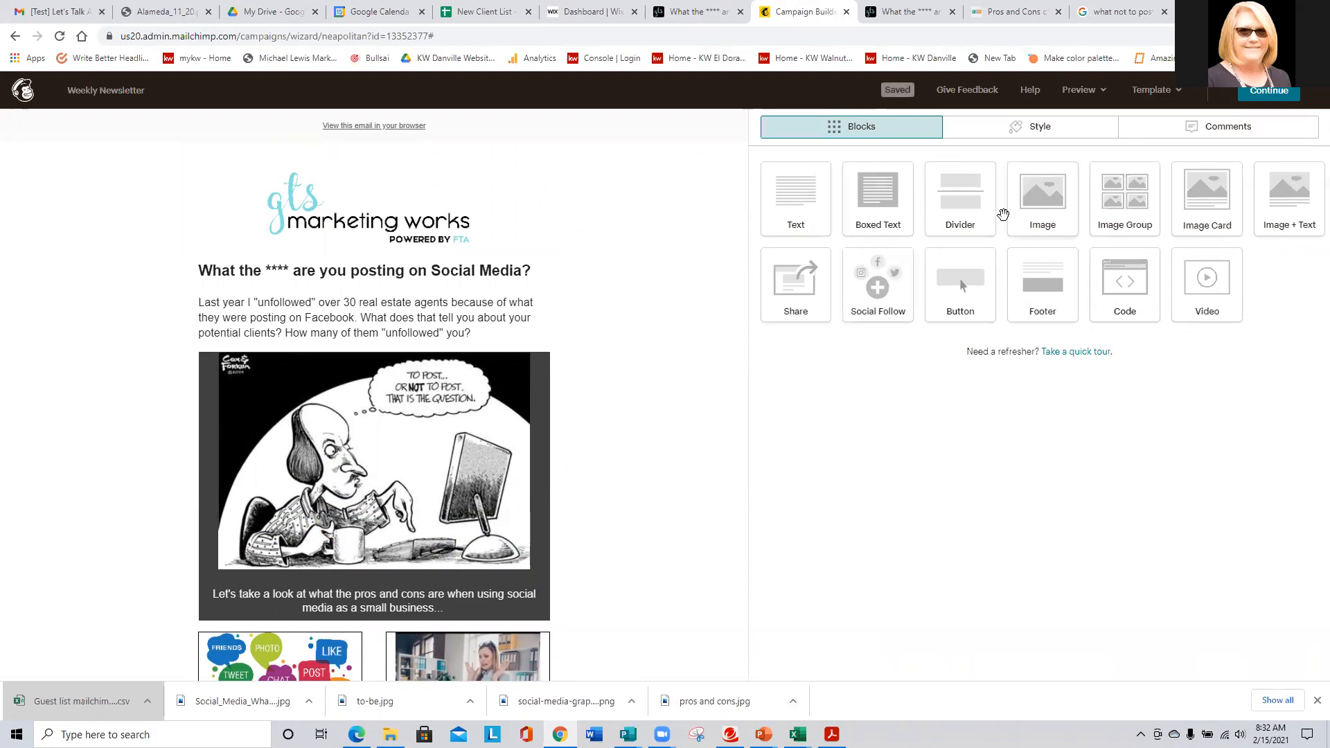
{"action": "left_click_drag", "start_coordinate": [794, 195], "coordinate": [526, 272]}
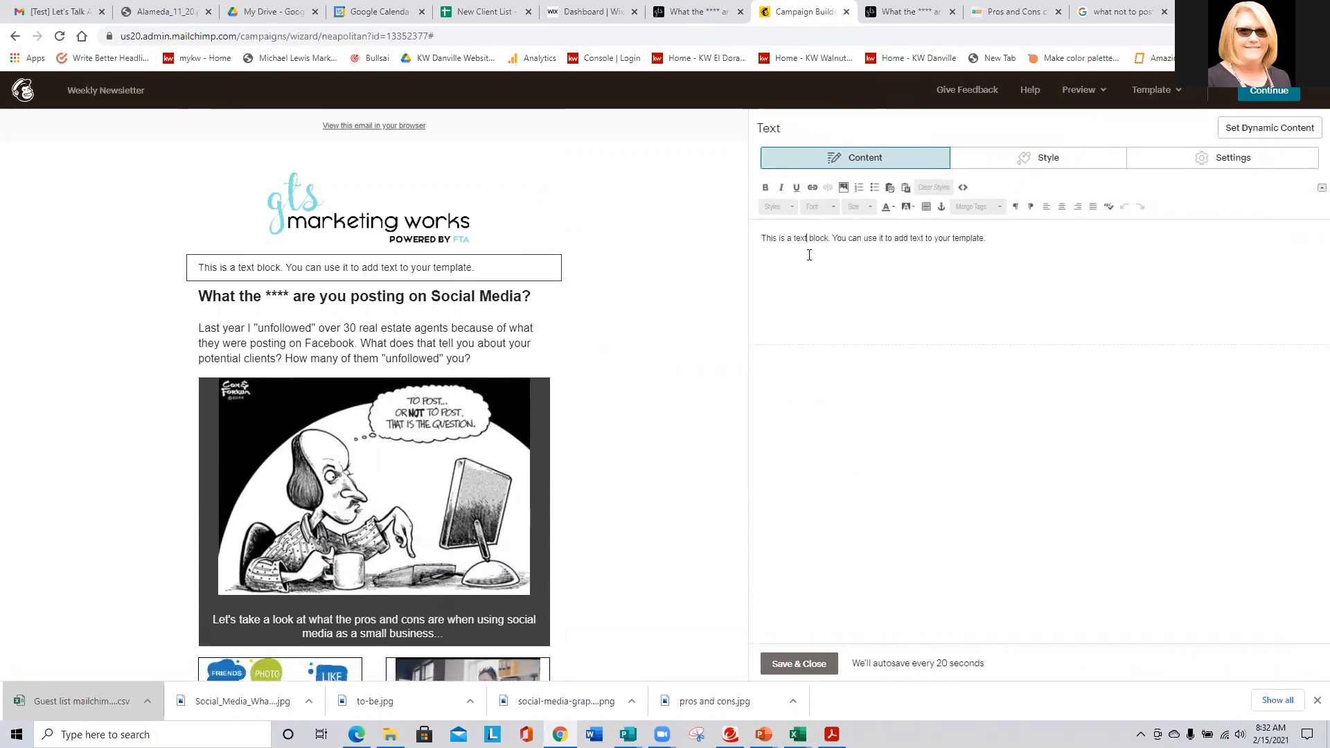
{"action": "left_click", "coordinate": [1012, 241]}
{"action": "left_click_drag", "start_coordinate": [1012, 241], "coordinate": [726, 234]}
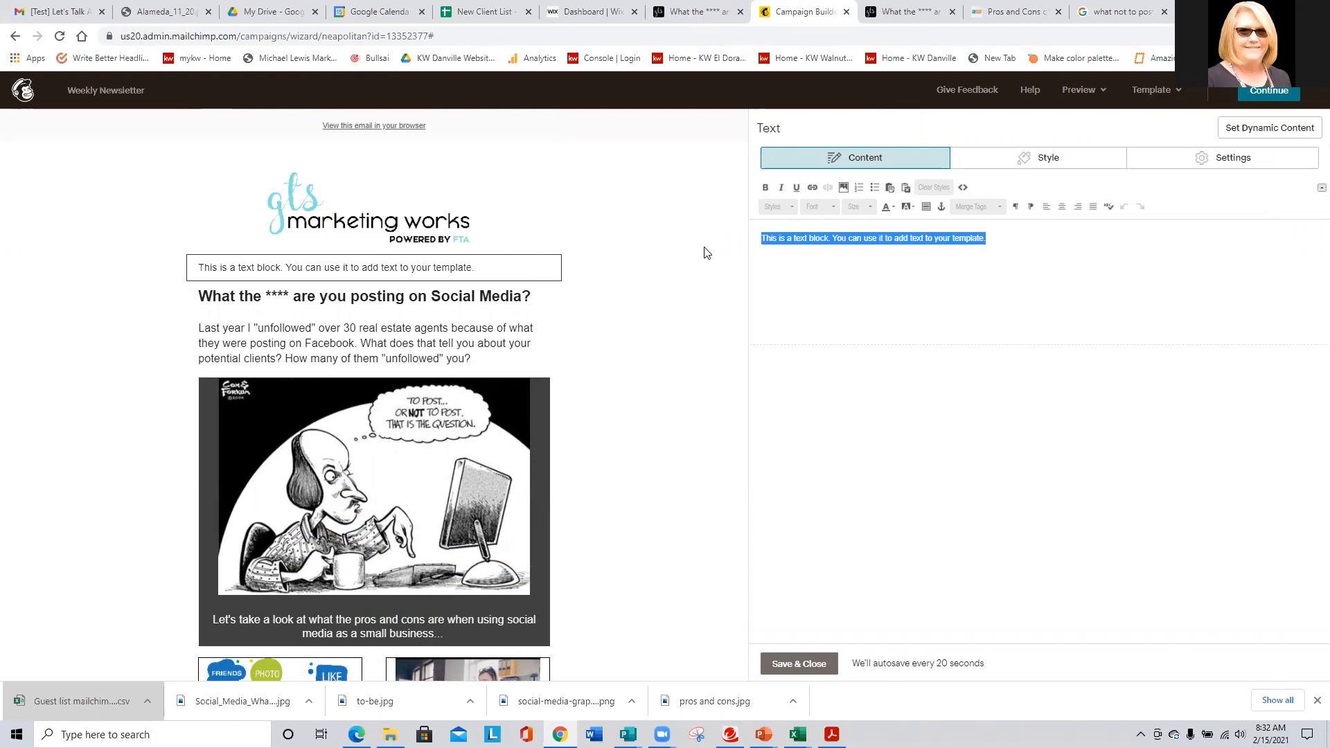
- Enter three lines: 'Social Media - What to Post and What Not to Post', 'Recipe Corner - Easy Chicken Enchilada', 'Market Updates - What's happening around you'
{"action": "type", "text": "Social Media"}
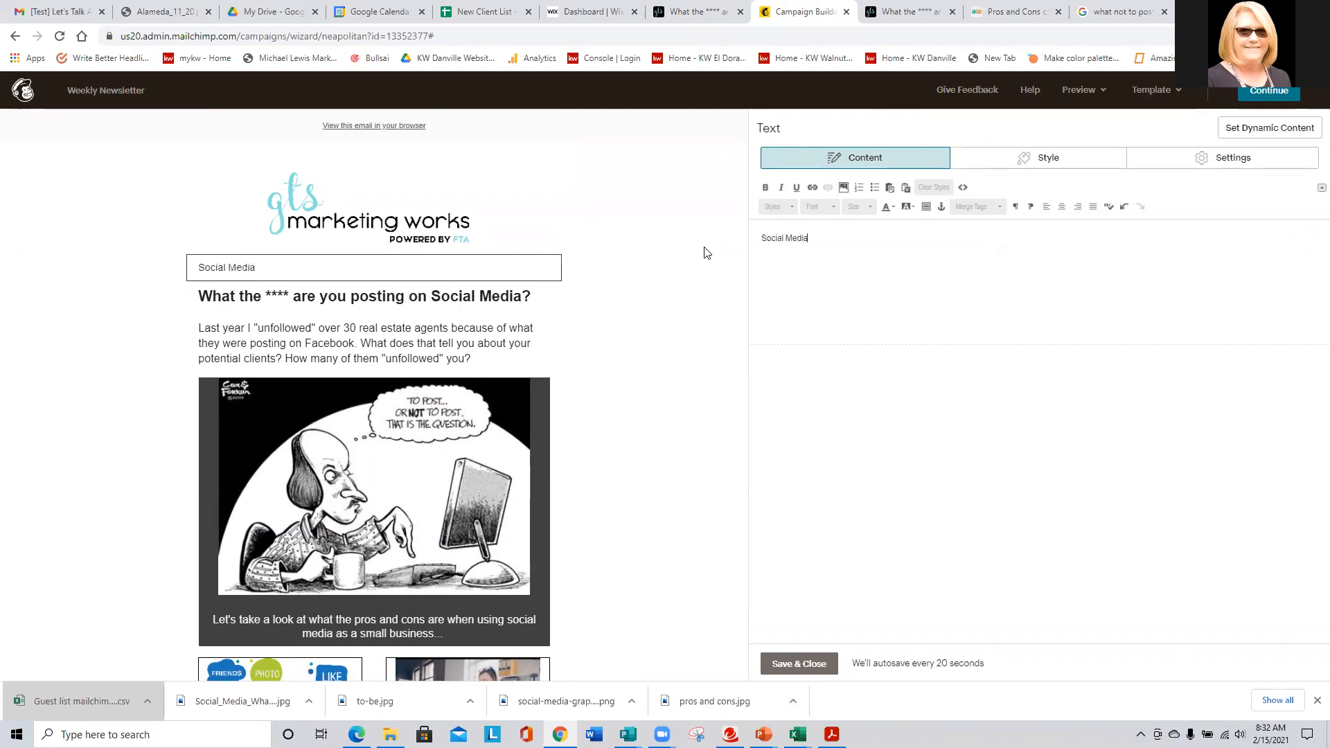
{"action": "type", "text": " - Wha"}
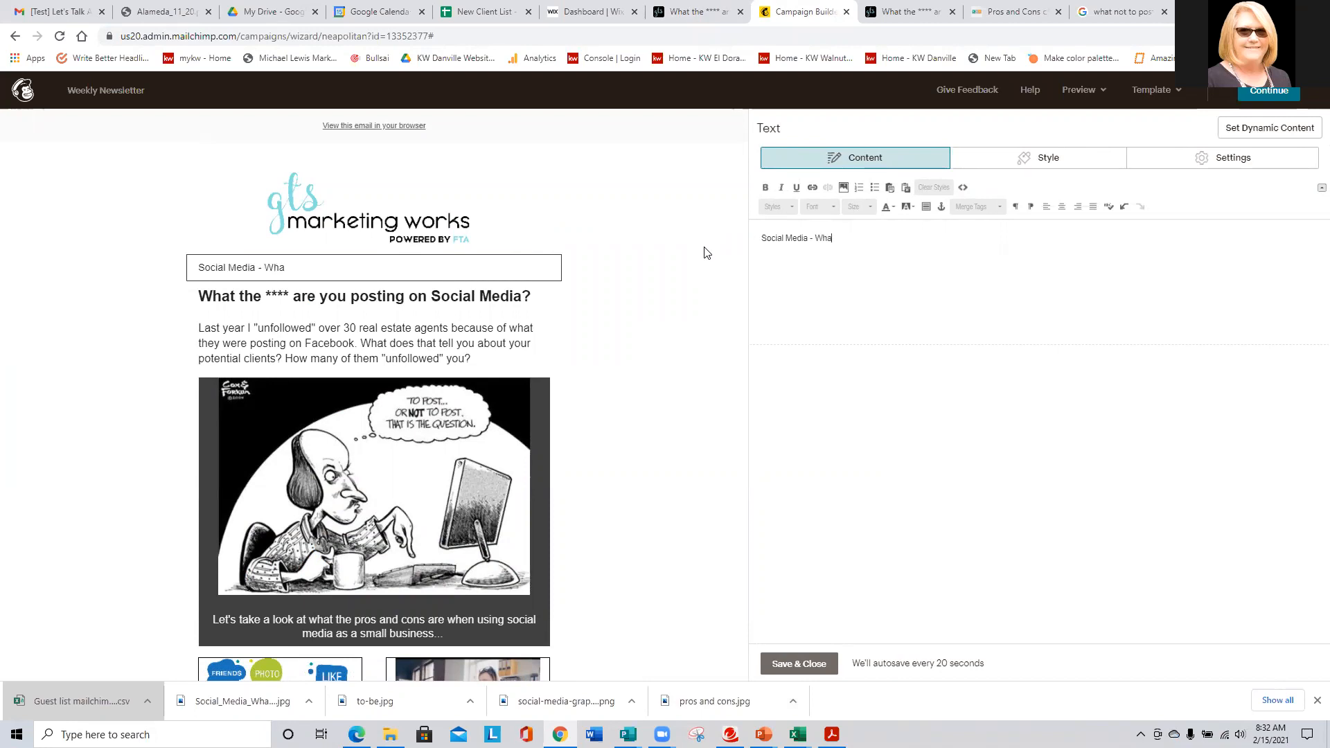
{"action": "type", "text": "t to Post and What Not to Pos"}
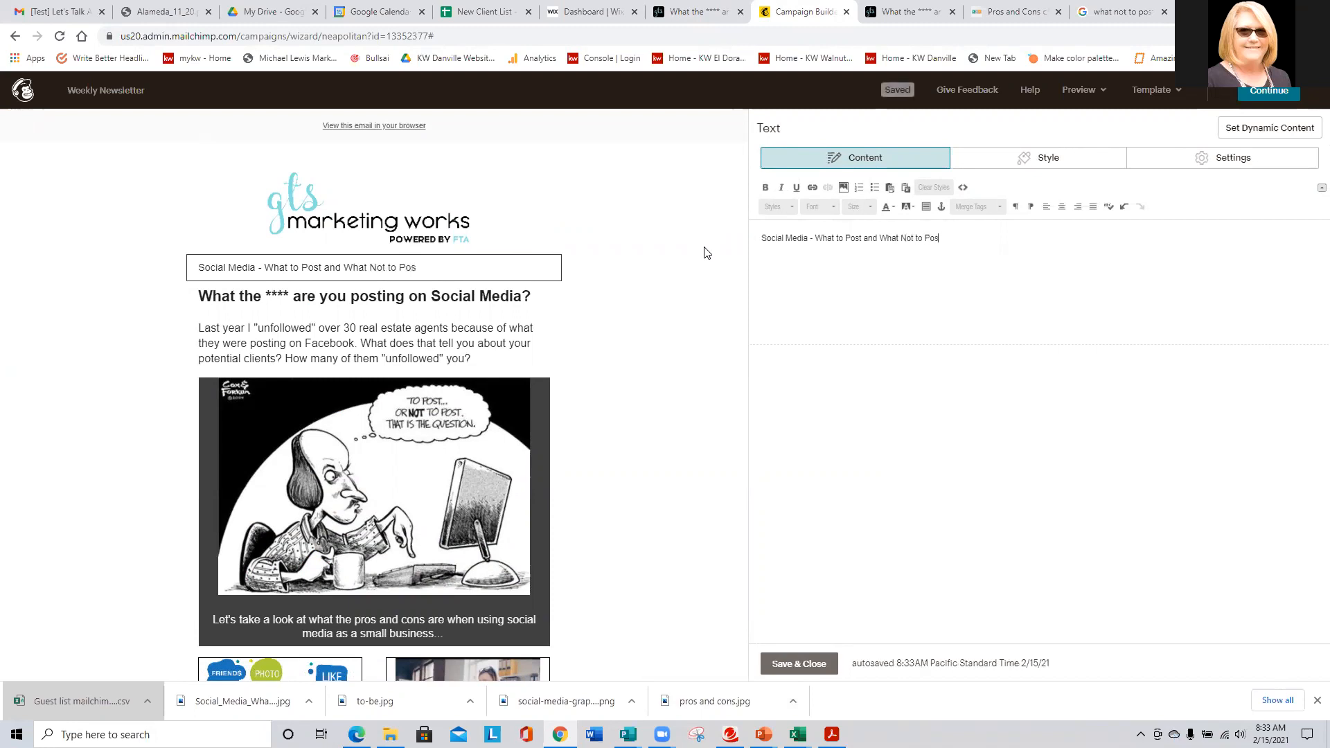
{"action": "type", "text": "t"}
{"action": "key", "text": "Return"}
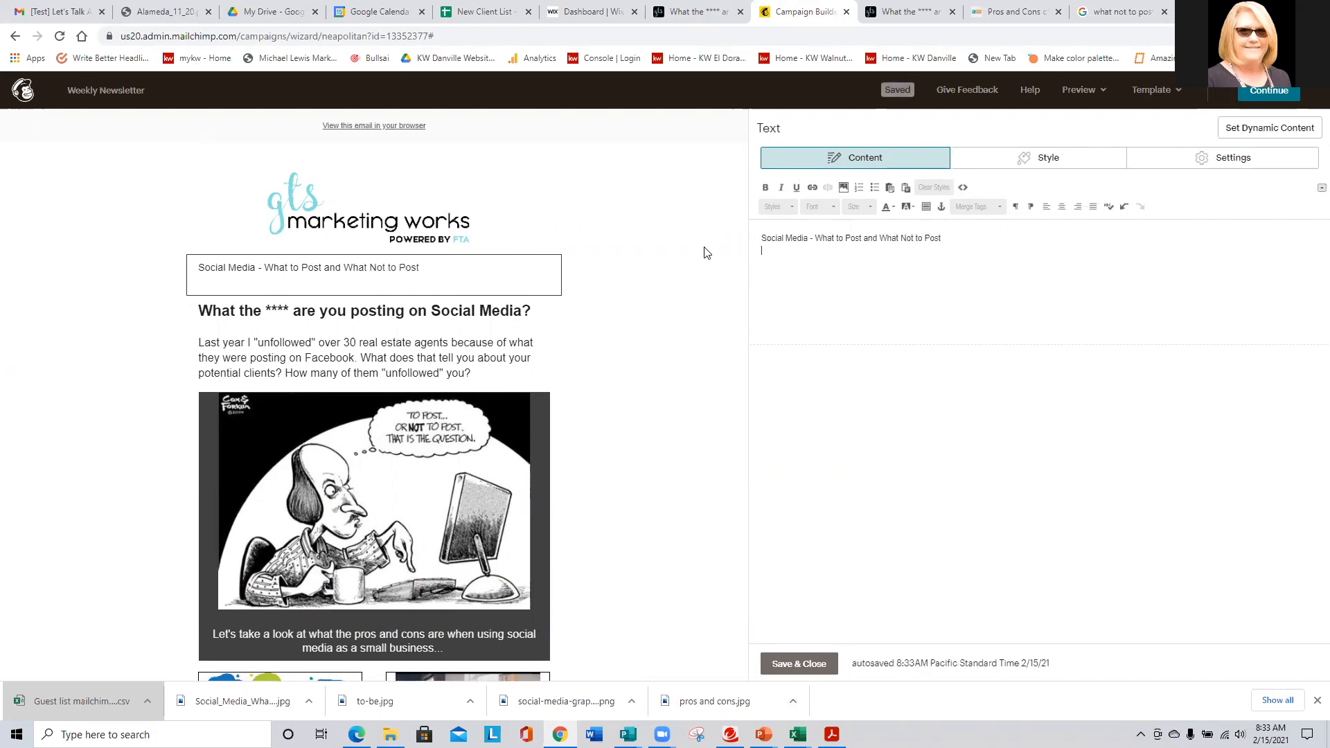
{"action": "type", "text": "Recipe Corner - Easy Chicken Enchilada Soup"}
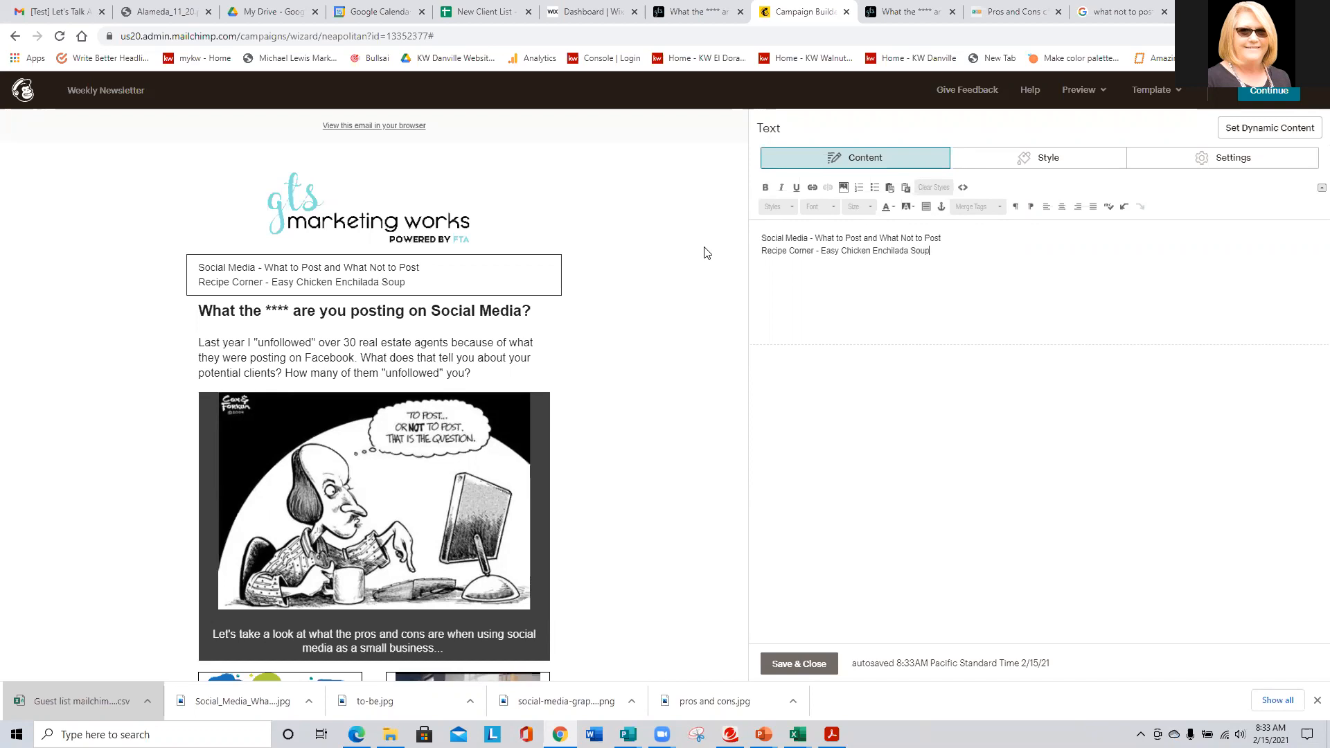
{"action": "key", "text": "Return"}
{"action": "type", "text": "Market Updates"}
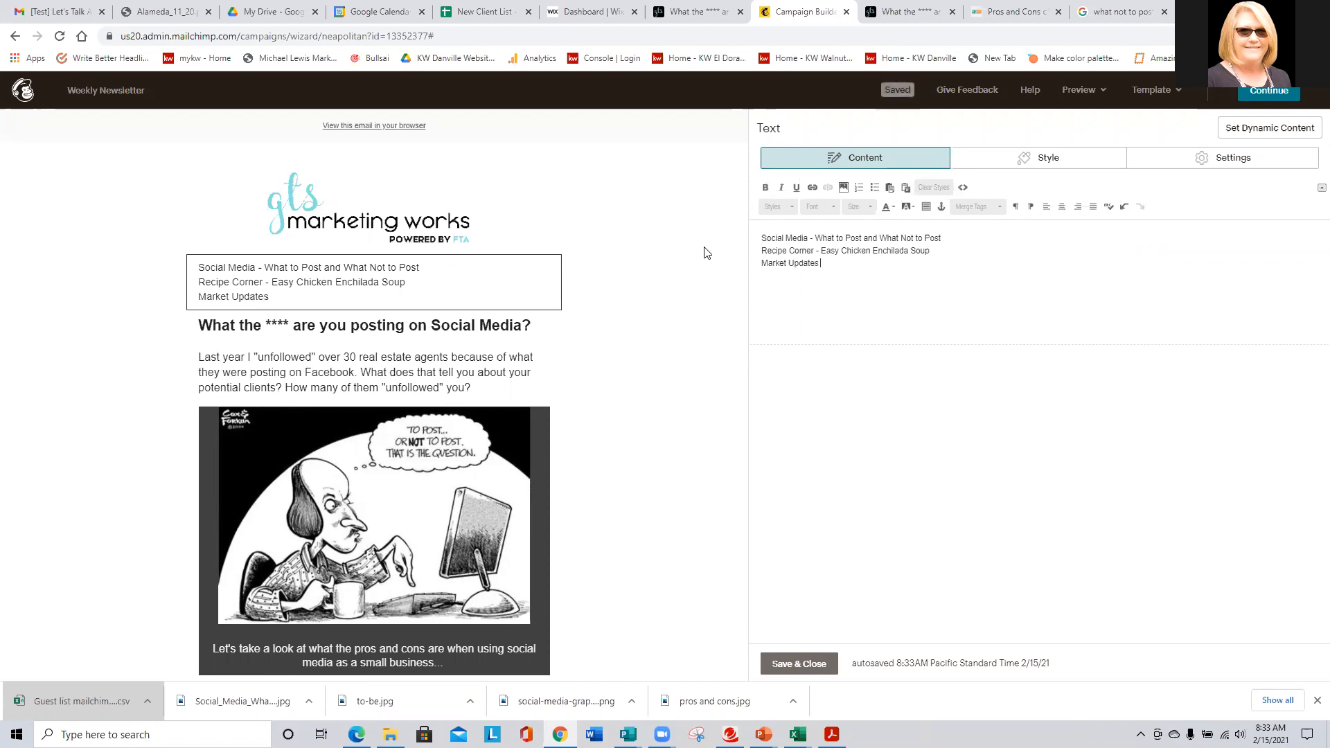
{"action": "type", "text": " - What's happenin"}
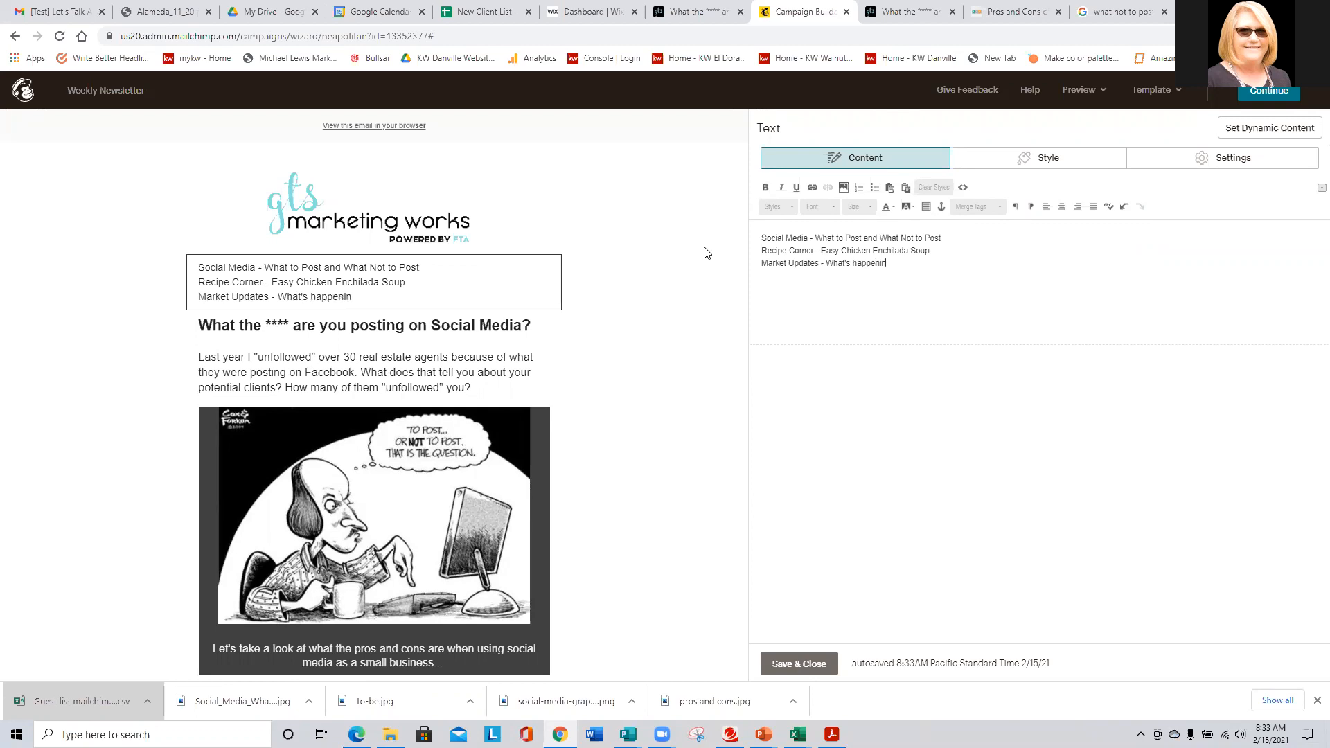
{"action": "type", "text": "g areou"}
{"action": "key", "text": "BackSpace"}
{"action": "key", "text": "BackSpace"}
{"action": "type", "text": "ound you"}
- Try anchor-linking the Social Media contents line, cancelling because no anchors exist yet
{"action": "left_click_drag", "start_coordinate": [968, 238], "coordinate": [757, 235]}
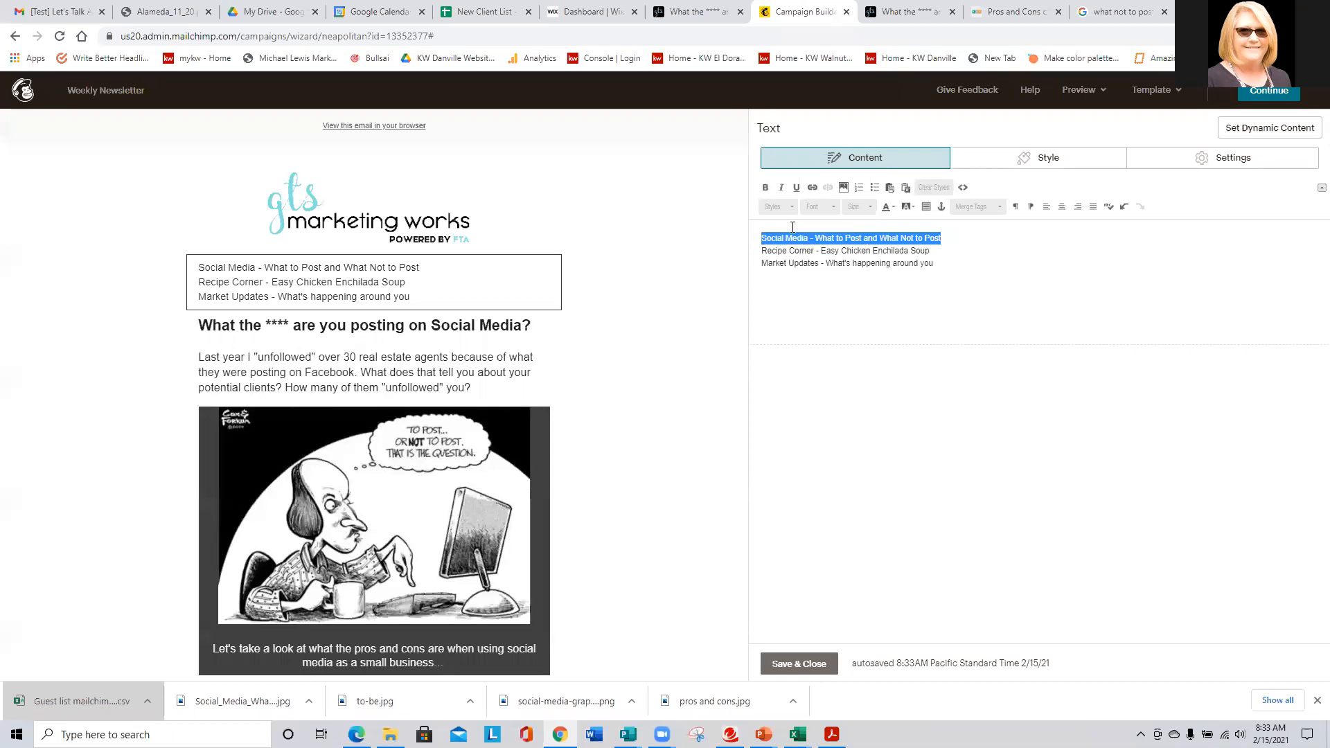
{"action": "left_click", "coordinate": [811, 187]}
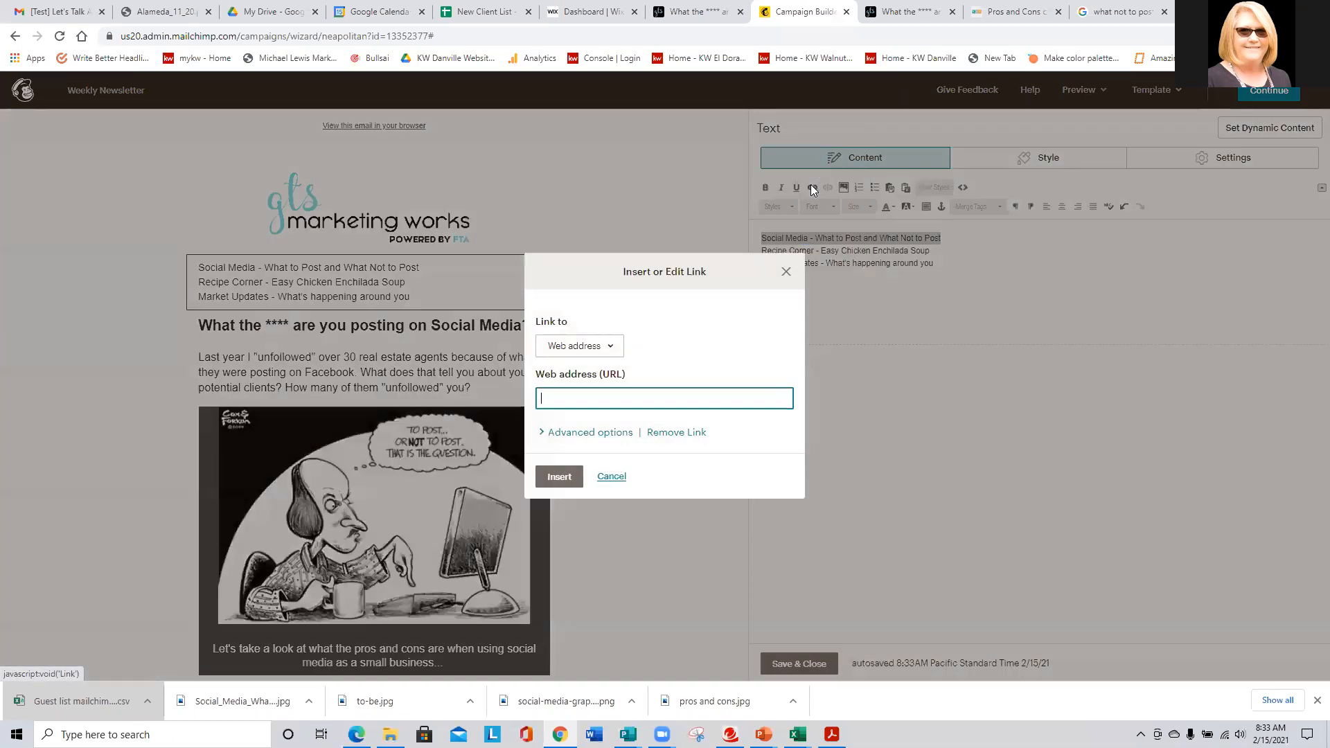
{"action": "left_click", "coordinate": [583, 346]}
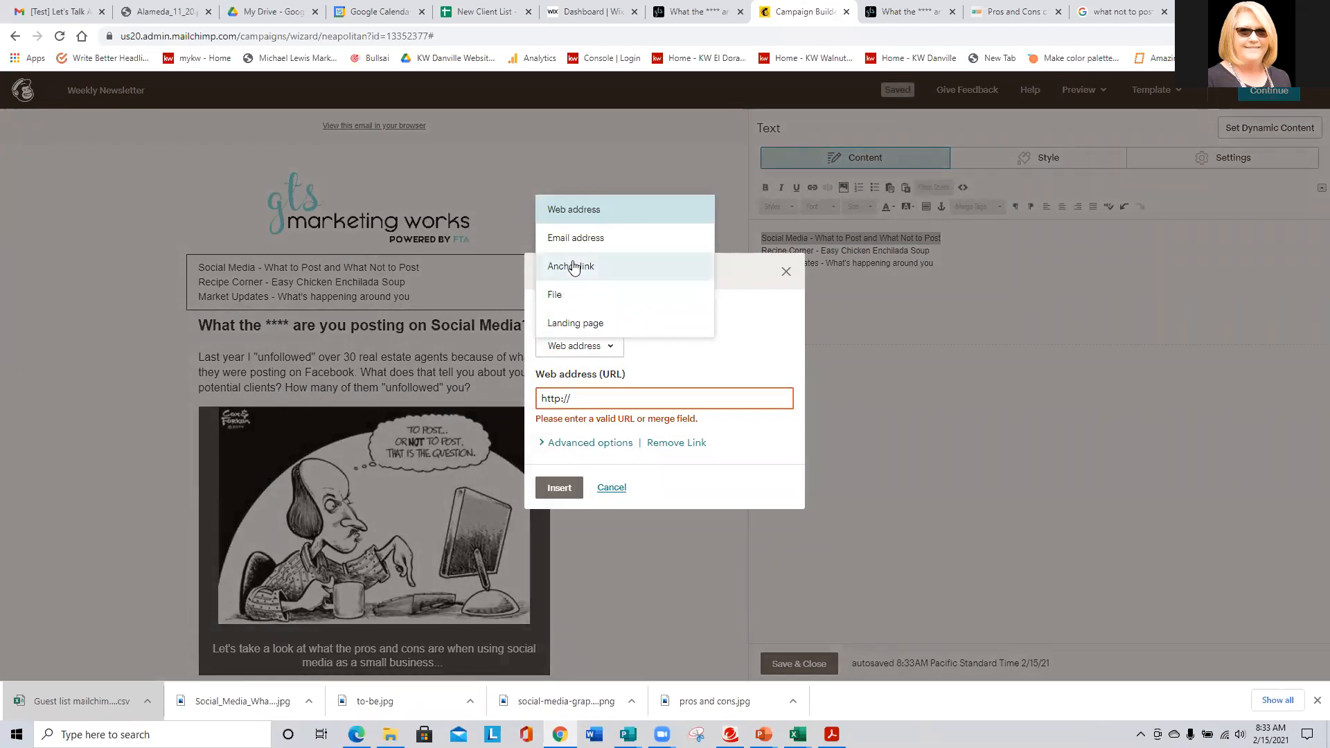
{"action": "left_click", "coordinate": [573, 267]}
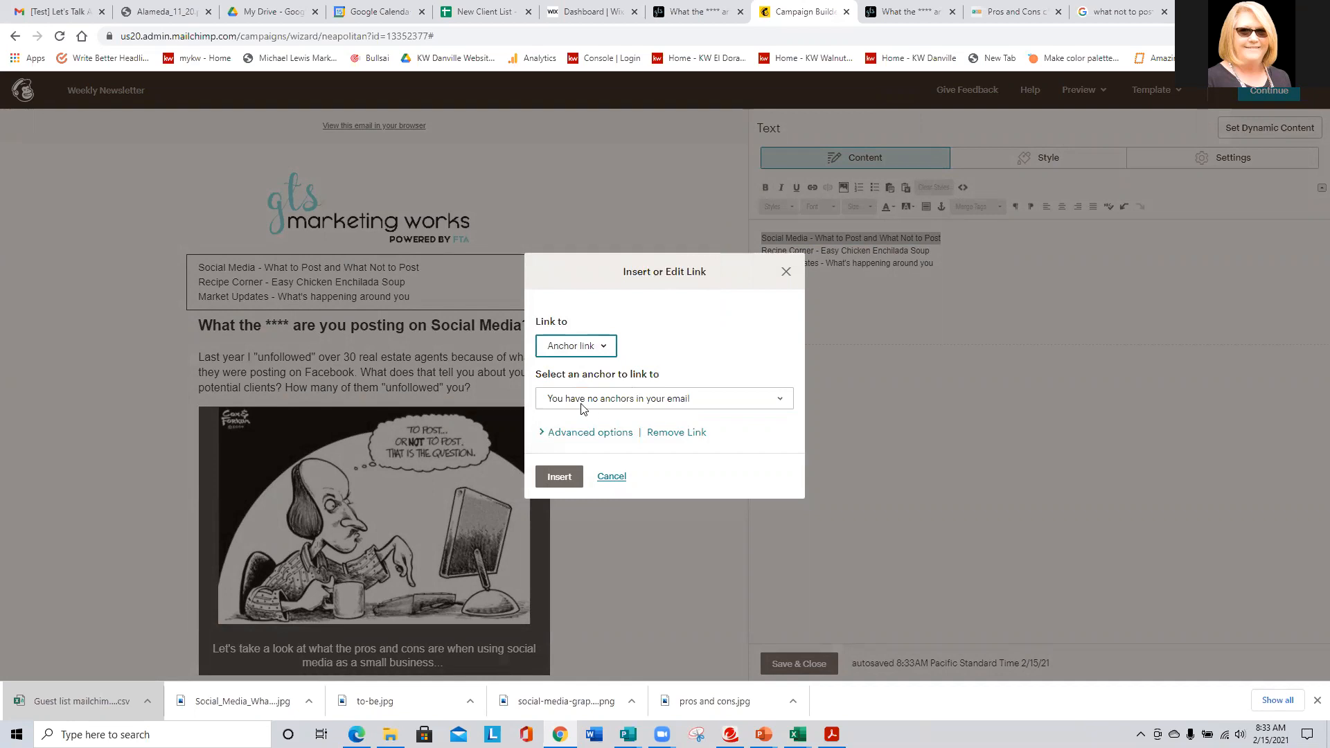
{"action": "left_click", "coordinate": [613, 477]}
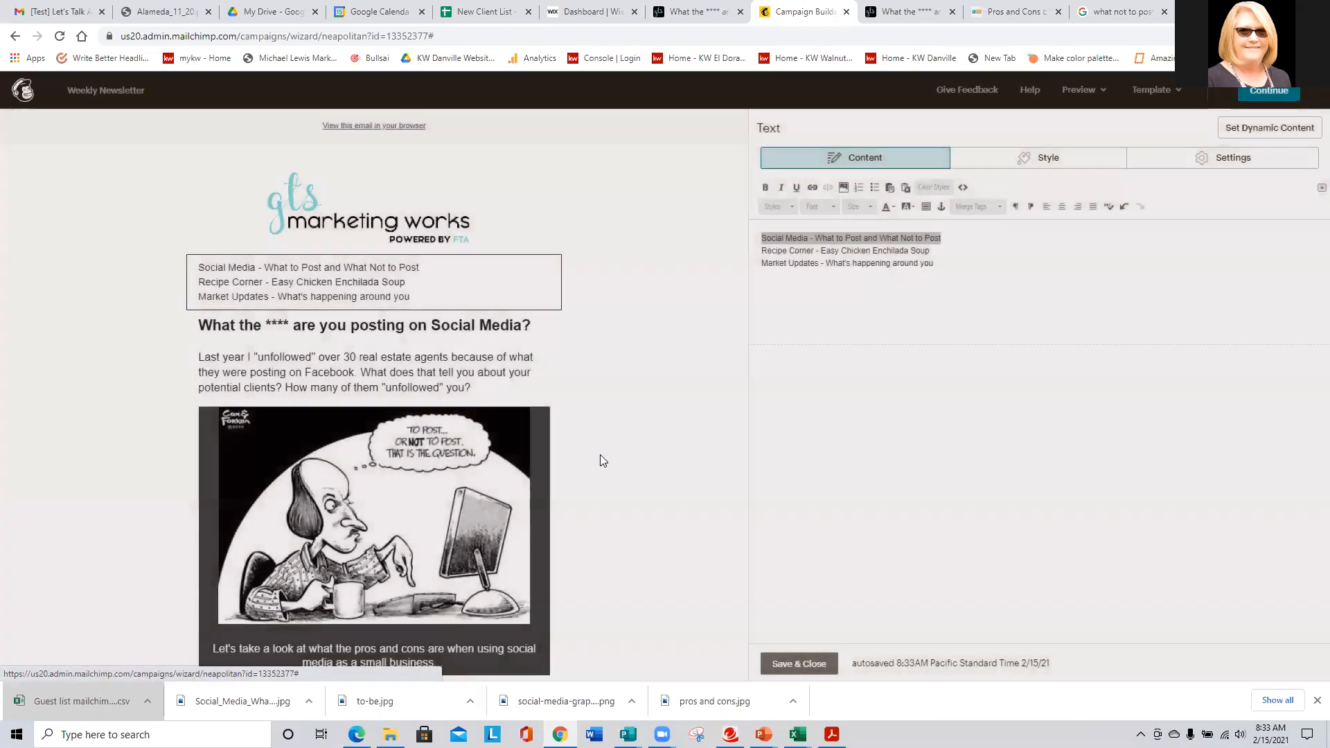
{"action": "scroll", "coordinate": [212, 429], "scroll_direction": "down", "scroll_amount": 4}
{"action": "scroll", "coordinate": [212, 429], "scroll_direction": "down", "scroll_amount": 5}
{"action": "scroll", "coordinate": [212, 429], "scroll_direction": "up", "scroll_amount": 8}
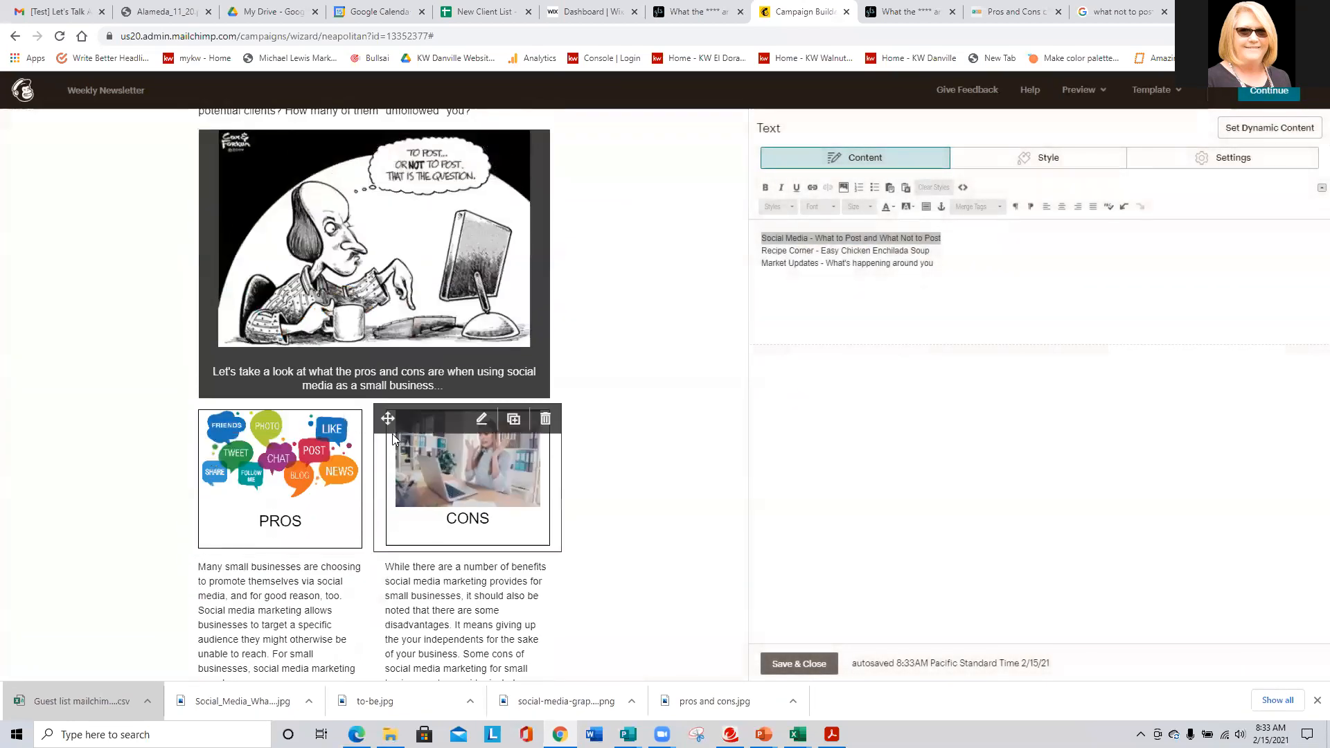
- Add an anchor named 'Social Med' at the social media heading
{"action": "left_click", "coordinate": [368, 300]}
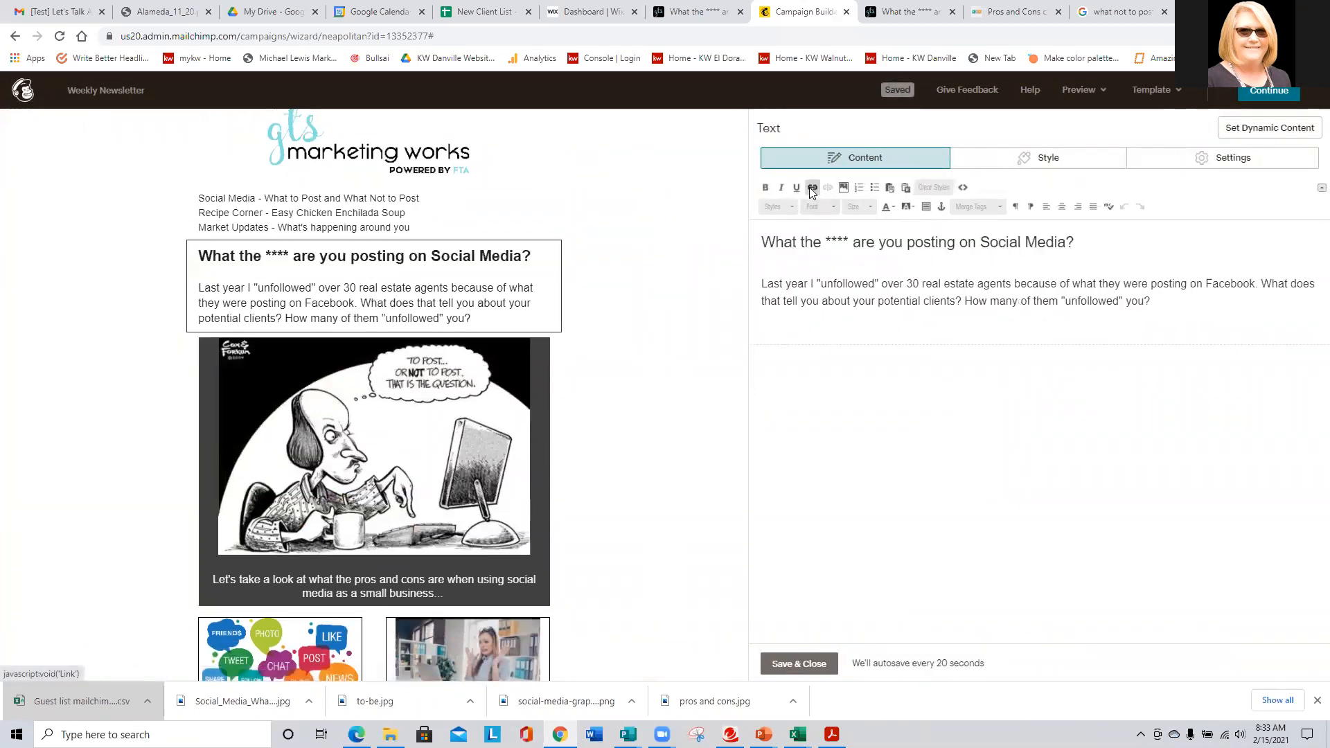
{"action": "left_click", "coordinate": [941, 208]}
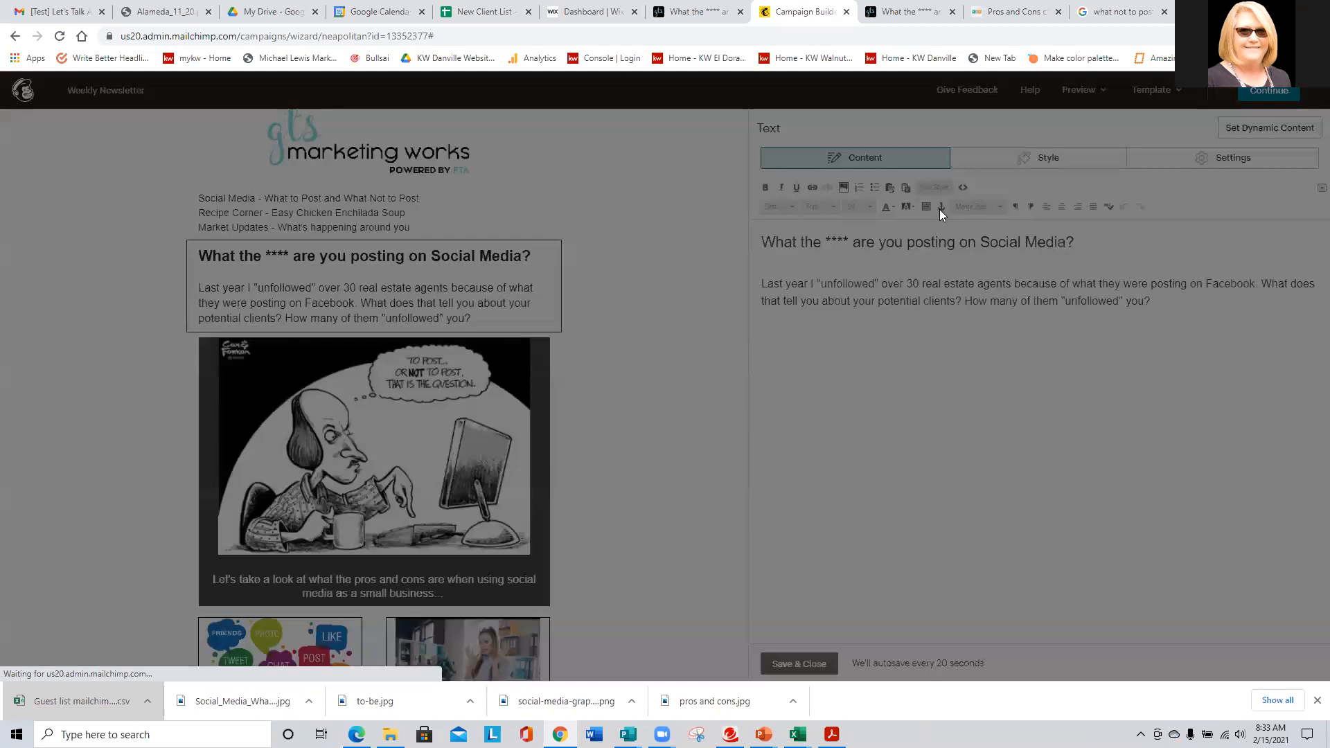
{"action": "left_click", "coordinate": [670, 378]}
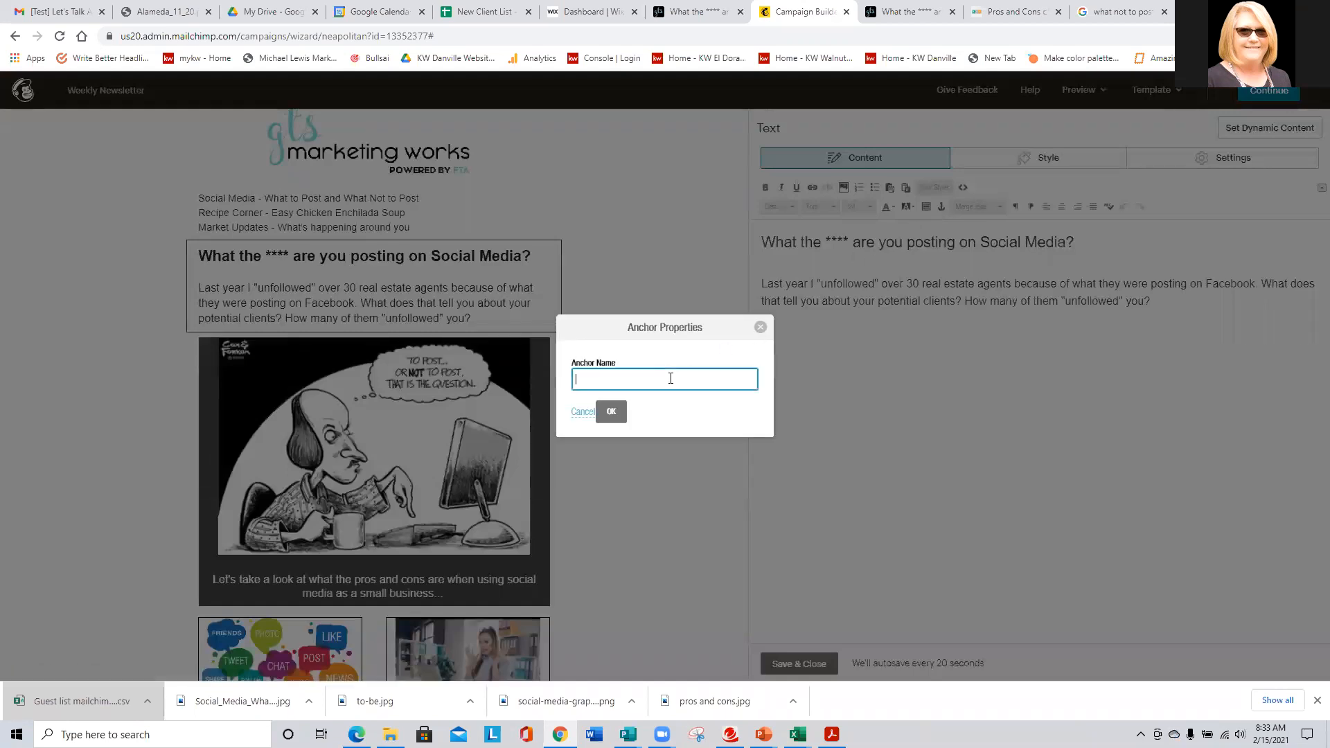
{"action": "type", "text": "Social Med"}
{"action": "left_click", "coordinate": [623, 415]}
- Add an anchor at the RECIPE CORNER heading
{"action": "scroll", "coordinate": [148, 388], "scroll_direction": "down", "scroll_amount": 6}
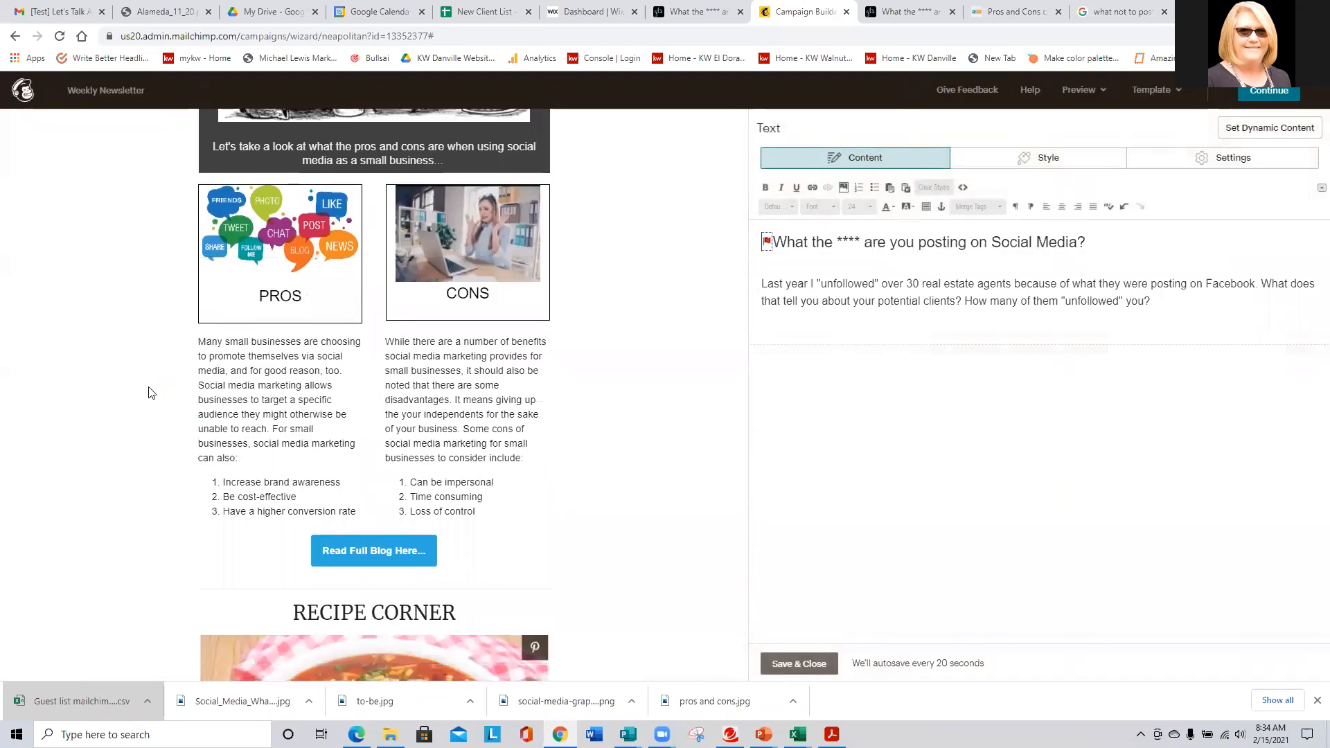
{"action": "scroll", "coordinate": [148, 392], "scroll_direction": "down", "scroll_amount": 4}
{"action": "left_click", "coordinate": [257, 356]}
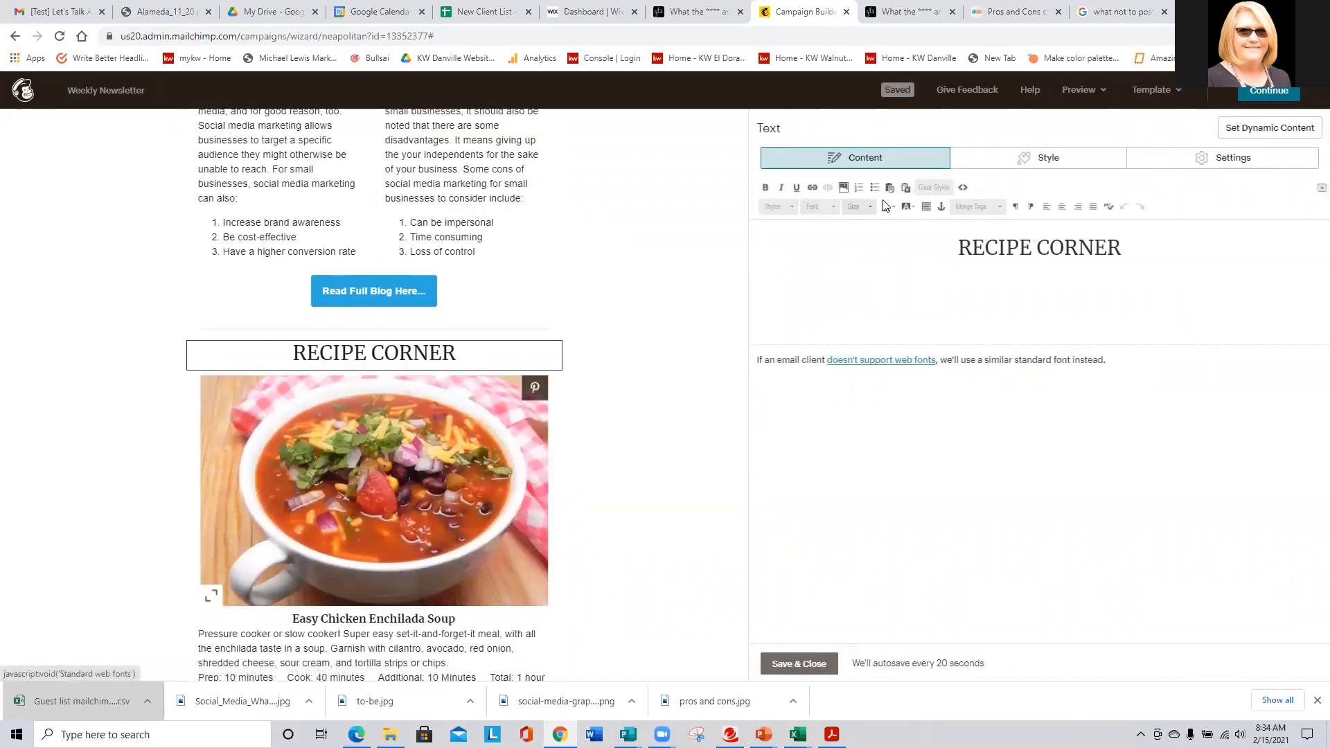
{"action": "left_click", "coordinate": [941, 207]}
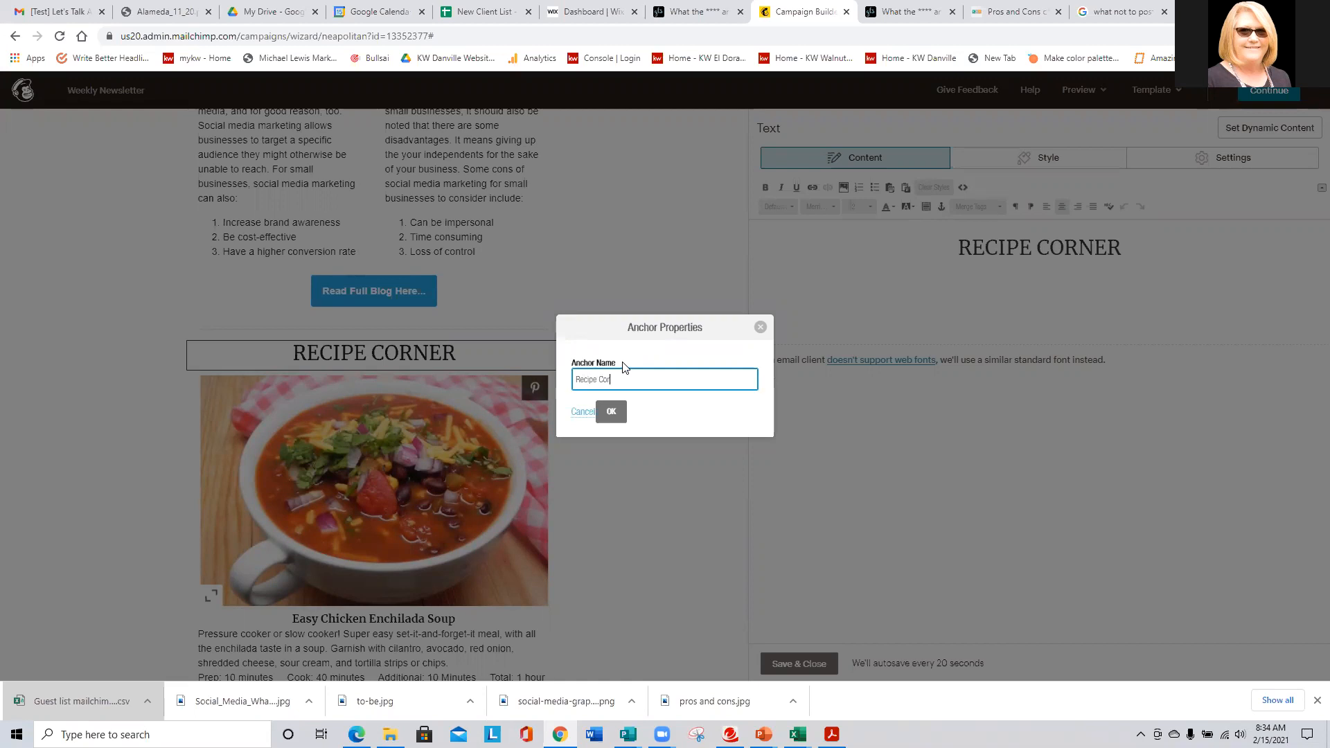
{"action": "left_click", "coordinate": [611, 411]}
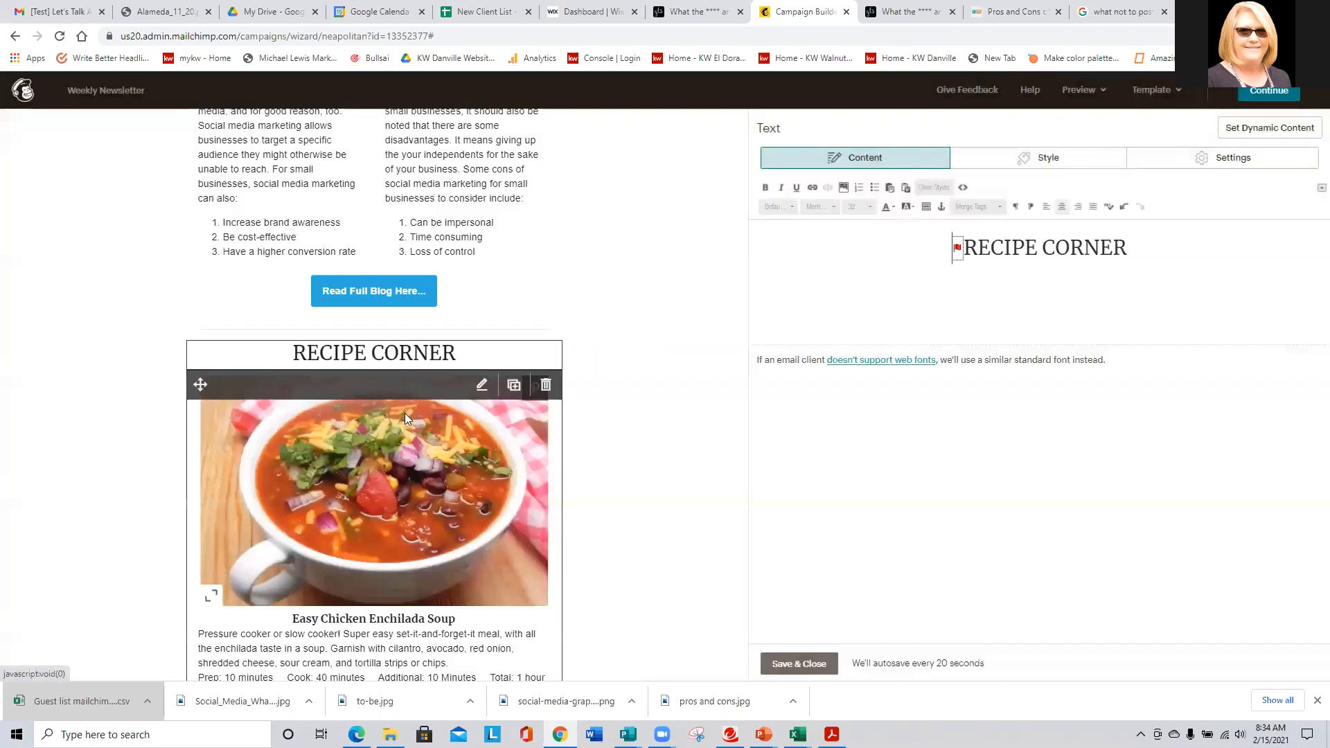
{"action": "scroll", "coordinate": [239, 434], "scroll_direction": "up", "scroll_amount": 5}
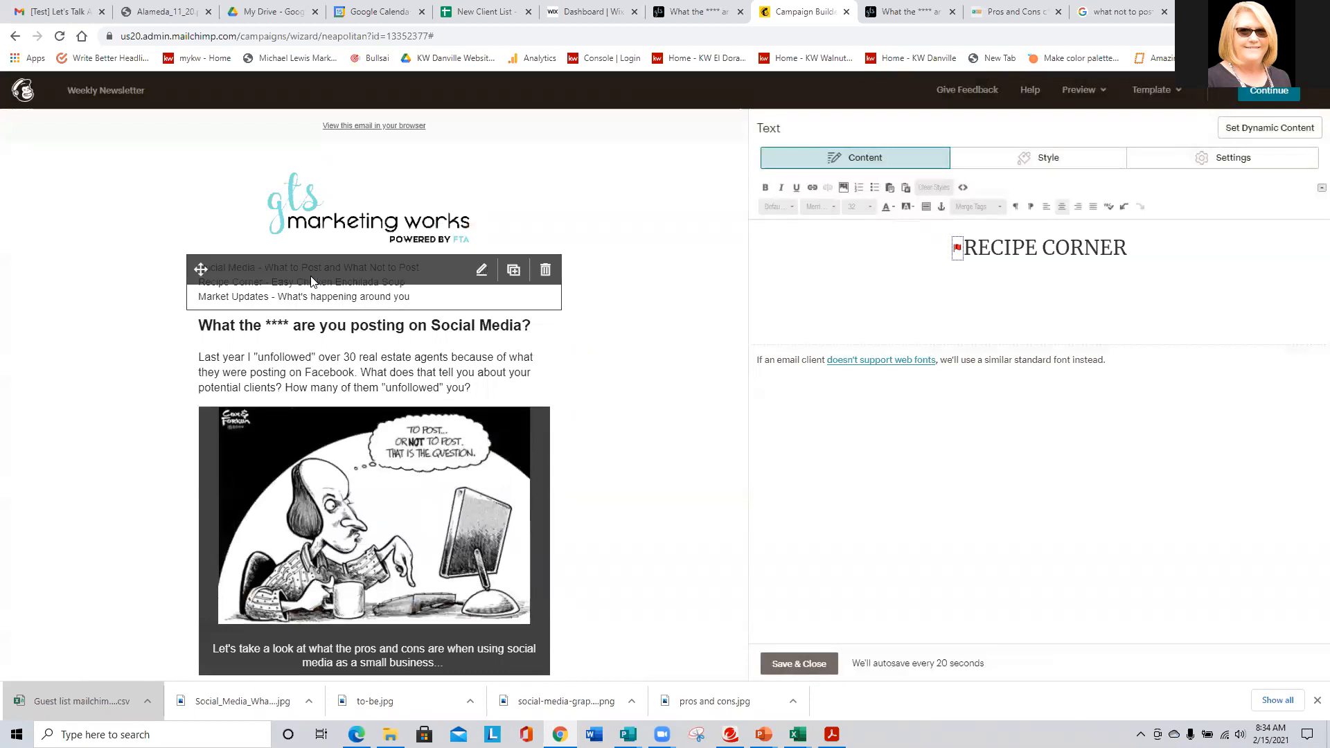
- Link the Social Media contents line to the Social Media Article anchor
{"action": "left_click", "coordinate": [389, 282]}
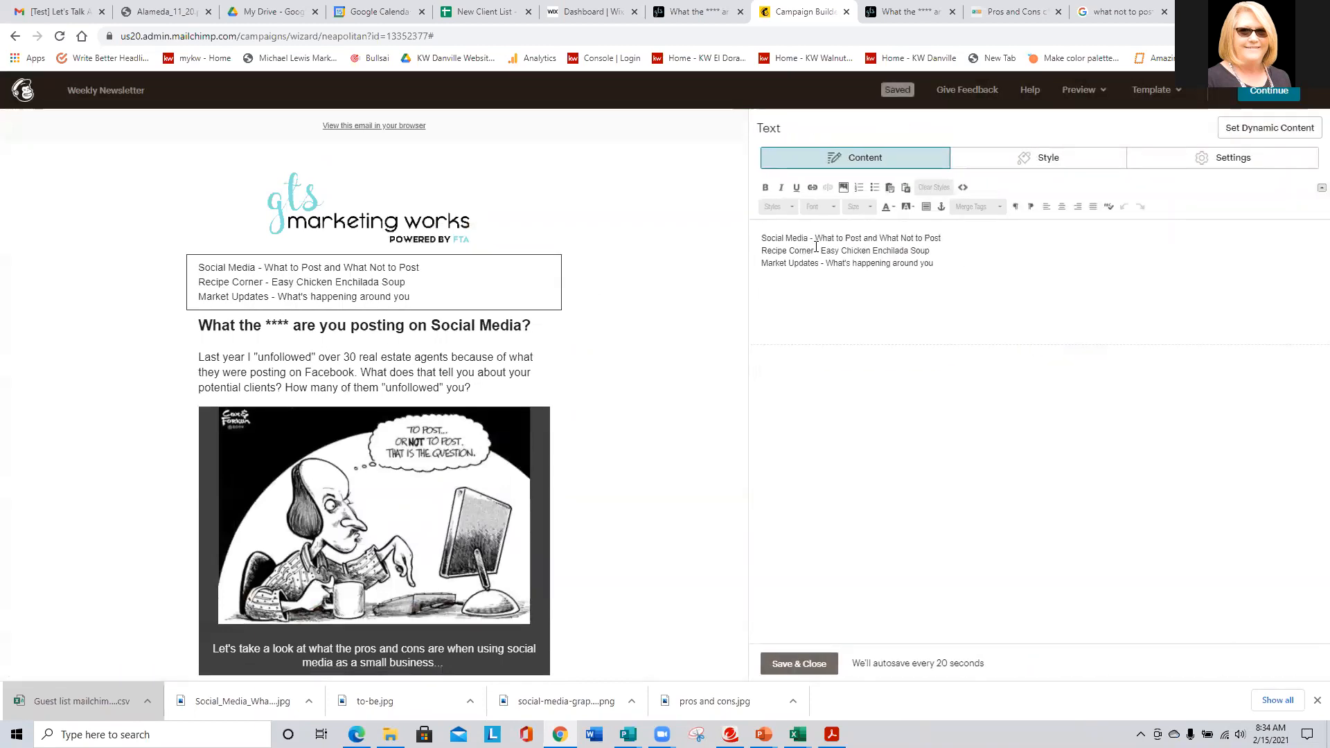
{"action": "left_click_drag", "start_coordinate": [949, 238], "coordinate": [748, 227]}
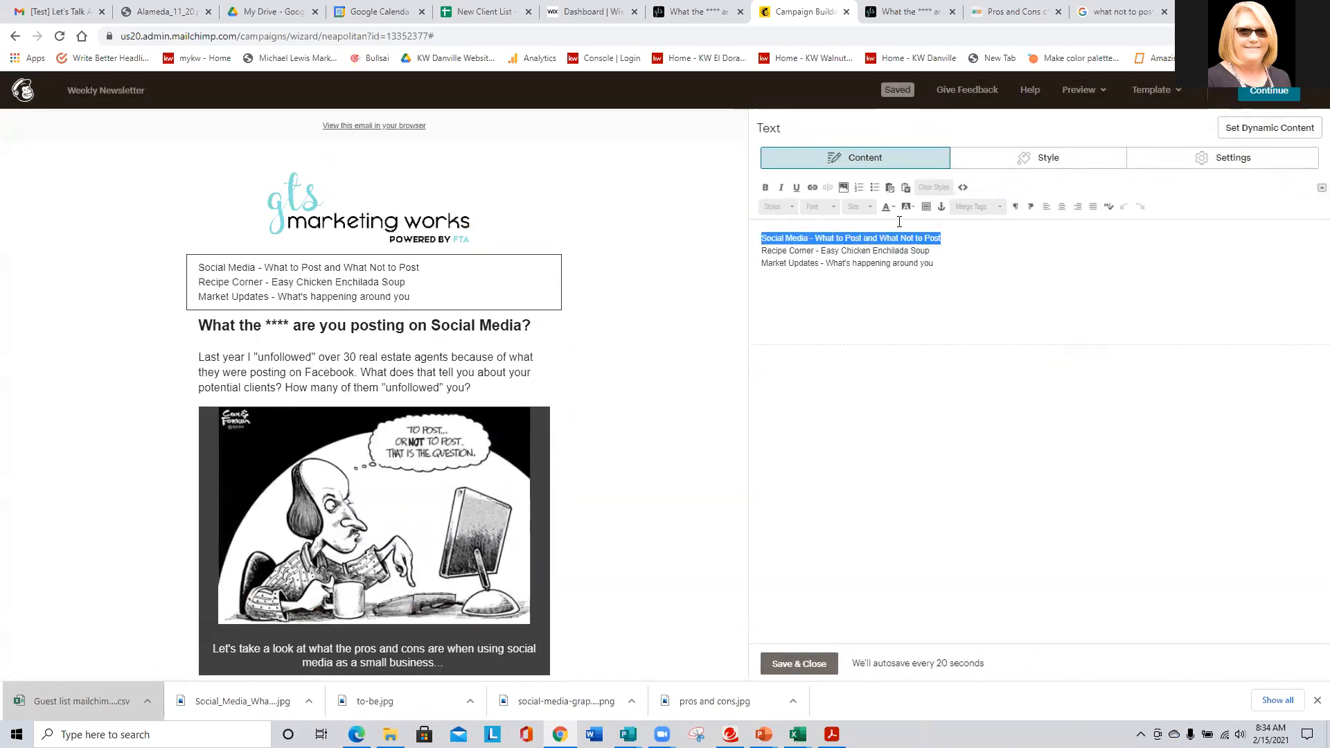
{"action": "left_click", "coordinate": [812, 187]}
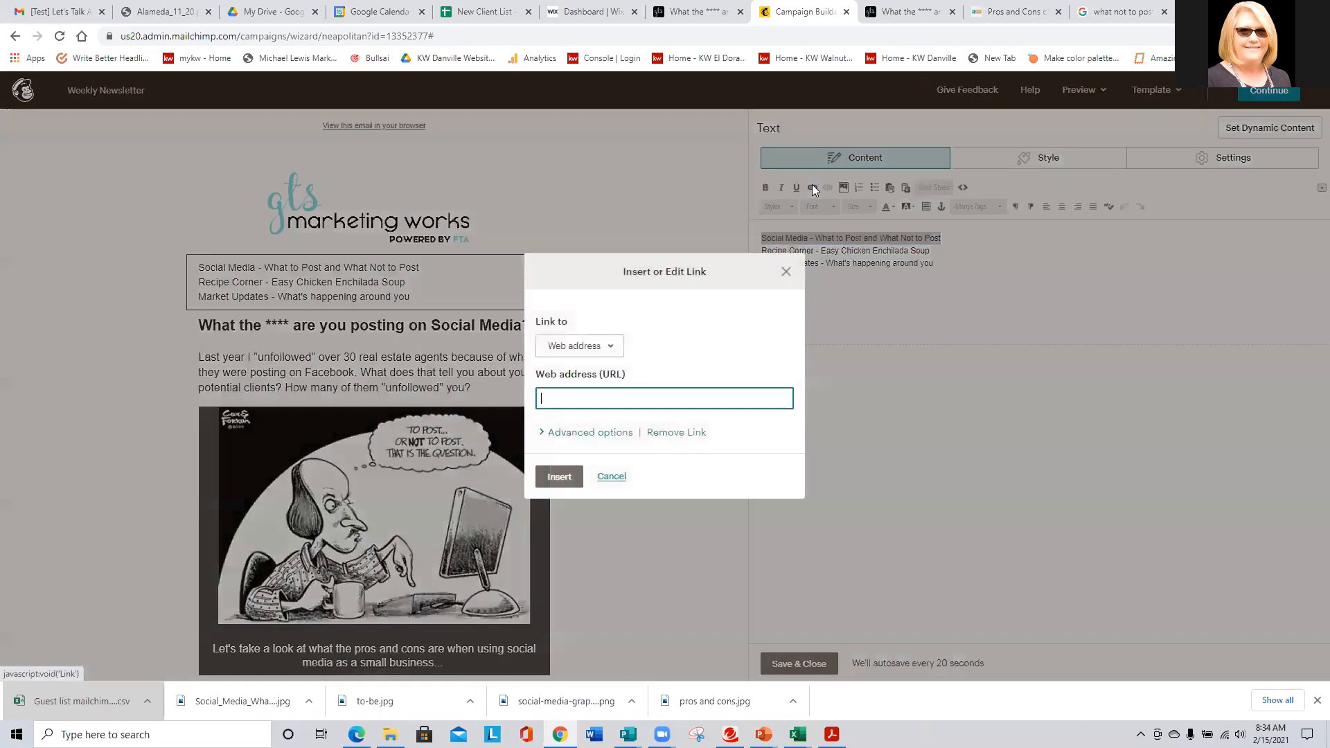
{"action": "left_click", "coordinate": [578, 346]}
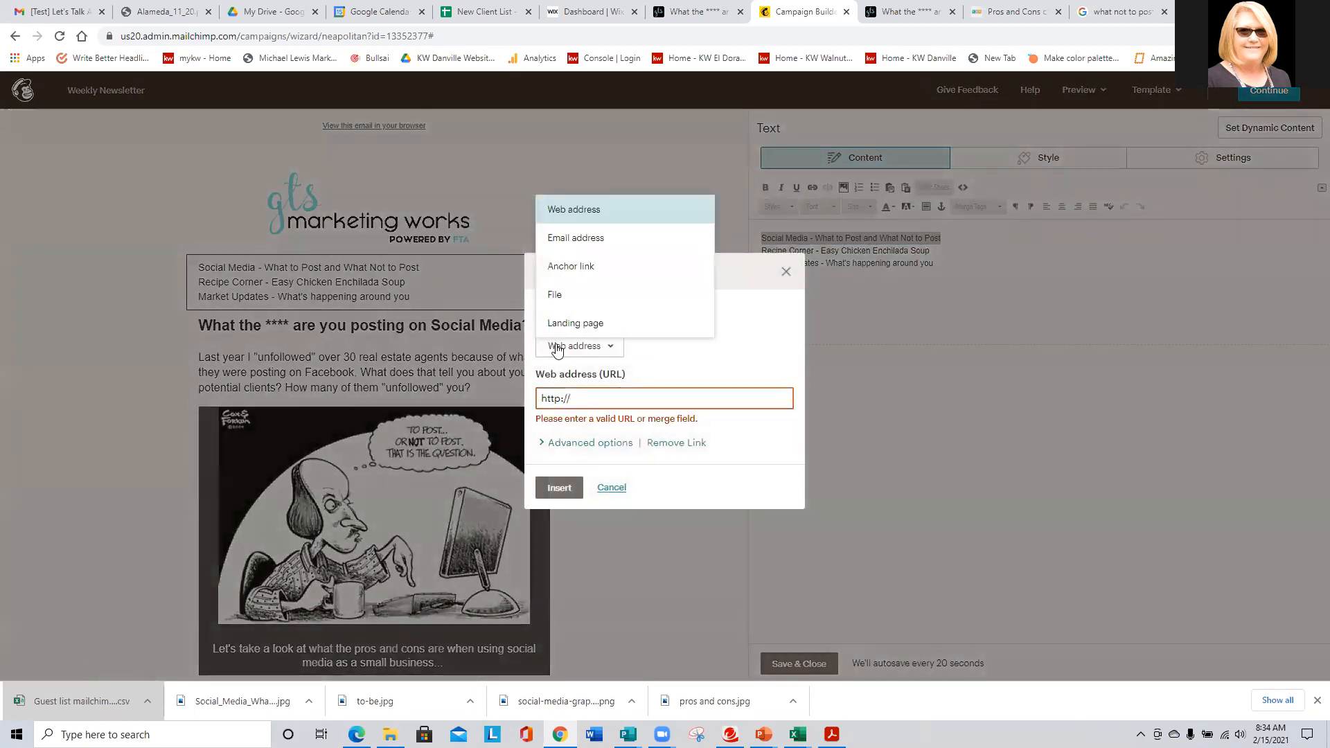
{"action": "left_click", "coordinate": [557, 267]}
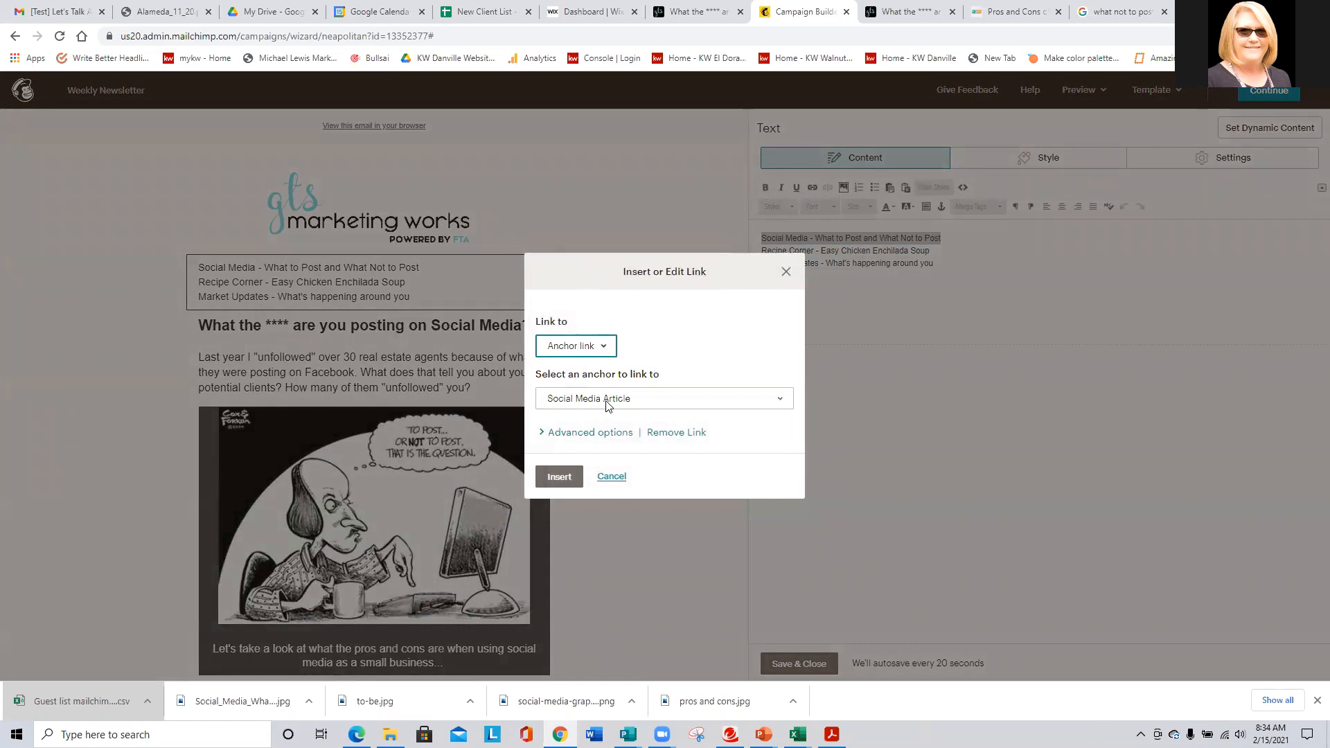
{"action": "left_click", "coordinate": [559, 476]}
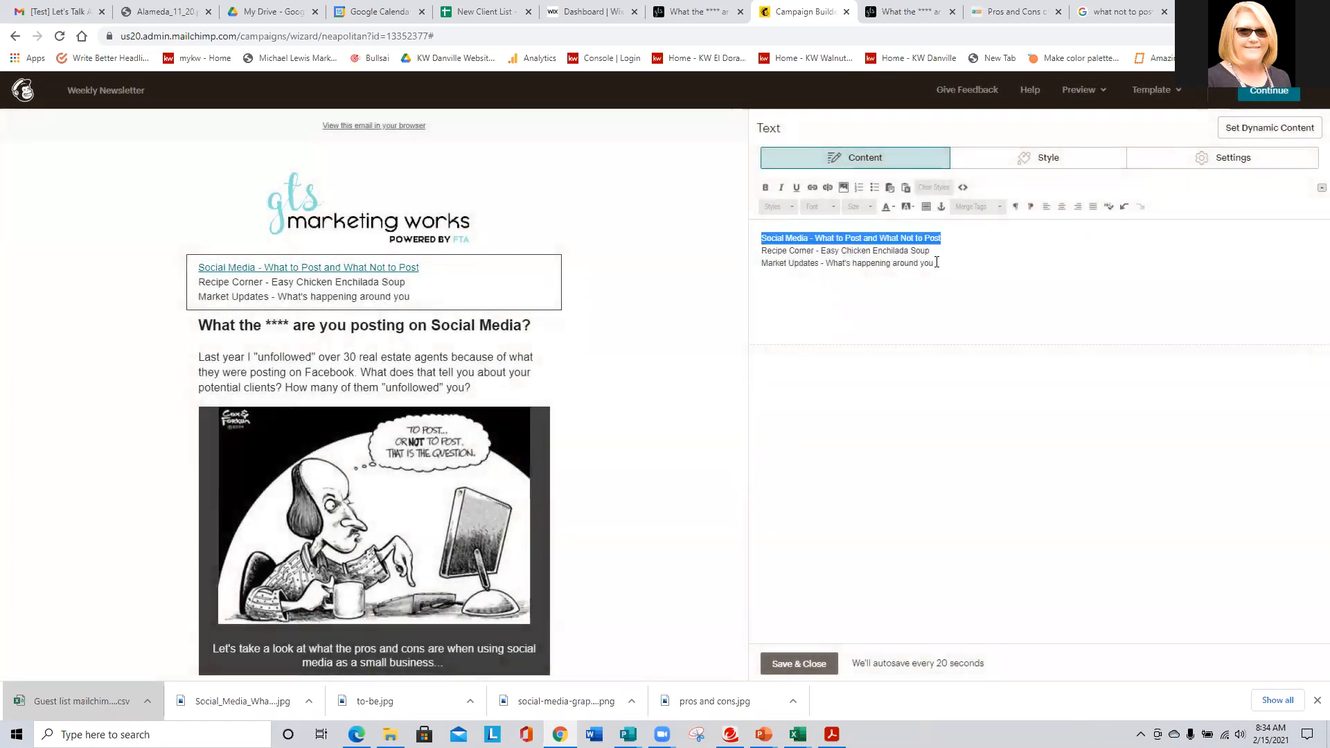
- Link the Recipe Corner contents line to the Recipe Corner anchor and save the text block
{"action": "left_click_drag", "start_coordinate": [929, 251], "coordinate": [751, 247]}
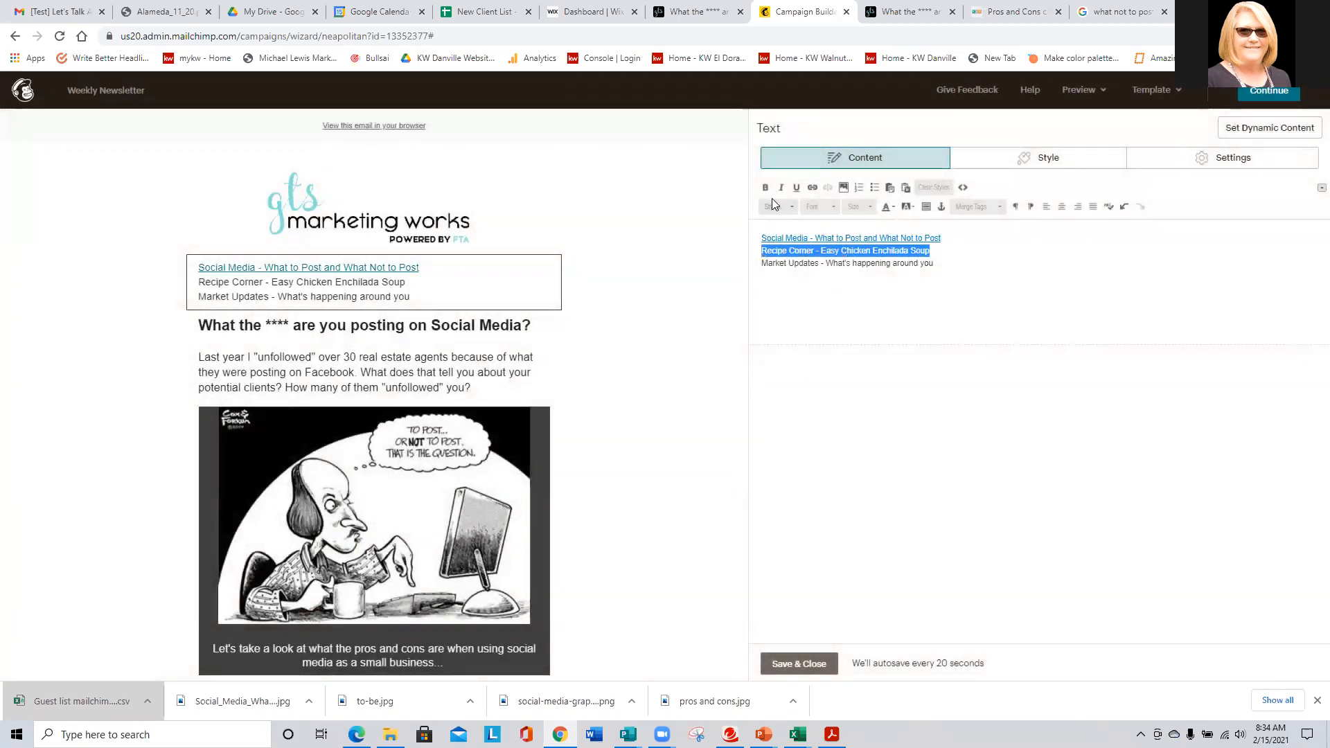
{"action": "left_click", "coordinate": [811, 187]}
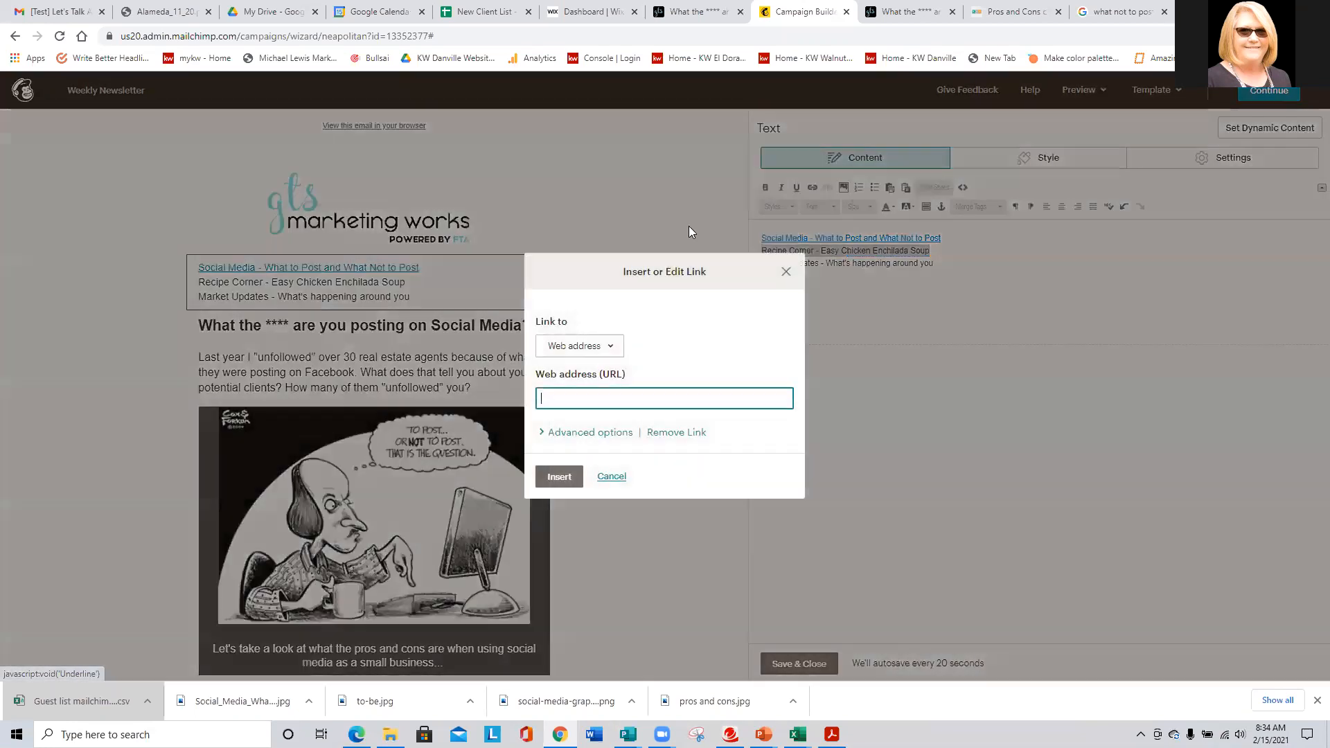
{"action": "left_click", "coordinate": [576, 349]}
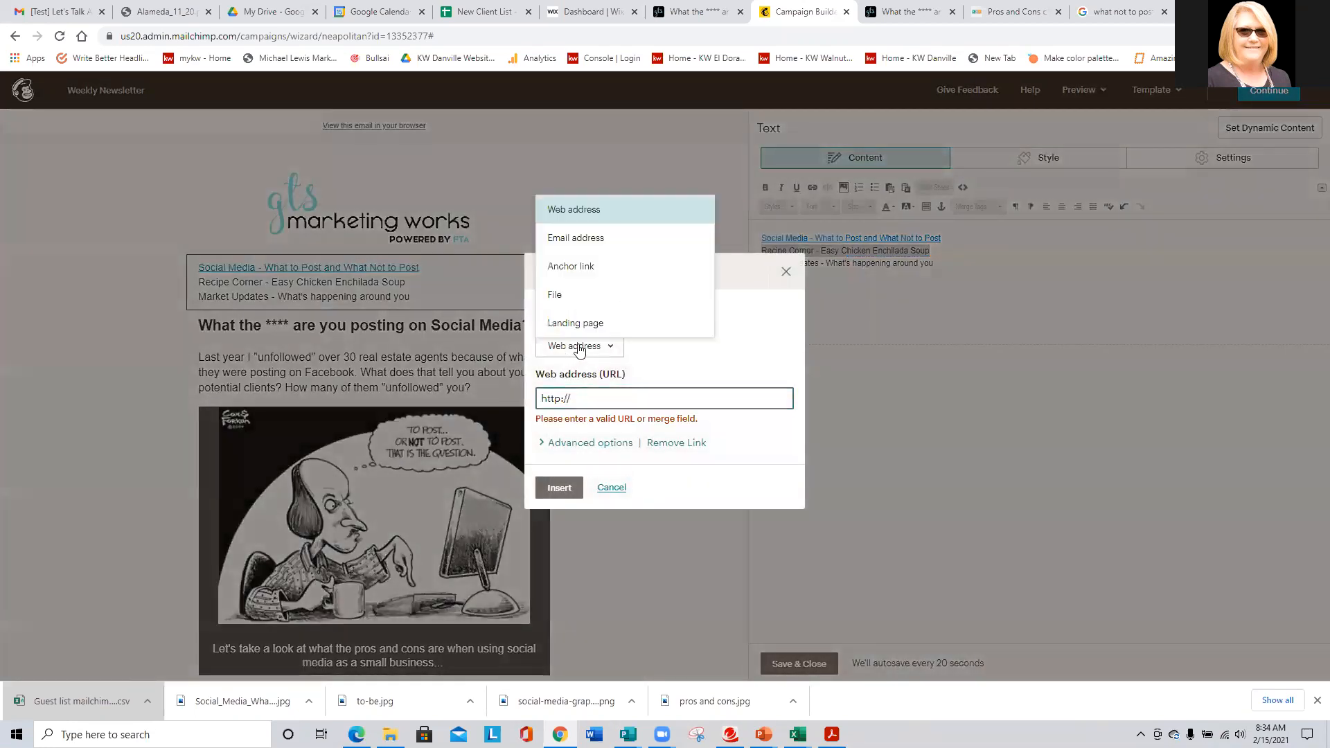
{"action": "left_click", "coordinate": [579, 274]}
{"action": "left_click", "coordinate": [574, 399]}
{"action": "left_click", "coordinate": [558, 428]}
{"action": "left_click", "coordinate": [559, 476]}
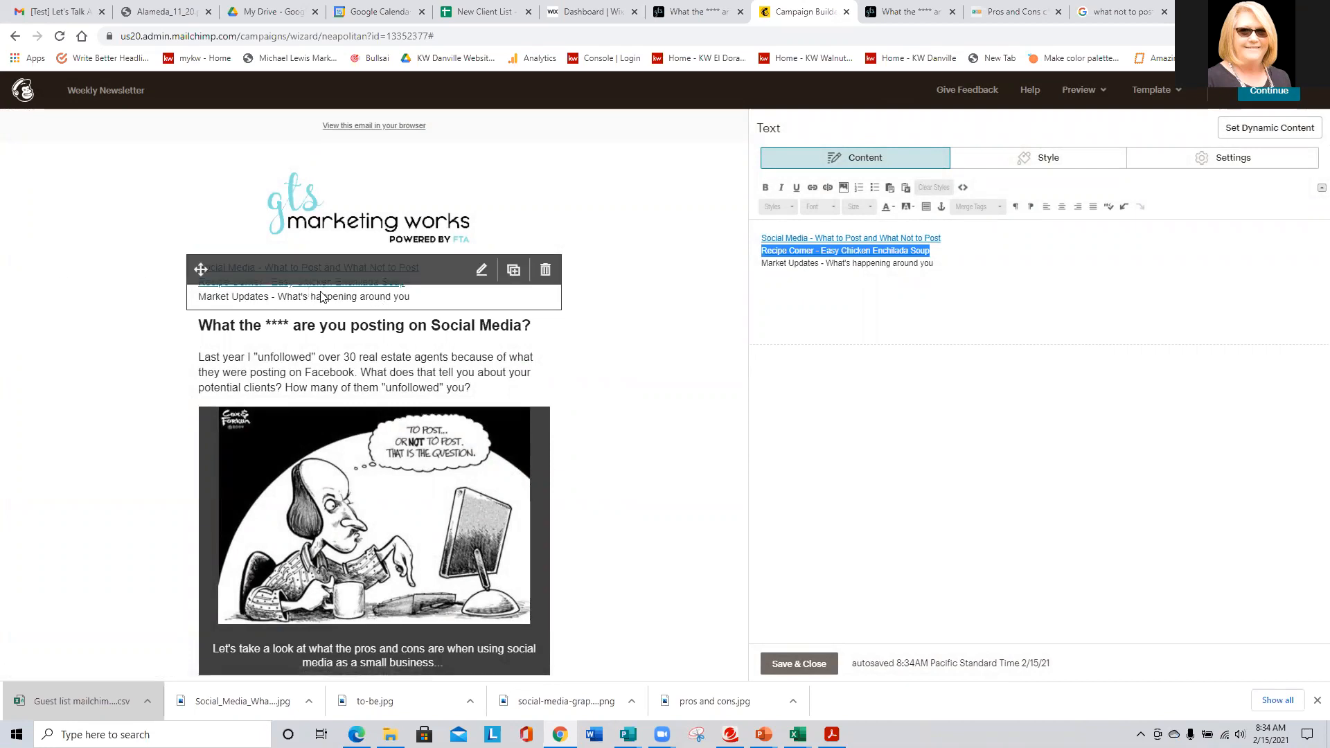
{"action": "left_click", "coordinate": [169, 304]}
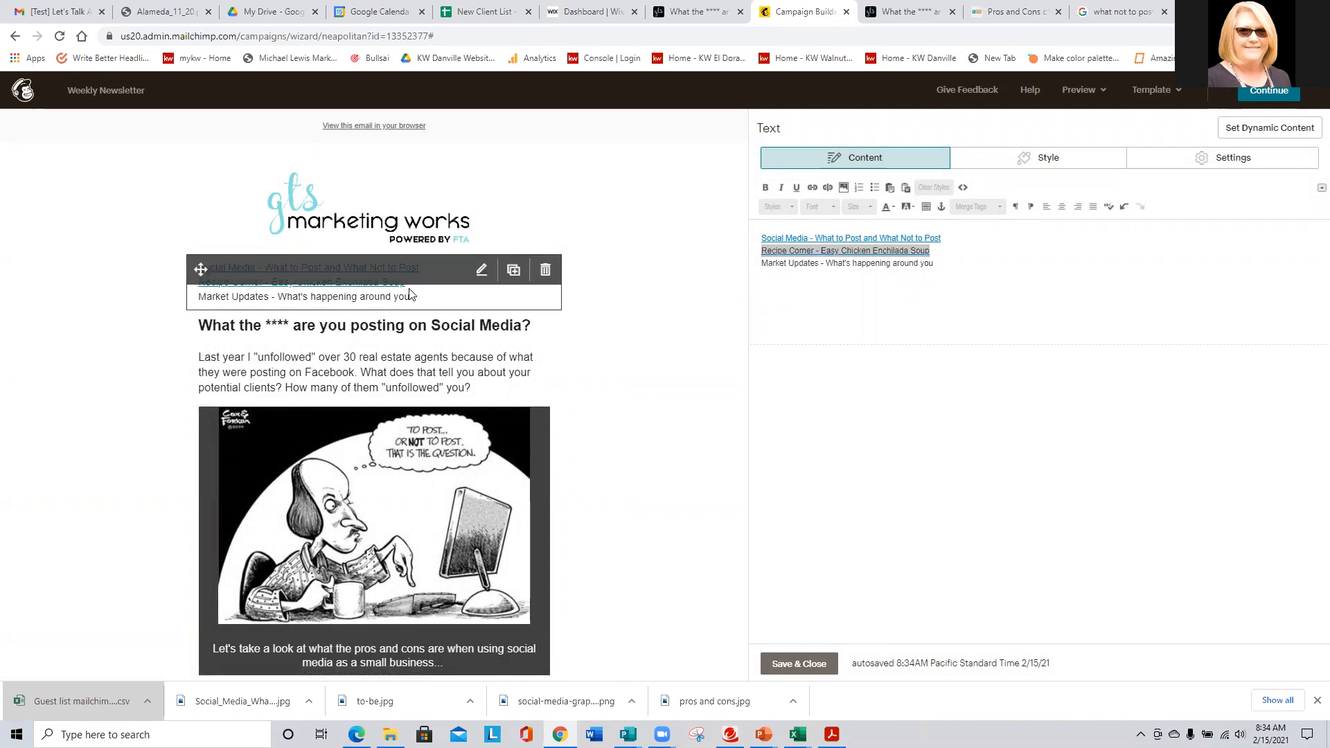
{"action": "left_click", "coordinate": [798, 663]}
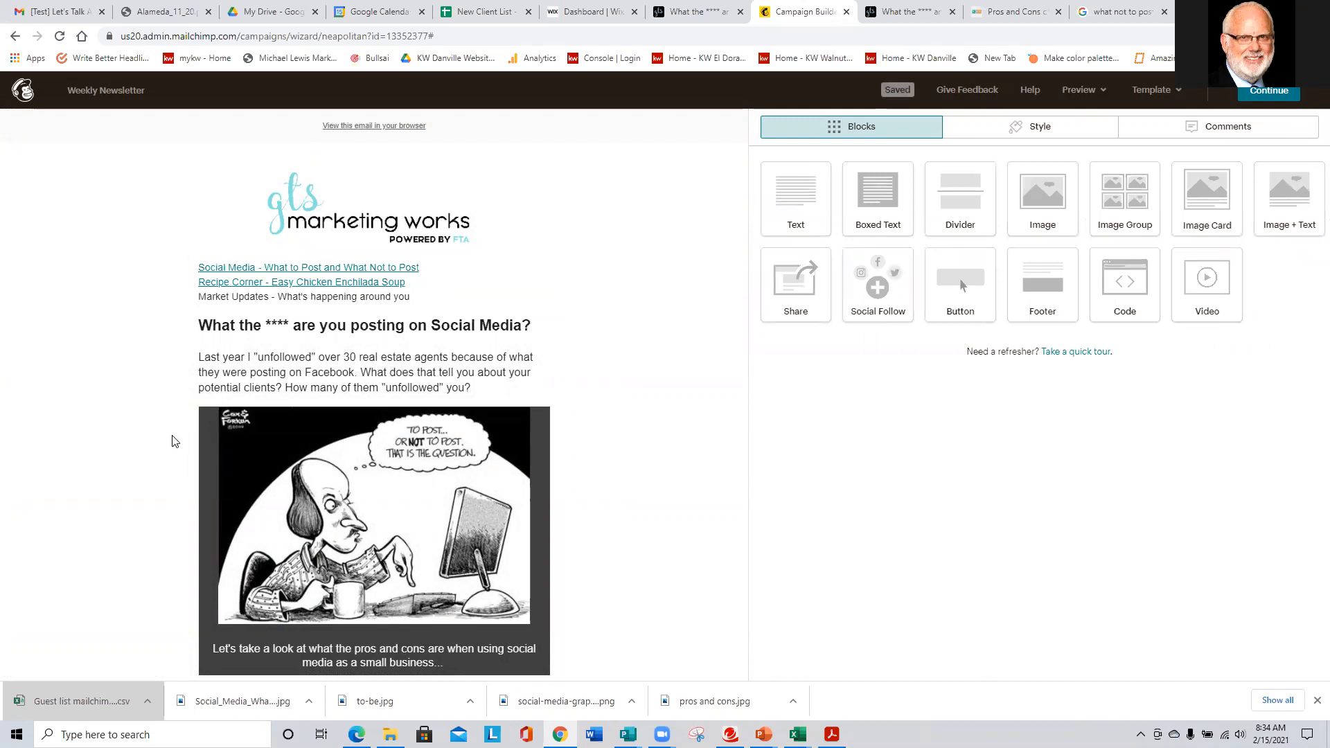
- Insert blank lines above the footer's Copyright line and save the footer
{"action": "scroll", "coordinate": [175, 442], "scroll_direction": "down", "scroll_amount": 12}
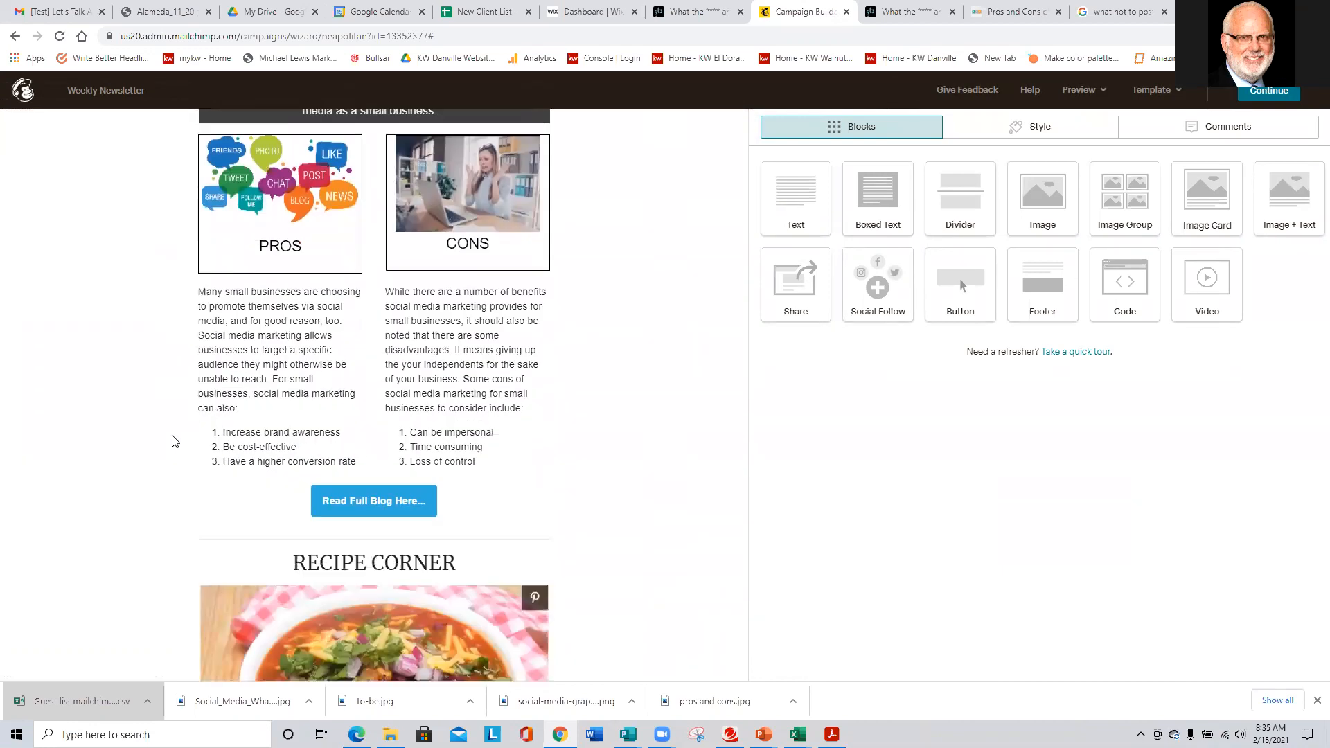
{"action": "scroll", "coordinate": [174, 441], "scroll_direction": "down", "scroll_amount": 6}
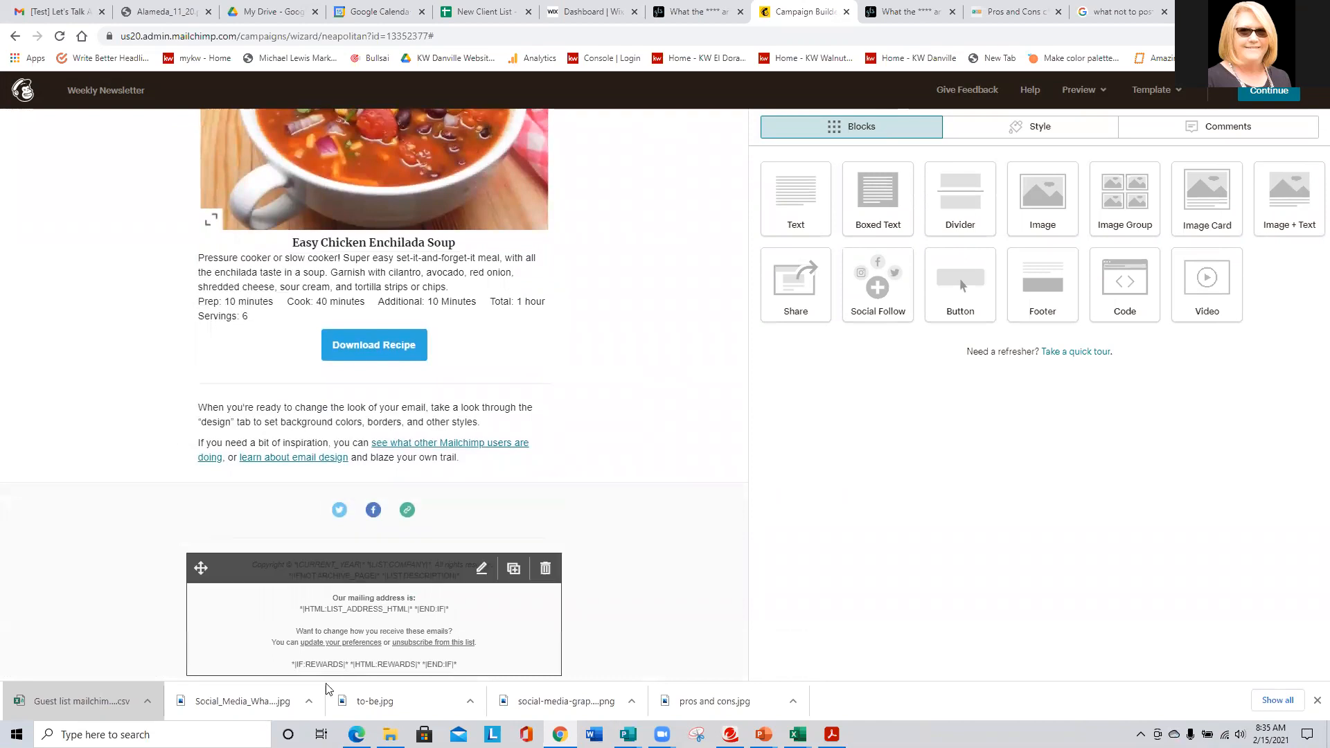
{"action": "left_click", "coordinate": [398, 632]}
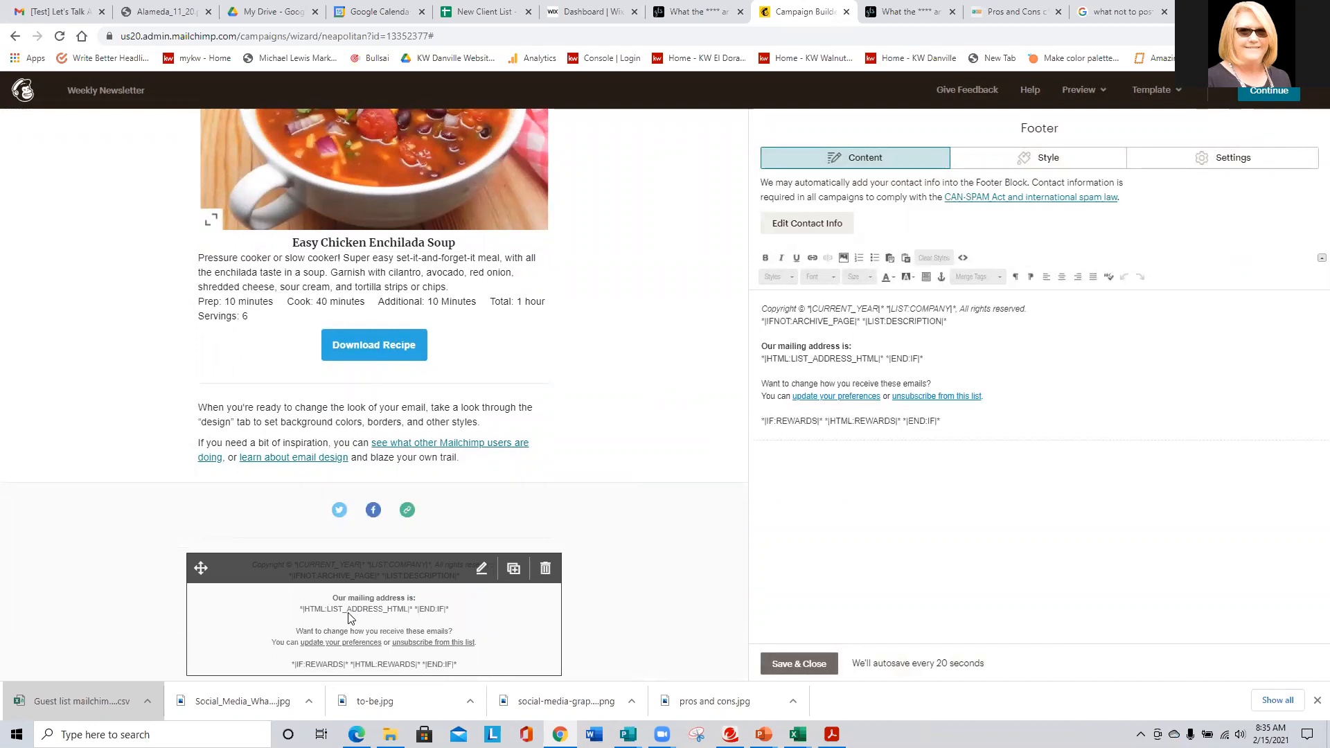
{"action": "left_click", "coordinate": [759, 305]}
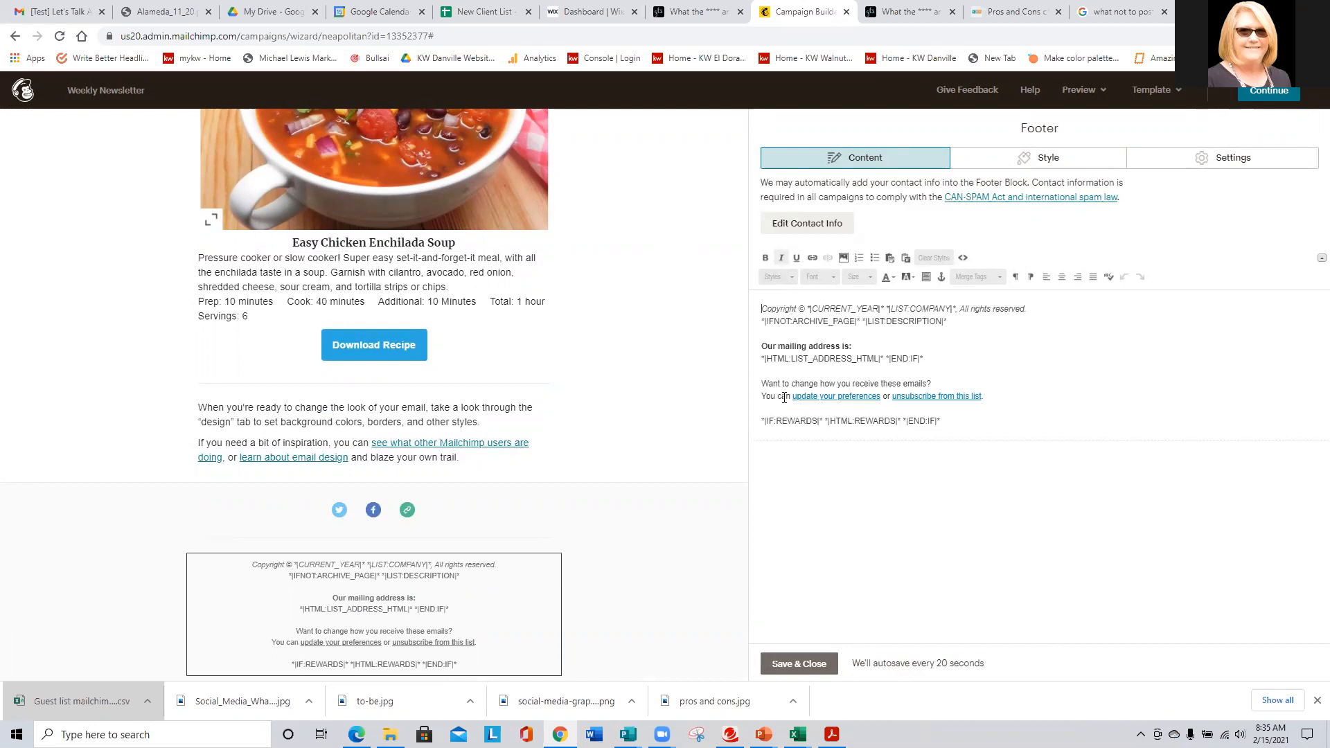
{"action": "key", "text": "Return"}
{"action": "key", "text": "Return"}
{"action": "key", "text": "Return"}
{"action": "key", "text": "Return"}
{"action": "key", "text": "Return"}
{"action": "key", "text": "Return"}
{"action": "key", "text": "Return"}
{"action": "key", "text": "Return"}
{"action": "key", "text": "Return"}
{"action": "key", "text": "Return"}
{"action": "key", "text": "Return"}
{"action": "key", "text": "Return"}
{"action": "key", "text": "Return"}
{"action": "key", "text": "Return"}
{"action": "key", "text": "Return"}
{"action": "key", "text": "Return"}
{"action": "key", "text": "Return"}
{"action": "key", "text": "Return"}
{"action": "key", "text": "Return"}
{"action": "key", "text": "Return"}
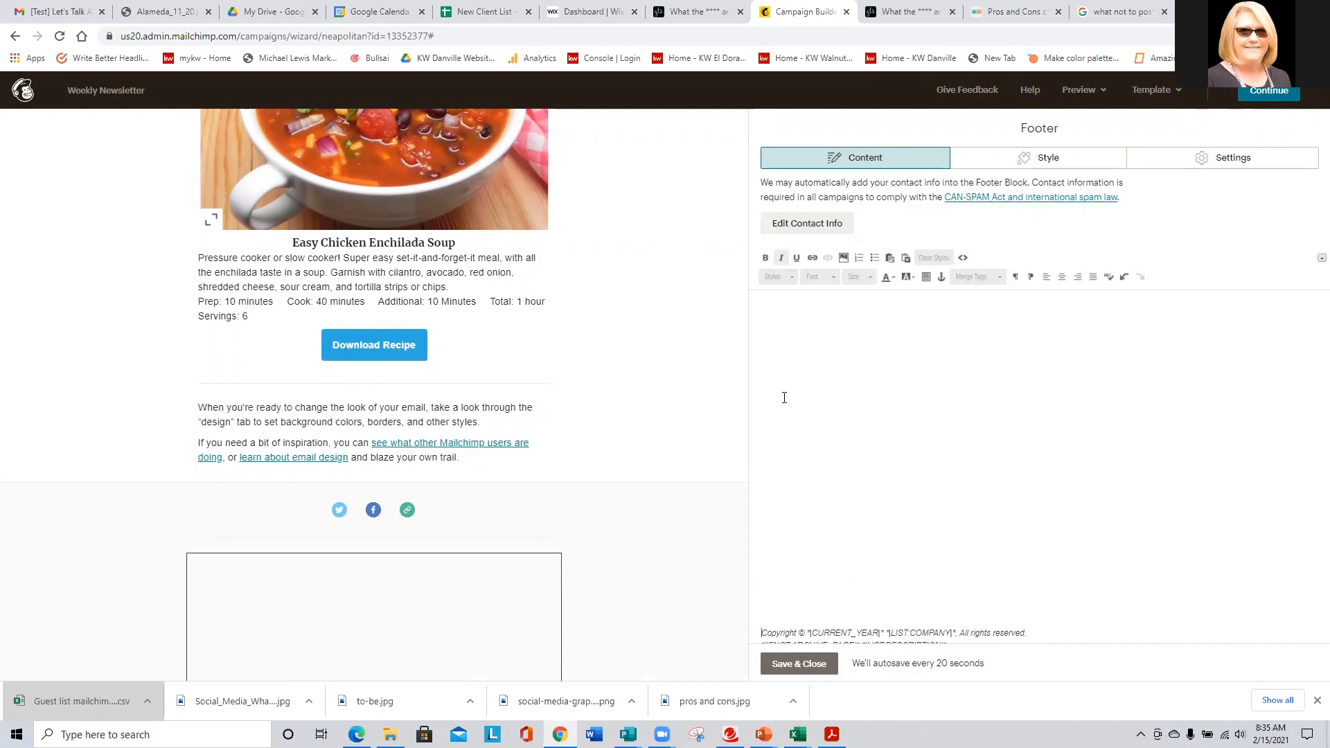
{"action": "key", "text": "Return"}
{"action": "key", "text": "Return"}
{"action": "key", "text": "Return"}
{"action": "key", "text": "Return"}
{"action": "key", "text": "Return"}
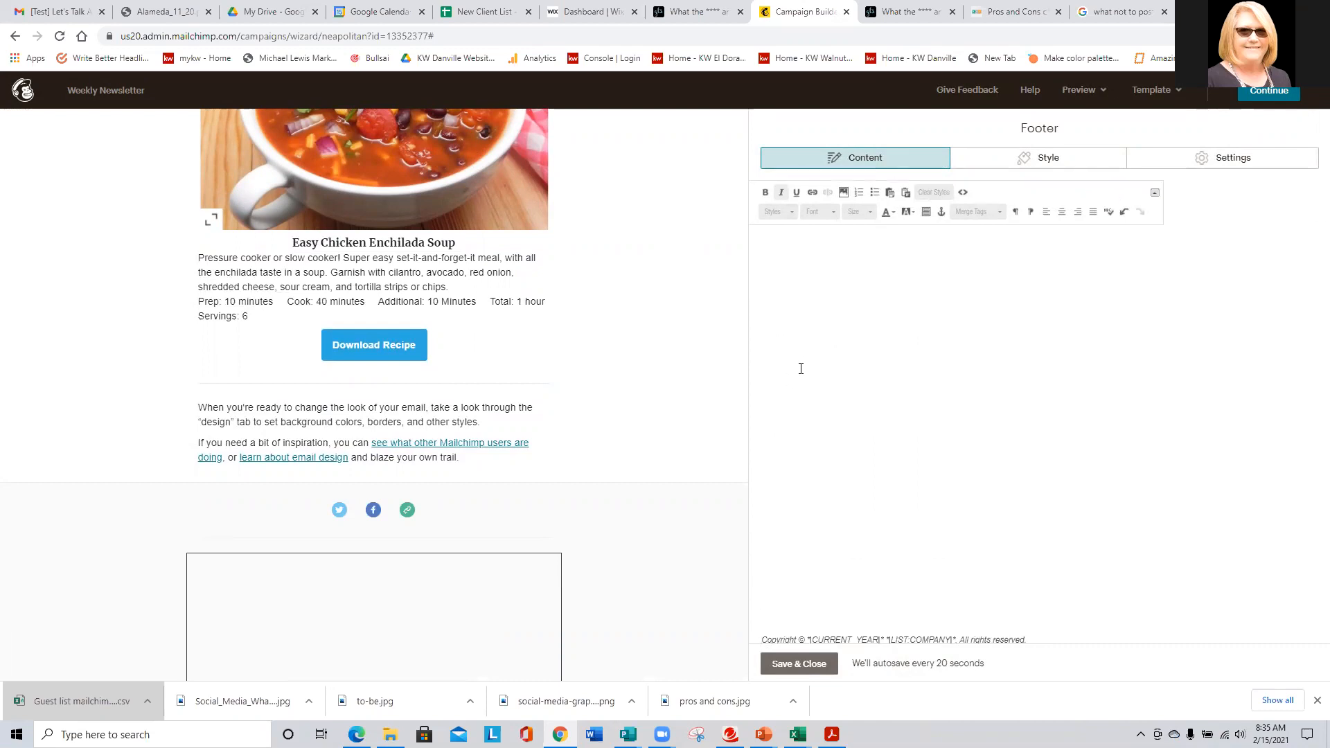
{"action": "scroll", "coordinate": [607, 492], "scroll_direction": "down", "scroll_amount": 8}
{"action": "left_click", "coordinate": [795, 666]}
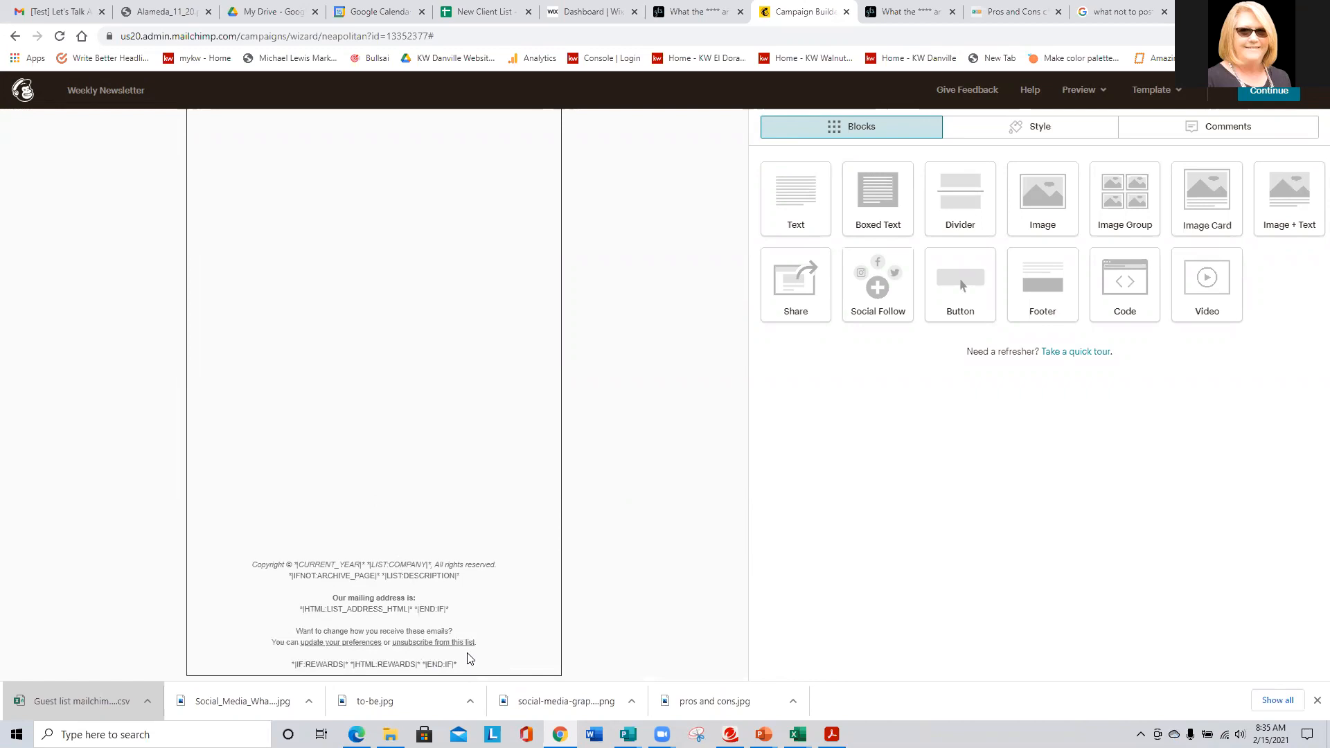
- Scroll through the draft from the contents list down to the Download Recipe button and social icons
{"action": "scroll", "coordinate": [469, 658], "scroll_direction": "up", "scroll_amount": 5}
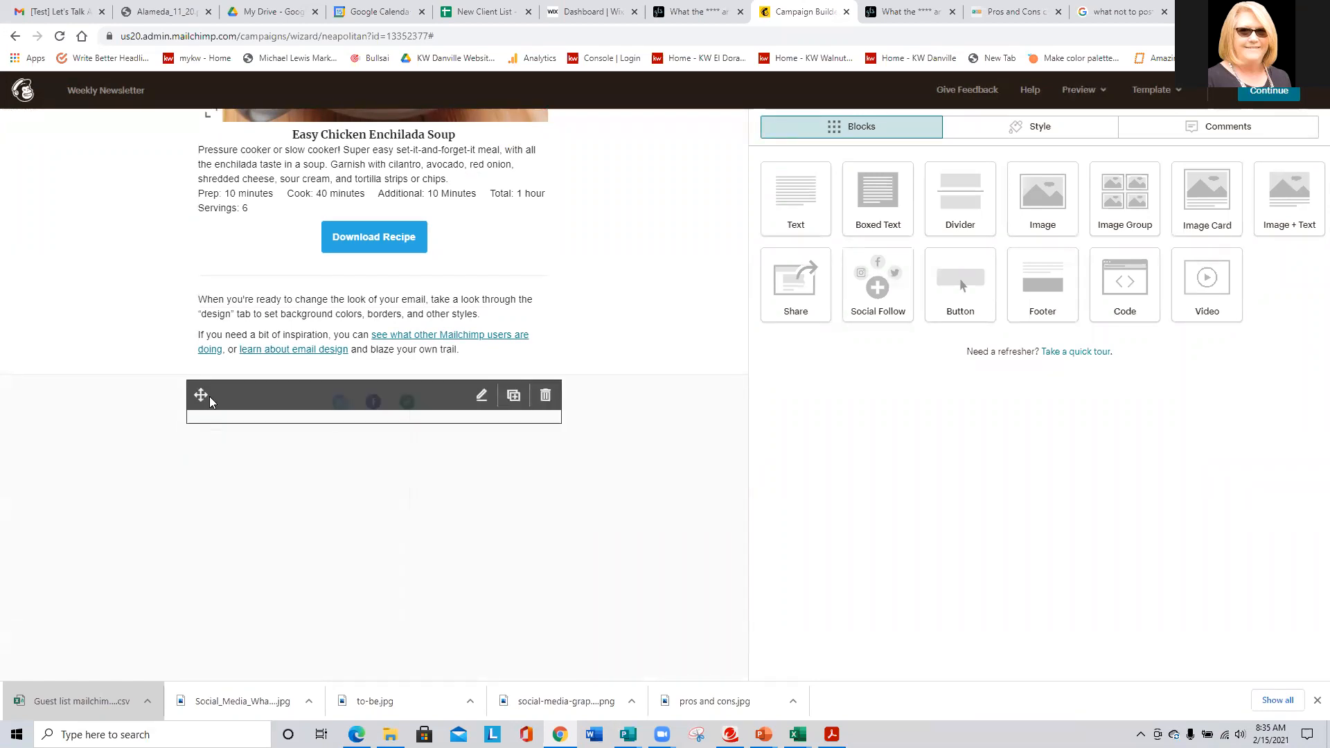
{"action": "scroll", "coordinate": [209, 396], "scroll_direction": "up", "scroll_amount": 15}
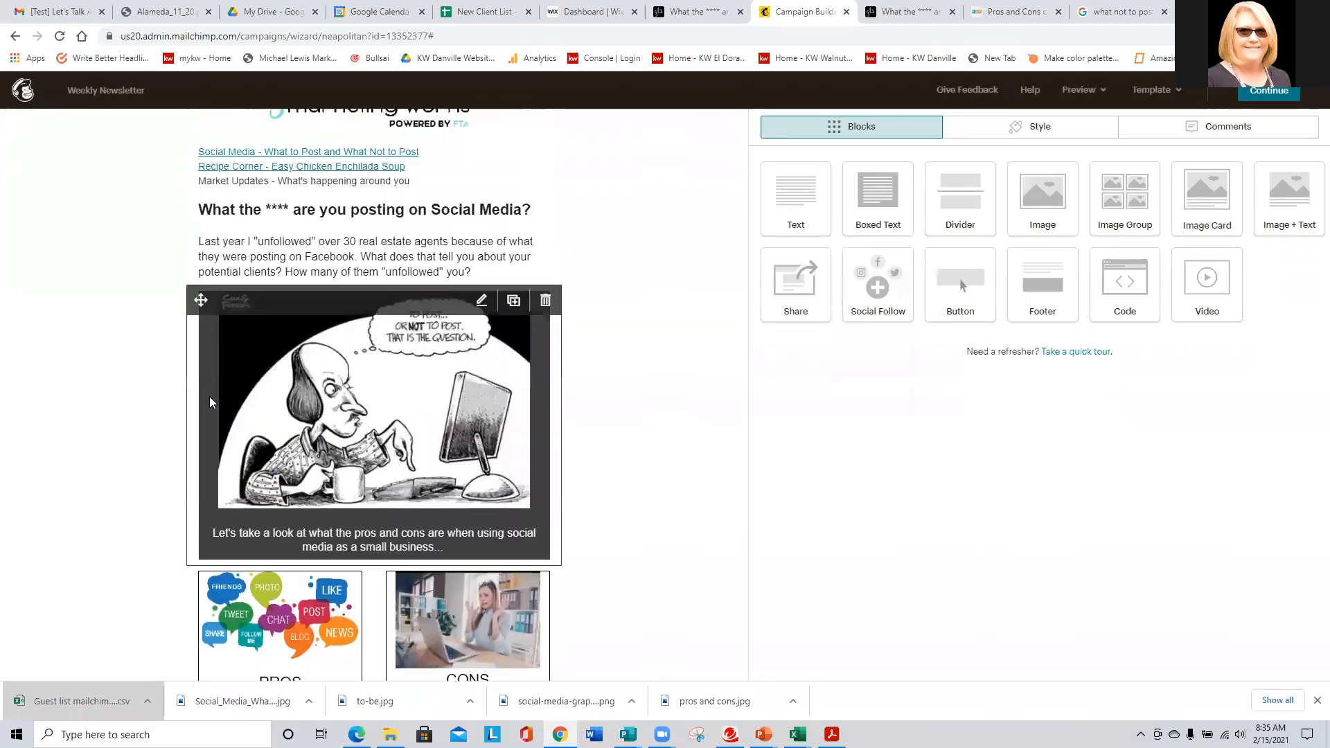
{"action": "scroll", "coordinate": [210, 397], "scroll_direction": "down", "scroll_amount": 9}
{"action": "scroll", "coordinate": [209, 397], "scroll_direction": "down", "scroll_amount": 6}
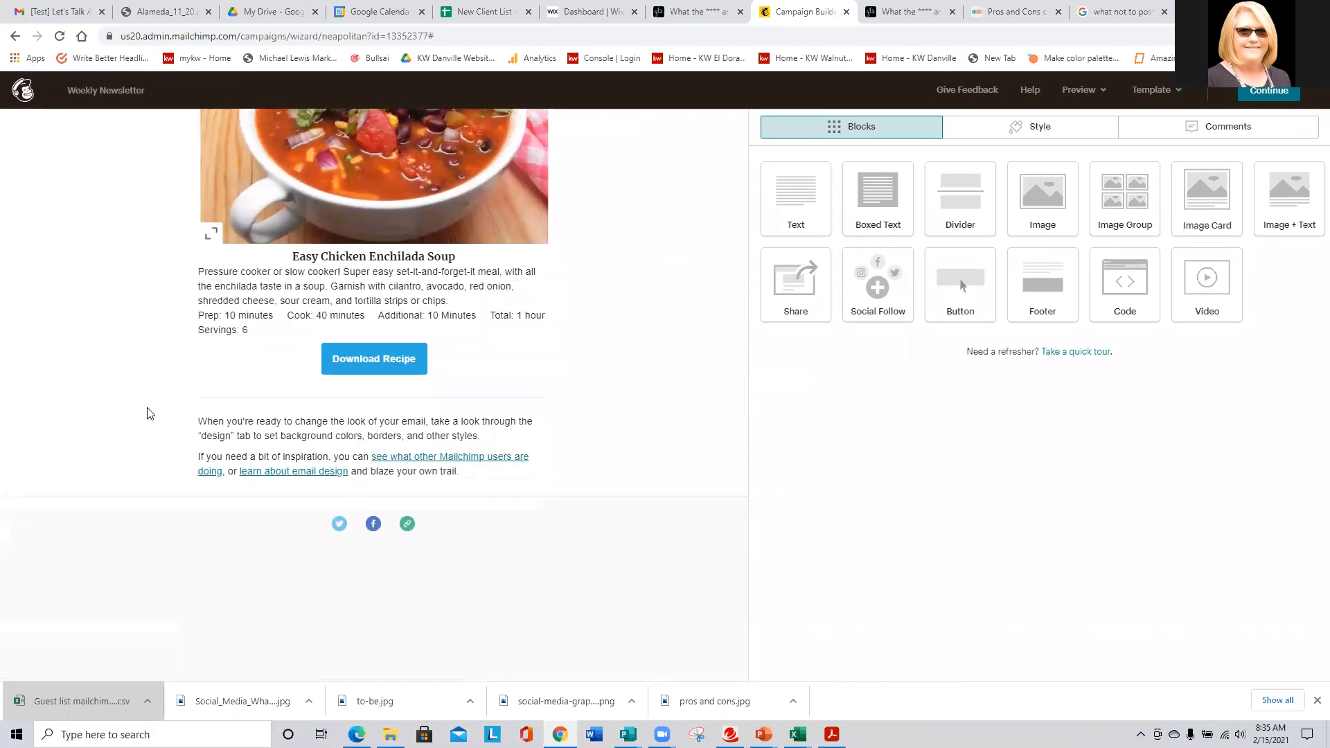
{"action": "scroll", "coordinate": [148, 414], "scroll_direction": "down", "scroll_amount": 1}
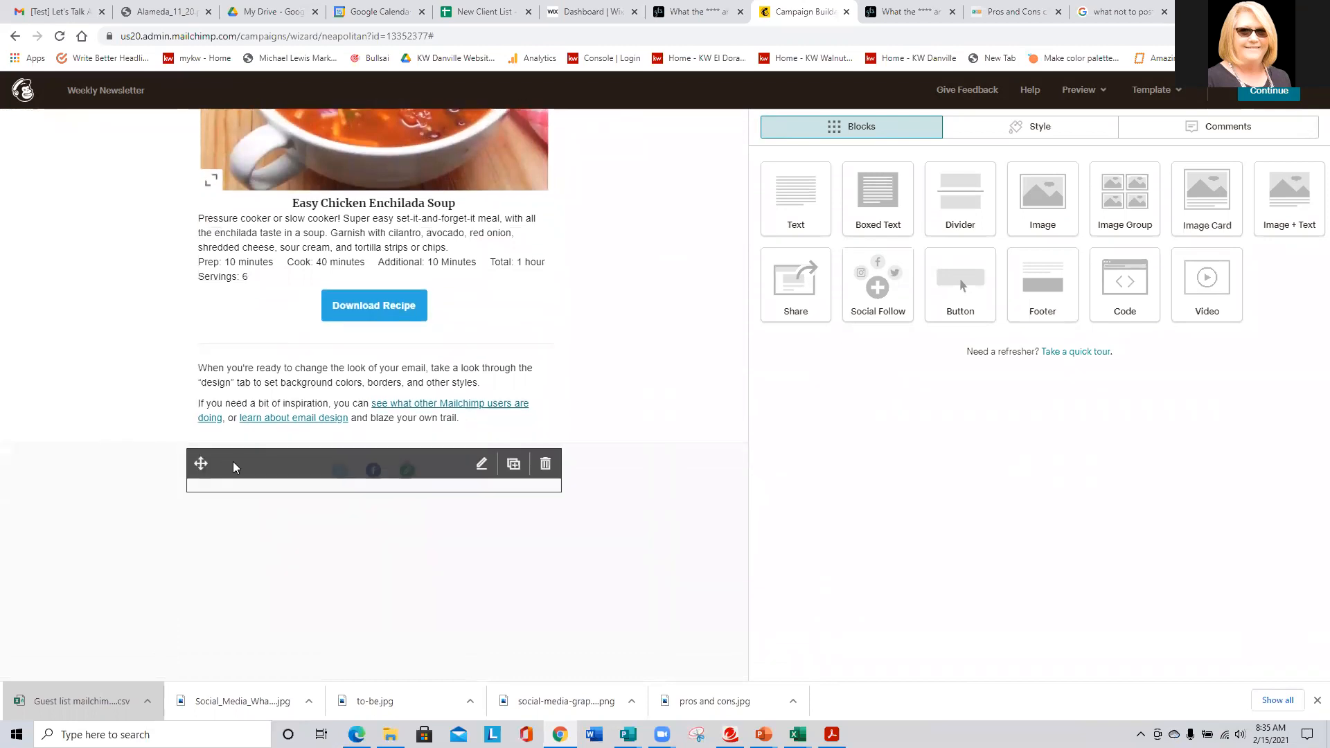
- Save the Social Follow block and continue back to the Weekly Newsletter campaign checklist
{"action": "left_click", "coordinate": [232, 461]}
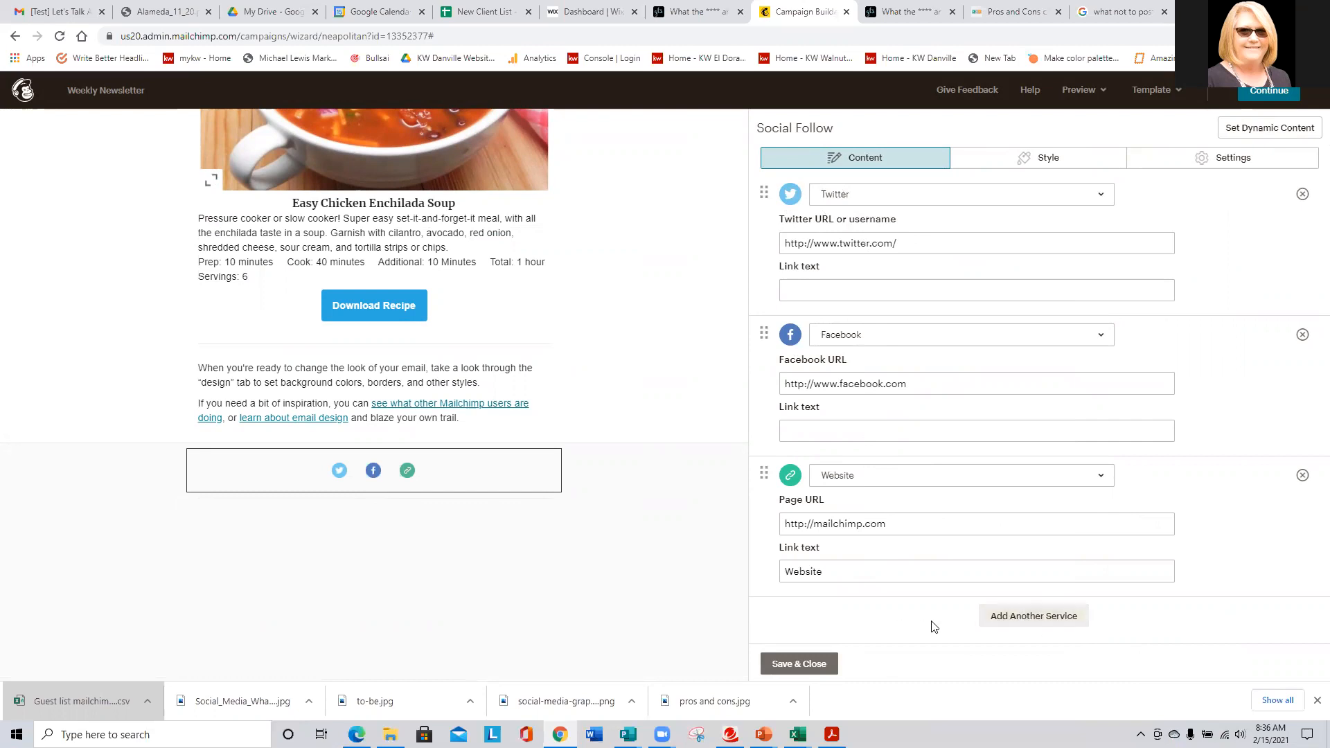
{"action": "mouse_move", "coordinate": [469, 482]}
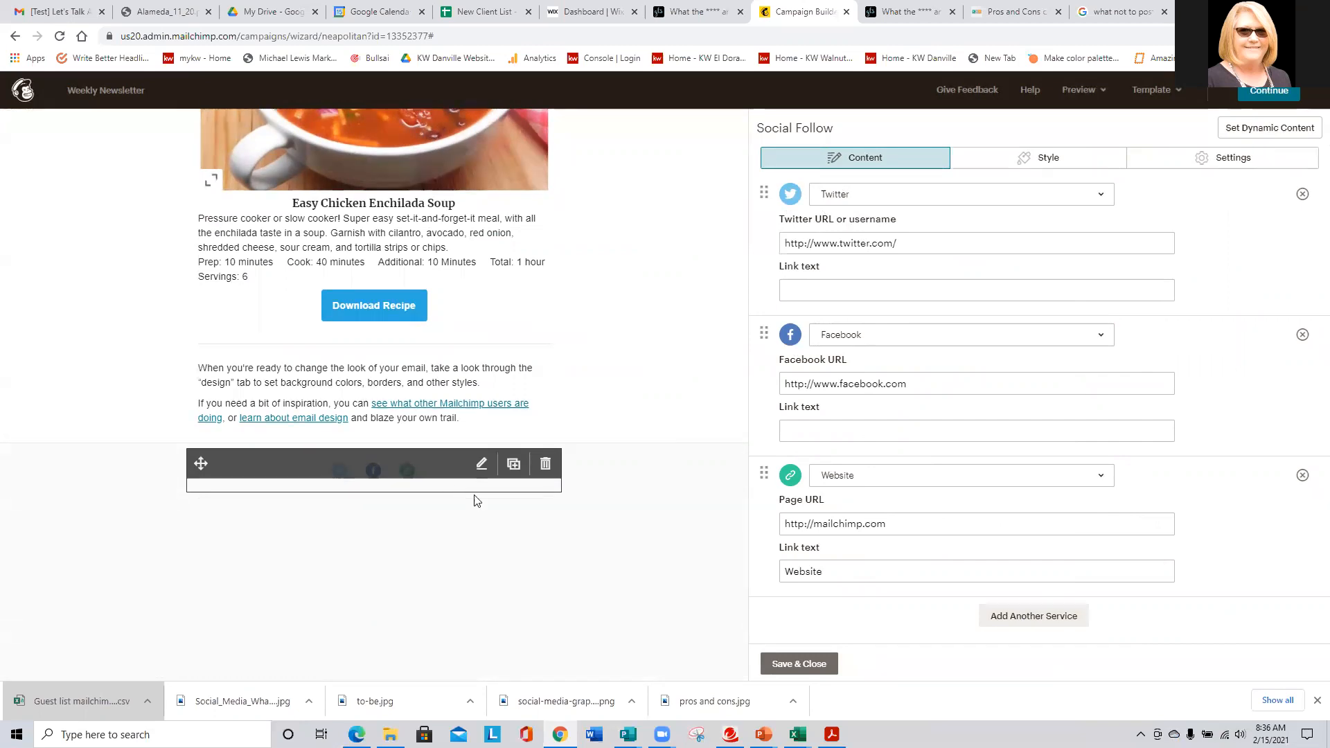
{"action": "left_click", "coordinate": [804, 664]}
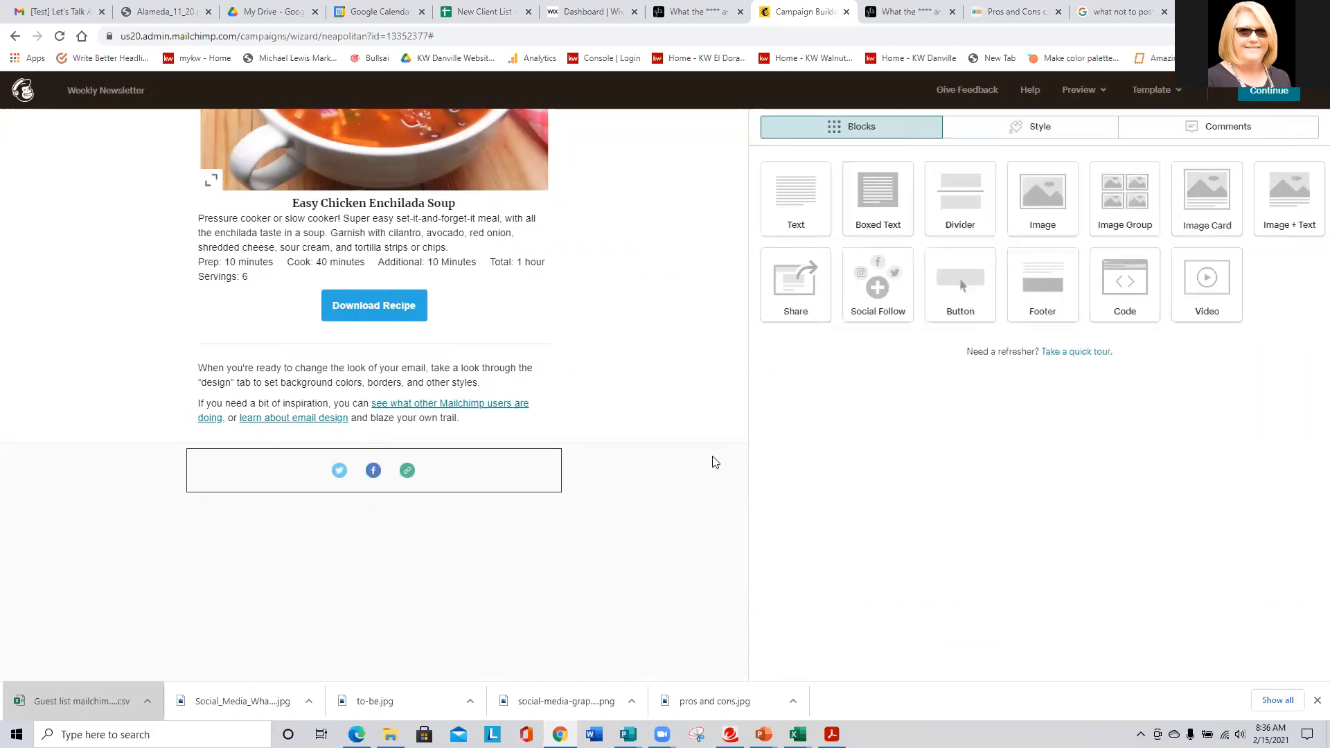
{"action": "left_click", "coordinate": [1257, 95]}
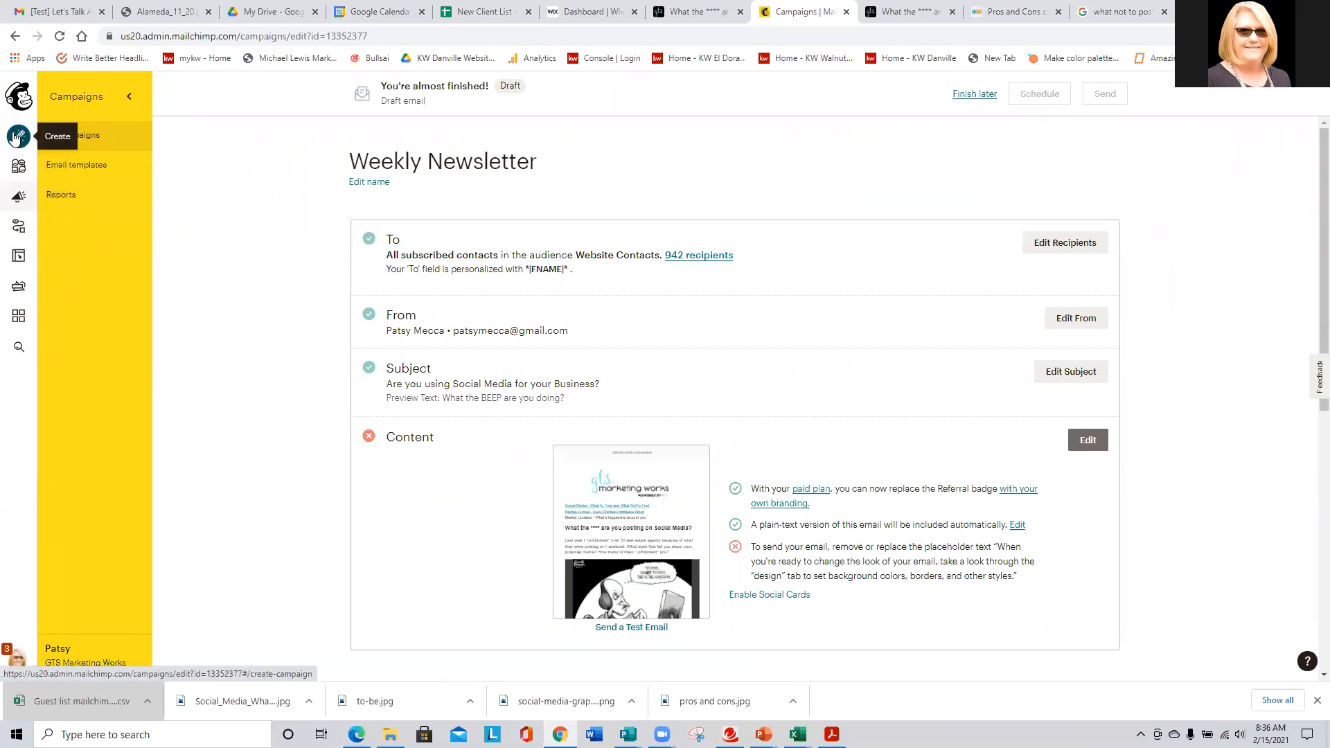
- From the Campaigns list, begin creating a new campaign
{"action": "left_click", "coordinate": [14, 198]}
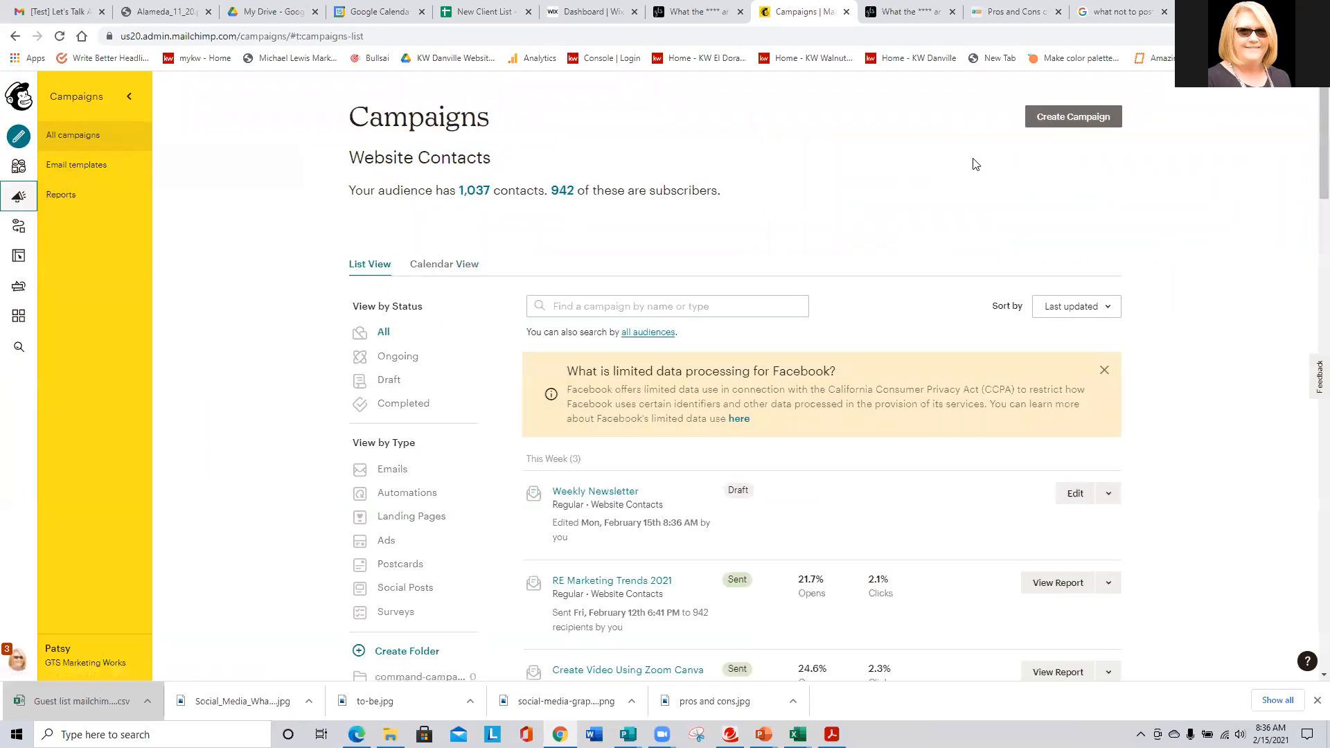
{"action": "left_click", "coordinate": [1075, 118]}
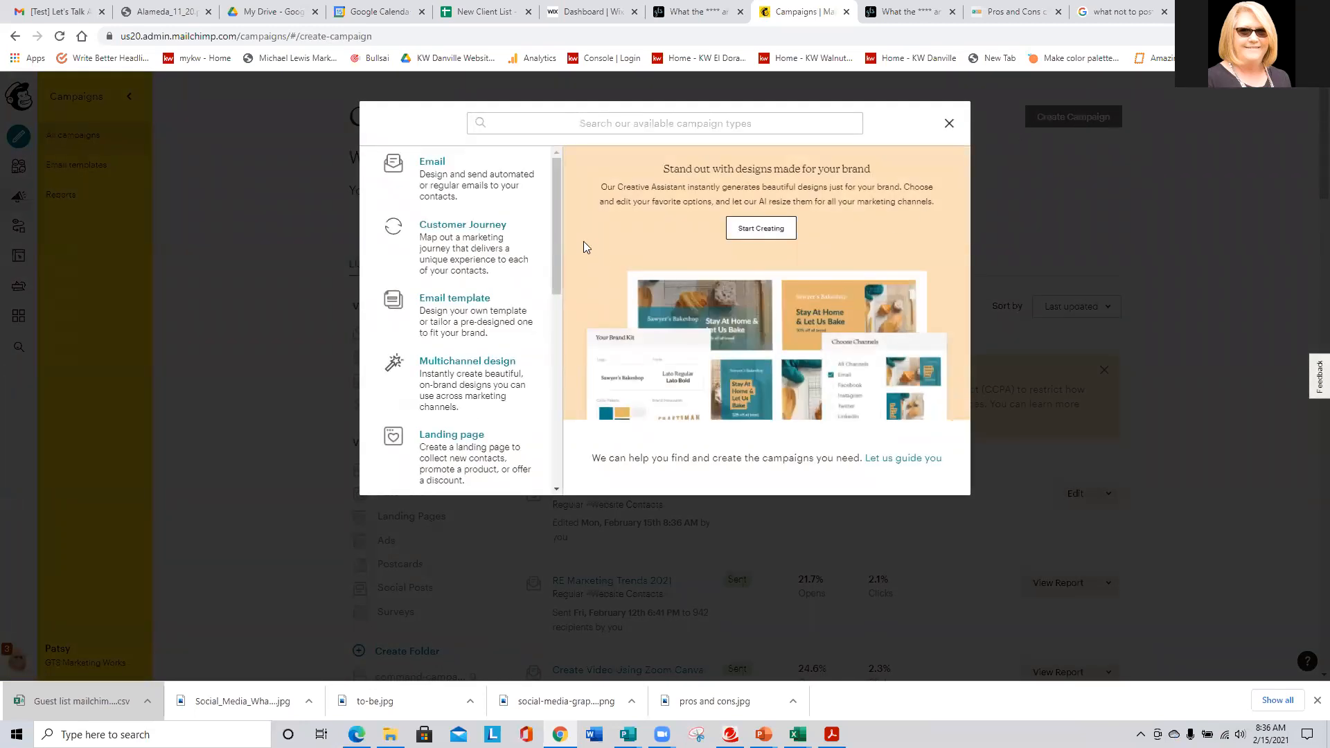
{"action": "left_click_drag", "start_coordinate": [558, 216], "coordinate": [557, 418]}
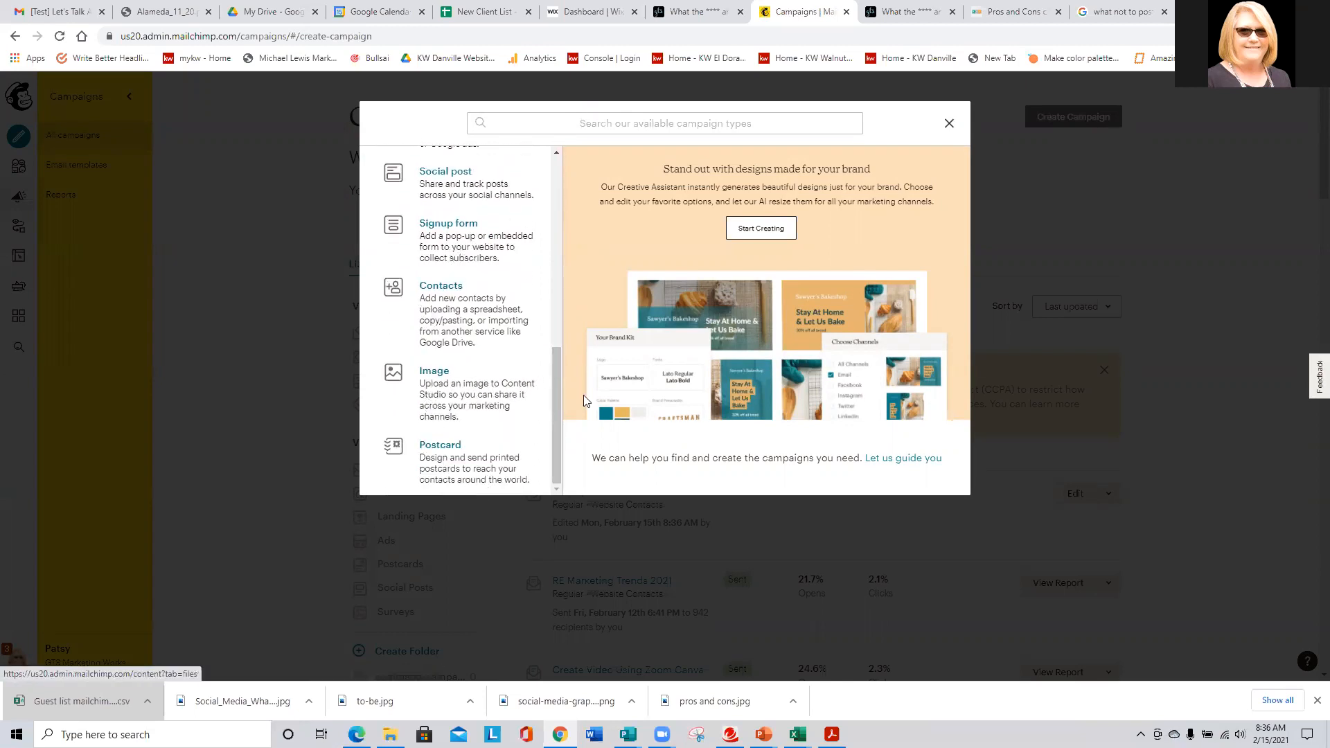
{"action": "left_click_drag", "start_coordinate": [559, 390], "coordinate": [558, 270]}
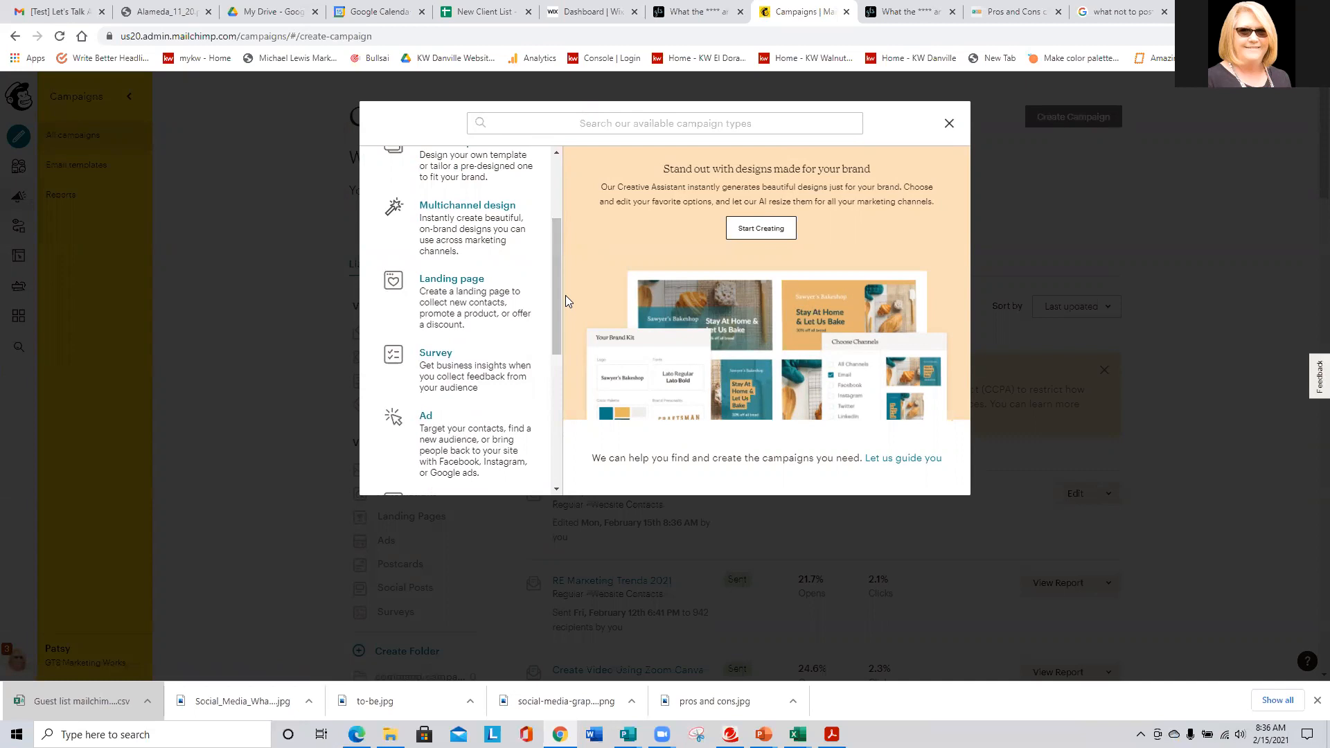
{"action": "left_click_drag", "start_coordinate": [558, 295], "coordinate": [552, 328]}
- Look at the Ad campaign form, then go back and choose an Email campaign
{"action": "left_click", "coordinate": [454, 289]}
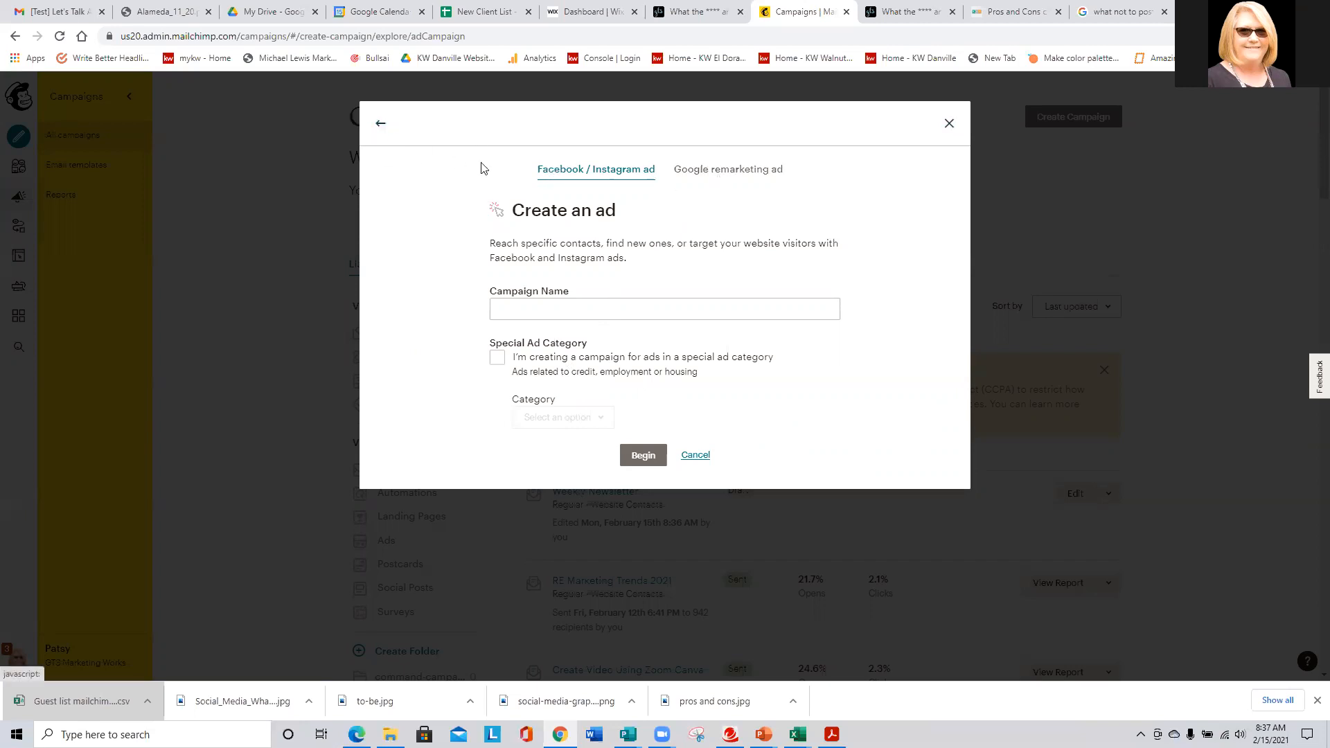
{"action": "left_click", "coordinate": [378, 128]}
{"action": "scroll", "coordinate": [483, 277], "scroll_direction": "up", "scroll_amount": 5}
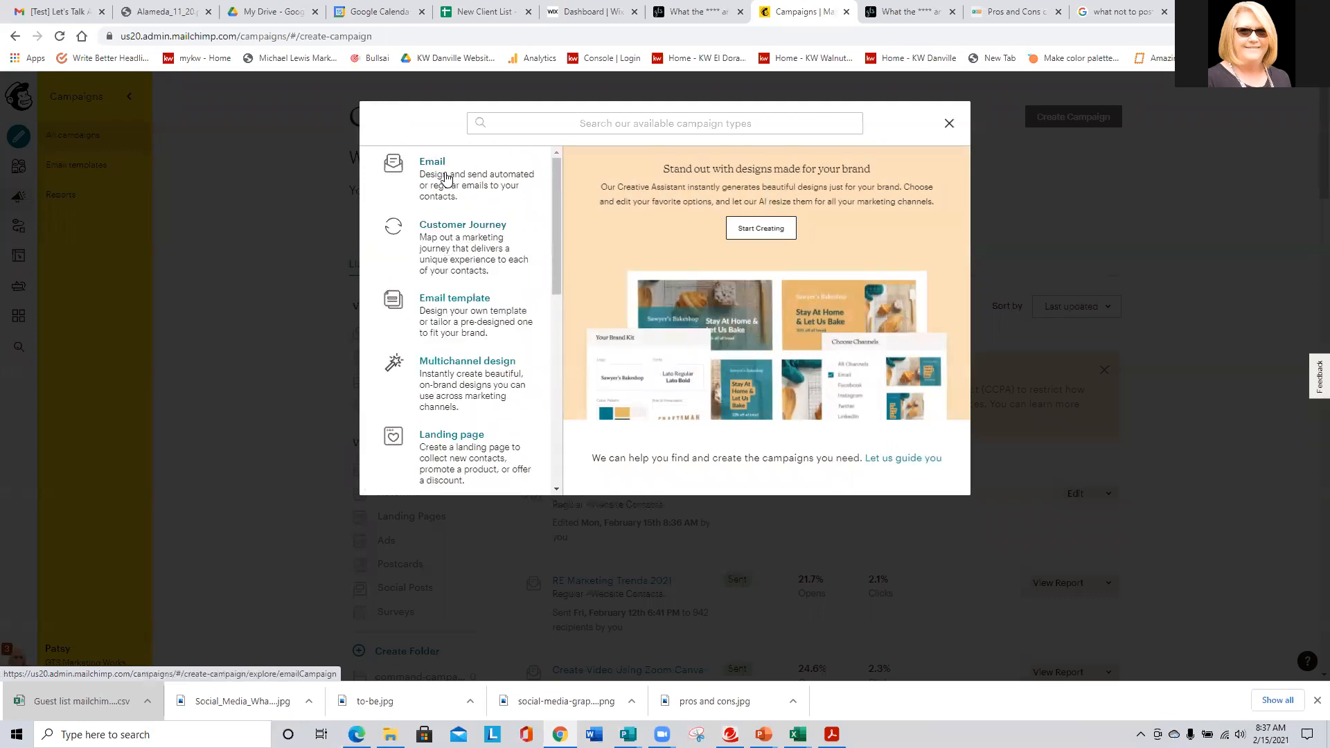
{"action": "left_click", "coordinate": [446, 182]}
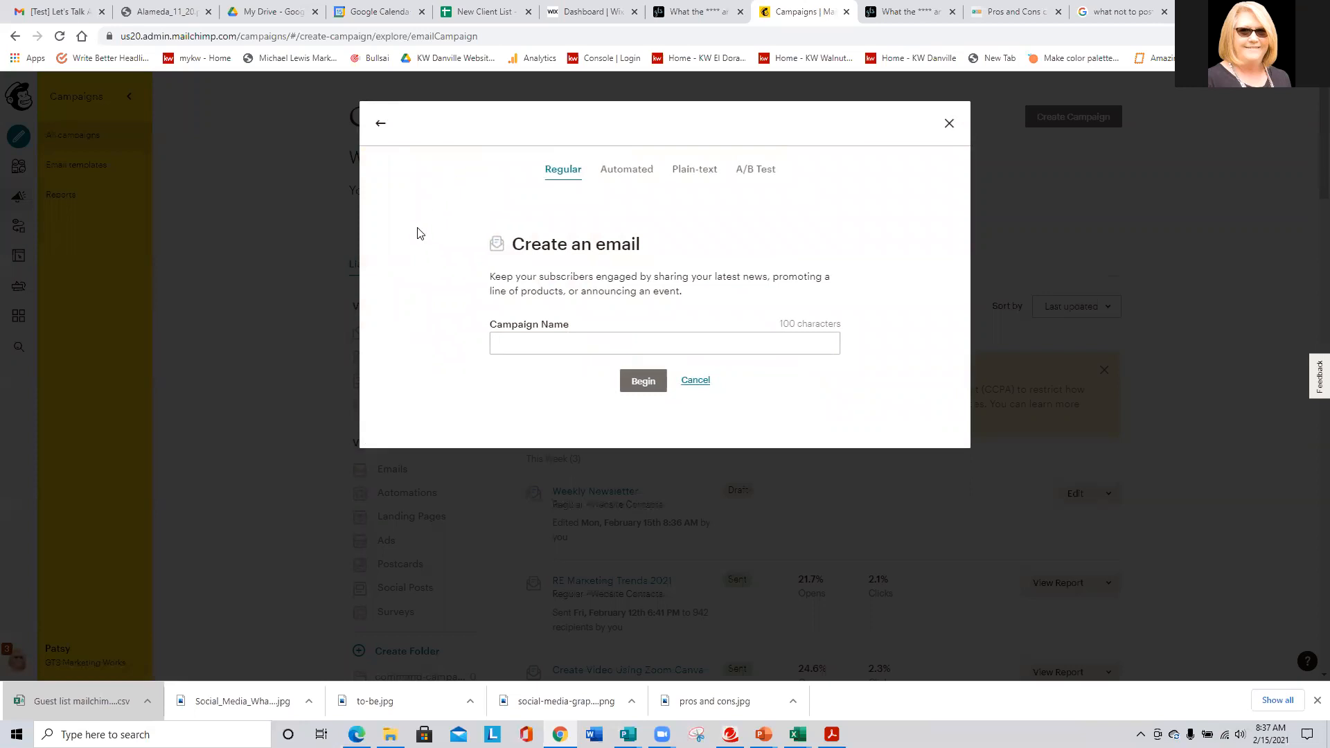
- Name the regular email campaign 'Monthly Newsletter Template for SOI' and begin it
{"action": "left_click", "coordinate": [517, 345]}
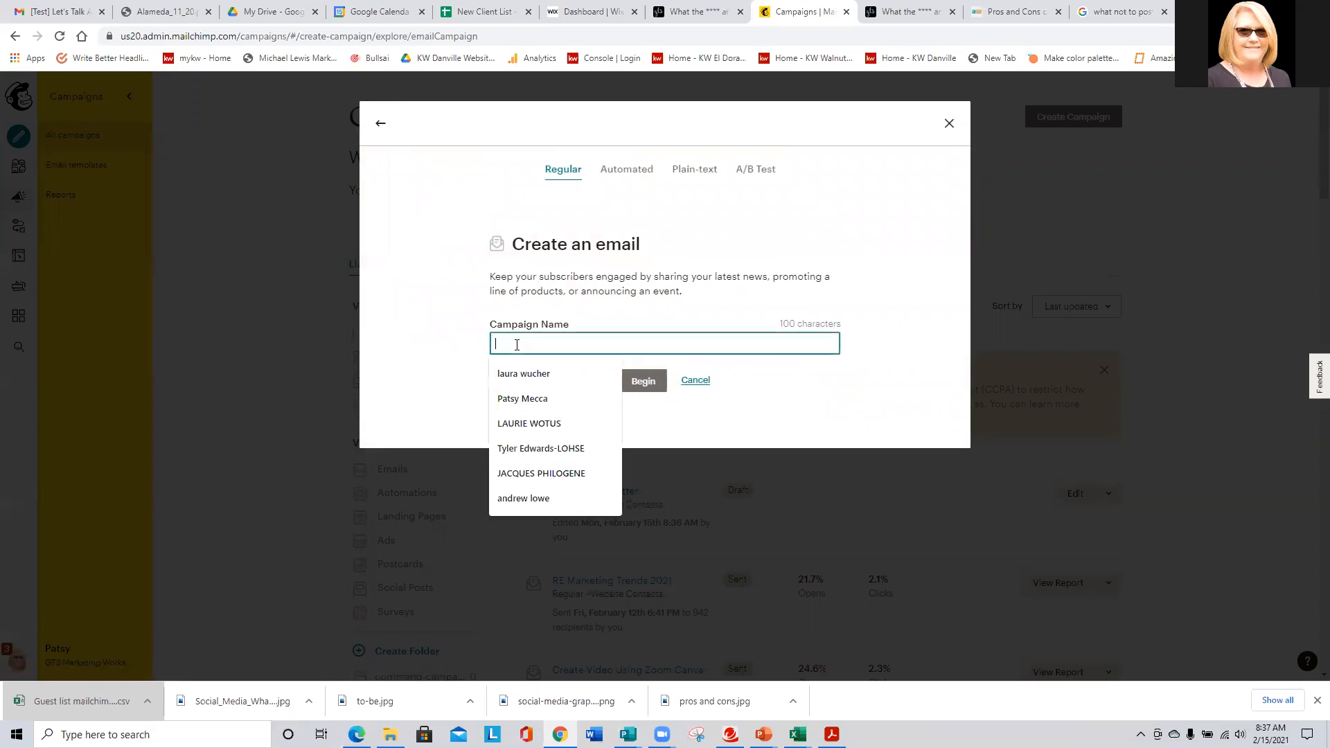
{"action": "type", "text": "M"}
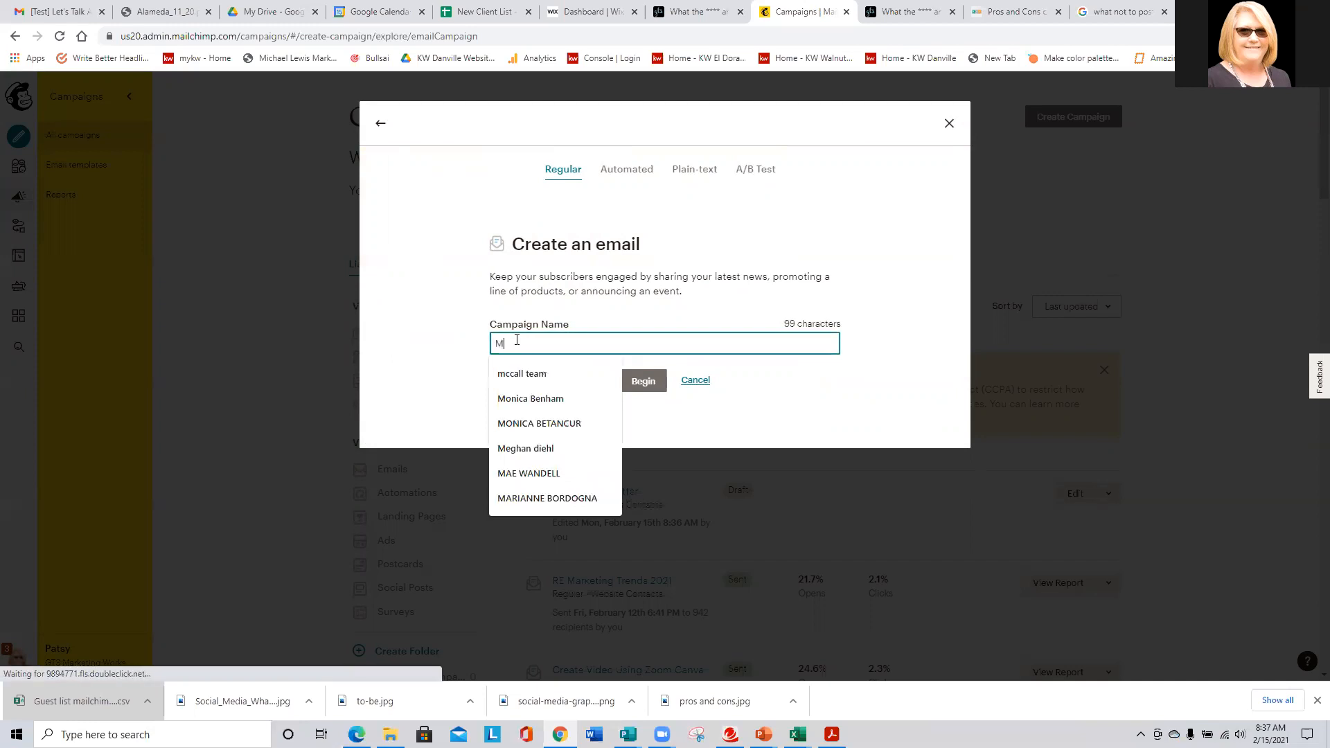
{"action": "type", "text": "onthly Ne"}
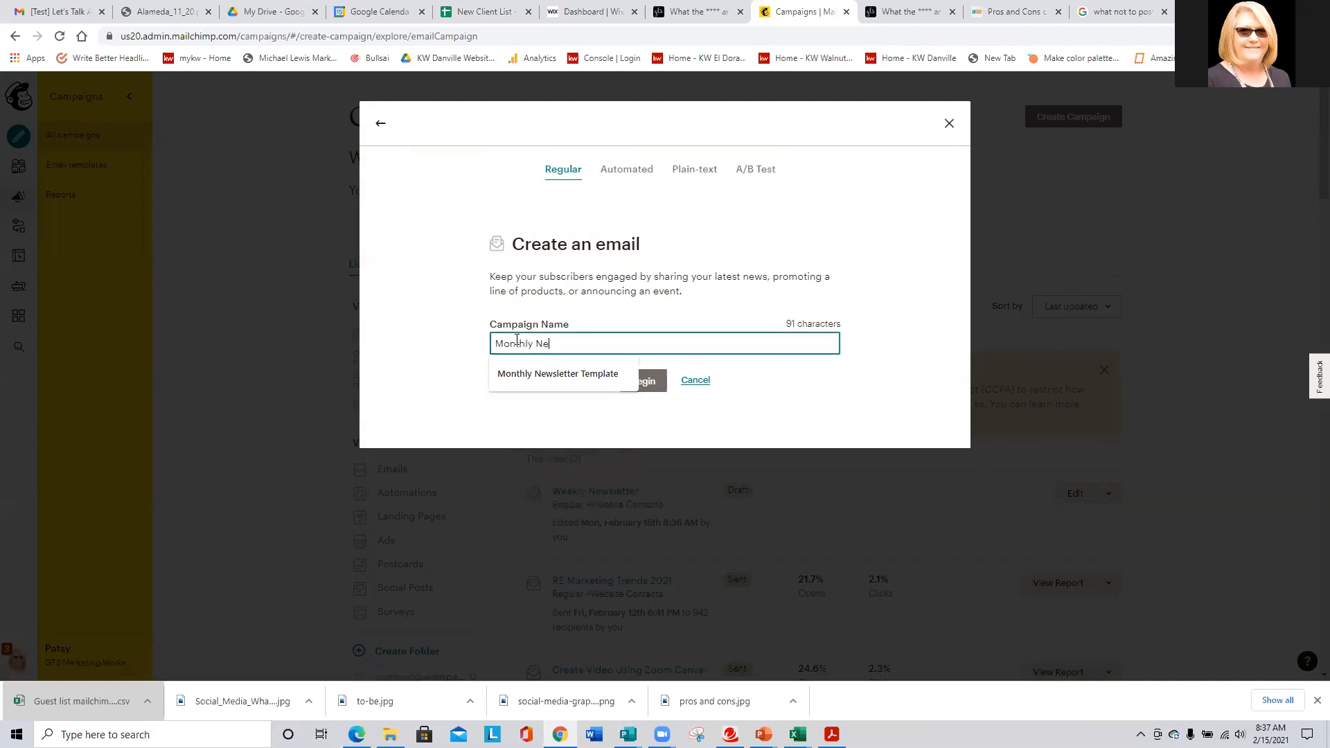
{"action": "type", "text": "wsletter Template for"}
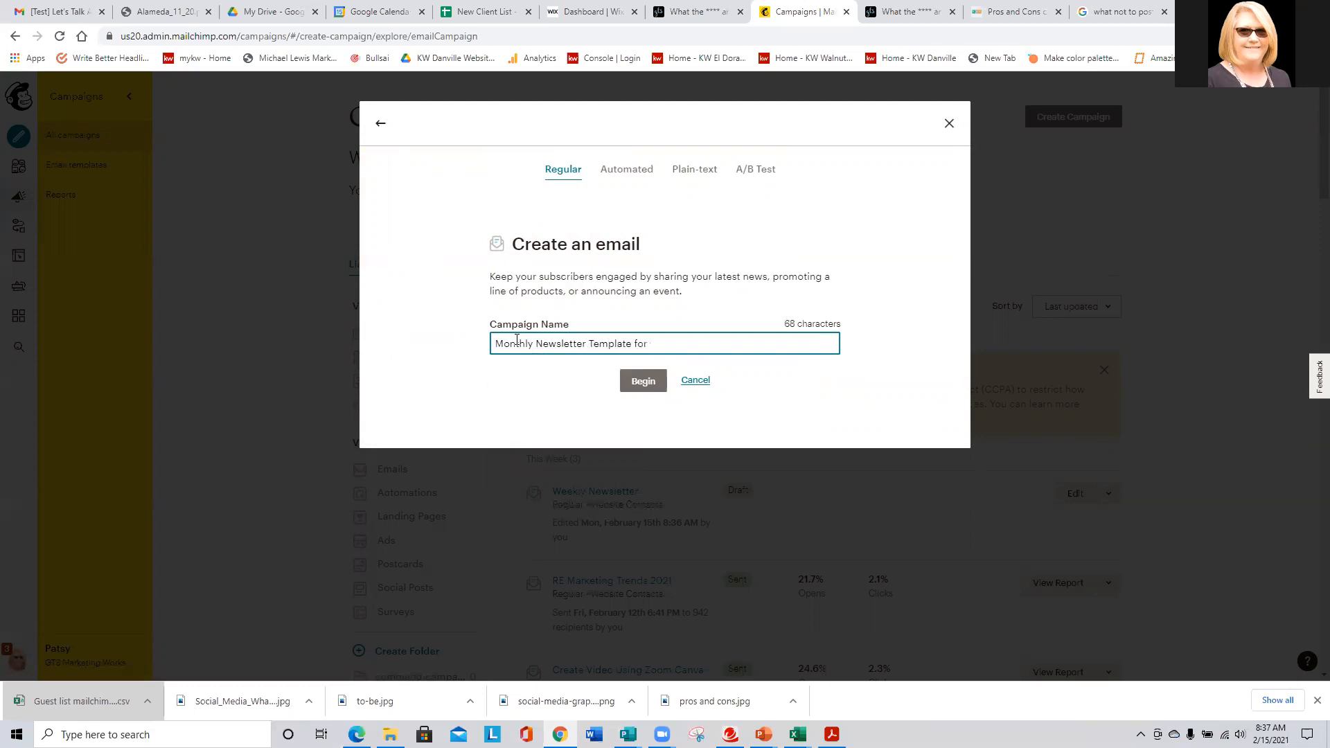
{"action": "key", "text": "Caps_Lock"}
{"action": "type", "text": "SOI"}
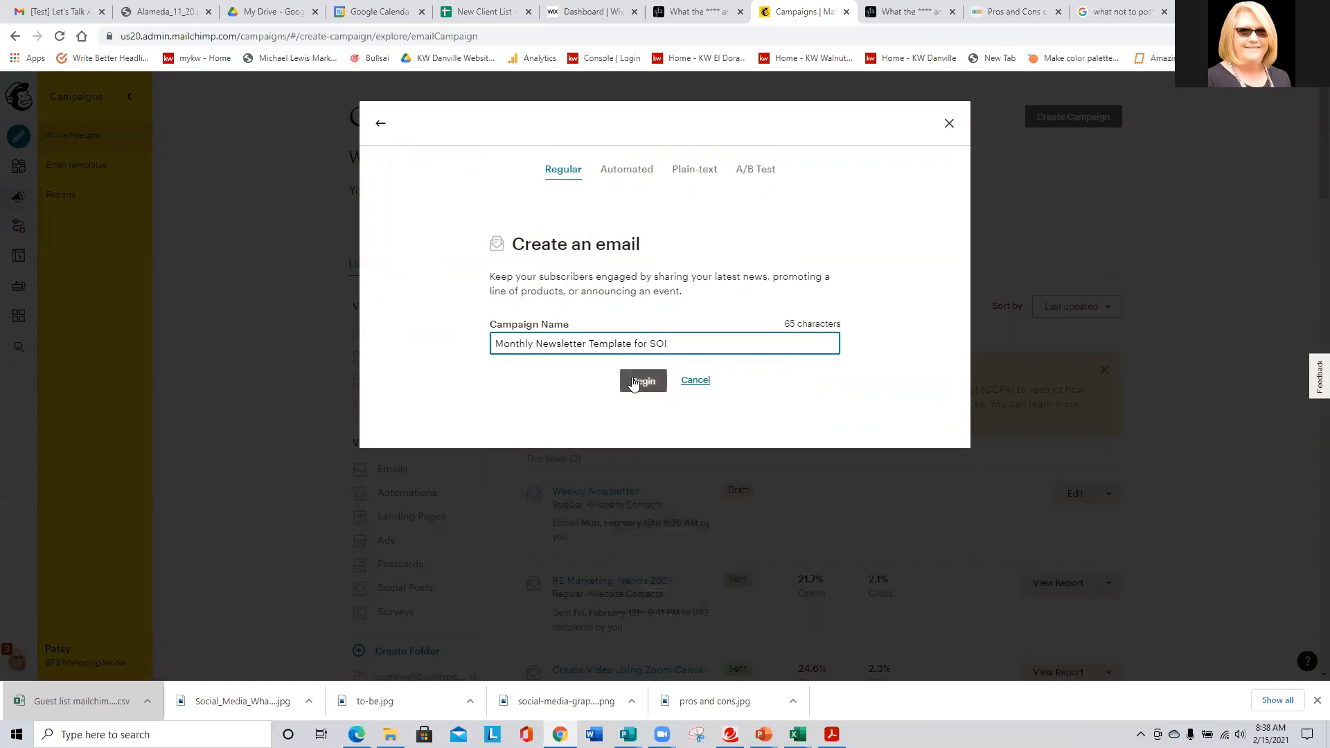
{"action": "left_click", "coordinate": [632, 382]}
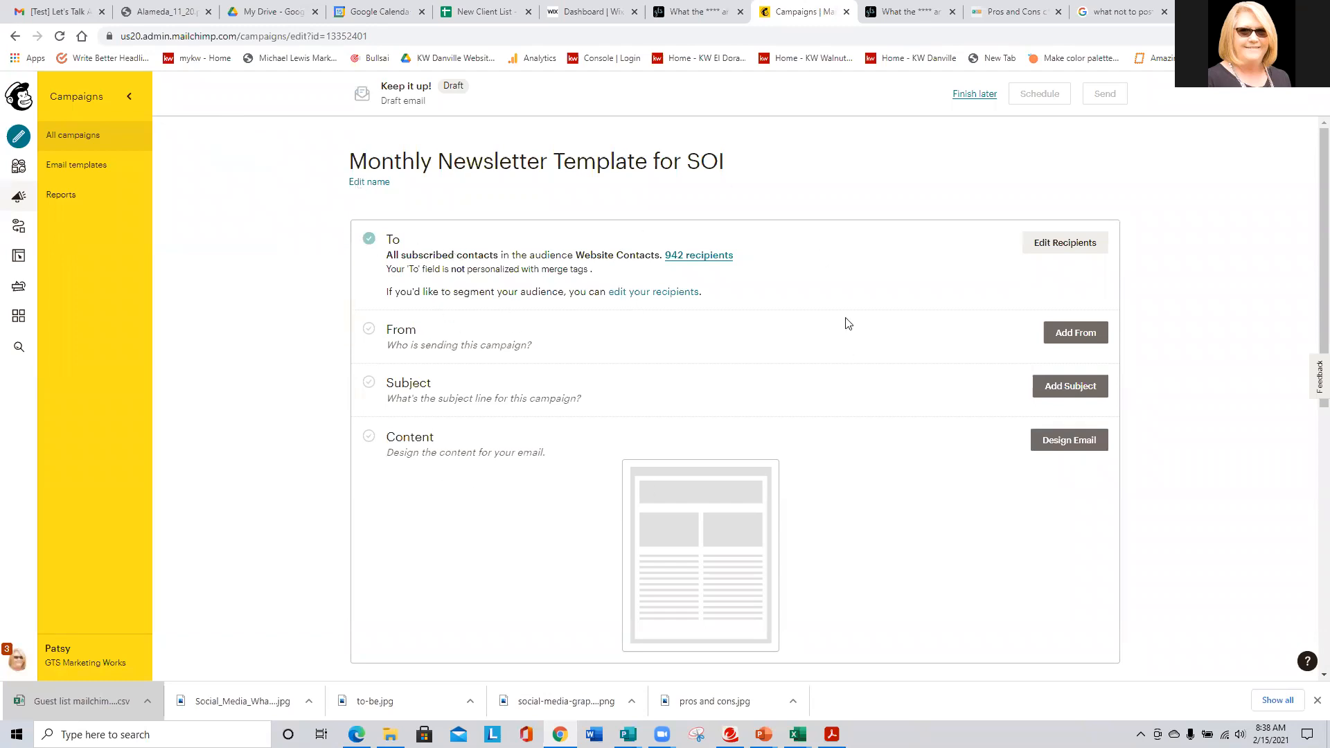
- Personalize the To field with the *|FNAME|* merge tag and save the recipients
{"action": "left_click", "coordinate": [1082, 248]}
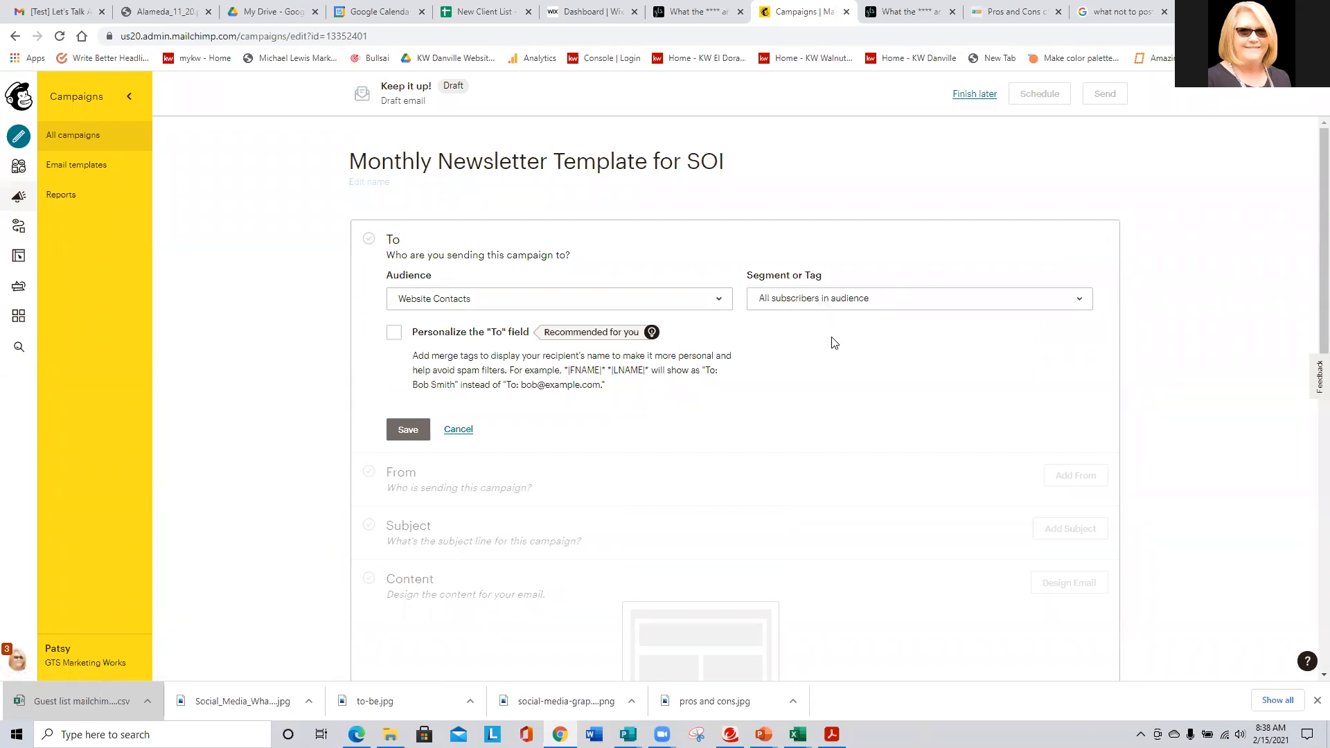
{"action": "left_click", "coordinate": [393, 333]}
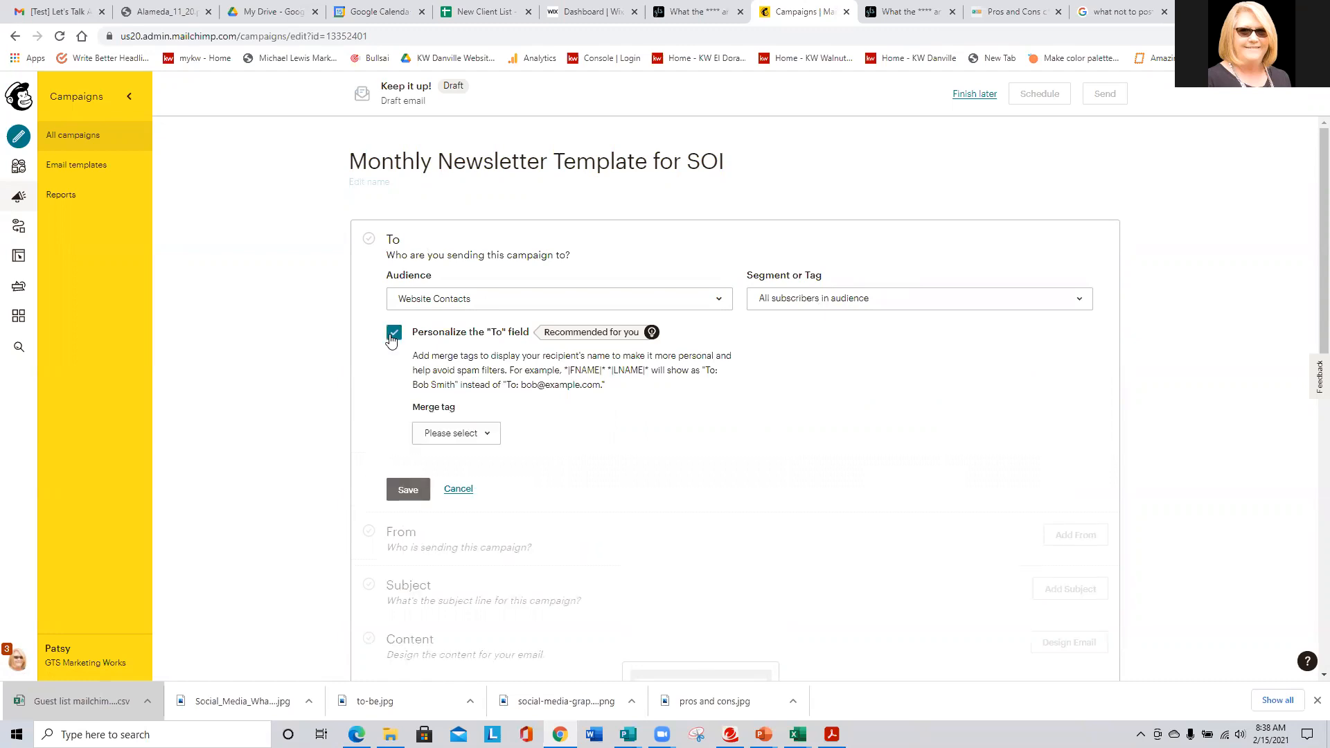
{"action": "left_click", "coordinate": [446, 432]}
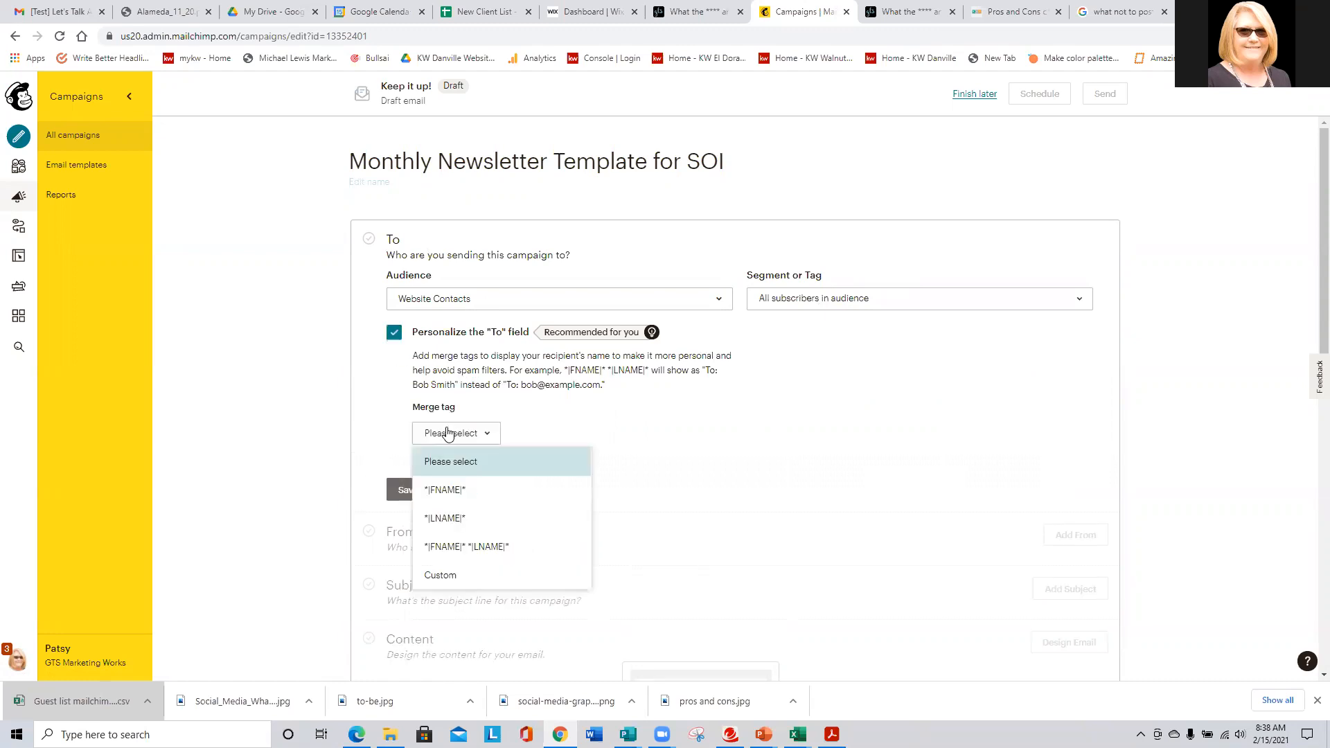
{"action": "left_click", "coordinate": [444, 492]}
{"action": "left_click", "coordinate": [402, 491]}
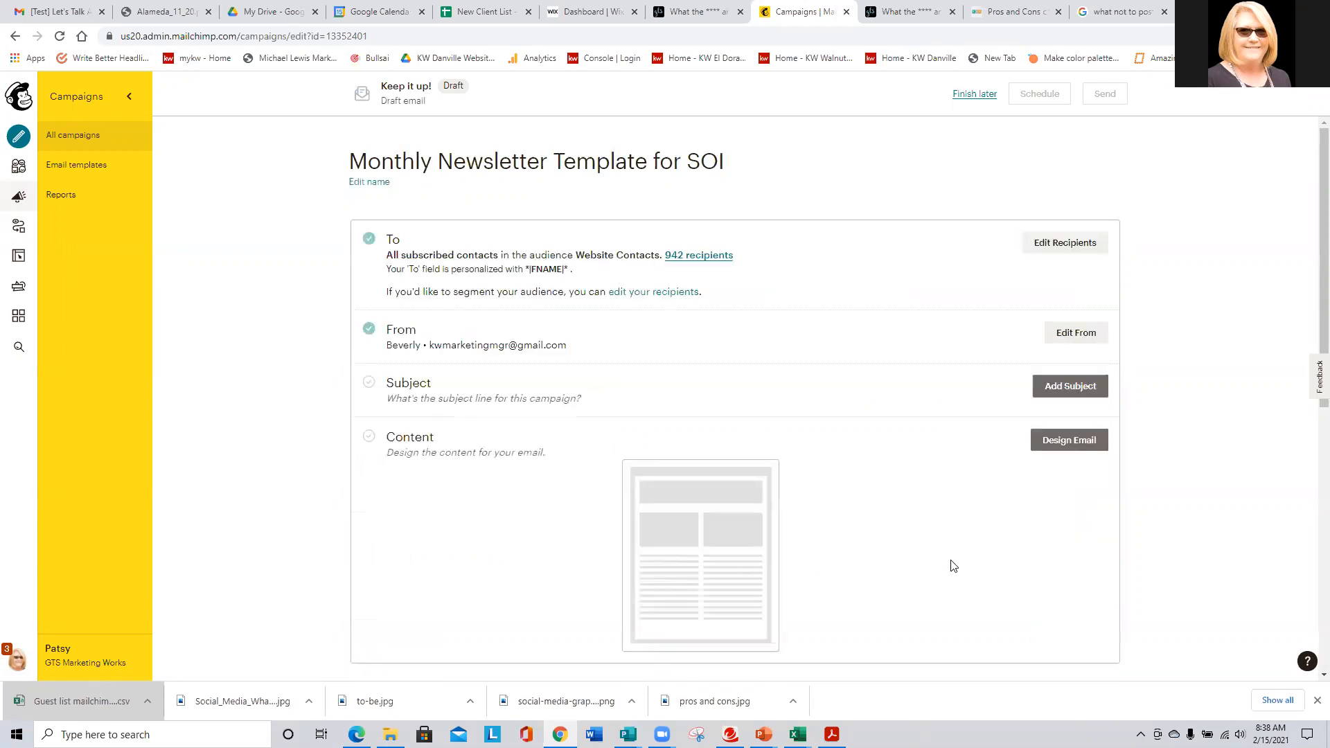
- Replace the From name with the sender's full name and enter the sender's e-mail address
{"action": "left_click", "coordinate": [1063, 332]}
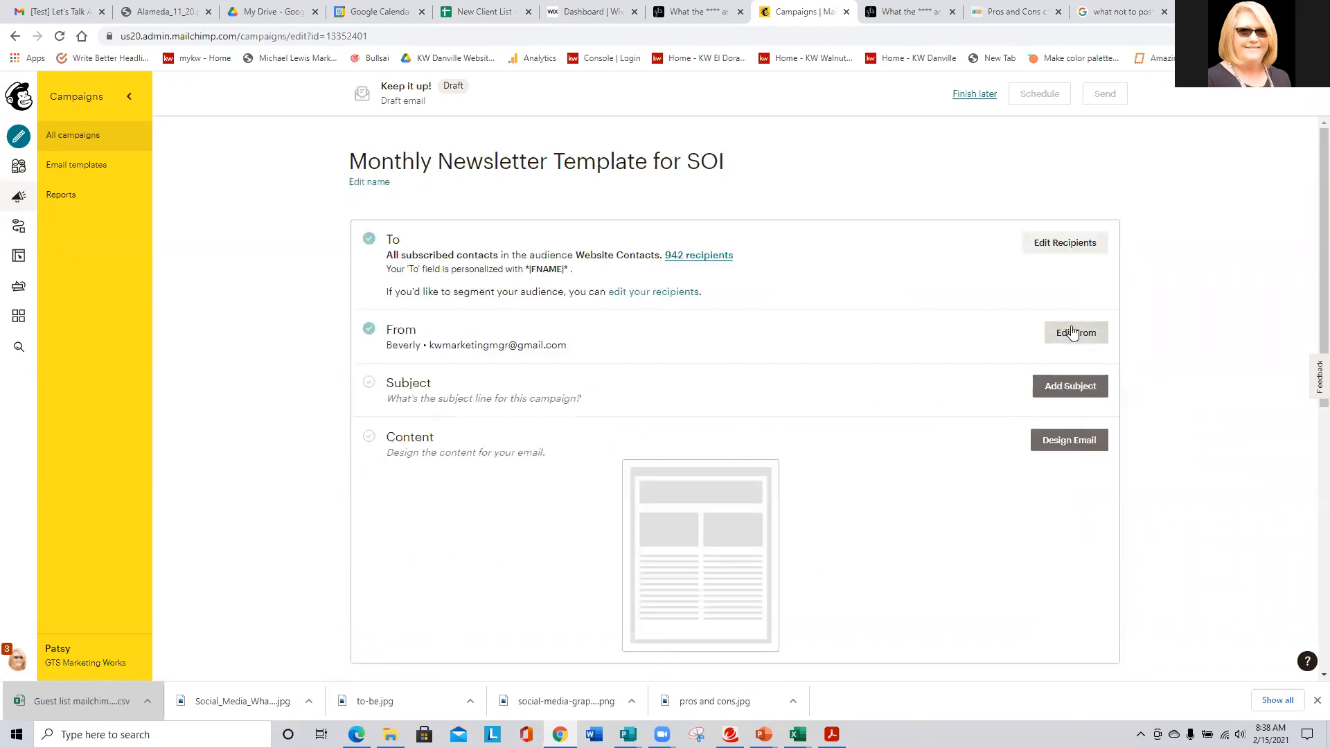
{"action": "left_click", "coordinate": [619, 393]}
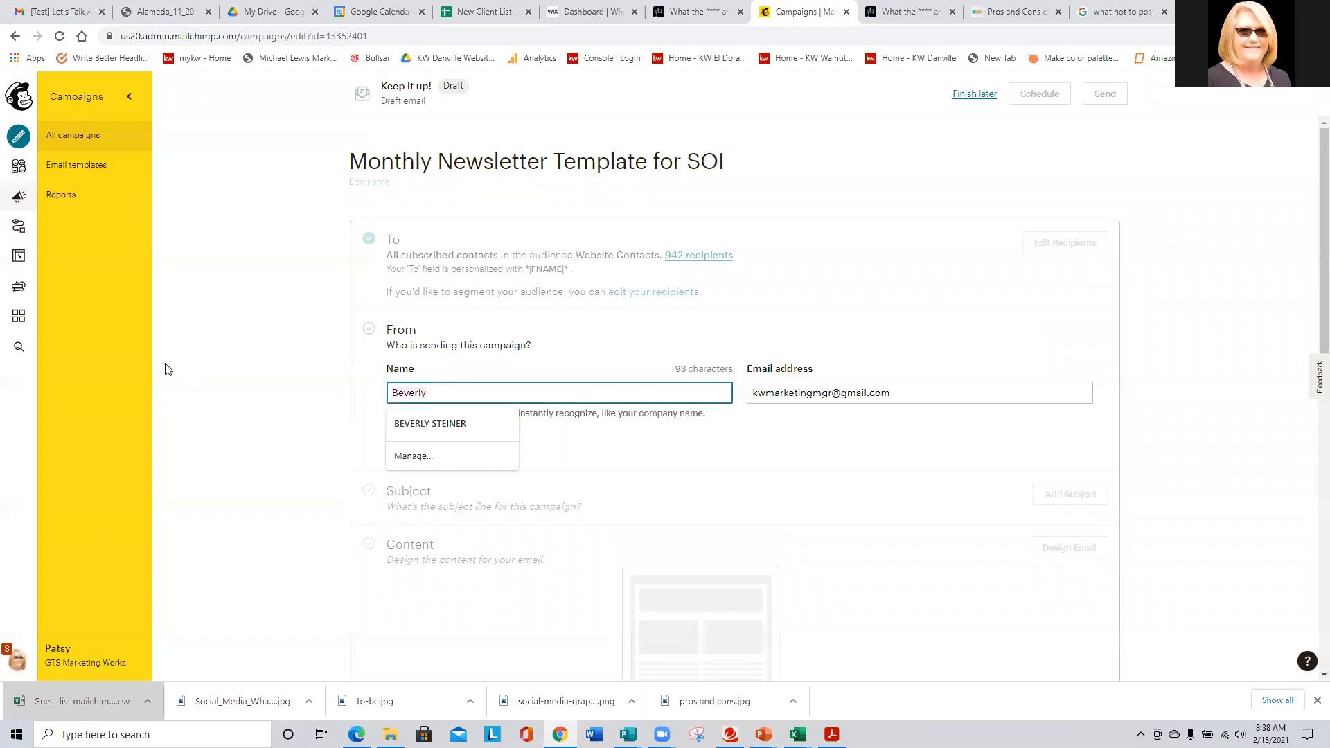
{"action": "type", "text": "p[a"}
{"action": "key", "text": "BackSpace"}
{"action": "key", "text": "BackSpace"}
{"action": "key", "text": "BackSpace"}
{"action": "type", "text": "P["}
{"action": "key", "text": "BackSpace"}
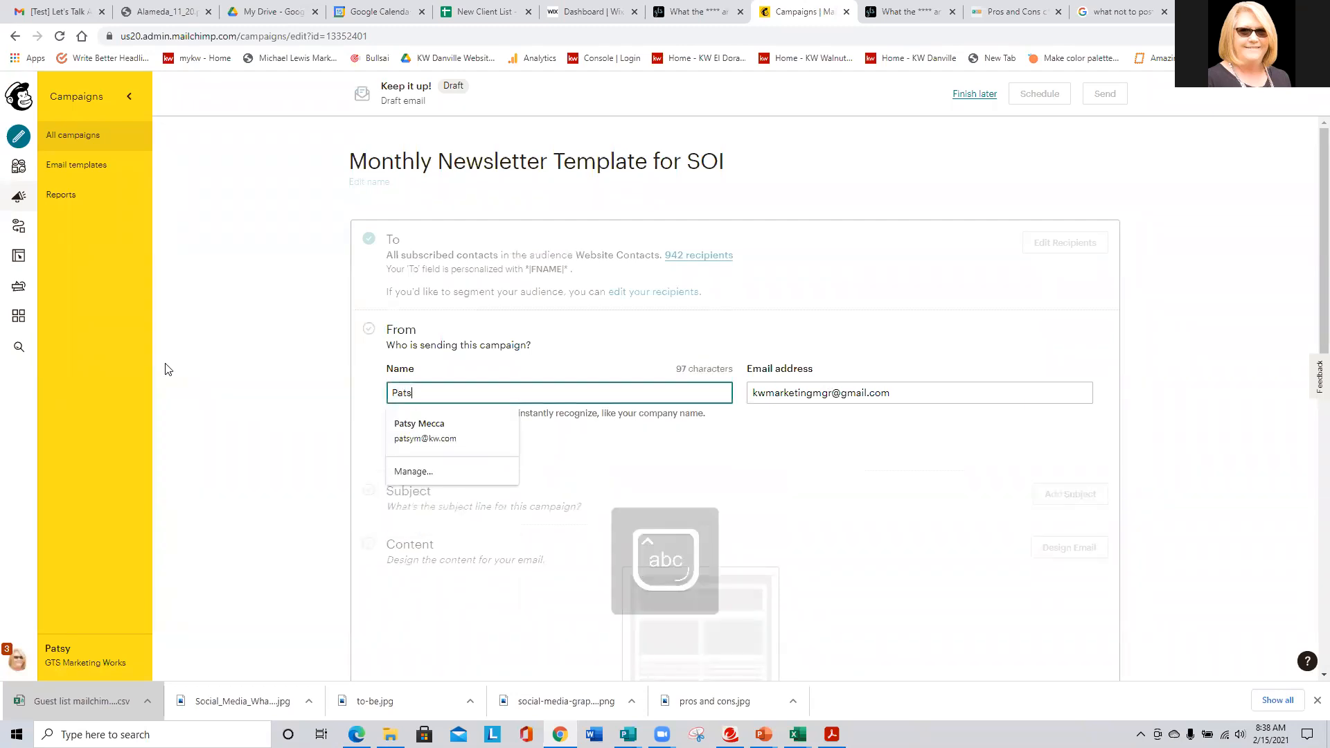
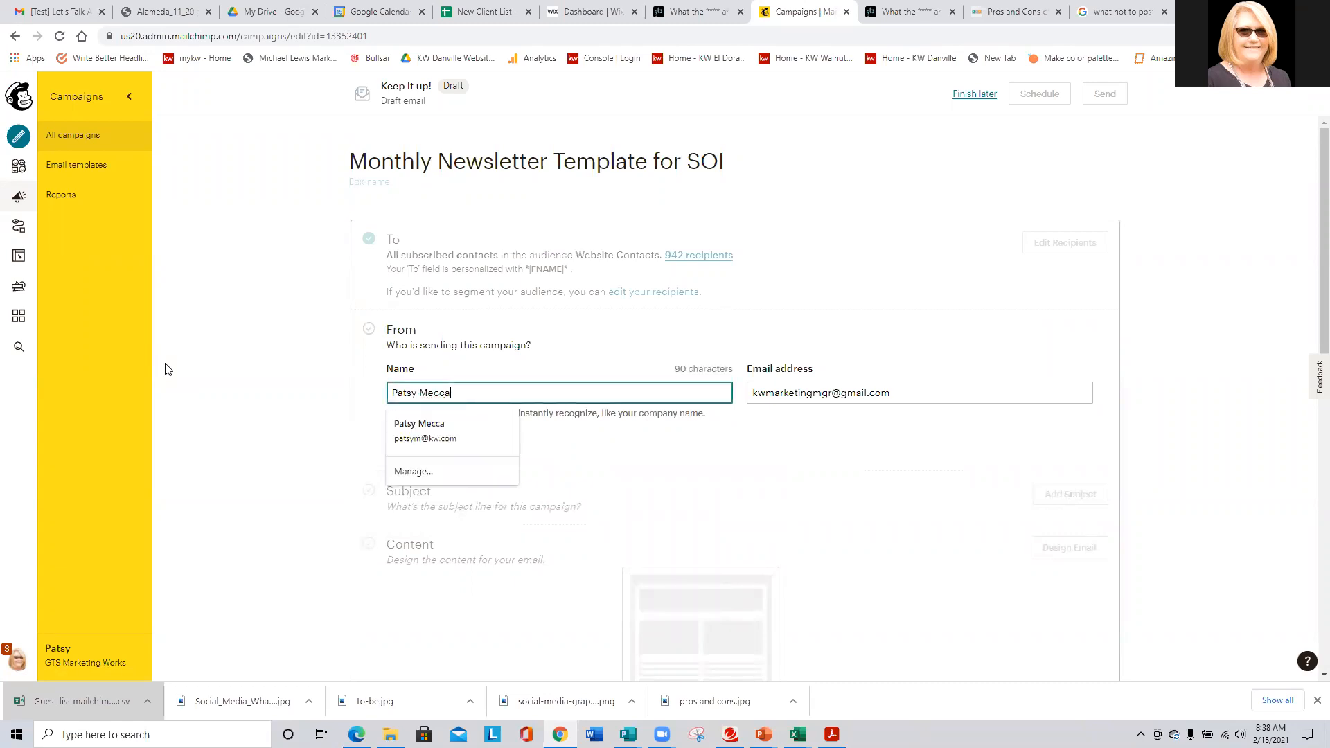
{"action": "key", "text": "Tab"}
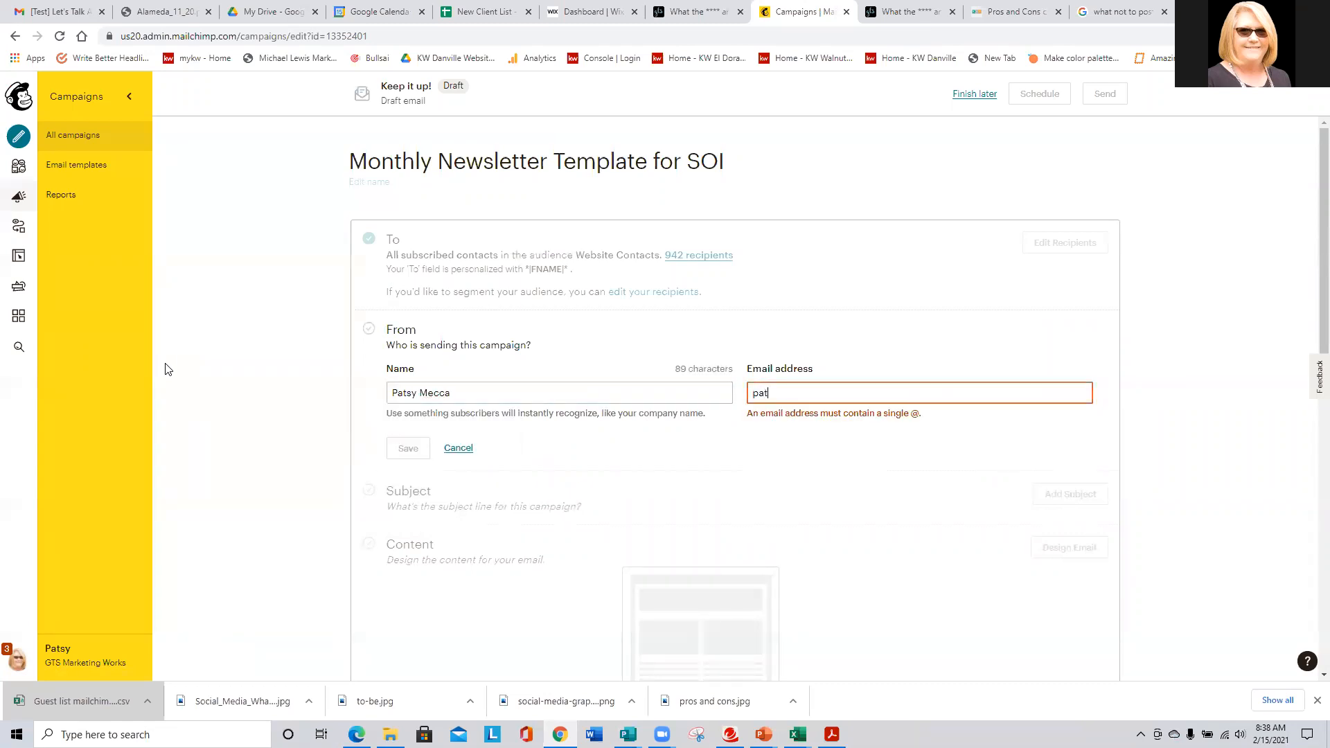
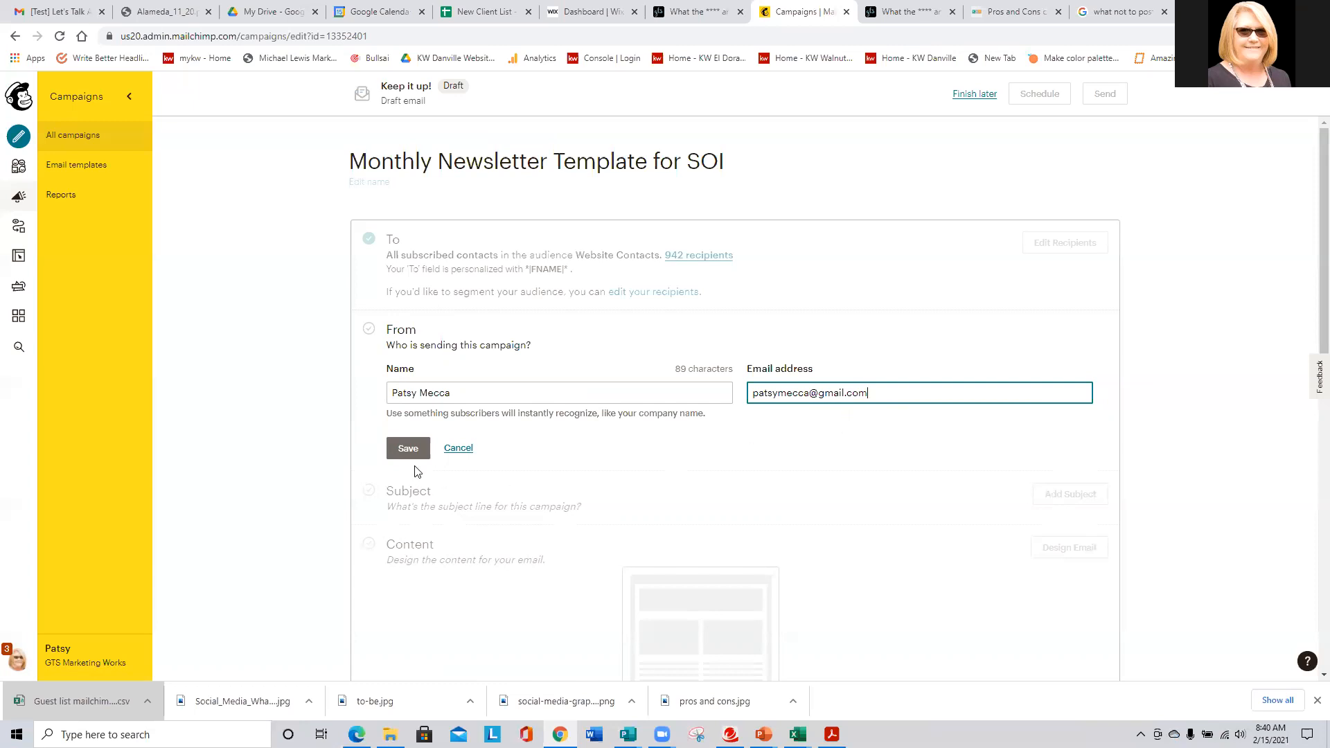
- Save the sender name and email, then bring up the subject line form
{"action": "left_click", "coordinate": [409, 449]}
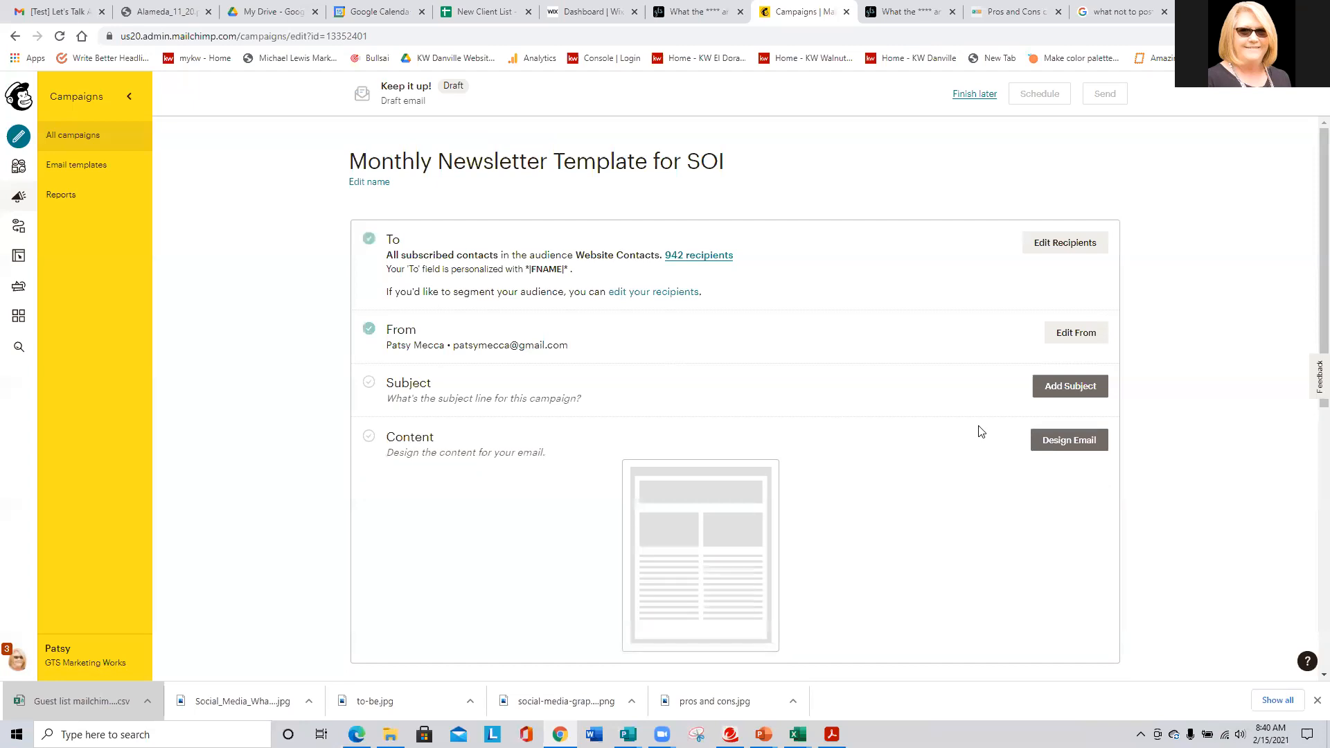
{"action": "left_click", "coordinate": [1064, 390]}
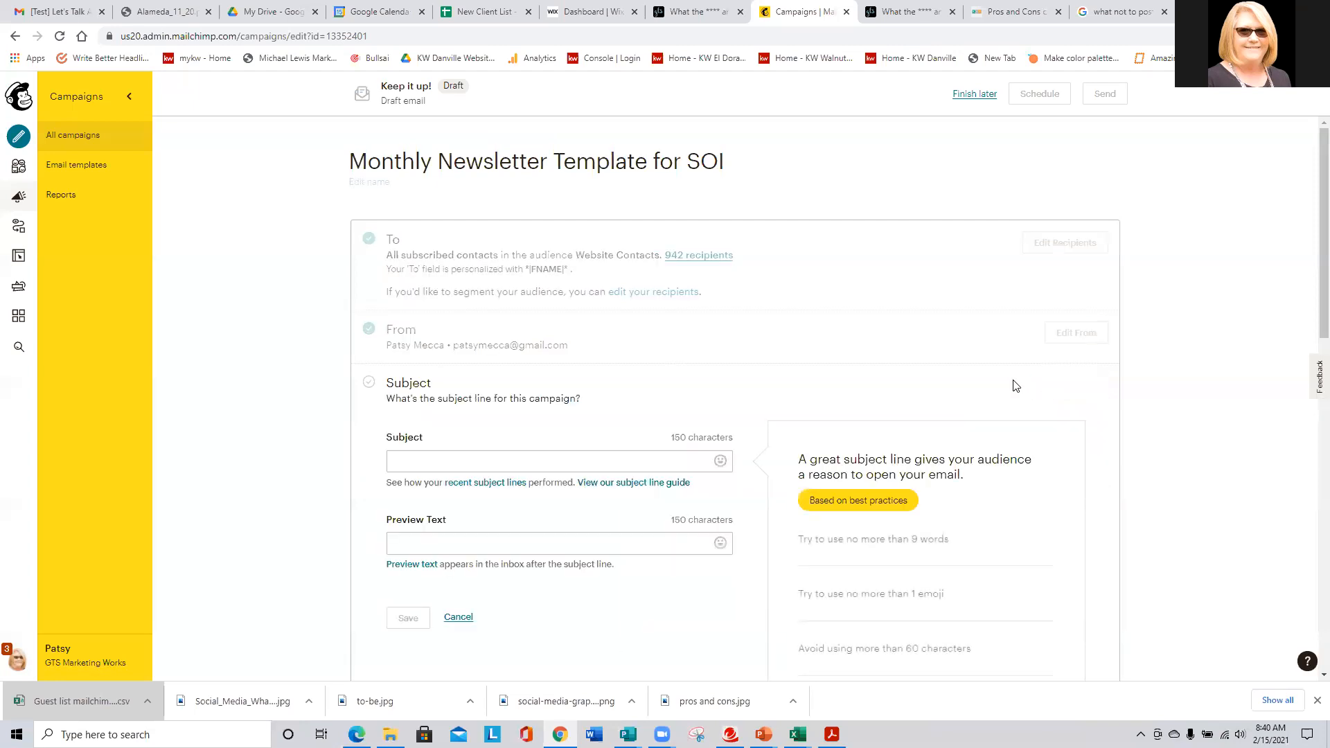
- Save subject 'Subject of my newsletter' with preview text 'entice the aviewer with a great sentence here'
{"action": "left_click", "coordinate": [444, 463]}
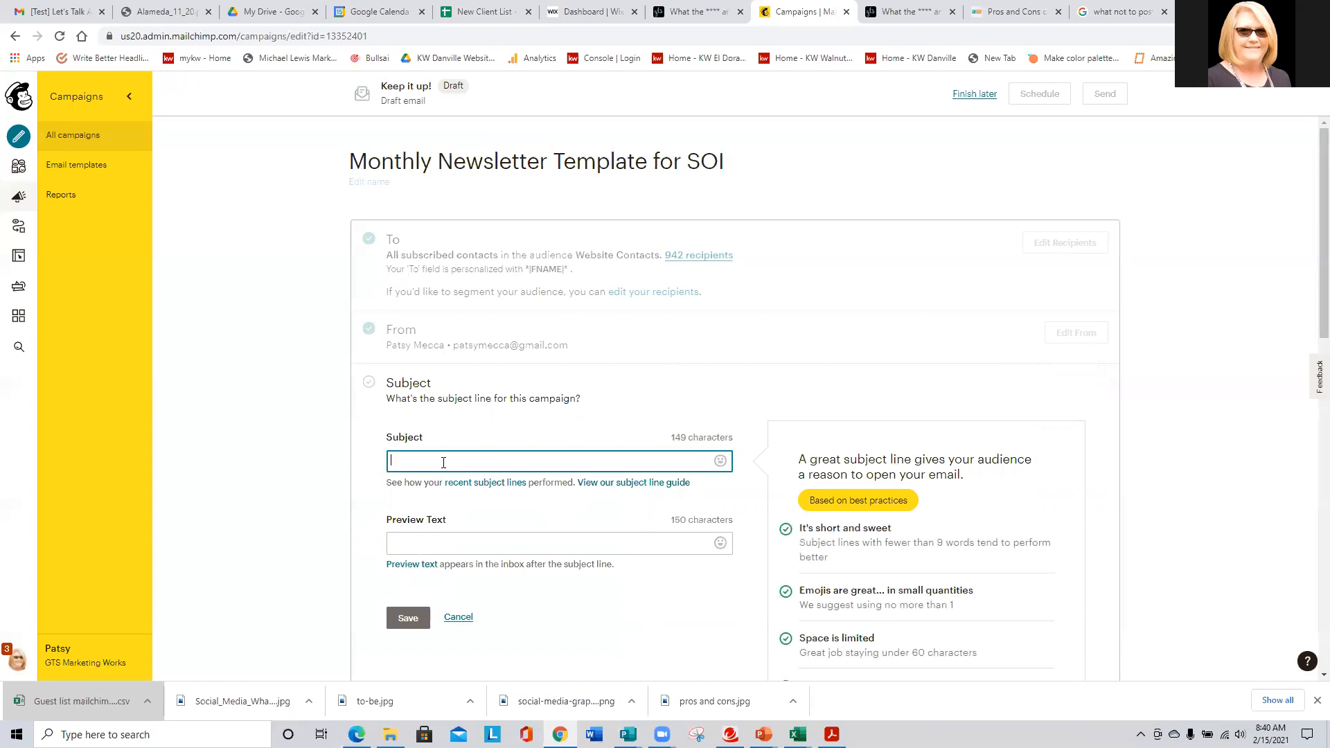
{"action": "type", "text": "Subject of my newsletter"}
{"action": "left_click", "coordinate": [448, 543]}
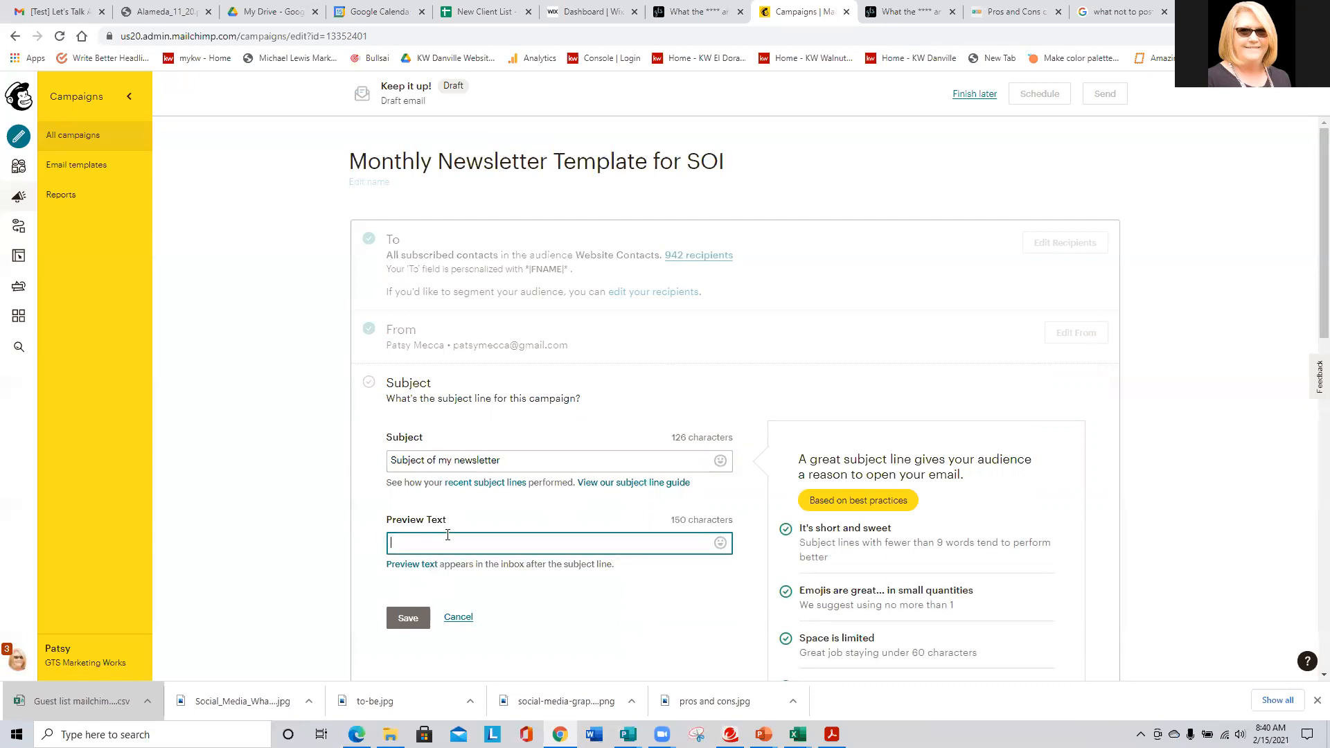
{"action": "type", "text": "entice the aviewer with a great sentence here"}
{"action": "left_click", "coordinate": [406, 618]}
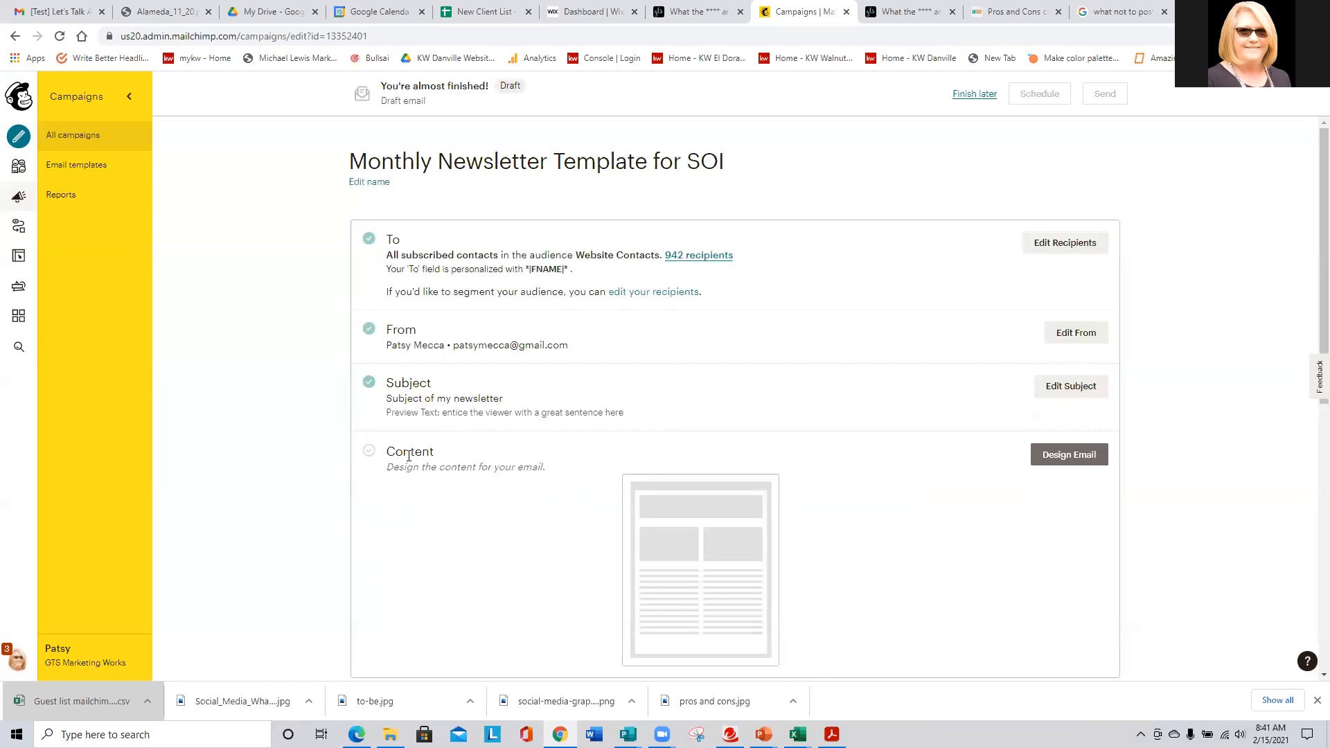
{"action": "left_click", "coordinate": [1065, 460]}
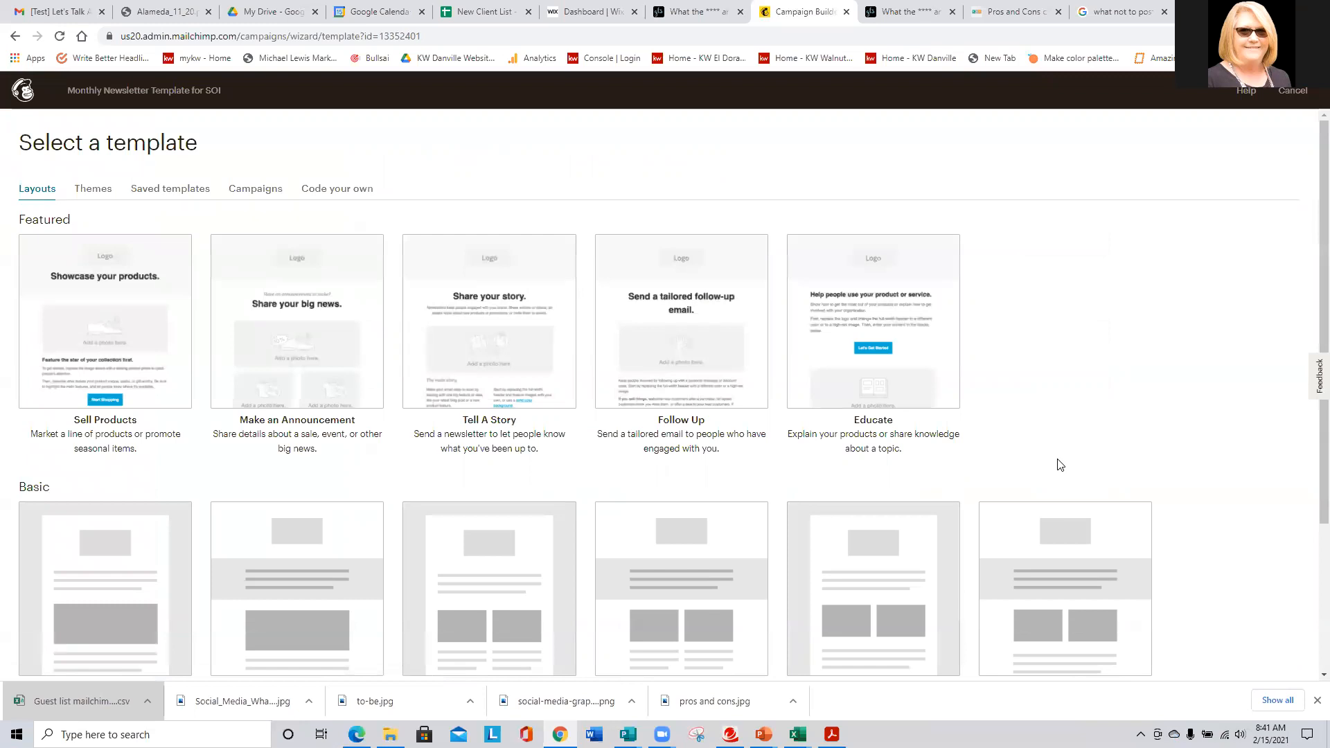
- Browse the template Themes, filtered to the Newsletters category
{"action": "scroll", "coordinate": [354, 434], "scroll_direction": "down", "scroll_amount": 3}
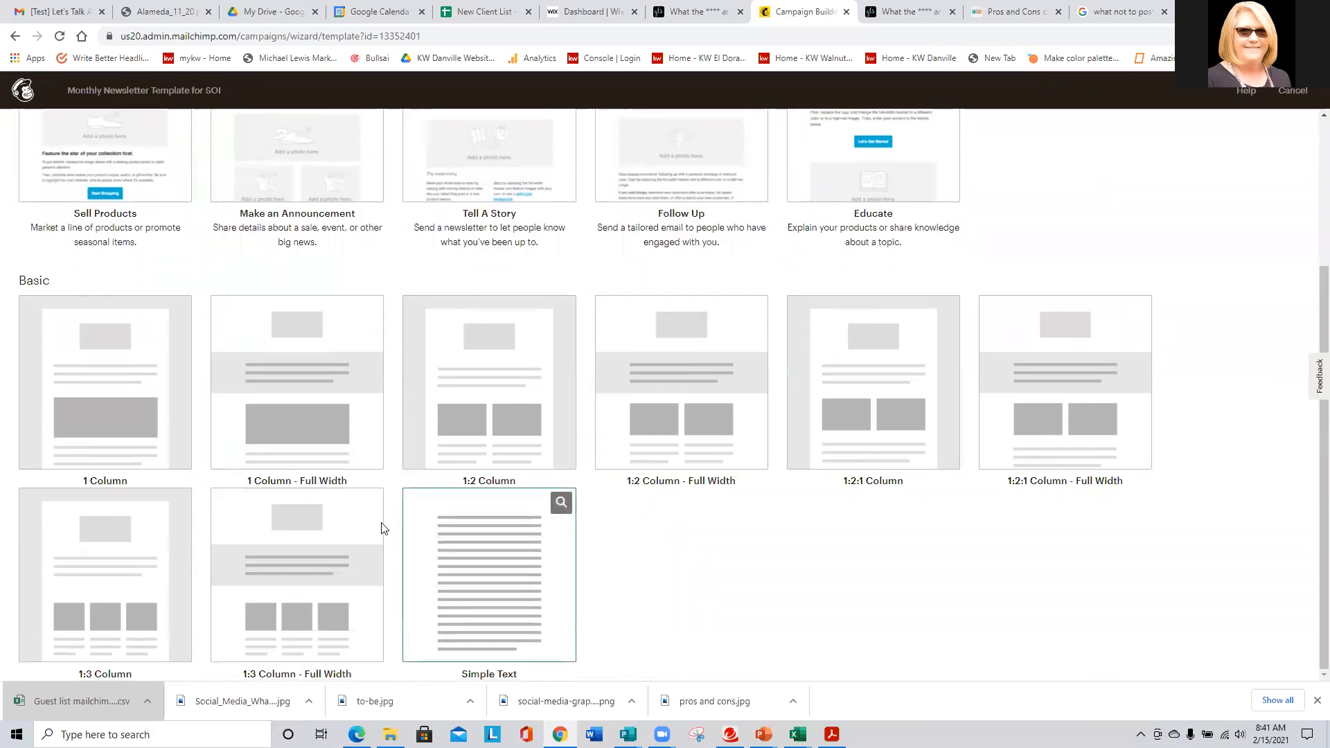
{"action": "scroll", "coordinate": [345, 591], "scroll_direction": "up", "scroll_amount": 3}
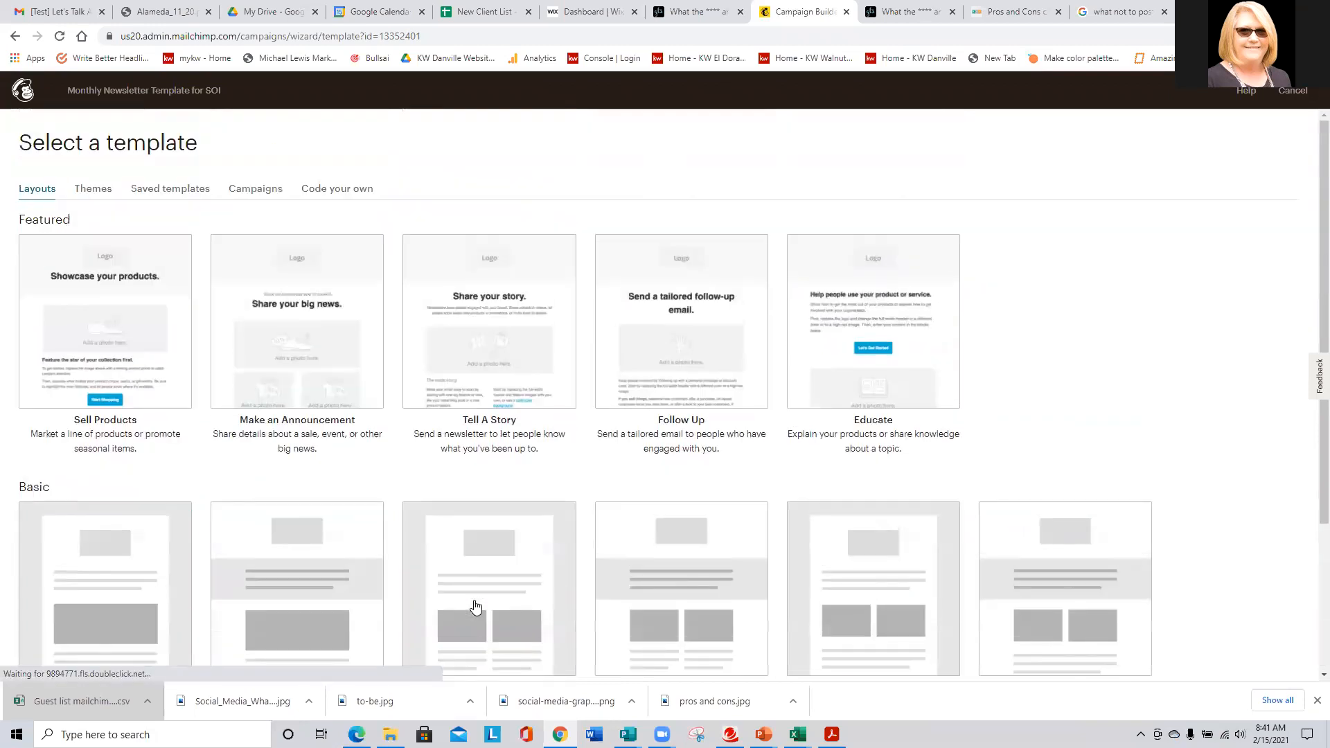
{"action": "scroll", "coordinate": [84, 504], "scroll_direction": "down", "scroll_amount": 1}
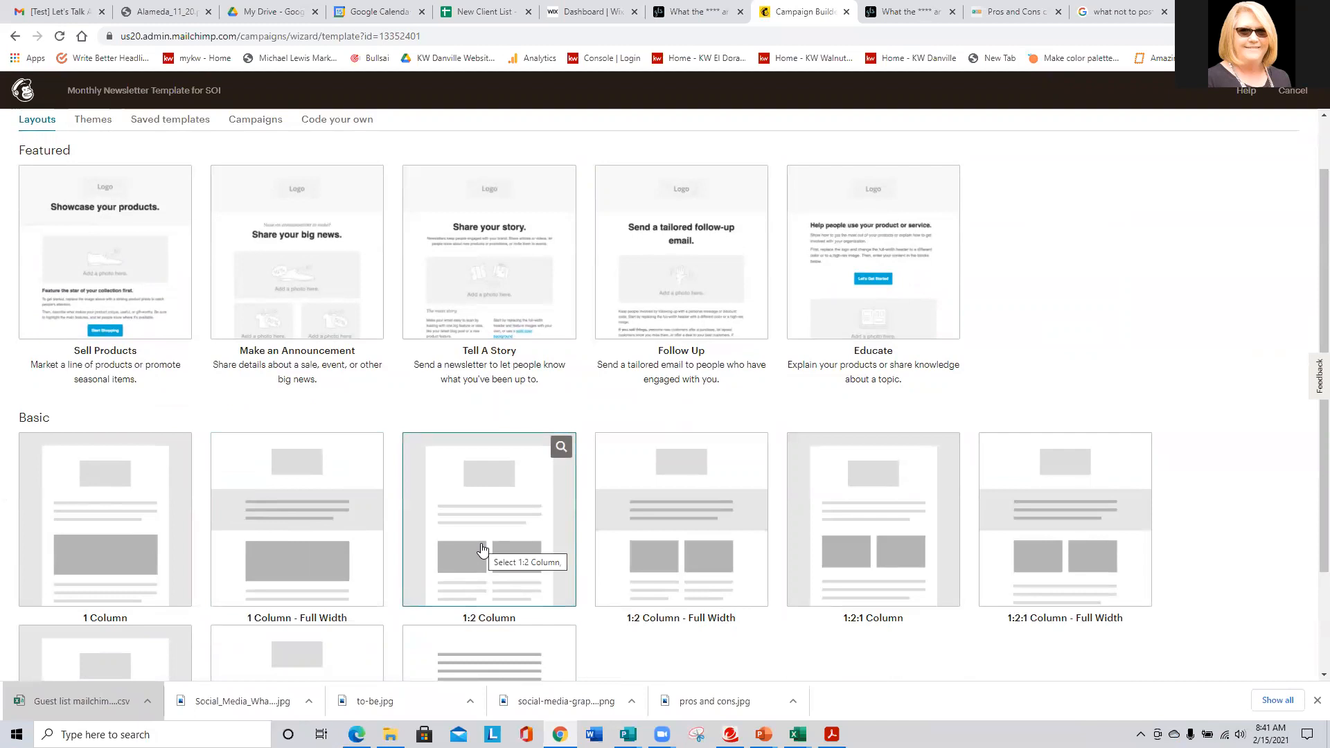
{"action": "scroll", "coordinate": [429, 554], "scroll_direction": "up", "scroll_amount": 1}
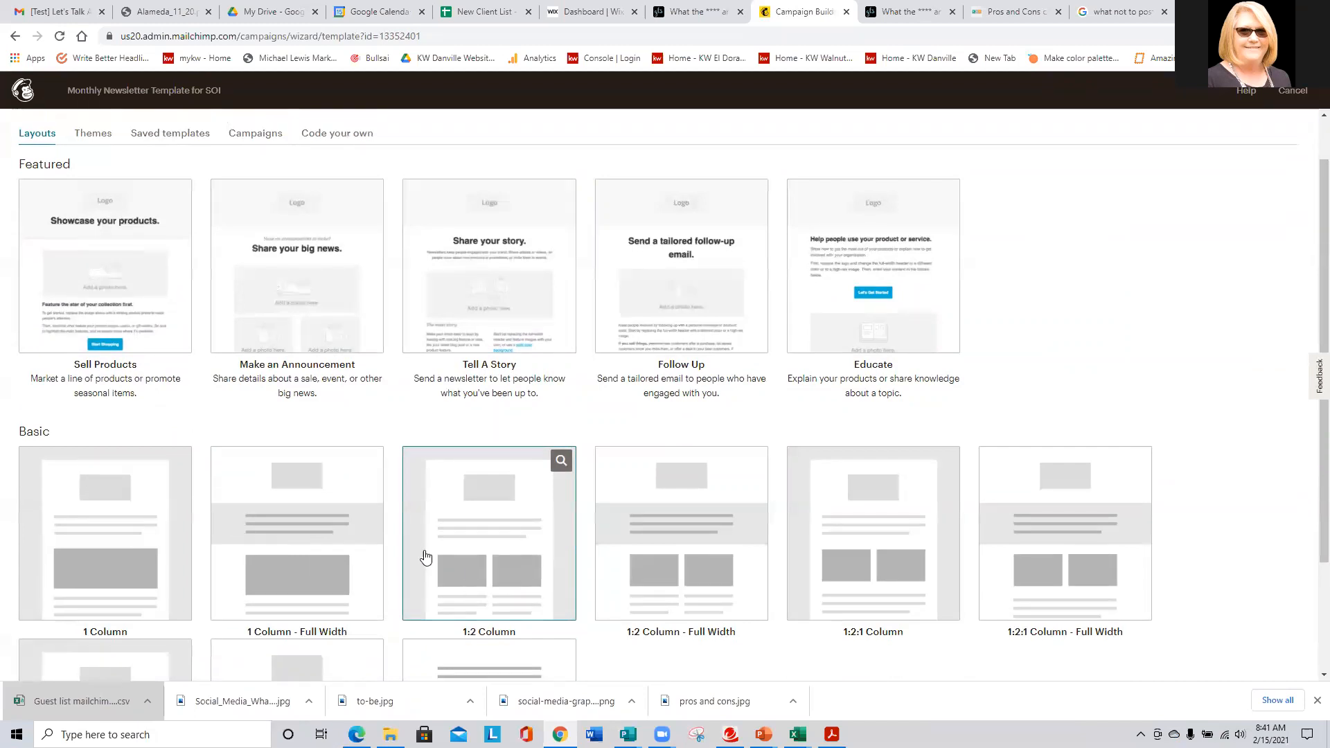
{"action": "left_click", "coordinate": [92, 189]}
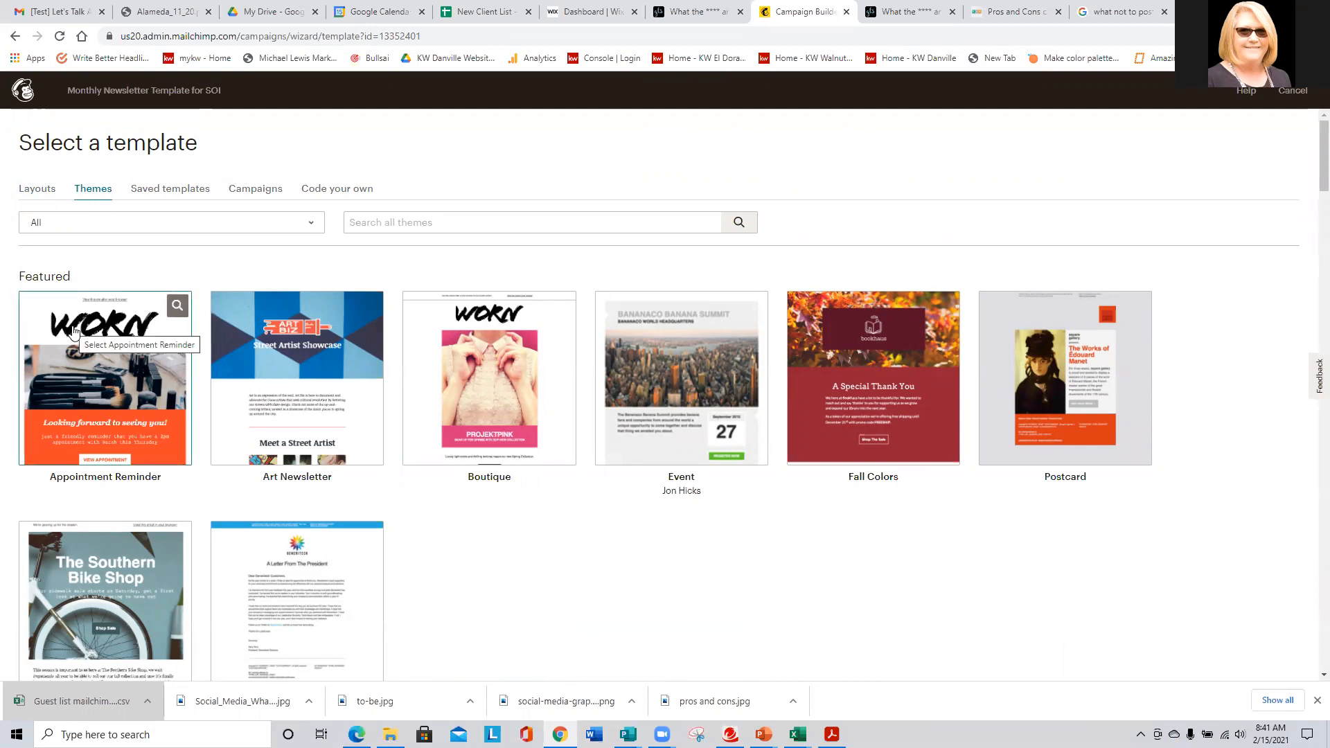
{"action": "scroll", "coordinate": [75, 333], "scroll_direction": "down", "scroll_amount": 3}
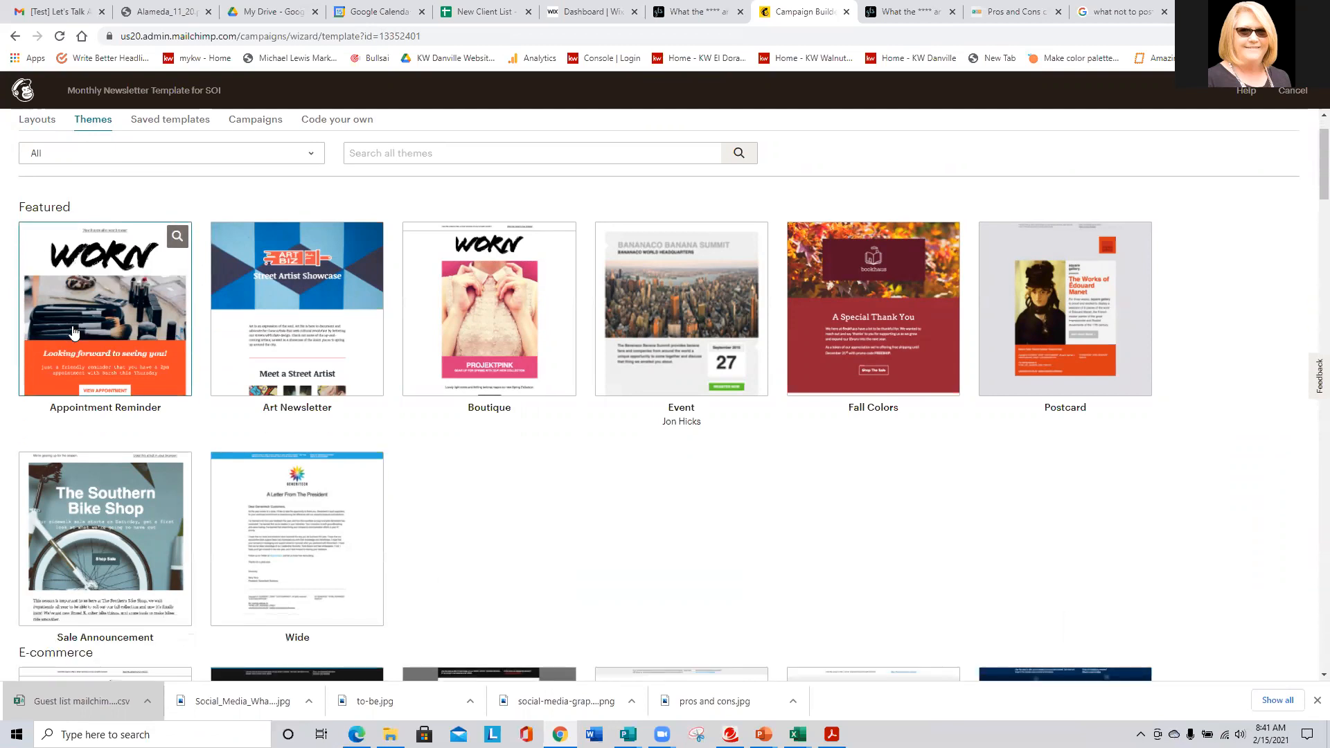
{"action": "scroll", "coordinate": [74, 333], "scroll_direction": "up", "scroll_amount": 3}
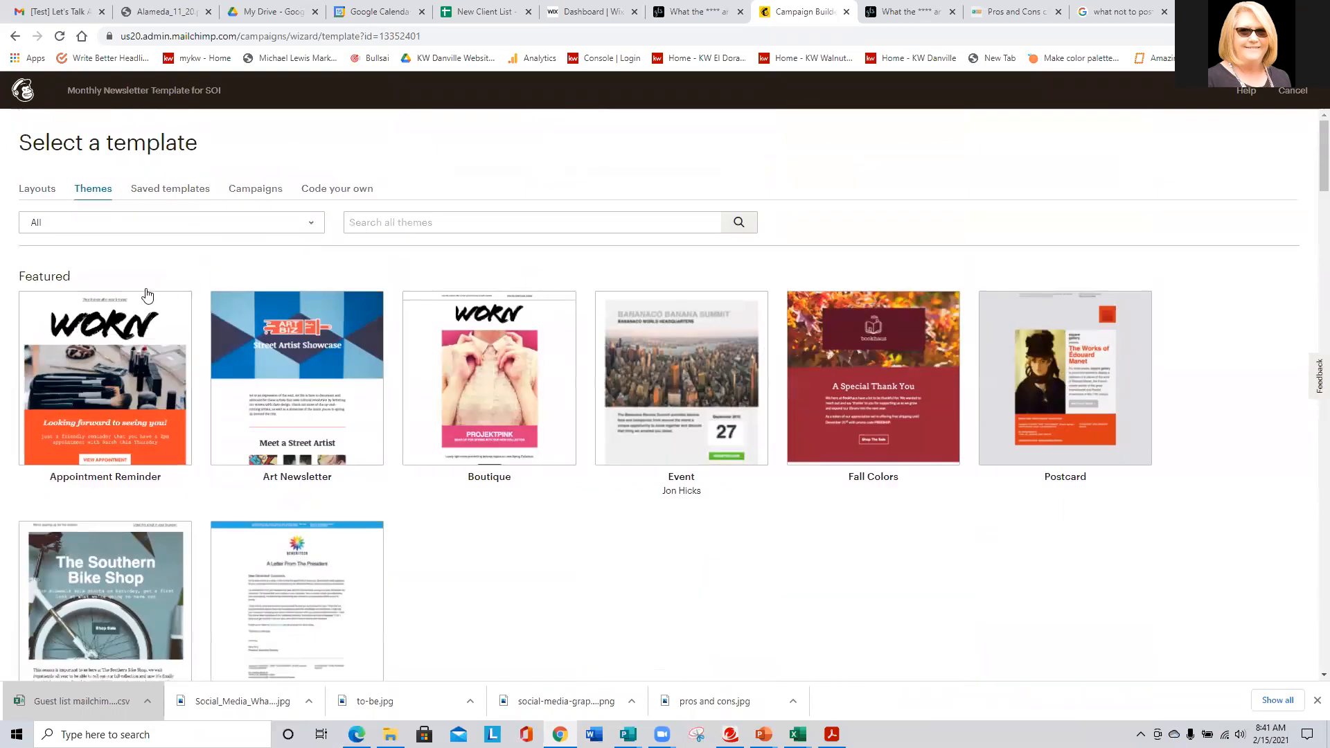
{"action": "left_click", "coordinate": [123, 222]}
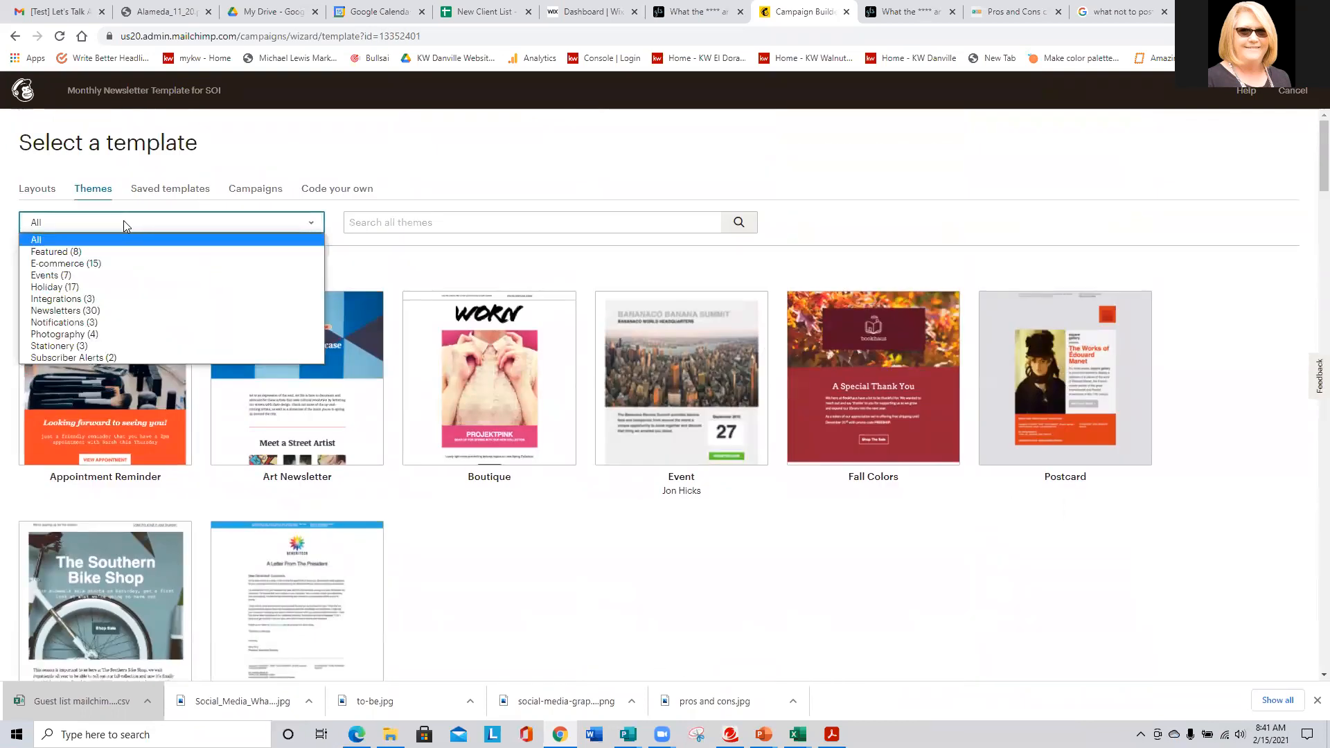
{"action": "left_click", "coordinate": [58, 313]}
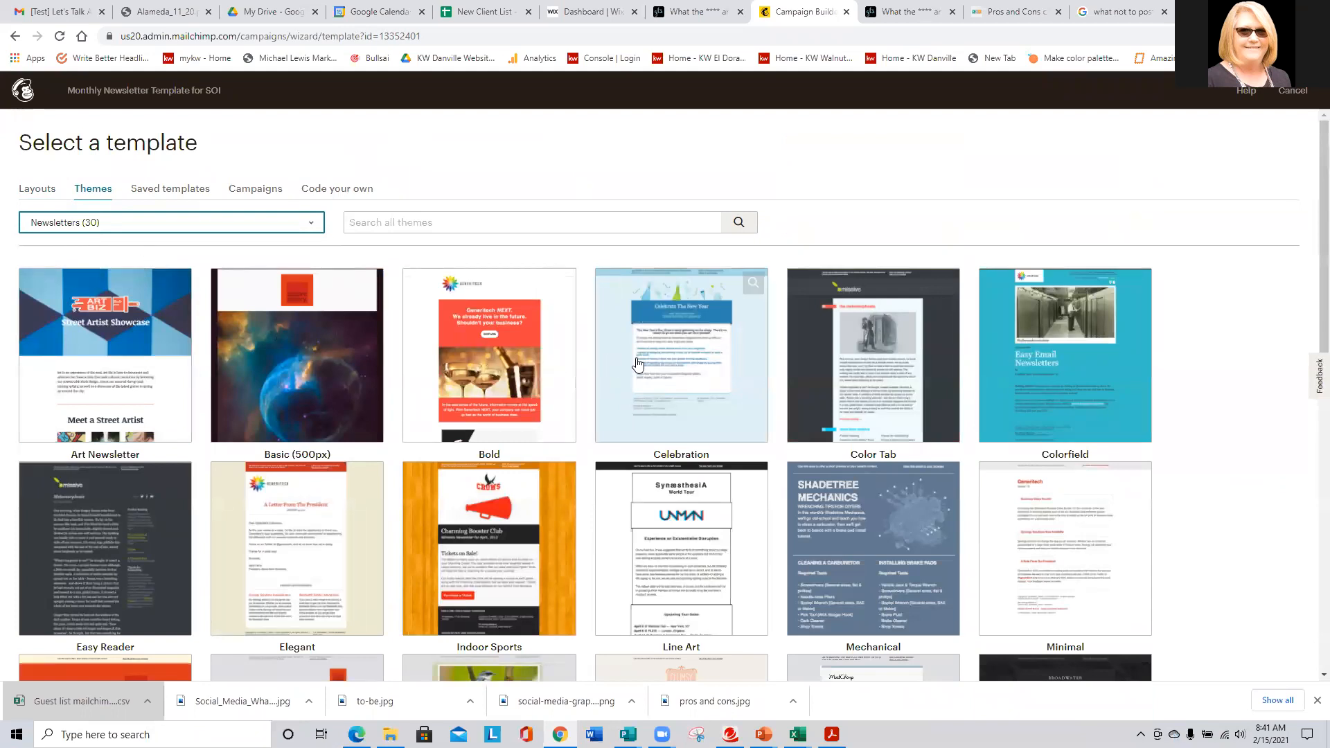
- Review the newsletter themes, then return to the basic Layouts list
{"action": "scroll", "coordinate": [961, 451], "scroll_direction": "down", "scroll_amount": 2}
{"action": "scroll", "coordinate": [961, 451], "scroll_direction": "down", "scroll_amount": 4}
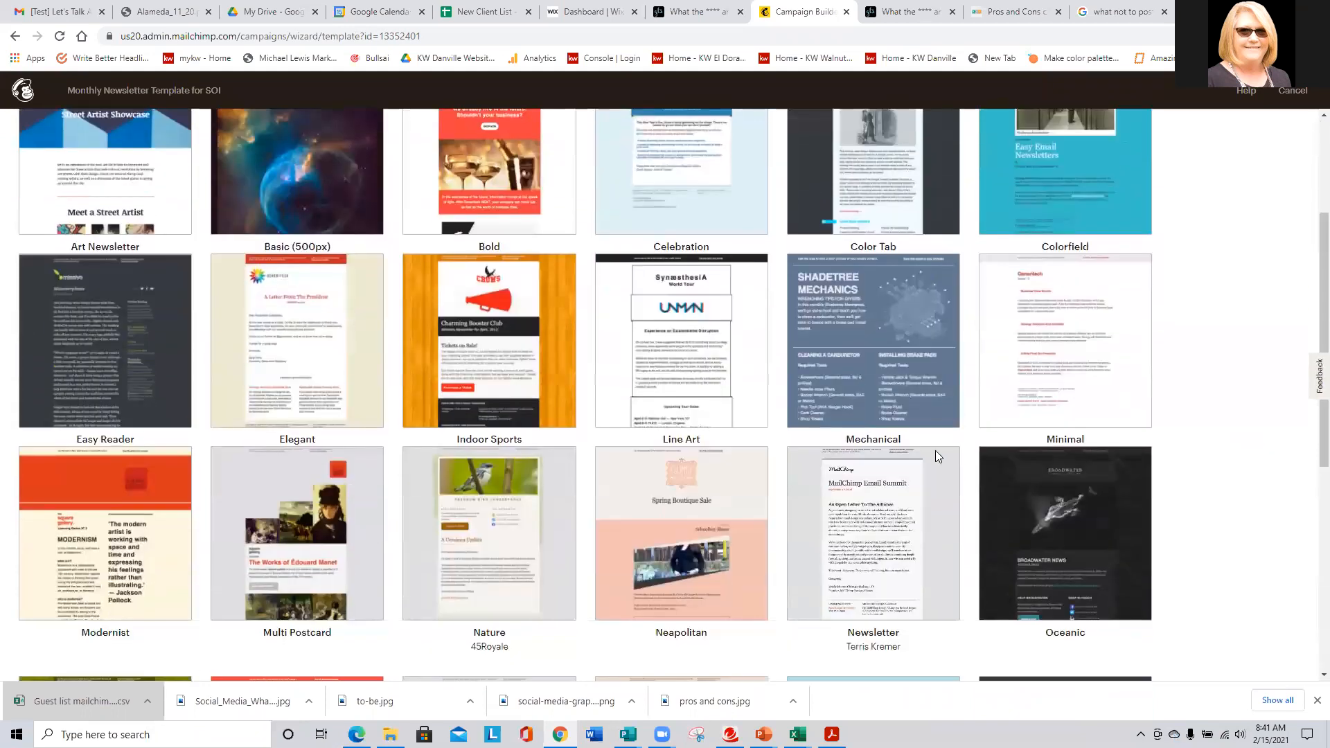
{"action": "scroll", "coordinate": [107, 331], "scroll_direction": "down", "scroll_amount": 5}
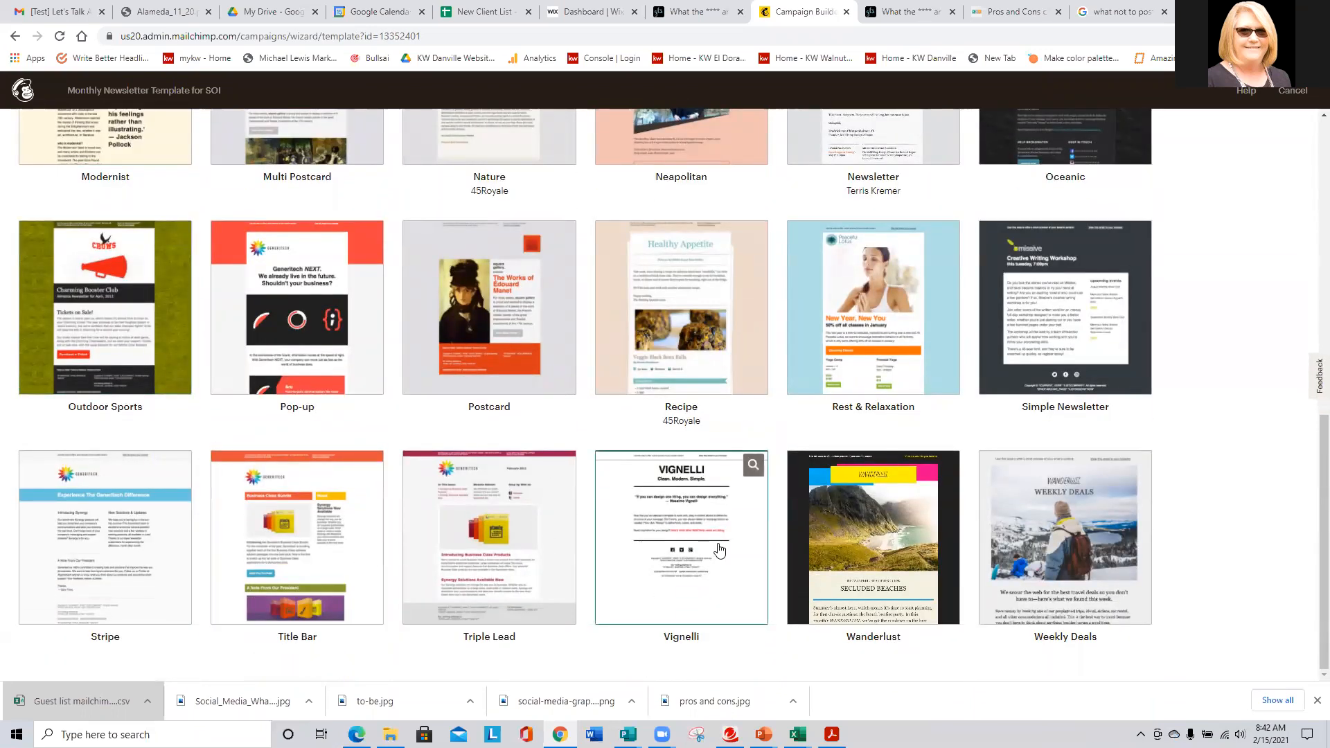
{"action": "scroll", "coordinate": [721, 547], "scroll_direction": "up", "scroll_amount": 7}
{"action": "scroll", "coordinate": [720, 547], "scroll_direction": "up", "scroll_amount": 3}
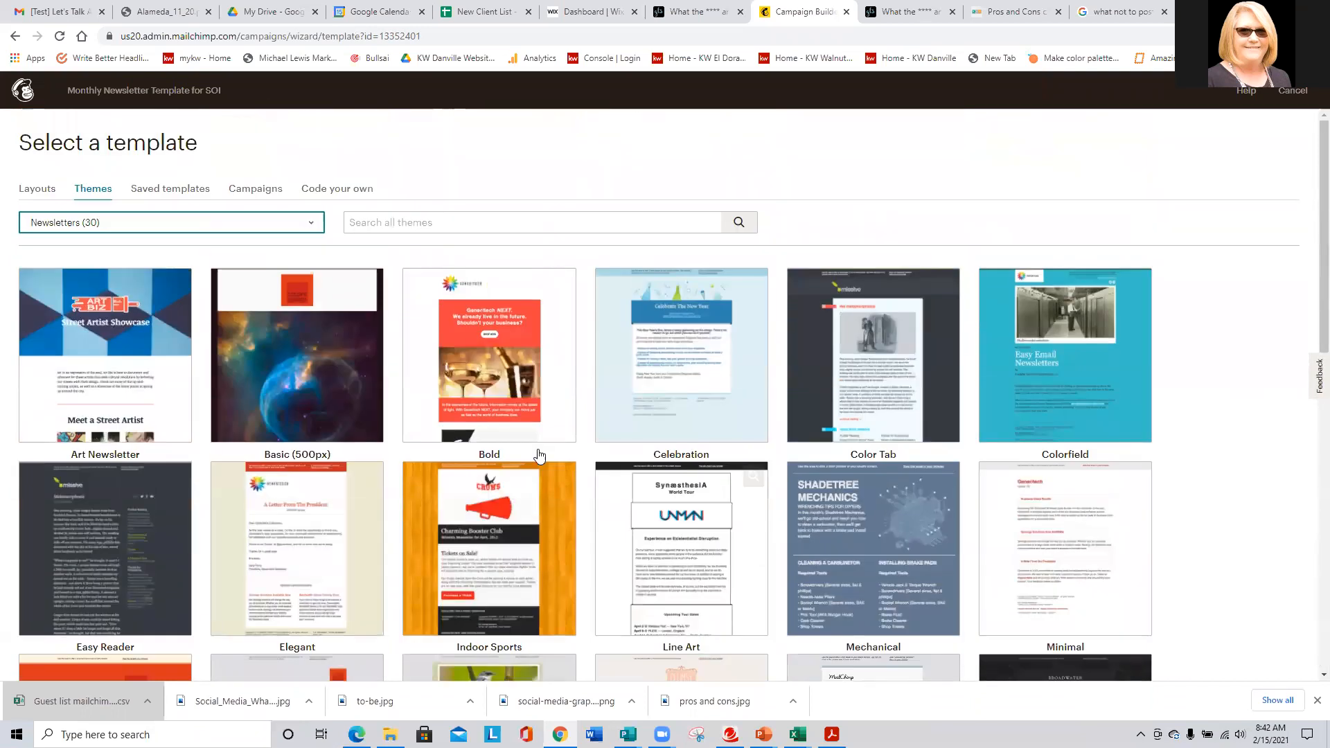
{"action": "left_click", "coordinate": [27, 190]}
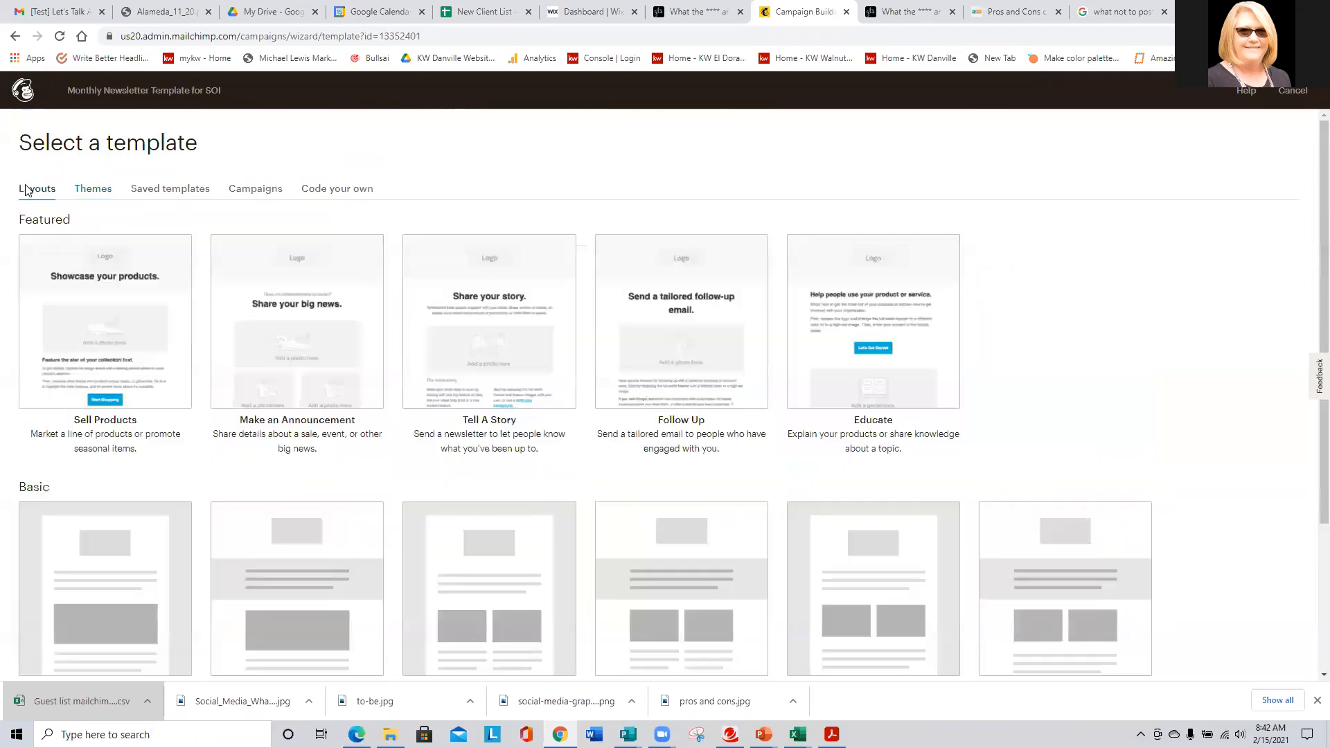
{"action": "scroll", "coordinate": [520, 185], "scroll_direction": "down", "scroll_amount": 3}
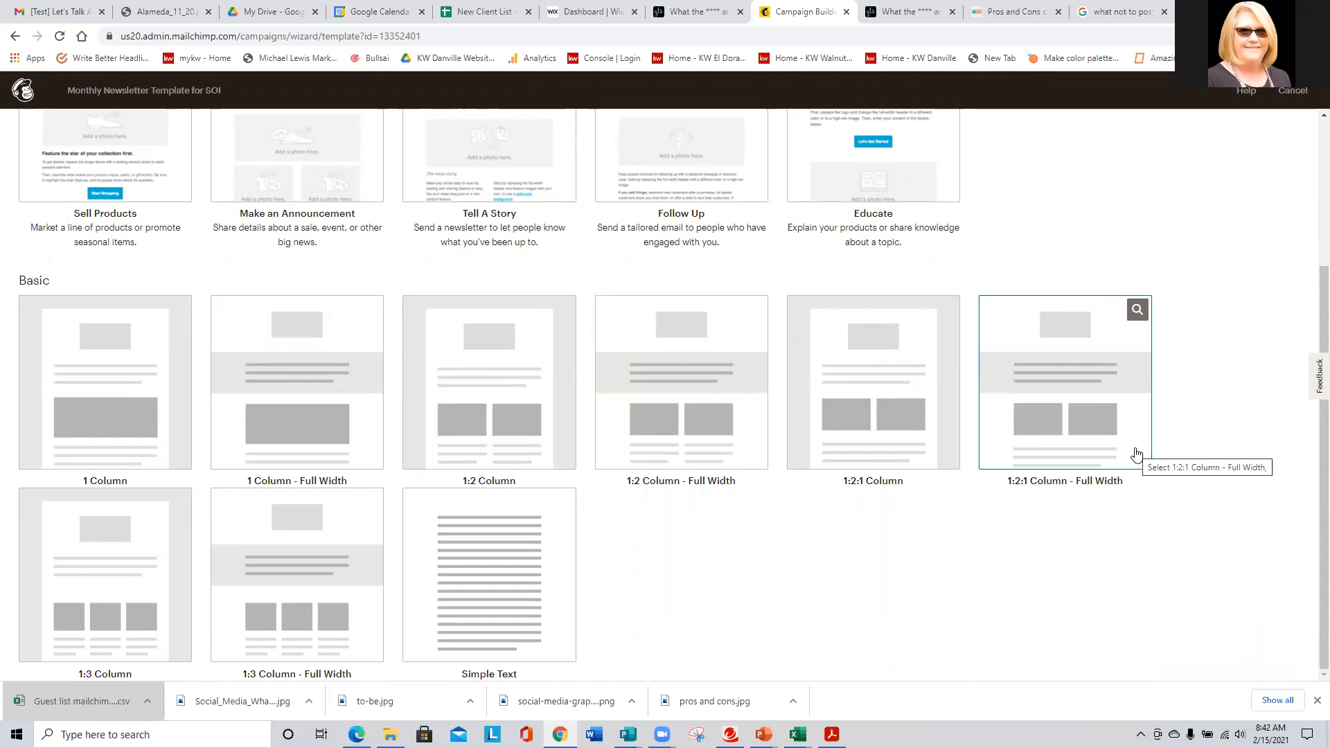
- Pick the 1:2:1 Column - Full Width layout and select its placeholder logo block
{"action": "left_click", "coordinate": [1093, 437]}
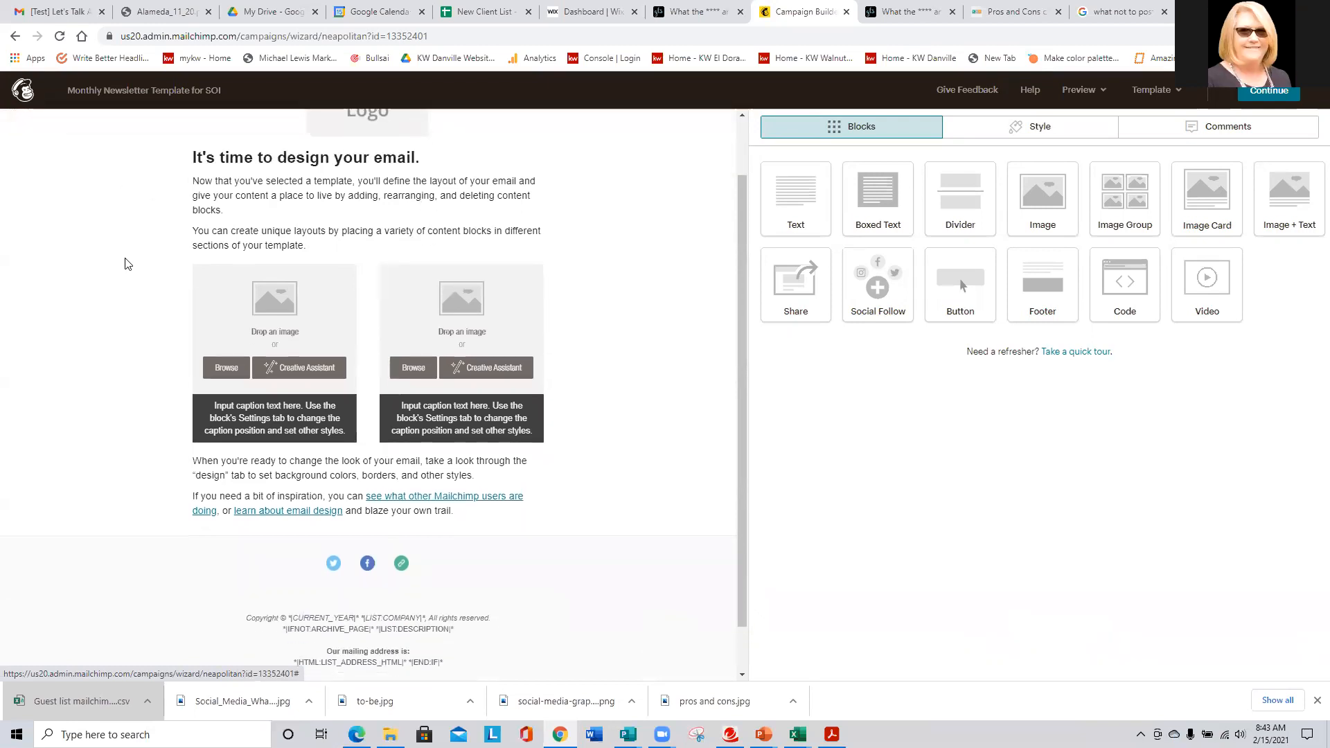
{"action": "scroll", "coordinate": [273, 492], "scroll_direction": "down", "scroll_amount": 2}
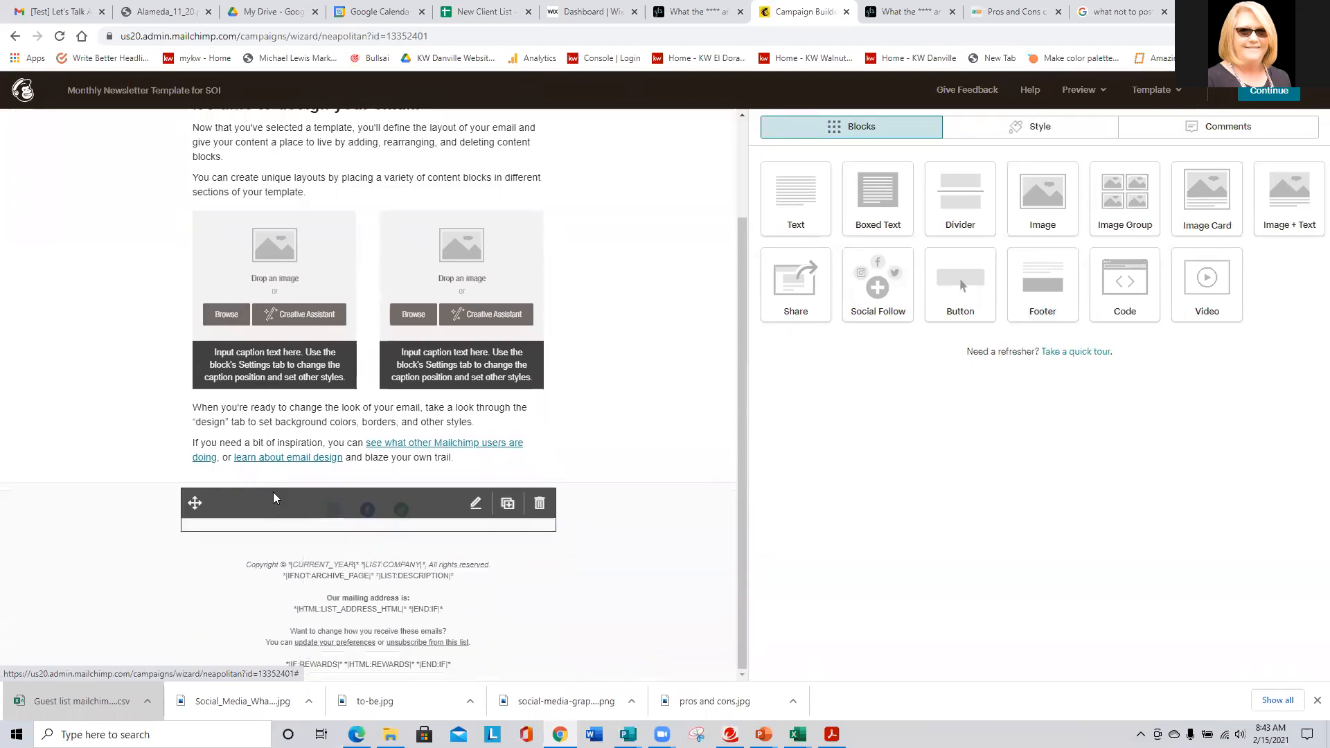
{"action": "scroll", "coordinate": [91, 440], "scroll_direction": "up", "scroll_amount": 2}
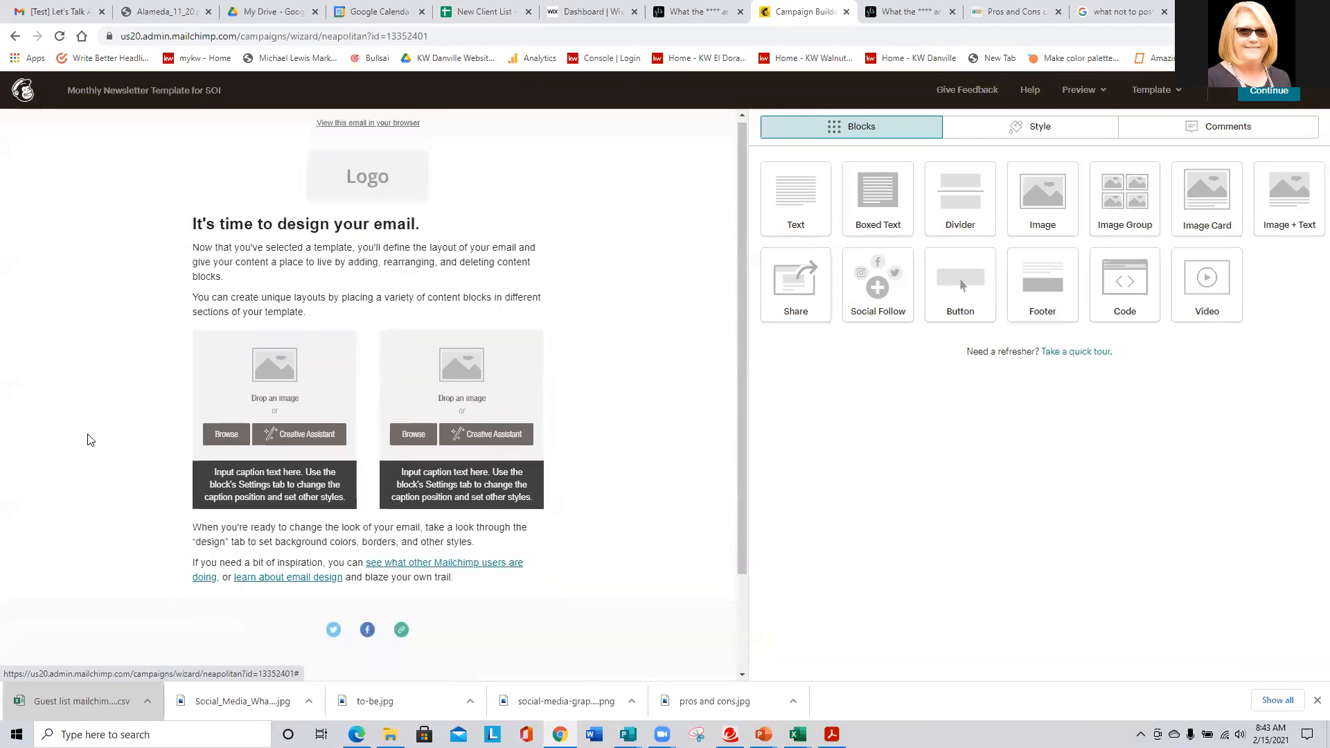
{"action": "left_click", "coordinate": [388, 173]}
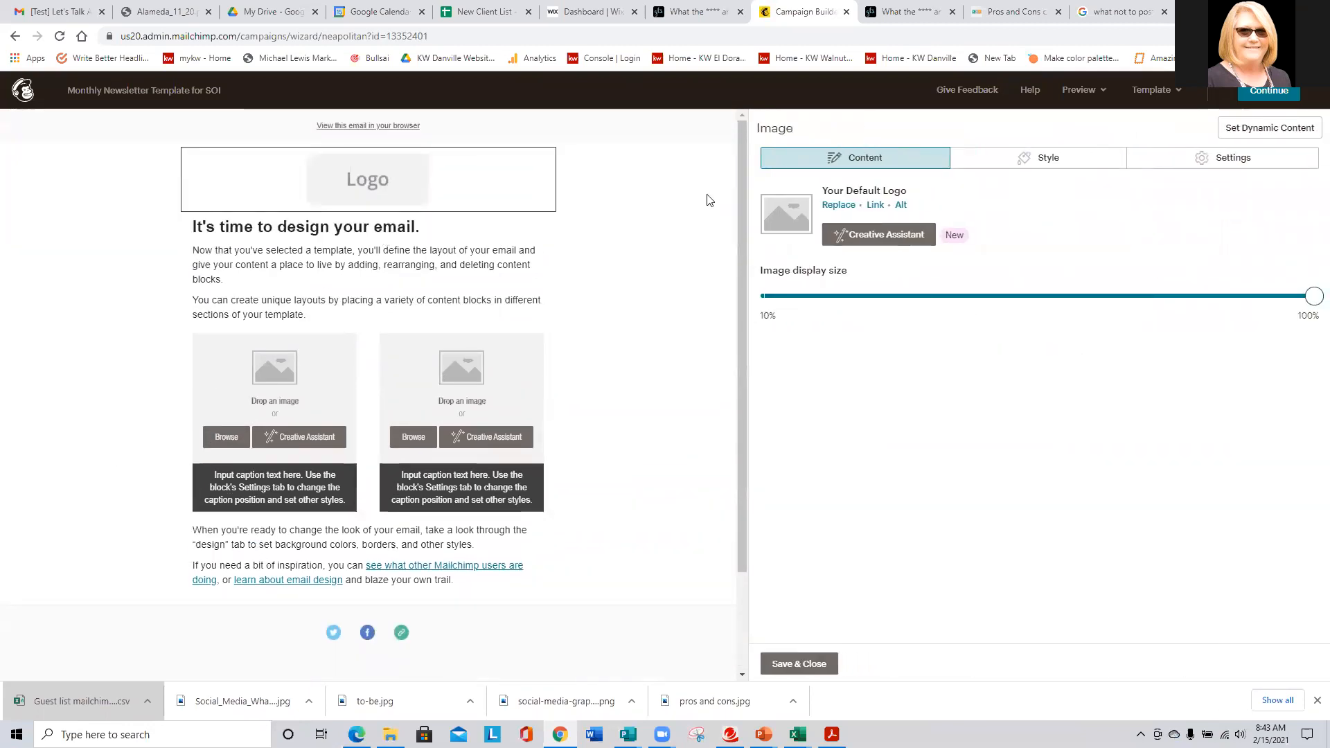
- Browse Content Studio's My Files library (162 images) for a logo replacement
{"action": "left_click", "coordinate": [840, 205]}
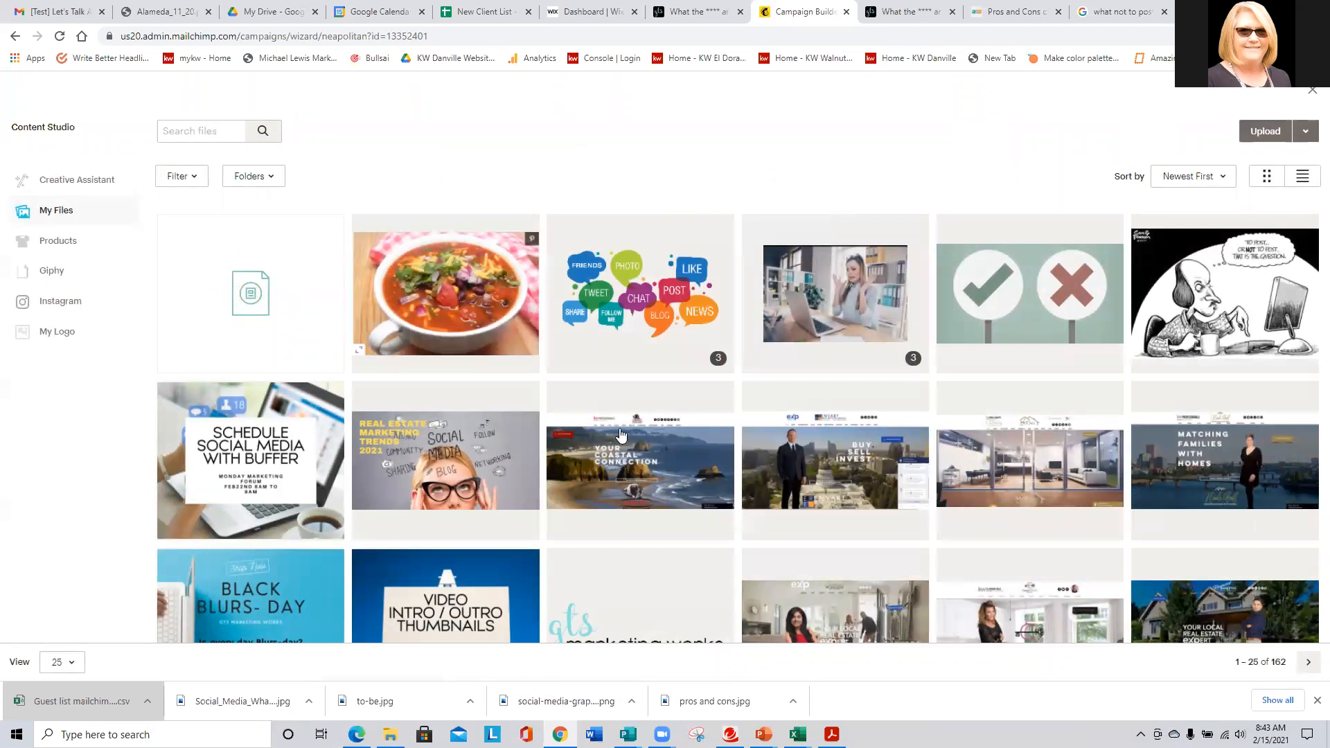
{"action": "scroll", "coordinate": [952, 308], "scroll_direction": "down", "scroll_amount": 6}
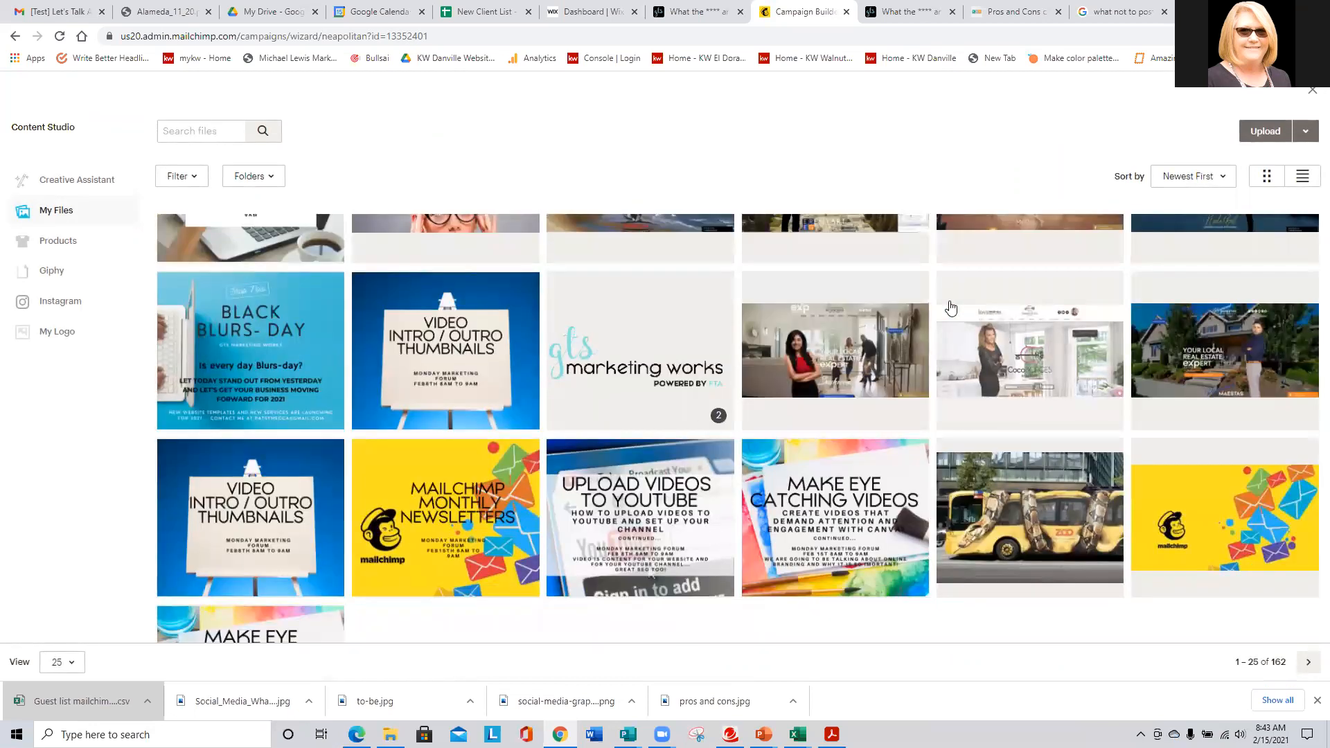
{"action": "scroll", "coordinate": [737, 374], "scroll_direction": "up", "scroll_amount": 6}
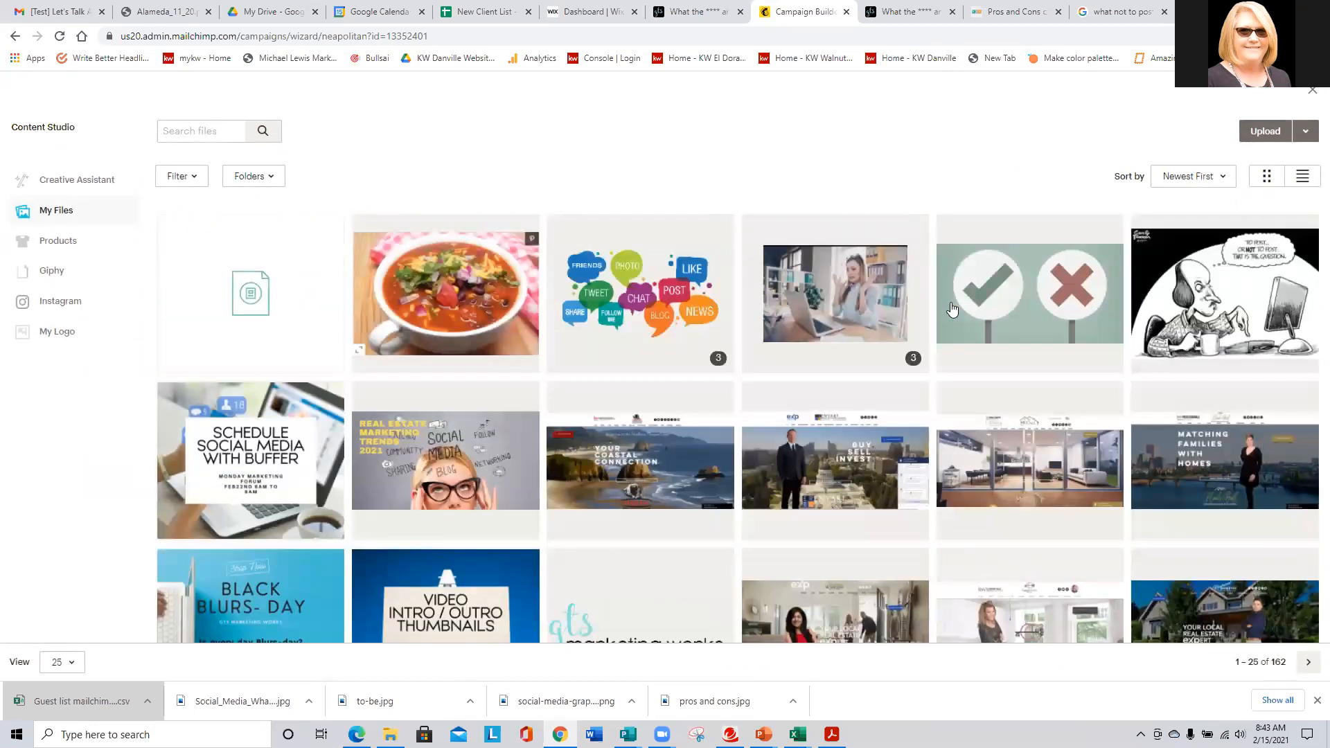
{"action": "scroll", "coordinate": [735, 381], "scroll_direction": "down", "scroll_amount": 5}
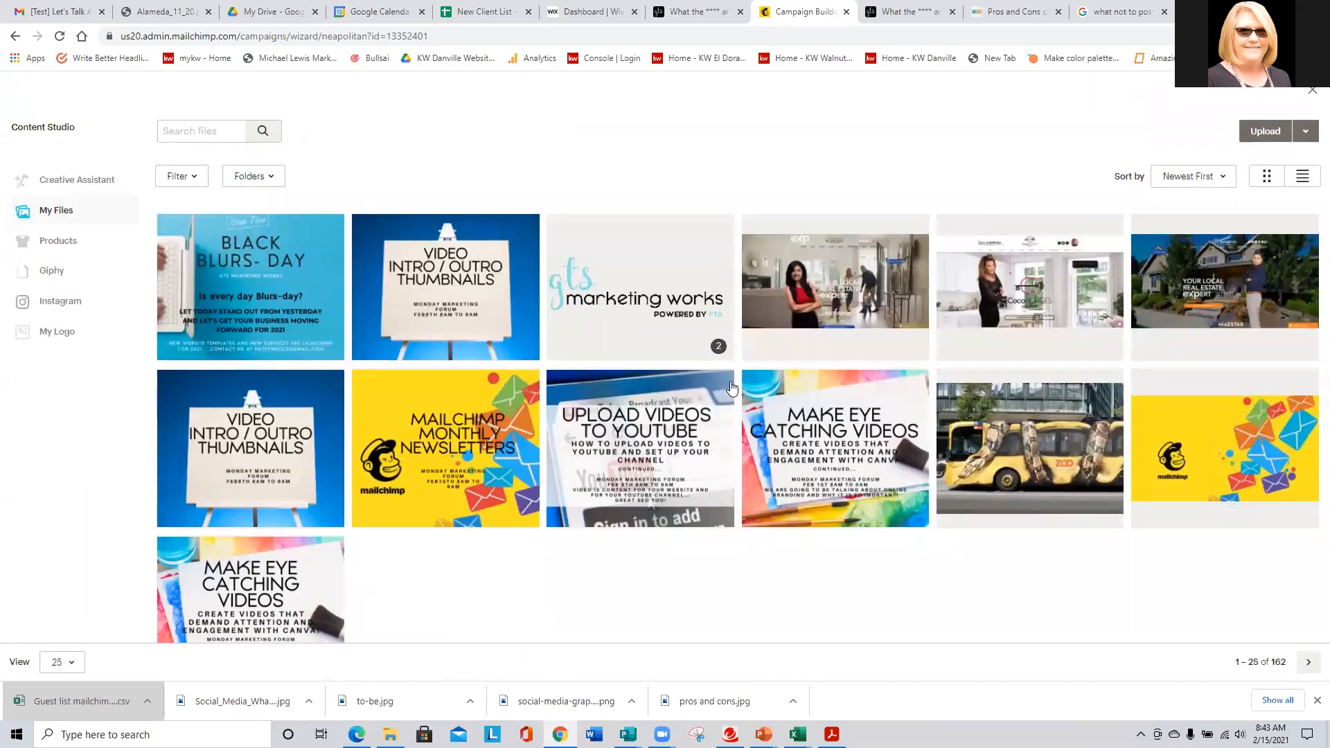
{"action": "scroll", "coordinate": [727, 399], "scroll_direction": "up", "scroll_amount": 2}
{"action": "scroll", "coordinate": [727, 399], "scroll_direction": "up", "scroll_amount": 2}
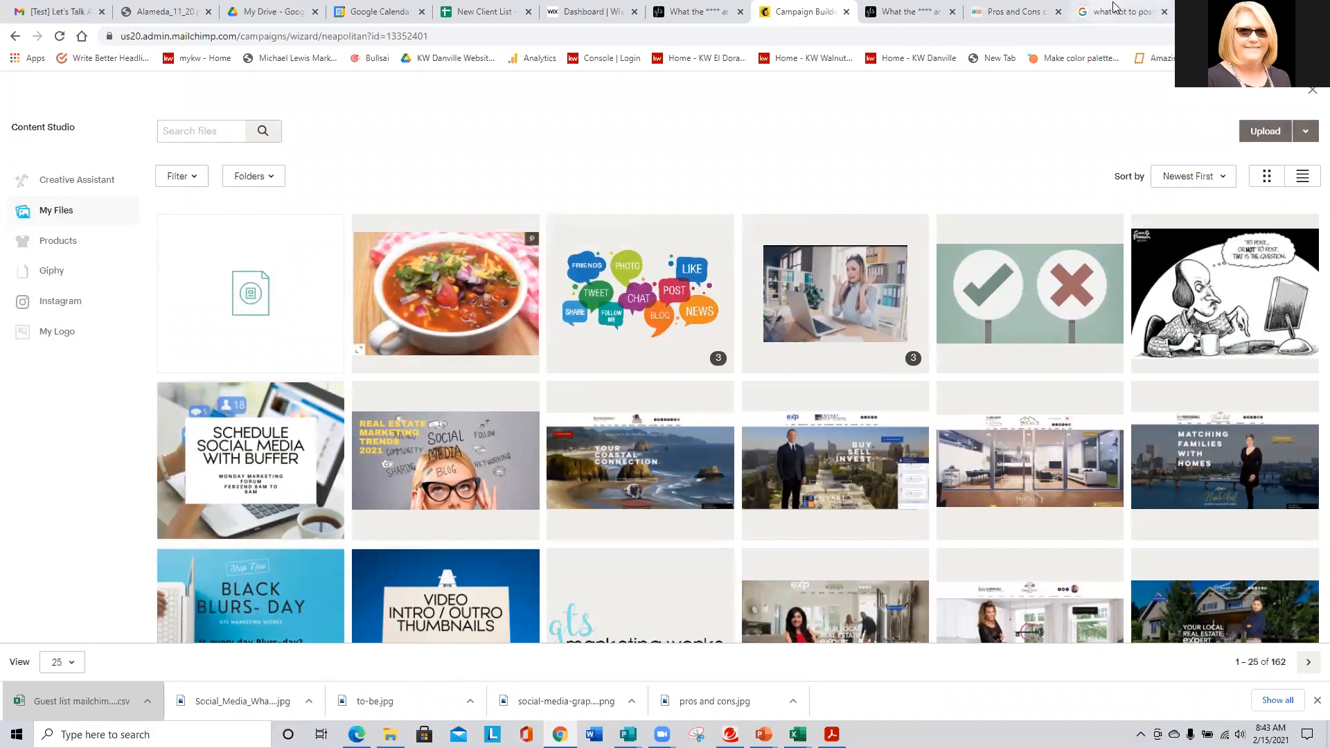
- Look over the article and image search tabs, then return to the Mailchimp campaign
{"action": "left_click", "coordinate": [1008, 8]}
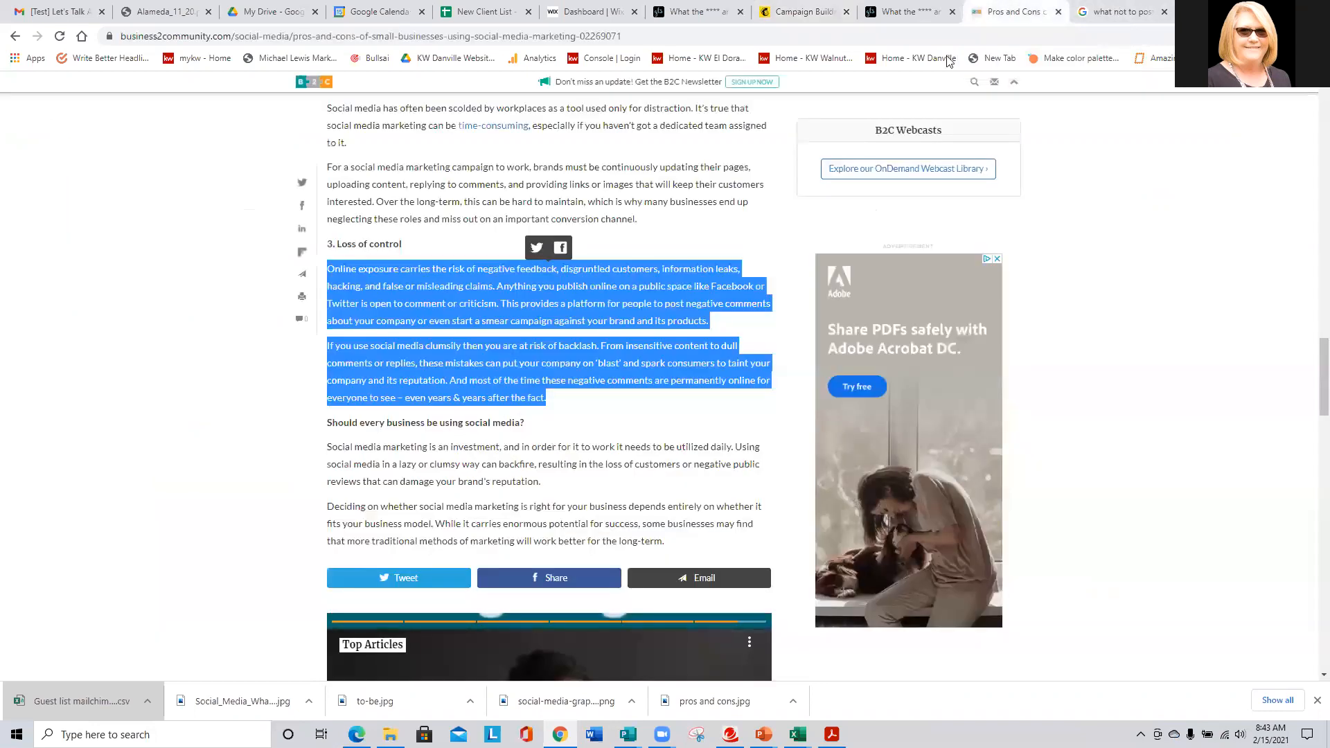
{"action": "left_click", "coordinate": [1118, 10]}
{"action": "scroll", "coordinate": [416, 207], "scroll_direction": "up", "scroll_amount": 6}
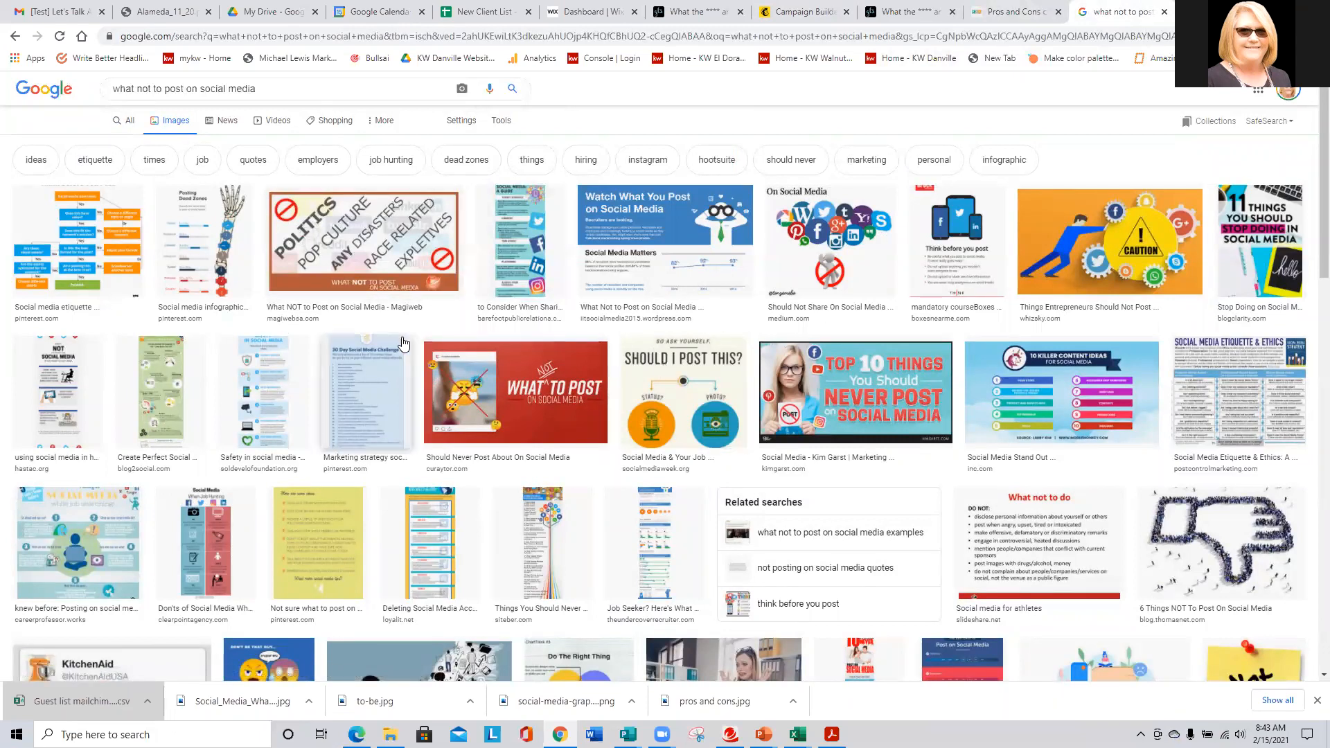
{"action": "scroll", "coordinate": [402, 340], "scroll_direction": "down", "scroll_amount": 1}
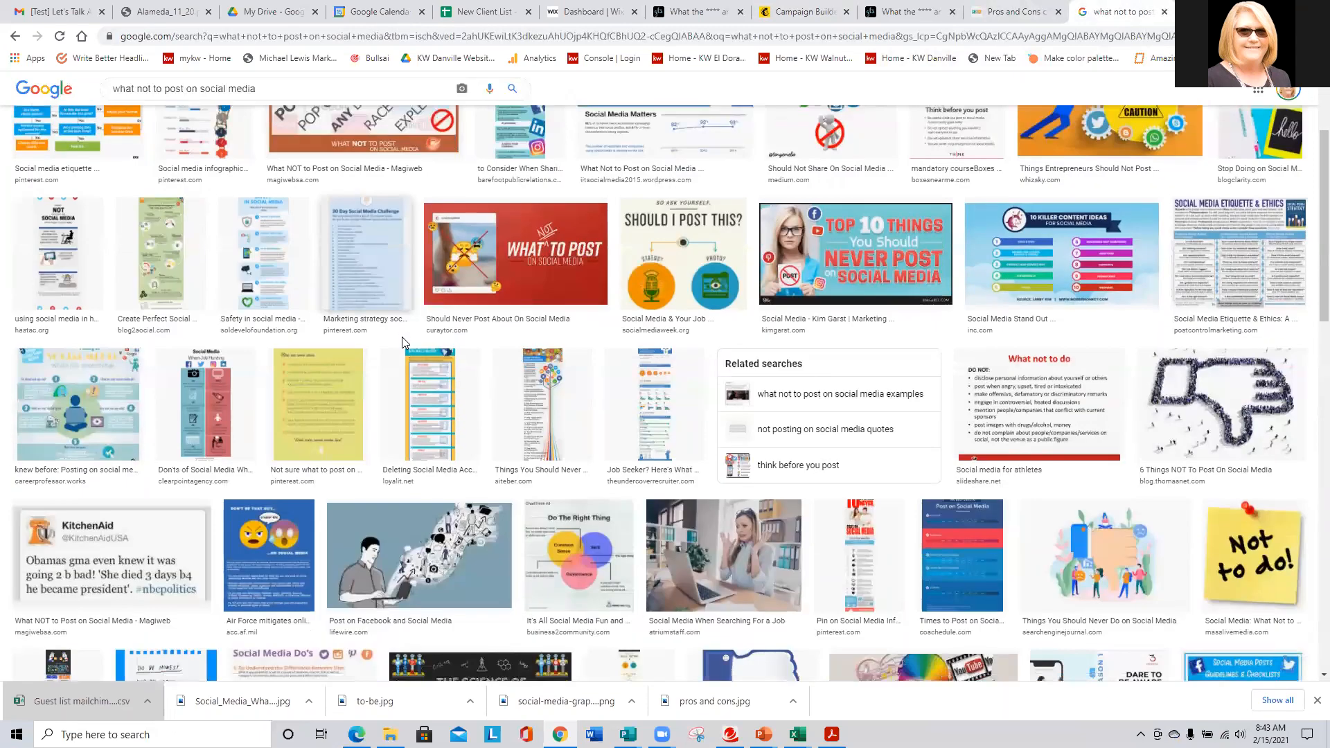
{"action": "scroll", "coordinate": [401, 340], "scroll_direction": "up", "scroll_amount": 2}
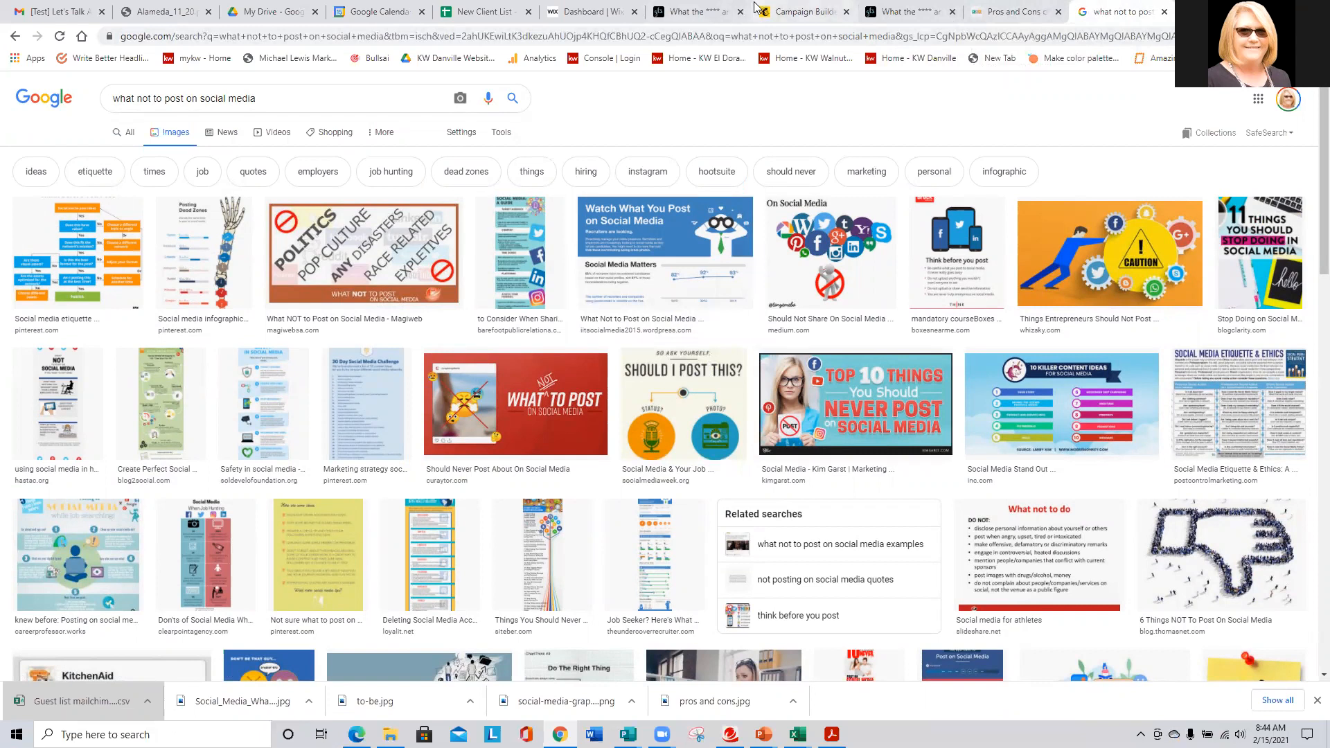
{"action": "left_click", "coordinate": [800, 9]}
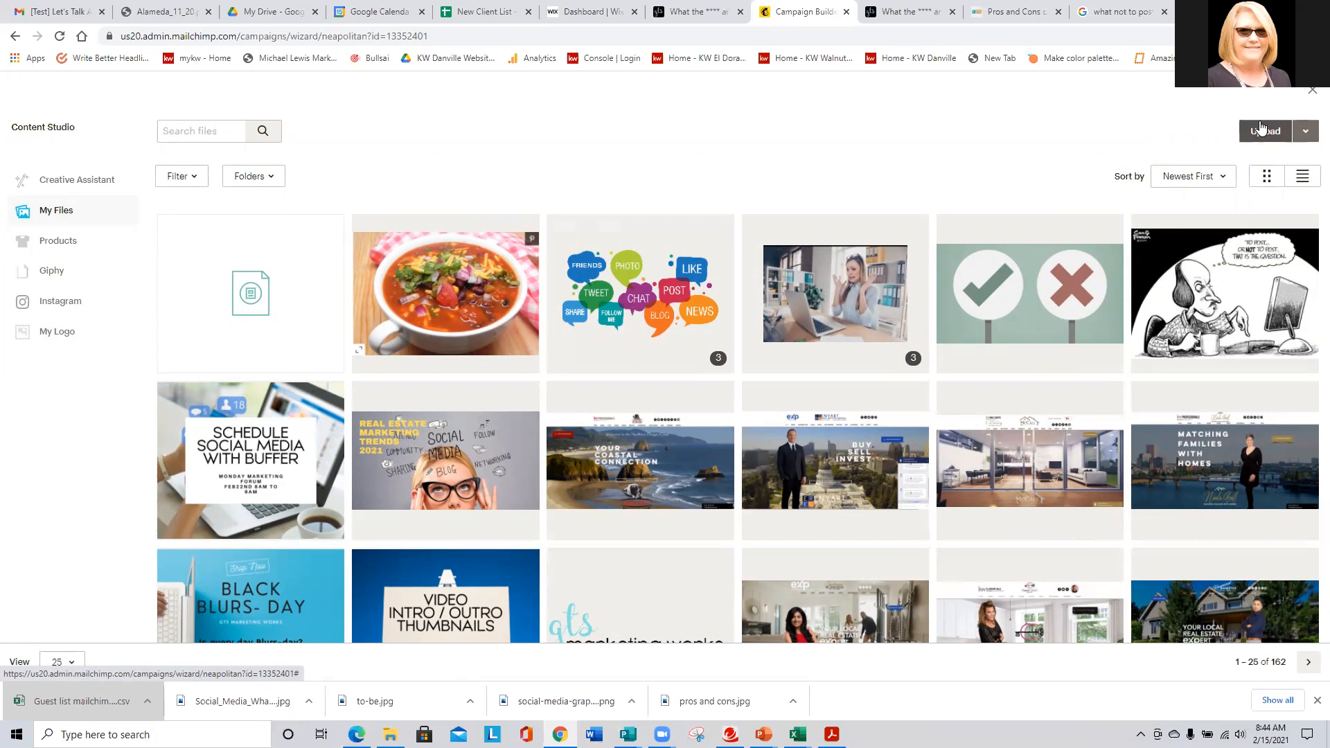
- Upload the 'try out my new recipe' image from the computer
{"action": "left_click", "coordinate": [1262, 132]}
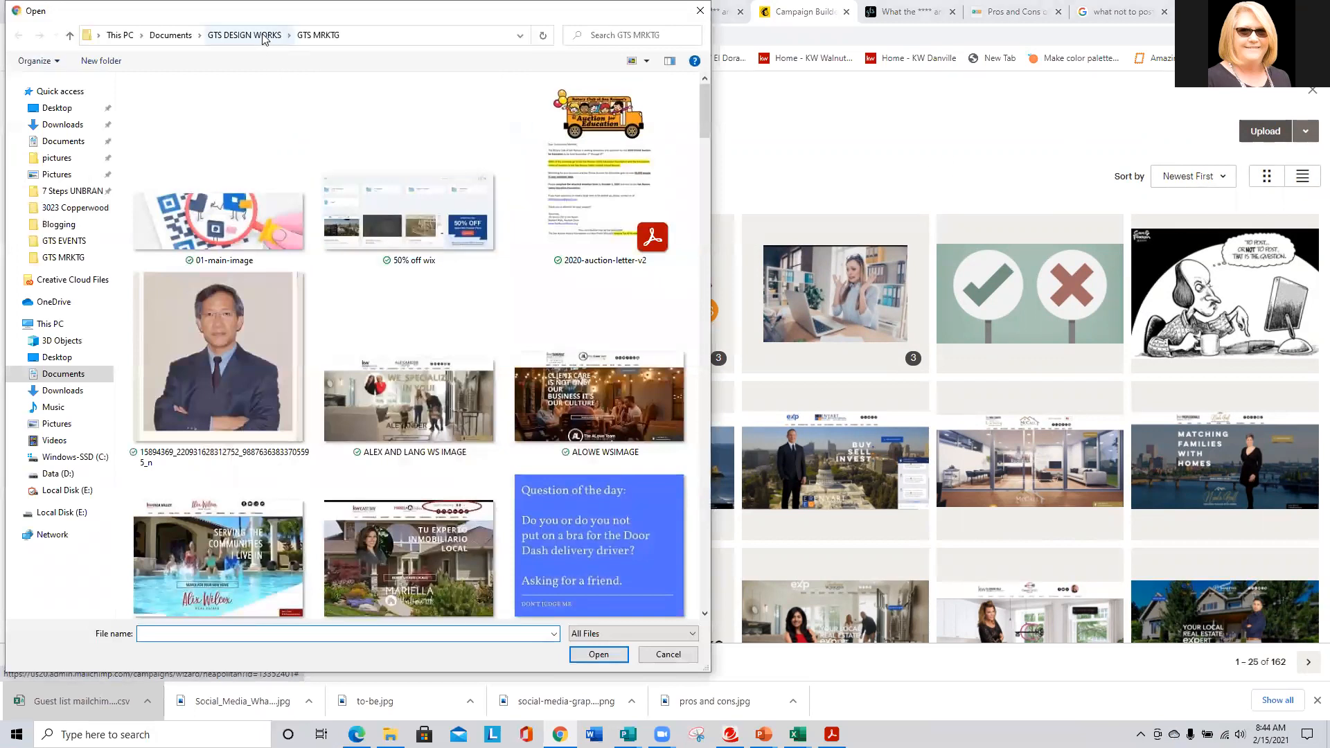
{"action": "scroll", "coordinate": [340, 309], "scroll_direction": "down", "scroll_amount": 15}
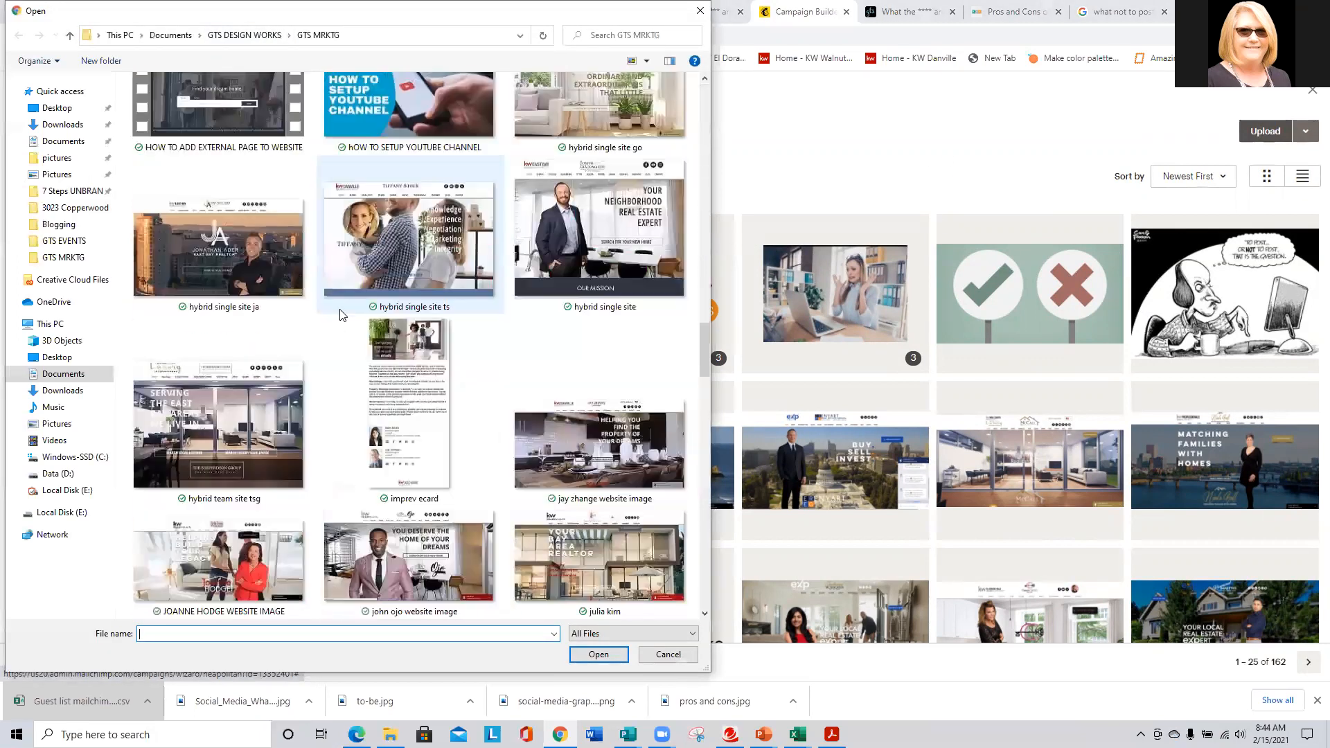
{"action": "scroll", "coordinate": [339, 315], "scroll_direction": "down", "scroll_amount": 3}
{"action": "scroll", "coordinate": [365, 332], "scroll_direction": "down", "scroll_amount": 5}
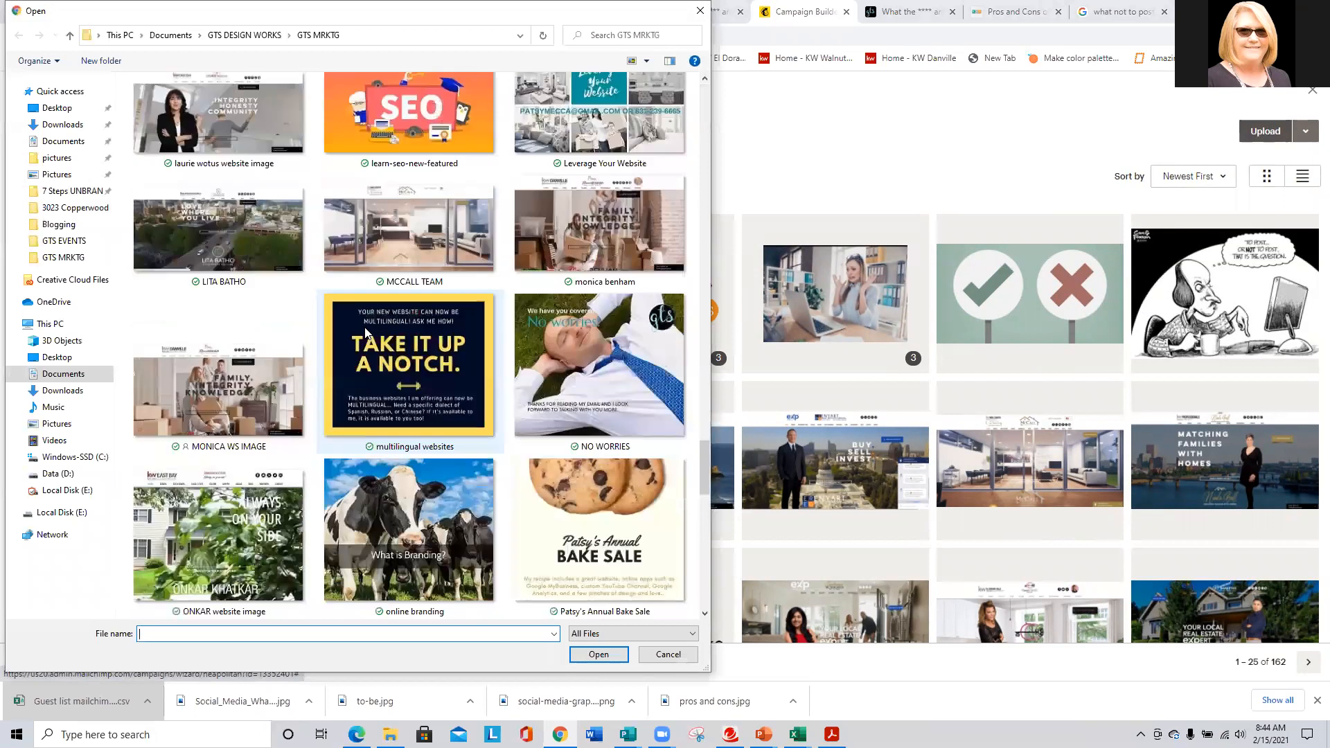
{"action": "left_click", "coordinate": [606, 501]}
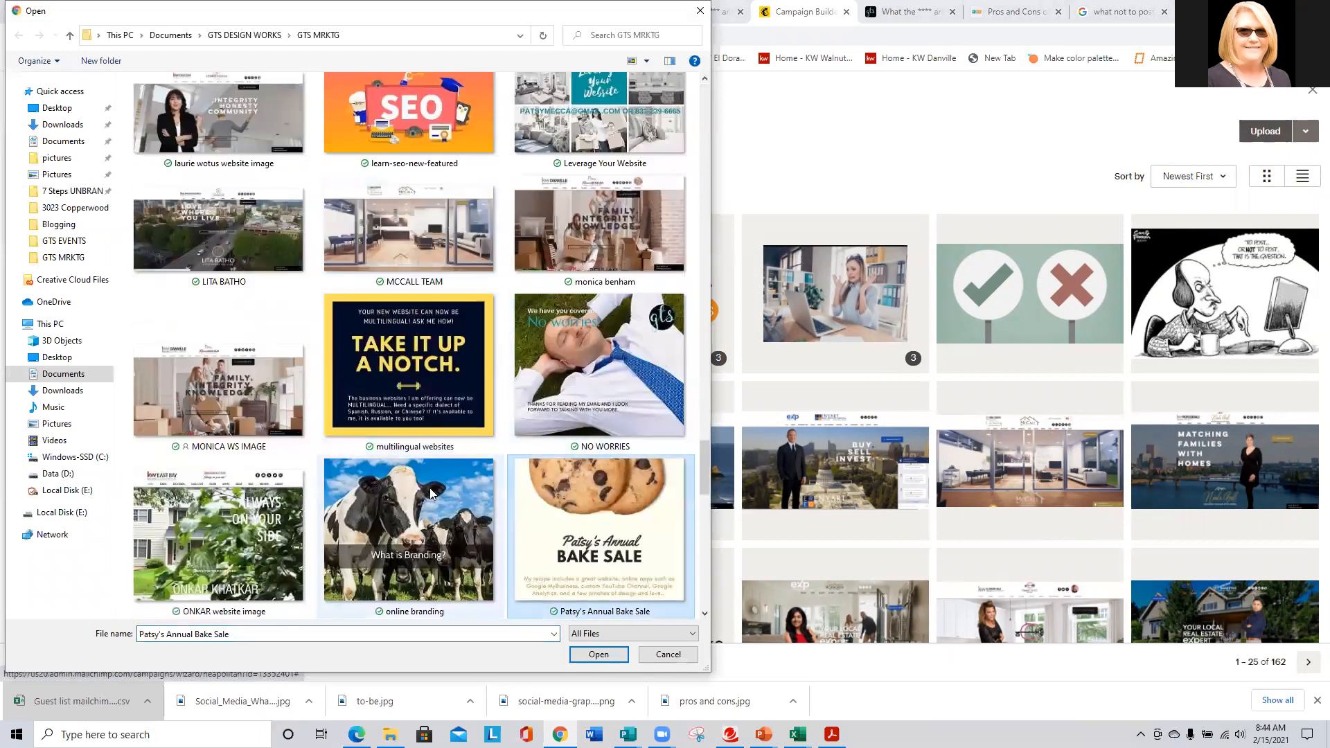
{"action": "scroll", "coordinate": [424, 485], "scroll_direction": "down", "scroll_amount": 5}
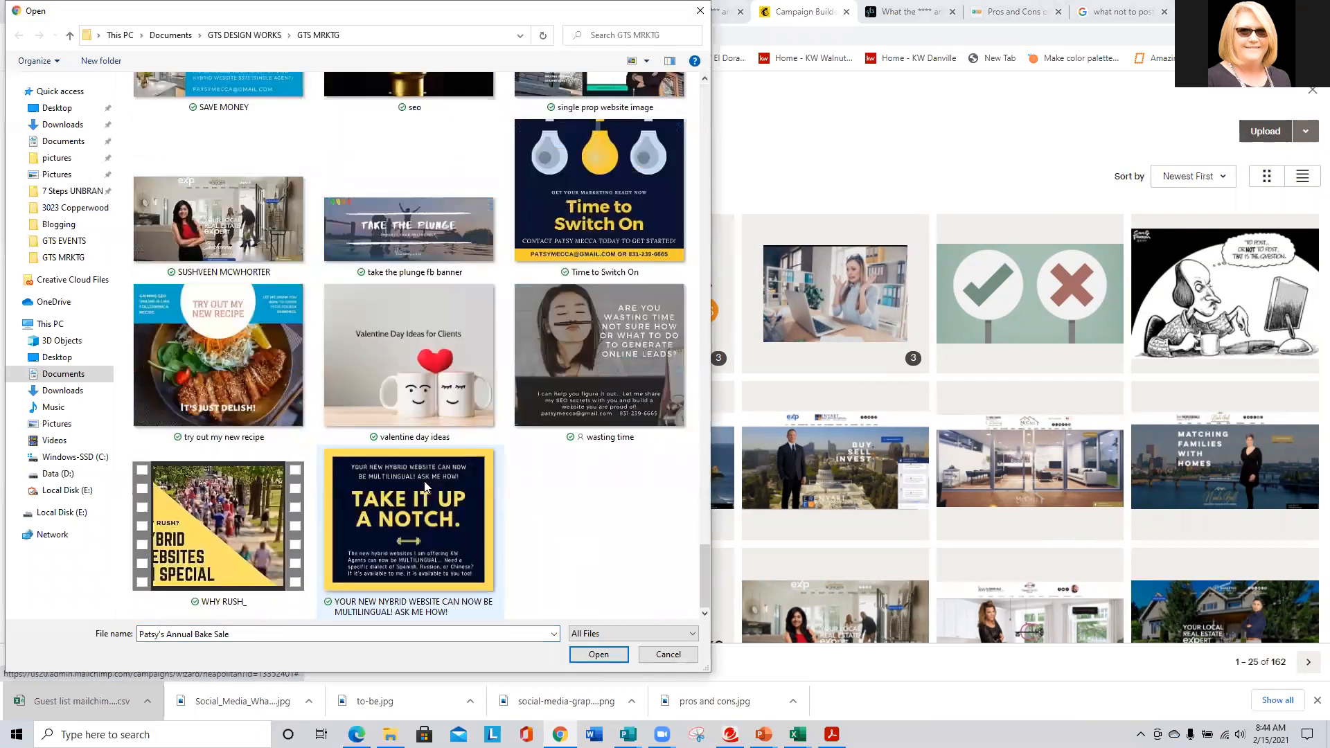
{"action": "left_click", "coordinate": [239, 374]}
{"action": "left_click", "coordinate": [606, 656]}
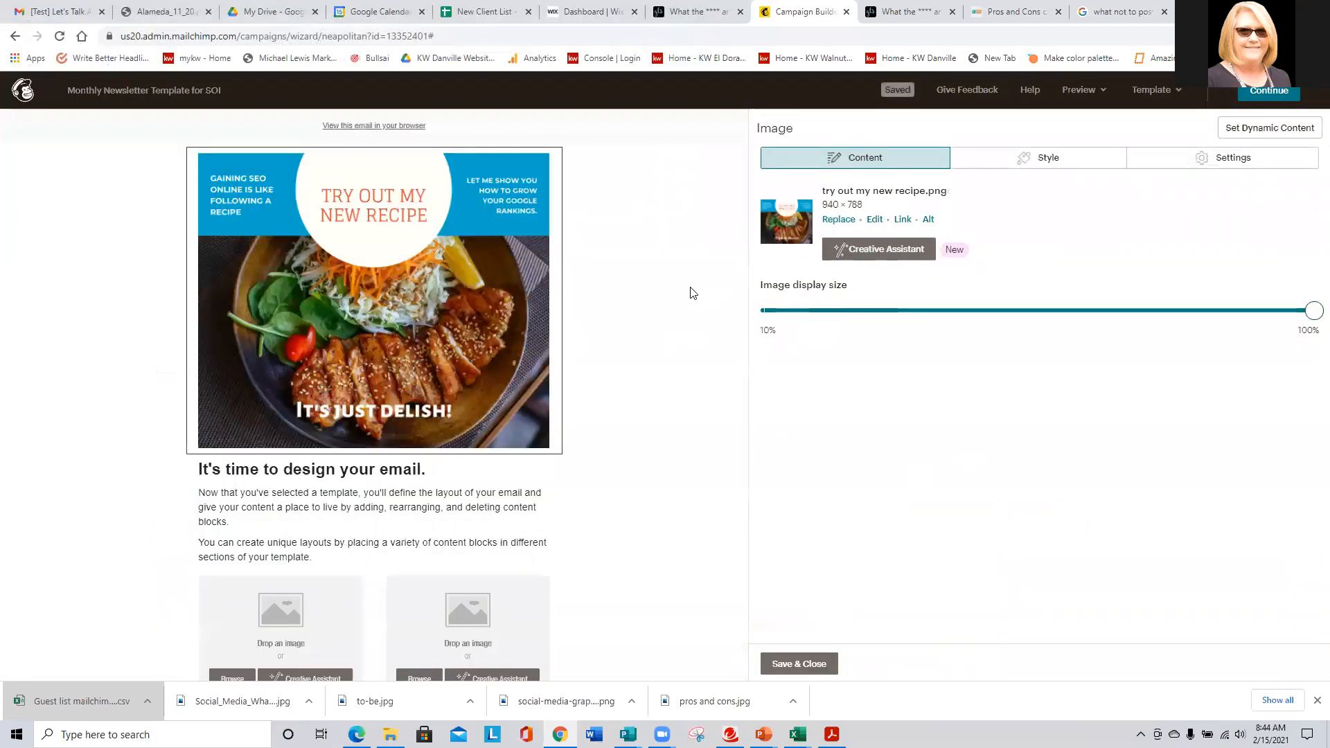
- Insert the gts marketing works logo as the email's top image
{"action": "left_click", "coordinate": [839, 220]}
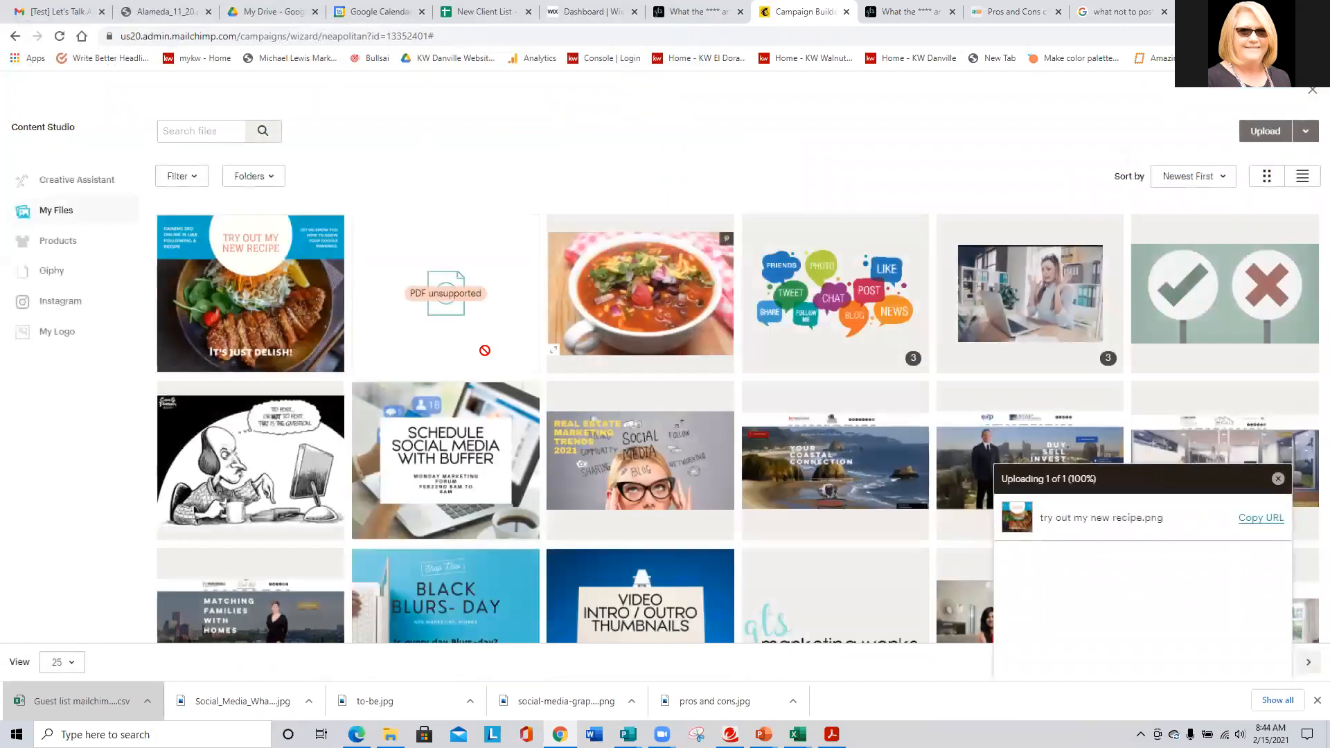
{"action": "scroll", "coordinate": [693, 388], "scroll_direction": "down", "scroll_amount": 2}
{"action": "left_click", "coordinate": [820, 466]}
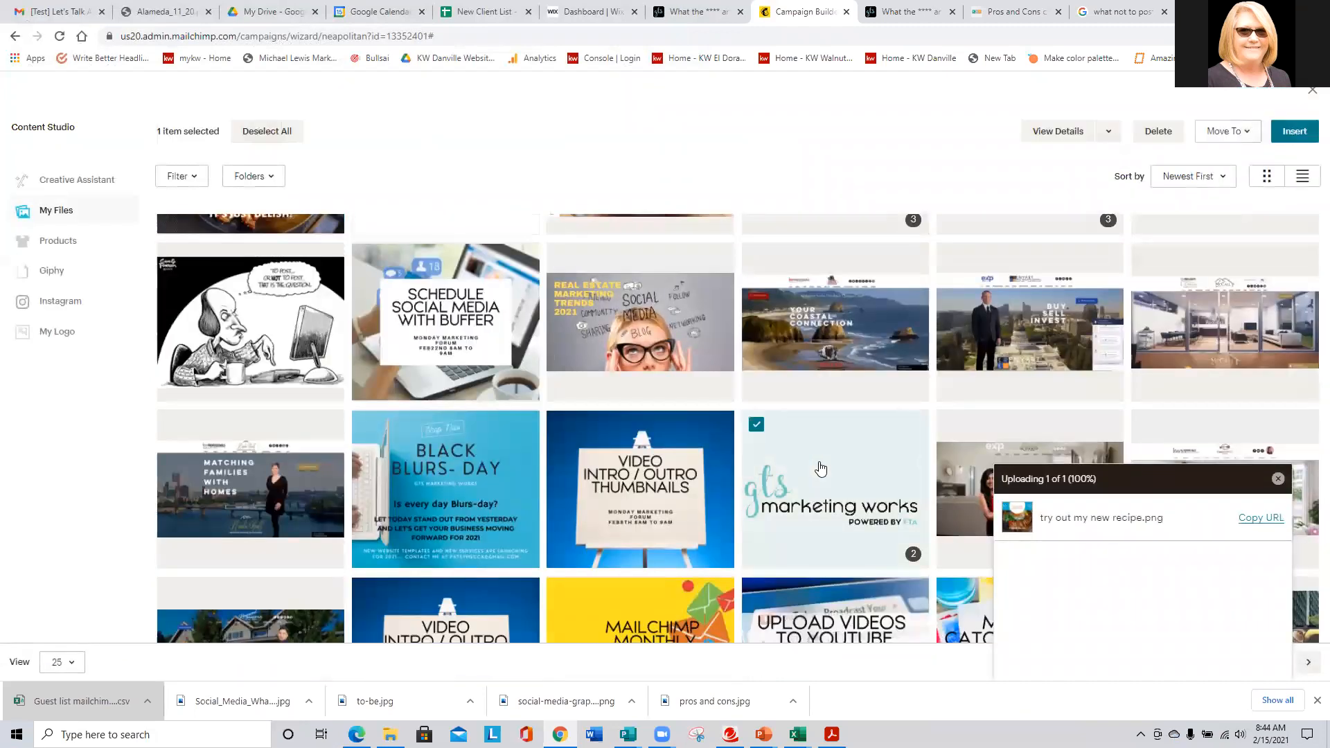
{"action": "left_click", "coordinate": [1294, 131]}
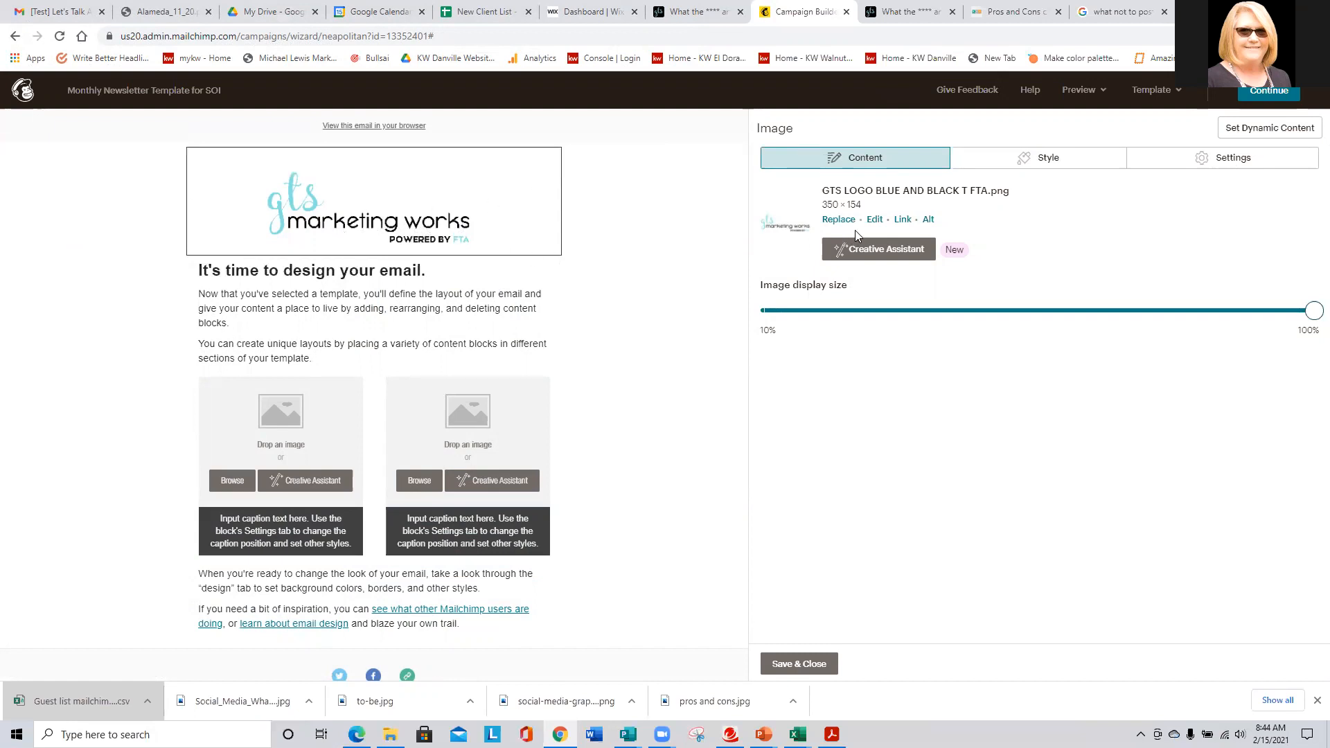
{"action": "left_click", "coordinate": [874, 219]}
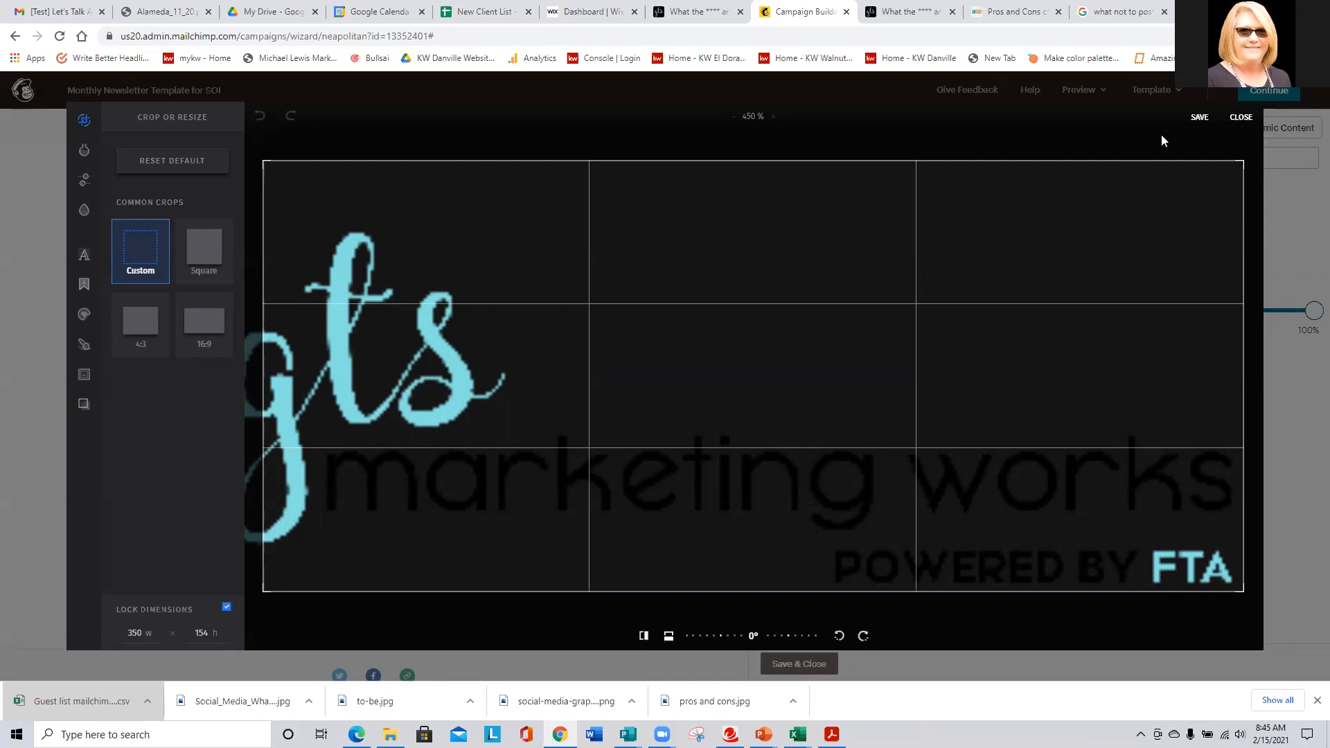
- Save the logo crop at 350 × 154 and open the logo's link settings
{"action": "left_click", "coordinate": [1198, 116]}
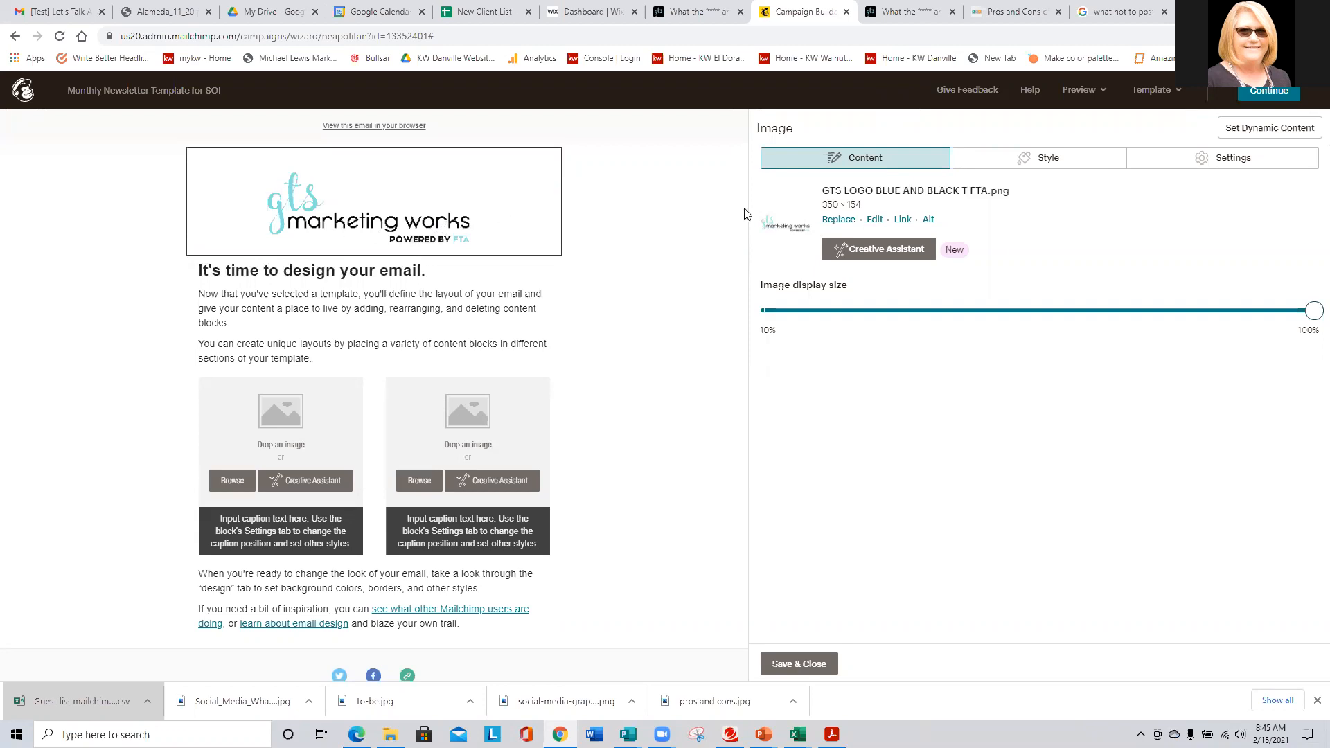
{"action": "left_click", "coordinate": [902, 220]}
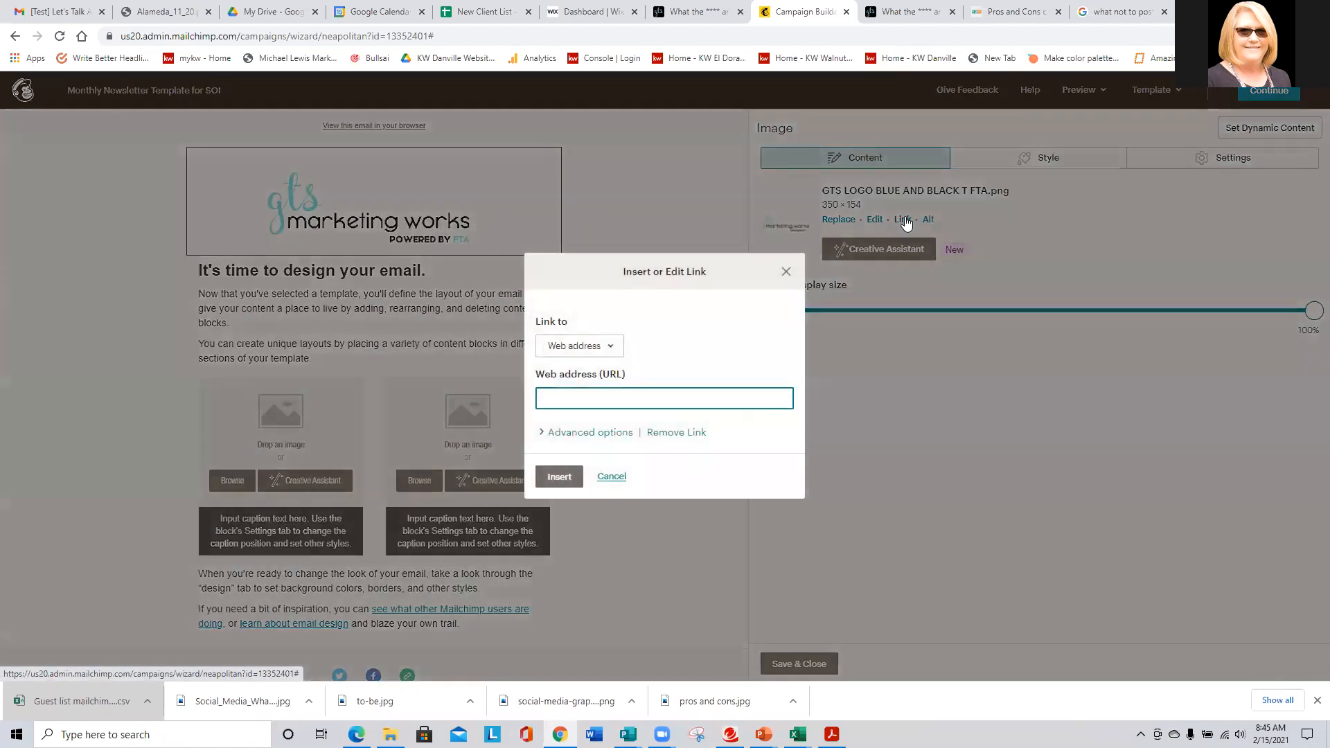
{"action": "left_click", "coordinate": [907, 7]}
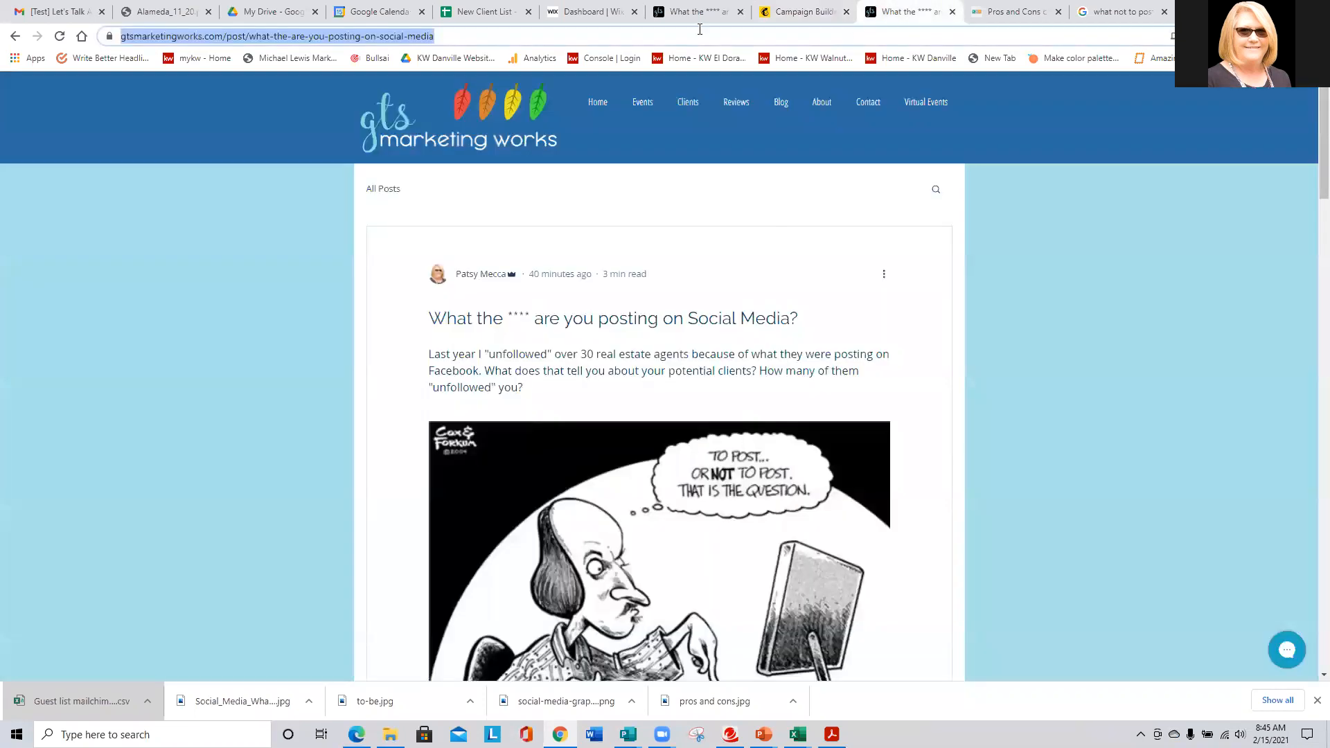
{"action": "left_click", "coordinate": [592, 104]}
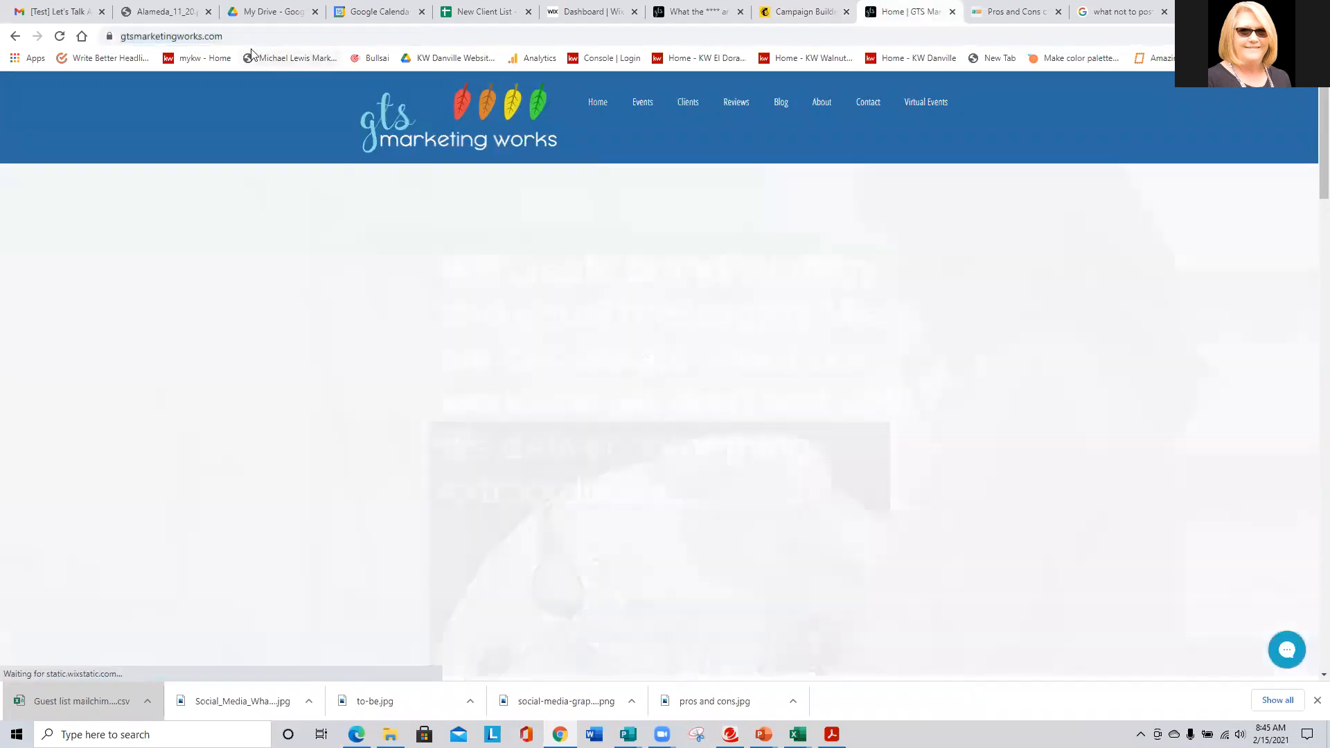
{"action": "left_click", "coordinate": [266, 35]}
{"action": "key", "text": "ctrl+c"}
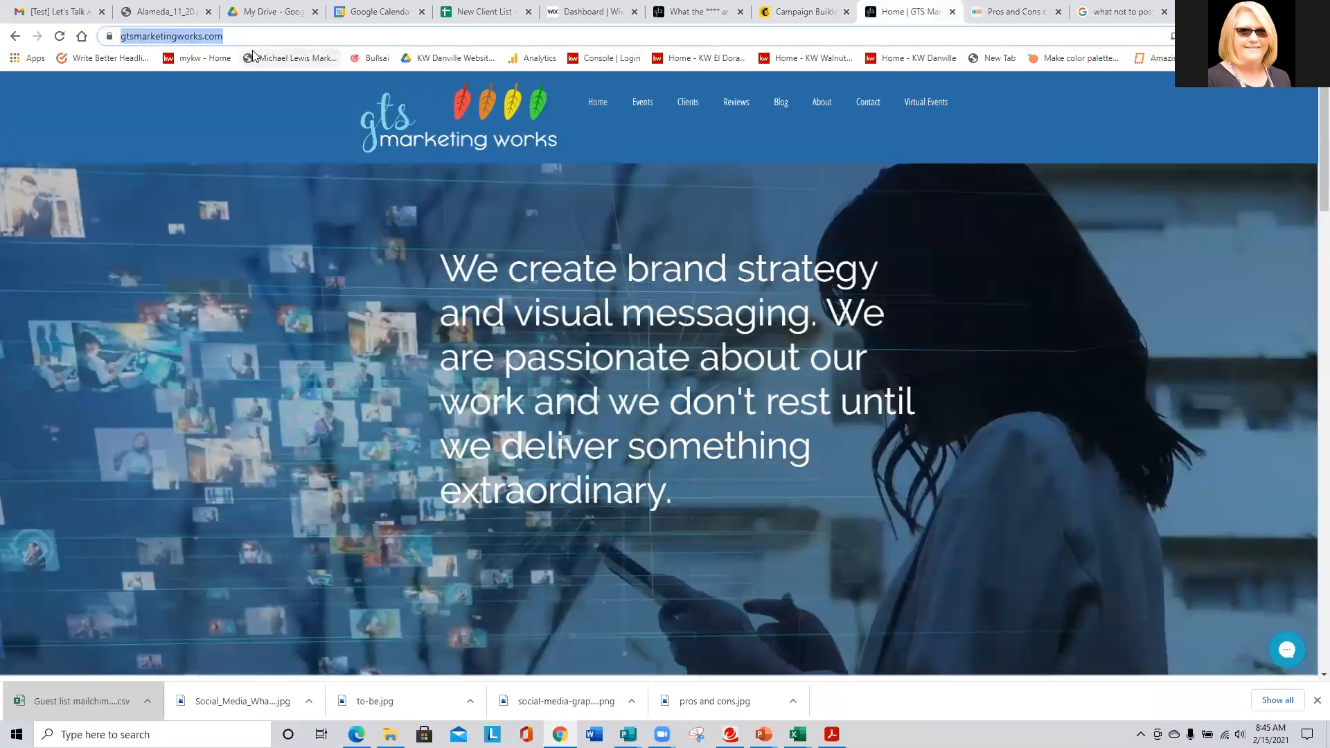
{"action": "left_click", "coordinate": [800, 11]}
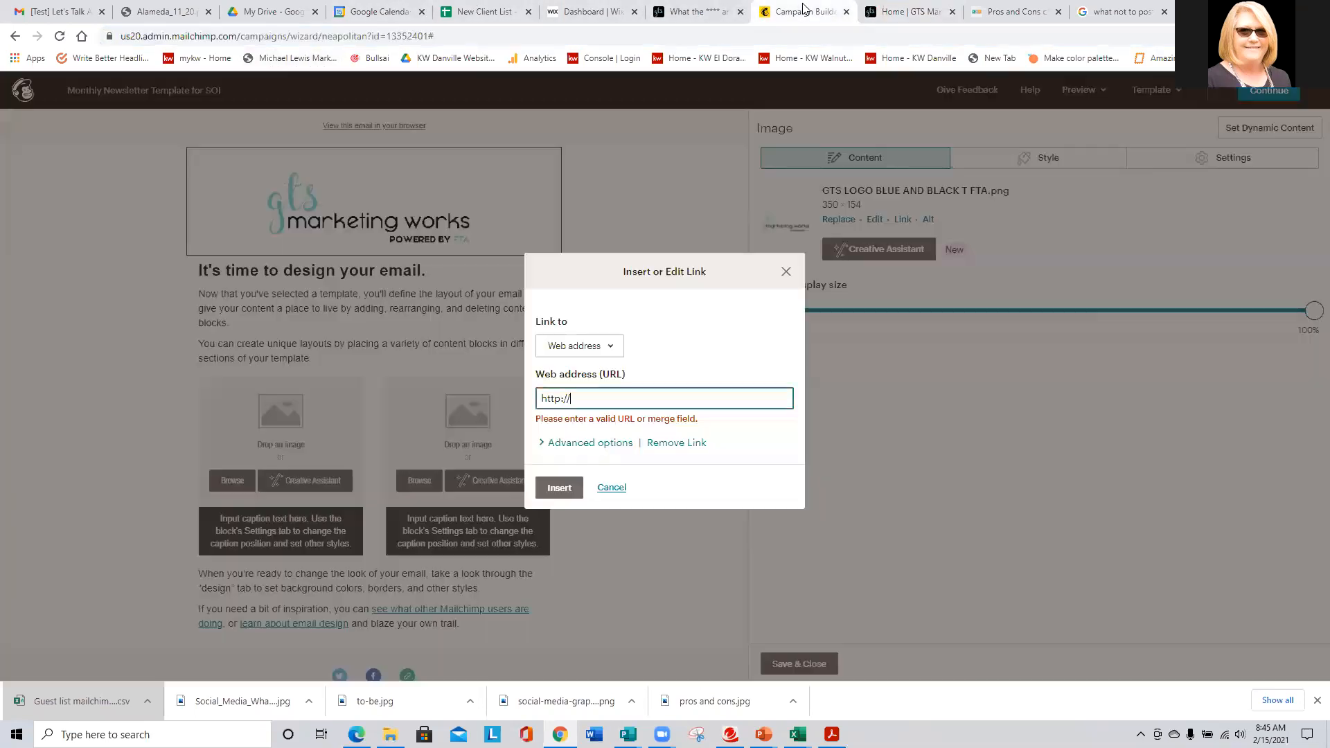
{"action": "left_click", "coordinate": [594, 396]}
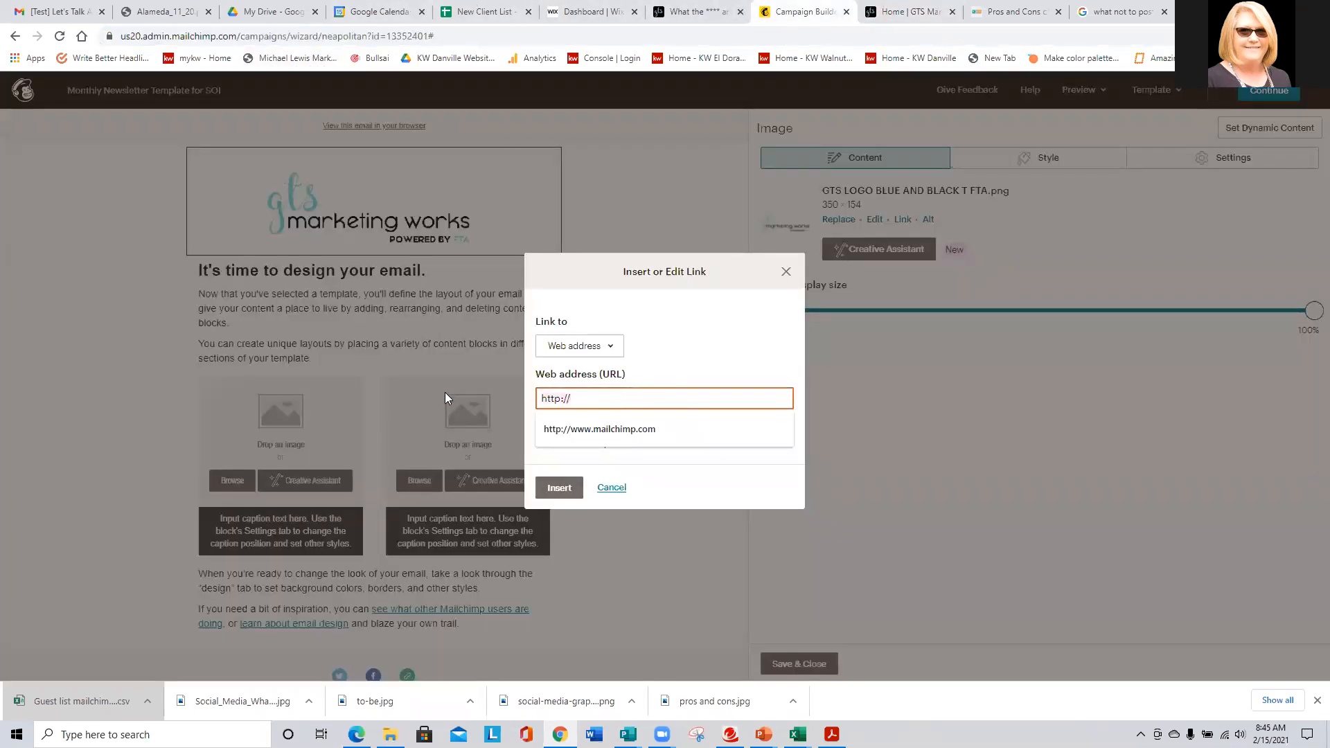
{"action": "key", "text": "ctrl+v"}
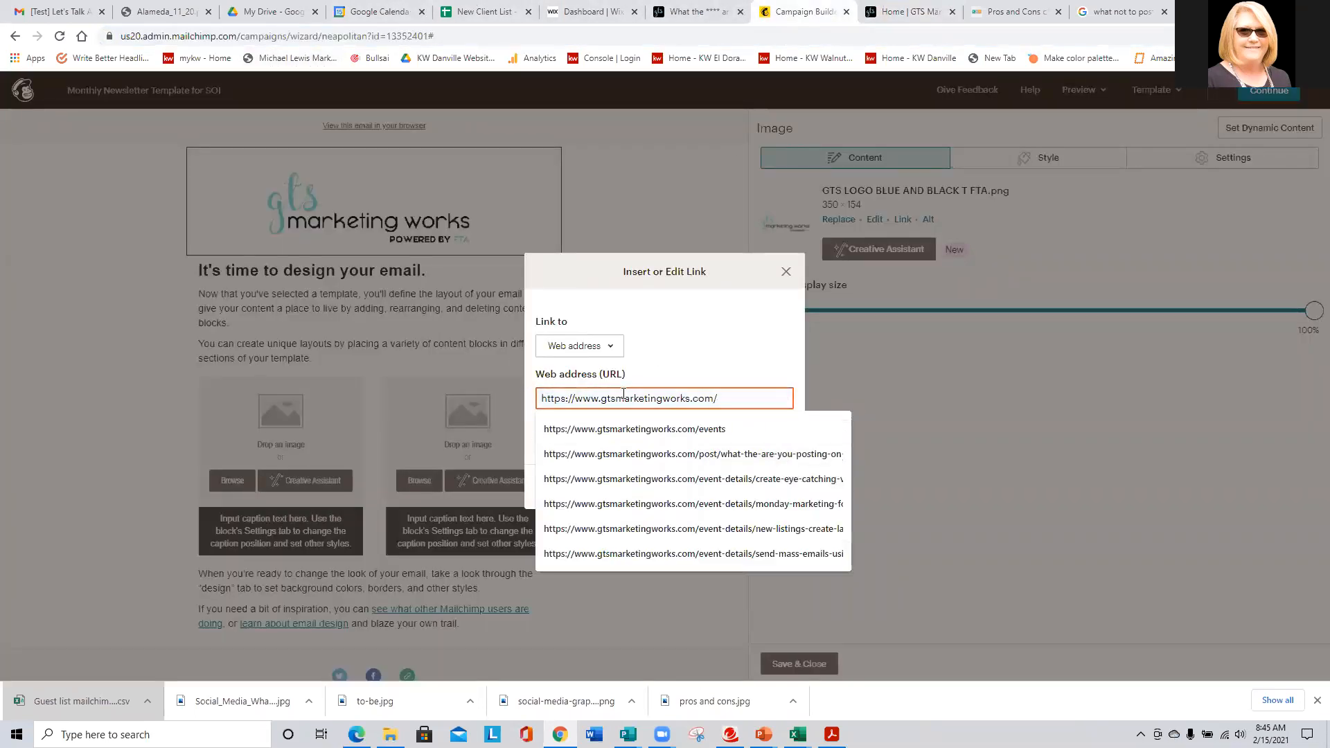
{"action": "left_click", "coordinate": [609, 428]}
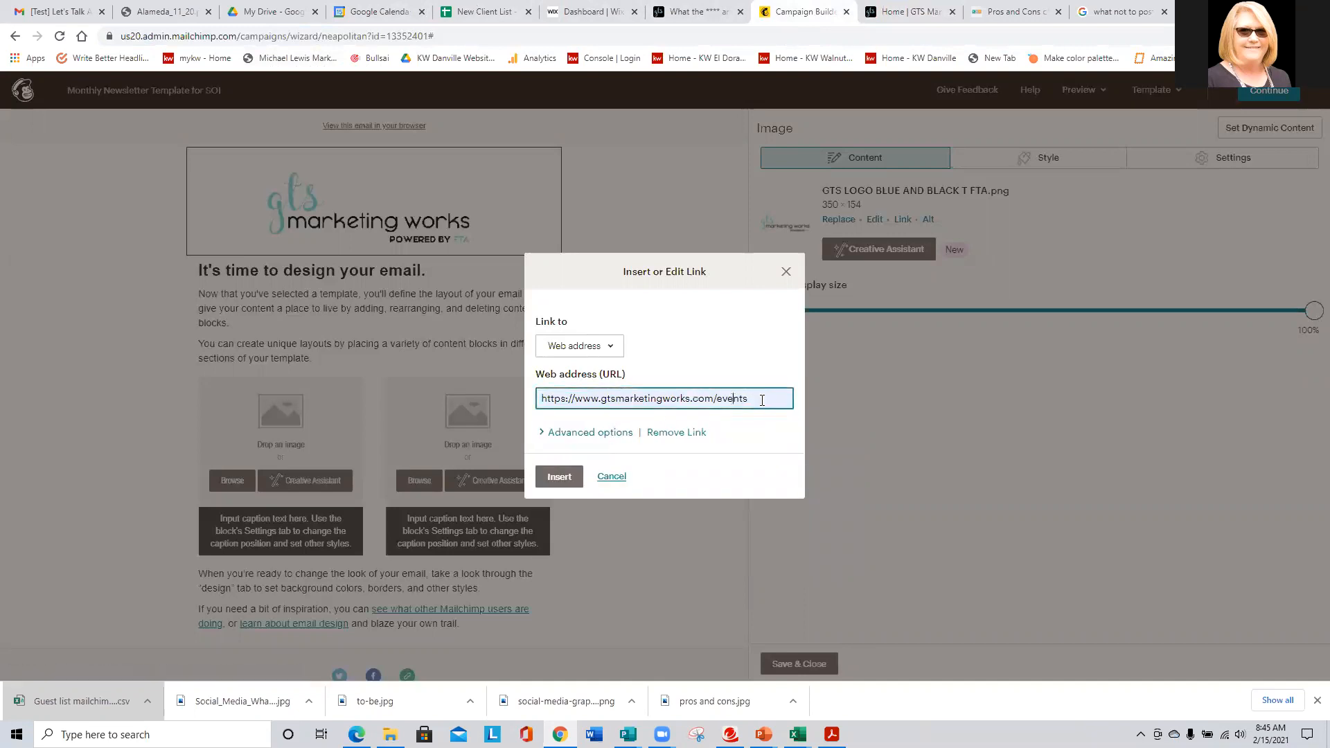
{"action": "key", "text": "BackSpace"}
{"action": "key", "text": "BackSpace"}
{"action": "key", "text": "BackSpace"}
{"action": "key", "text": "BackSpace"}
{"action": "key", "text": "BackSpace"}
{"action": "key", "text": "BackSpace"}
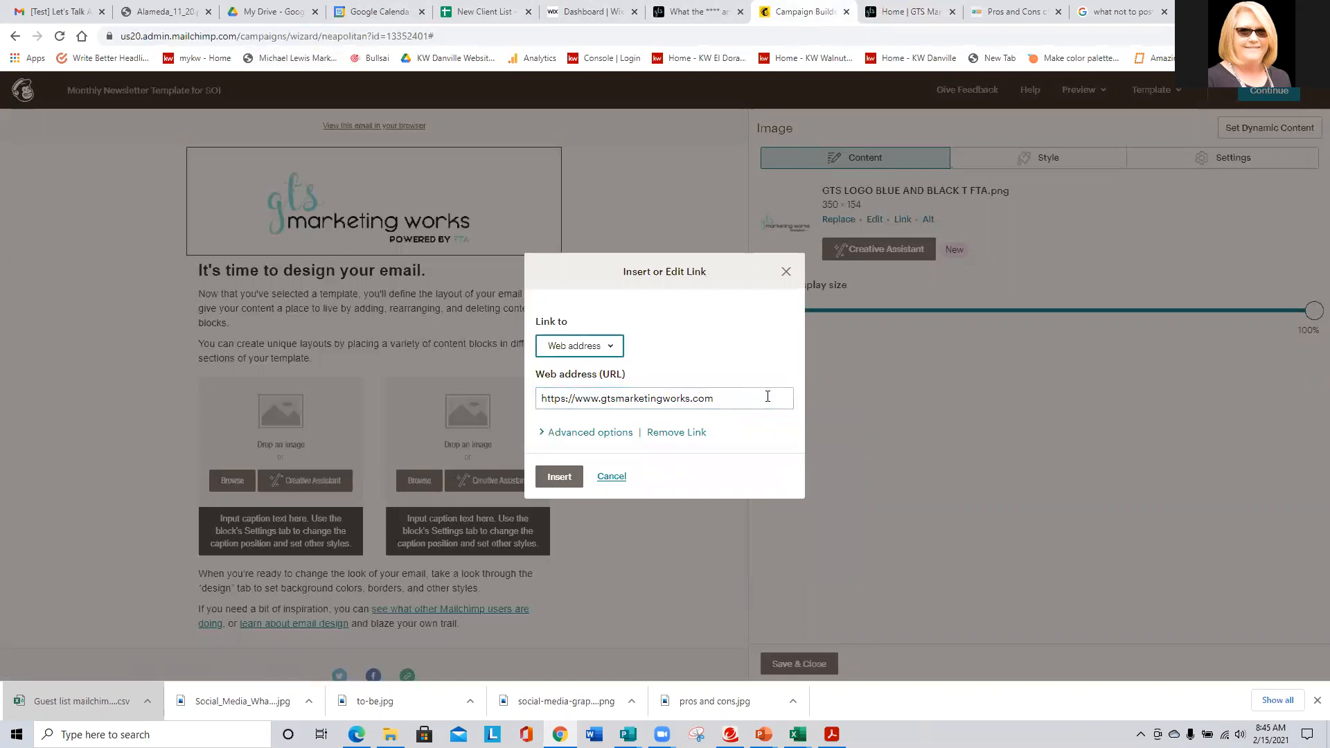
{"action": "left_click", "coordinate": [559, 476]}
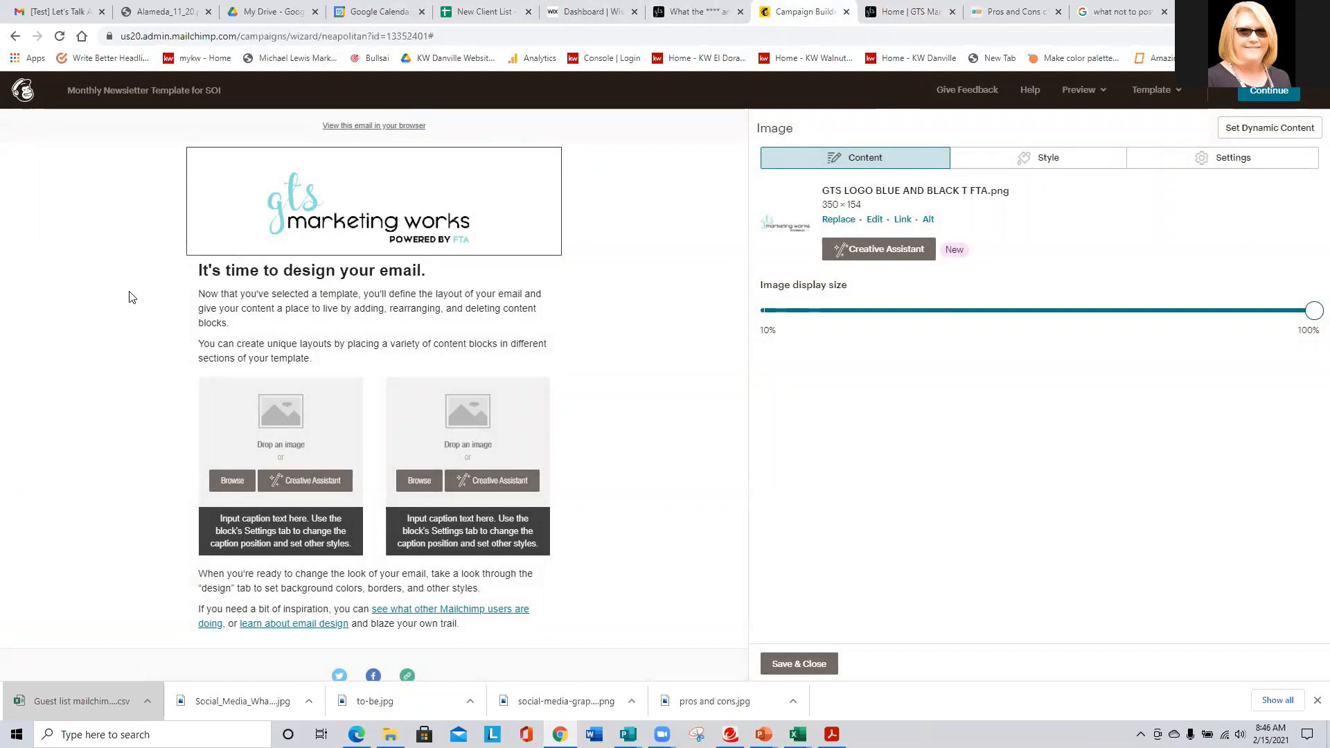
- Format the 'It's time to design your email.' heading as 32, bold italic, centered, dark blue
{"action": "left_click", "coordinate": [292, 307]}
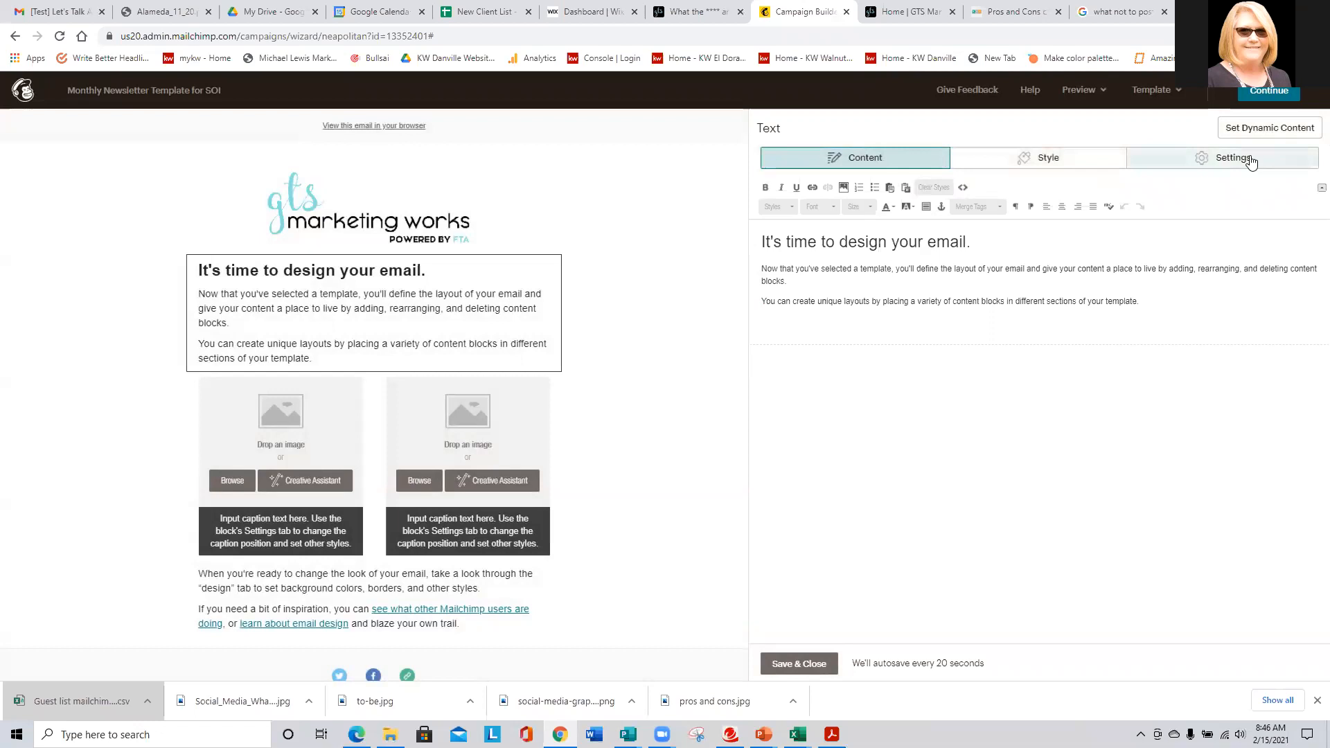
{"action": "left_click_drag", "start_coordinate": [979, 241], "coordinate": [741, 238]}
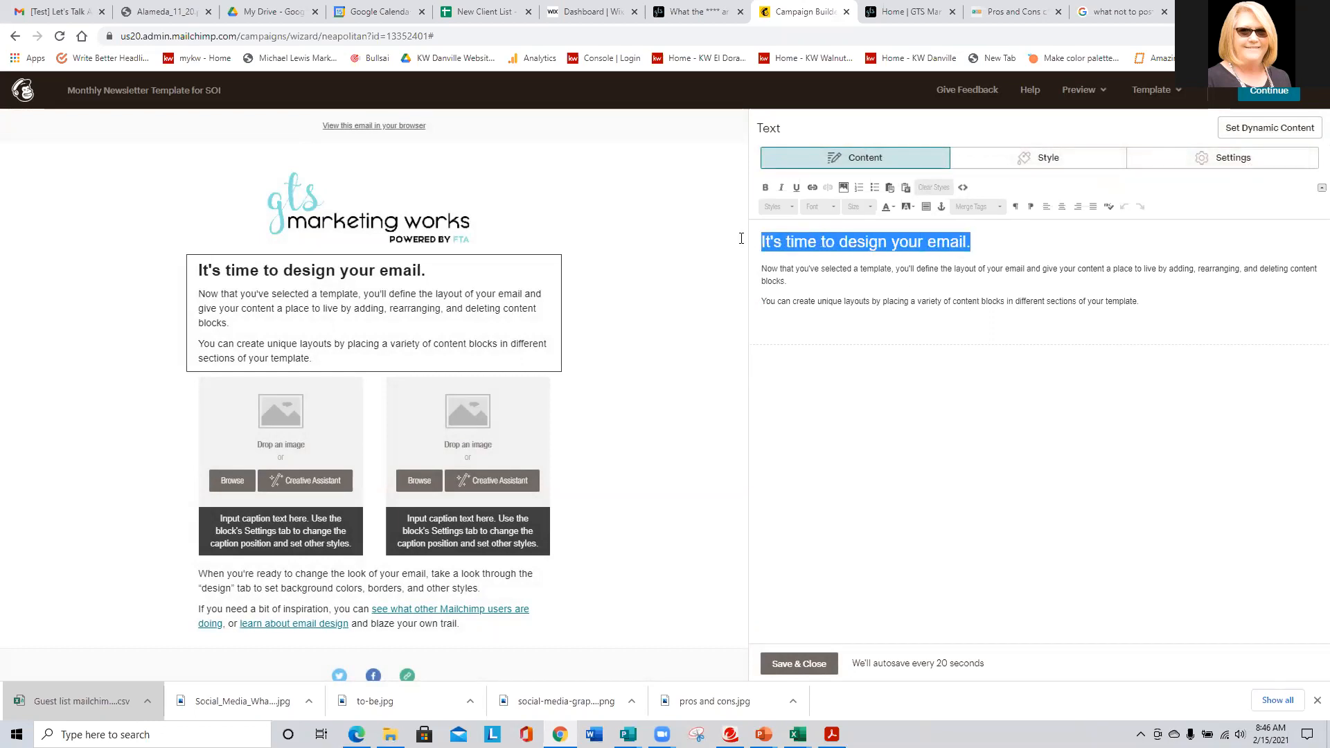
{"action": "left_click", "coordinate": [855, 205]}
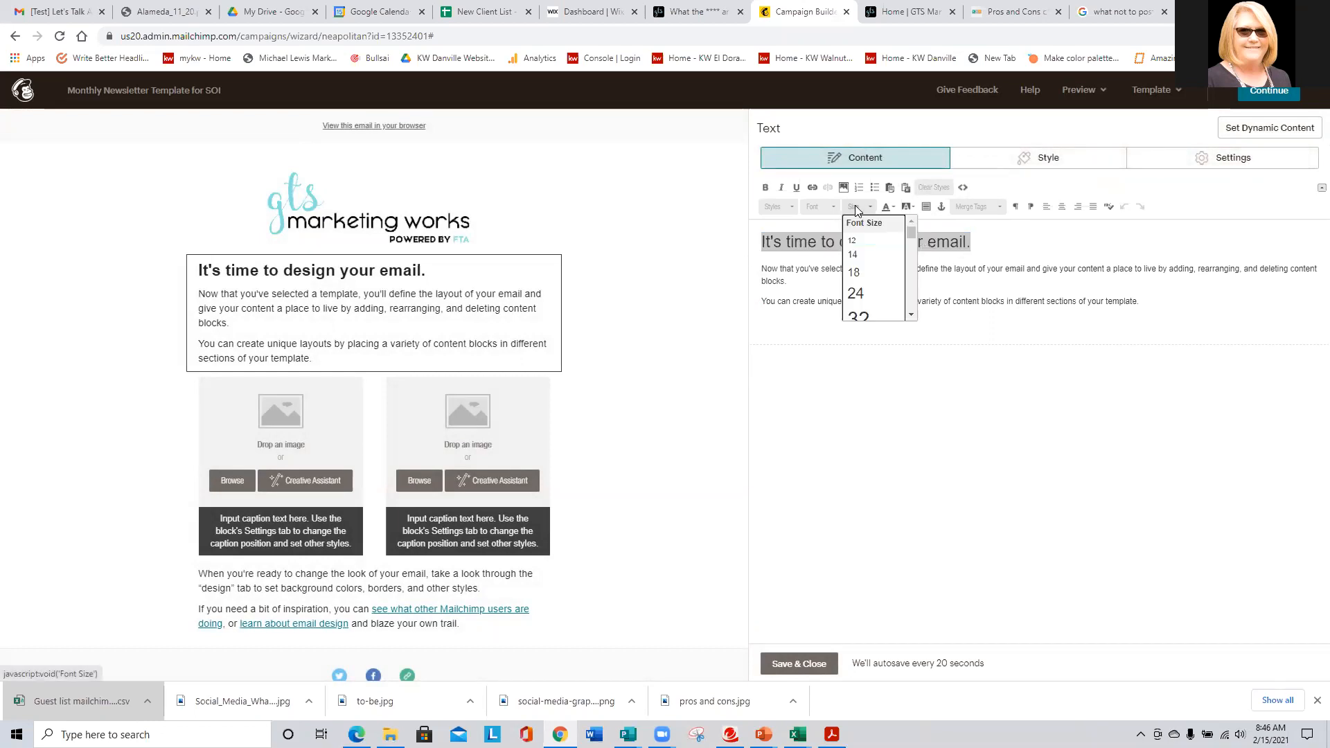
{"action": "left_click", "coordinate": [865, 317]}
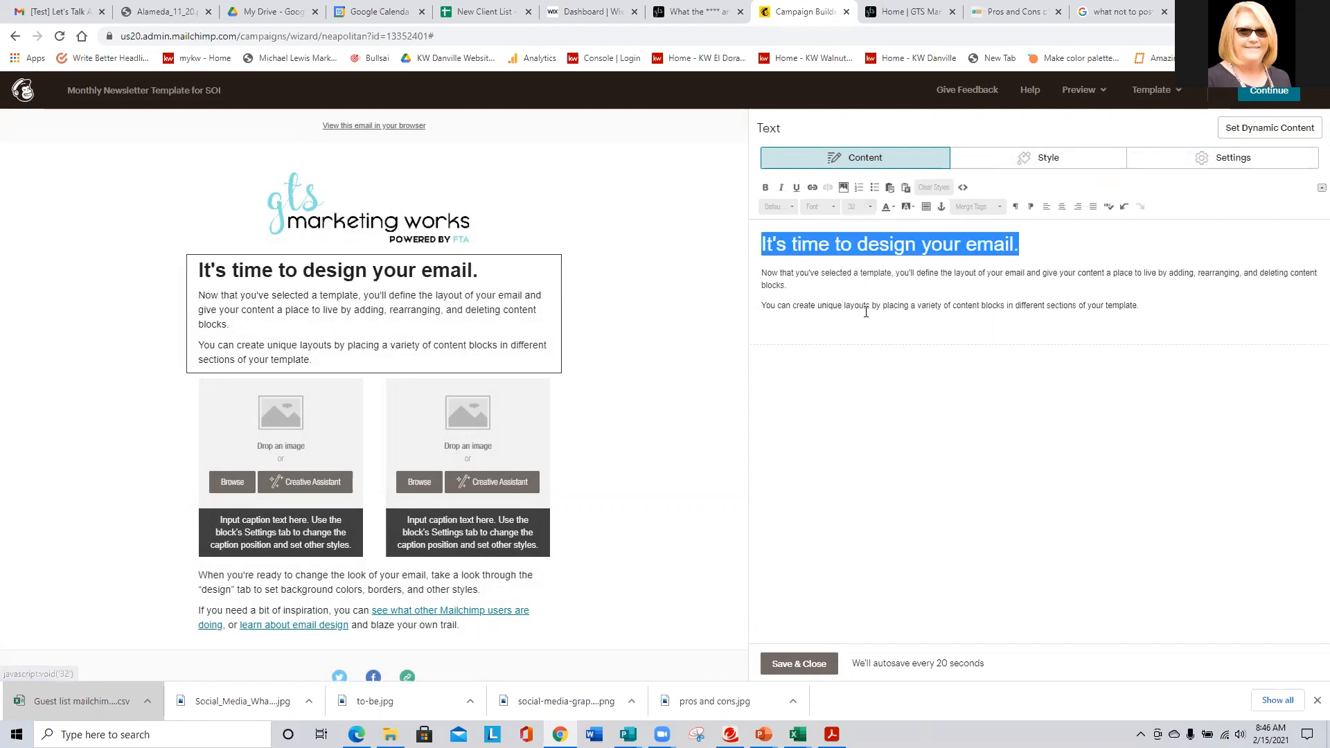
{"action": "left_click", "coordinate": [765, 187]}
{"action": "left_click", "coordinate": [781, 189]}
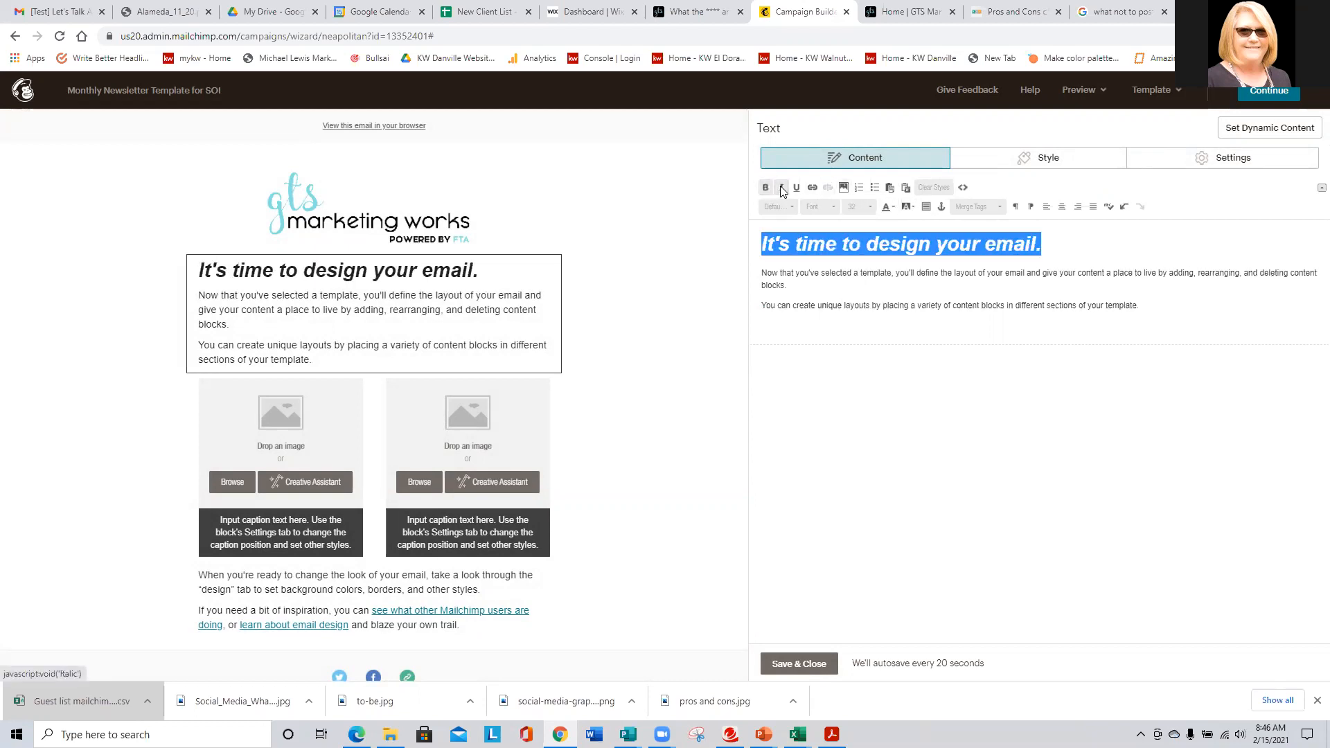
{"action": "left_click", "coordinate": [795, 189]}
{"action": "left_click", "coordinate": [795, 189]}
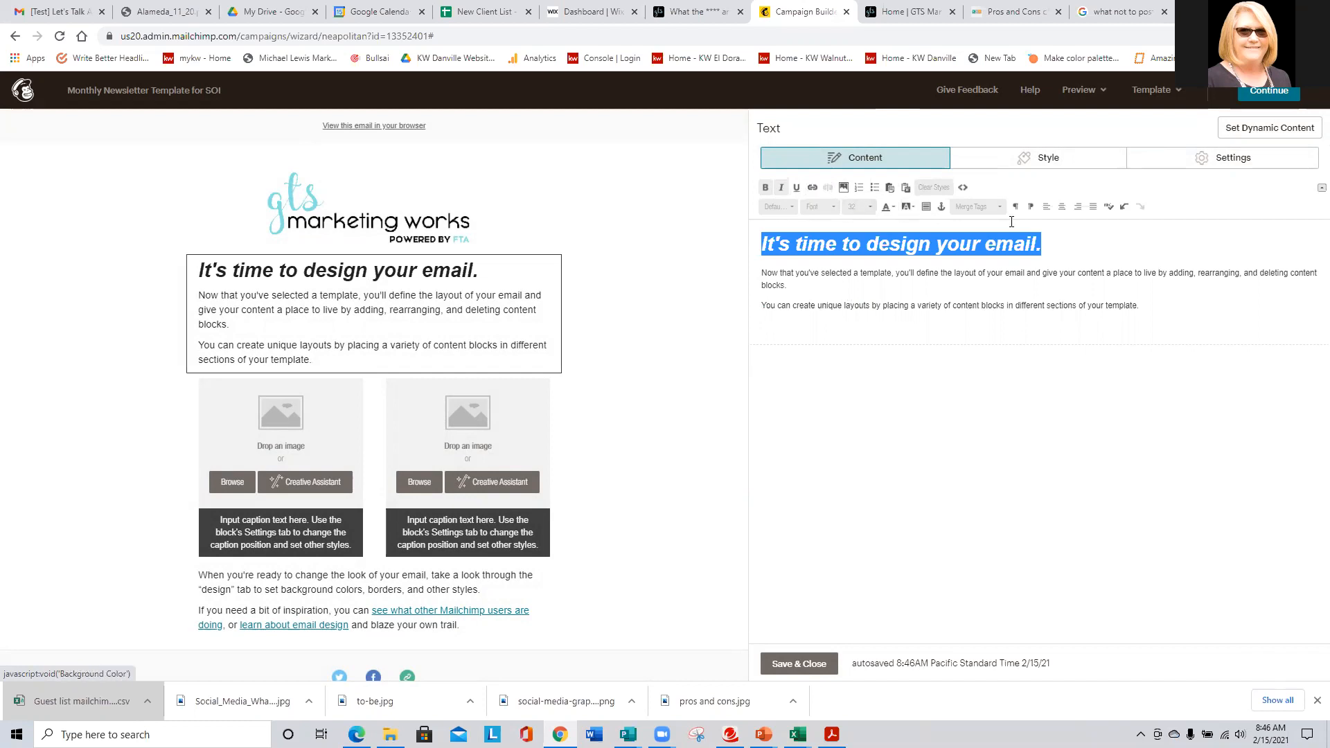
{"action": "left_click", "coordinate": [1063, 207]}
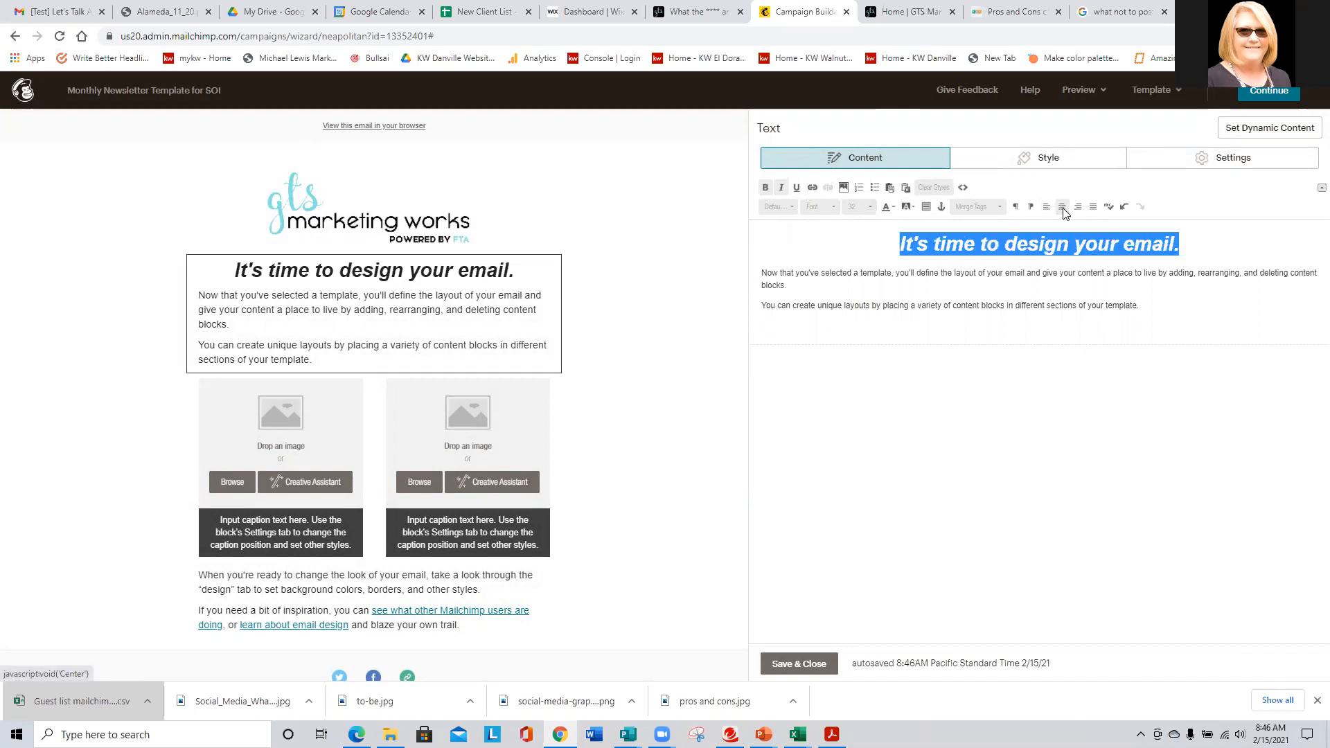
{"action": "left_click", "coordinate": [894, 207]}
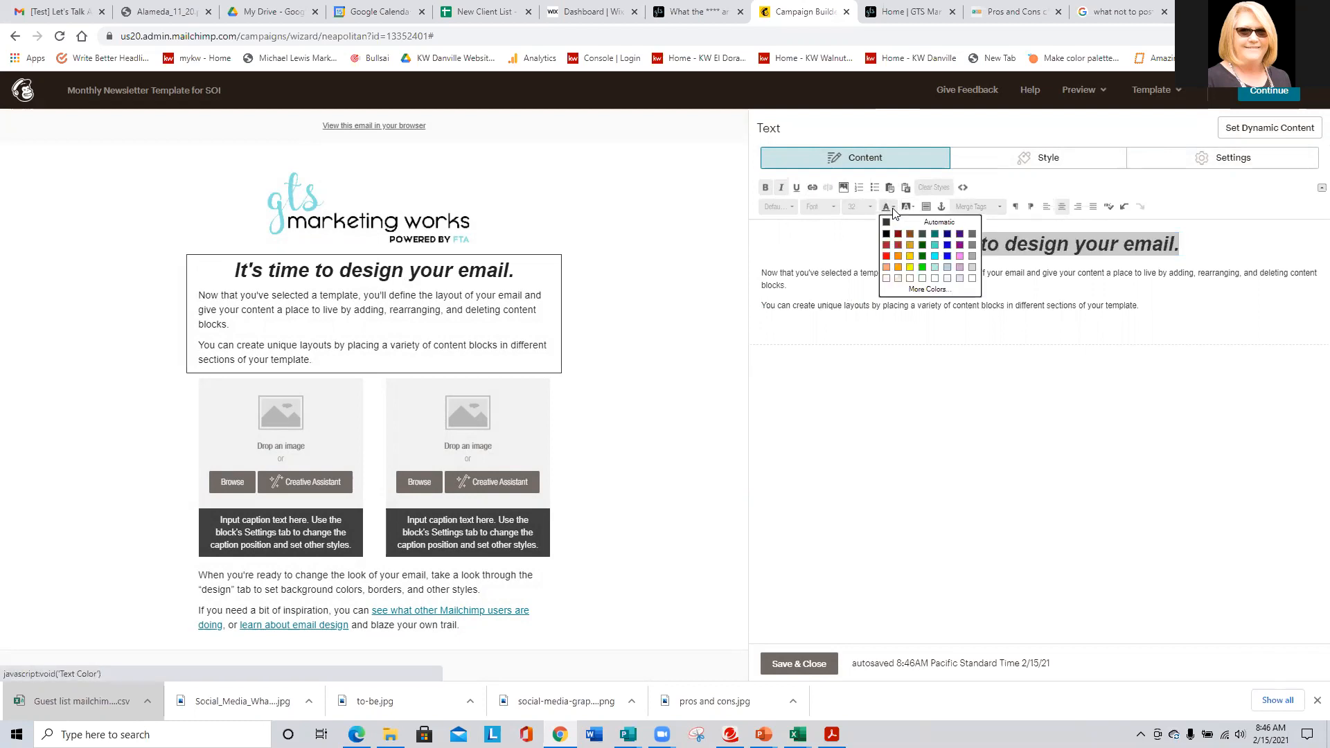
{"action": "left_click", "coordinate": [947, 244]}
{"action": "left_click", "coordinate": [913, 280]}
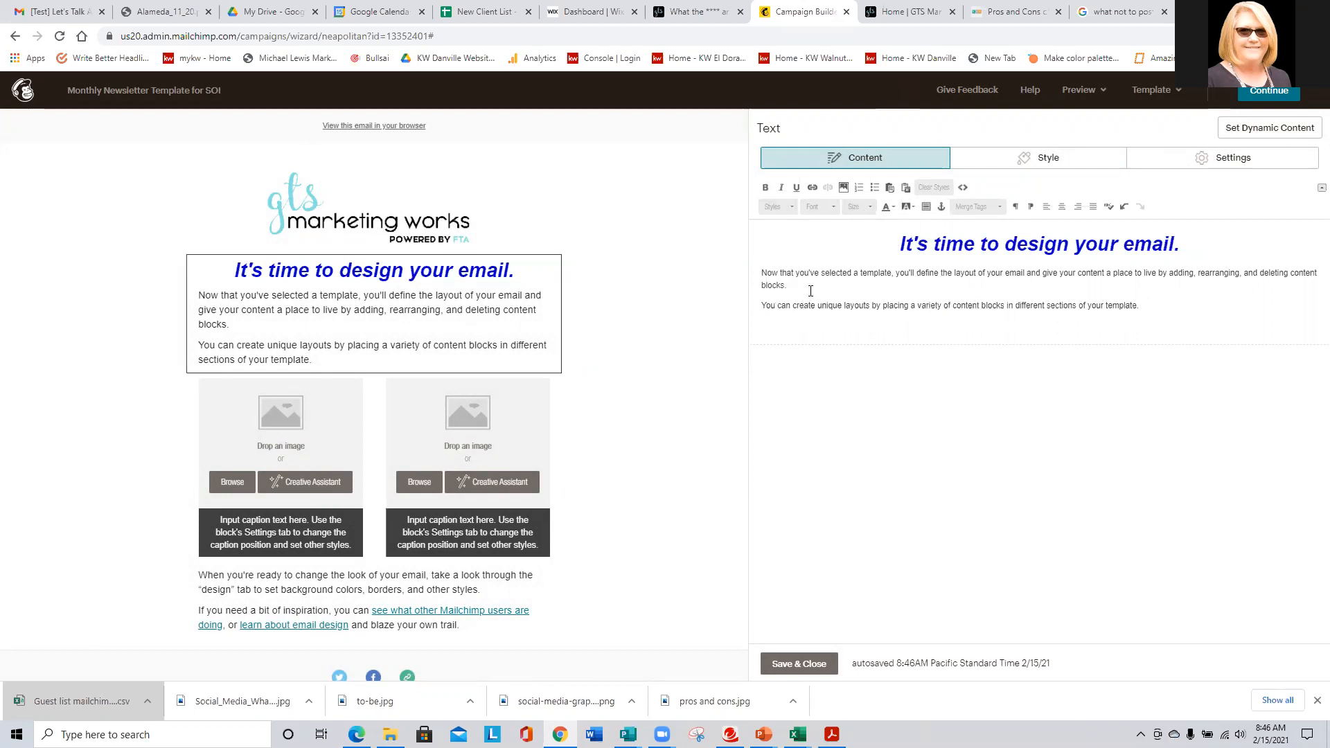
- Color both body paragraphs below the heading white
{"action": "left_click_drag", "start_coordinate": [1159, 303], "coordinate": [750, 271]}
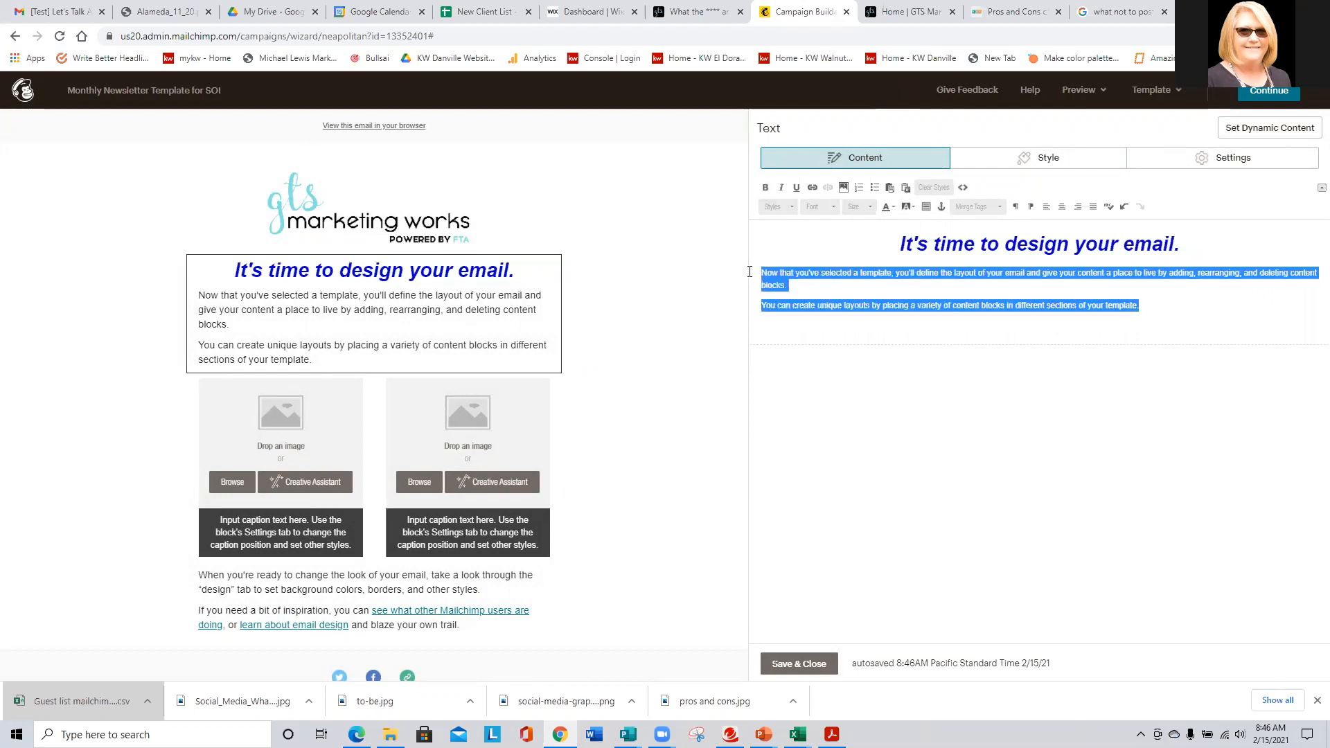
{"action": "left_click", "coordinate": [889, 207]}
{"action": "left_click", "coordinate": [973, 278]}
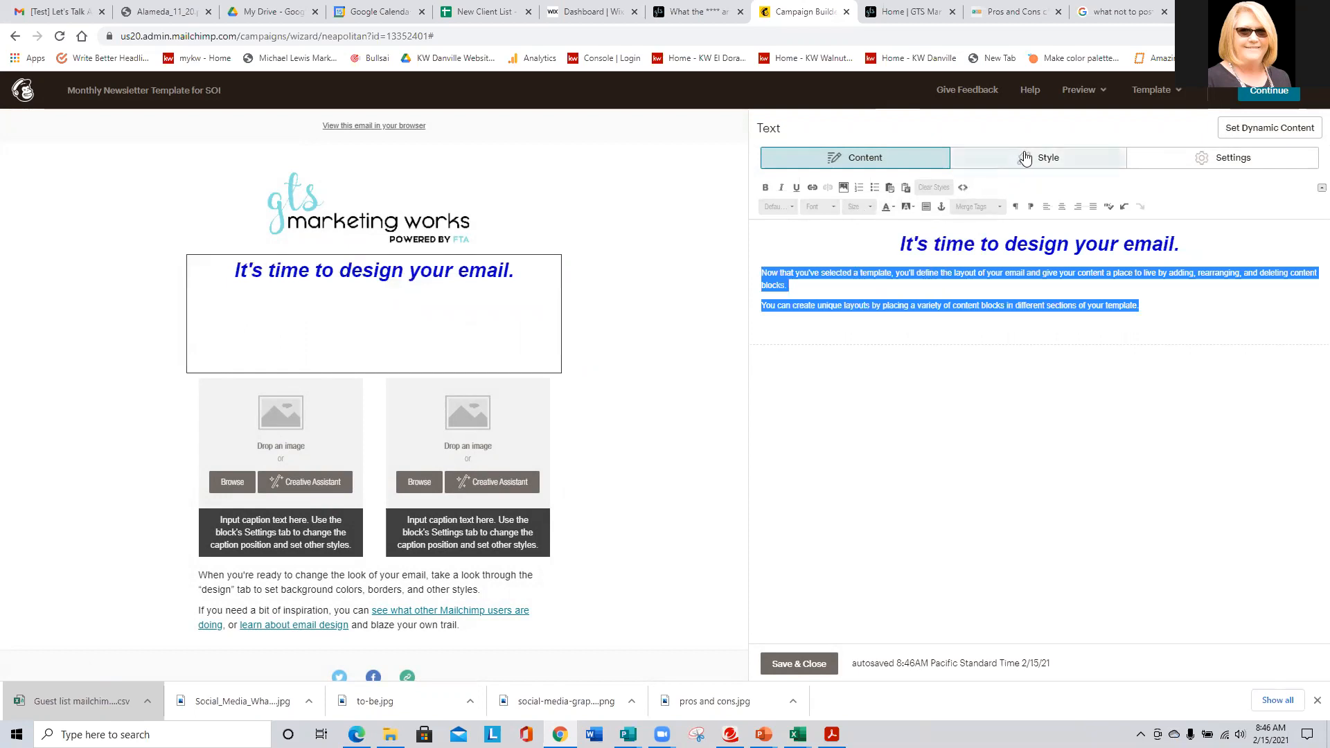
- Set the intro block's two body paragraphs' text colour to Black, then save and close the block
{"action": "left_click", "coordinate": [1046, 158]}
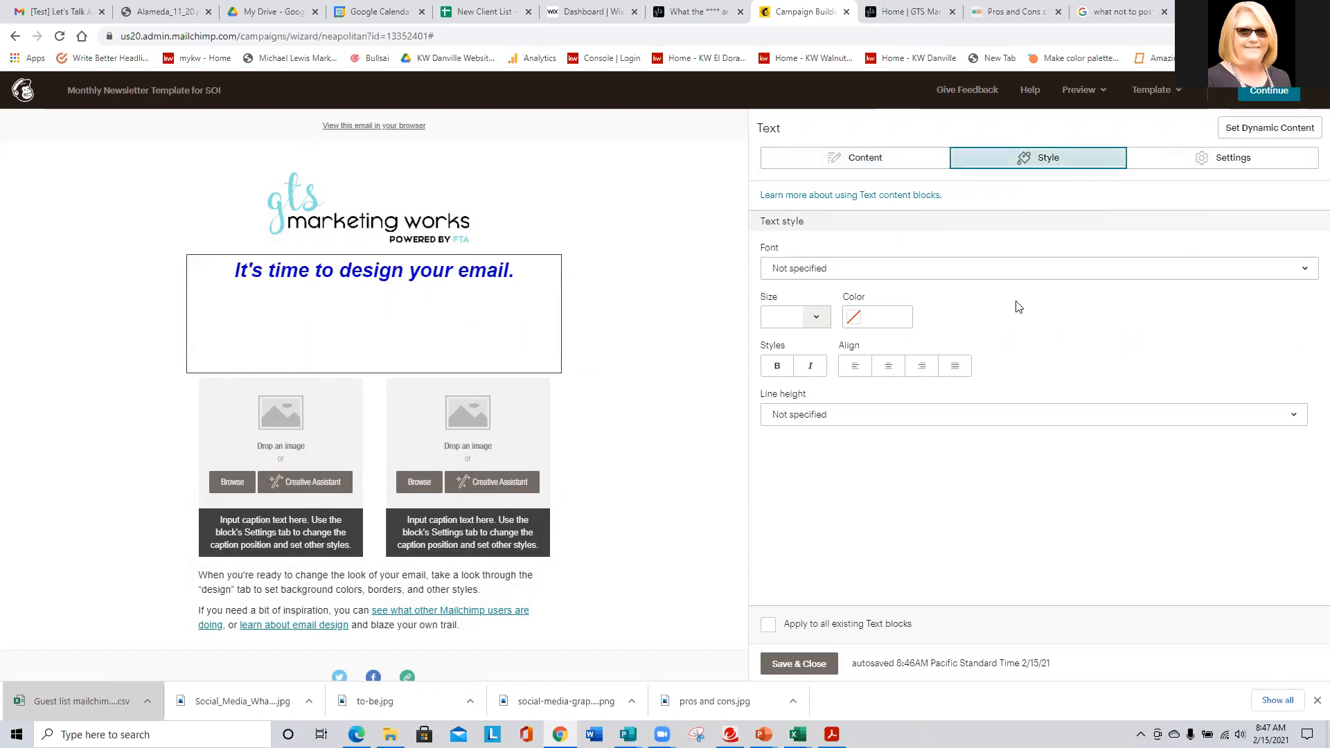
{"action": "left_click", "coordinate": [1208, 160]}
{"action": "left_click", "coordinate": [1042, 157]}
{"action": "mouse_move", "coordinate": [419, 341]}
{"action": "left_click", "coordinate": [866, 159]}
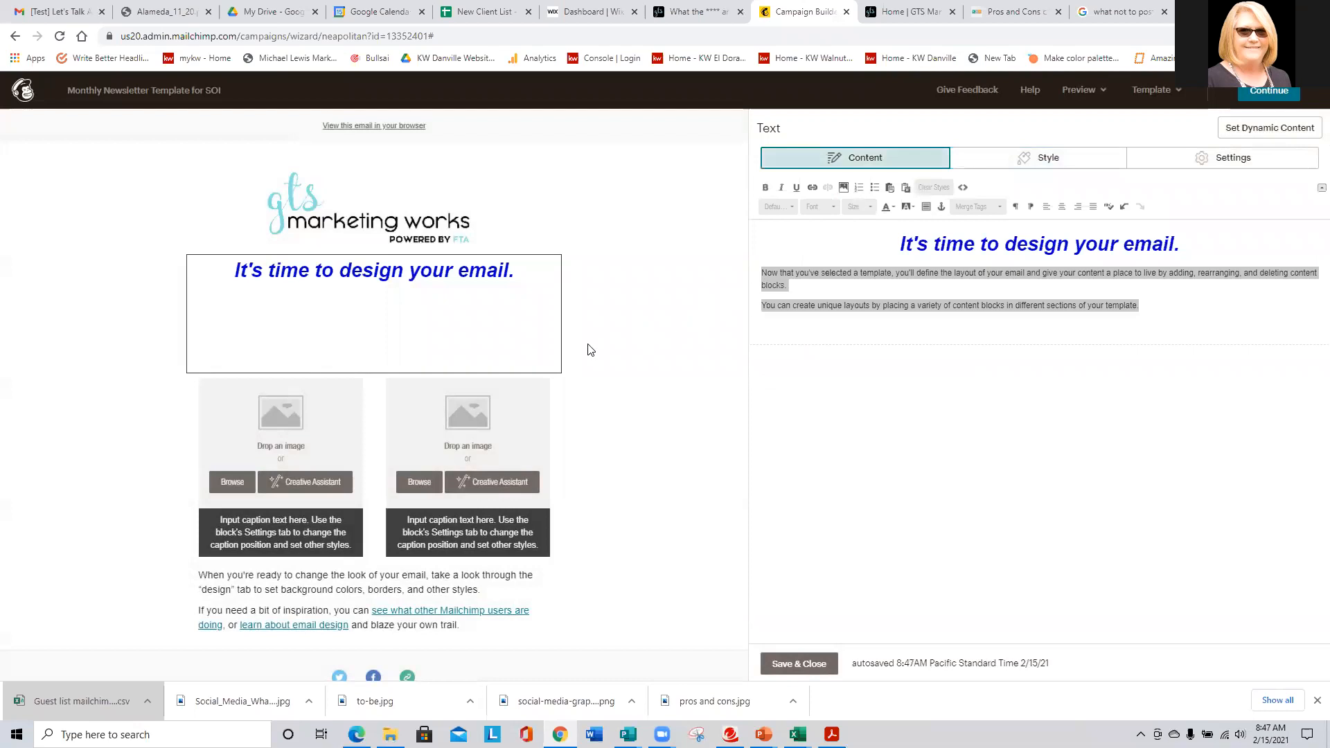
{"action": "mouse_move", "coordinate": [514, 339]}
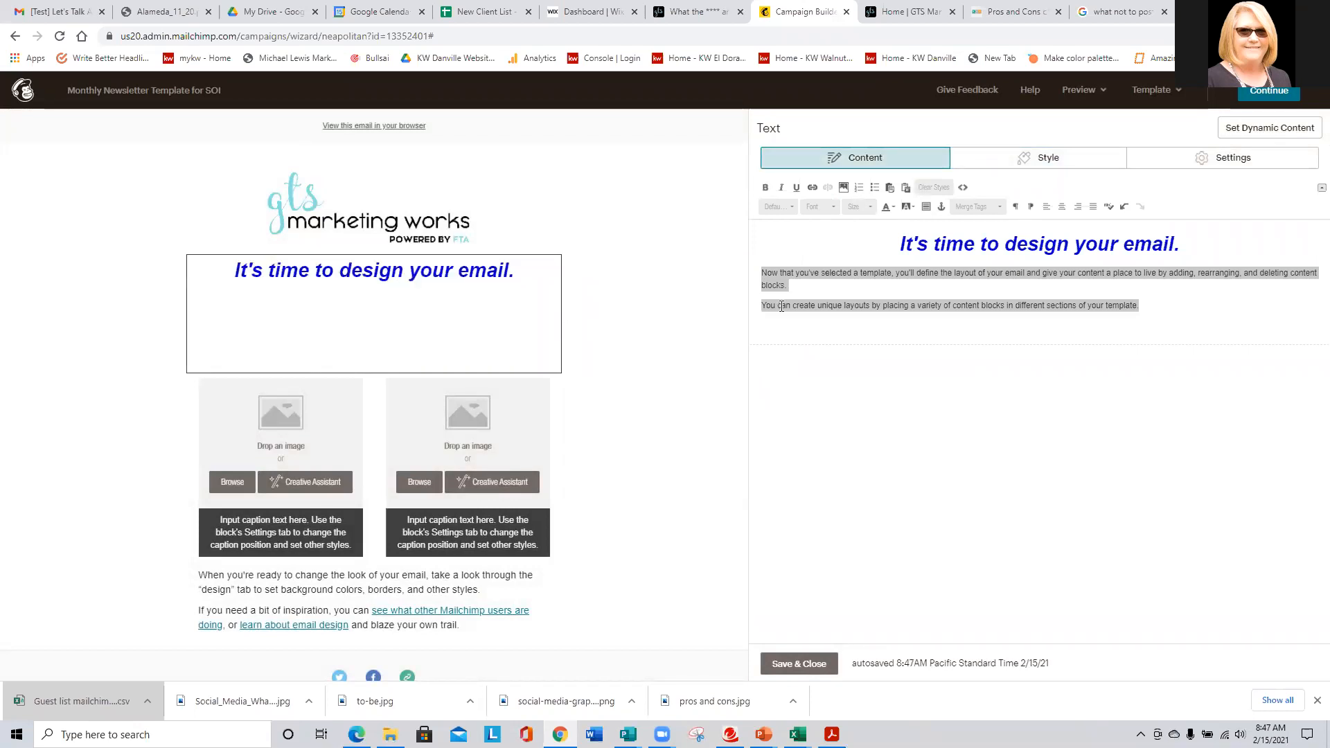
{"action": "left_click", "coordinate": [889, 209]}
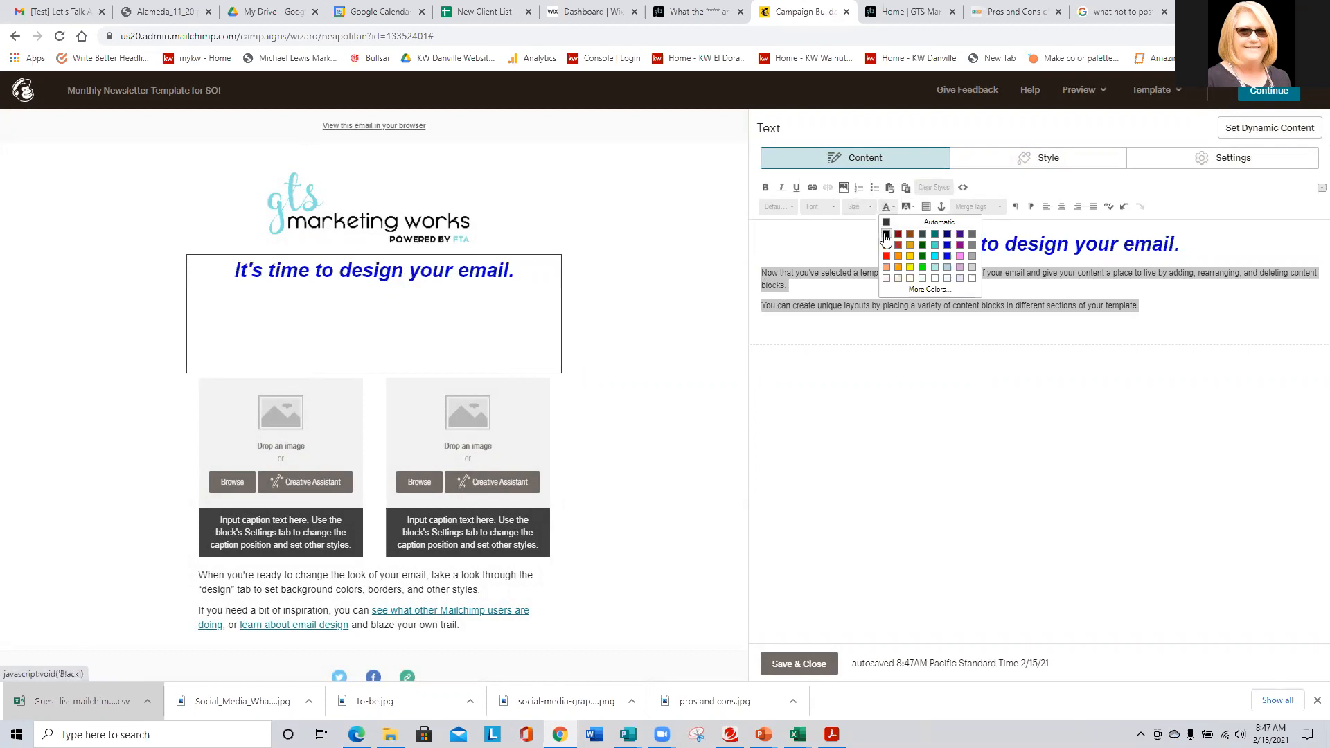
{"action": "left_click", "coordinate": [885, 234]}
{"action": "left_click", "coordinate": [875, 402]}
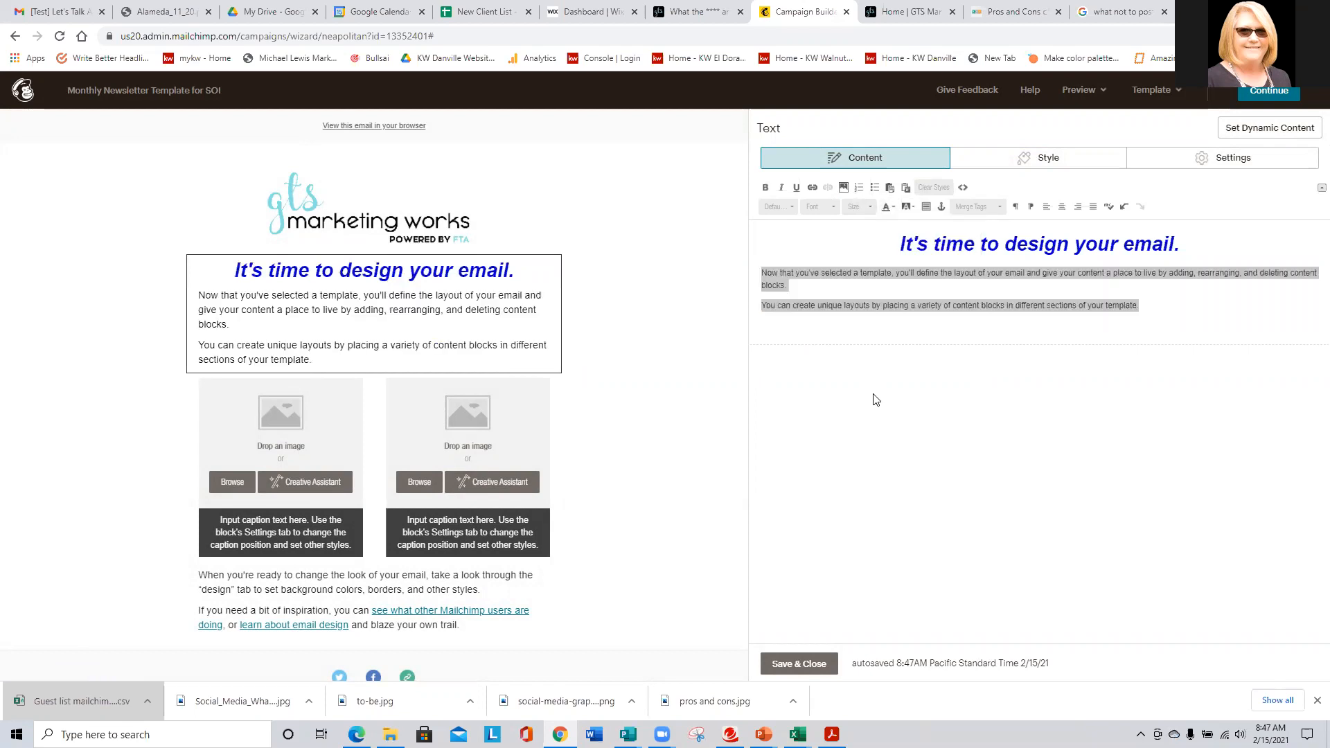
{"action": "left_click", "coordinate": [800, 663]}
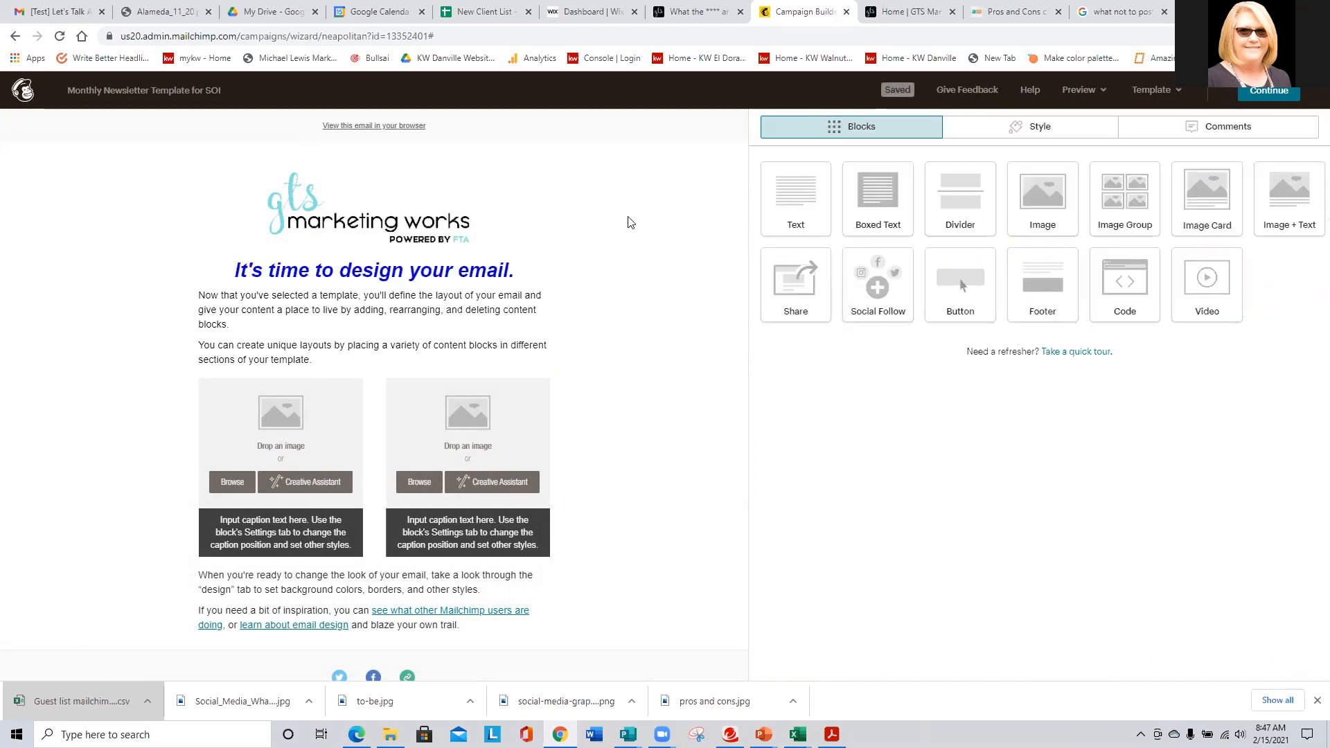
- In the Page style settings, make Heading 1 light blue #74c8ef and save
{"action": "right_click", "coordinate": [137, 187]}
{"action": "right_click", "coordinate": [72, 193]}
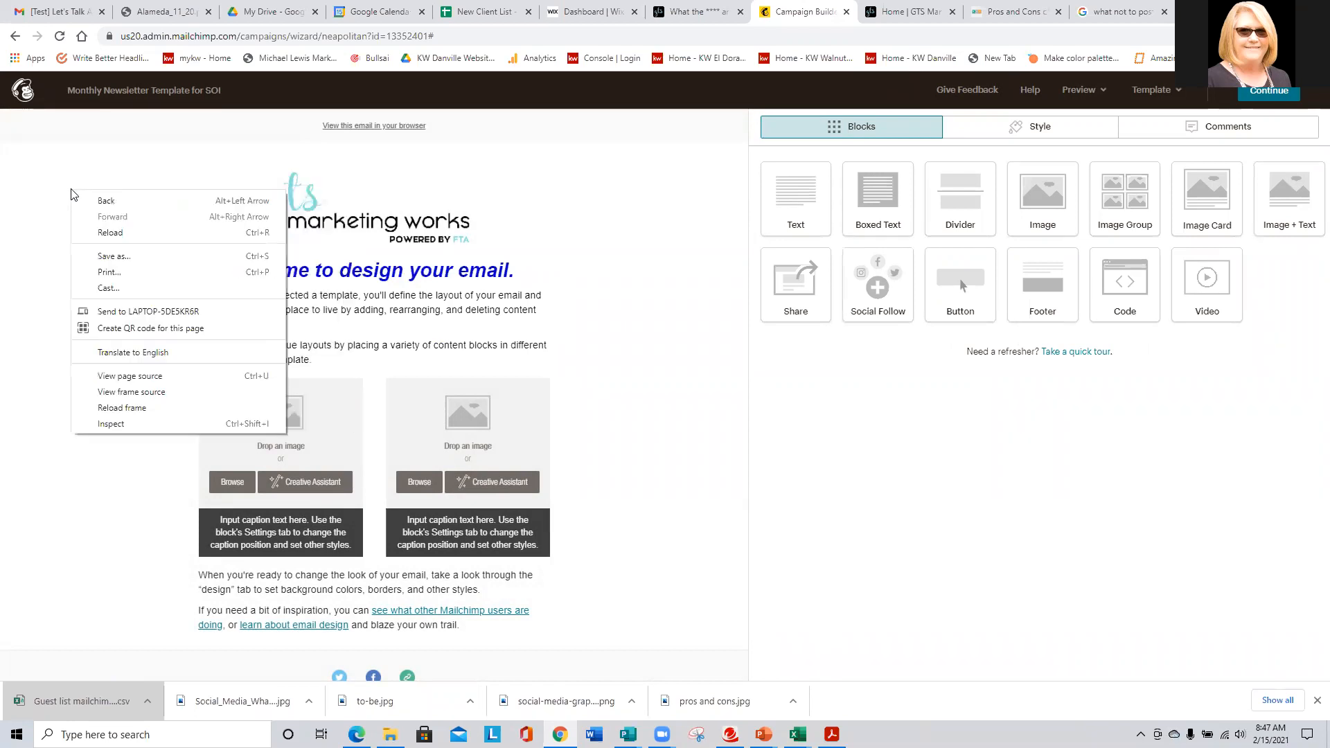
{"action": "left_click", "coordinate": [673, 206]}
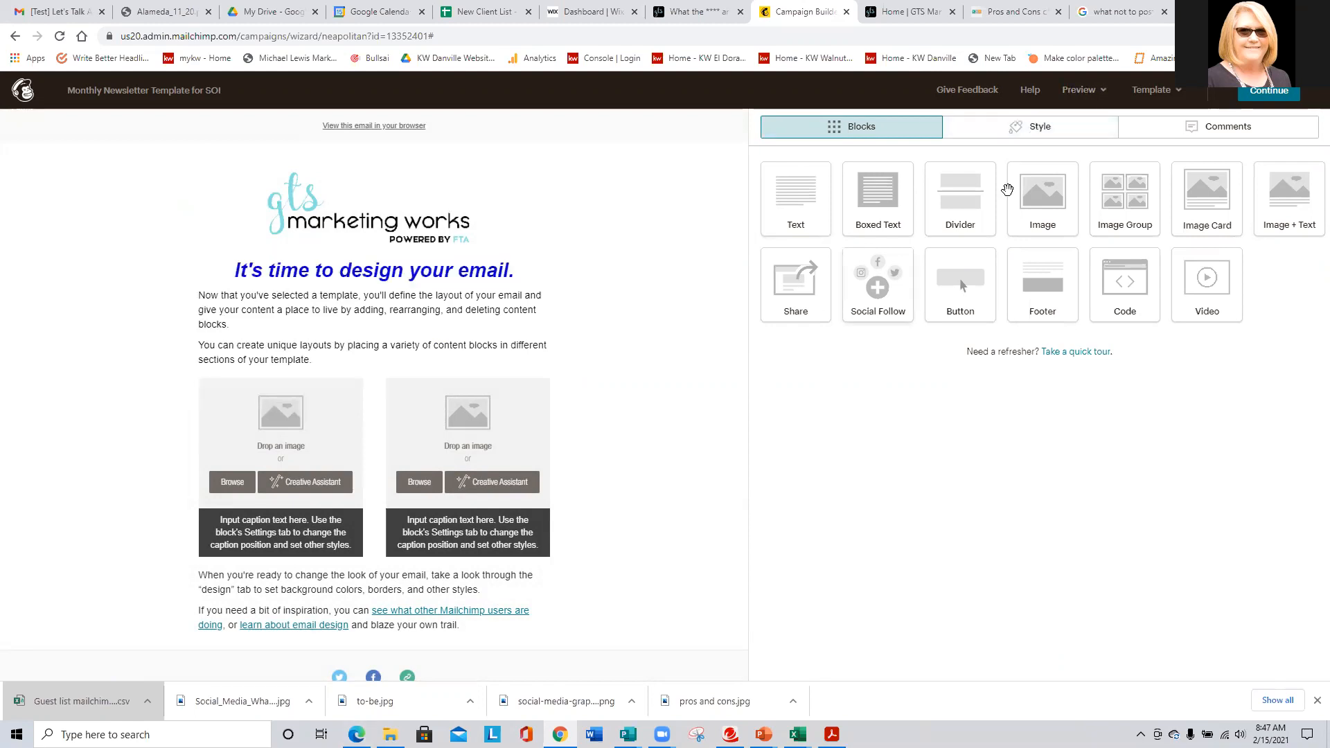
{"action": "left_click", "coordinate": [1044, 130]}
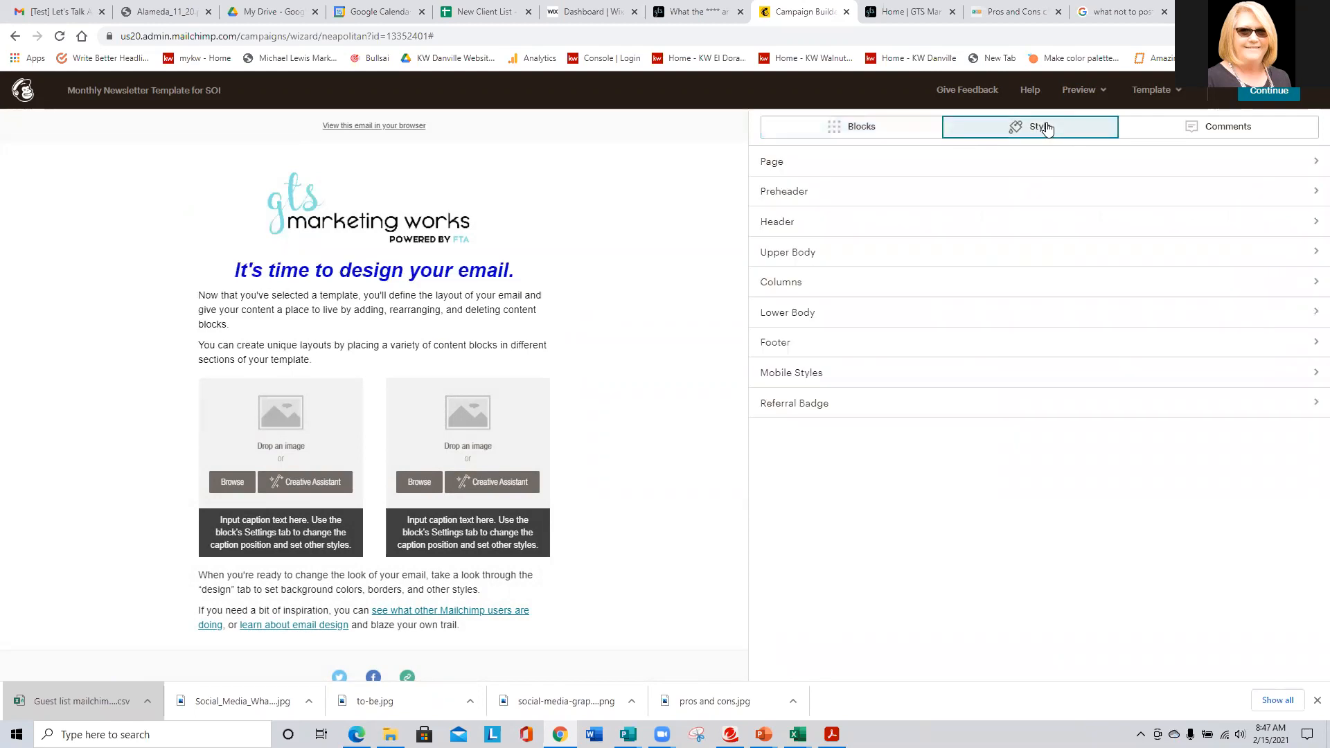
{"action": "left_click", "coordinate": [773, 165]}
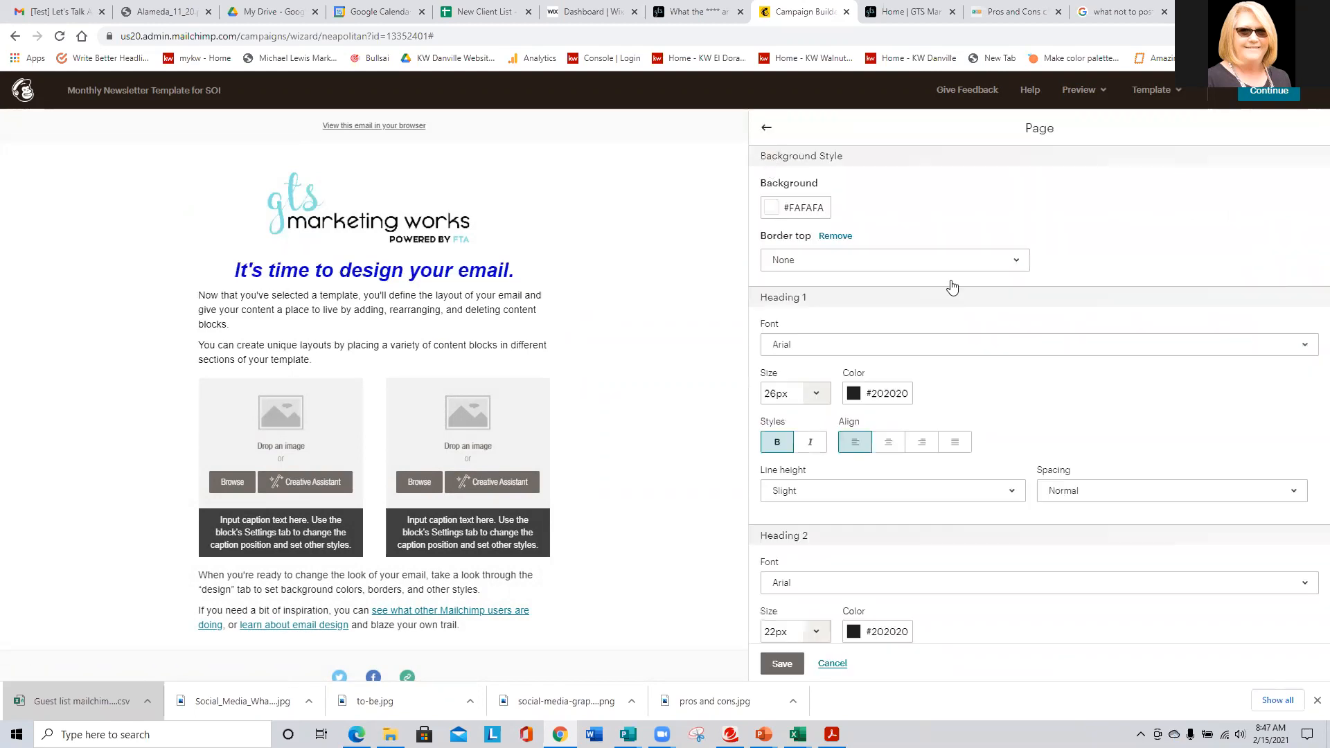
{"action": "left_click", "coordinate": [896, 398]}
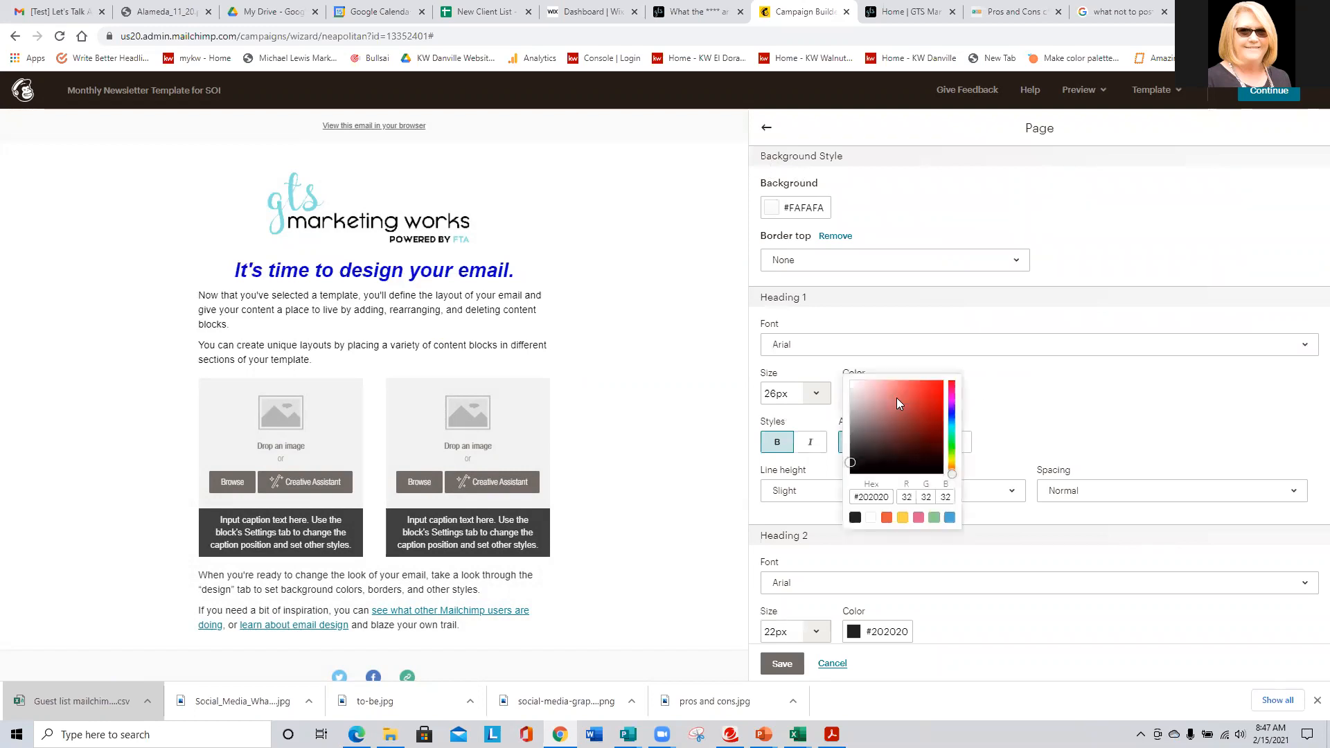
{"action": "left_click", "coordinate": [950, 518]}
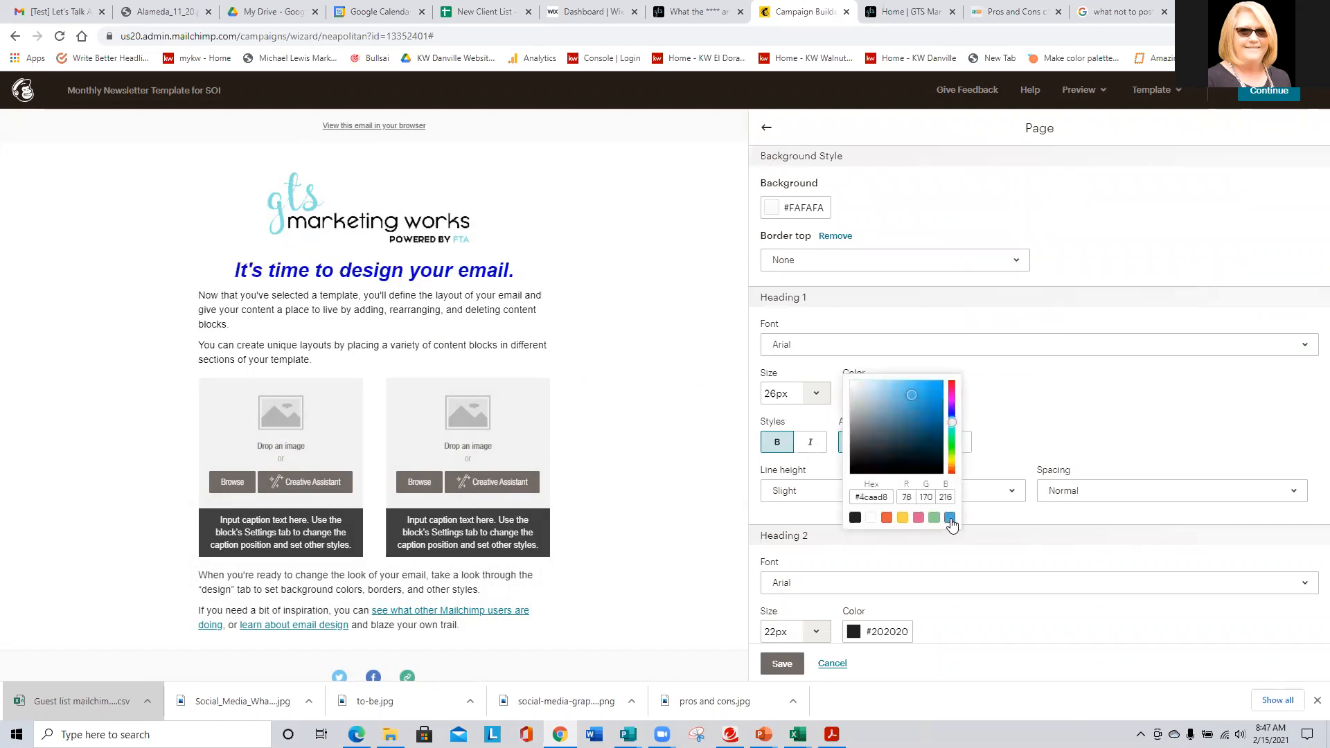
{"action": "left_click", "coordinate": [899, 386]}
{"action": "left_click", "coordinate": [782, 664]}
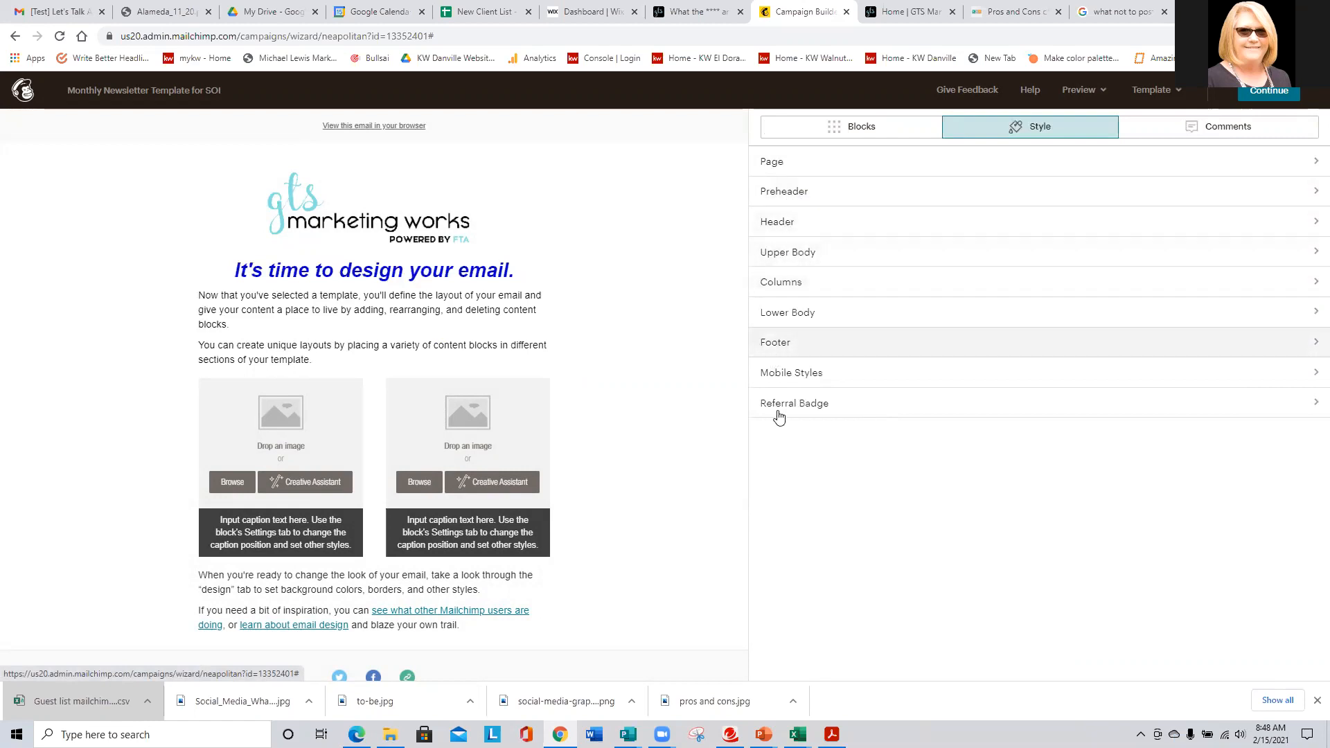
- Return Heading 1 to #222222 and give the page a light blue #b5e1f5 background
{"action": "left_click", "coordinate": [770, 162]}
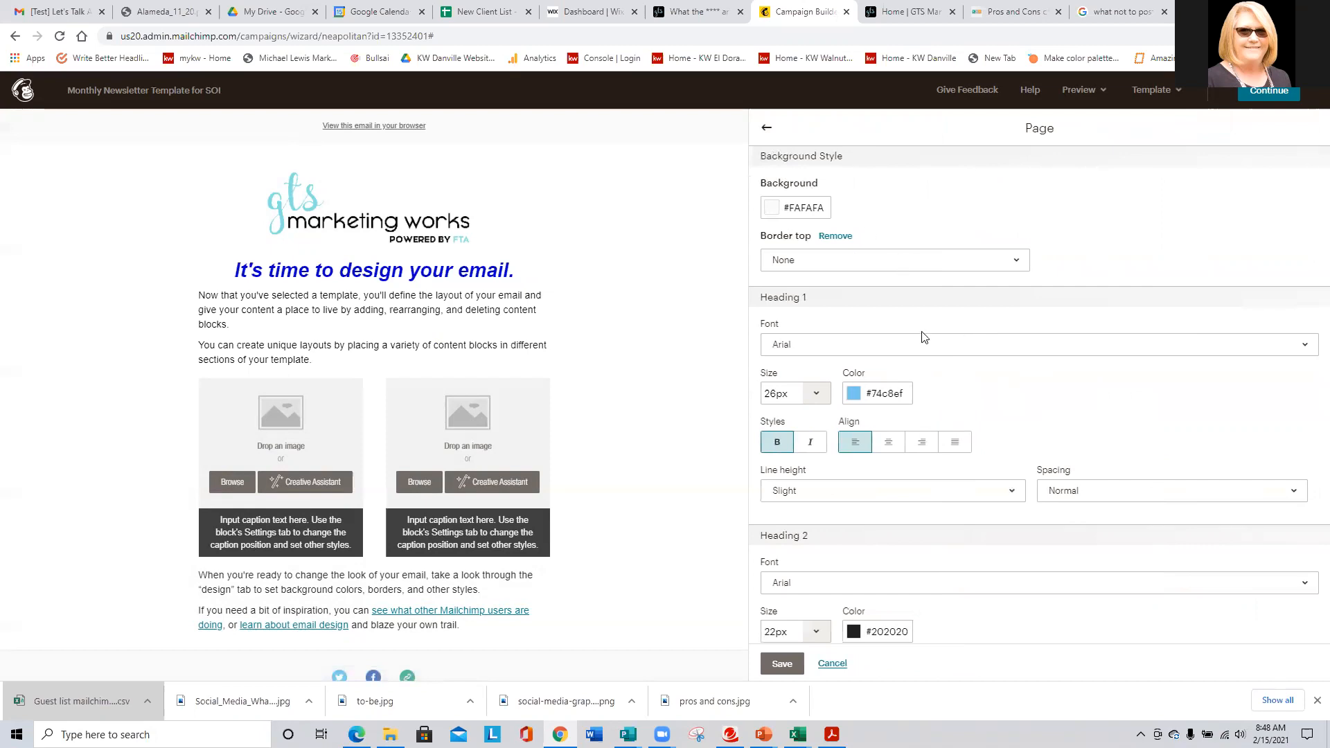
{"action": "left_click", "coordinate": [892, 397]}
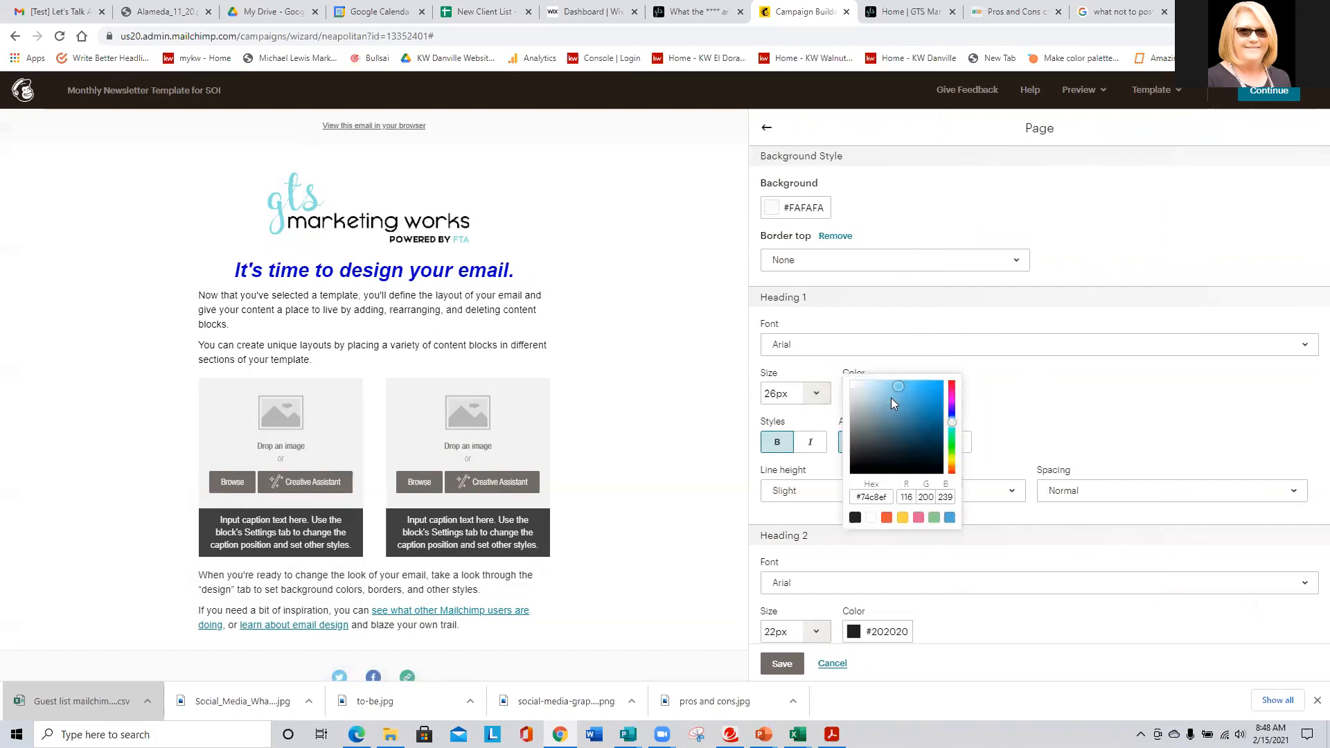
{"action": "left_click", "coordinate": [854, 517]}
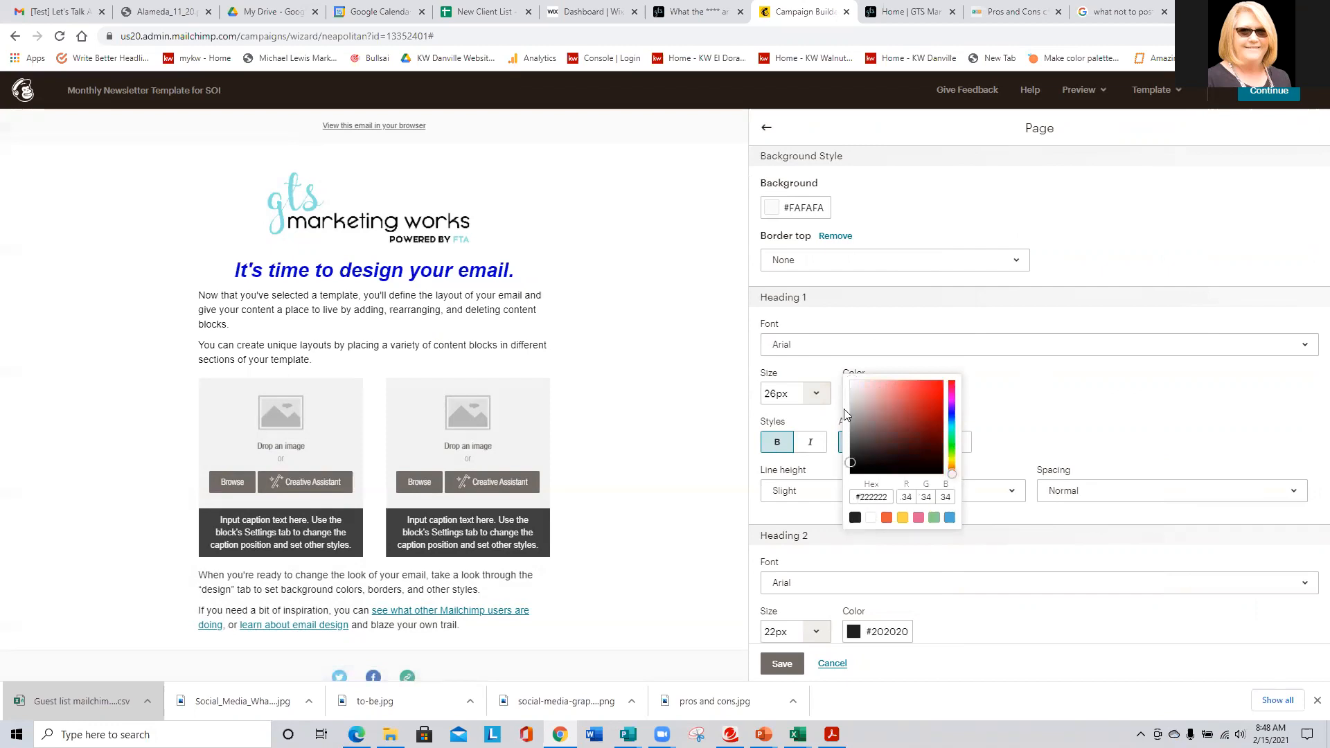
{"action": "left_click", "coordinate": [812, 208]}
{"action": "left_click", "coordinate": [868, 330]}
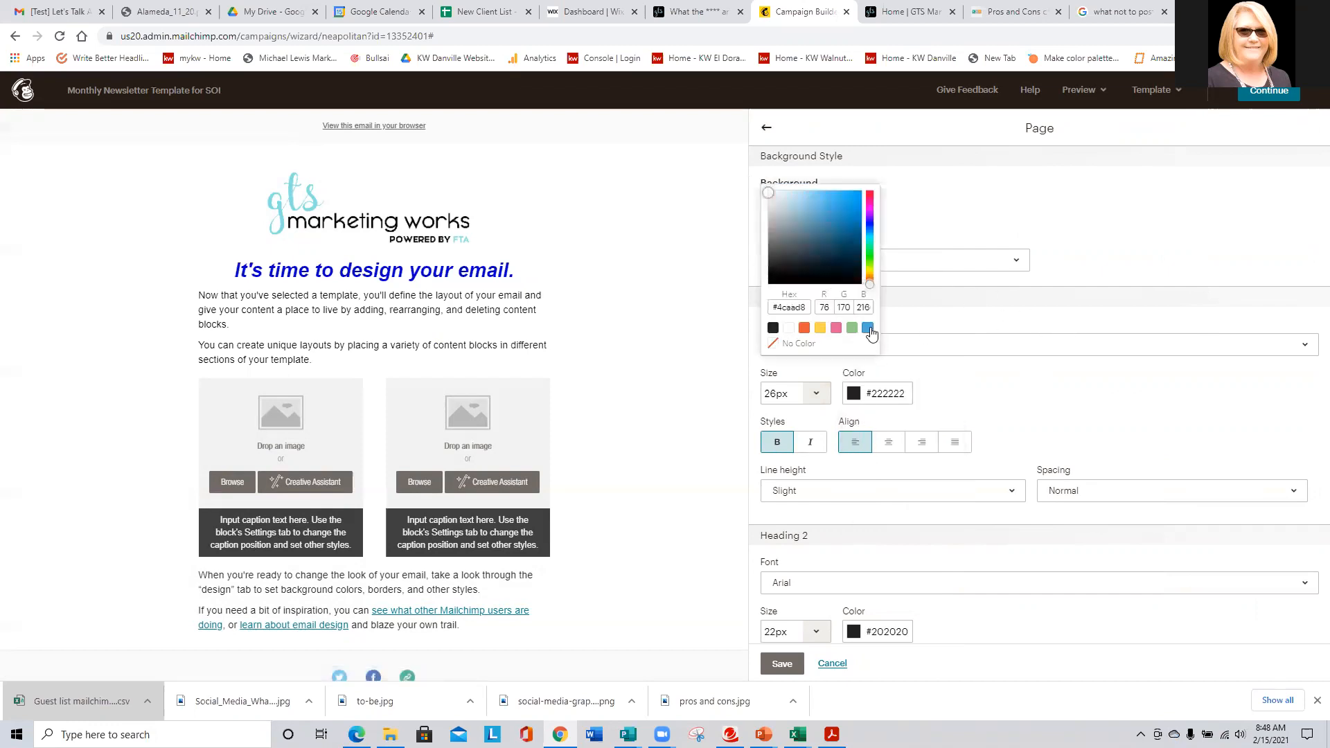
{"action": "left_click_drag", "start_coordinate": [801, 210], "coordinate": [792, 194]}
{"action": "left_click", "coordinate": [981, 211]}
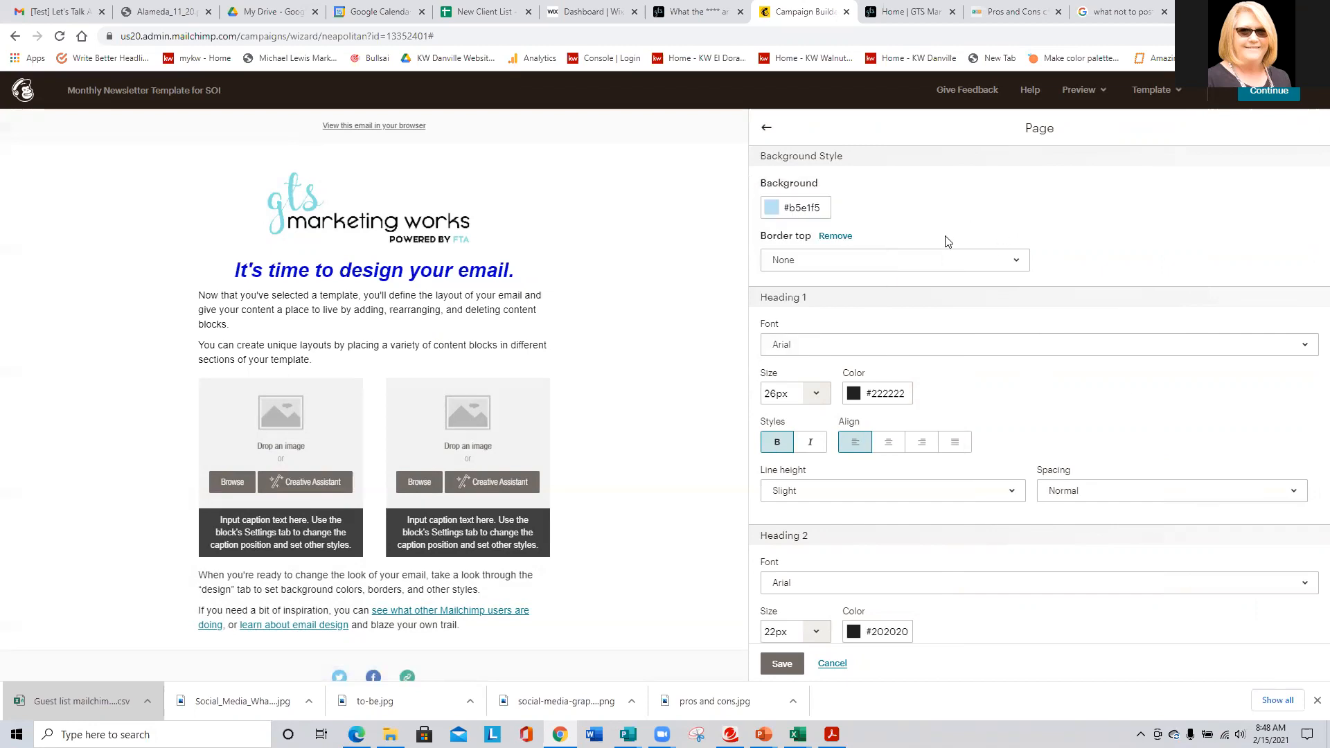
{"action": "left_click", "coordinate": [779, 664]}
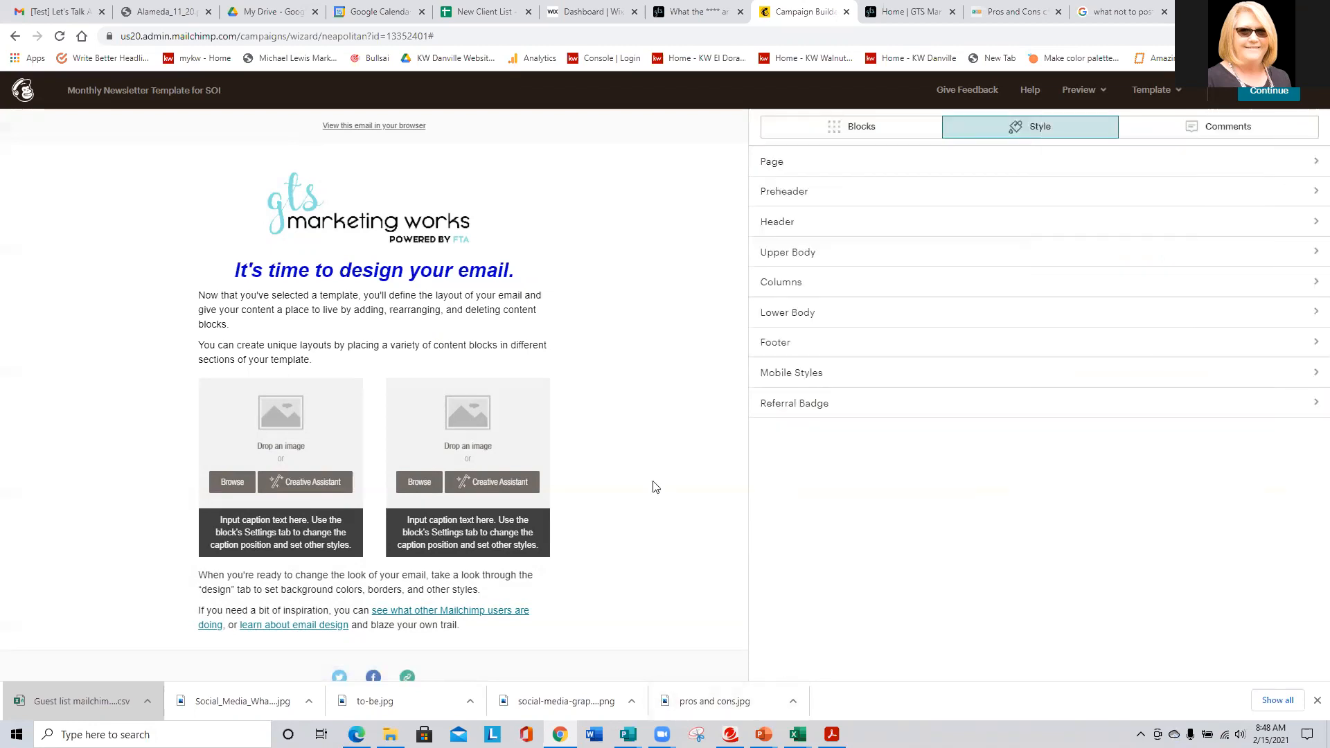
- Review the Page style settings and save them unchanged
{"action": "scroll", "coordinate": [672, 305], "scroll_direction": "down", "scroll_amount": 3}
{"action": "scroll", "coordinate": [669, 311], "scroll_direction": "up", "scroll_amount": 3}
{"action": "left_click", "coordinate": [773, 164]}
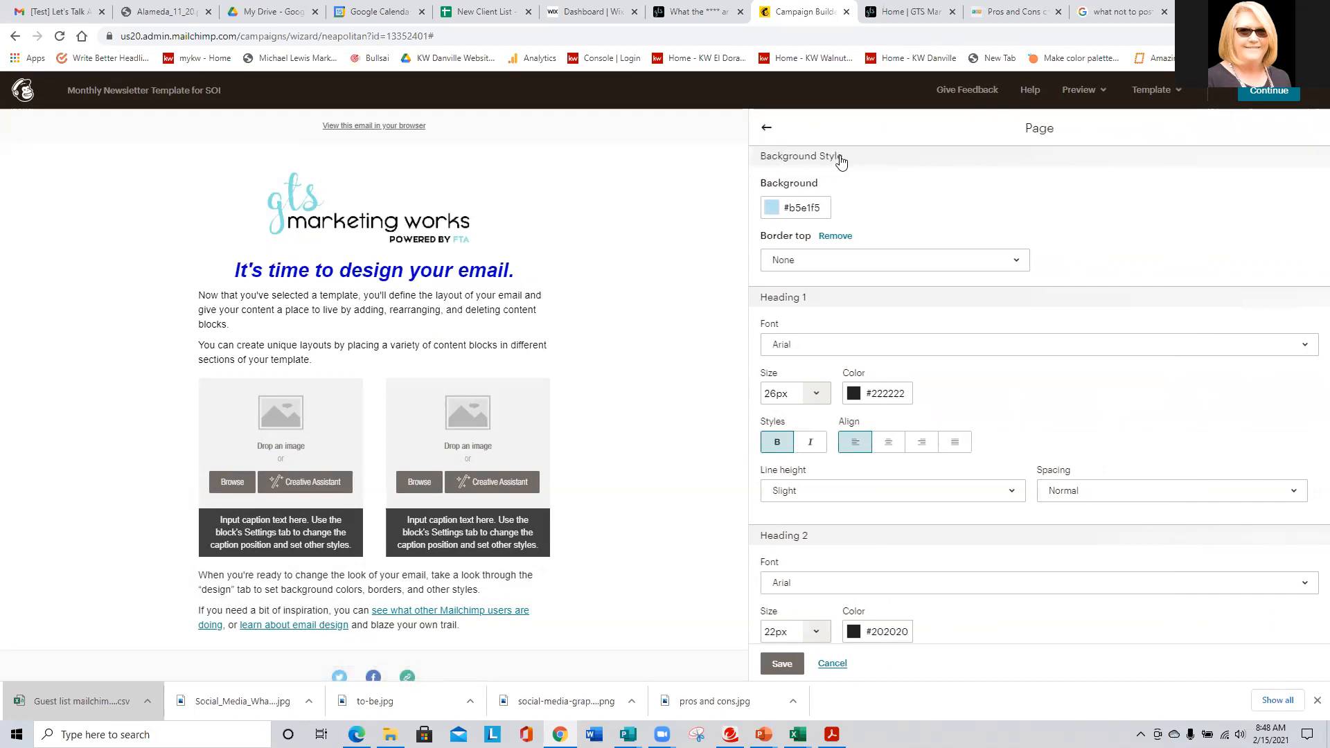
{"action": "scroll", "coordinate": [842, 164], "scroll_direction": "down", "scroll_amount": 4}
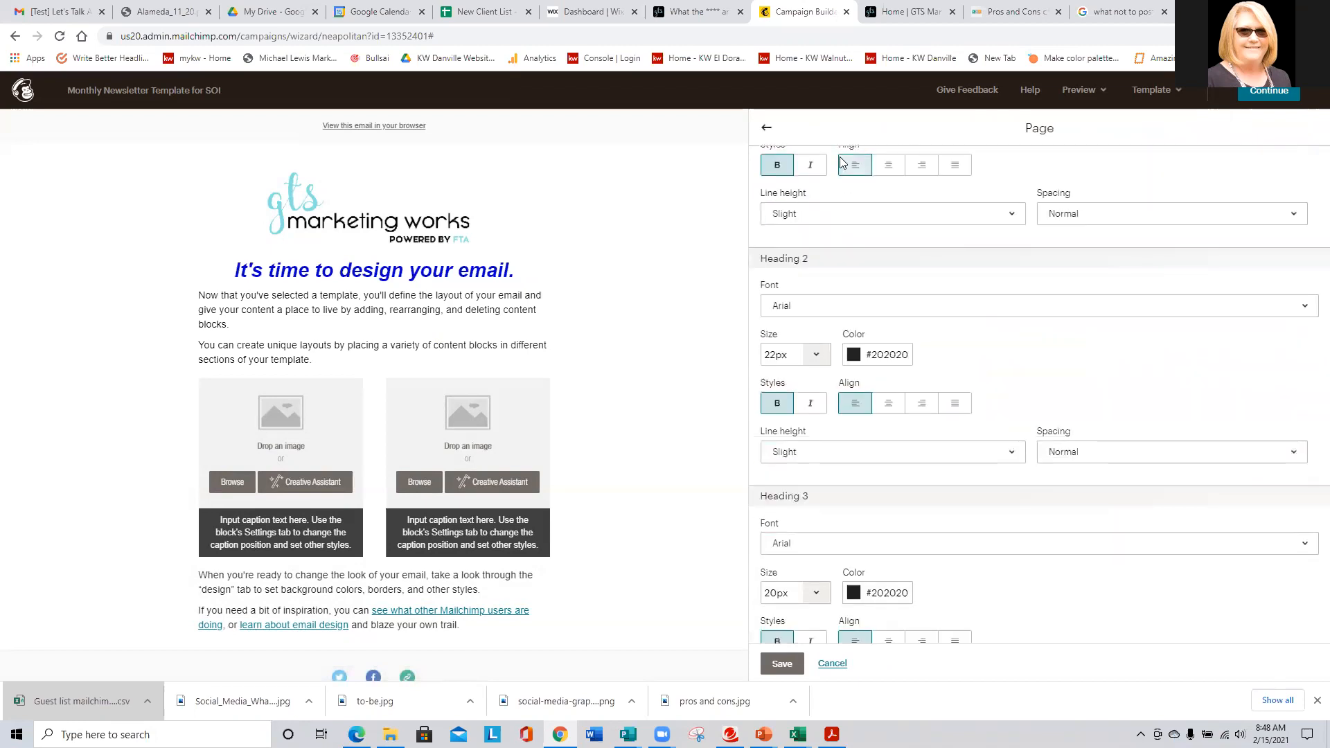
{"action": "scroll", "coordinate": [963, 213], "scroll_direction": "down", "scroll_amount": 4}
{"action": "scroll", "coordinate": [973, 226], "scroll_direction": "down", "scroll_amount": 1}
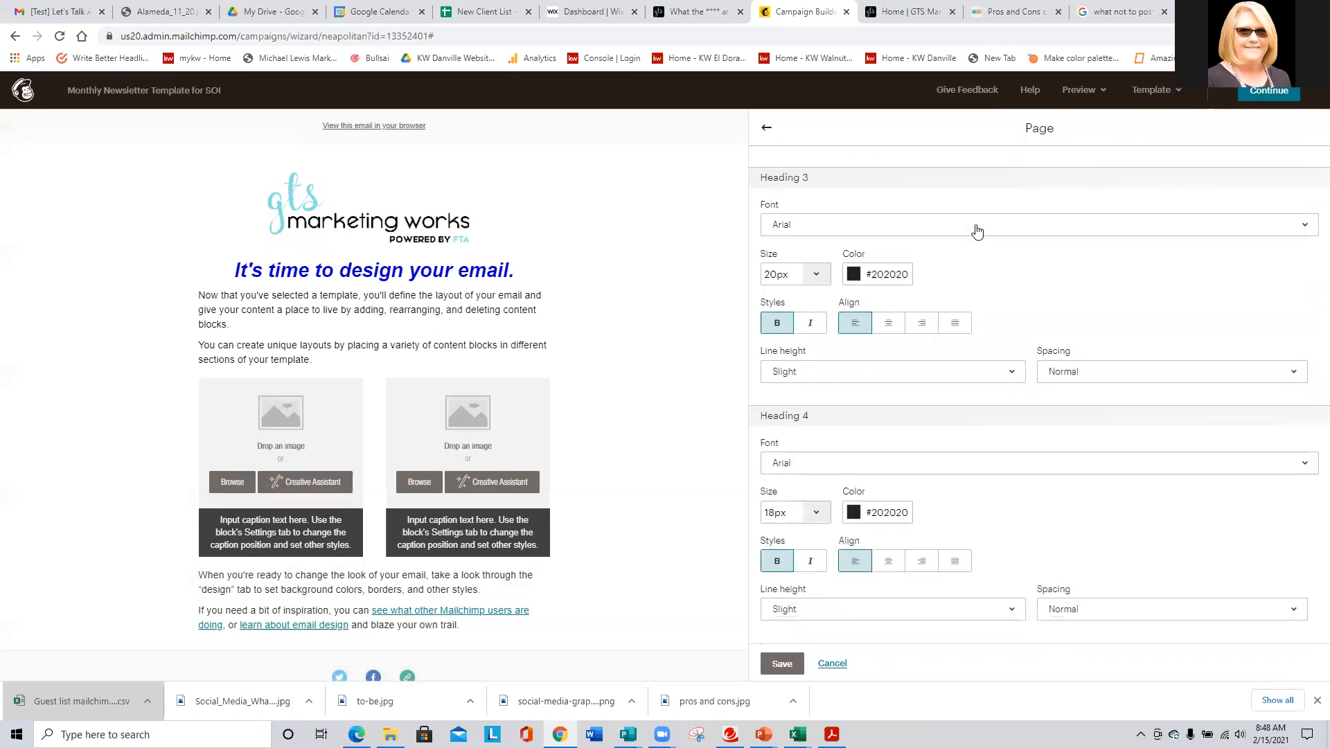
{"action": "scroll", "coordinate": [1012, 336], "scroll_direction": "up", "scroll_amount": 9}
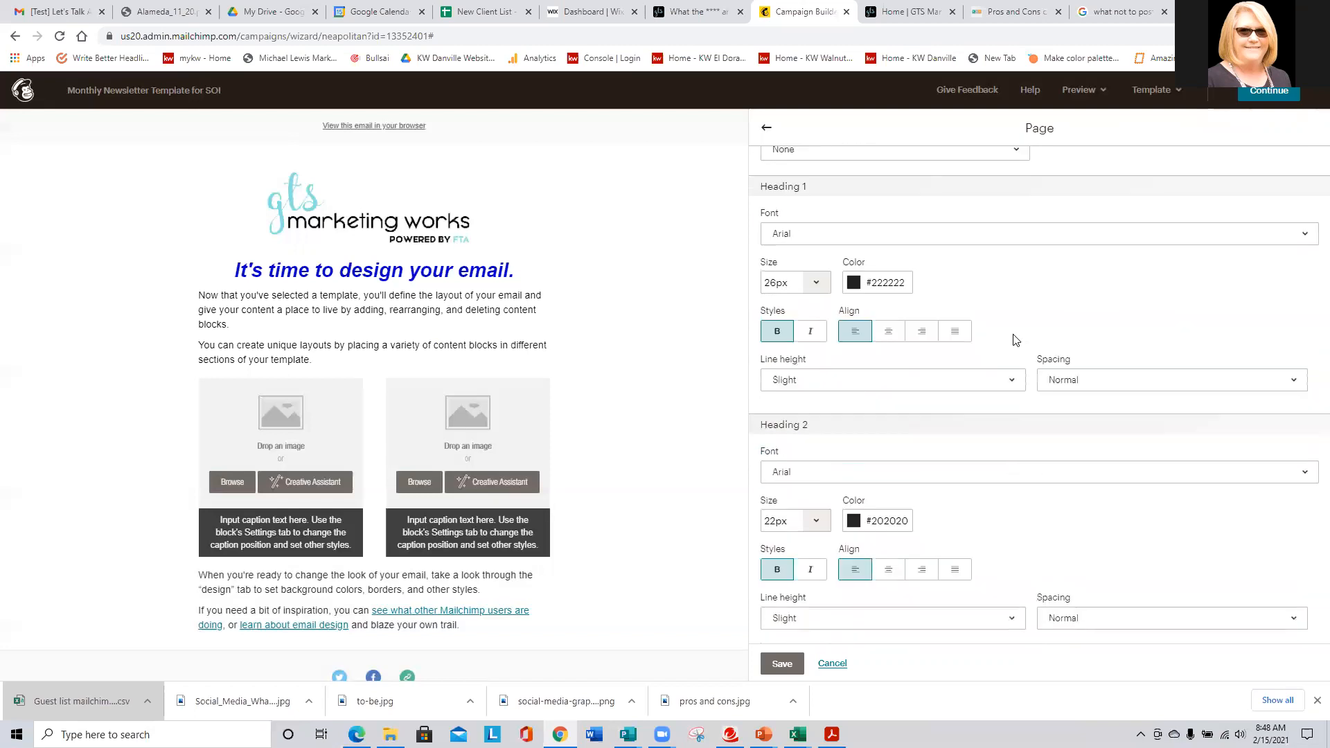
{"action": "left_click", "coordinate": [781, 663]}
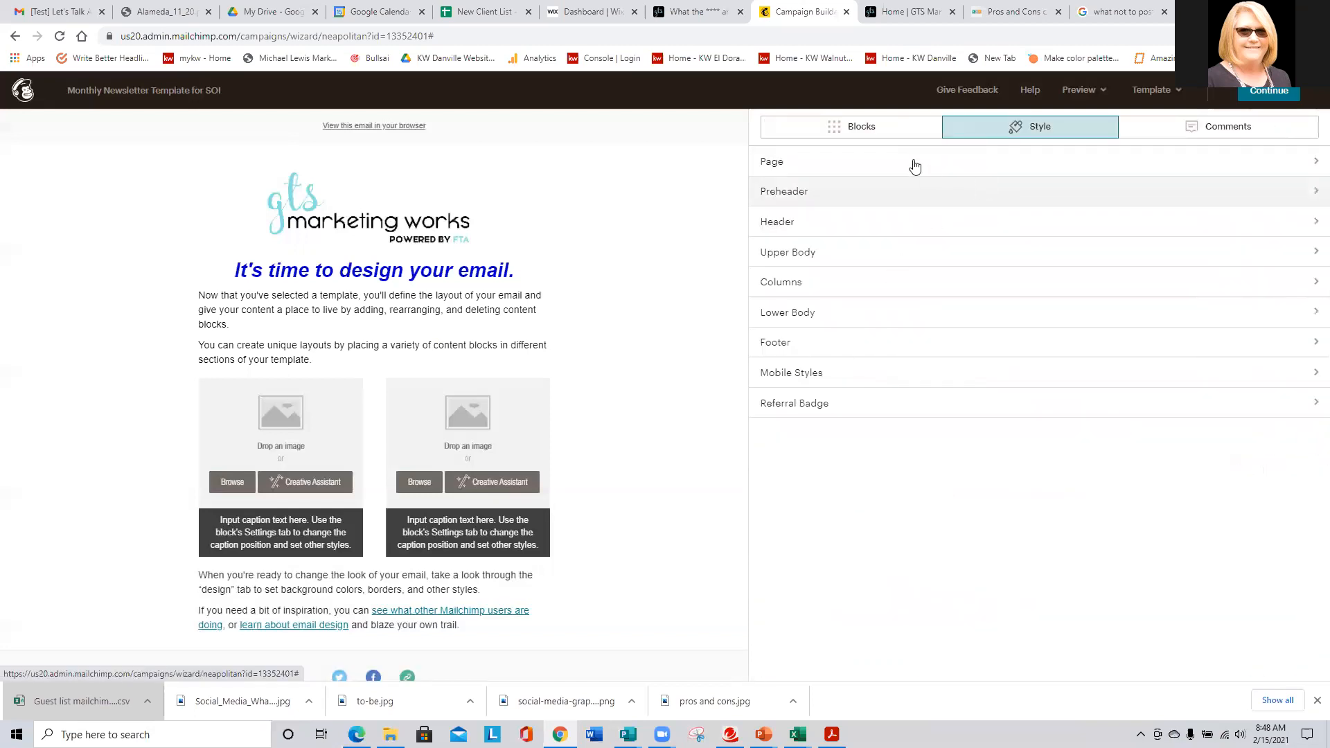
- Deepen the page background colour to #91cbe6 and save the page styles
{"action": "left_click", "coordinate": [787, 188]}
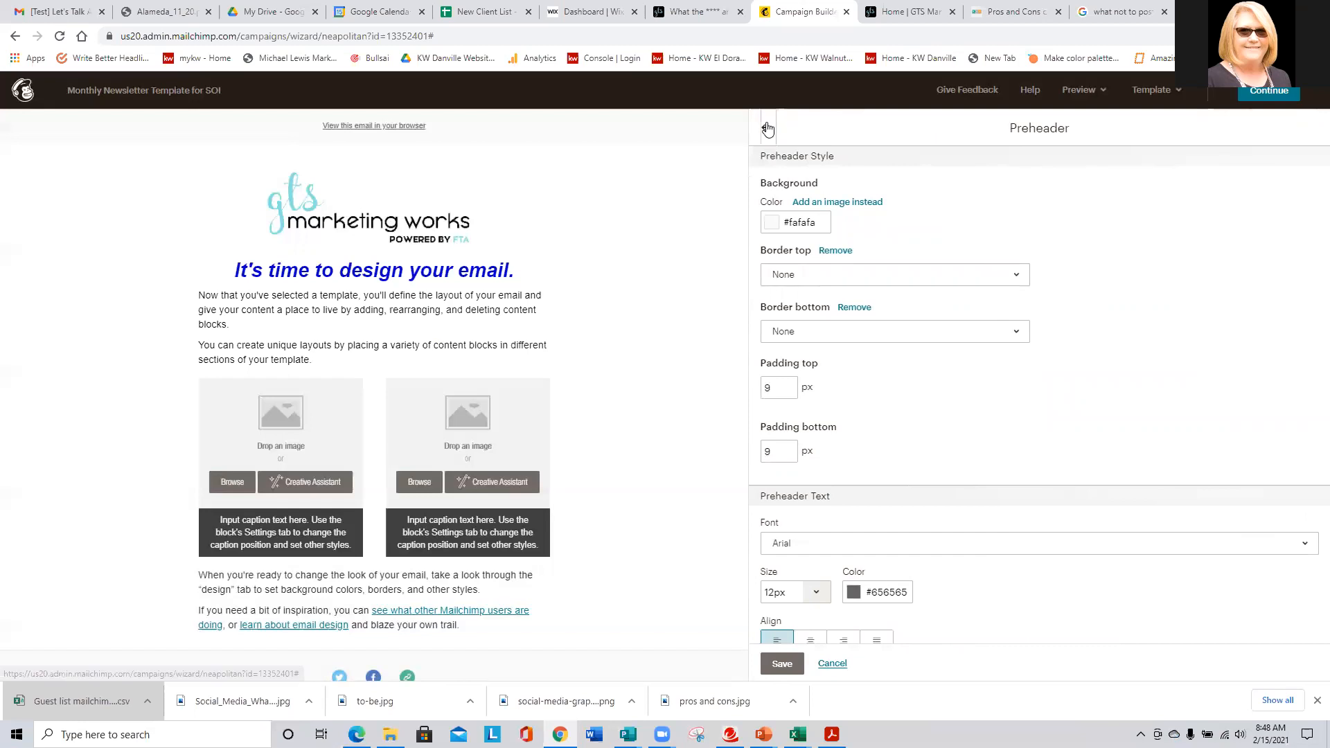
{"action": "left_click", "coordinate": [767, 128]}
{"action": "left_click", "coordinate": [787, 169]}
{"action": "left_click", "coordinate": [788, 202]}
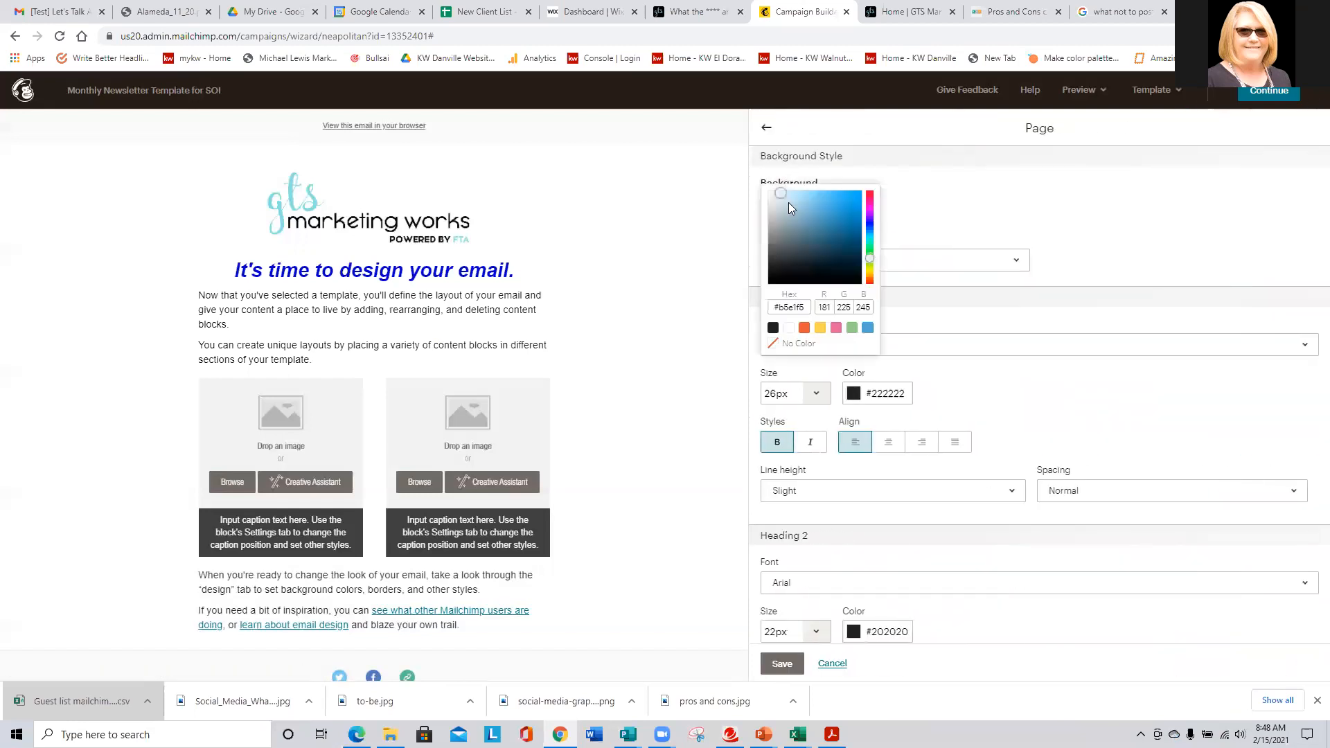
{"action": "left_click", "coordinate": [802, 200]}
{"action": "left_click", "coordinate": [939, 205]}
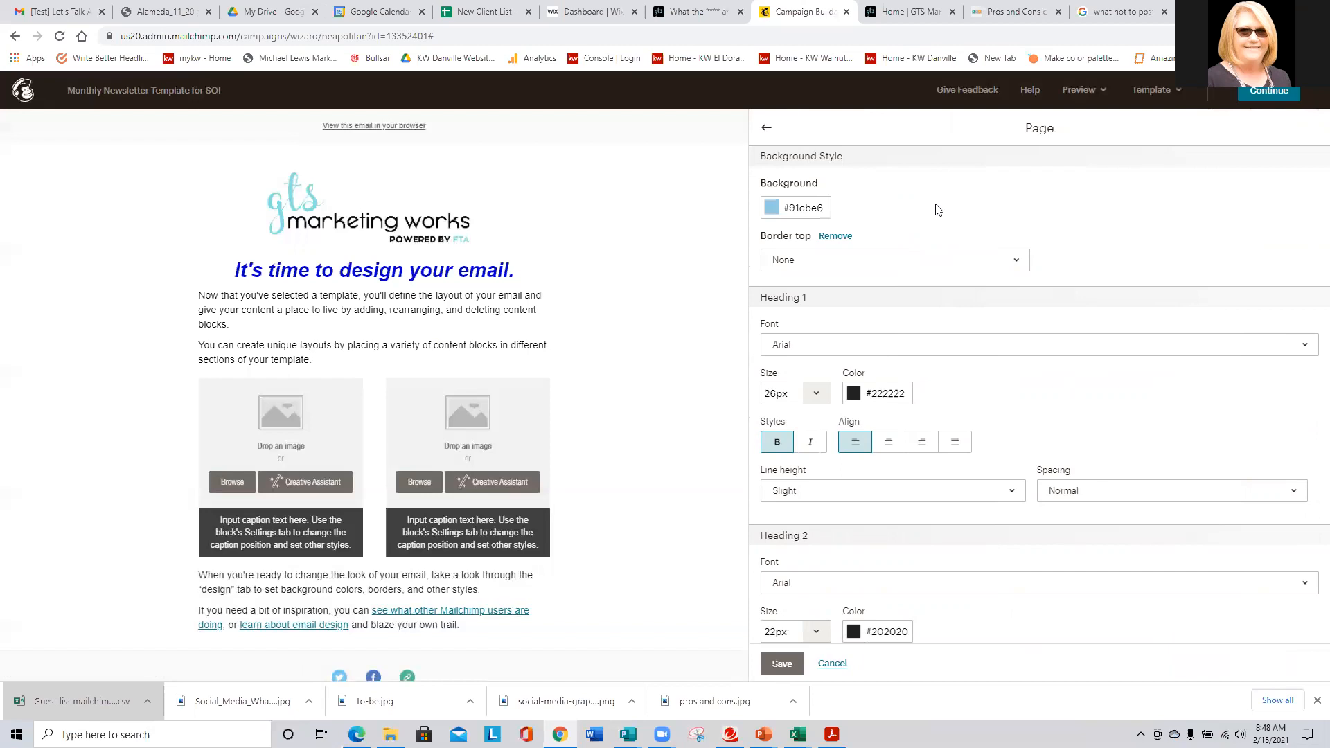
{"action": "left_click", "coordinate": [781, 663]}
- Check the campaign feedback comments, then re-save the Page style settings
{"action": "left_click", "coordinate": [1225, 127]}
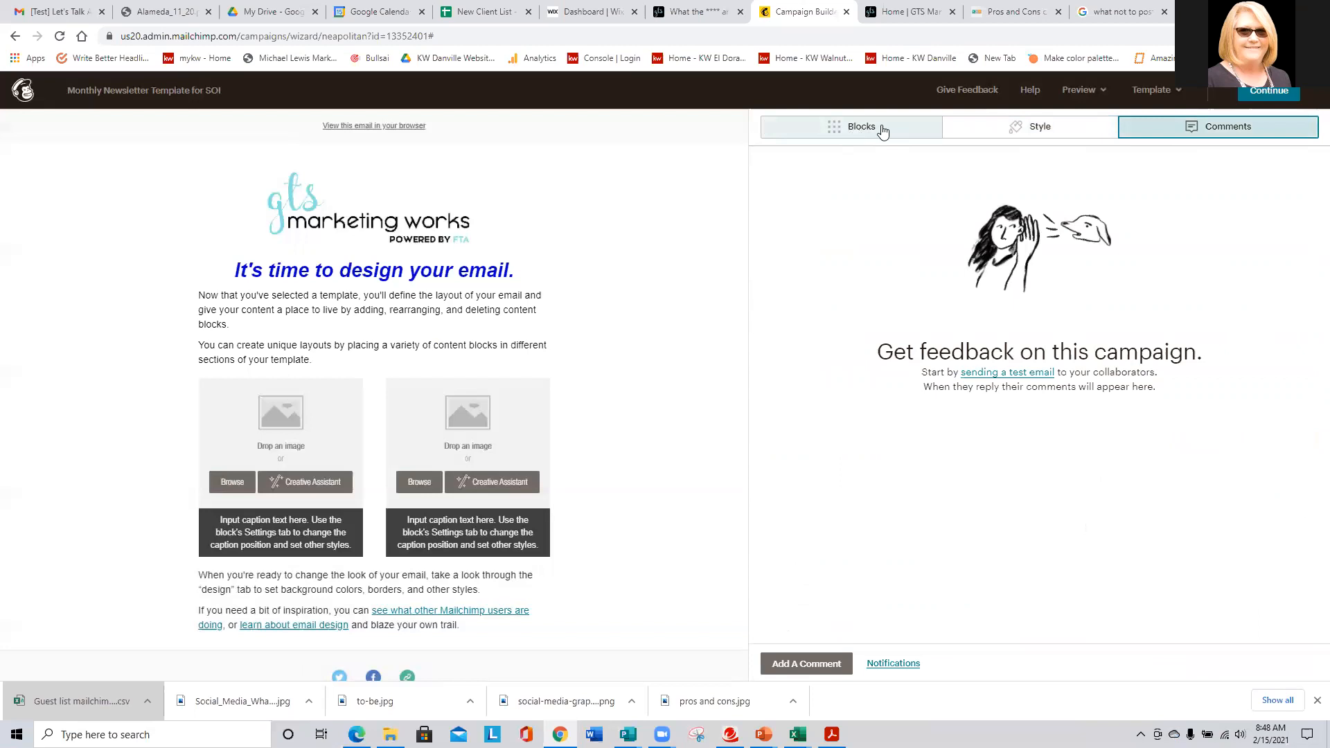
{"action": "left_click", "coordinate": [1042, 131]}
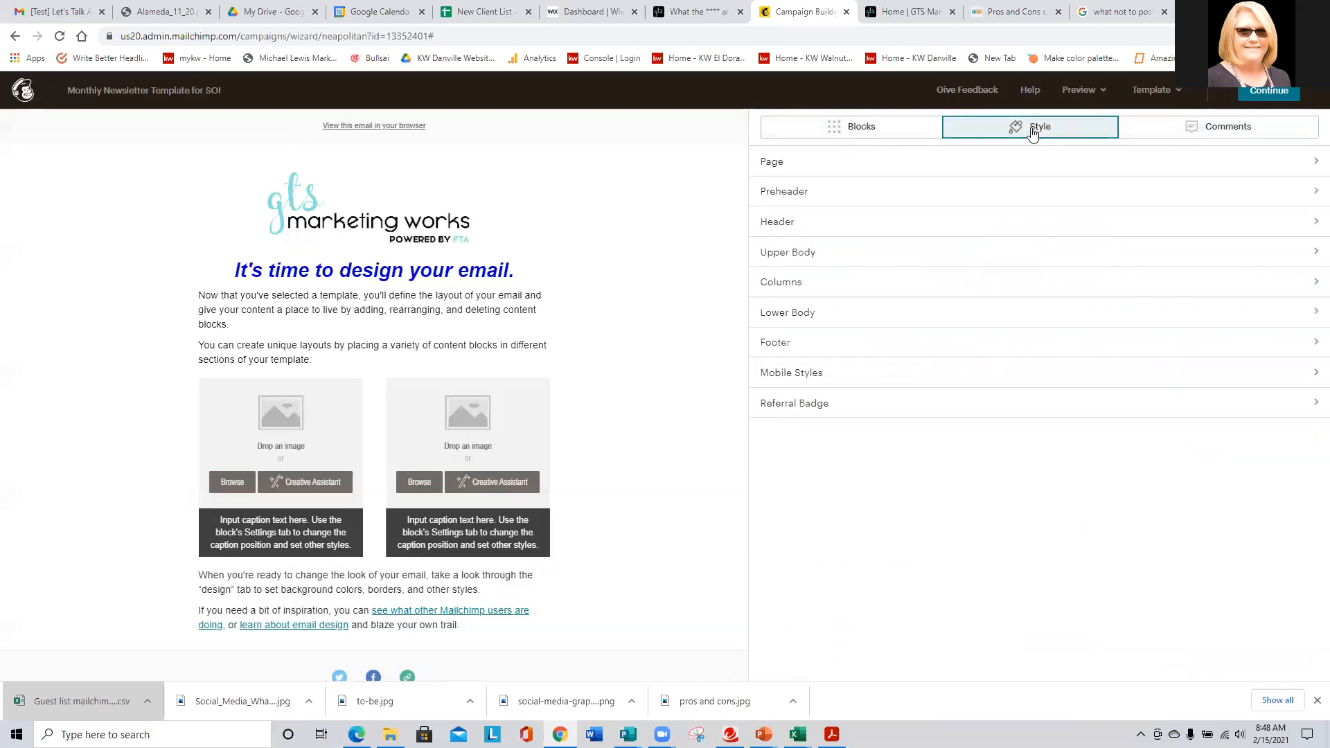
{"action": "left_click", "coordinate": [794, 168]}
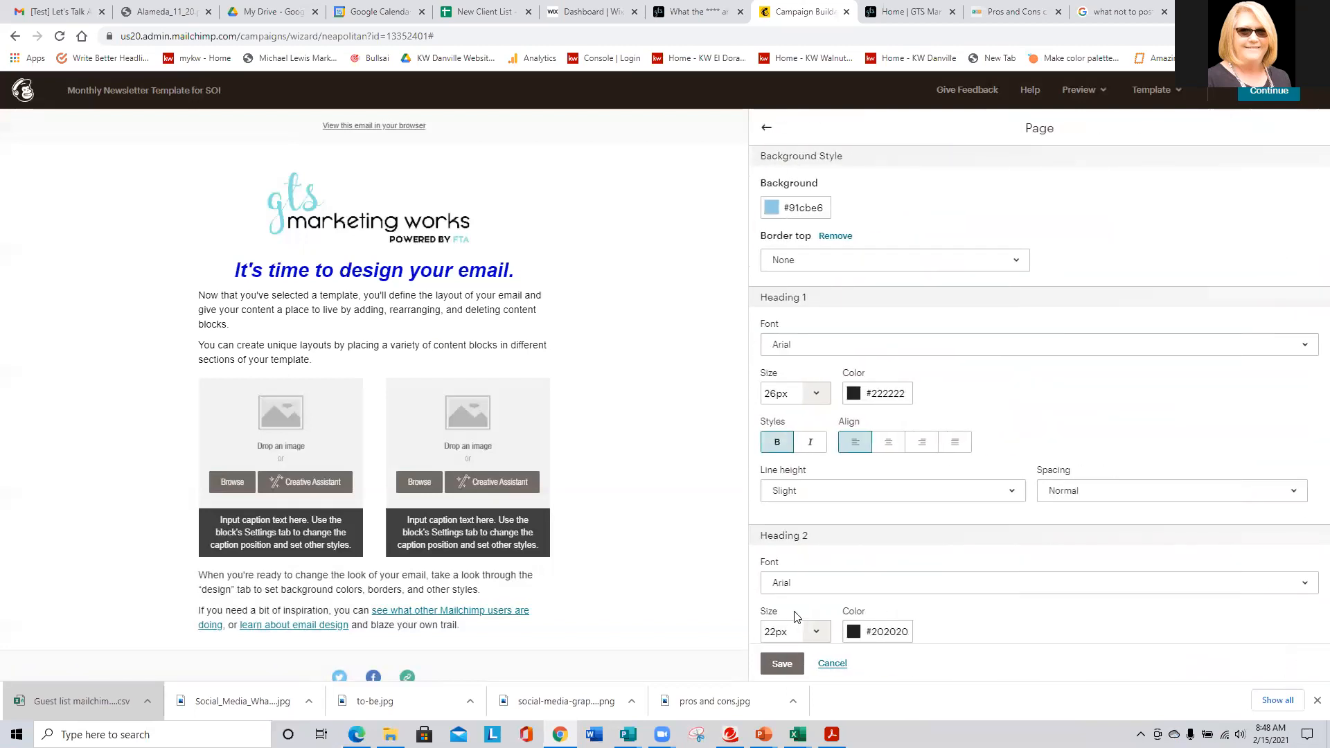
{"action": "left_click", "coordinate": [781, 663]}
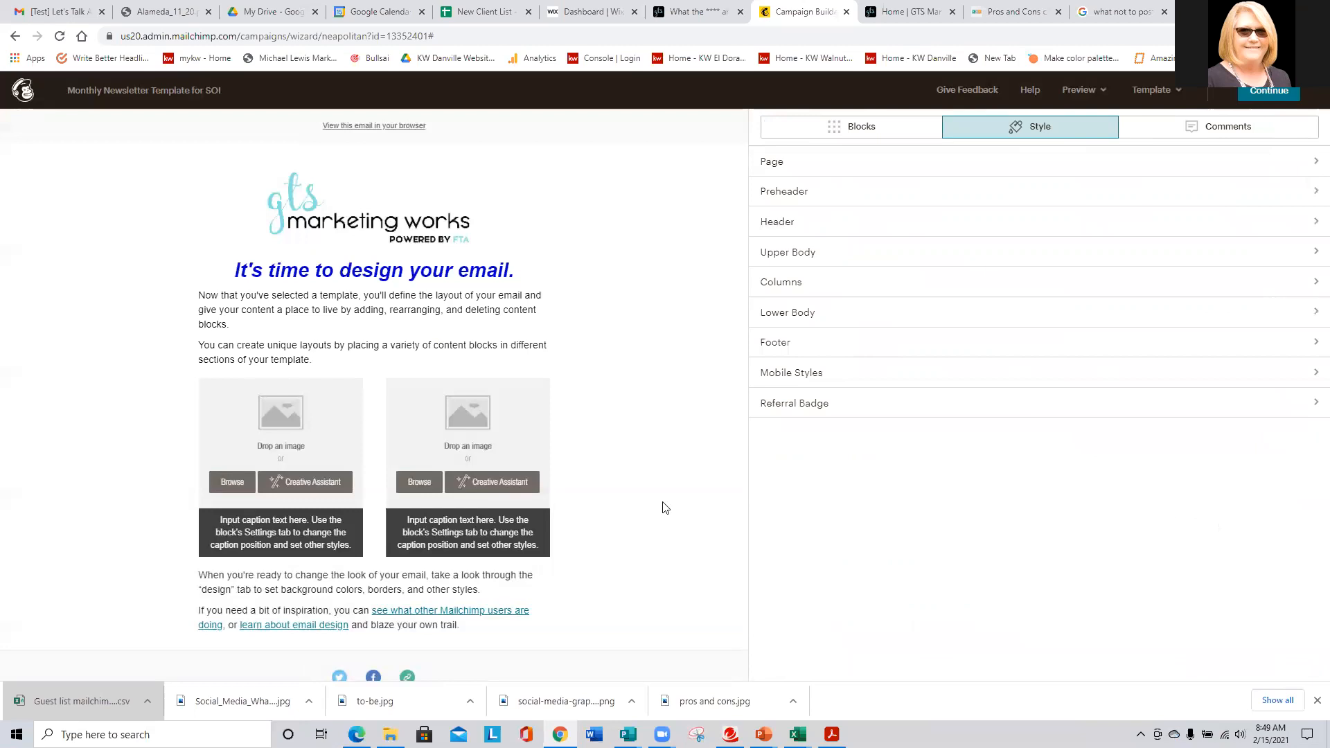
{"action": "scroll", "coordinate": [665, 208], "scroll_direction": "down", "scroll_amount": 3}
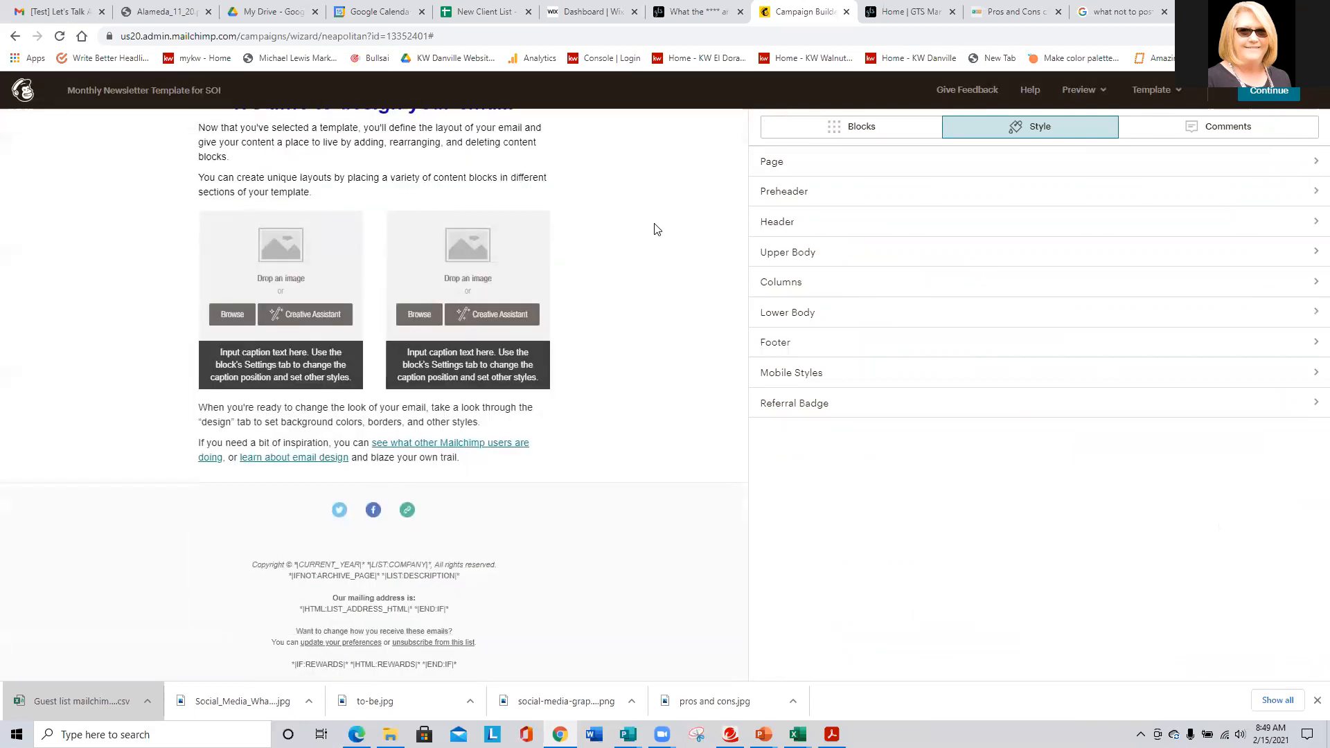
{"action": "scroll", "coordinate": [656, 228], "scroll_direction": "up", "scroll_amount": 3}
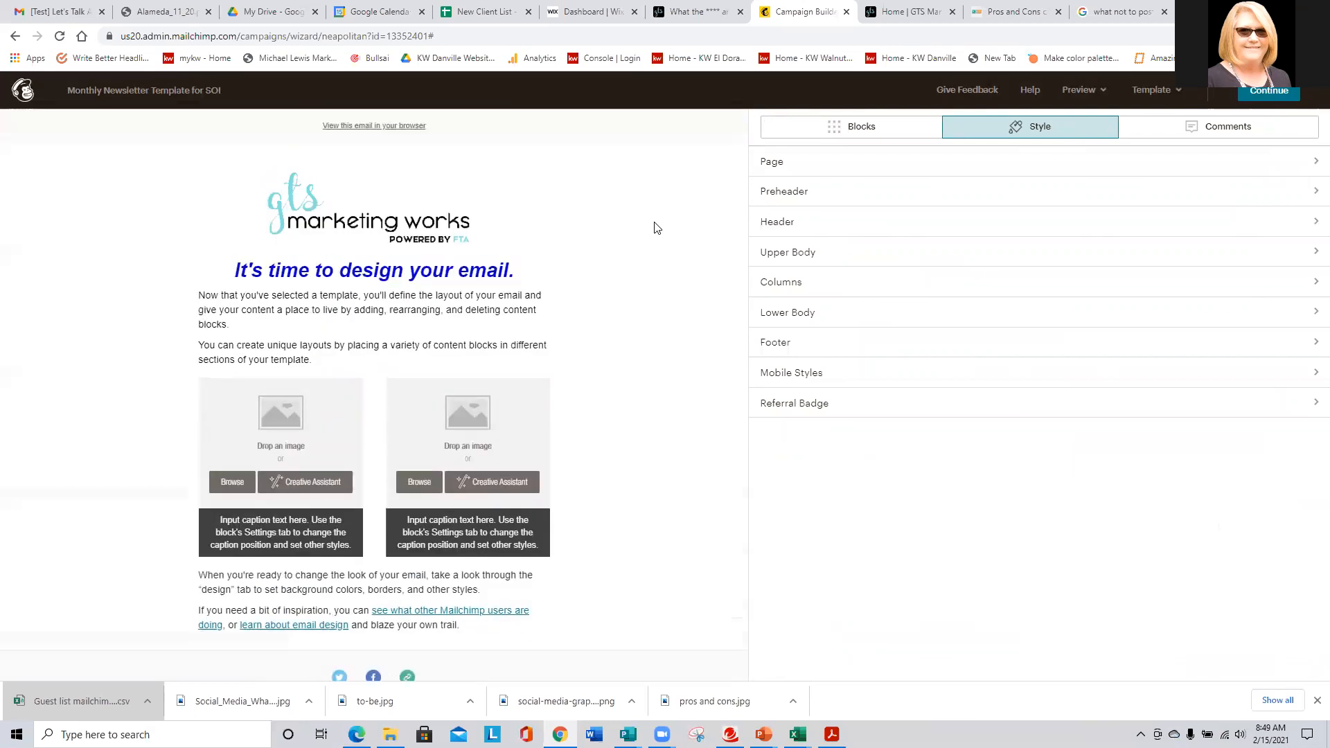
- Set the page's top border to Solid 1px and continue to the campaign overview
{"action": "left_click", "coordinate": [783, 168]}
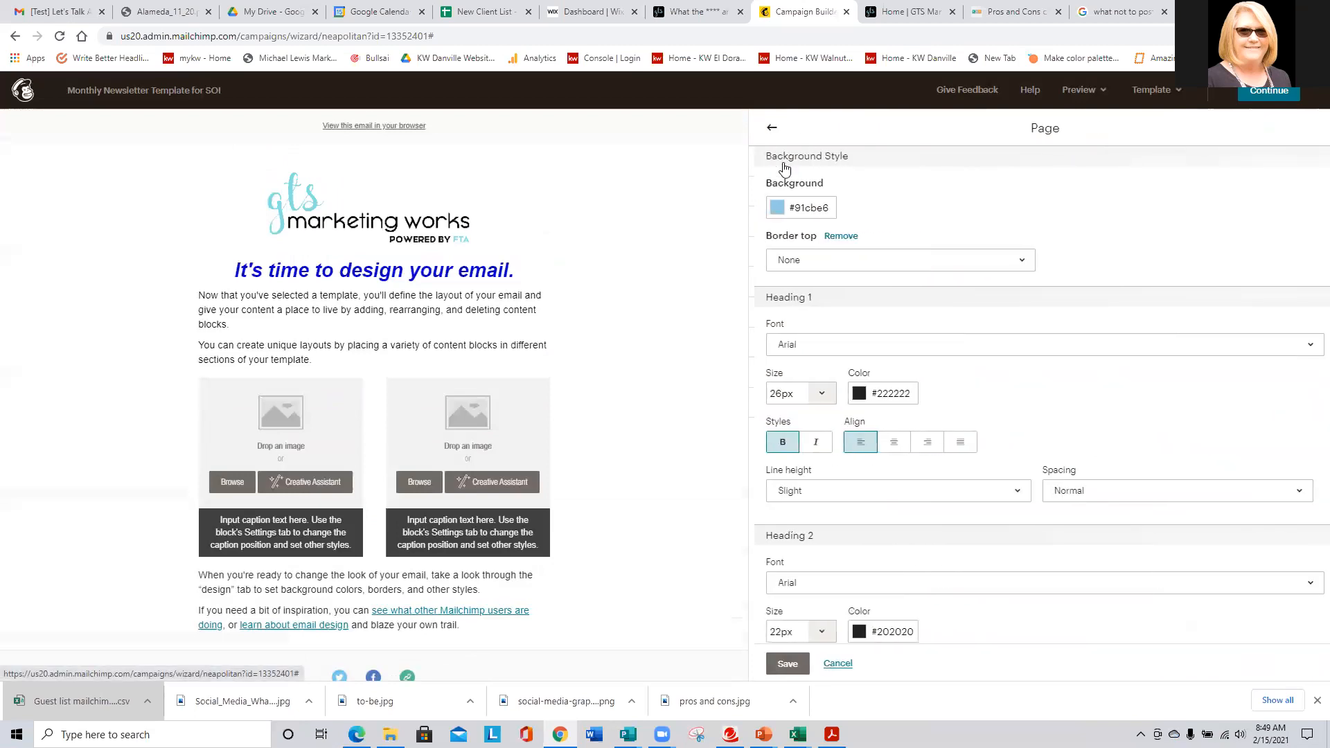
{"action": "left_click", "coordinate": [794, 265]}
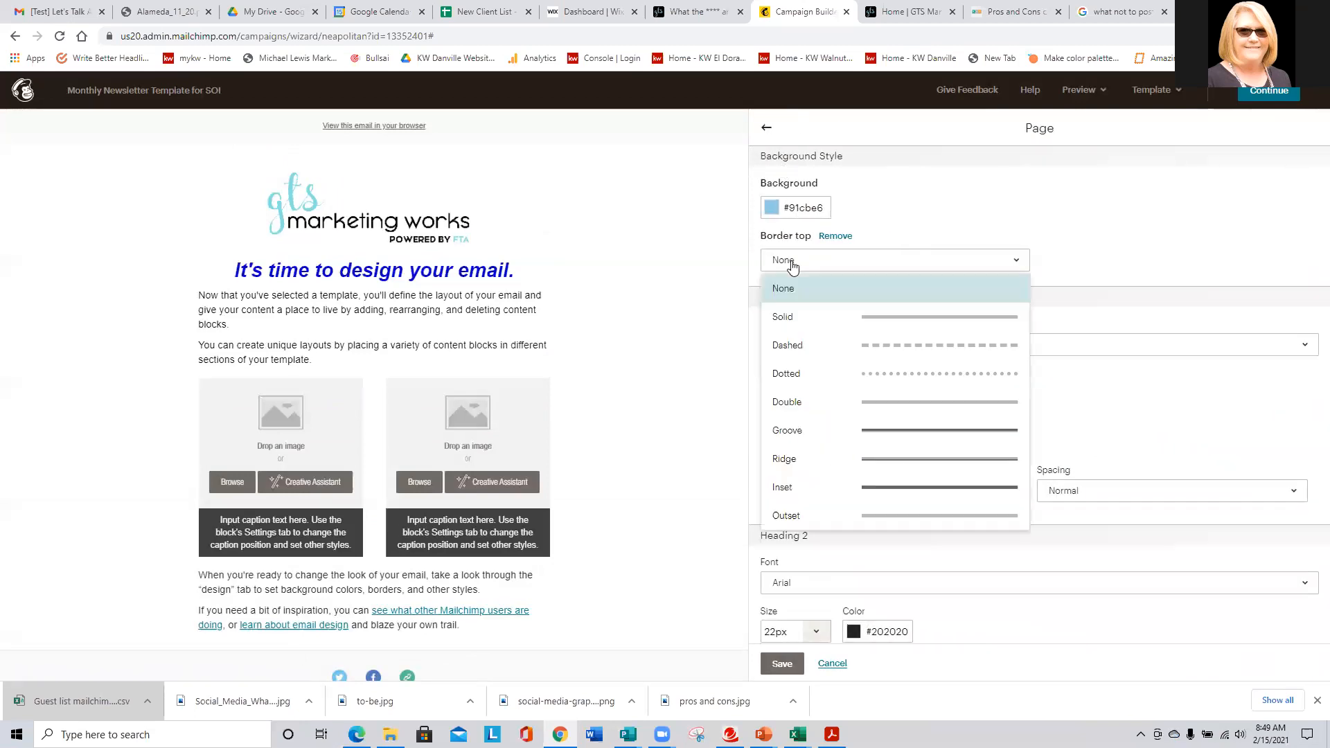
{"action": "left_click", "coordinate": [790, 316]}
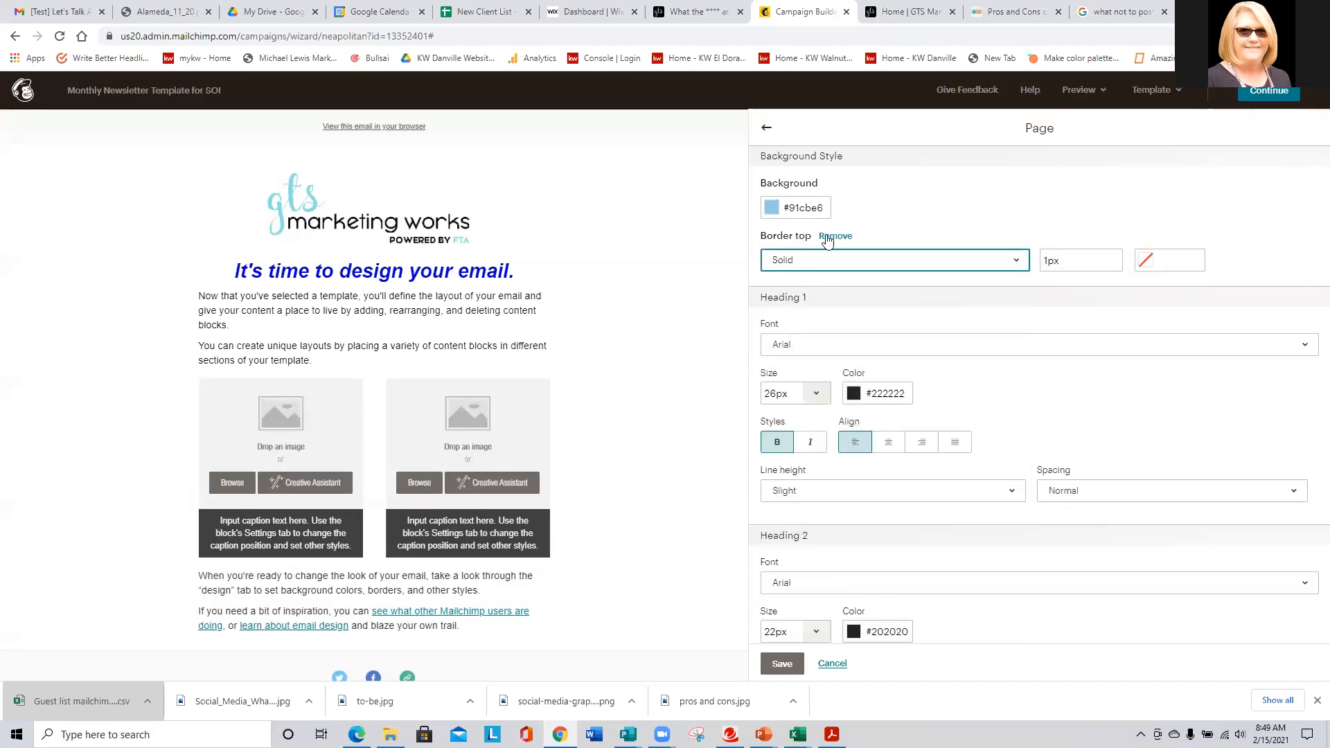
{"action": "left_click", "coordinate": [1262, 94]}
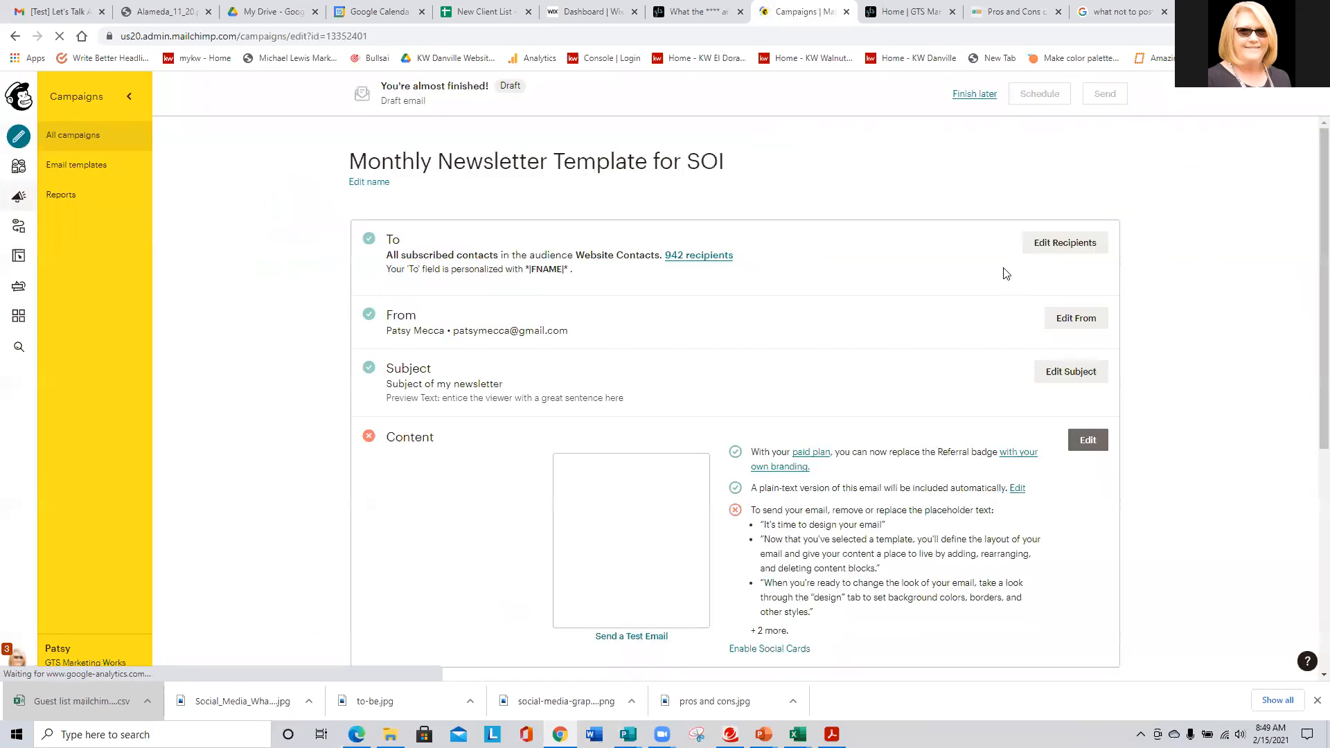
- Edit Content from the checklist, browse the Style and Blocks lists, and save-close the intro text block
{"action": "left_click", "coordinate": [1087, 439]}
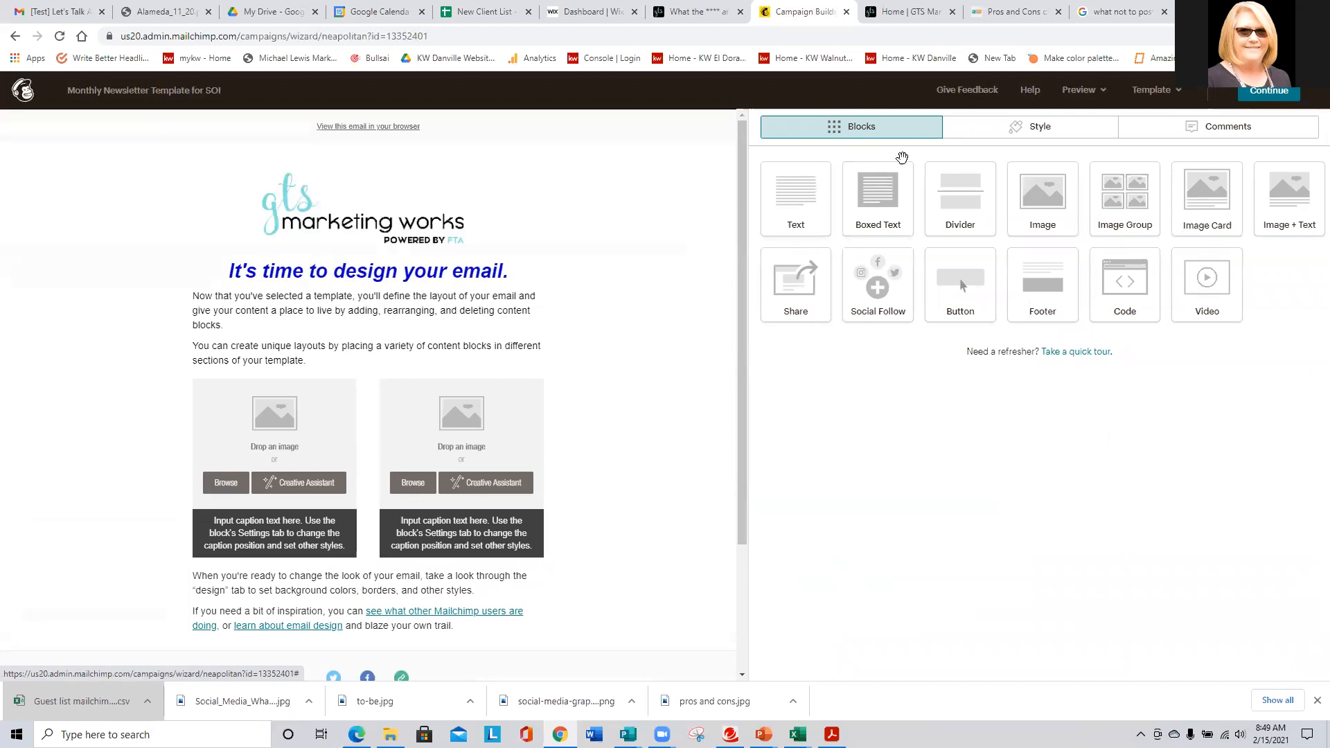
{"action": "left_click", "coordinate": [1030, 127]}
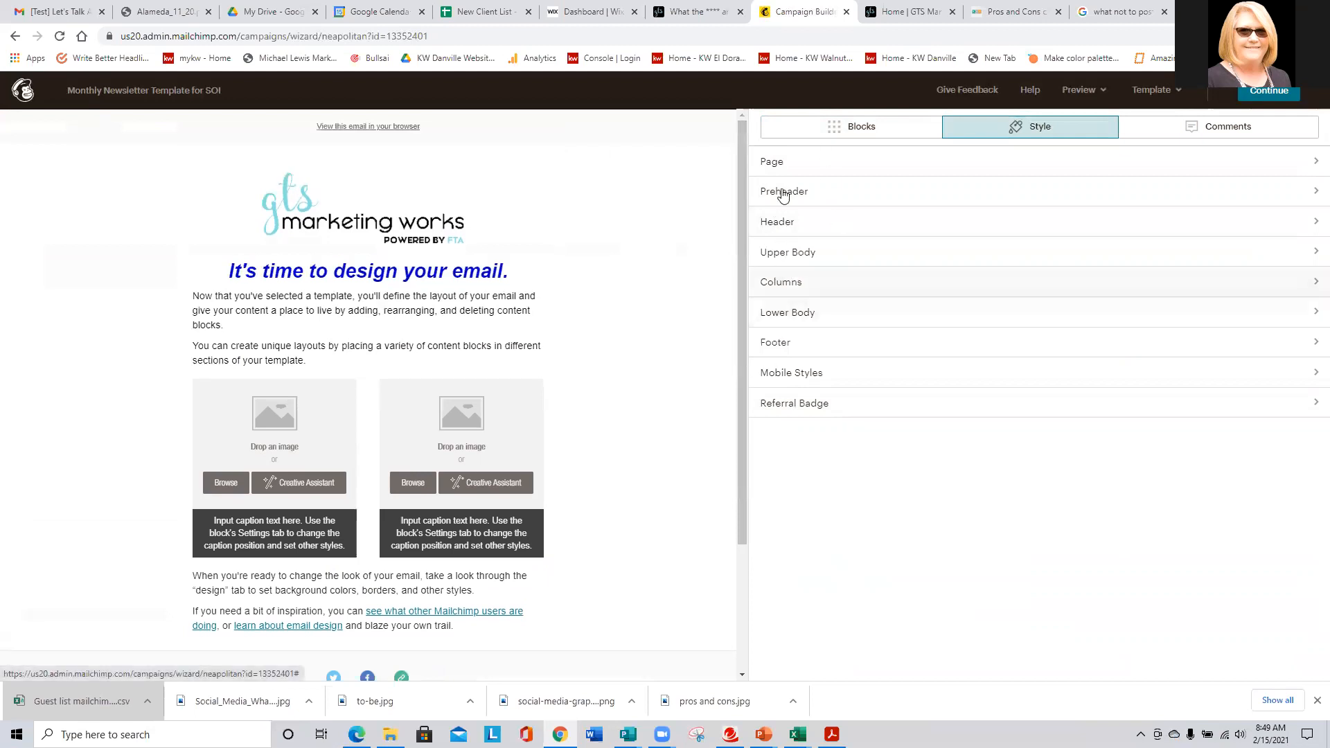
{"action": "left_click", "coordinate": [856, 129]}
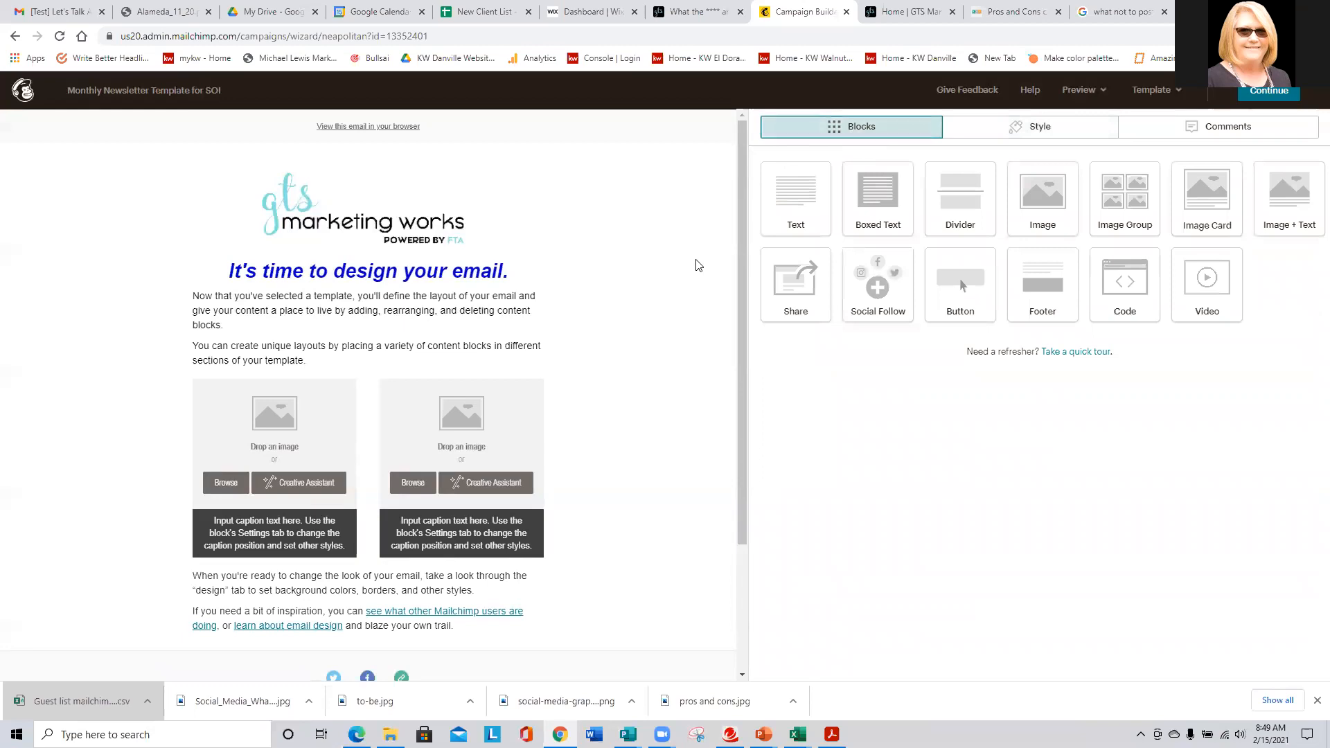
{"action": "left_click", "coordinate": [419, 337]}
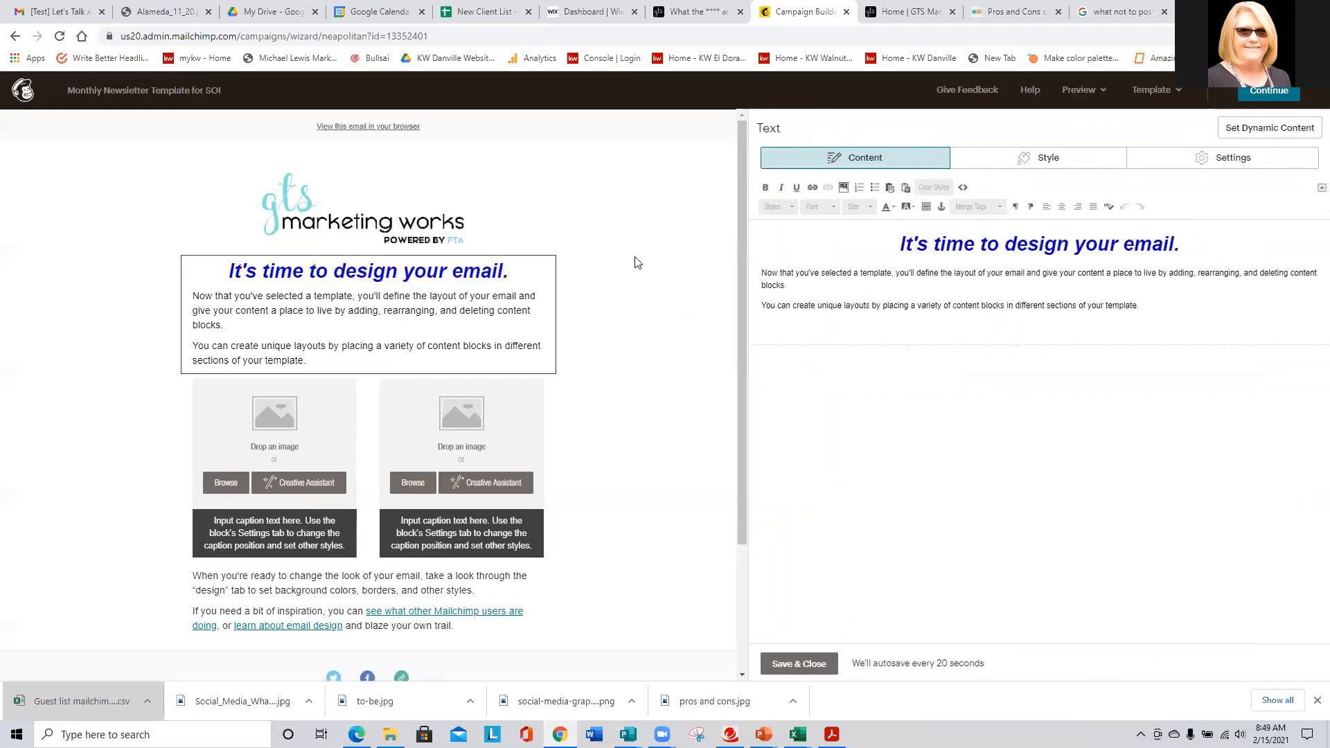
{"action": "left_click", "coordinate": [798, 663]}
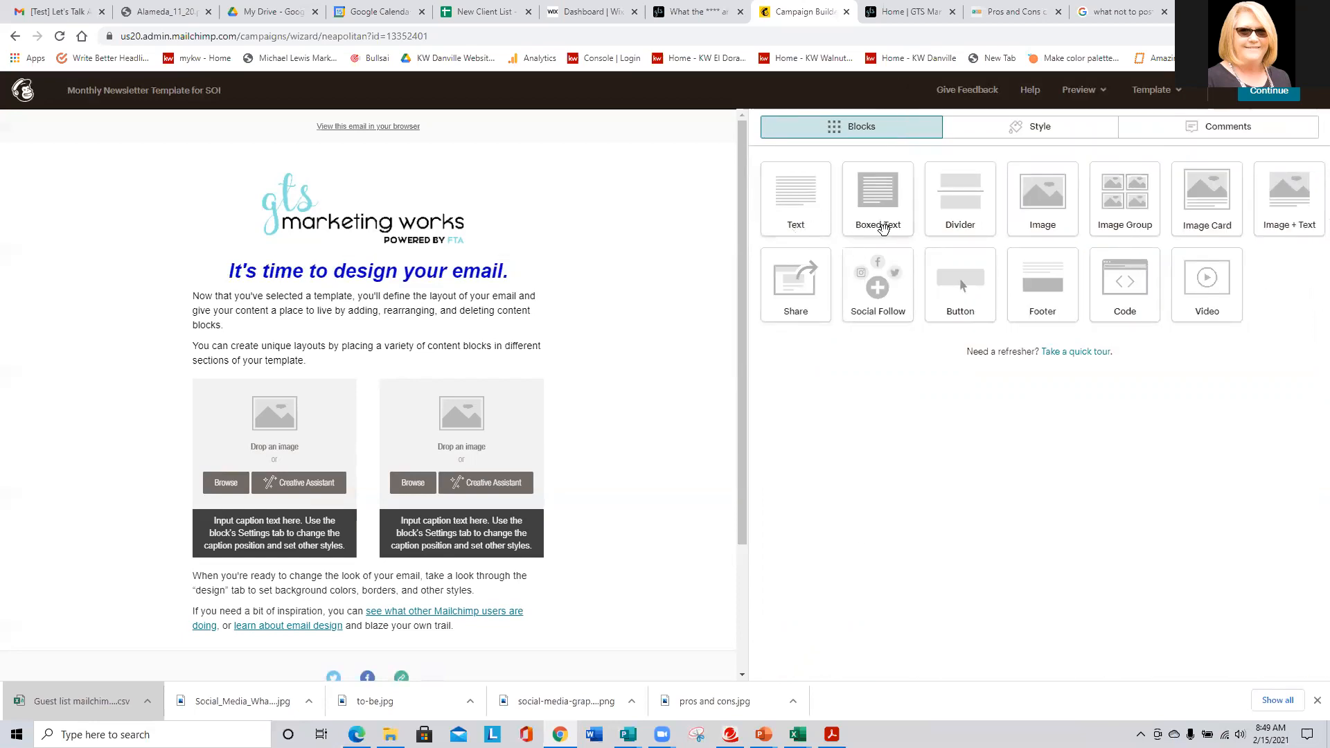
- Add a Boxed Text block below the intro paragraphs reading 'THIS IS A SAMPLE BOX TEXT'
{"action": "left_click_drag", "start_coordinate": [873, 183], "coordinate": [487, 385]}
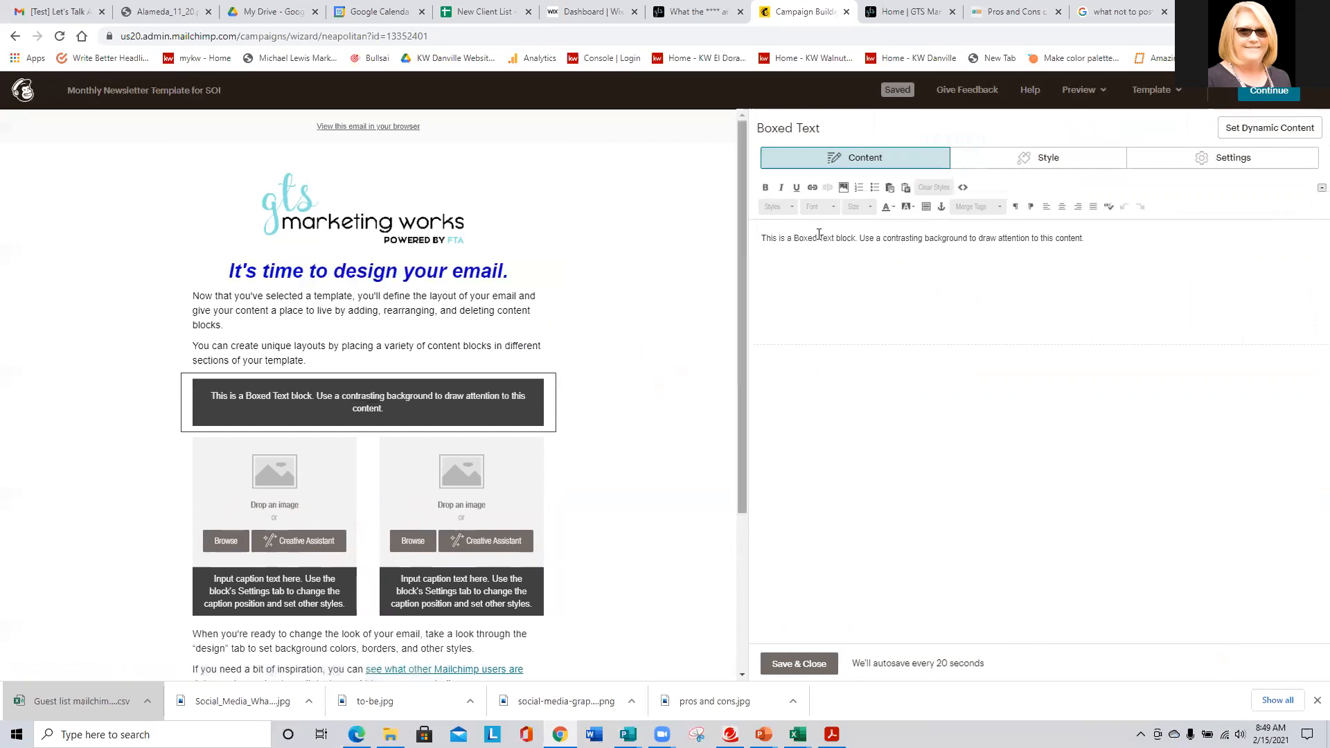
{"action": "left_click_drag", "start_coordinate": [1082, 248], "coordinate": [721, 234]}
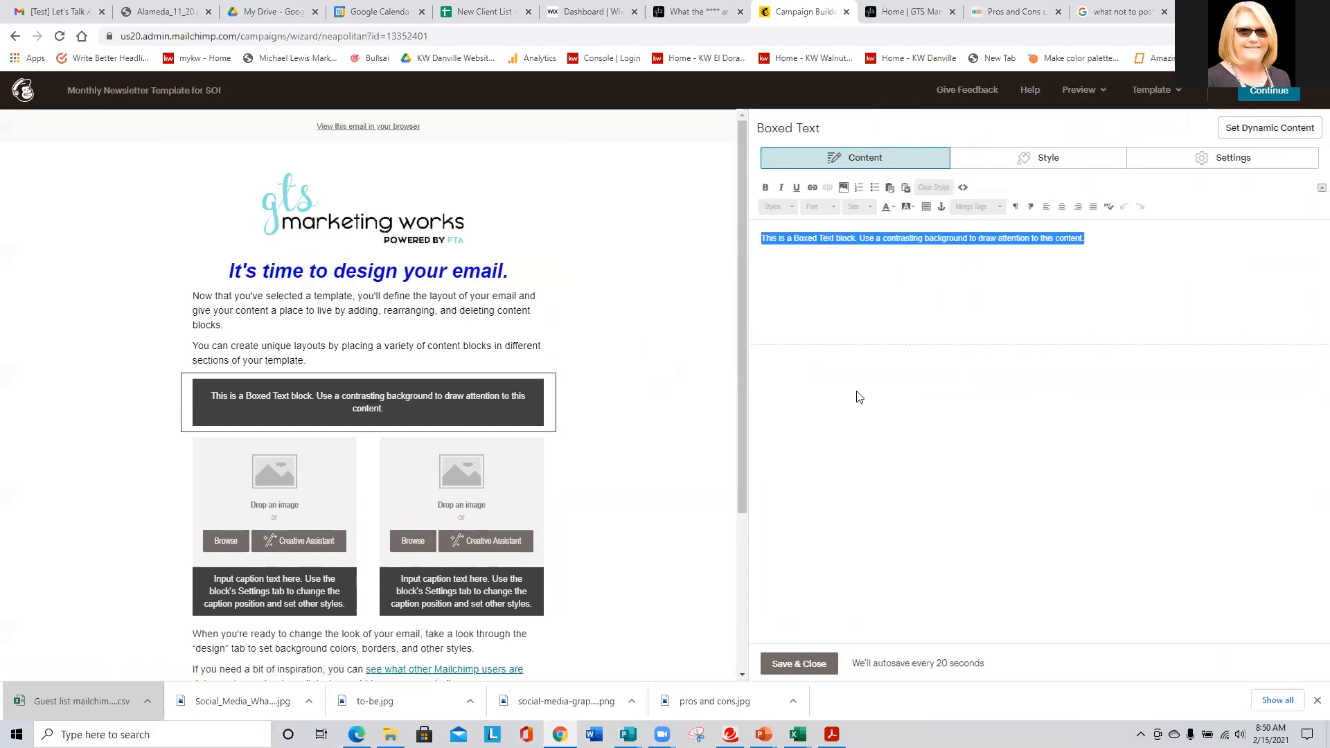
{"action": "type", "text": "T"}
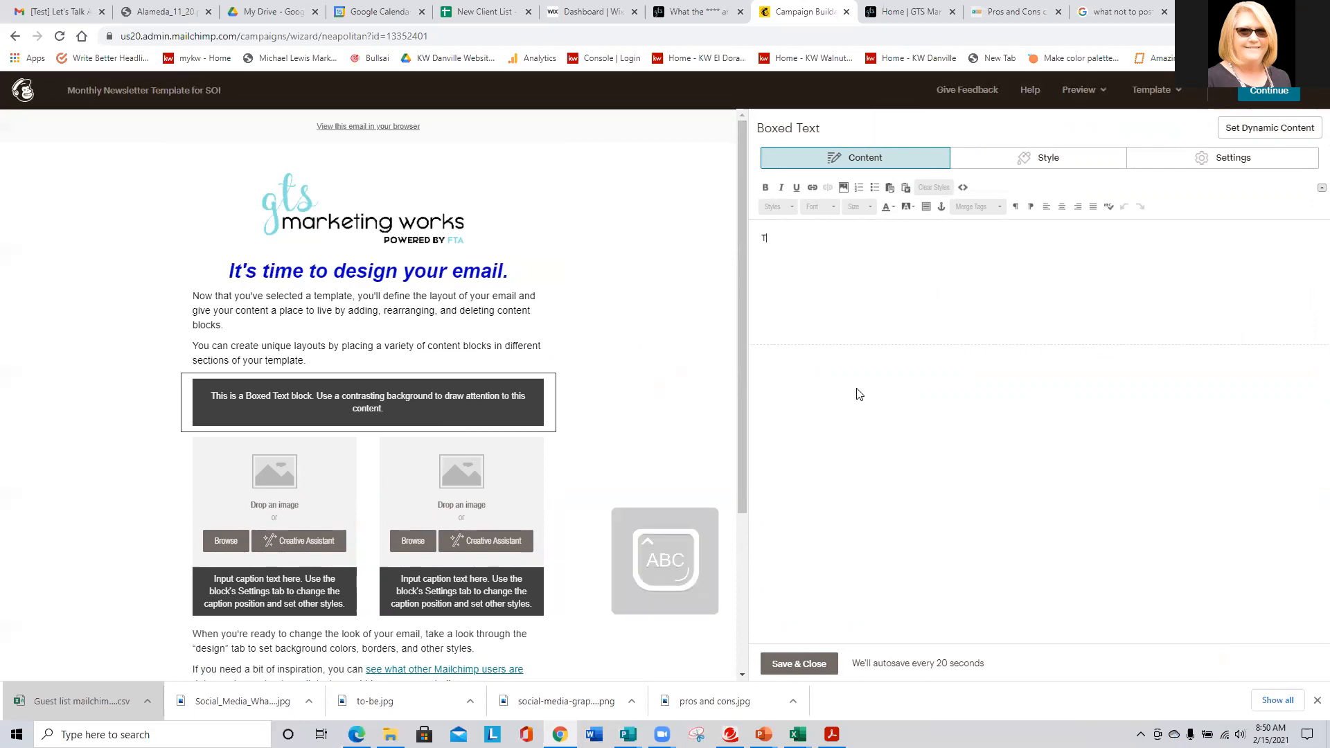
{"action": "type", "text": "HIS IS A SA"}
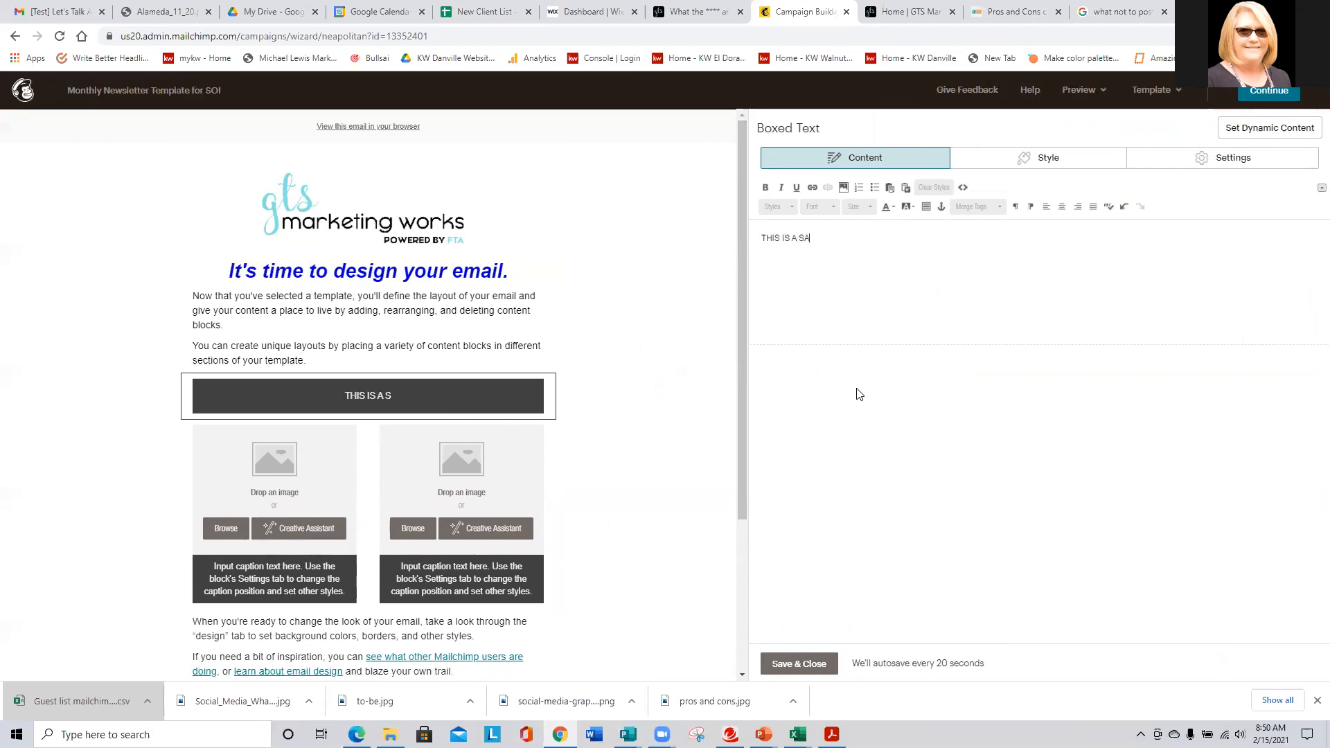
{"action": "type", "text": "MPLE BOX TEXT"}
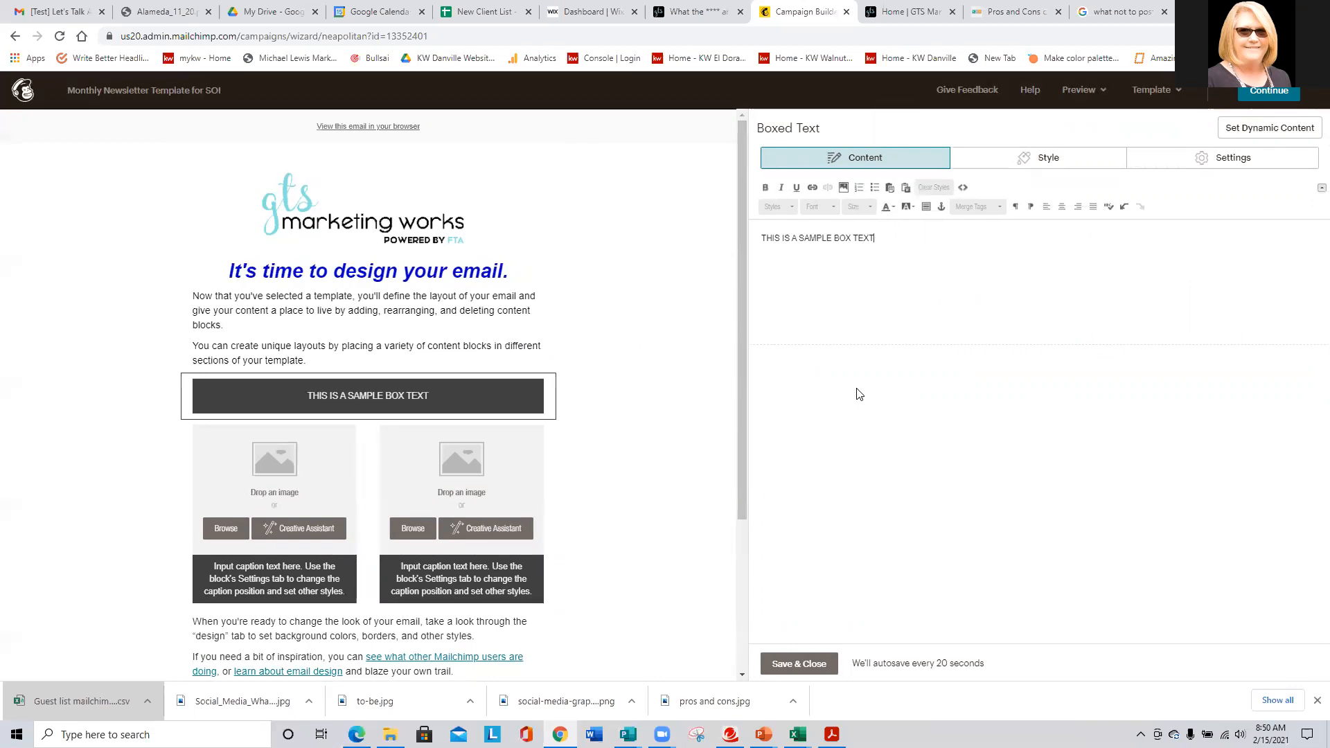
- Give the boxed text a green #5baa53 background
{"action": "left_click", "coordinate": [1073, 159]}
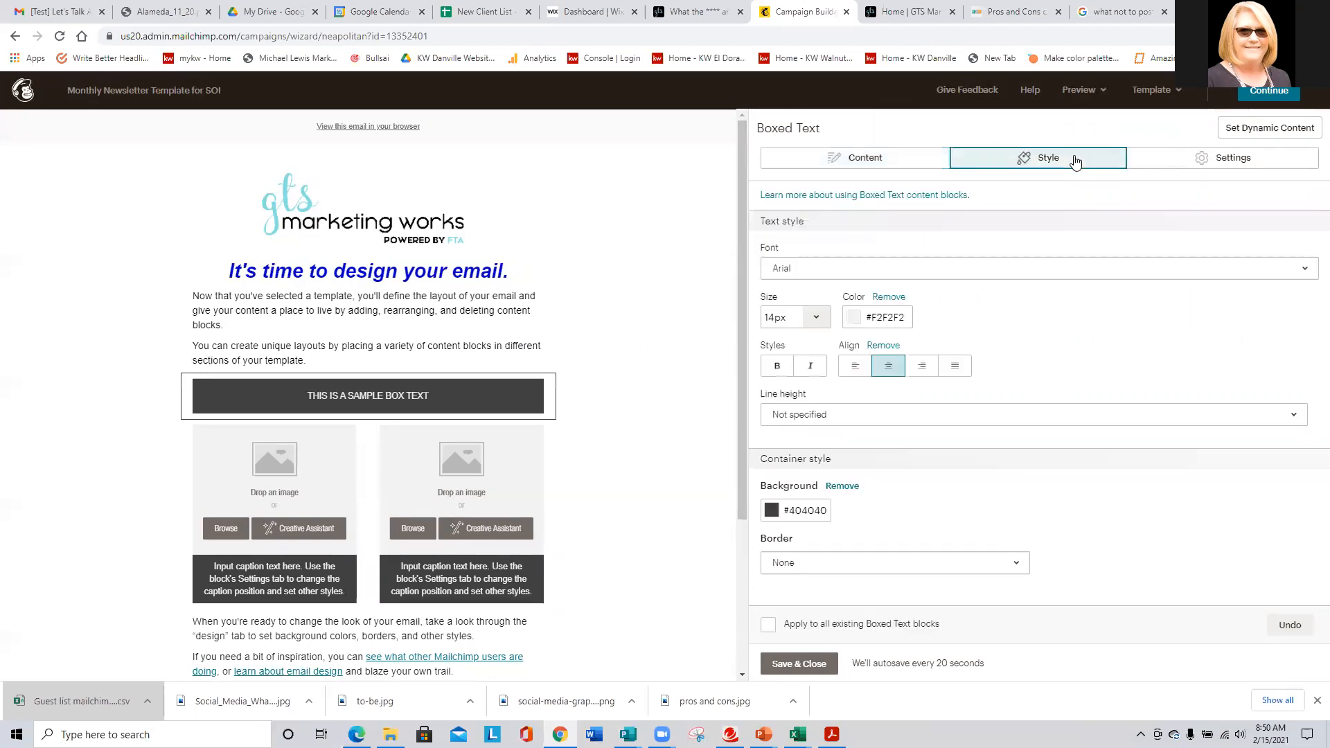
{"action": "left_click", "coordinate": [809, 511]}
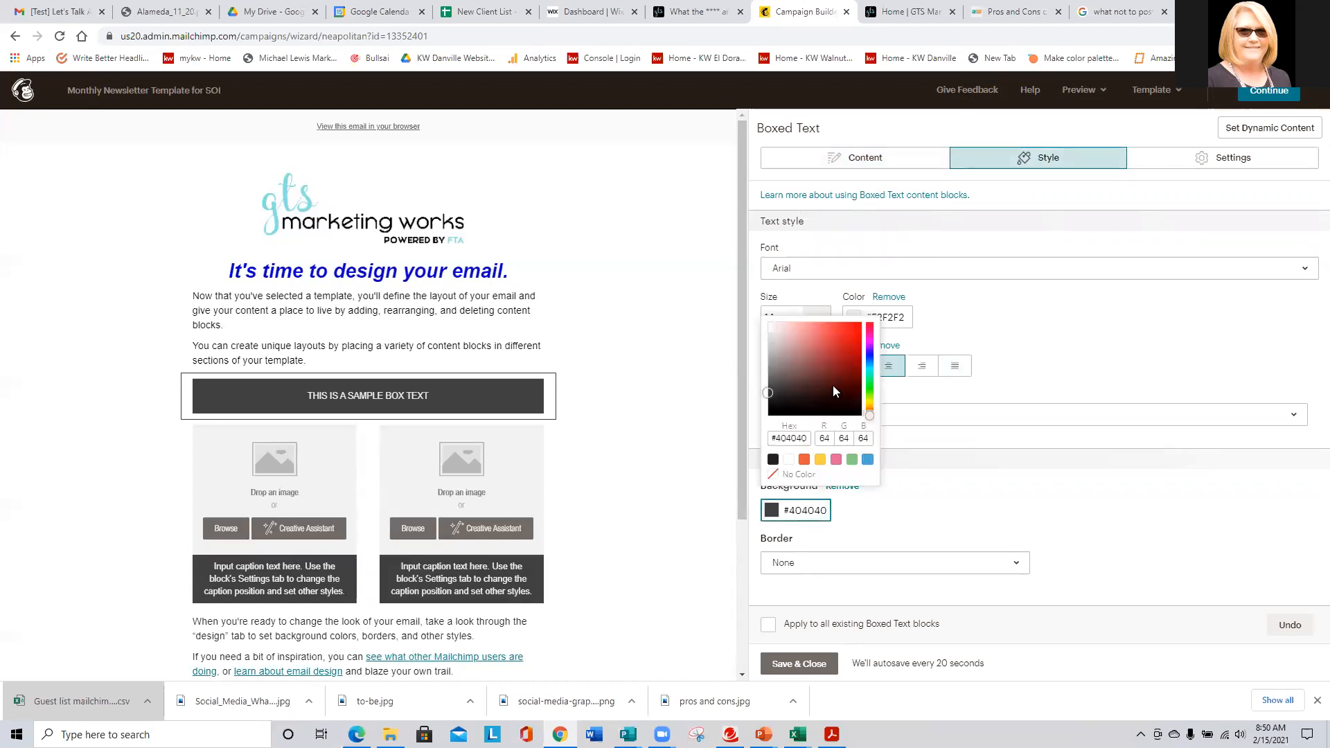
{"action": "left_click", "coordinate": [824, 331]}
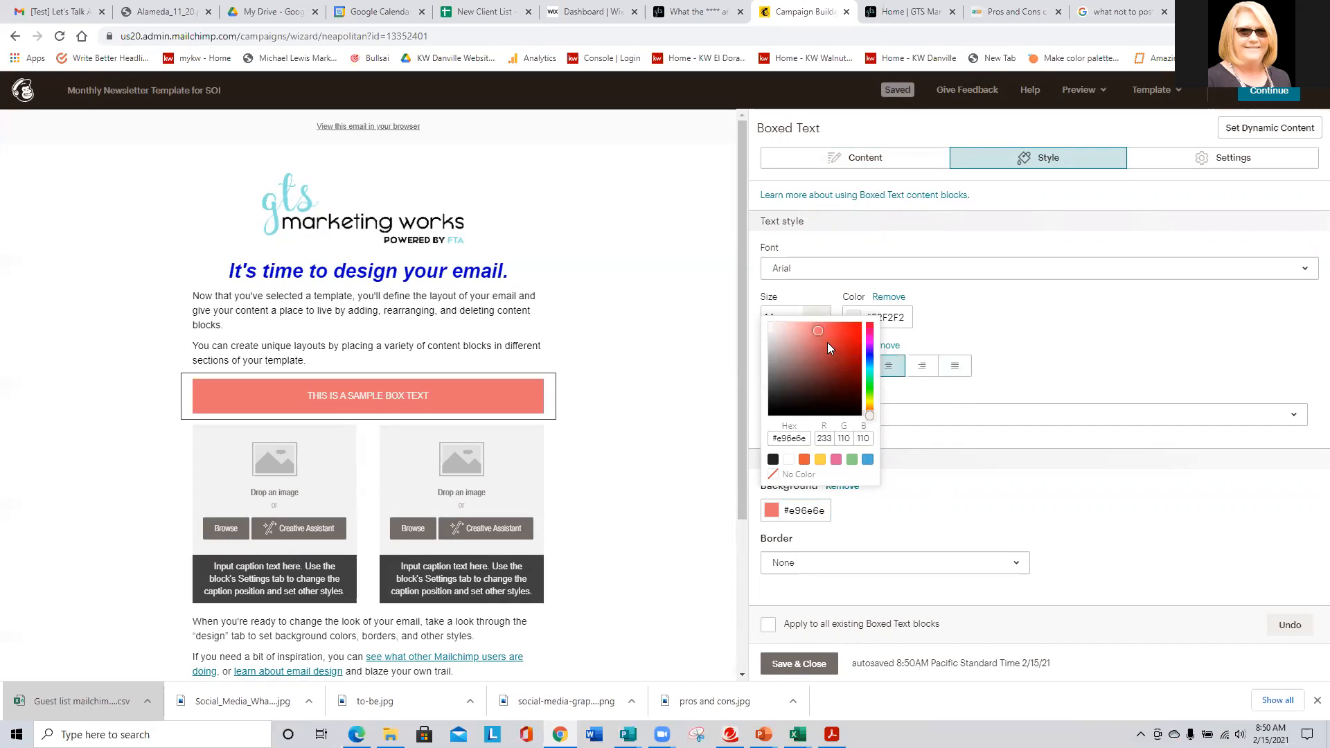
{"action": "left_click", "coordinate": [816, 352]}
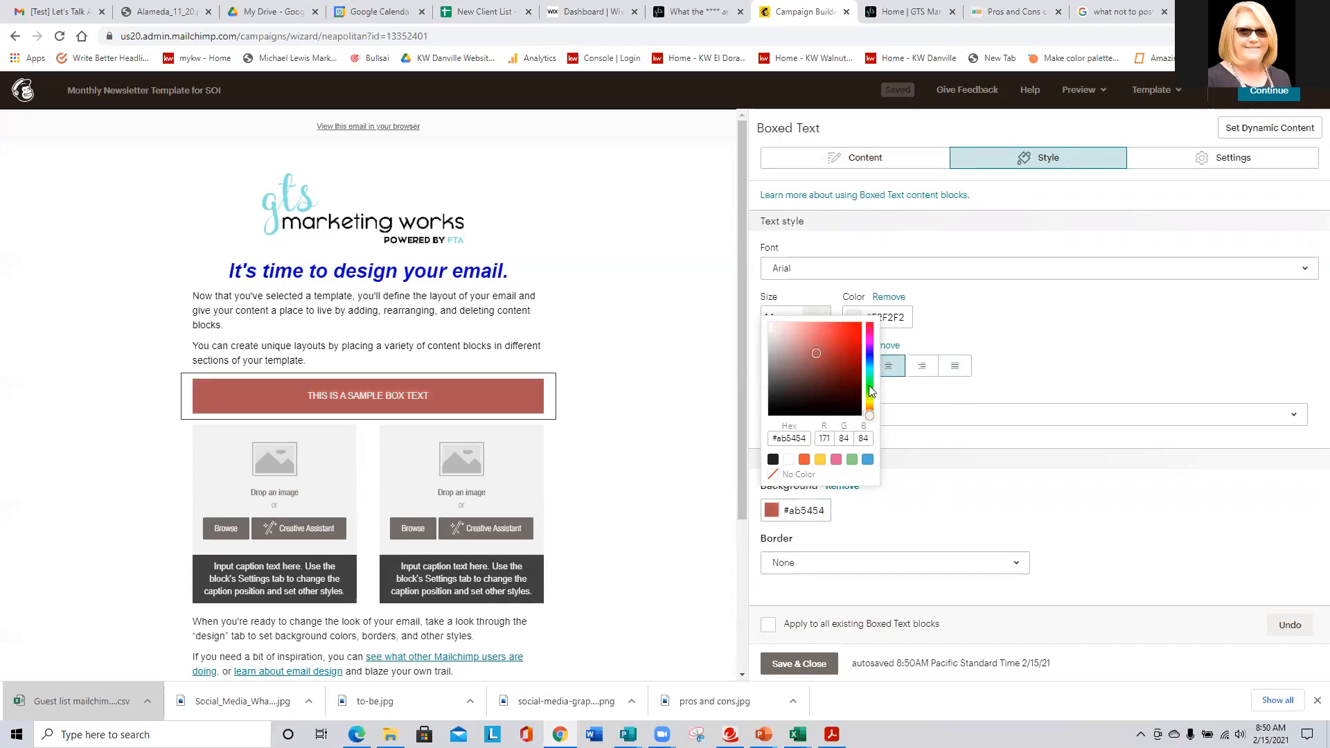
{"action": "left_click", "coordinate": [869, 385]}
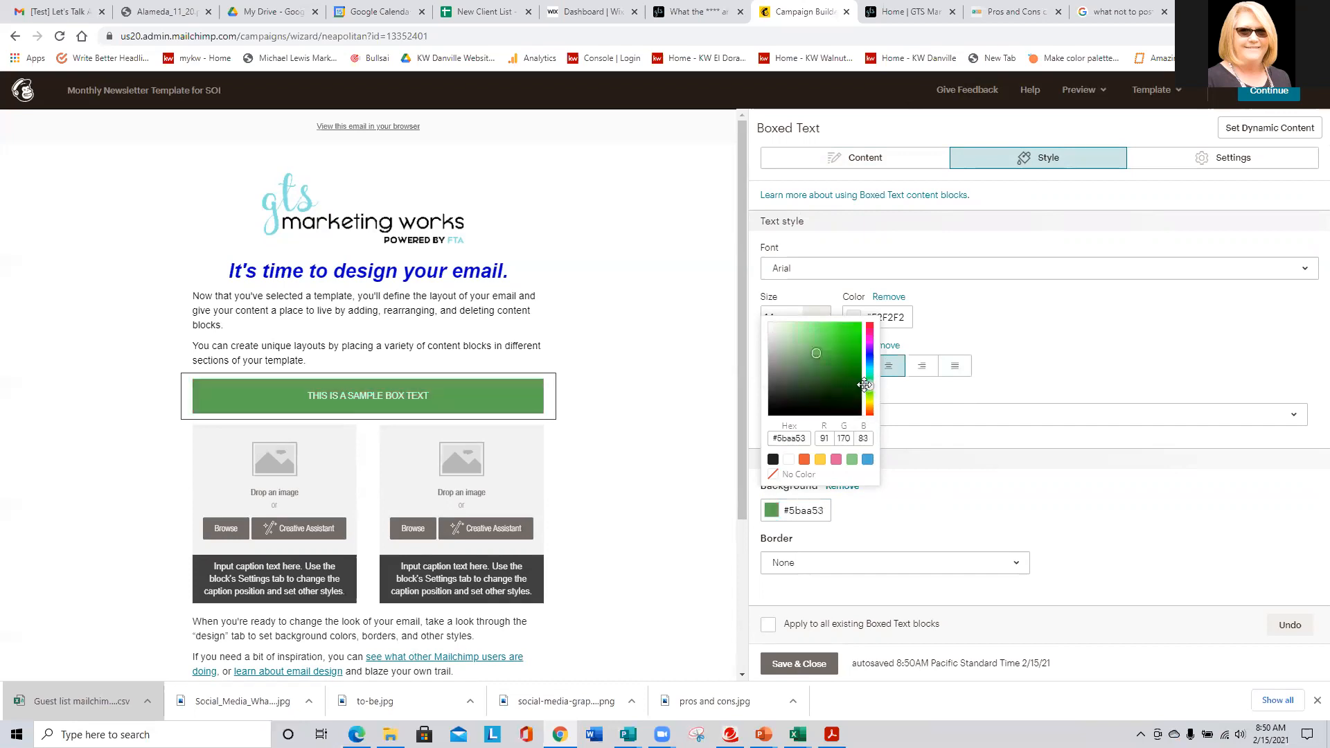
{"action": "left_click", "coordinate": [800, 664]}
- Make all the box text bold at size 24 and save the block
{"action": "left_click", "coordinate": [438, 397]}
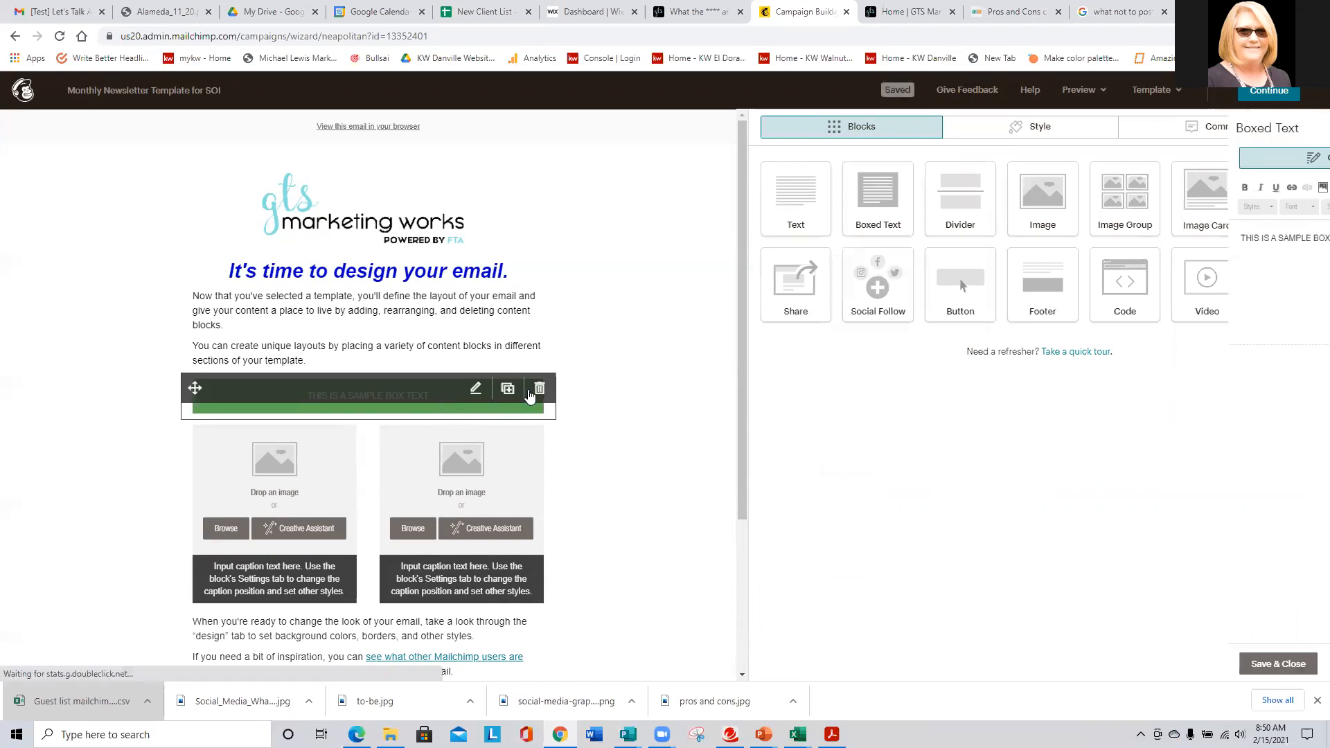
{"action": "key", "text": "ctrl+a"}
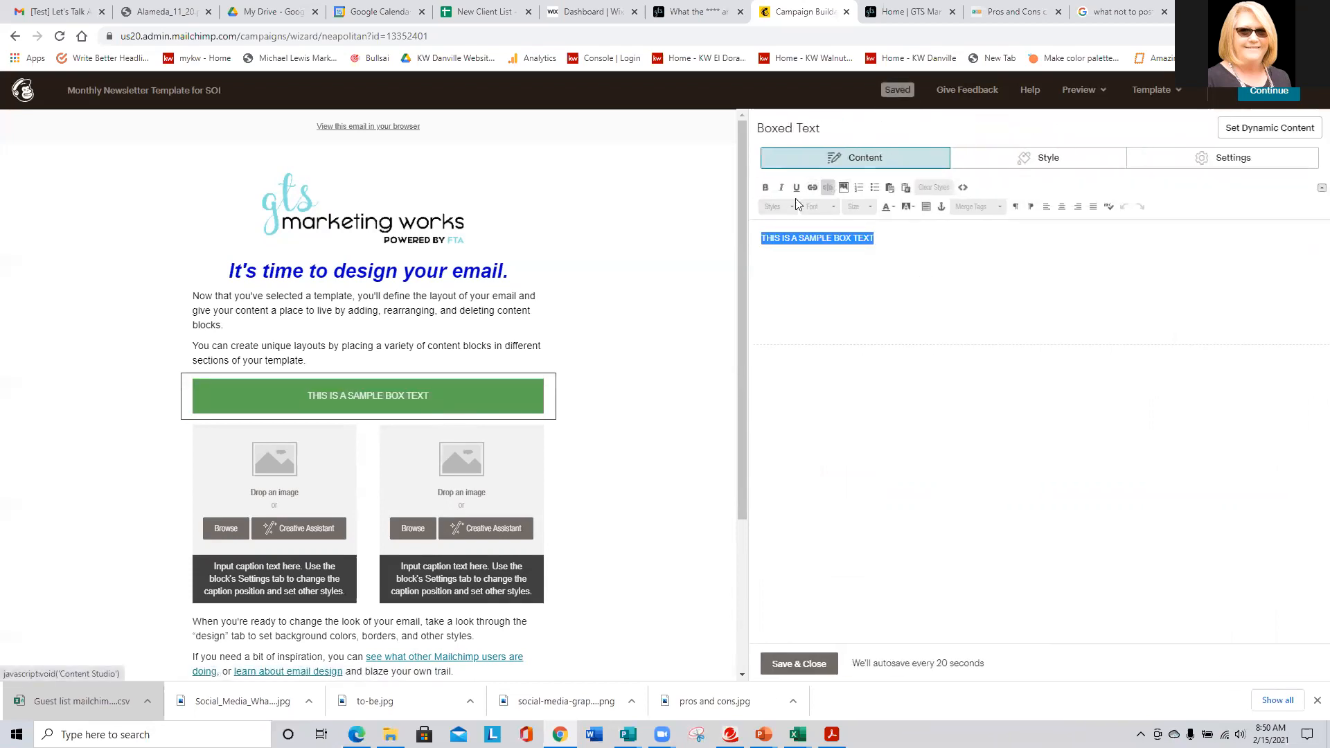
{"action": "left_click", "coordinate": [859, 206]}
{"action": "left_click", "coordinate": [863, 292]}
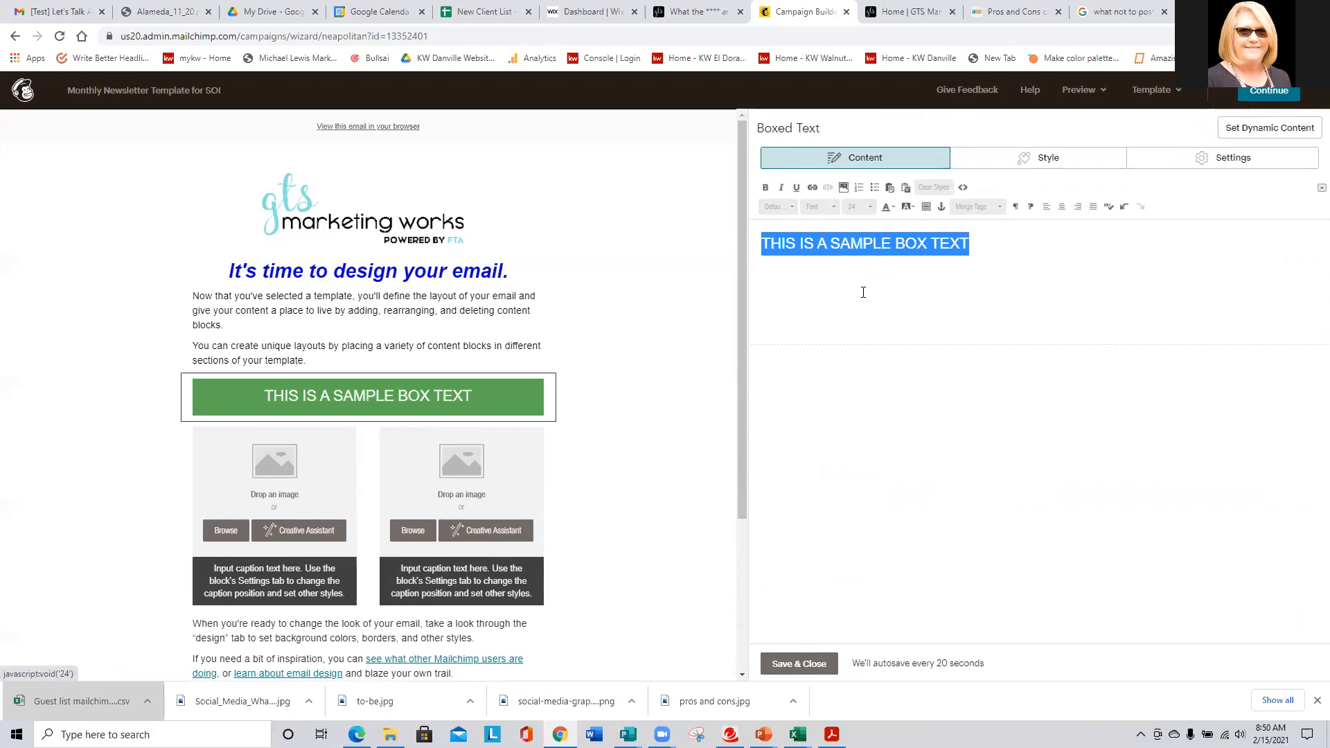
{"action": "left_click", "coordinate": [764, 187]}
{"action": "left_click", "coordinate": [798, 664]}
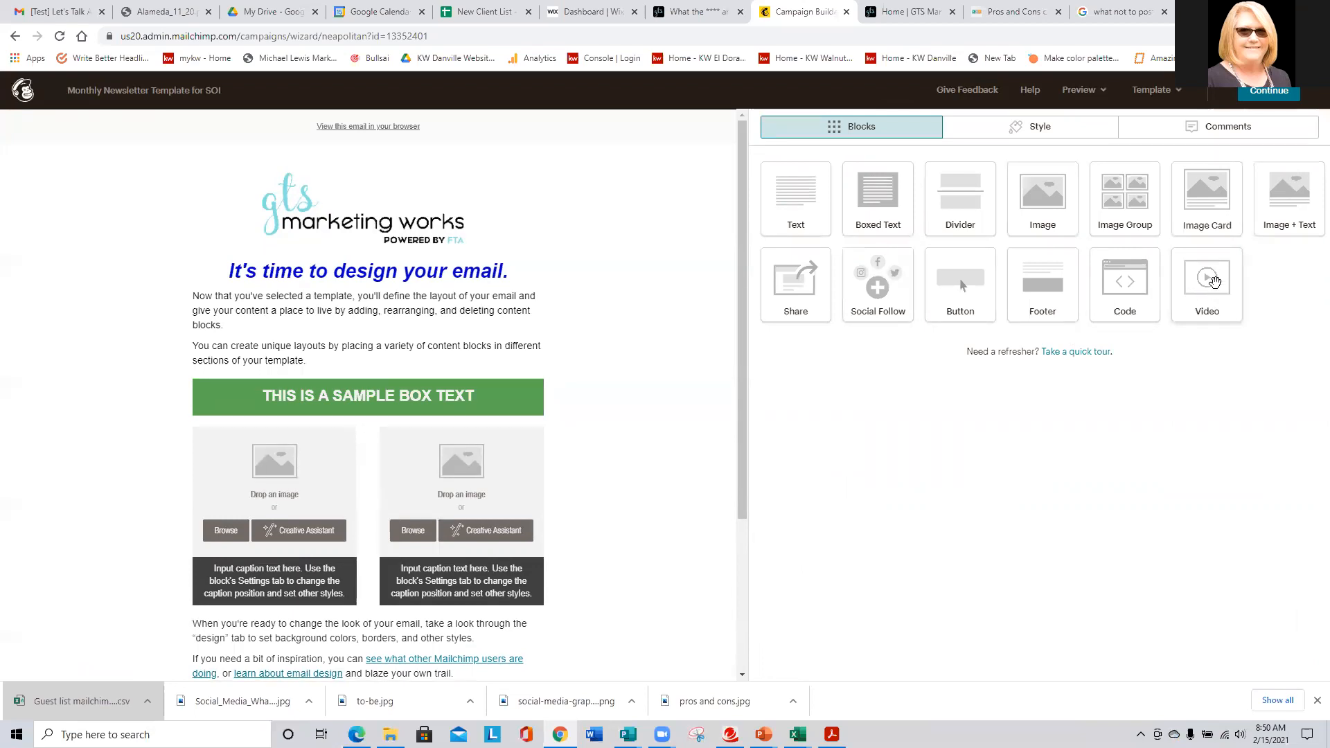
- Add a Video block below the image columns and focus its Video URL field
{"action": "left_click_drag", "start_coordinate": [1214, 281], "coordinate": [439, 642]}
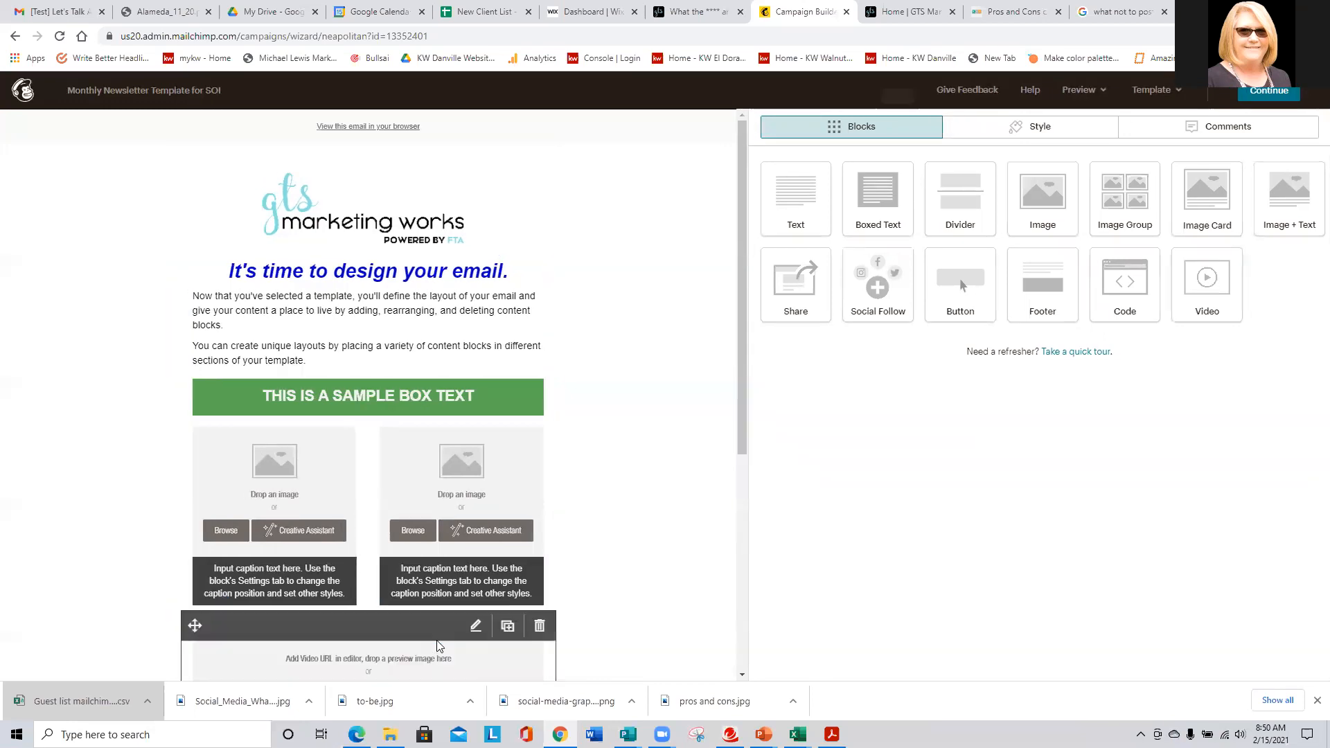
{"action": "scroll", "coordinate": [111, 477], "scroll_direction": "down", "scroll_amount": 3}
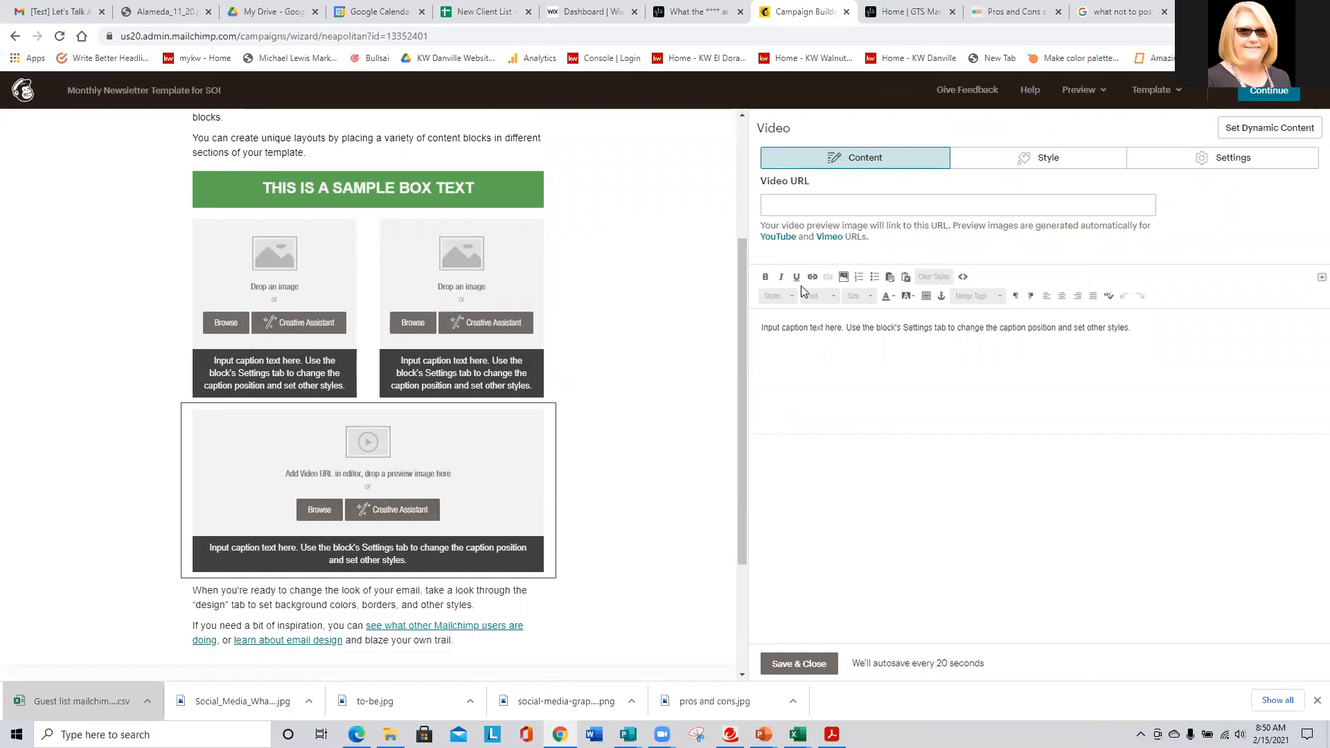
{"action": "left_click", "coordinate": [780, 204]}
- Open YouTube from Gmail's apps grid and switch to the marketing business's account
{"action": "left_click", "coordinate": [59, 11]}
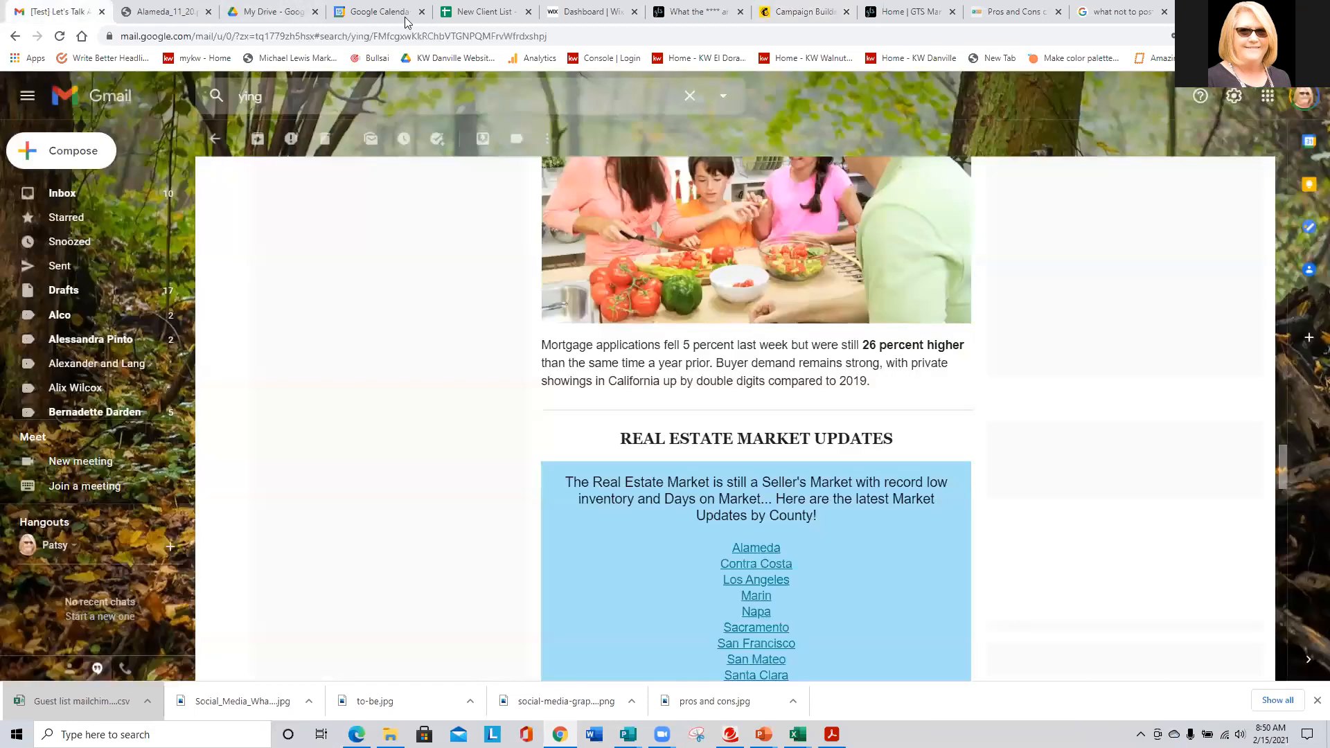
{"action": "left_click", "coordinate": [1268, 95]}
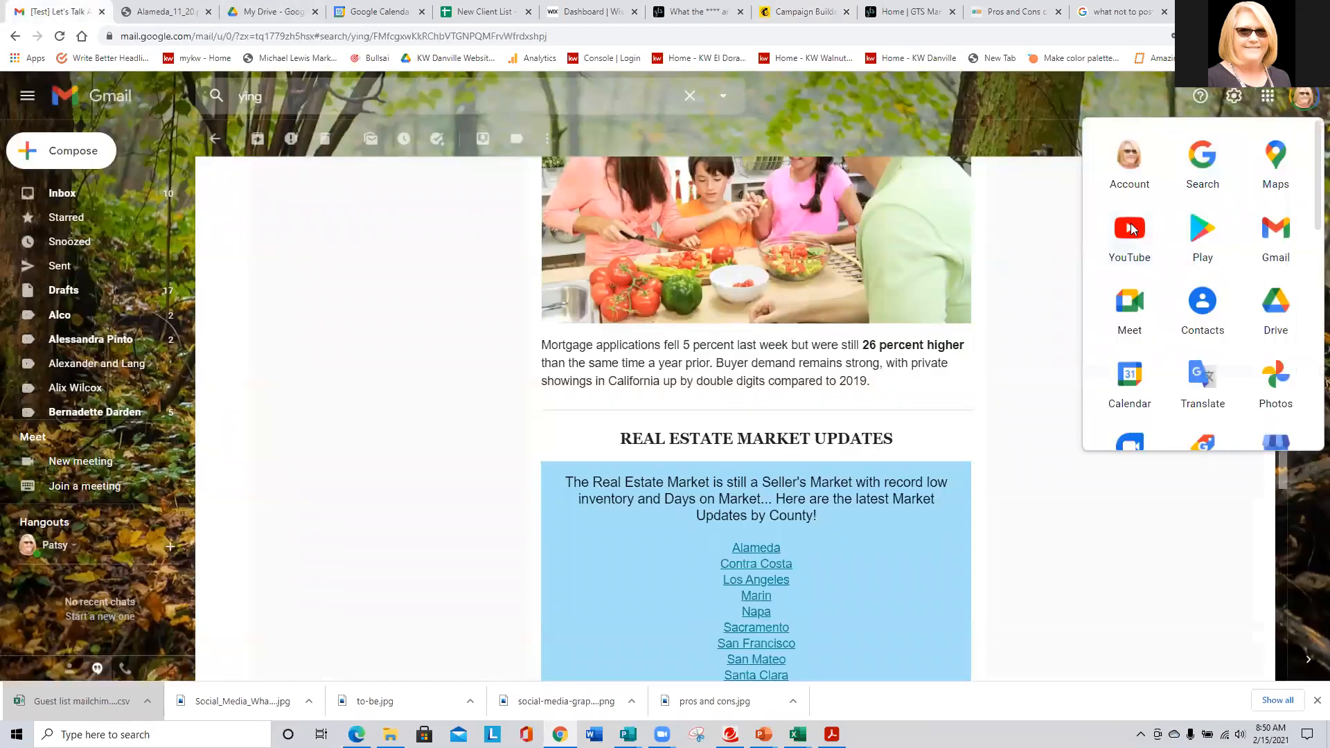
{"action": "left_click", "coordinate": [1133, 227]}
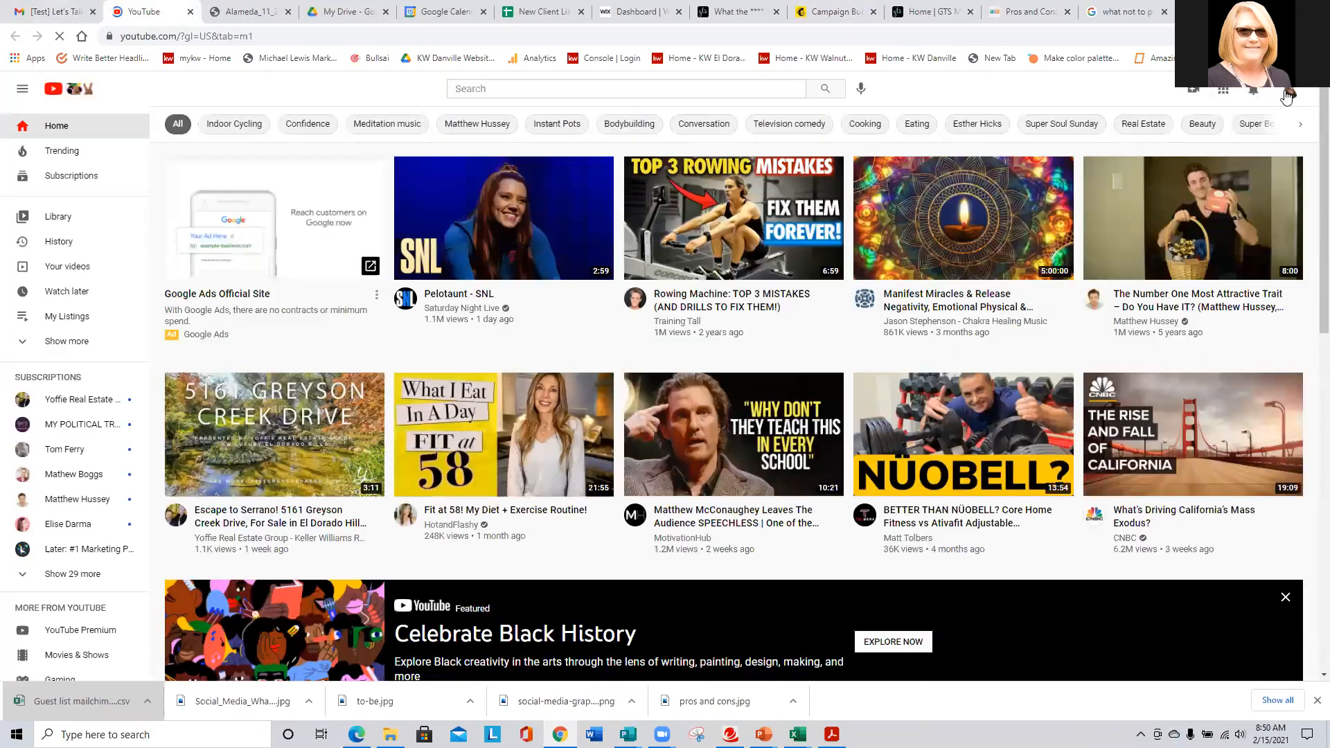
{"action": "left_click", "coordinate": [1289, 96]}
{"action": "left_click", "coordinate": [1167, 255]}
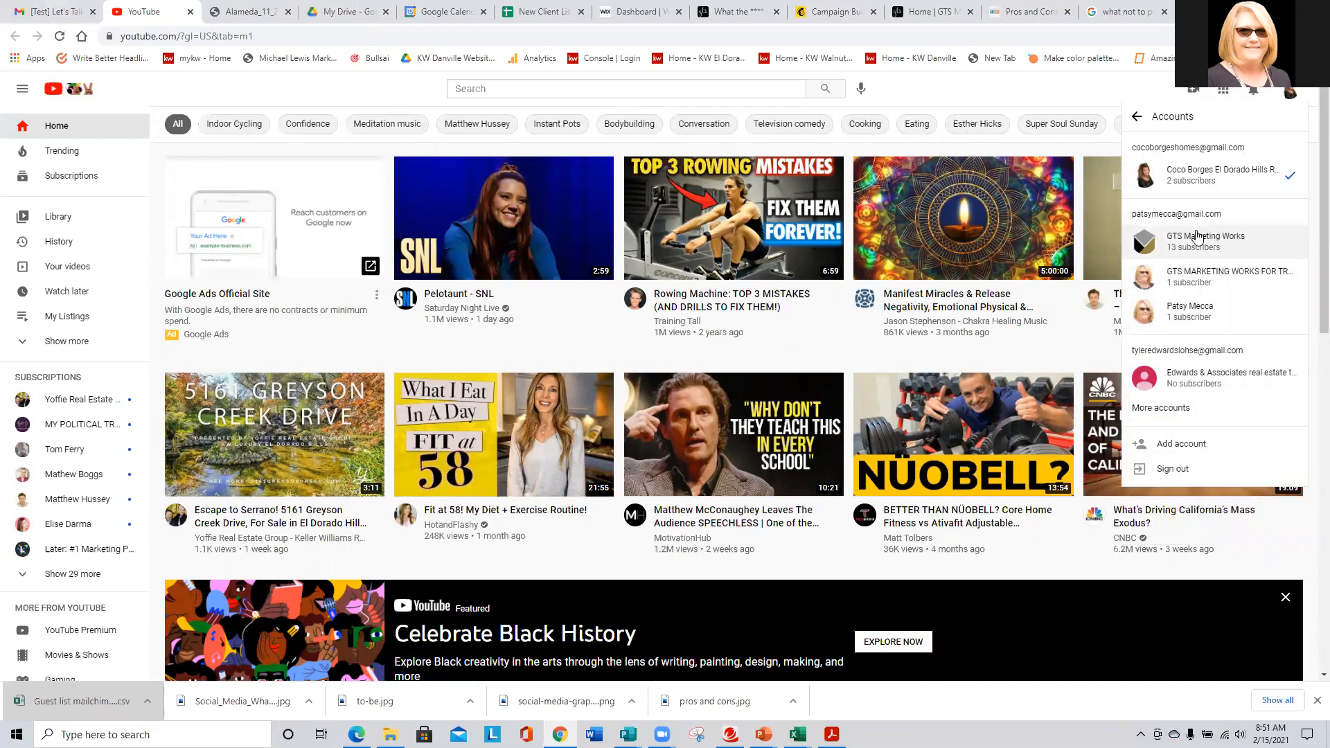
{"action": "left_click", "coordinate": [1187, 241]}
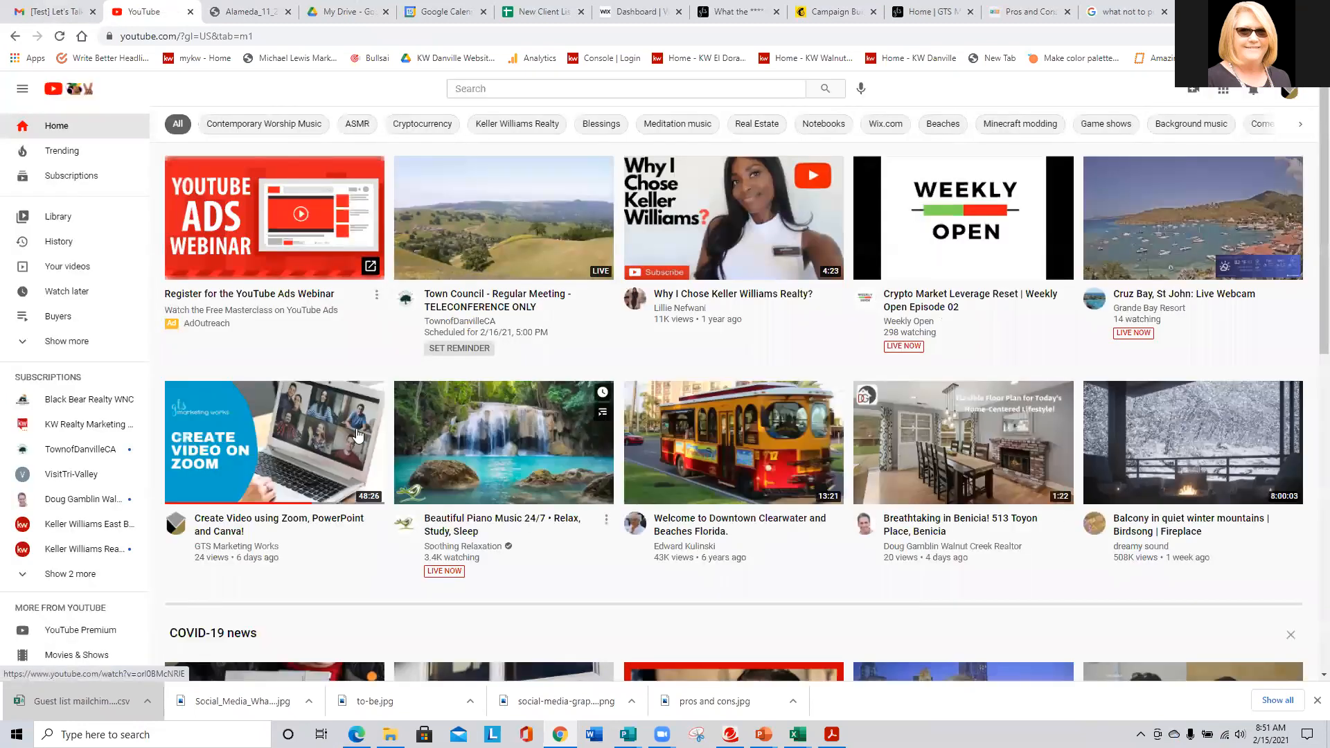
- From the channel's Videos, open 'oakland lake merrit' and copy its share link
{"action": "left_click", "coordinate": [1286, 95]}
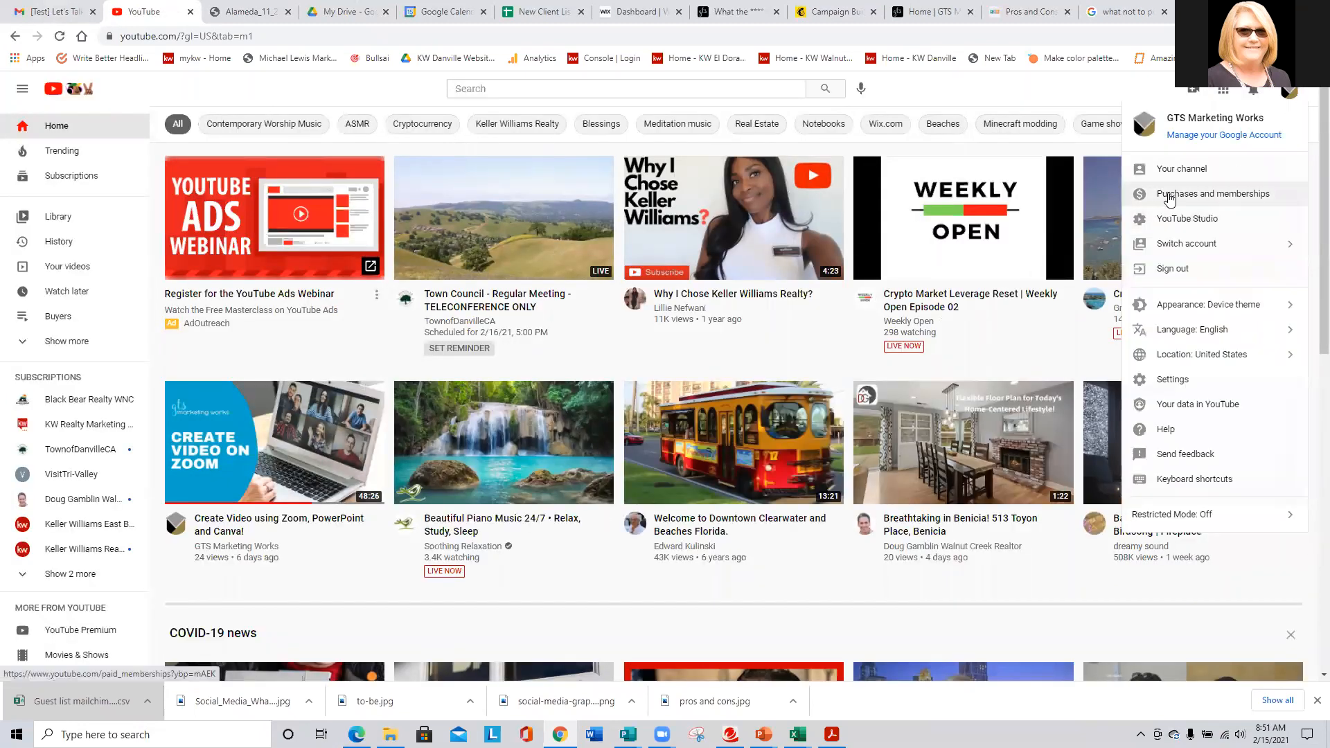
{"action": "left_click", "coordinate": [1181, 169]}
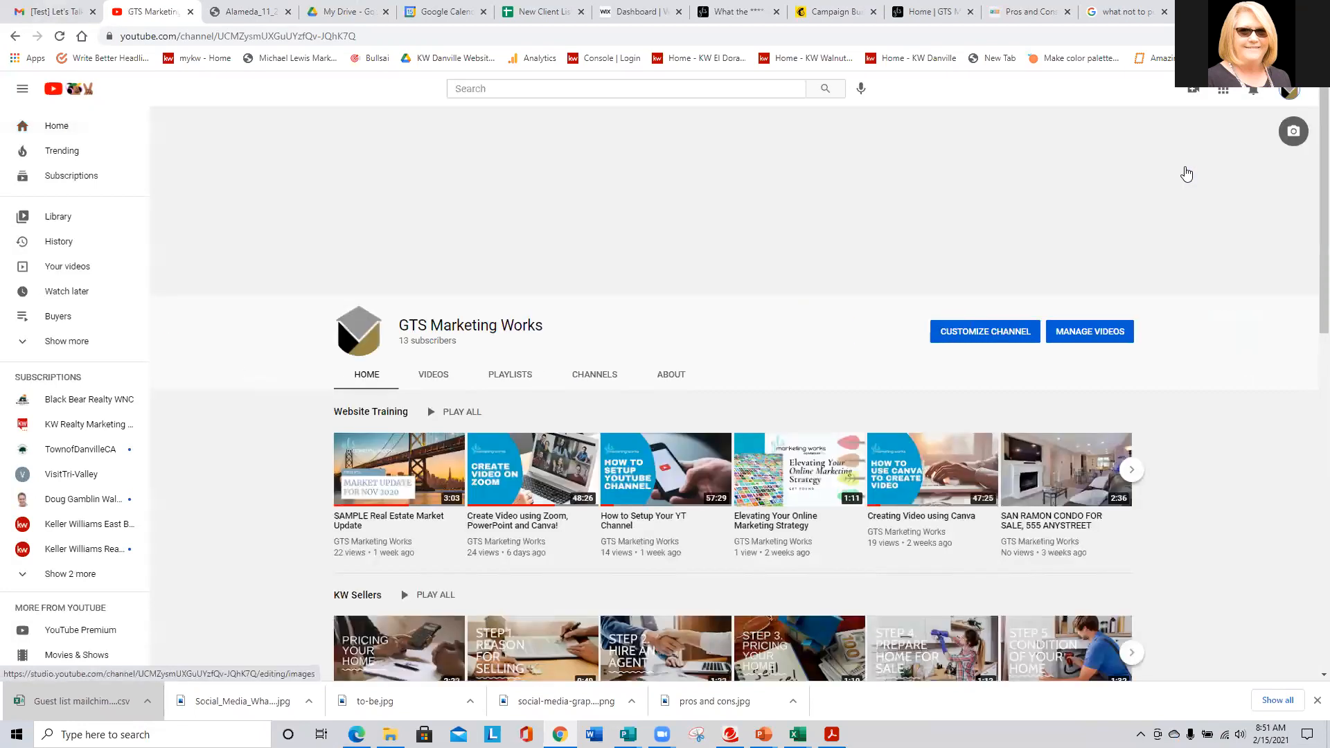
{"action": "left_click", "coordinate": [435, 375]}
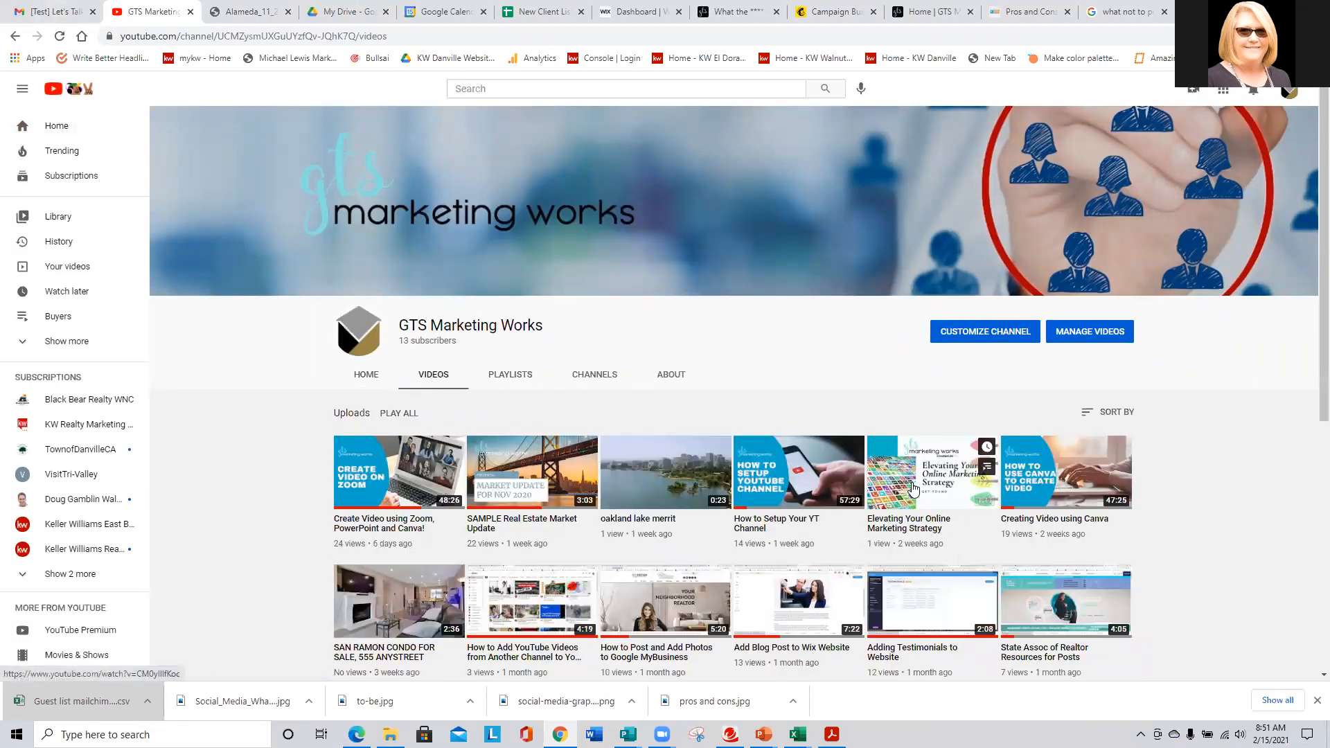
{"action": "left_click", "coordinate": [689, 476]}
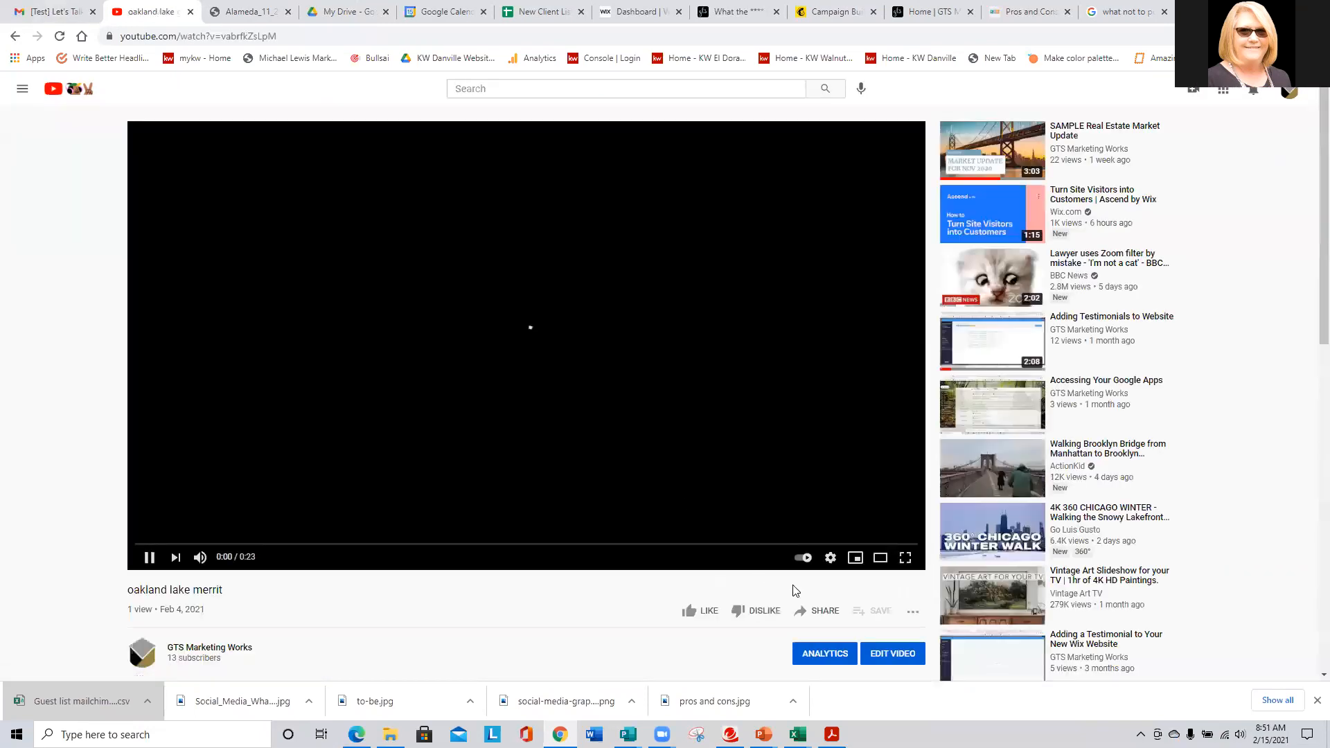
{"action": "left_click", "coordinate": [817, 610]}
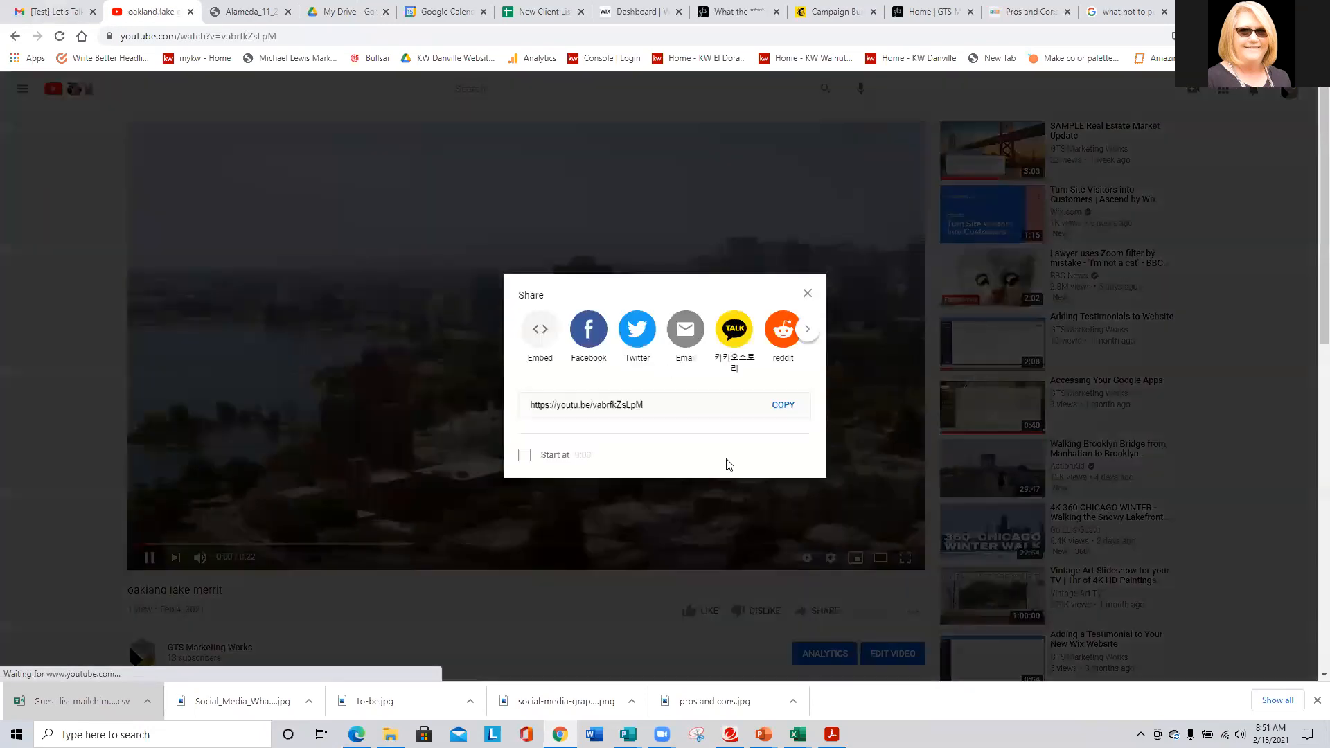
{"action": "left_click", "coordinate": [790, 408]}
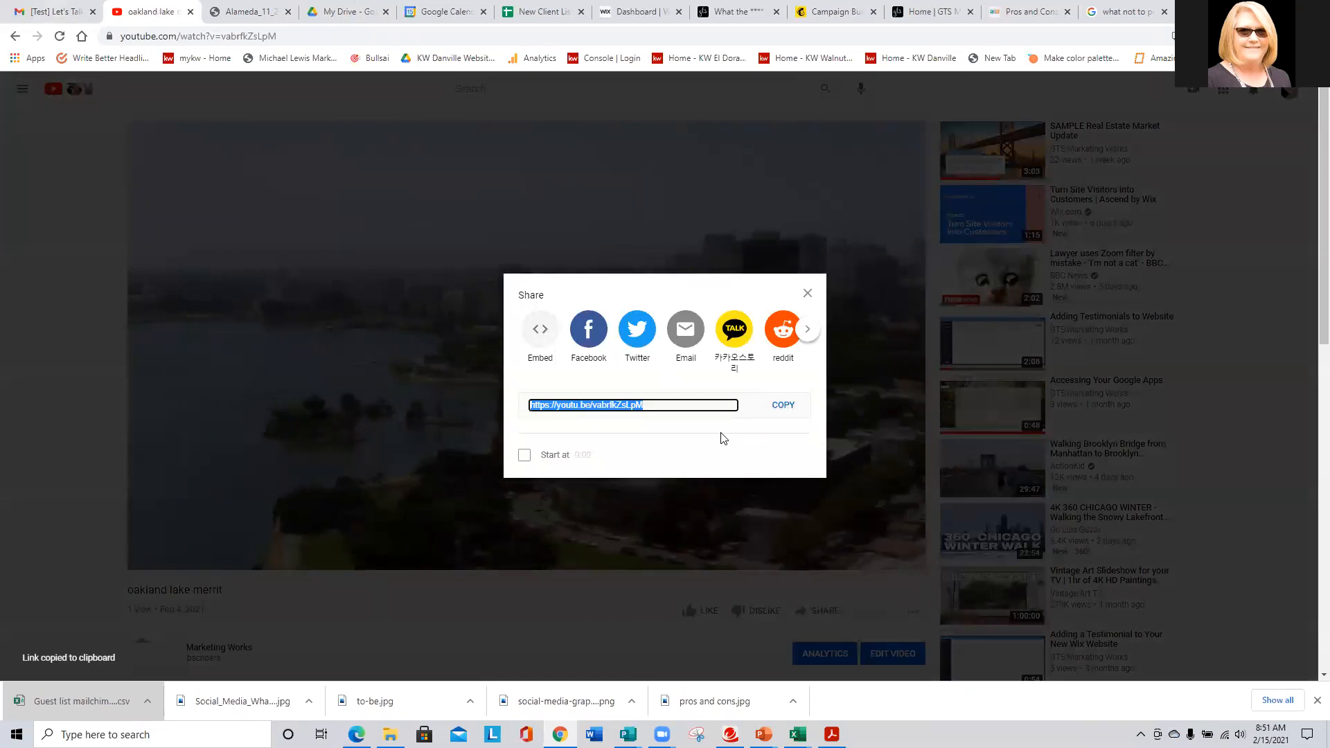
- Paste the YouTube link into the Mailchimp Video URL and save the video block
{"action": "left_click", "coordinate": [839, 10]}
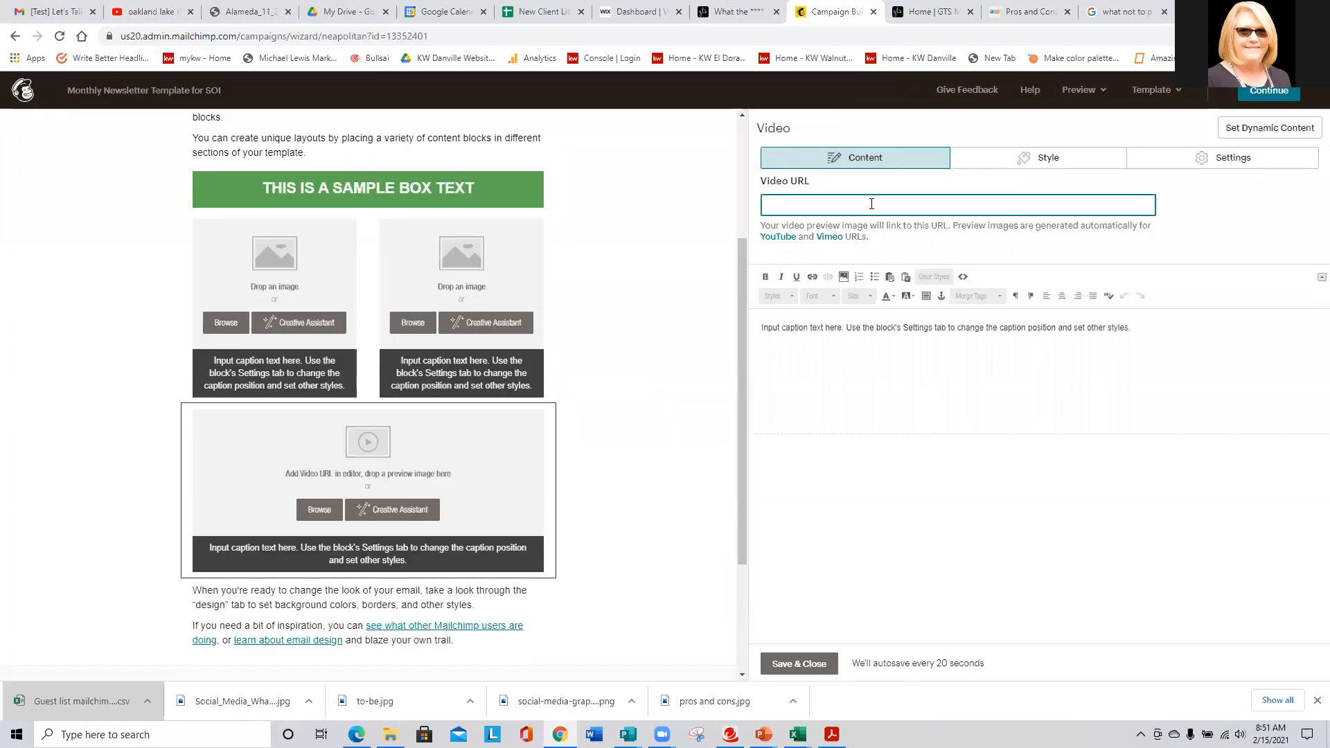
{"action": "key", "text": "ctrl+v"}
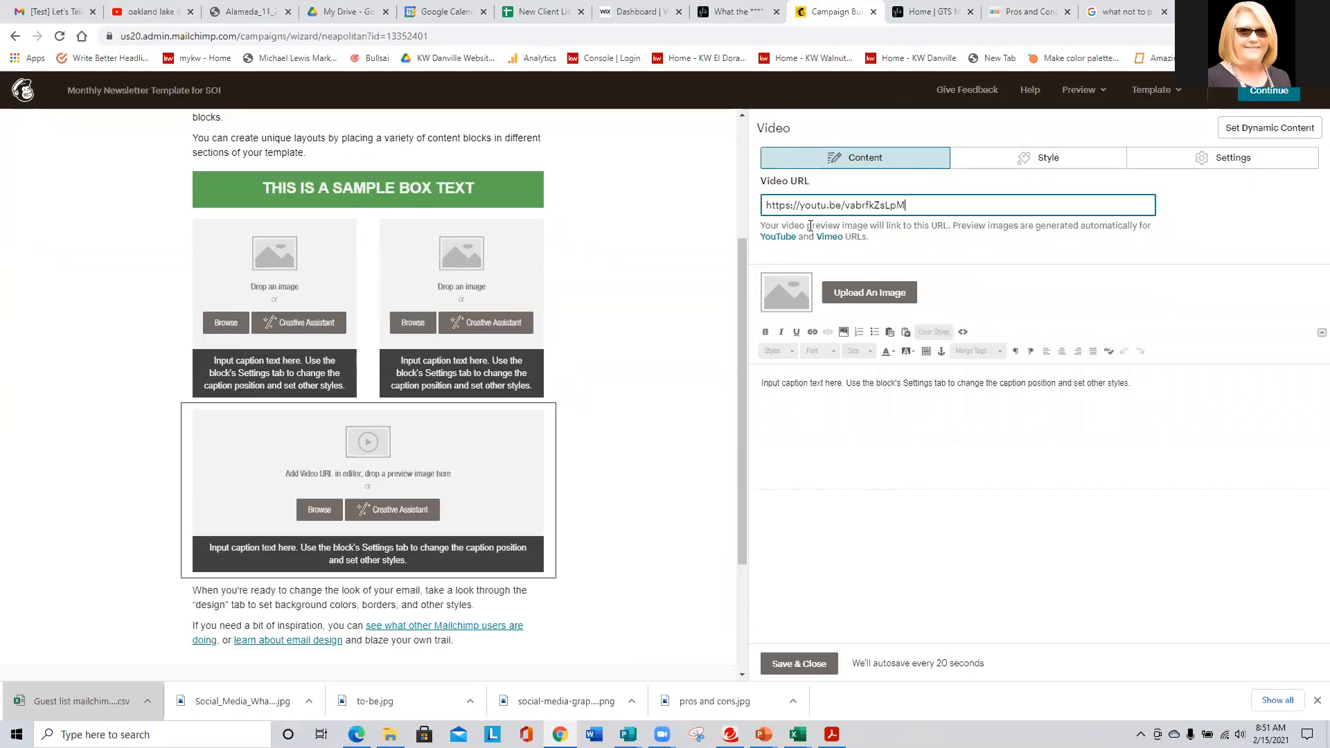
{"action": "left_click", "coordinate": [807, 663]}
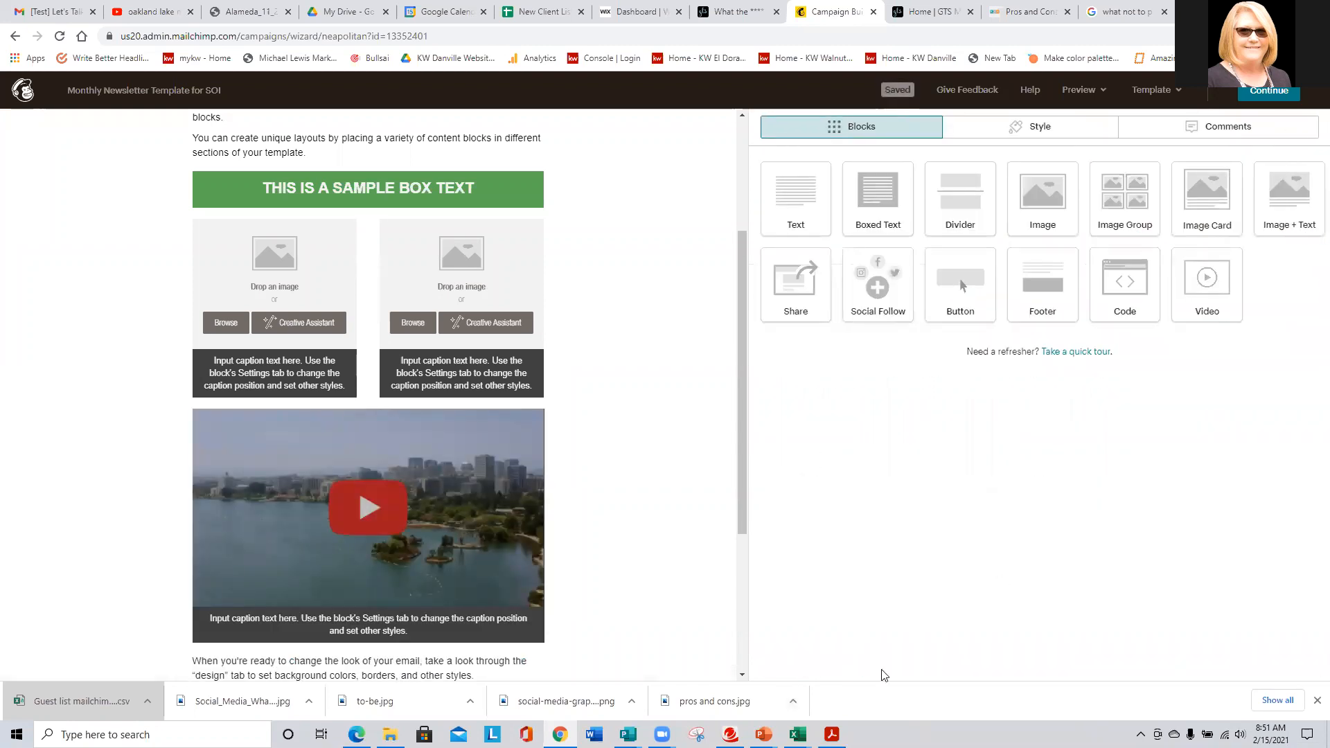
- Replace the lake video's placeholder caption with 'THIS IS LAKE MERRITT' and save the block
{"action": "left_click", "coordinate": [435, 638]}
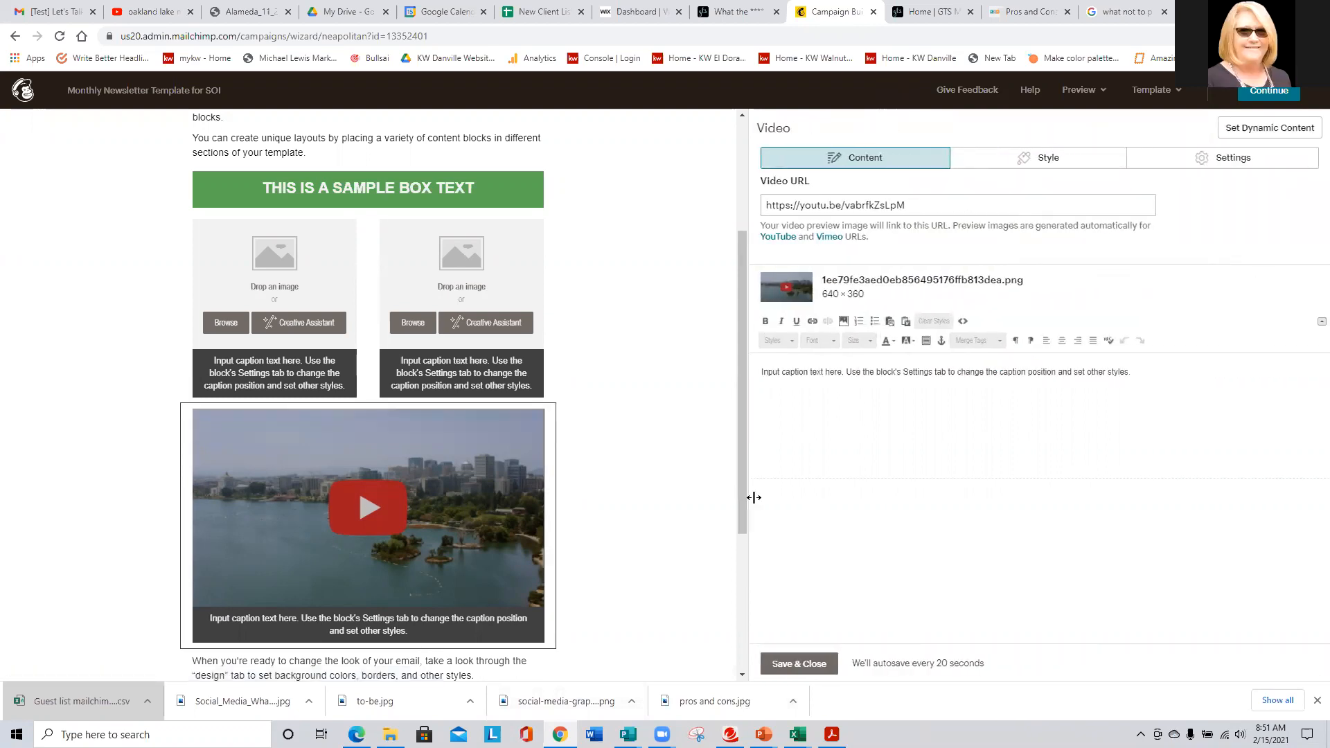
{"action": "left_click_drag", "start_coordinate": [1236, 385], "coordinate": [734, 371]}
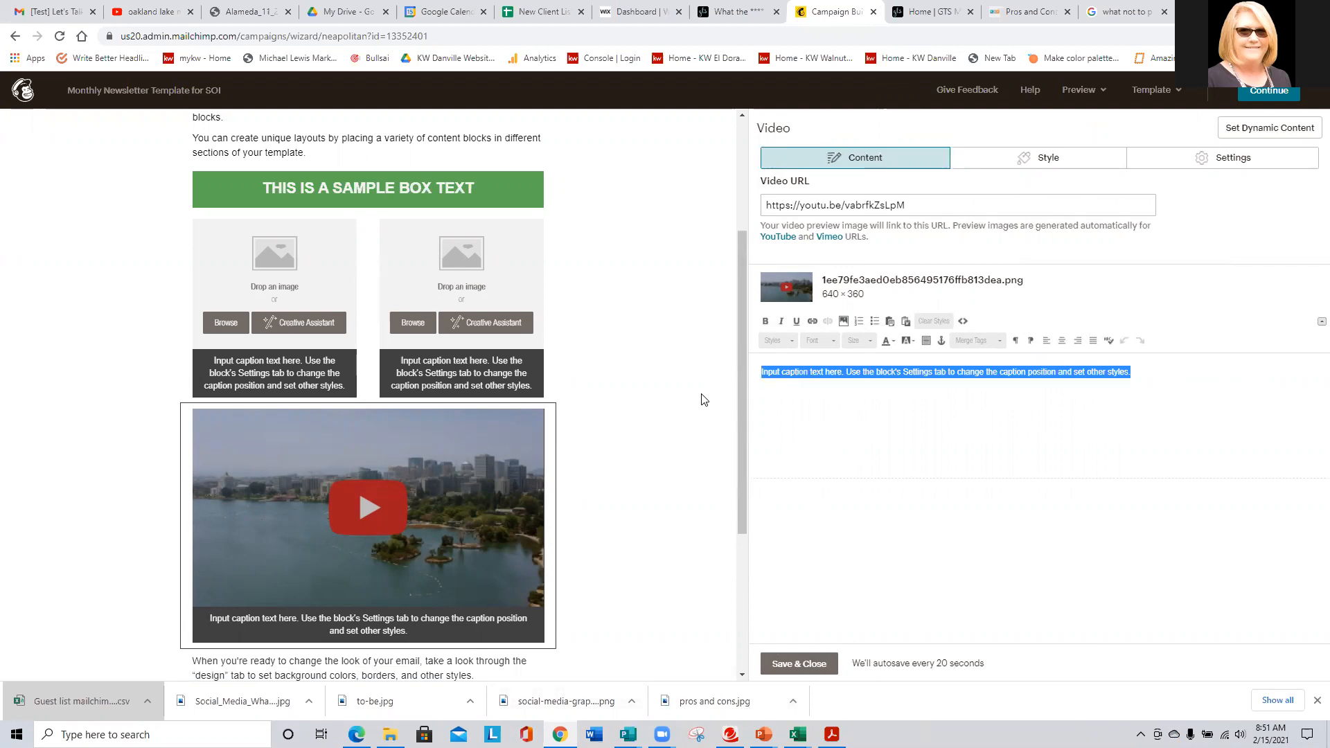
{"action": "type", "text": "tHIS IS LAKE "}
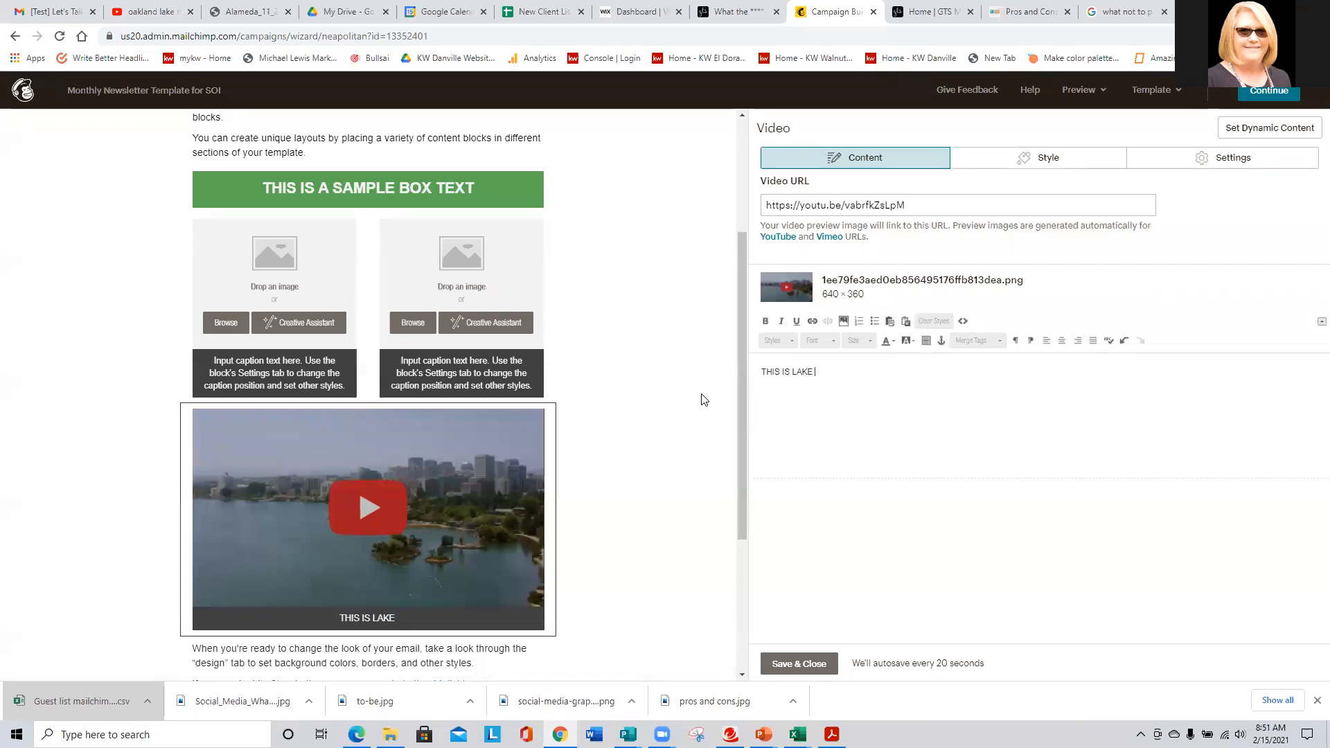
{"action": "type", "text": "MERRITT"}
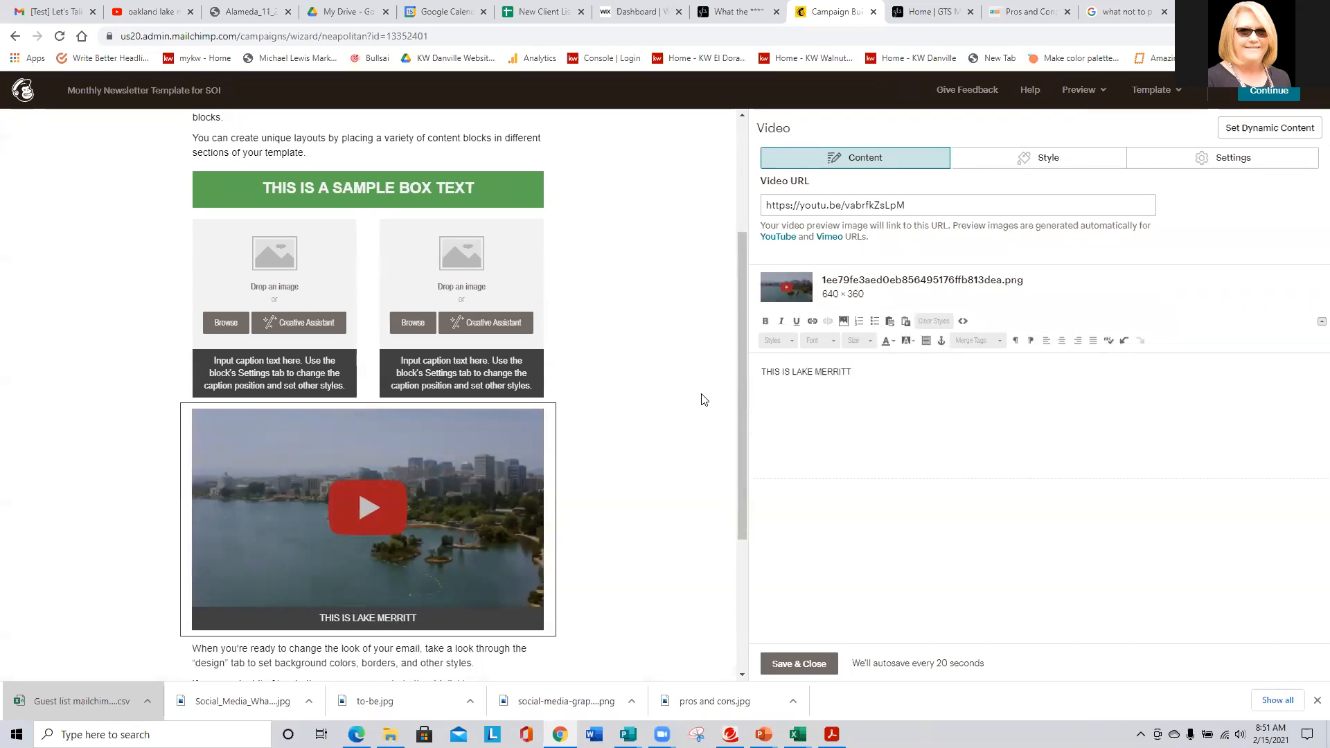
{"action": "left_click", "coordinate": [798, 663]}
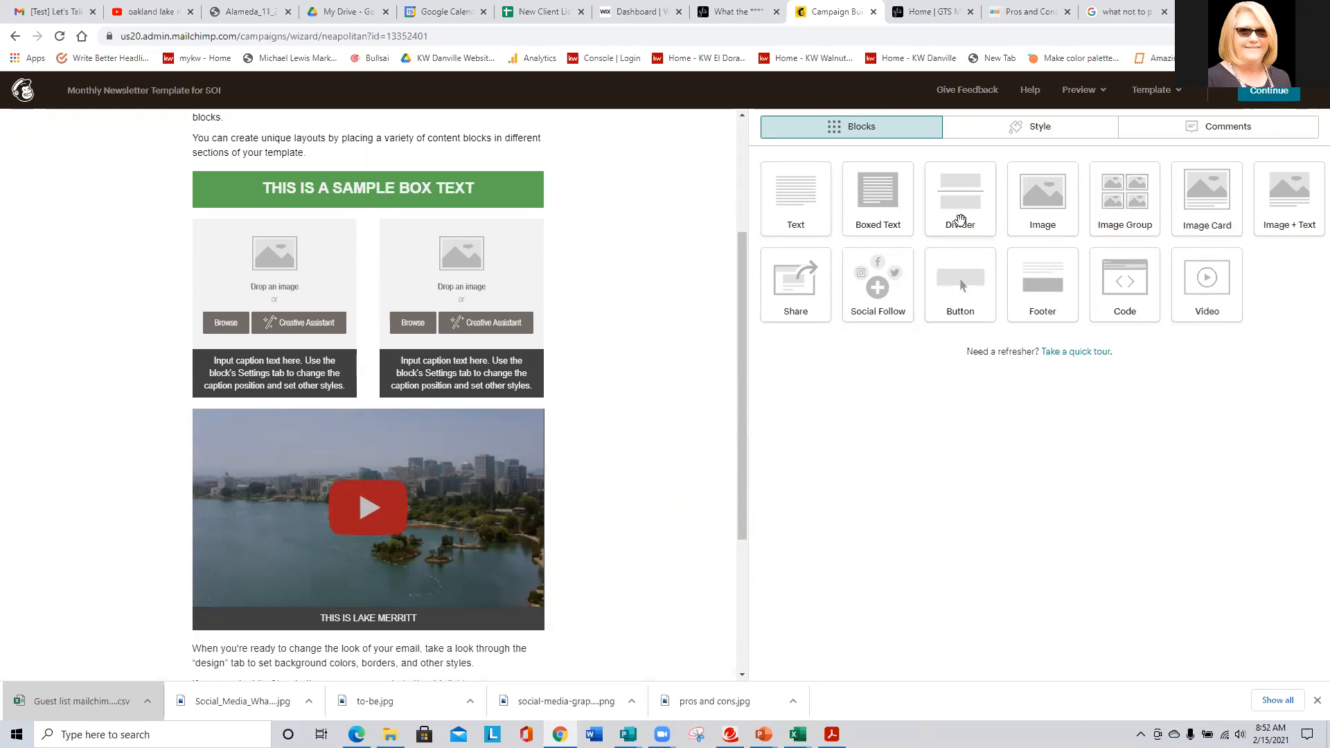
- Insert a default divider above the lake video, deleting an accidental second divider
{"action": "left_click_drag", "start_coordinate": [914, 239], "coordinate": [508, 429]}
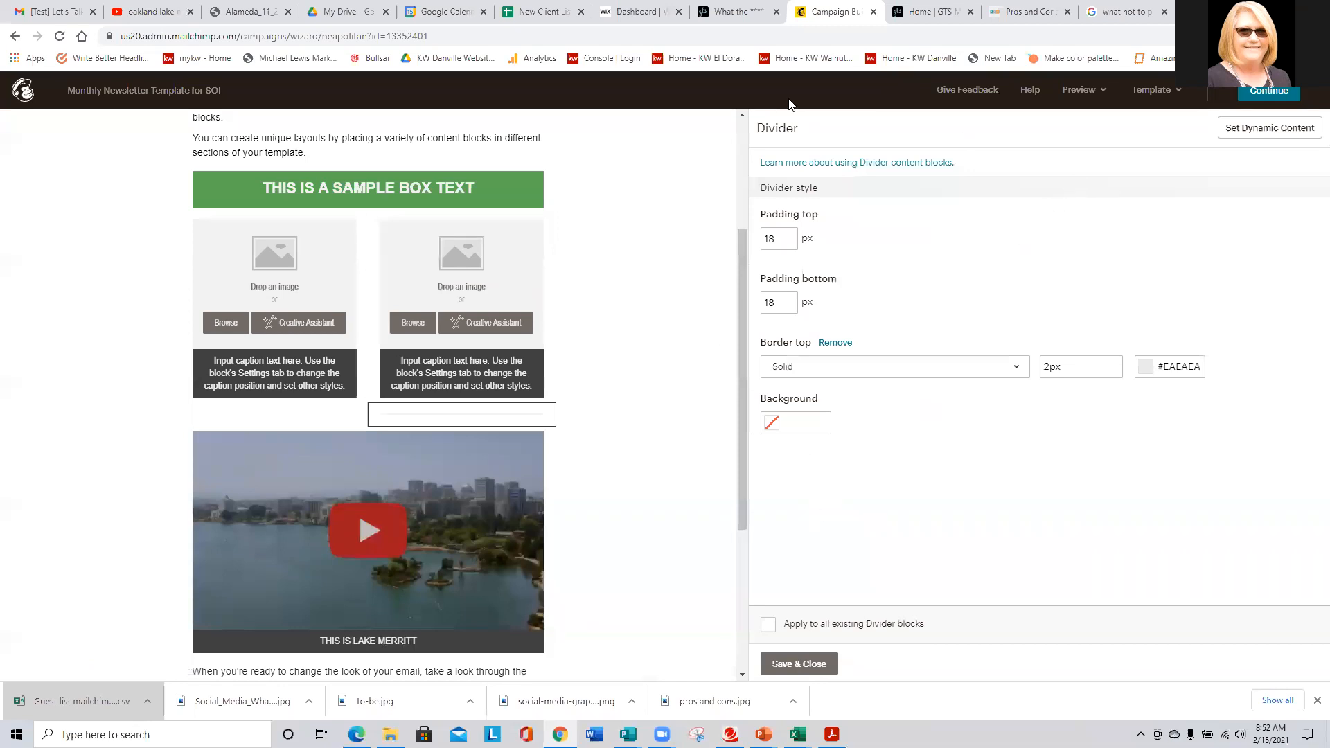
{"action": "left_click", "coordinate": [783, 663]}
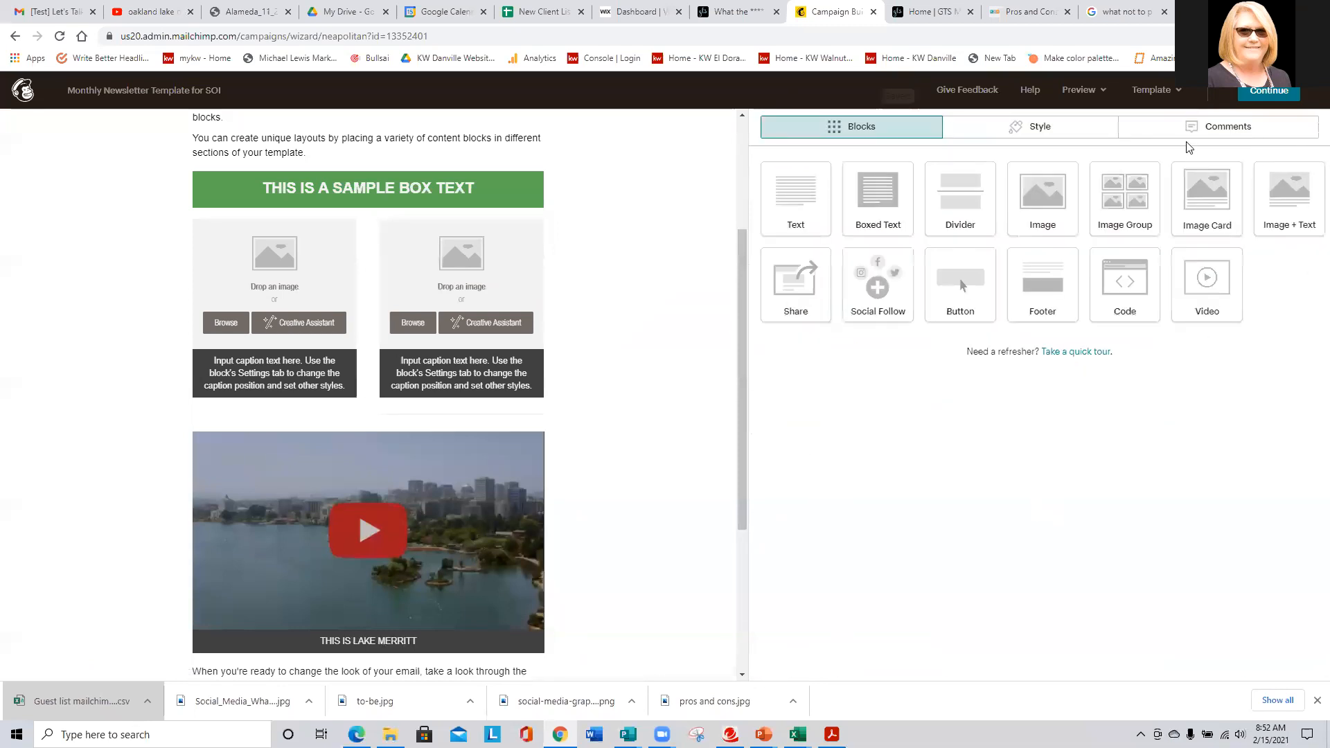
{"action": "left_click_drag", "start_coordinate": [958, 187], "coordinate": [241, 437]}
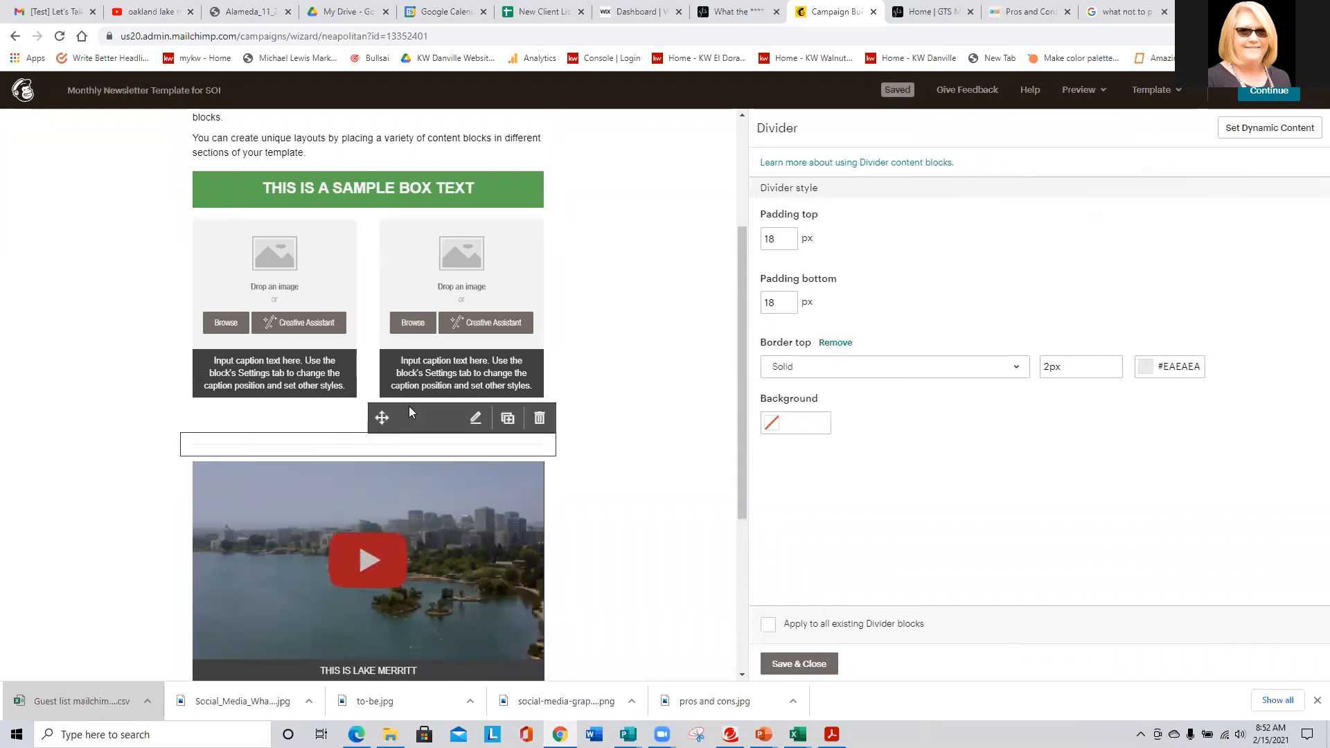
{"action": "left_click", "coordinate": [462, 418]}
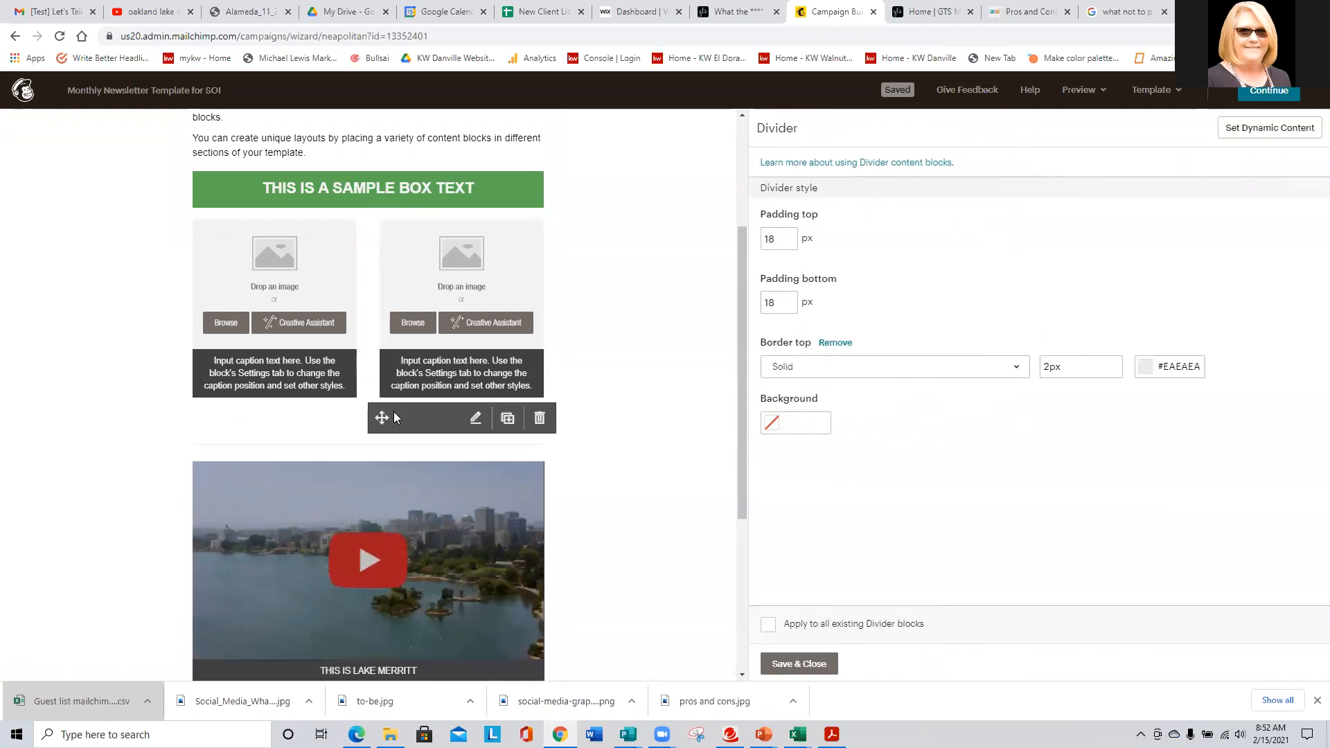
{"action": "left_click", "coordinate": [540, 420]}
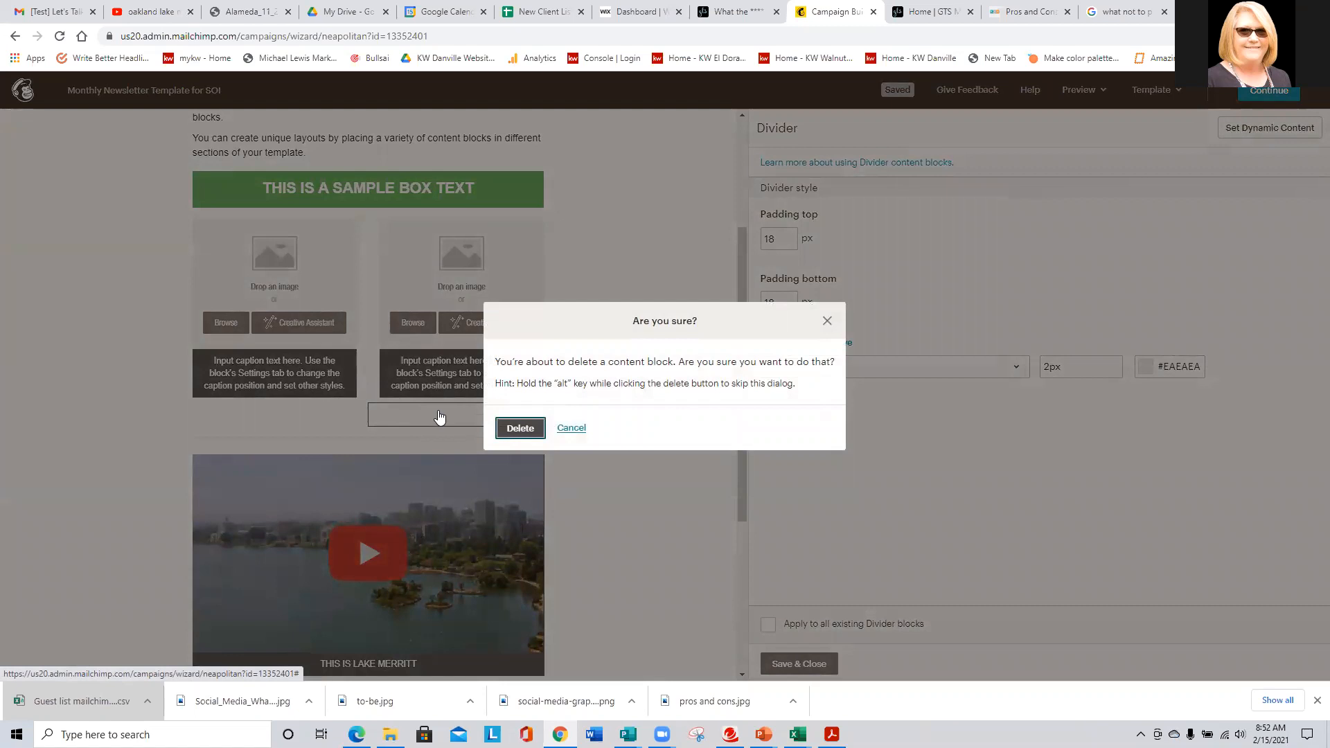
{"action": "left_click", "coordinate": [513, 429]}
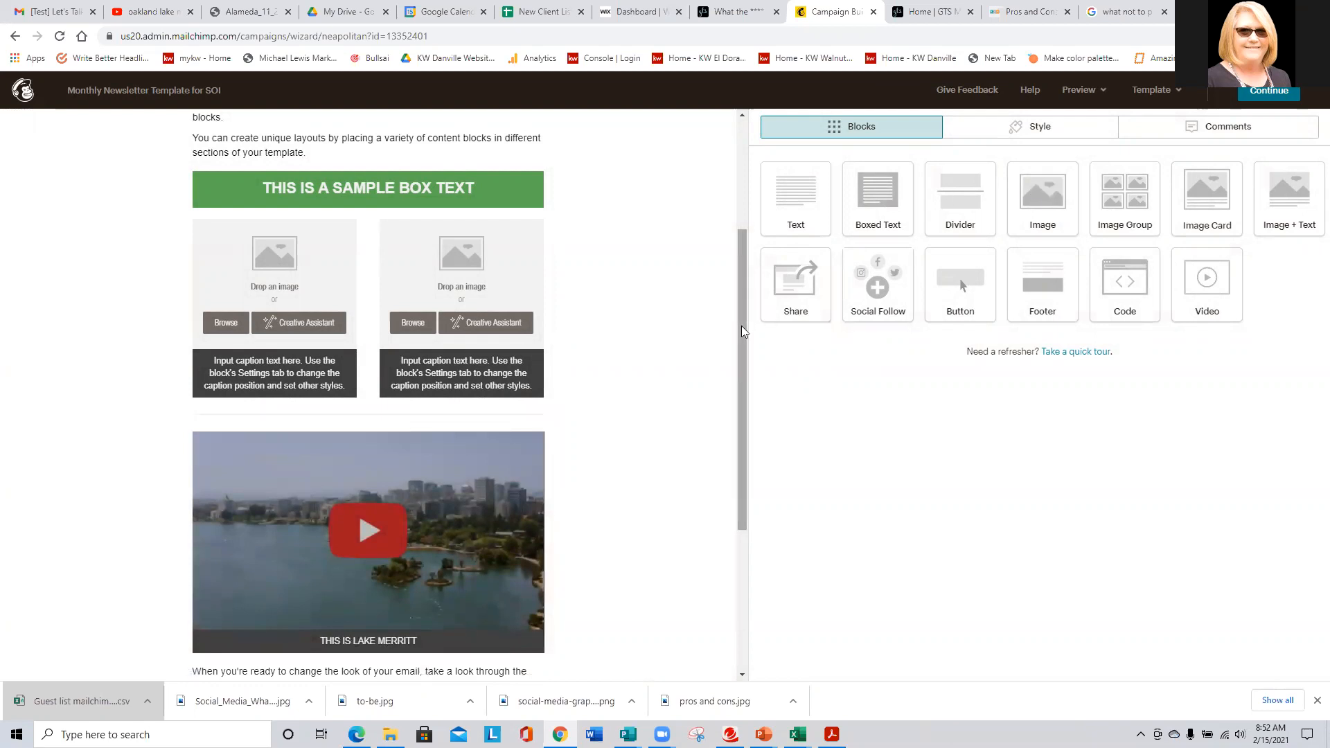
{"action": "scroll", "coordinate": [741, 326], "scroll_direction": "down", "scroll_amount": 5}
- Add an Image block below the video holding the TRY OUT MY NEW RECIPE graphic
{"action": "left_click_drag", "start_coordinate": [1043, 207], "coordinate": [521, 423]}
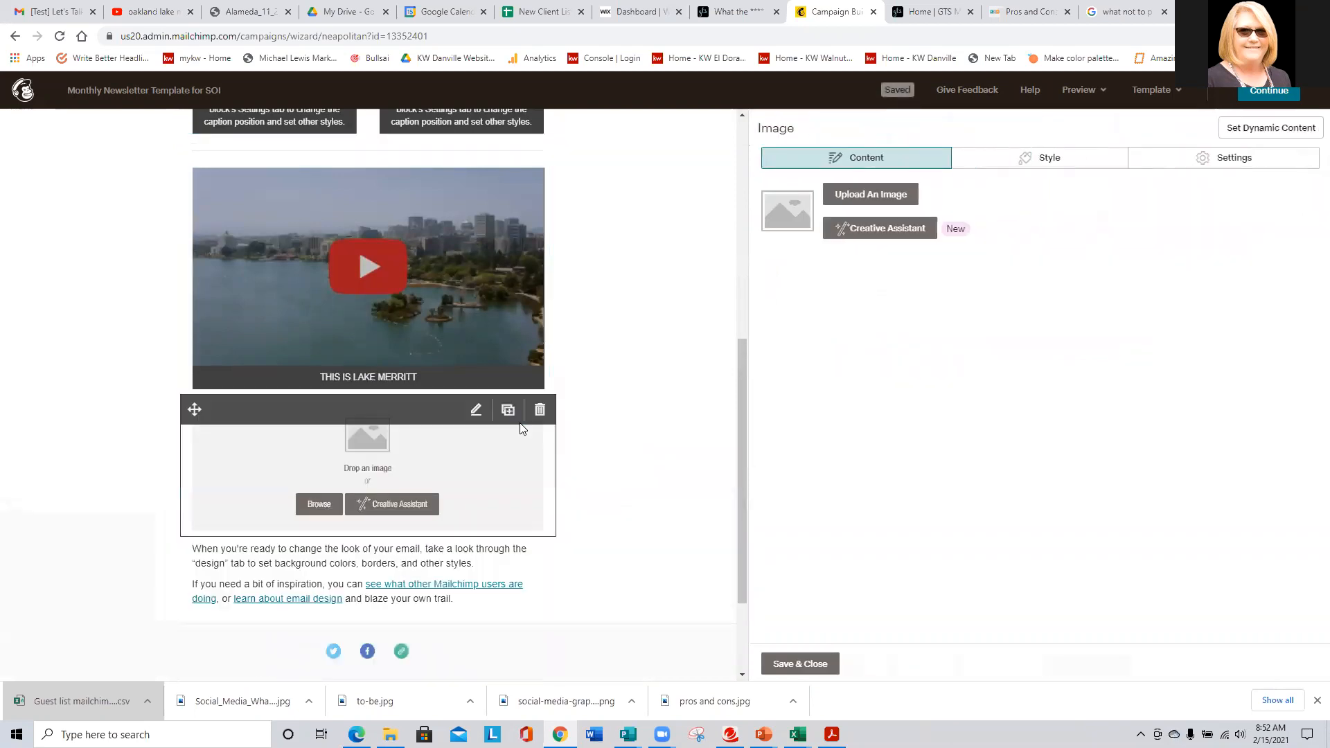
{"action": "left_click", "coordinate": [879, 199]}
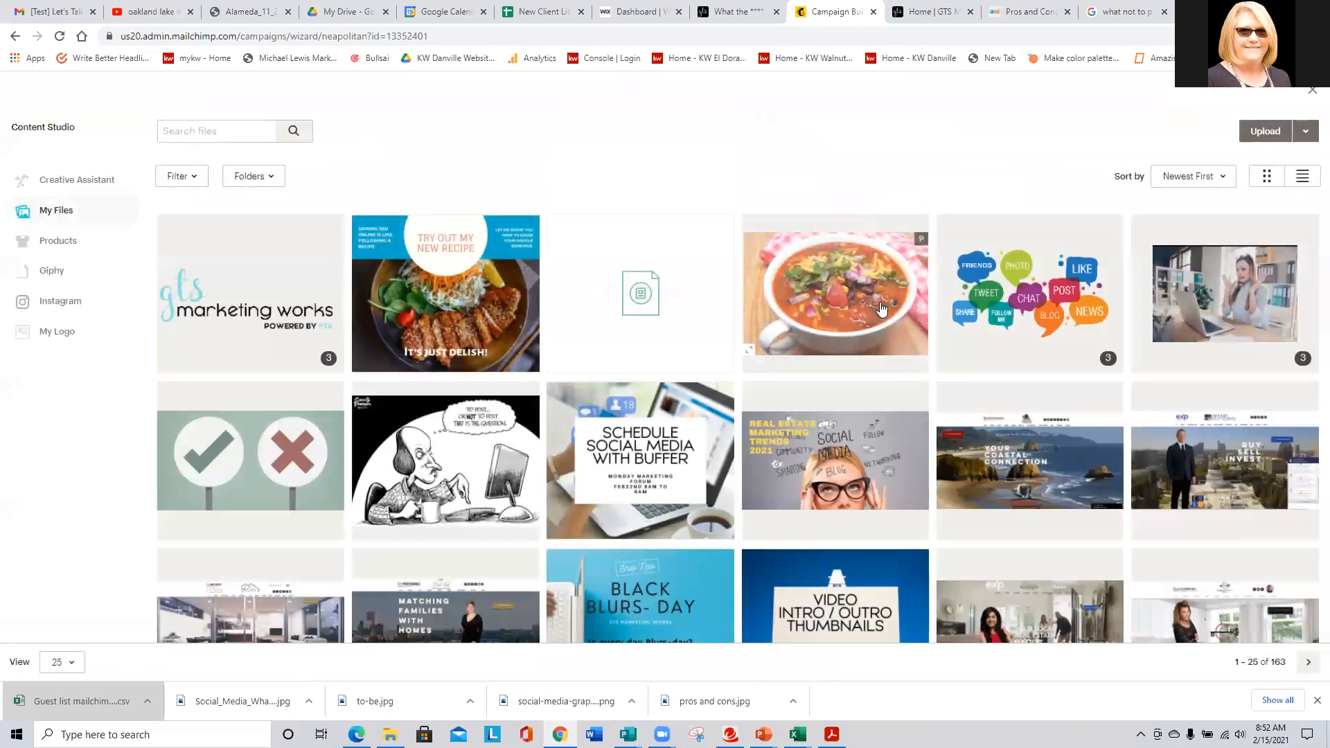
{"action": "left_click", "coordinate": [494, 312]}
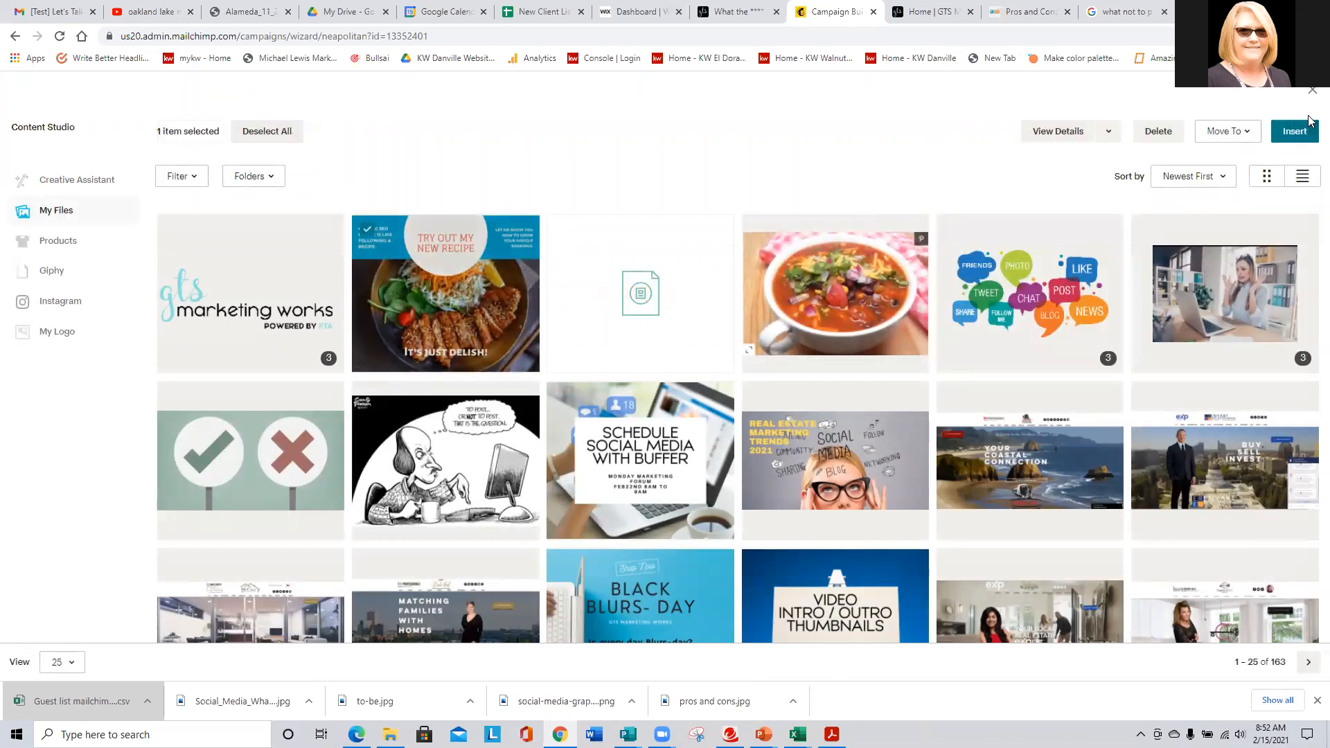
{"action": "left_click", "coordinate": [1293, 132]}
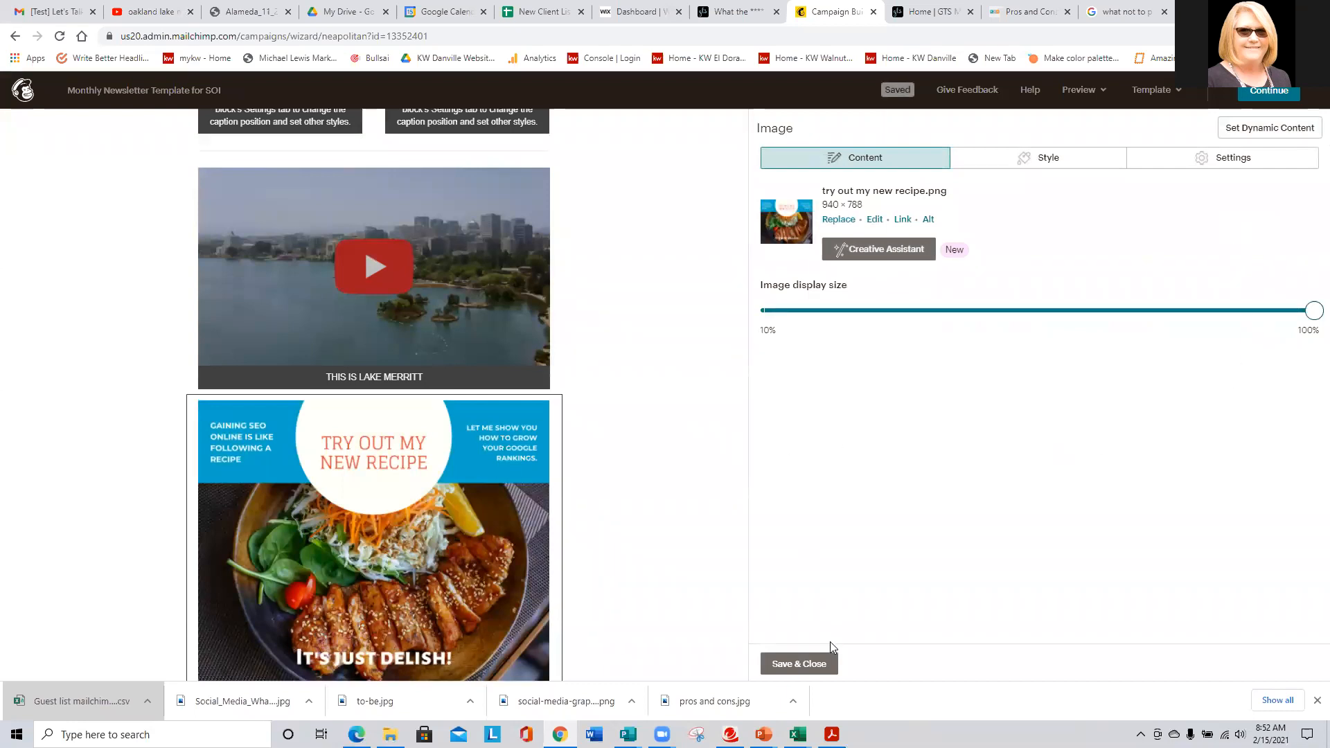
{"action": "left_click", "coordinate": [817, 663]}
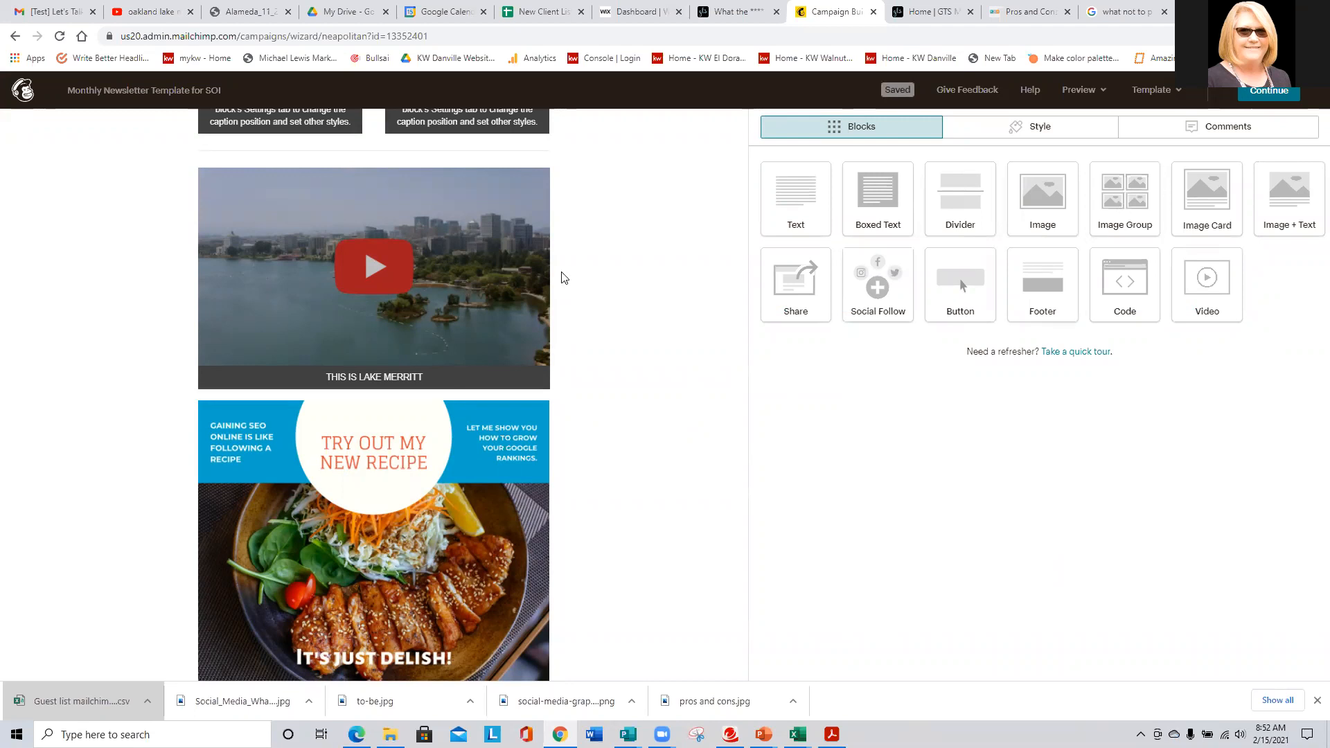
{"action": "scroll", "coordinate": [619, 269], "scroll_direction": "down", "scroll_amount": 4}
- Add an Image Group block and fill its first slot with the Your Neighborhood Realtor image
{"action": "left_click_drag", "start_coordinate": [1127, 202], "coordinate": [491, 522]}
{"action": "left_click_drag", "start_coordinate": [464, 531], "coordinate": [458, 440]}
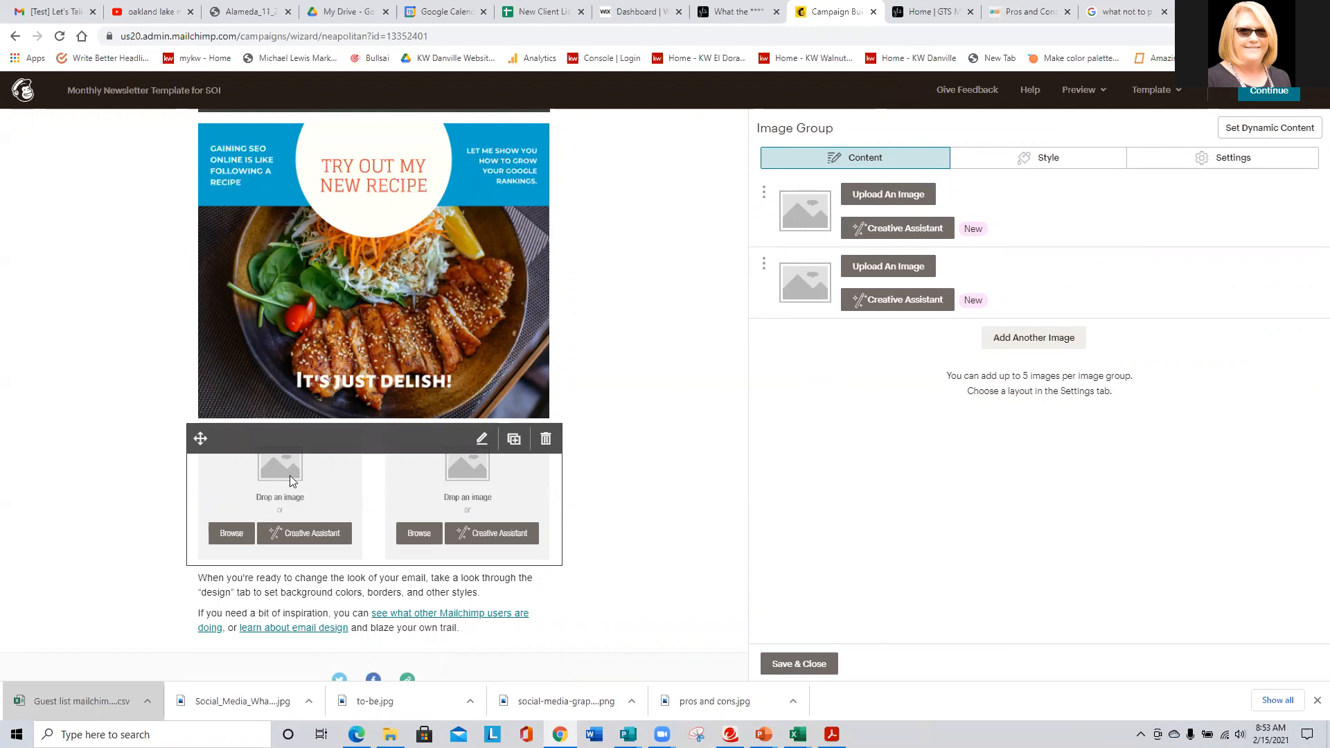
{"action": "left_click", "coordinate": [893, 195]}
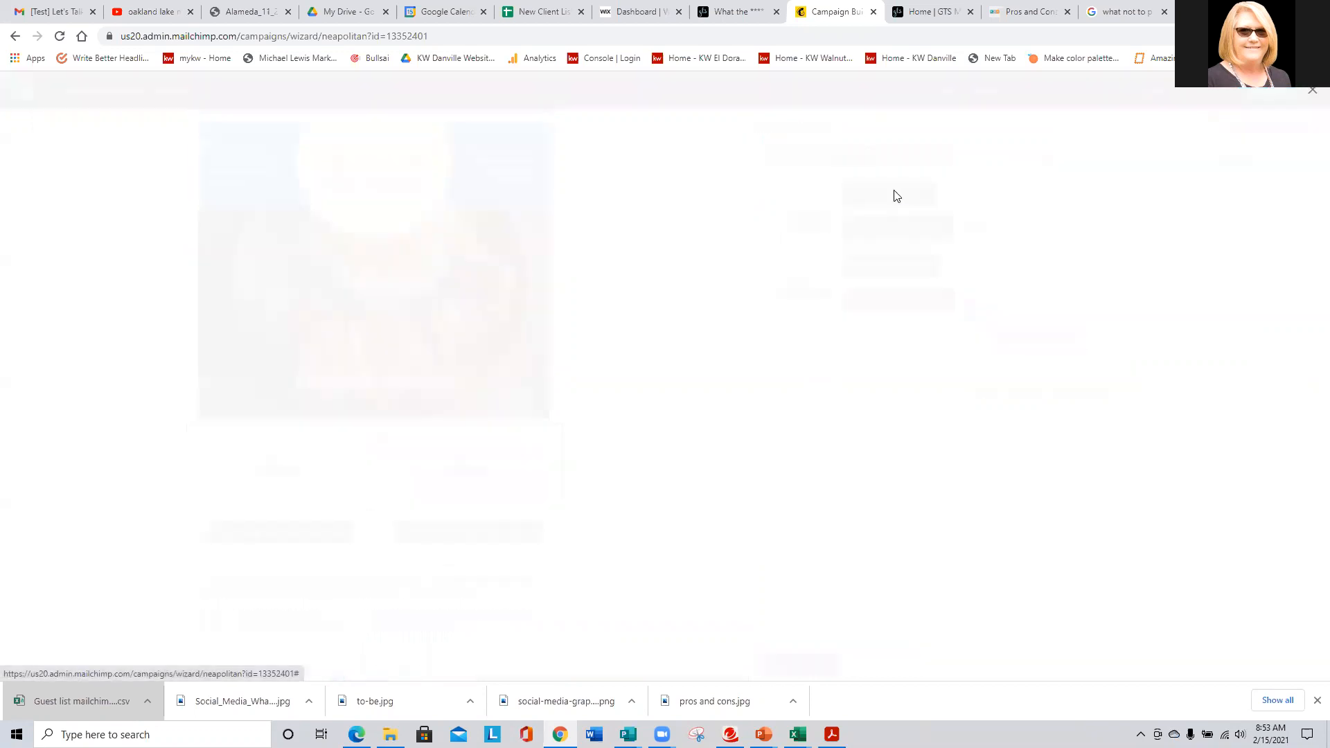
{"action": "scroll", "coordinate": [737, 415], "scroll_direction": "down", "scroll_amount": 10}
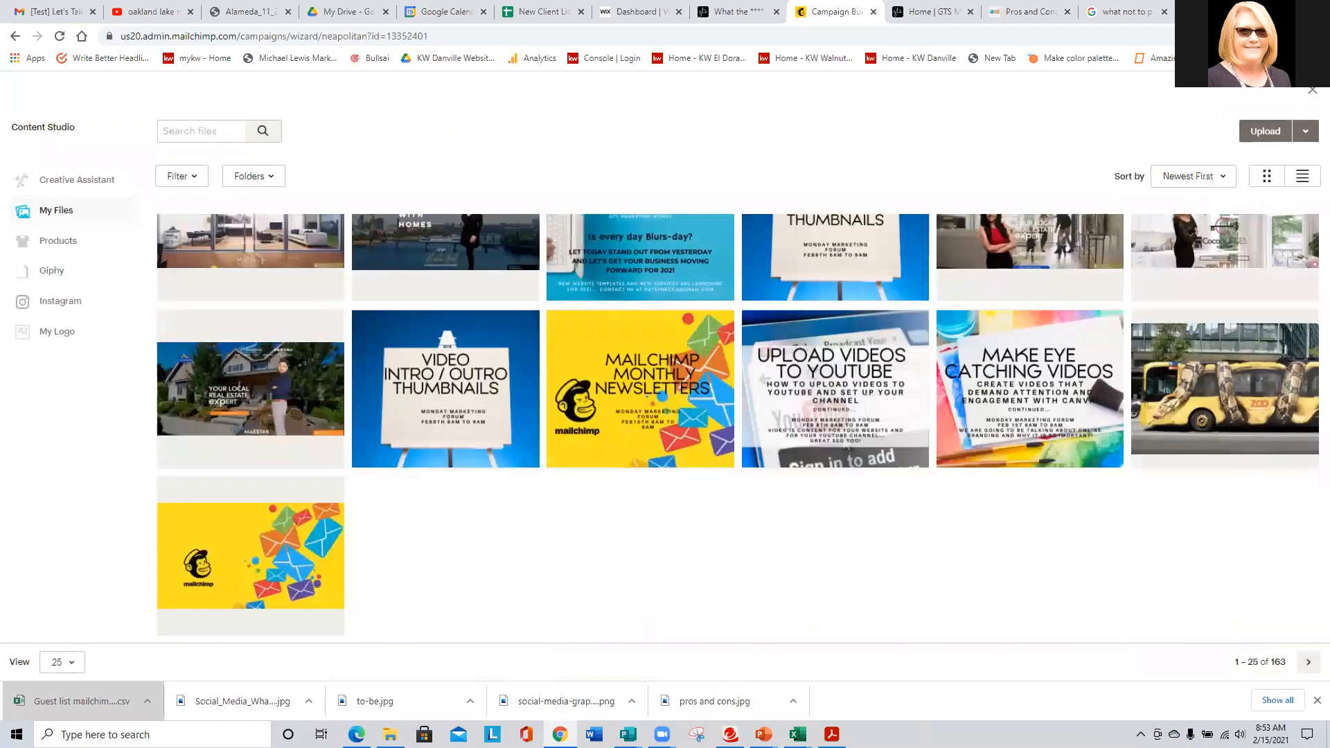
{"action": "left_click", "coordinate": [1308, 662]}
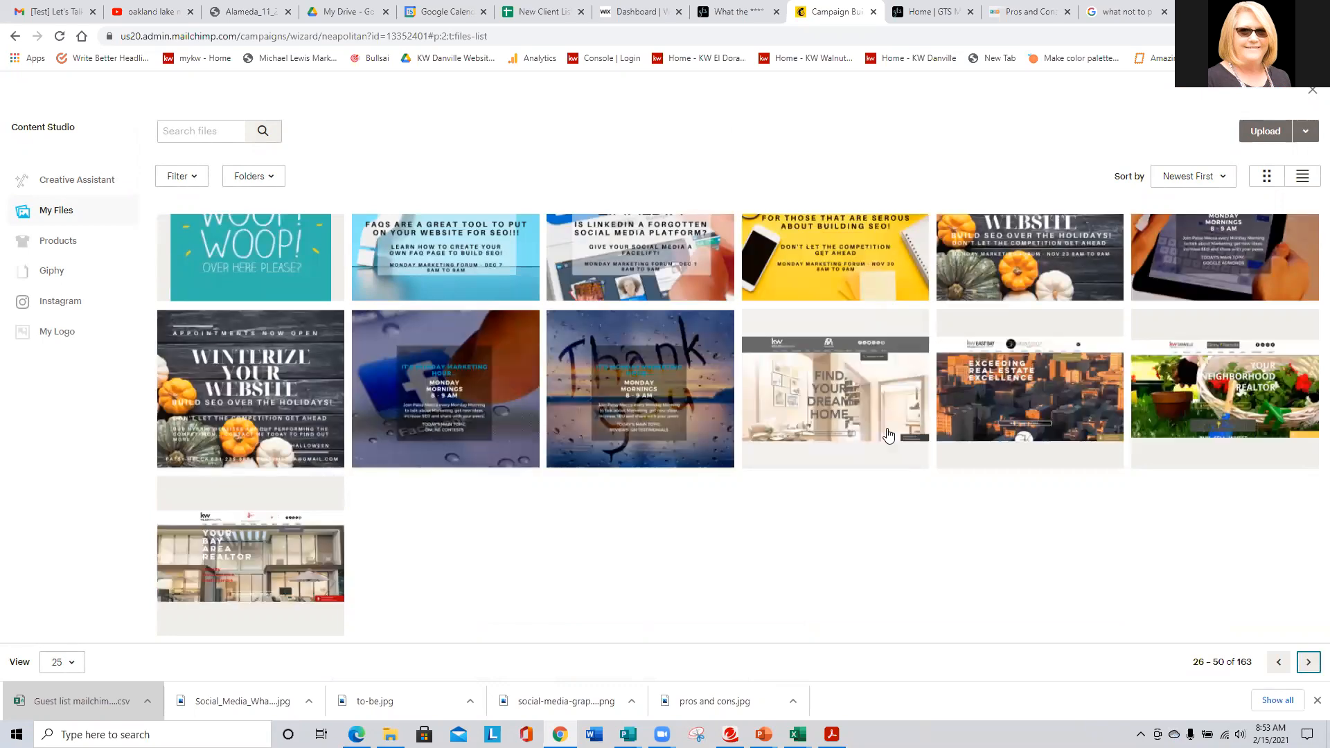
{"action": "left_click", "coordinate": [1184, 409]}
{"action": "left_click", "coordinate": [1293, 131]}
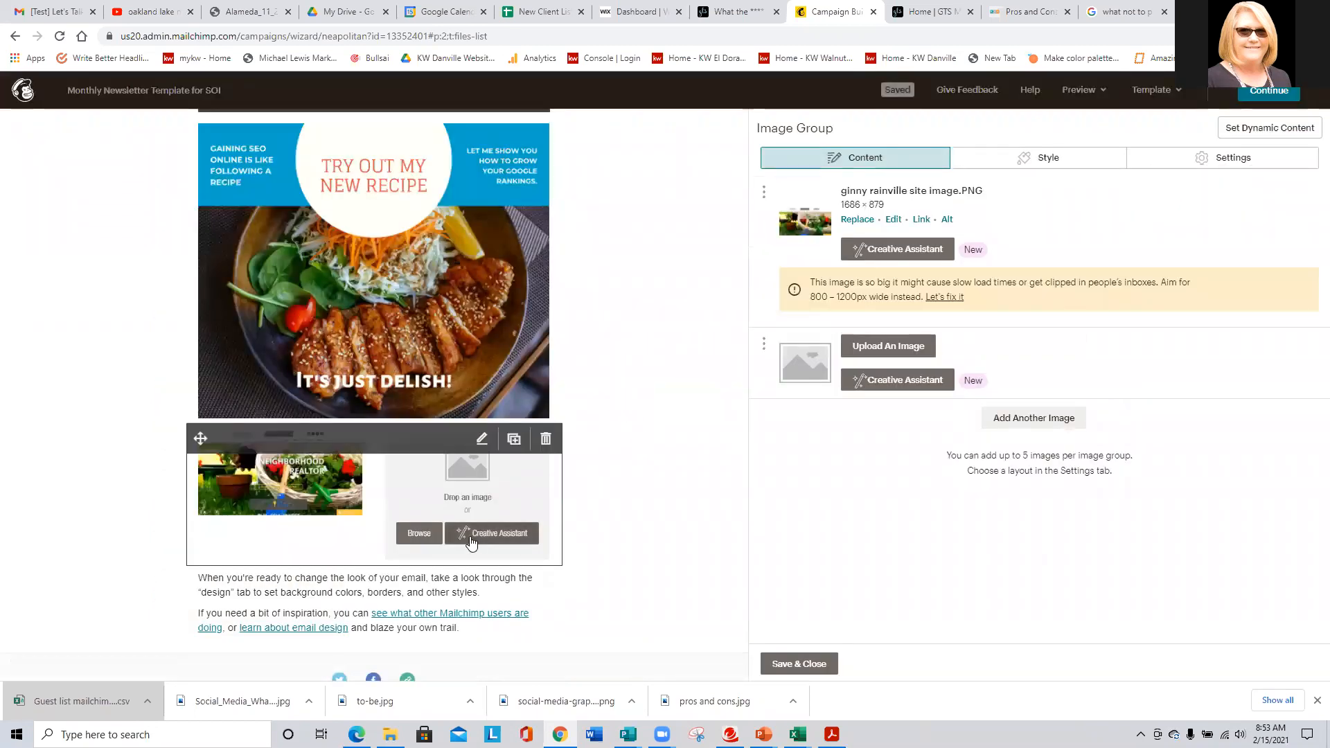
- Fill the second image slot with the Exceeding Real Estate Excellence image
{"action": "left_click", "coordinate": [906, 343]}
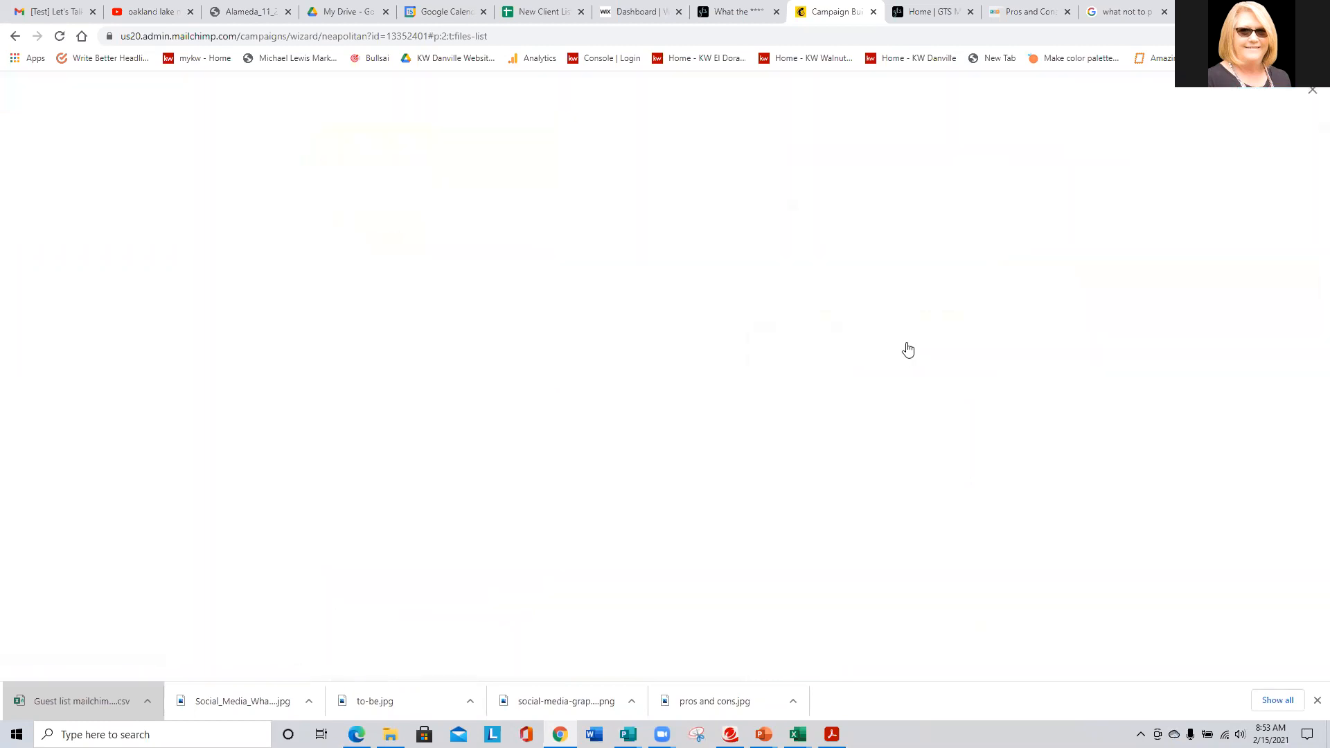
{"action": "scroll", "coordinate": [906, 349], "scroll_direction": "down", "scroll_amount": 5}
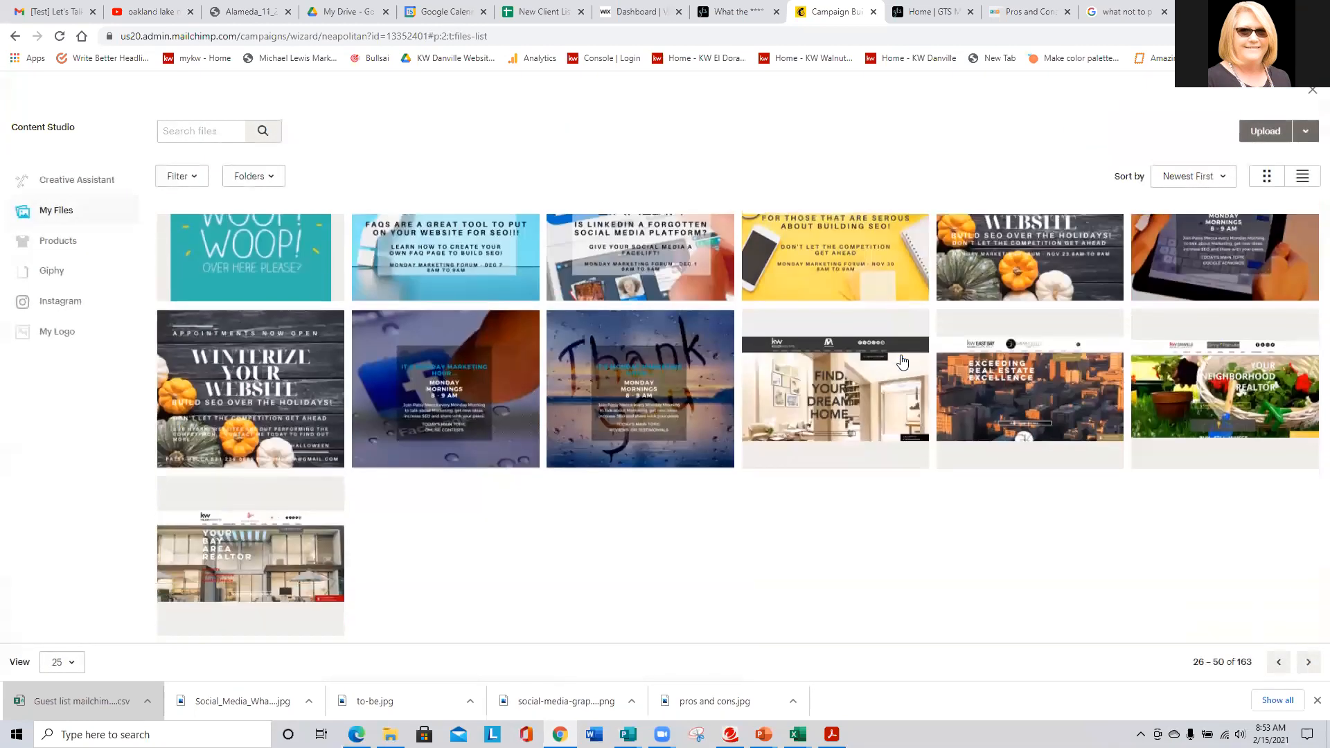
{"action": "left_click", "coordinate": [1026, 403]}
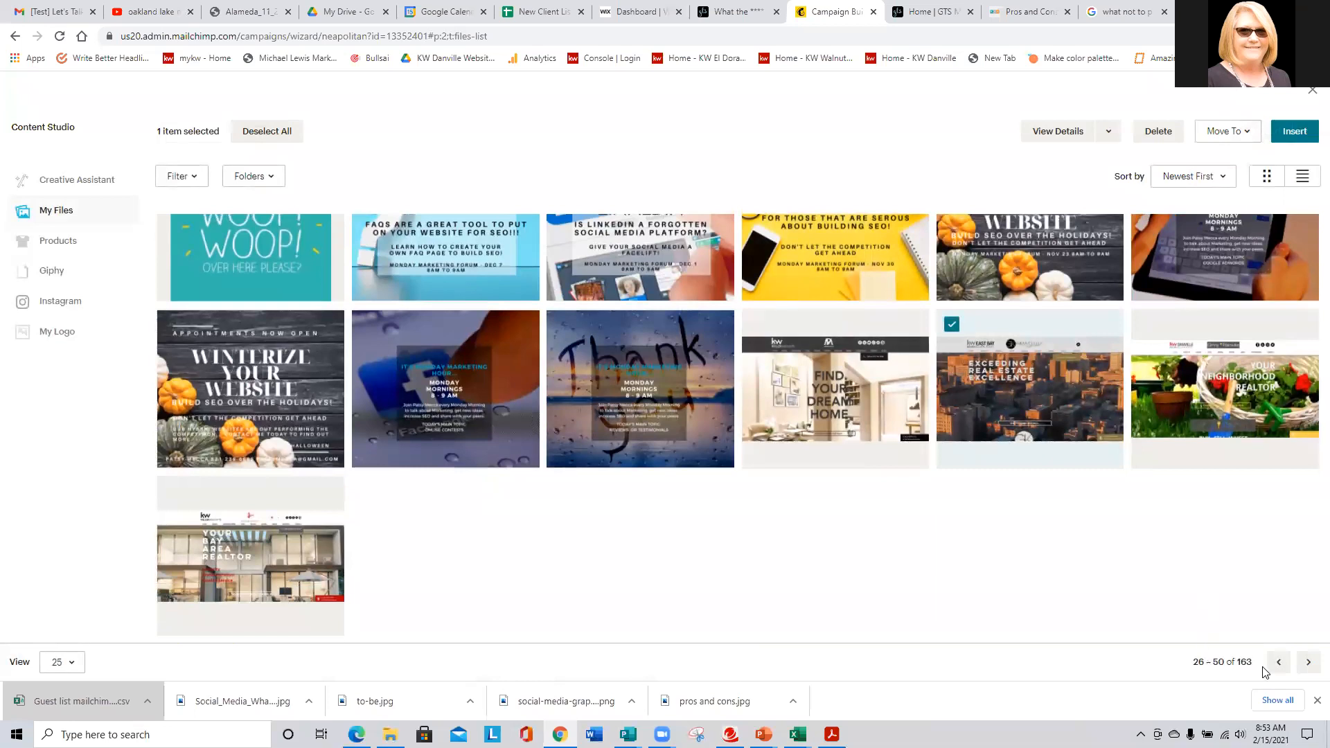
{"action": "left_click", "coordinate": [1293, 132]}
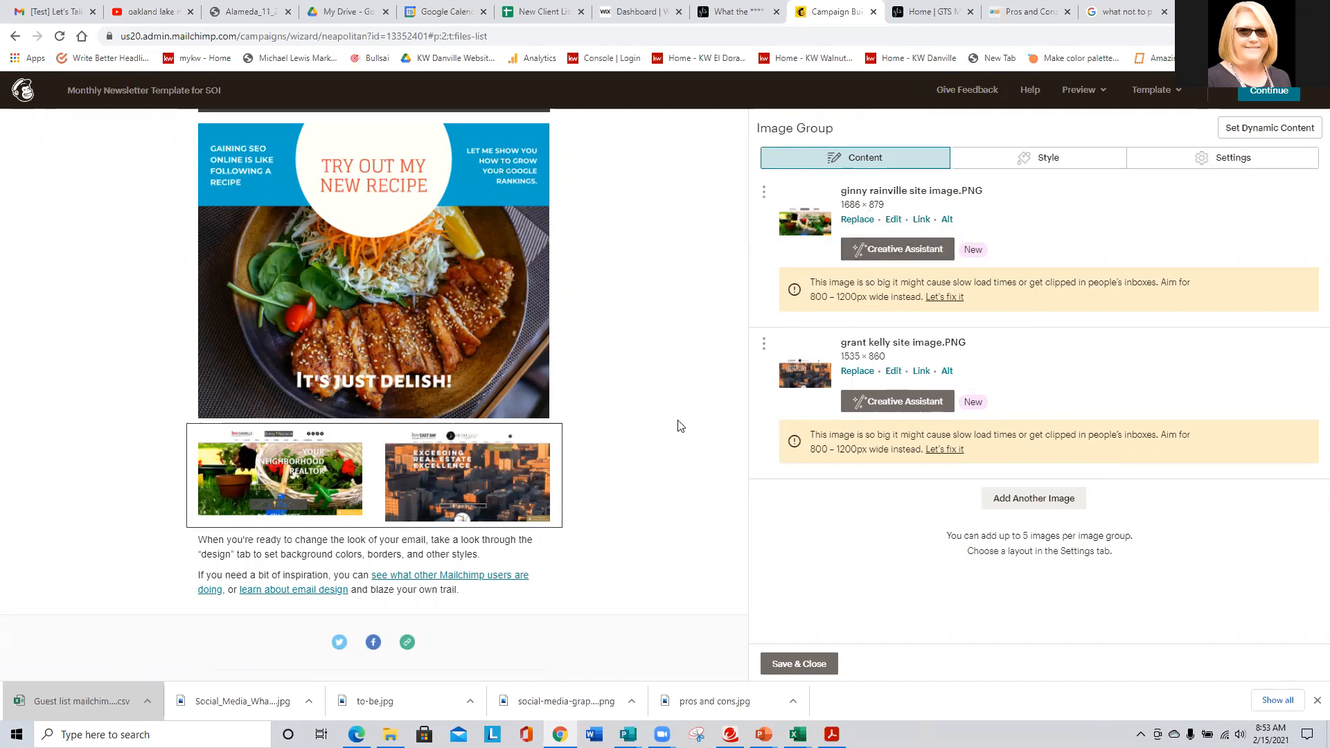
{"action": "mouse_move", "coordinate": [416, 475]}
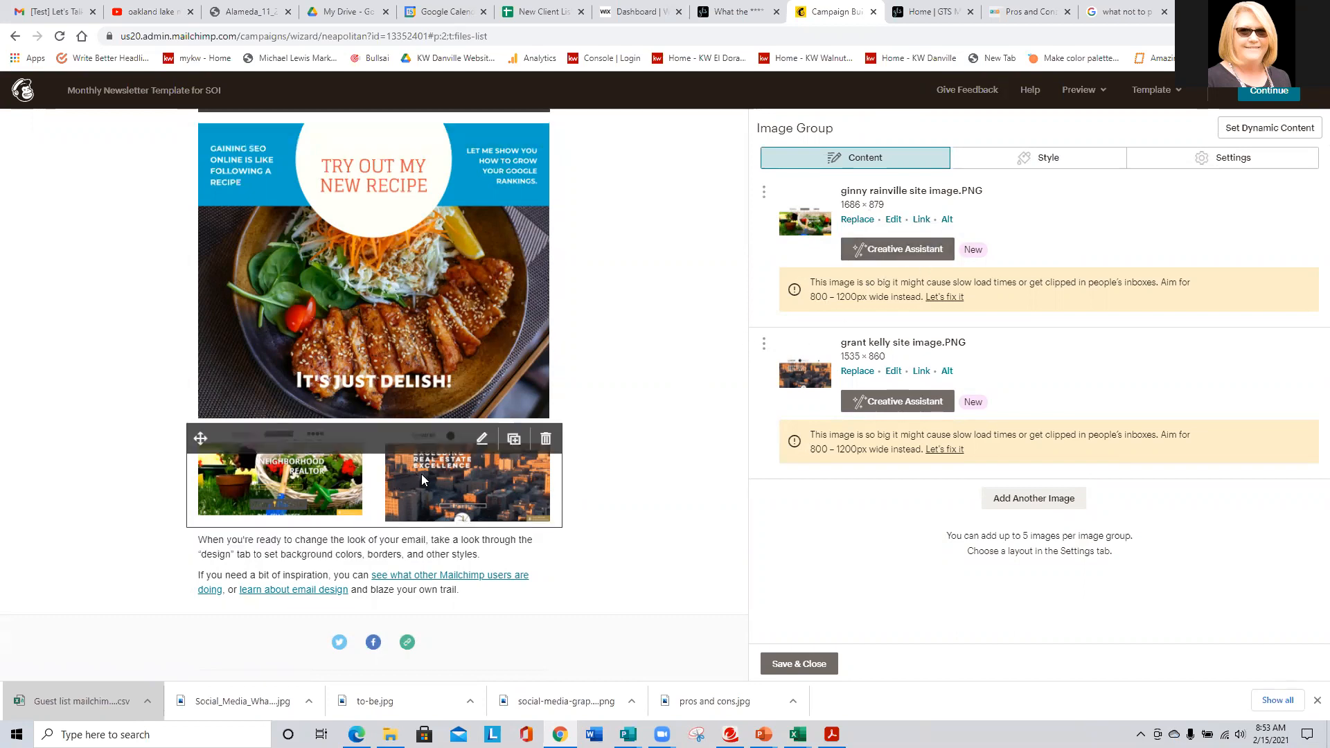
{"action": "left_click", "coordinate": [1016, 509]}
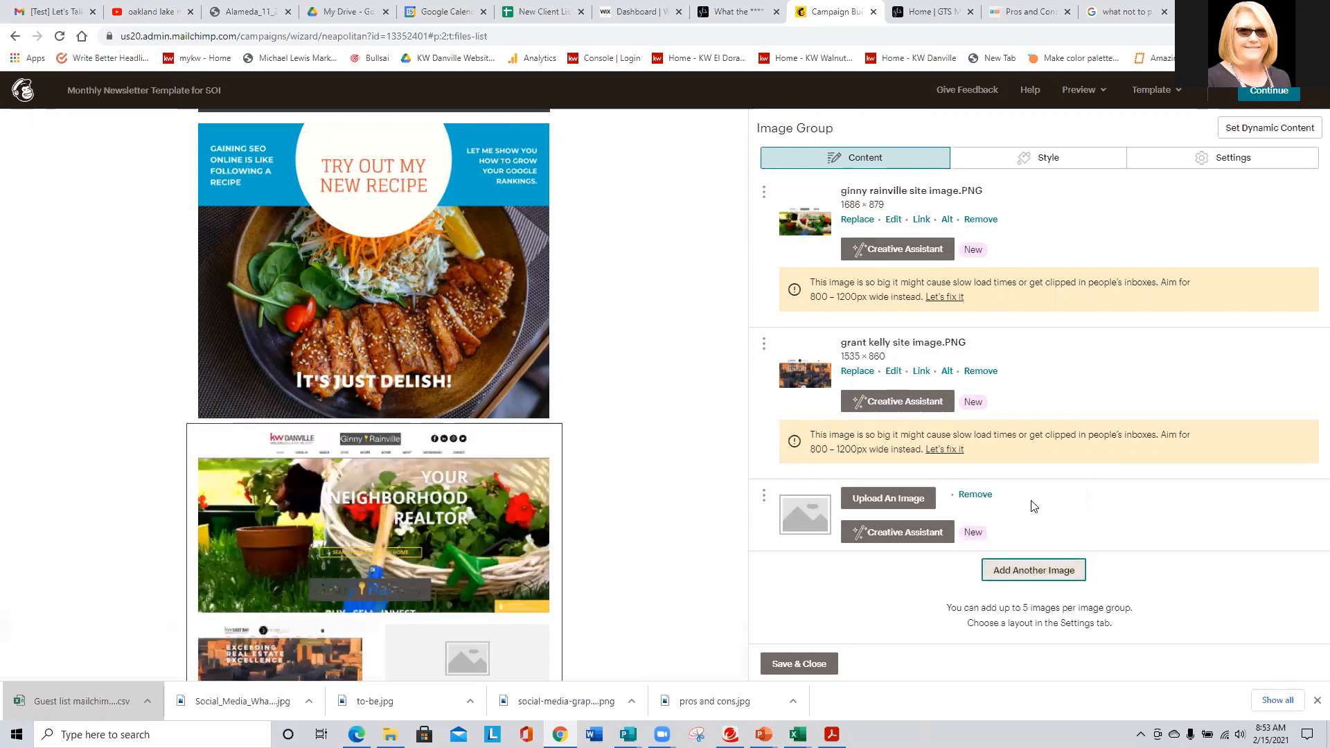
{"action": "mouse_move", "coordinate": [353, 470]}
{"action": "scroll", "coordinate": [353, 469], "scroll_direction": "down", "scroll_amount": 3}
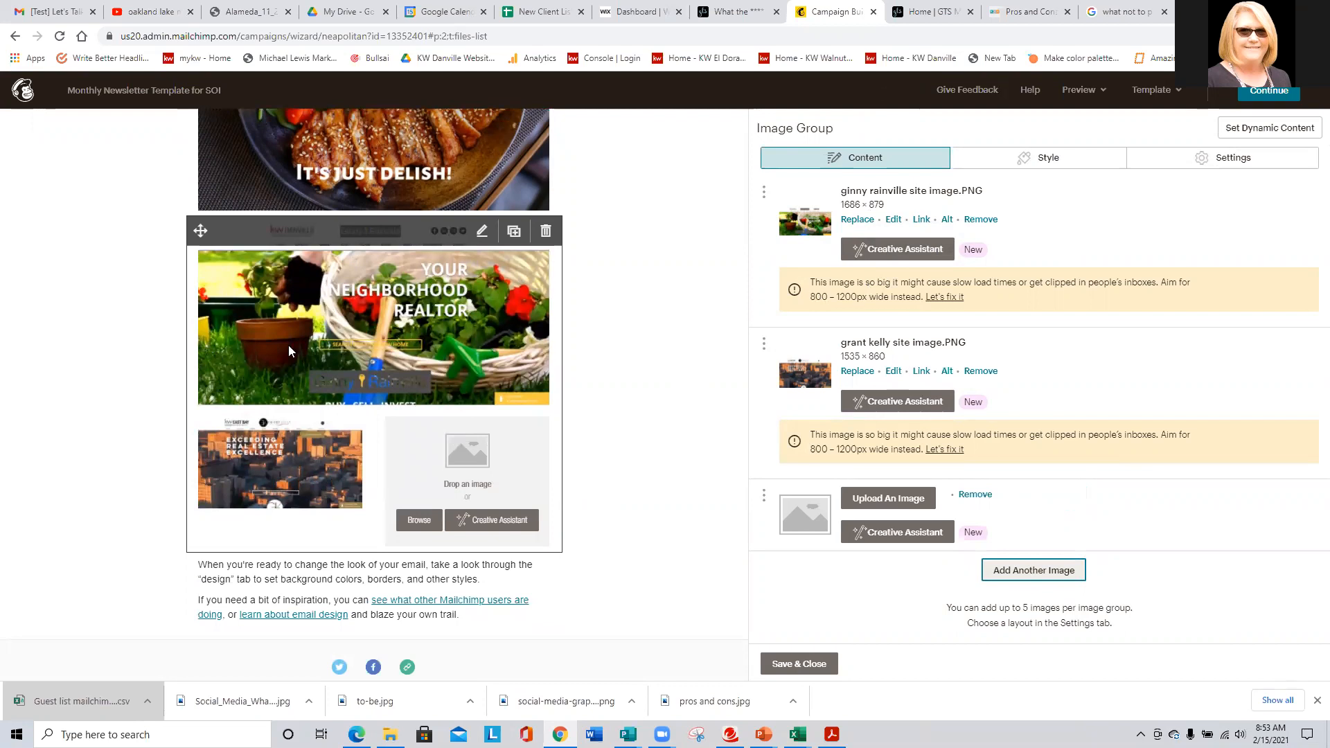
{"action": "left_click", "coordinate": [874, 500]}
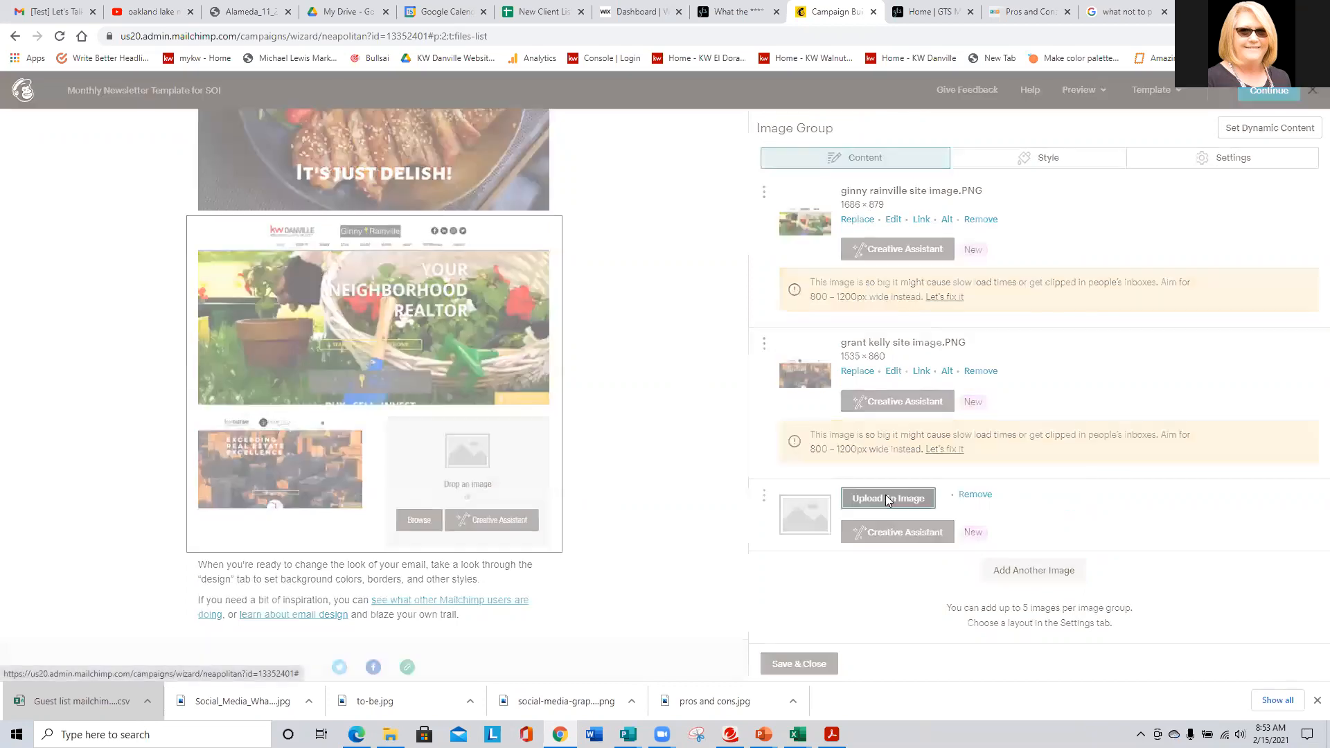
{"action": "scroll", "coordinate": [559, 326], "scroll_direction": "down", "scroll_amount": 5}
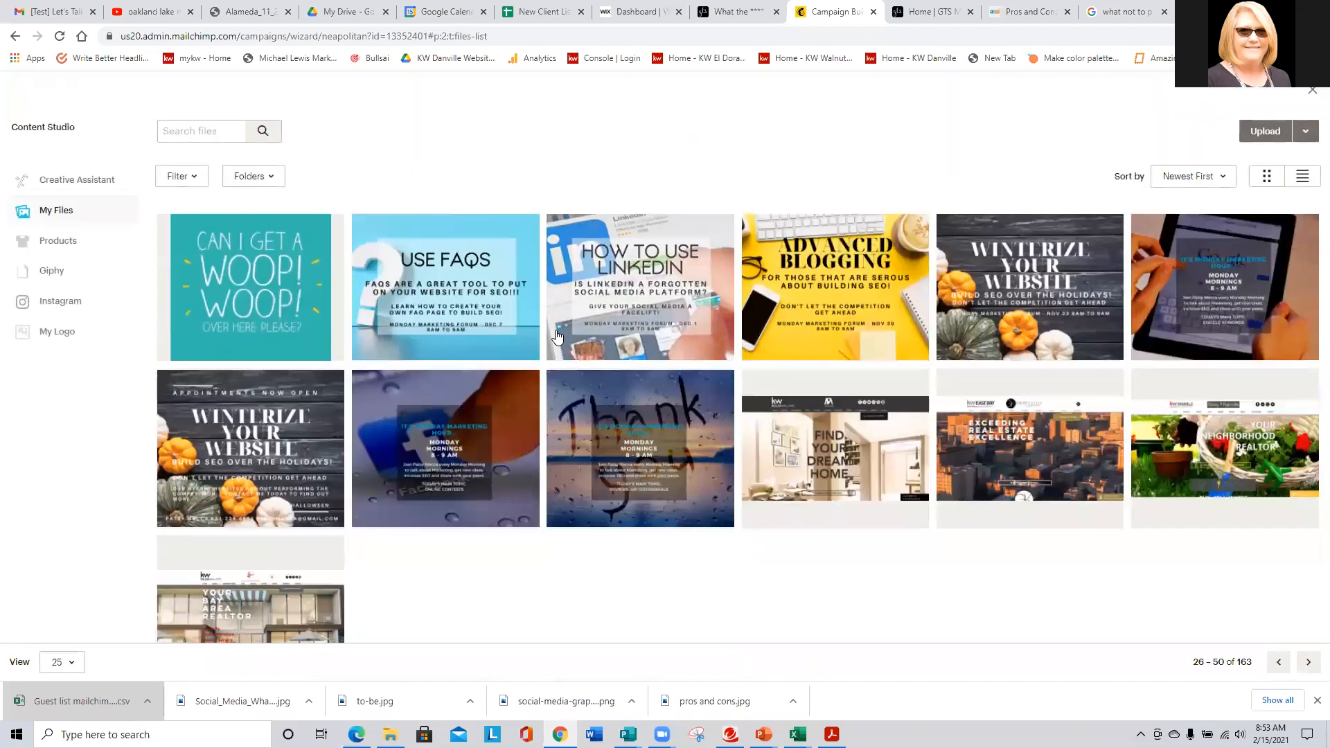
{"action": "left_click", "coordinate": [835, 447]}
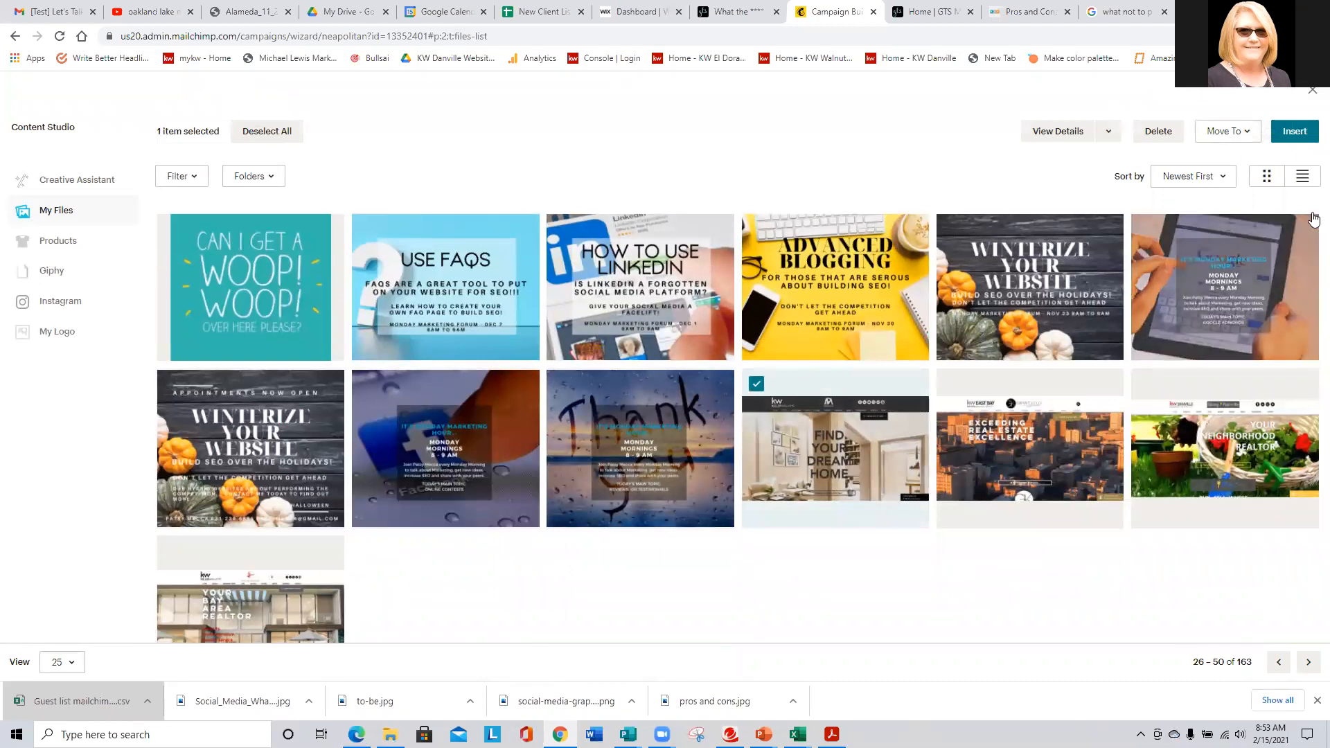
{"action": "left_click", "coordinate": [1295, 131]}
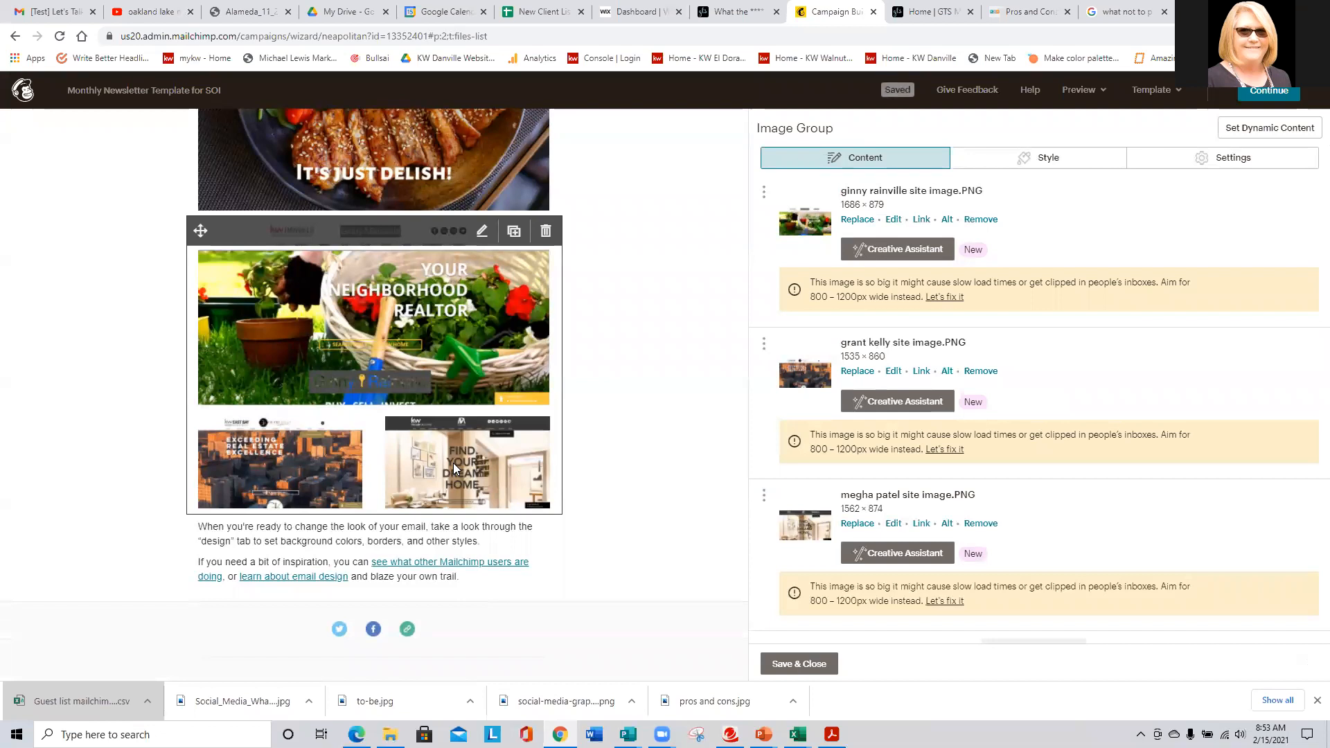
{"action": "scroll", "coordinate": [1036, 584], "scroll_direction": "down", "scroll_amount": 2}
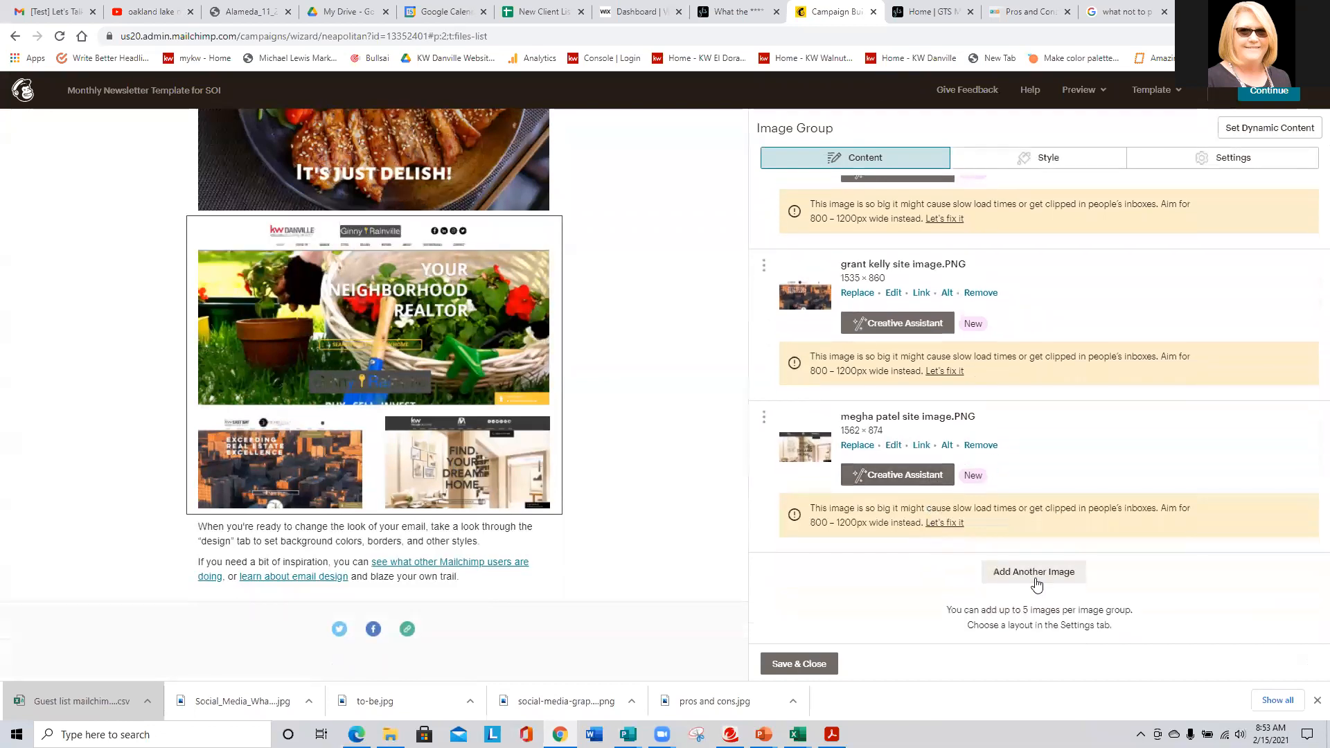
{"action": "left_click", "coordinate": [1037, 575]}
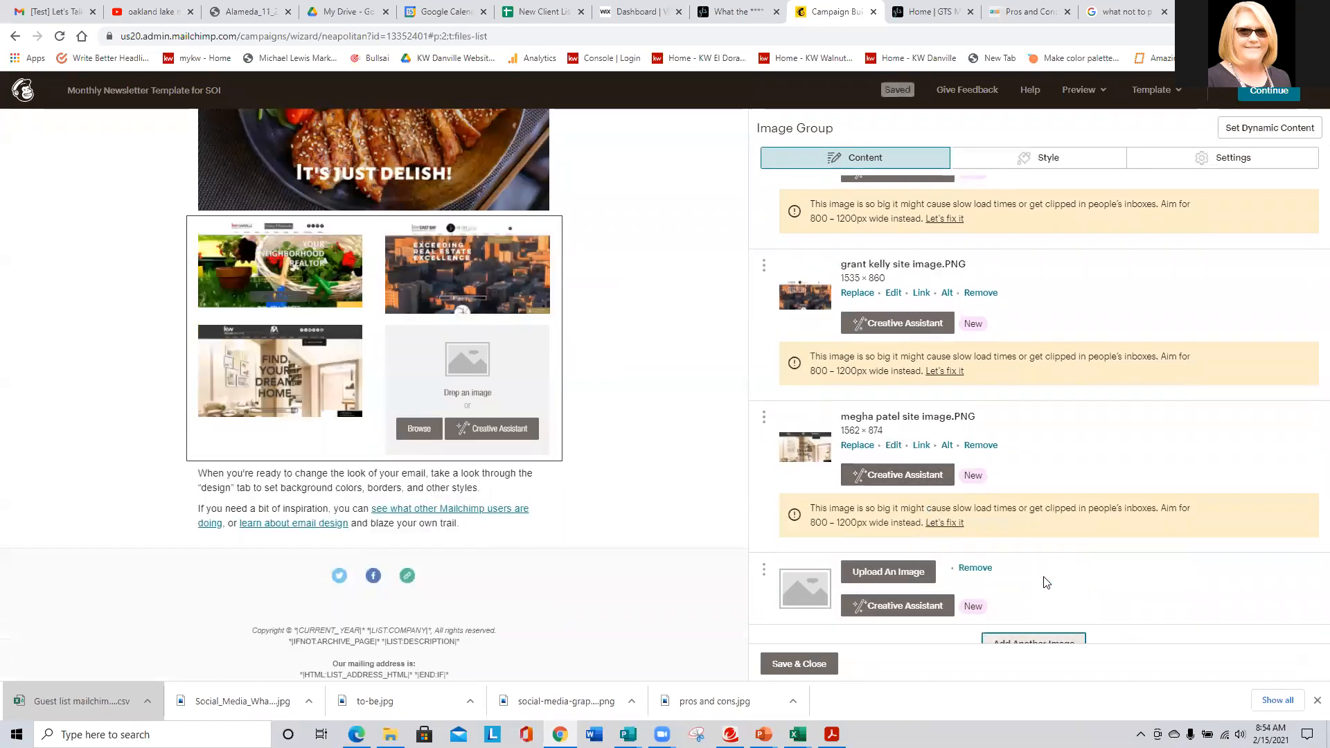
{"action": "left_click", "coordinate": [876, 572]}
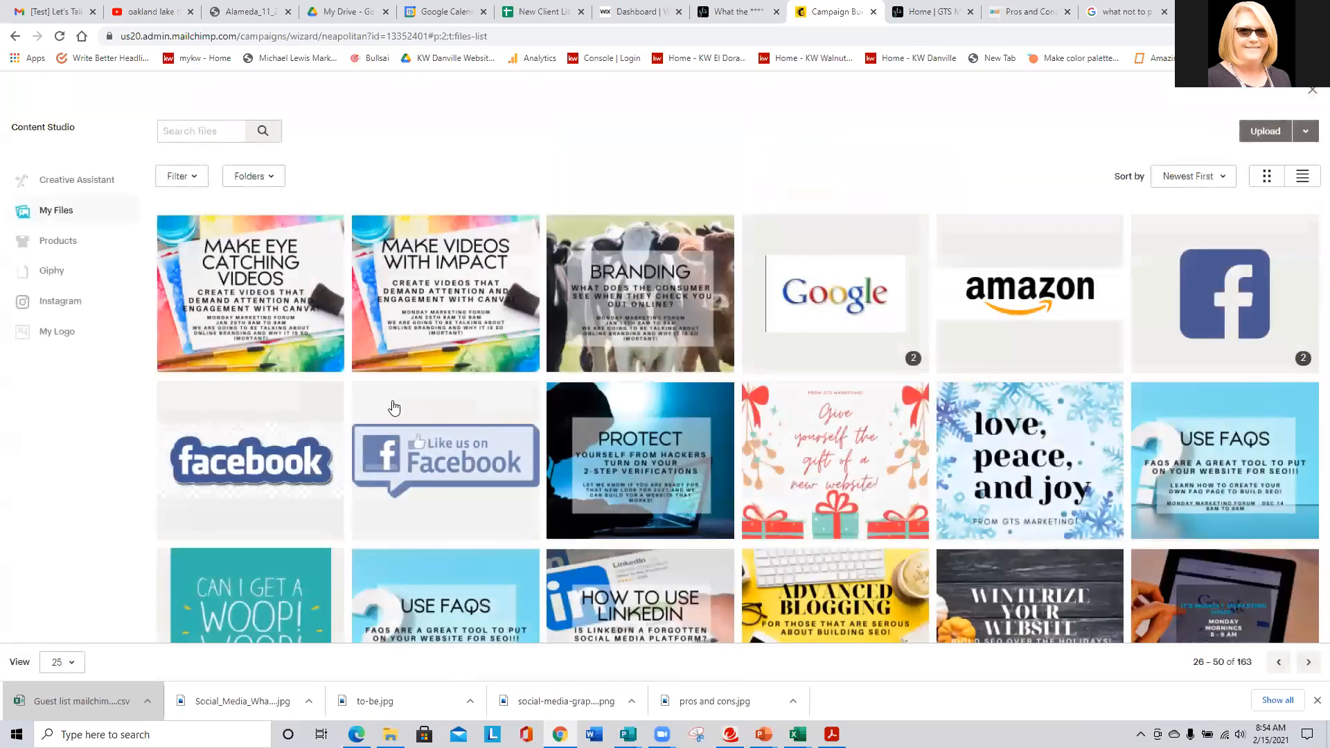
{"action": "scroll", "coordinate": [394, 407], "scroll_direction": "down", "scroll_amount": 6}
{"action": "left_click", "coordinate": [262, 529]}
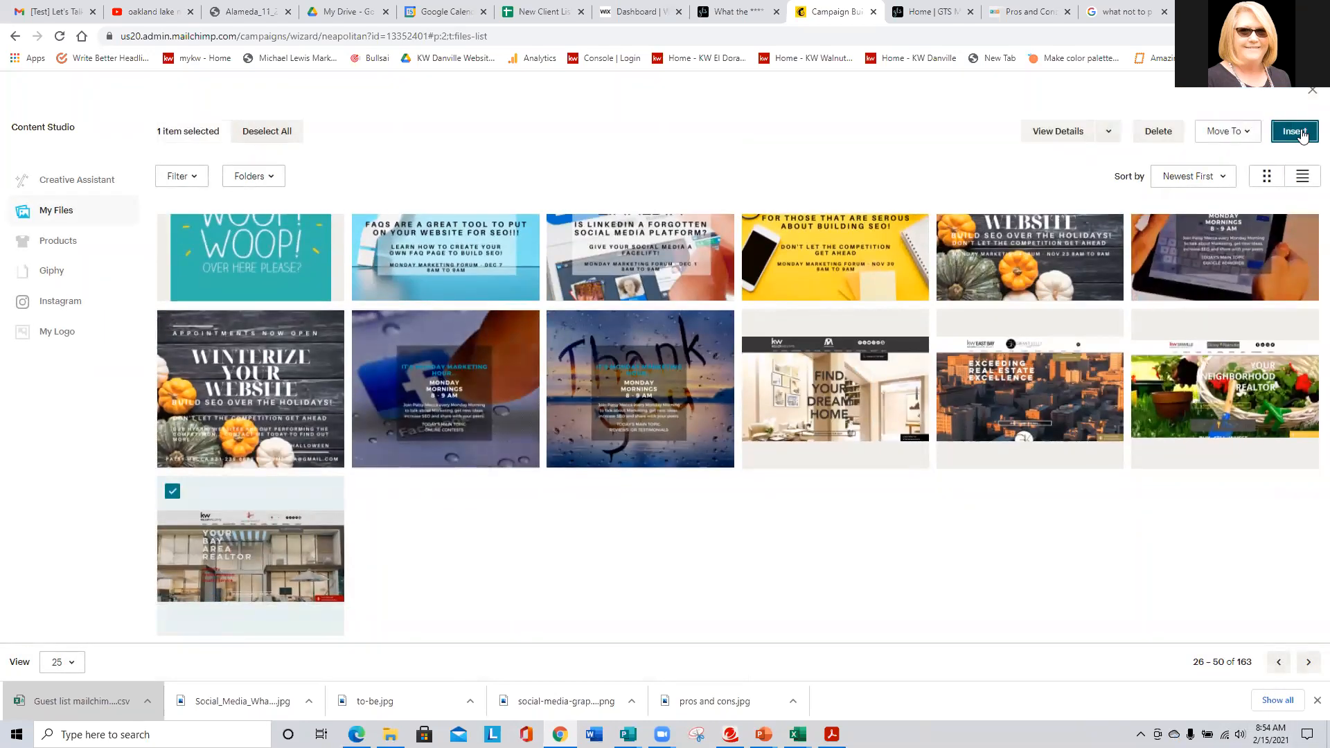
{"action": "left_click", "coordinate": [1294, 131]}
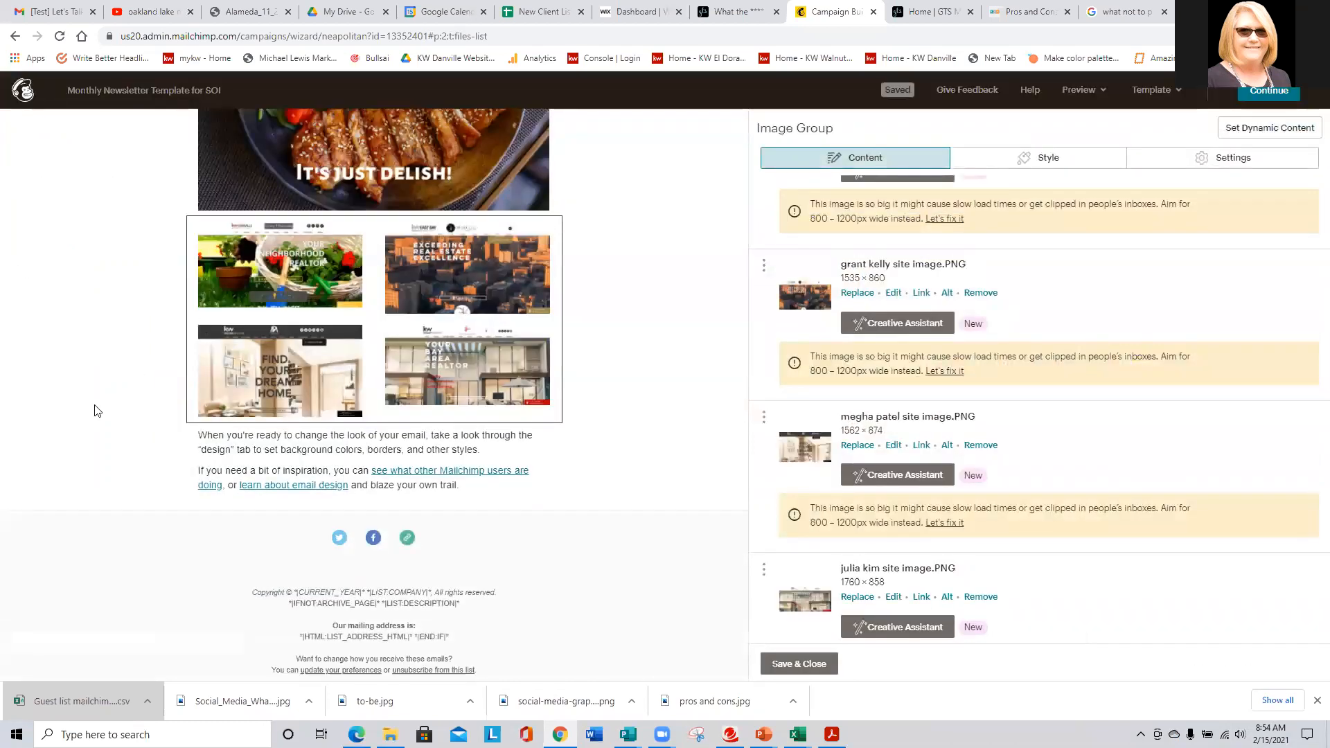
{"action": "scroll", "coordinate": [90, 411], "scroll_direction": "up", "scroll_amount": 2}
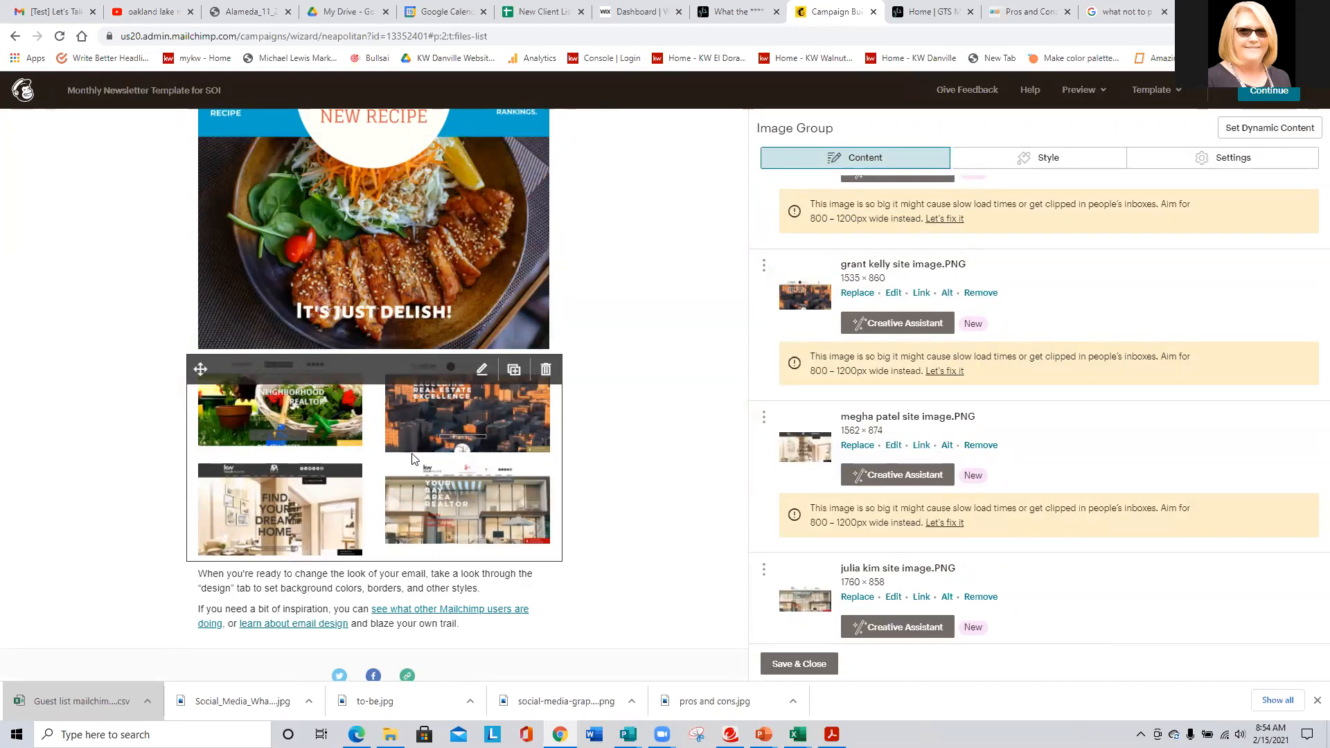
{"action": "scroll", "coordinate": [971, 518], "scroll_direction": "down", "scroll_amount": 2}
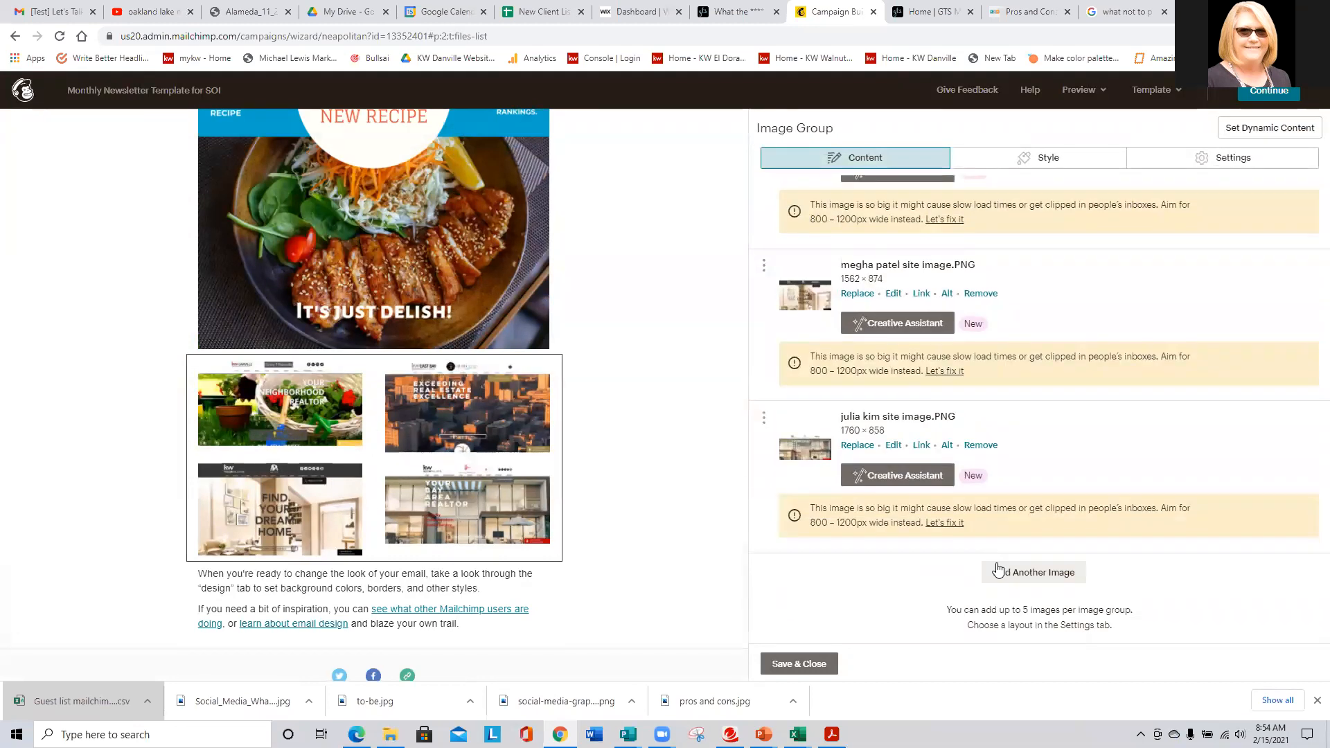
{"action": "left_click", "coordinate": [1033, 573]}
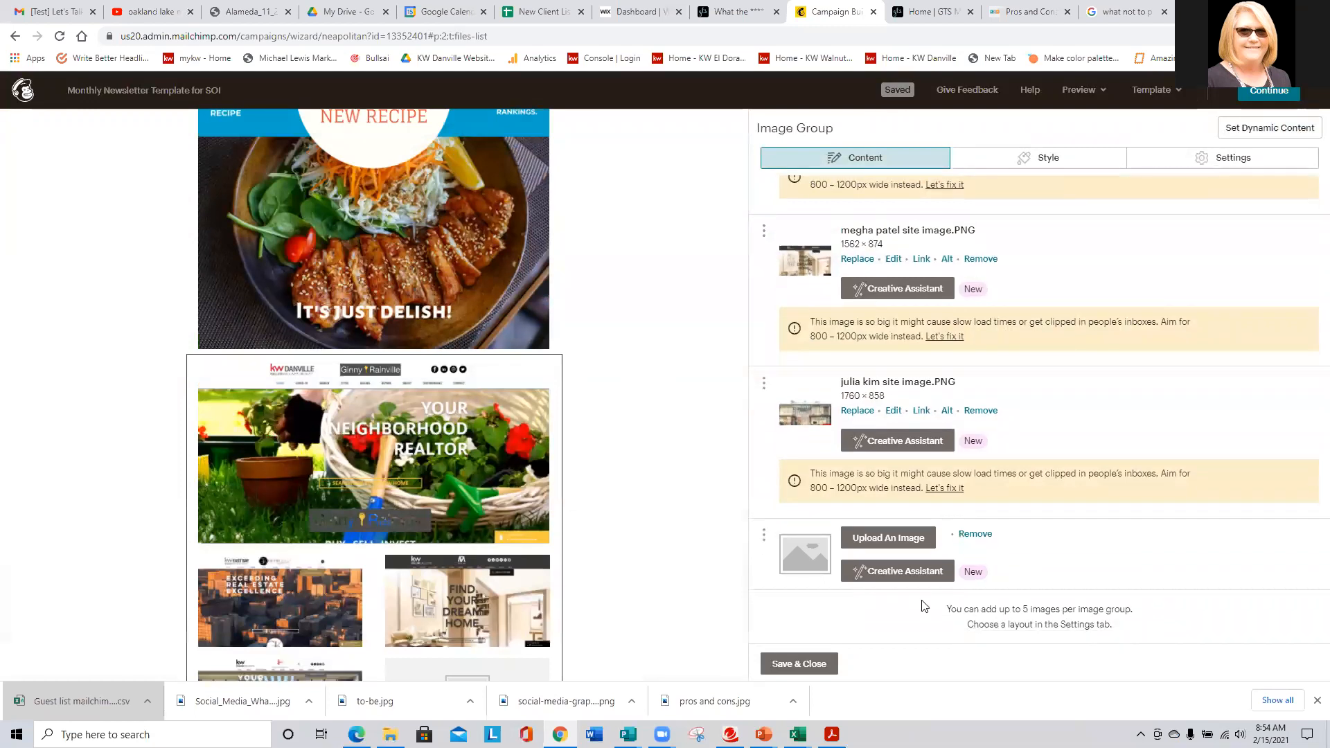
{"action": "left_click", "coordinate": [883, 538]}
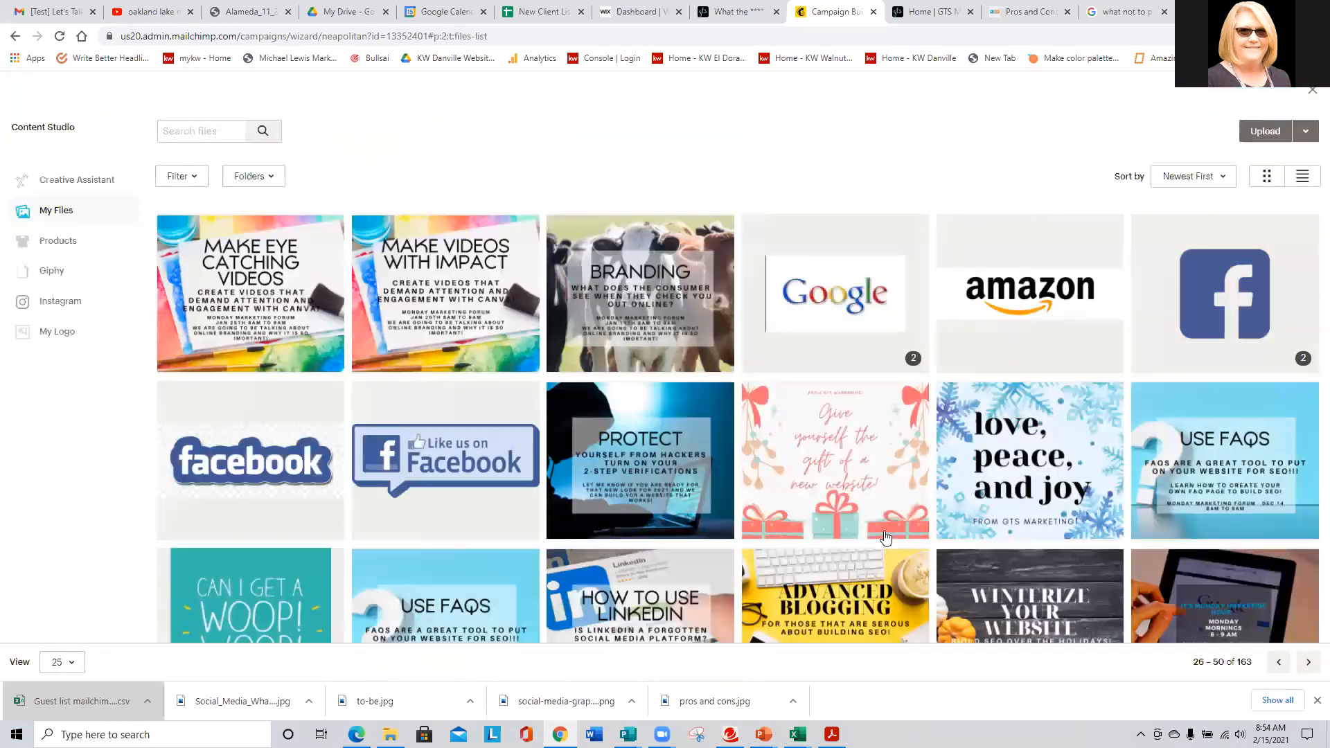
{"action": "scroll", "coordinate": [885, 537], "scroll_direction": "down", "scroll_amount": 5}
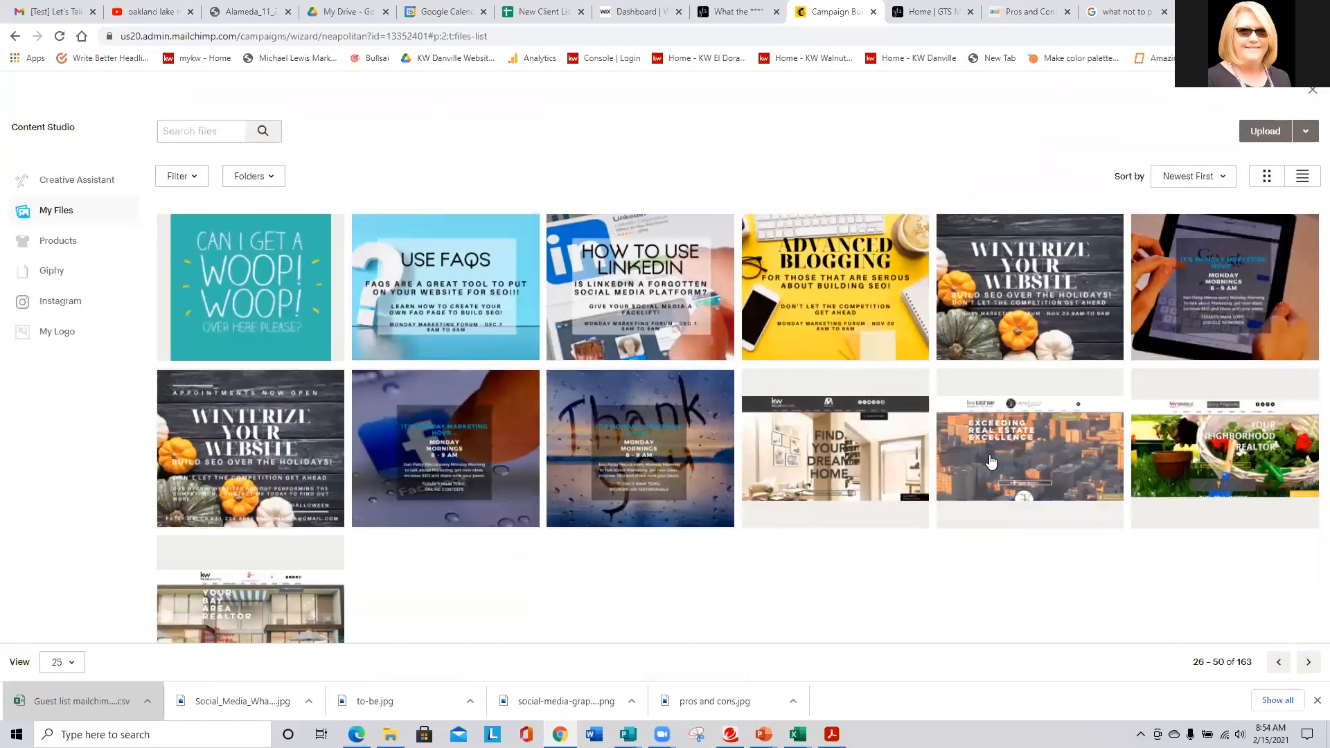
{"action": "left_click", "coordinate": [991, 461]}
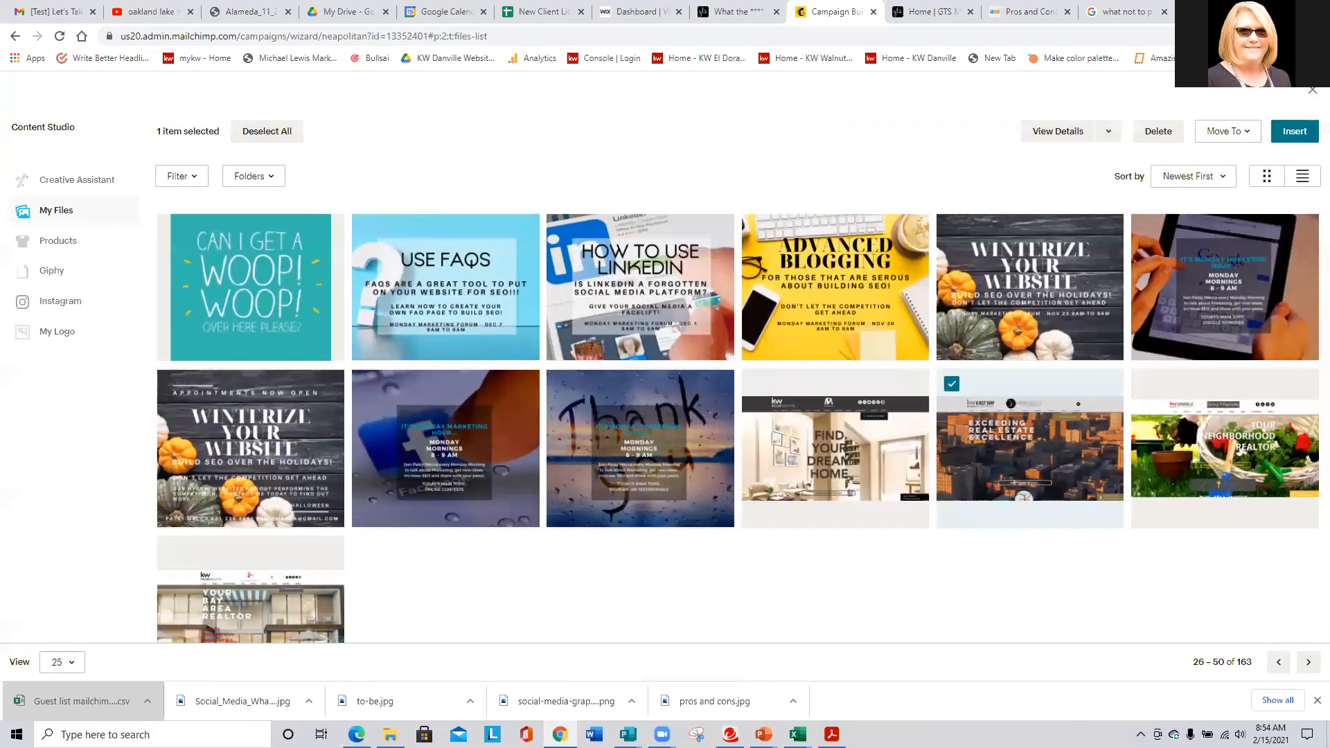
{"action": "left_click", "coordinate": [1309, 662]}
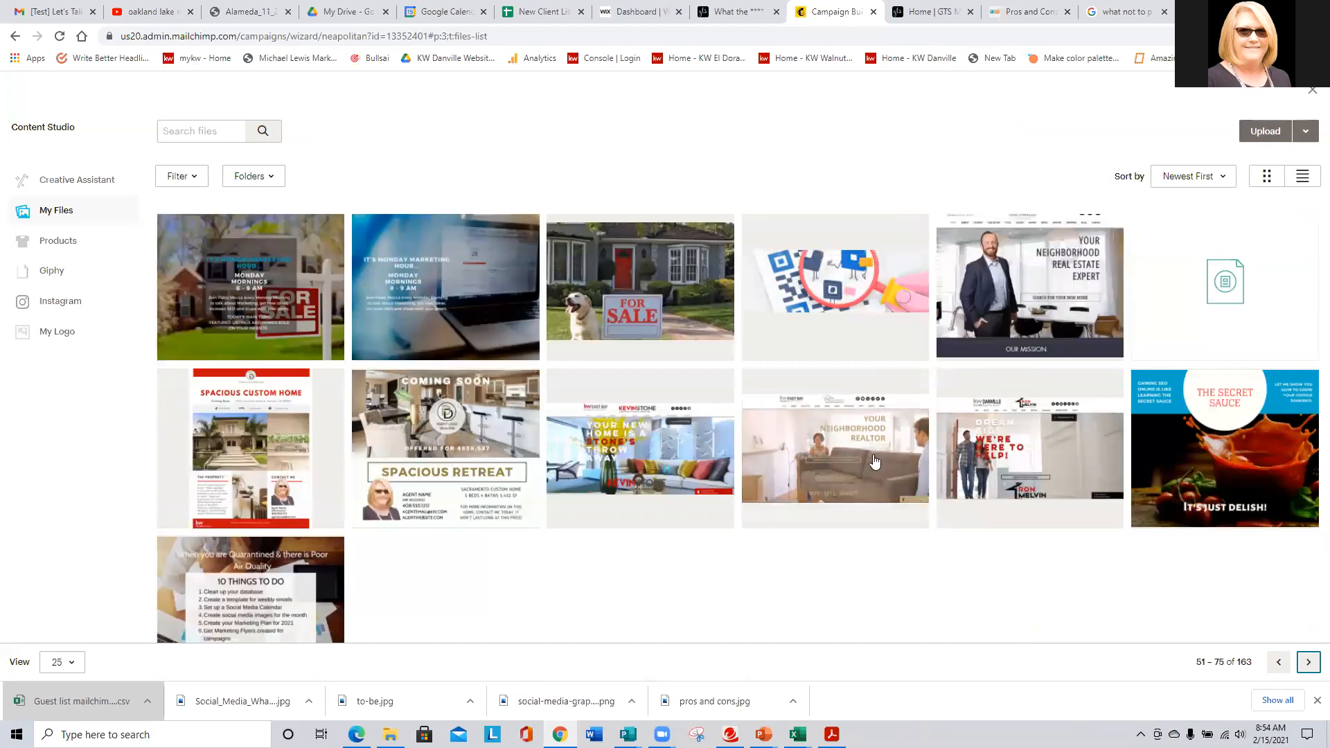
{"action": "left_click", "coordinate": [658, 457]}
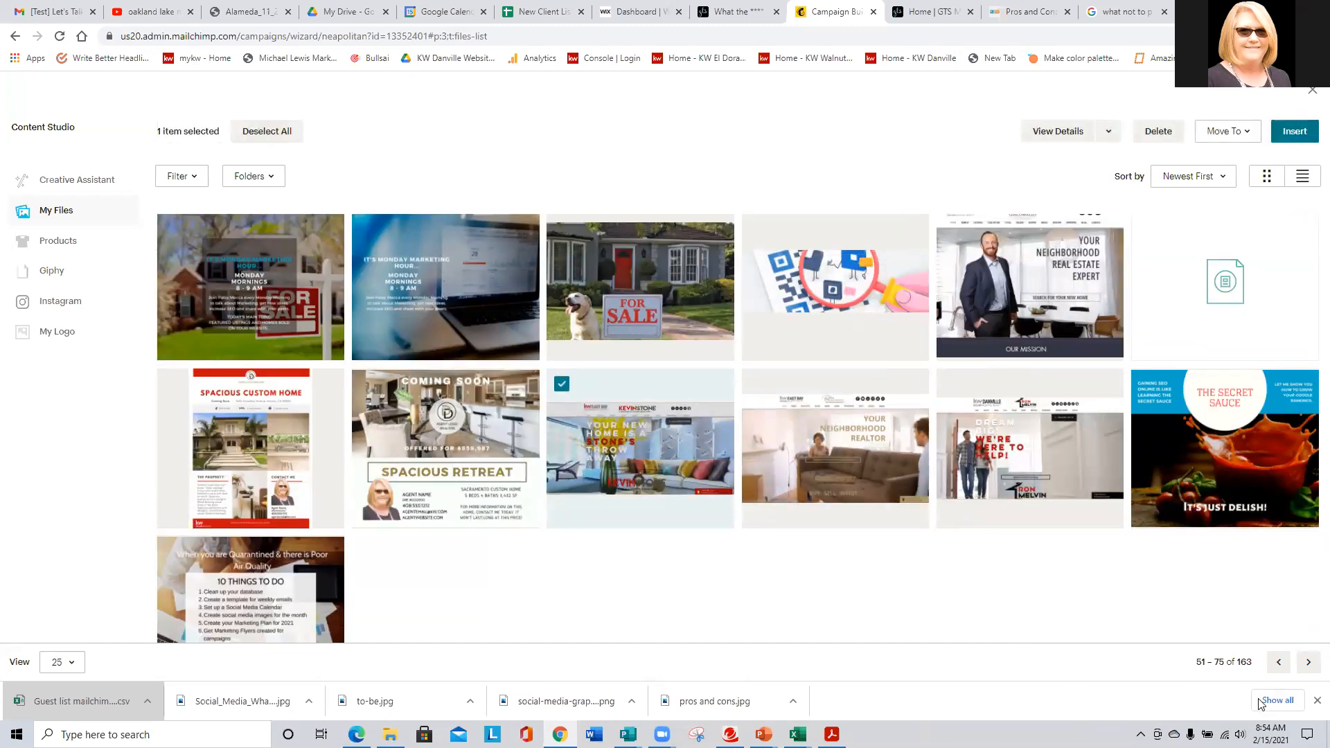
{"action": "left_click", "coordinate": [1279, 137]}
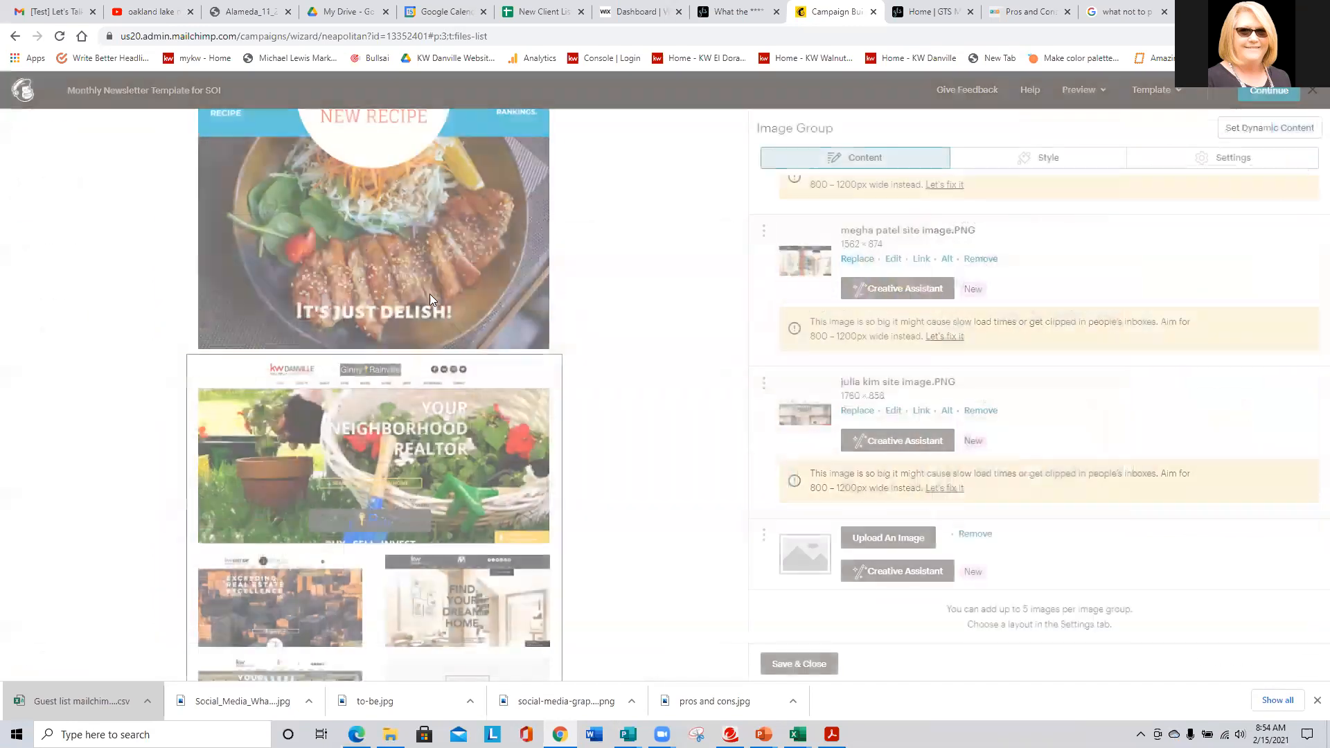
{"action": "scroll", "coordinate": [74, 430], "scroll_direction": "down", "scroll_amount": 3}
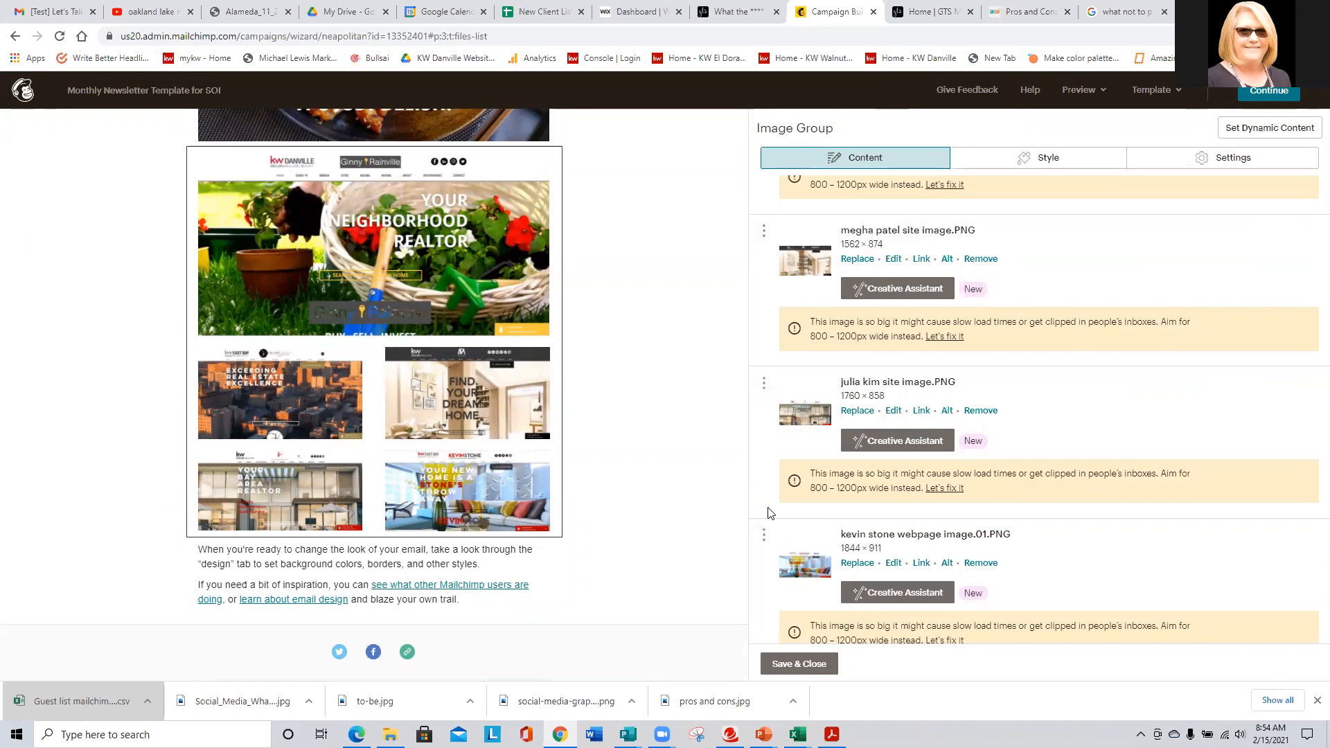
{"action": "mouse_move", "coordinate": [493, 488]}
{"action": "left_click", "coordinate": [800, 664]}
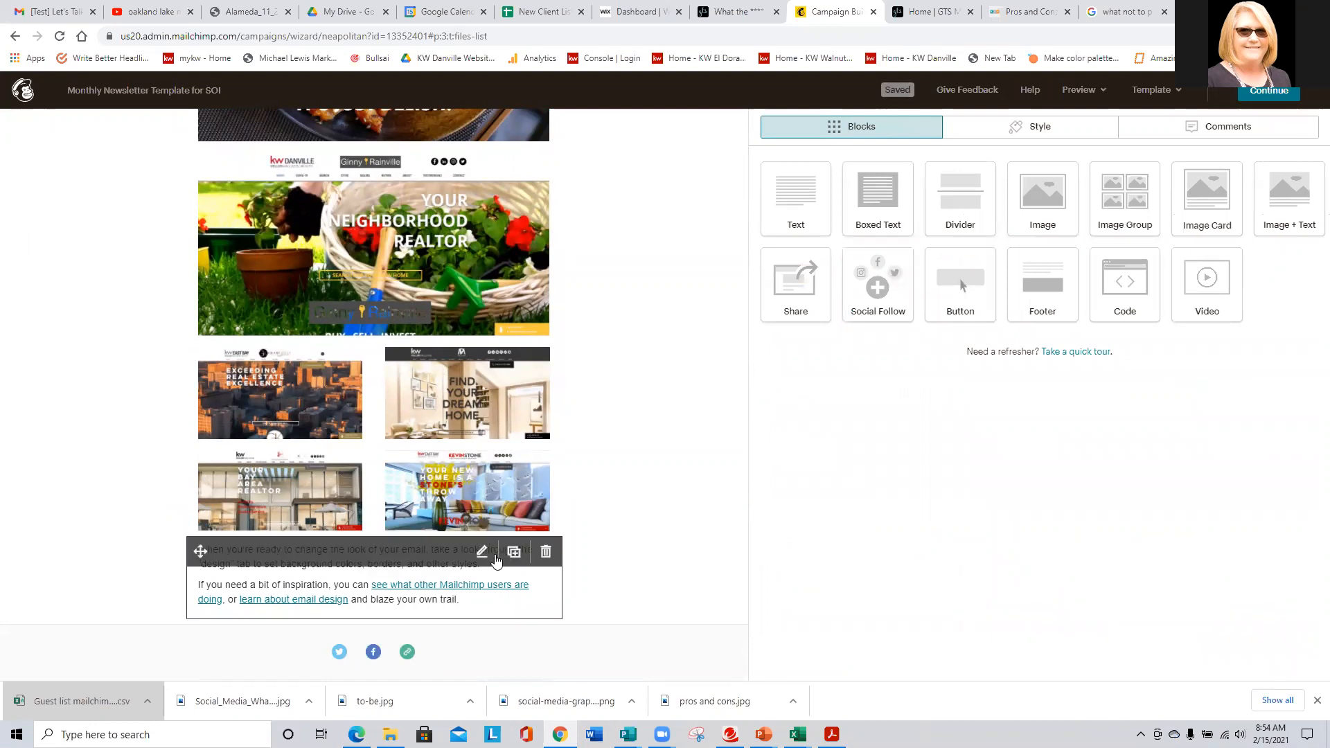
{"action": "mouse_move", "coordinate": [391, 443]}
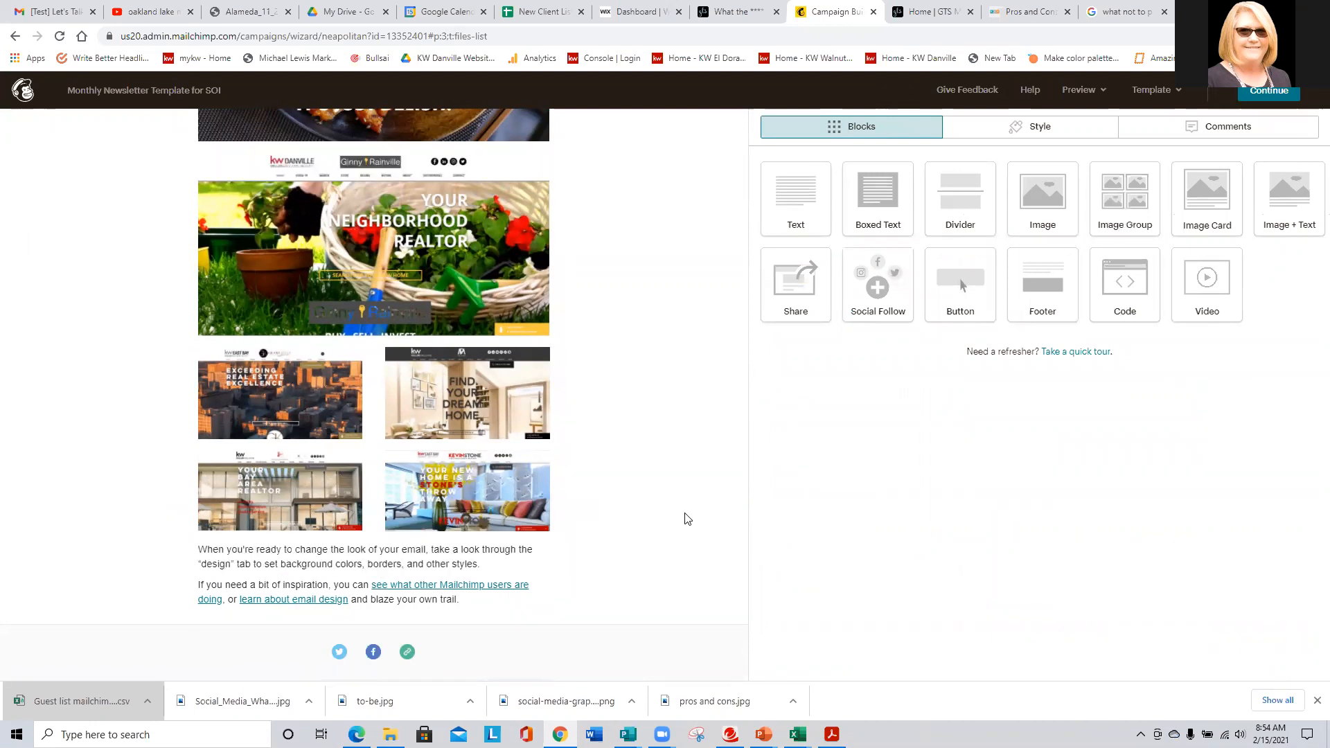
{"action": "mouse_move", "coordinate": [486, 492]}
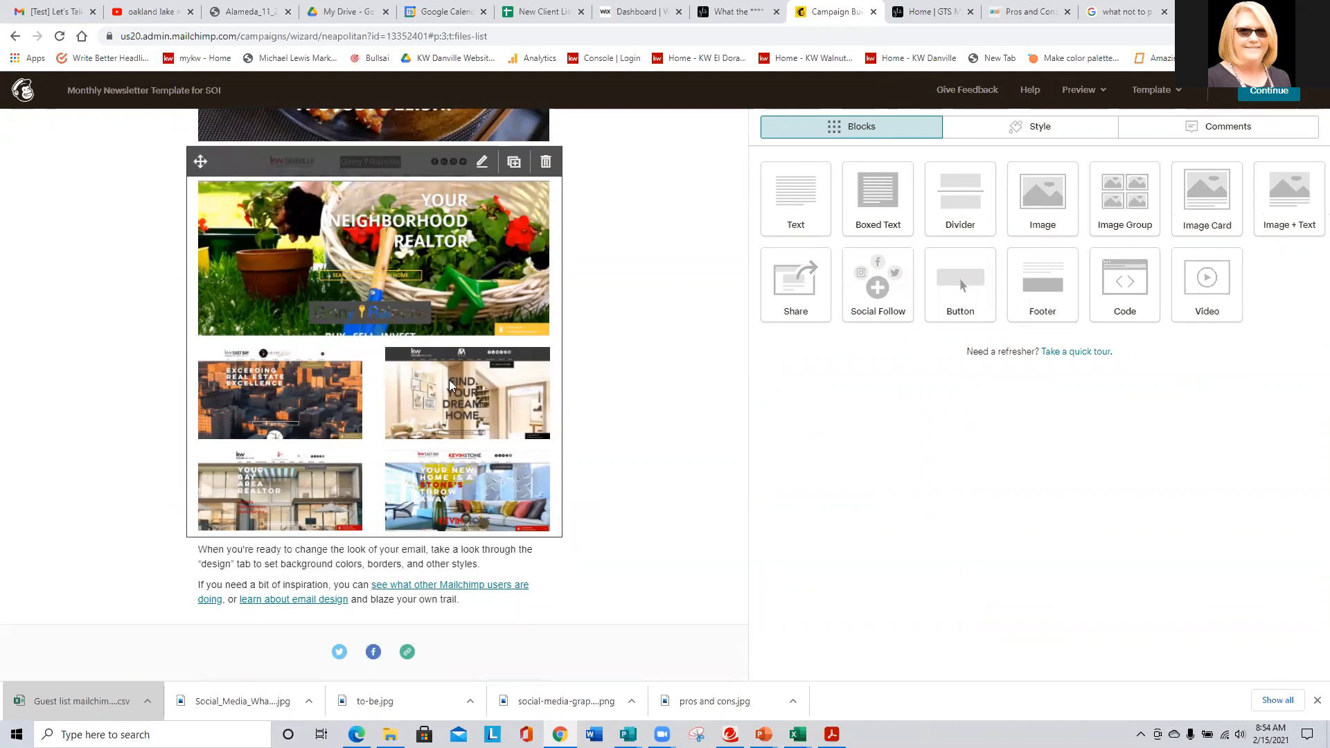
{"action": "scroll", "coordinate": [449, 380], "scroll_direction": "up", "scroll_amount": 3}
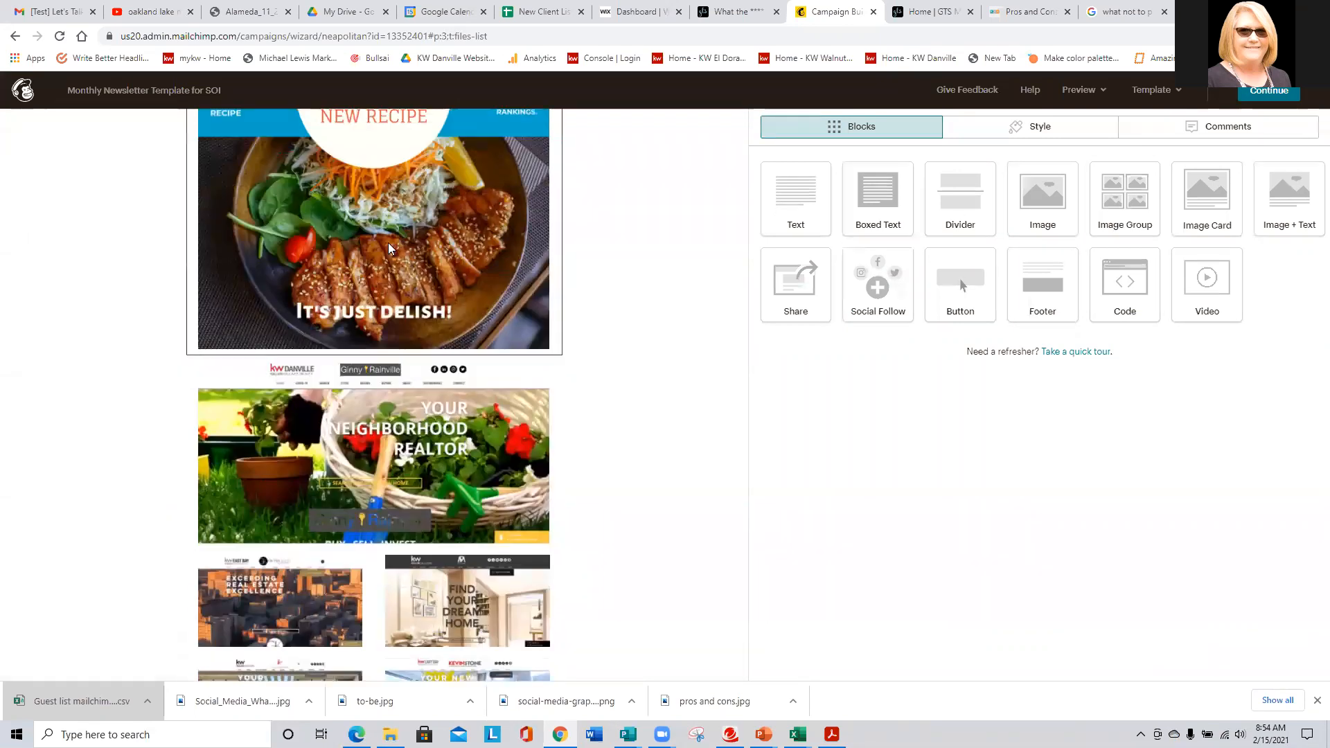
{"action": "scroll", "coordinate": [391, 255], "scroll_direction": "up", "scroll_amount": 5}
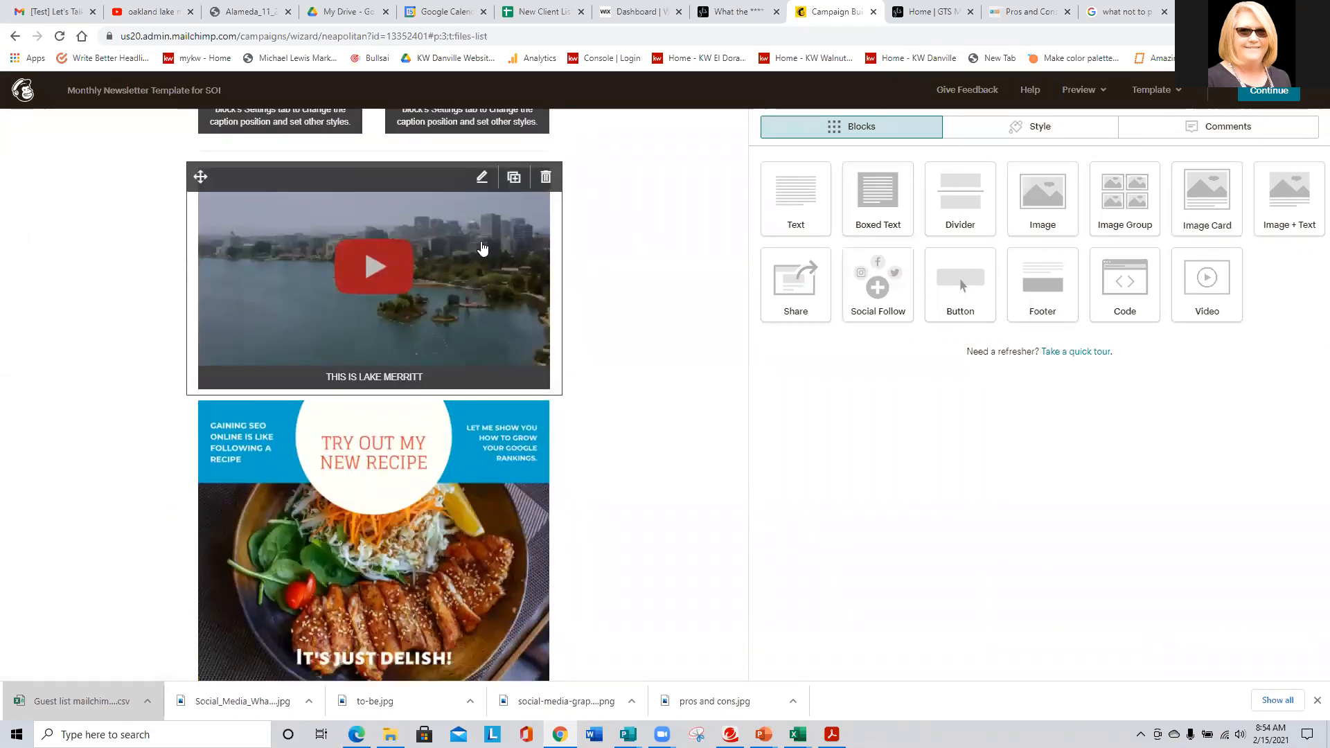
- Delete the 'Try Out My New Recipe' block, leaving the realtor images under the Lake Merritt video
{"action": "left_click", "coordinate": [546, 410]}
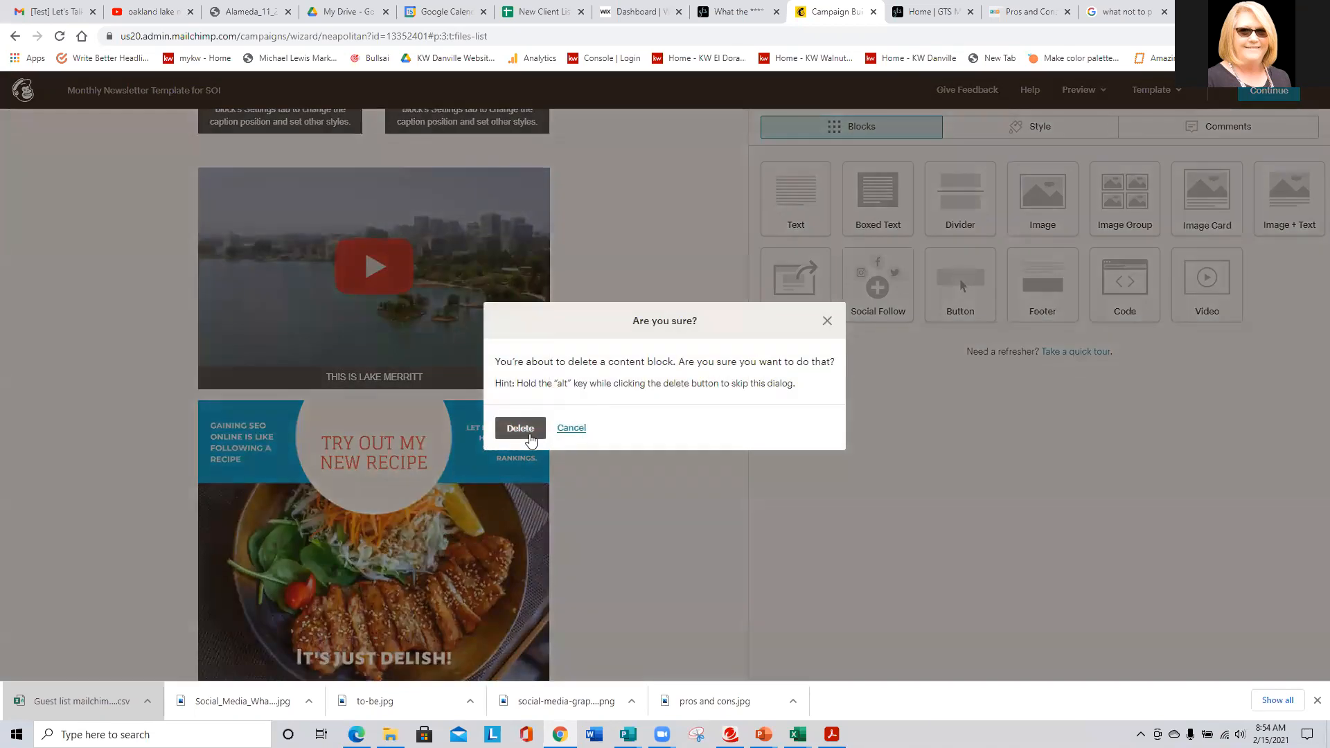
{"action": "left_click", "coordinate": [528, 430]}
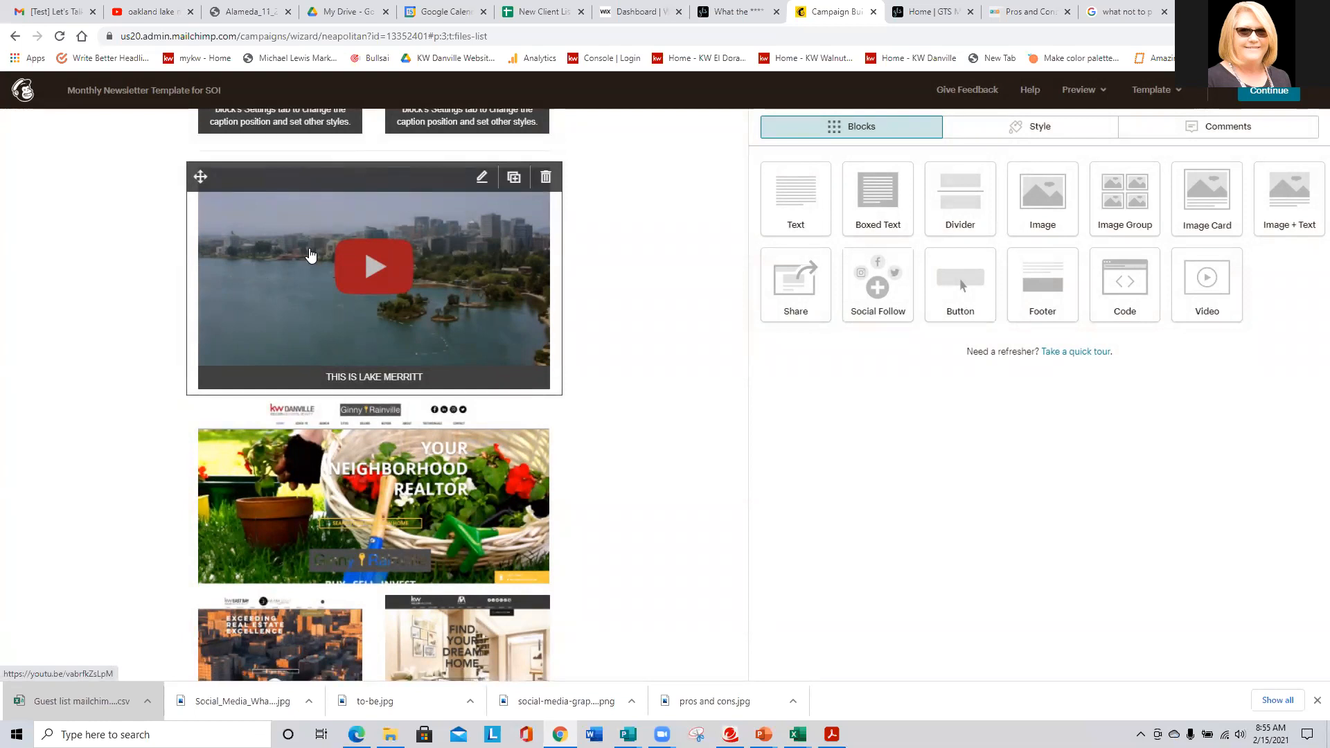
{"action": "scroll", "coordinate": [311, 260], "scroll_direction": "down", "scroll_amount": 1}
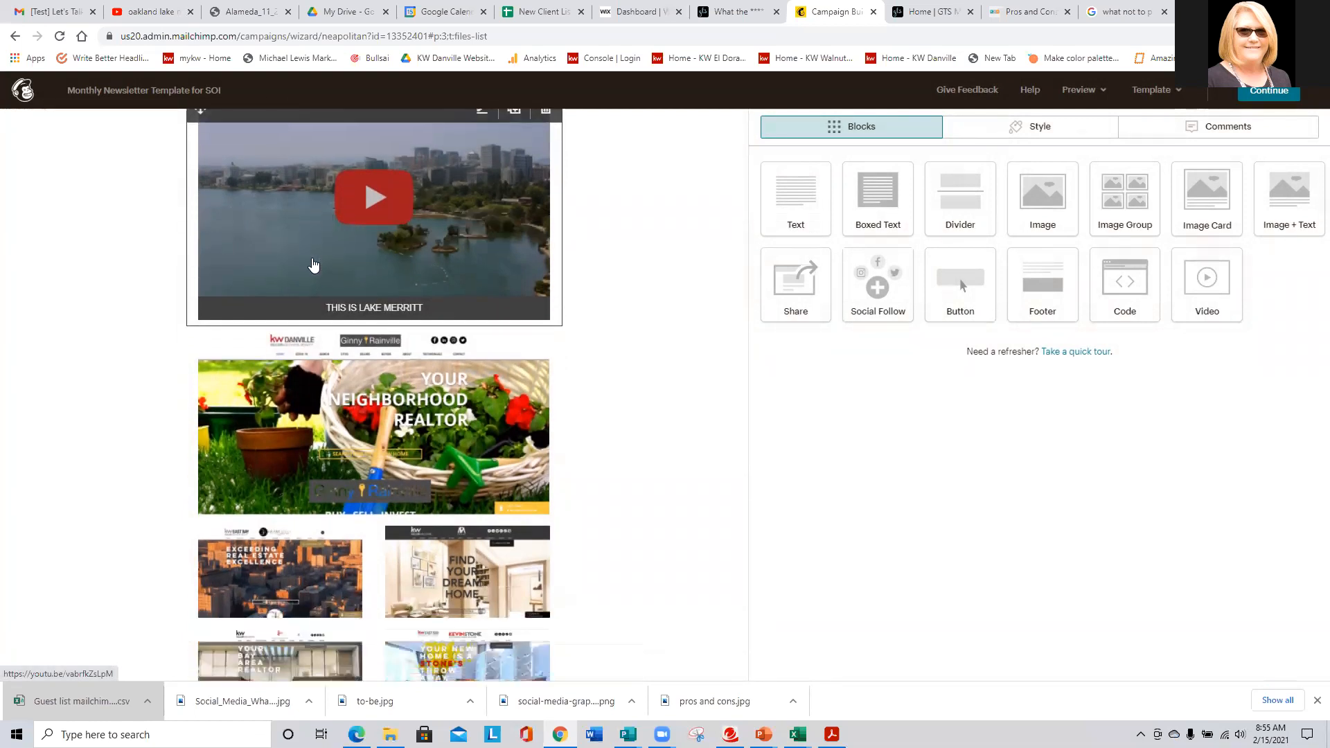
{"action": "scroll", "coordinate": [333, 413], "scroll_direction": "down", "scroll_amount": 2}
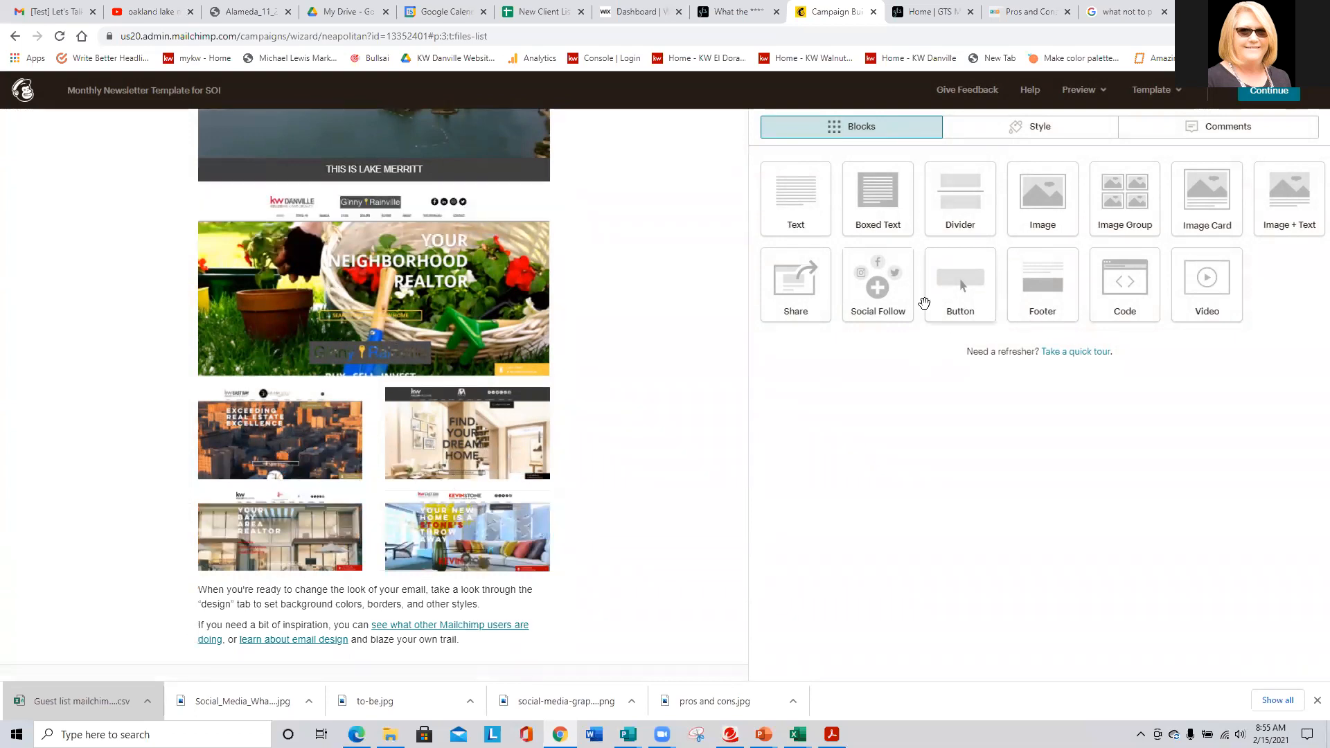
- Drop an empty Text block below the realtor images, then switch to the Gmail tab
{"action": "left_click_drag", "start_coordinate": [810, 196], "coordinate": [462, 588]}
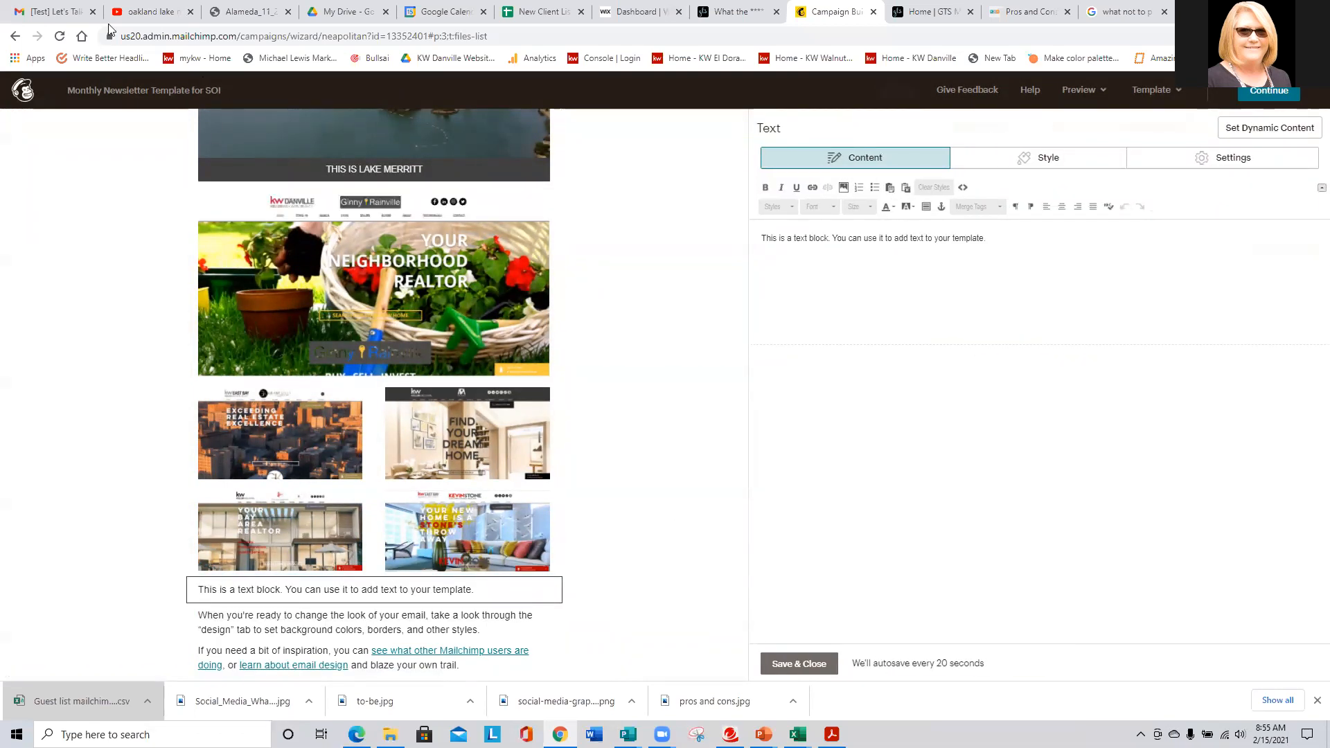
{"action": "left_click", "coordinate": [52, 12]}
{"action": "left_click", "coordinate": [250, 96]}
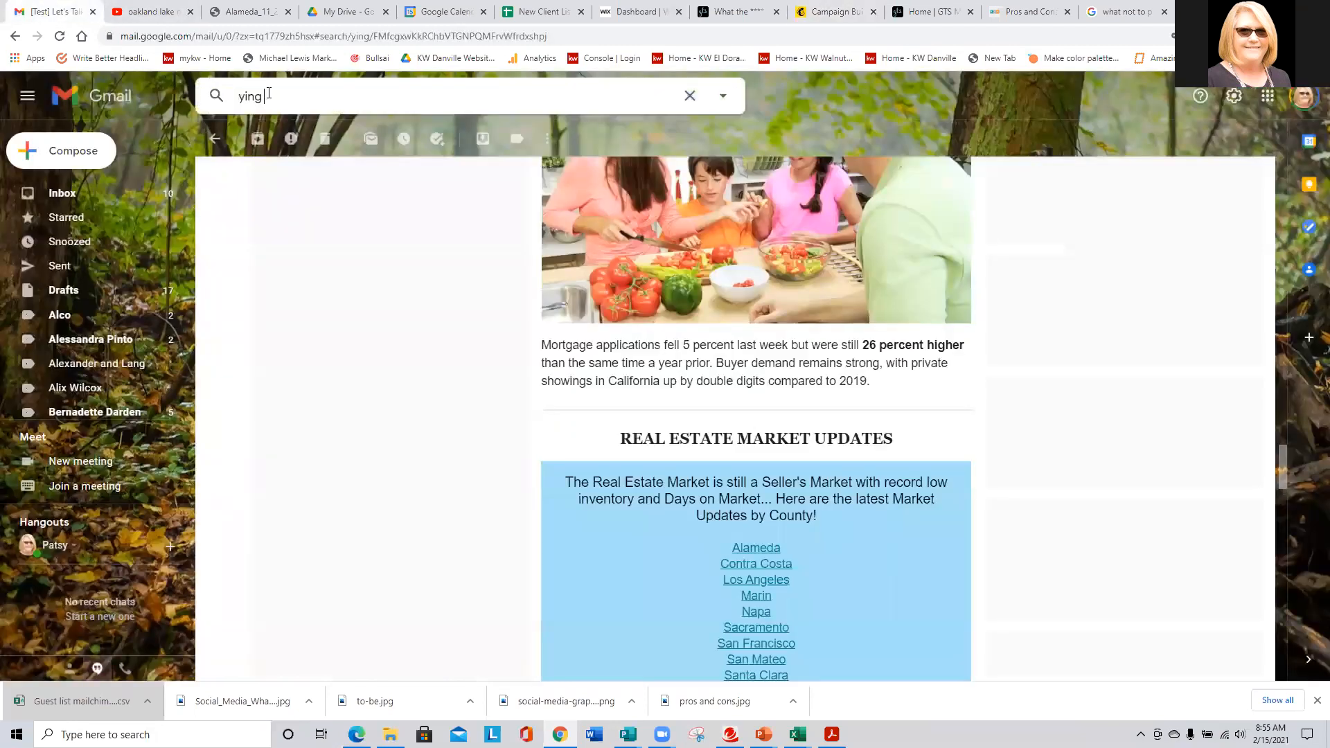
{"action": "type", "text": "COCO"}
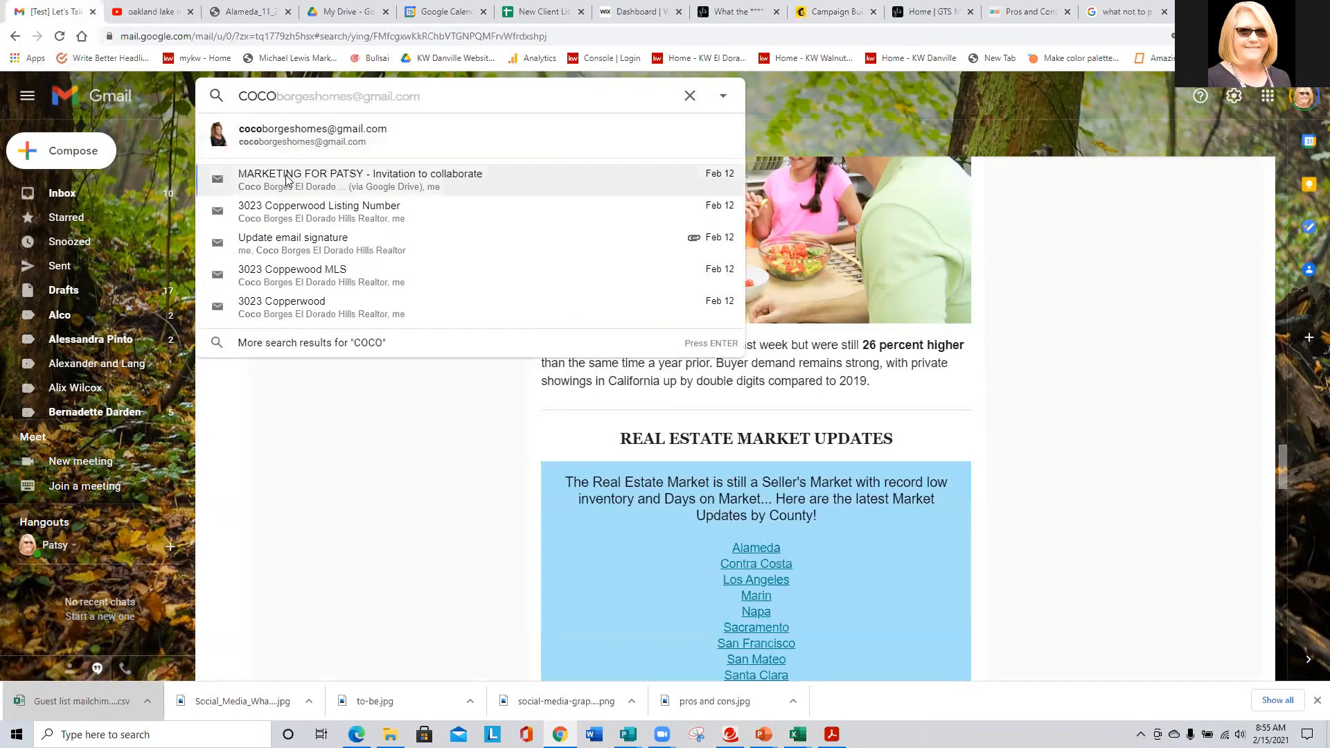
{"action": "left_click", "coordinate": [302, 135]}
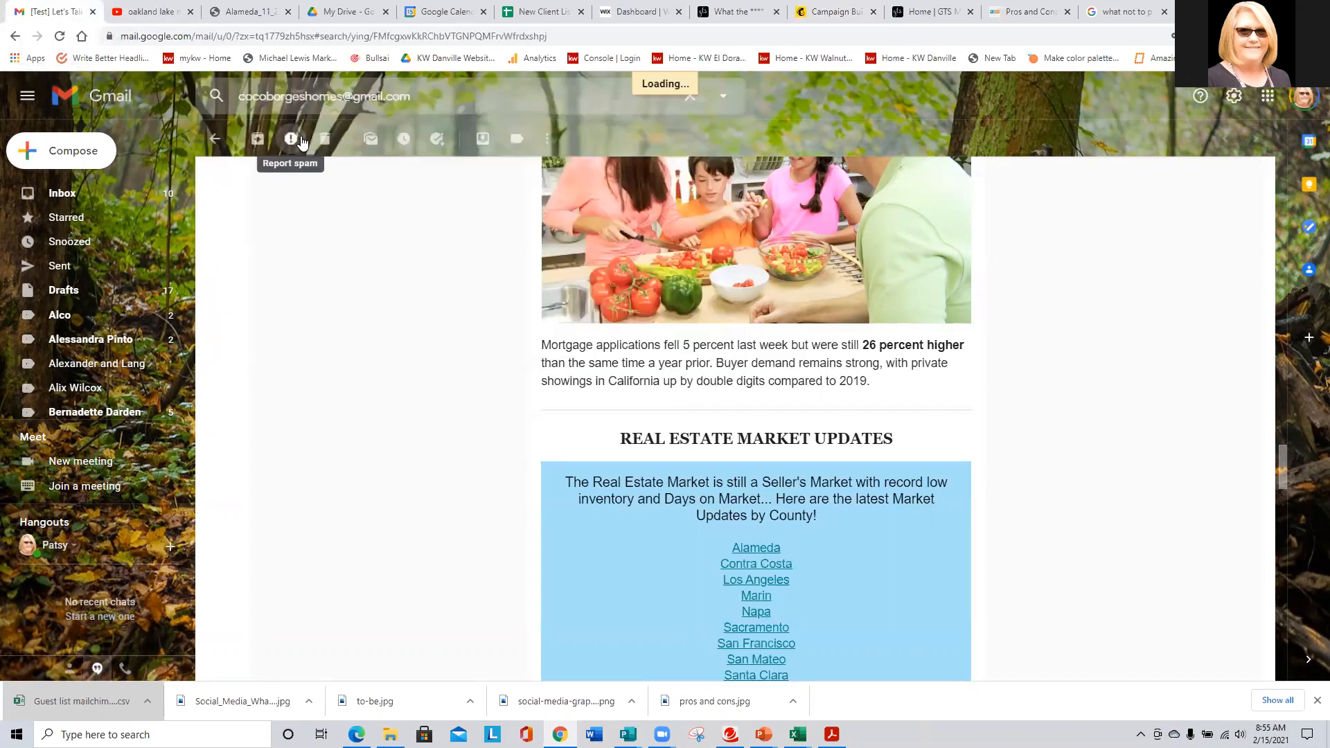
{"action": "left_click", "coordinate": [499, 521]}
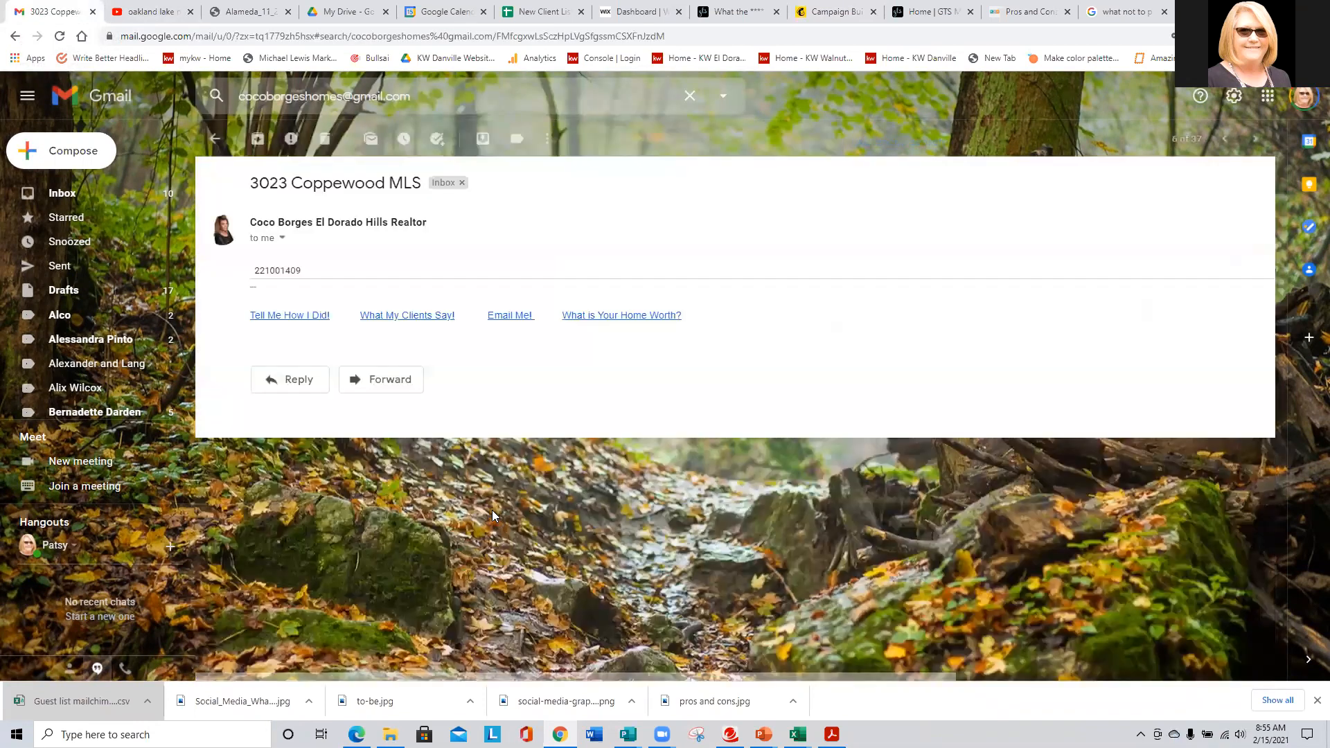
{"action": "left_click", "coordinate": [215, 138]}
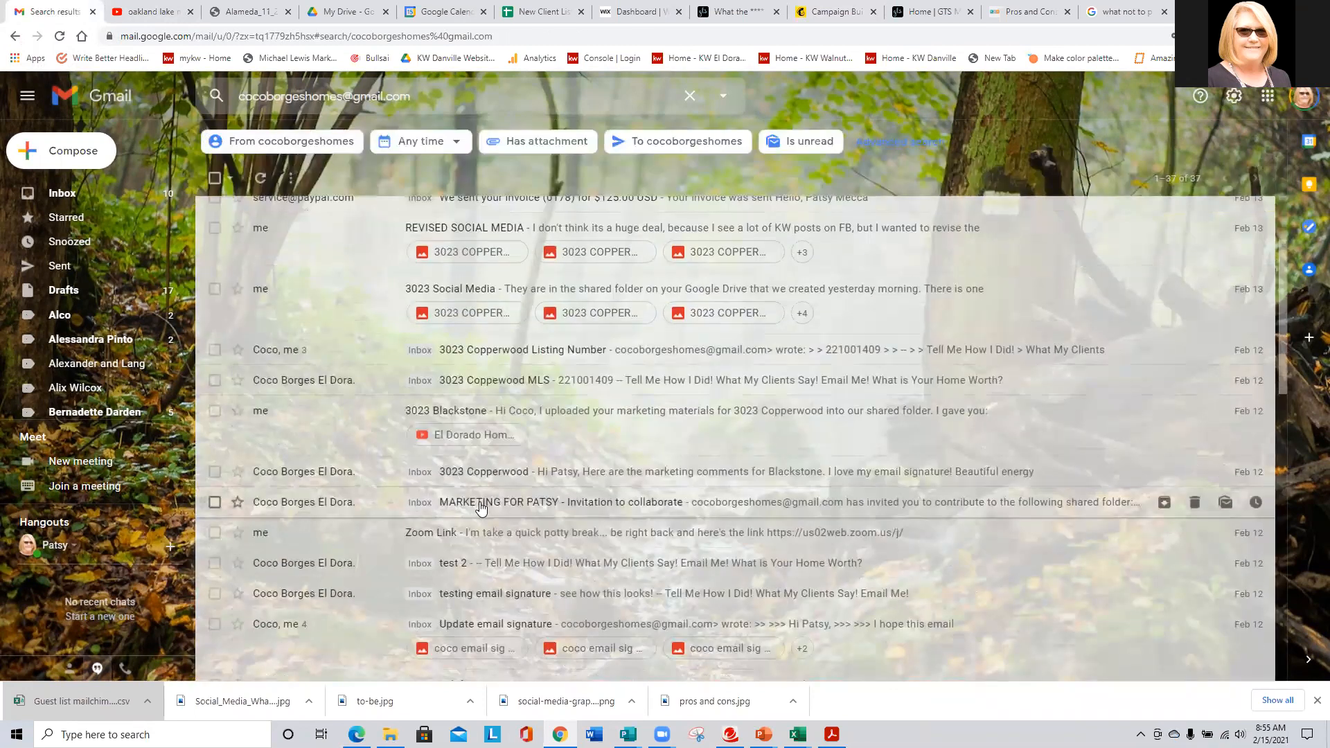
{"action": "left_click", "coordinate": [457, 472]}
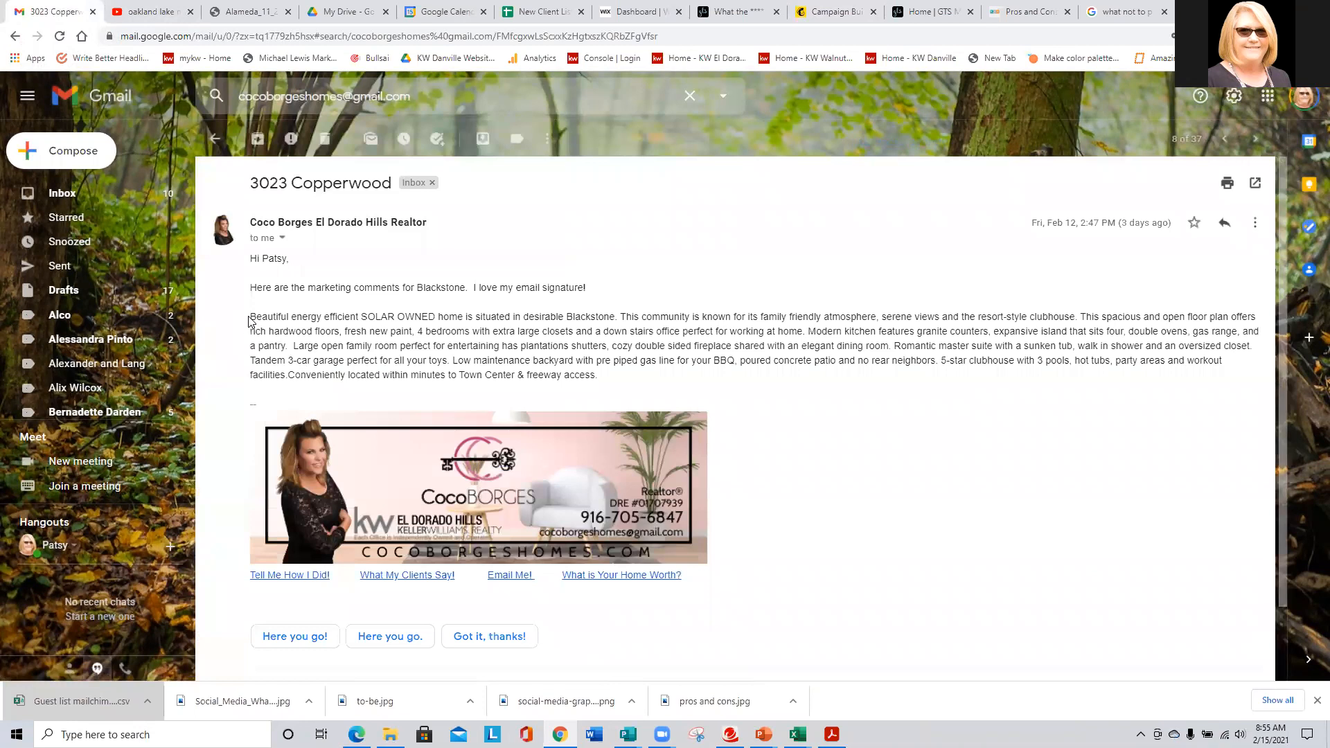
{"action": "left_click_drag", "start_coordinate": [253, 316], "coordinate": [658, 385]}
{"action": "key", "text": "ctrl+c"}
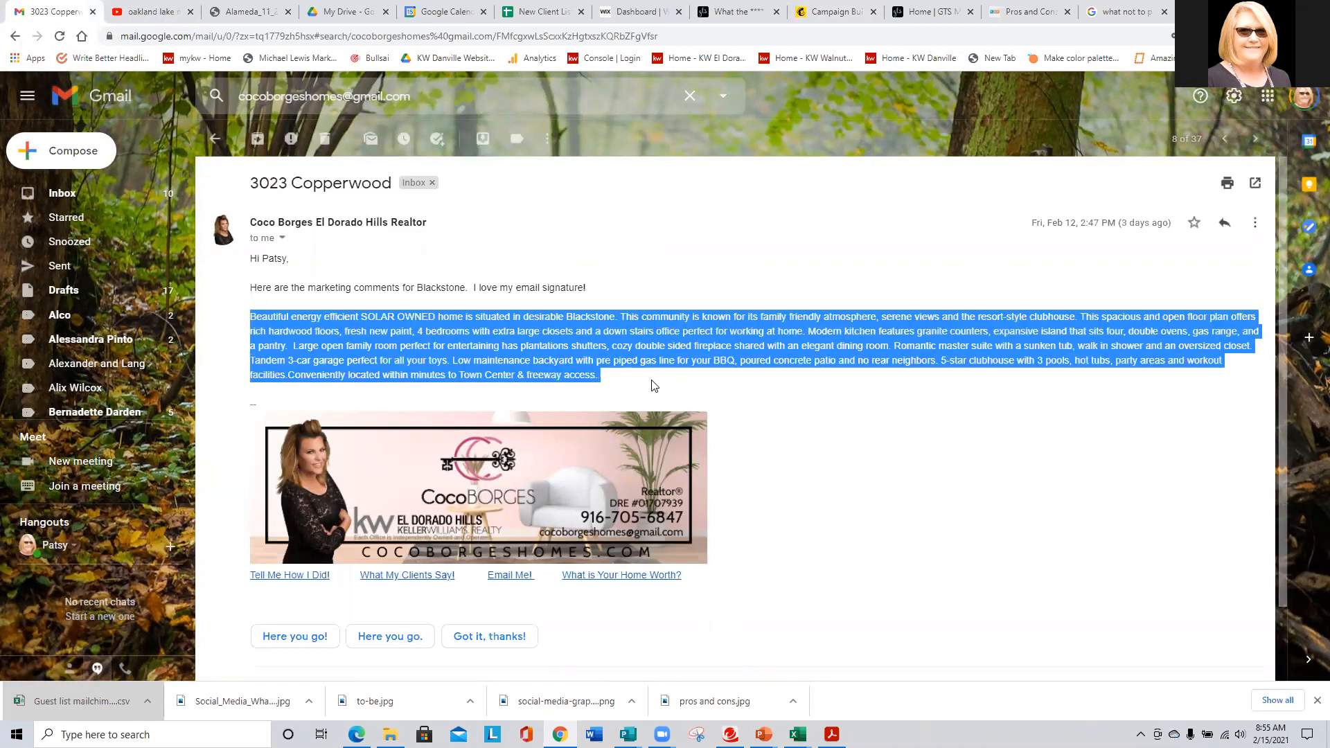
{"action": "left_click", "coordinate": [831, 11]}
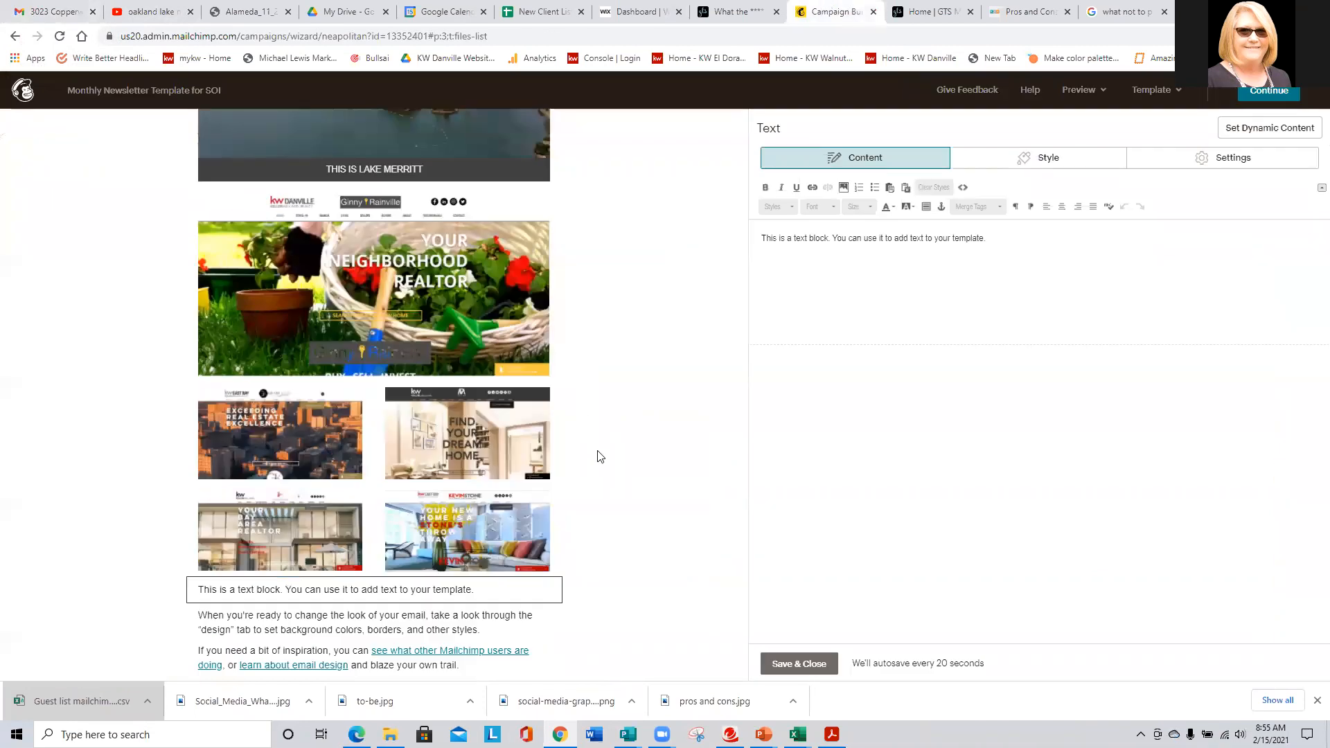
- Paste the Blackstone listing description over the new Text block's placeholder sentence
{"action": "left_click_drag", "start_coordinate": [993, 238], "coordinate": [682, 235]}
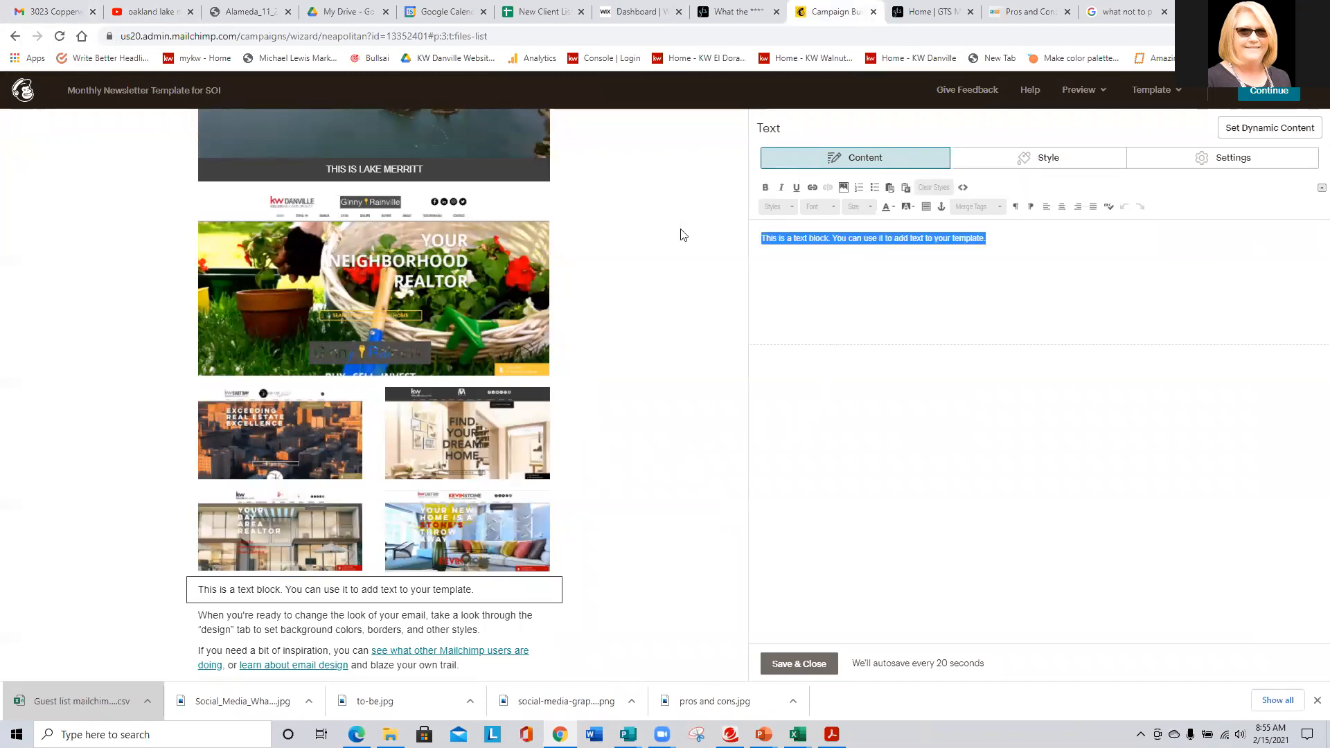
{"action": "key", "text": "ctrl+v"}
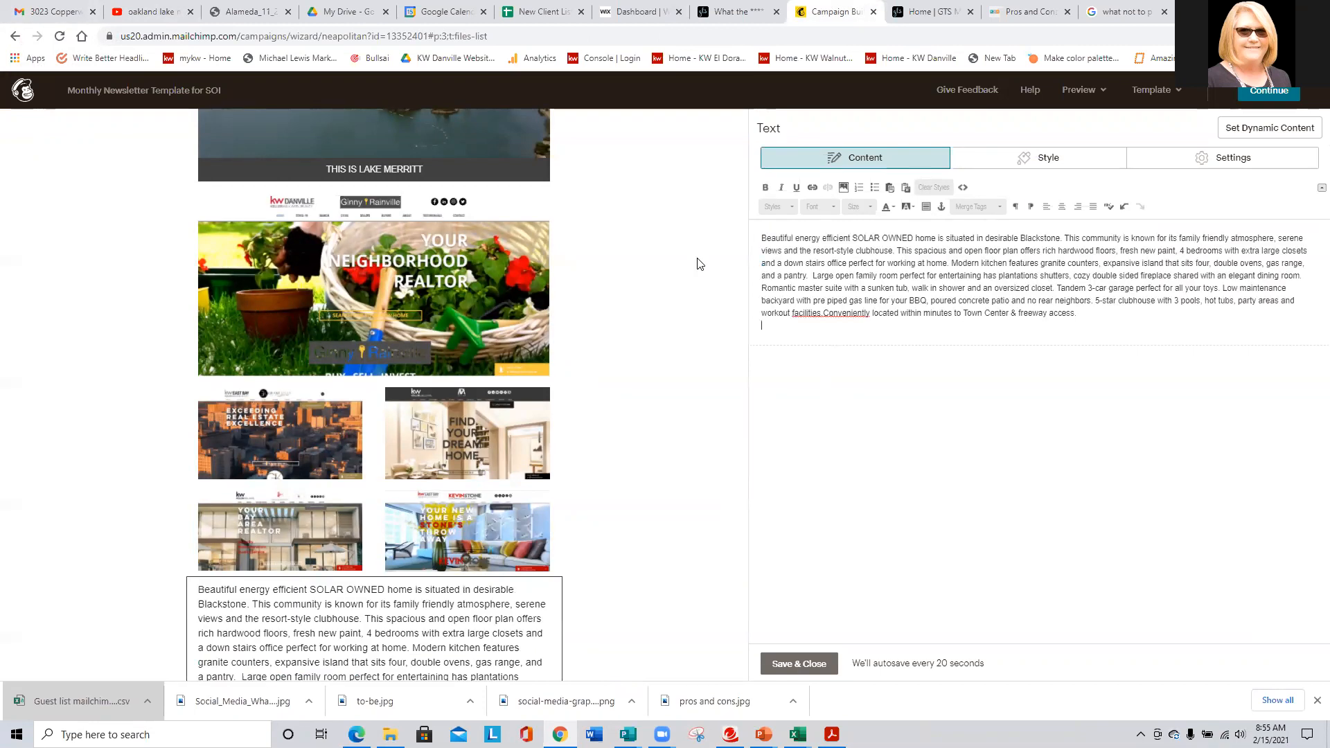
{"action": "scroll", "coordinate": [647, 406], "scroll_direction": "down", "scroll_amount": 2}
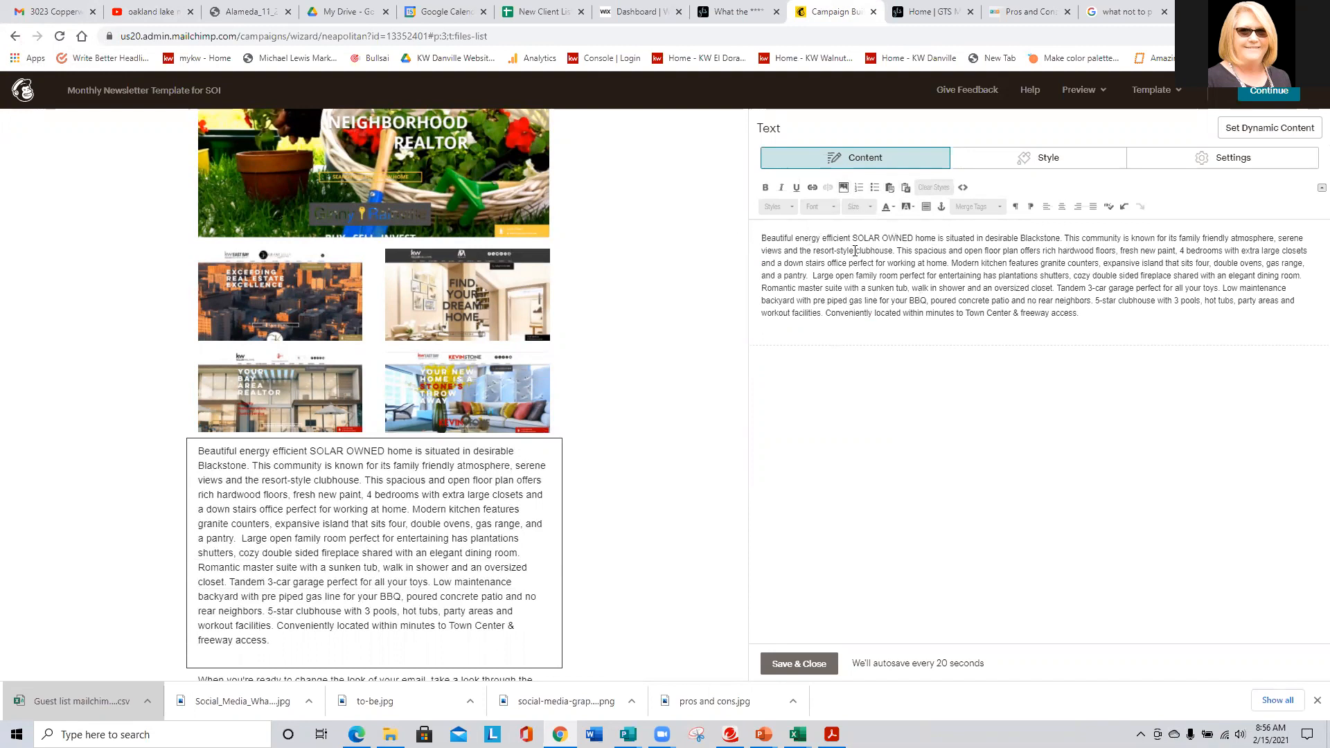
- Type the heading '4 Beds + Office, 2.5 Baths - Blackstone Community' above the description
{"action": "key", "text": "Return"}
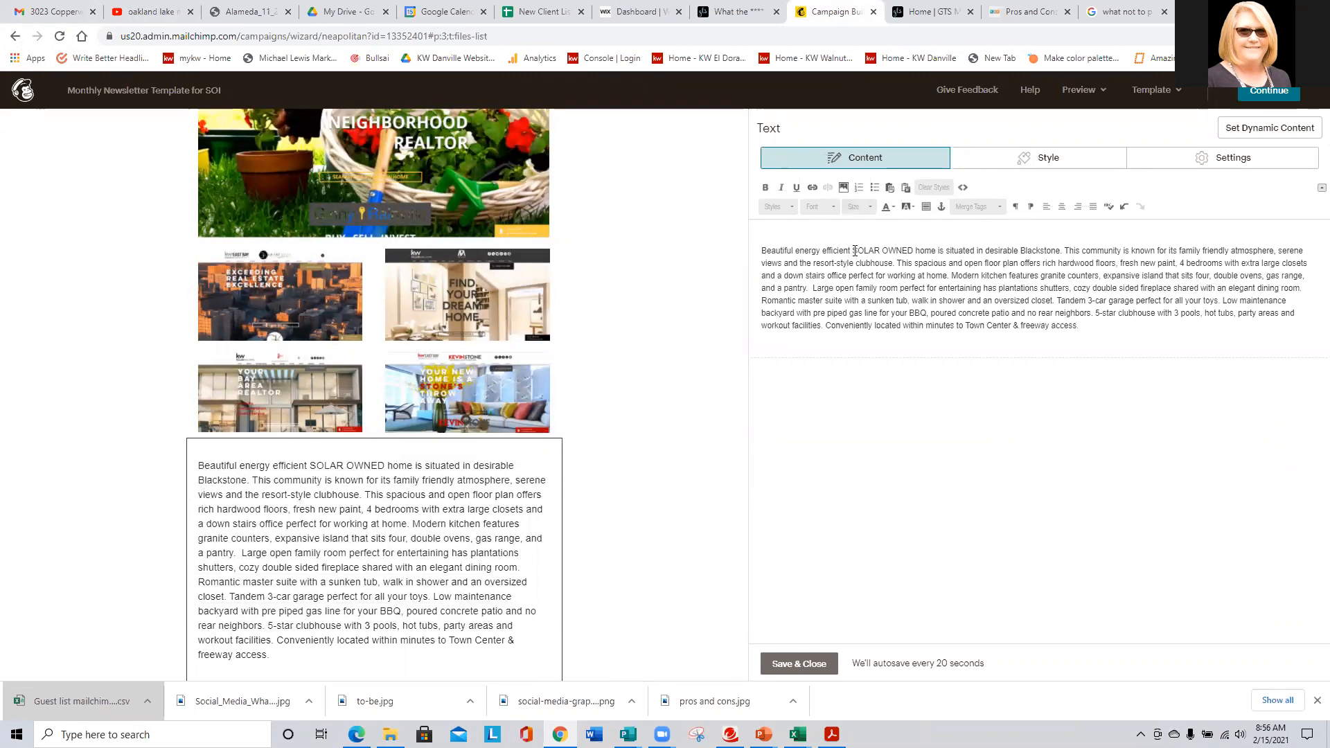
{"action": "type", "text": "4 be"}
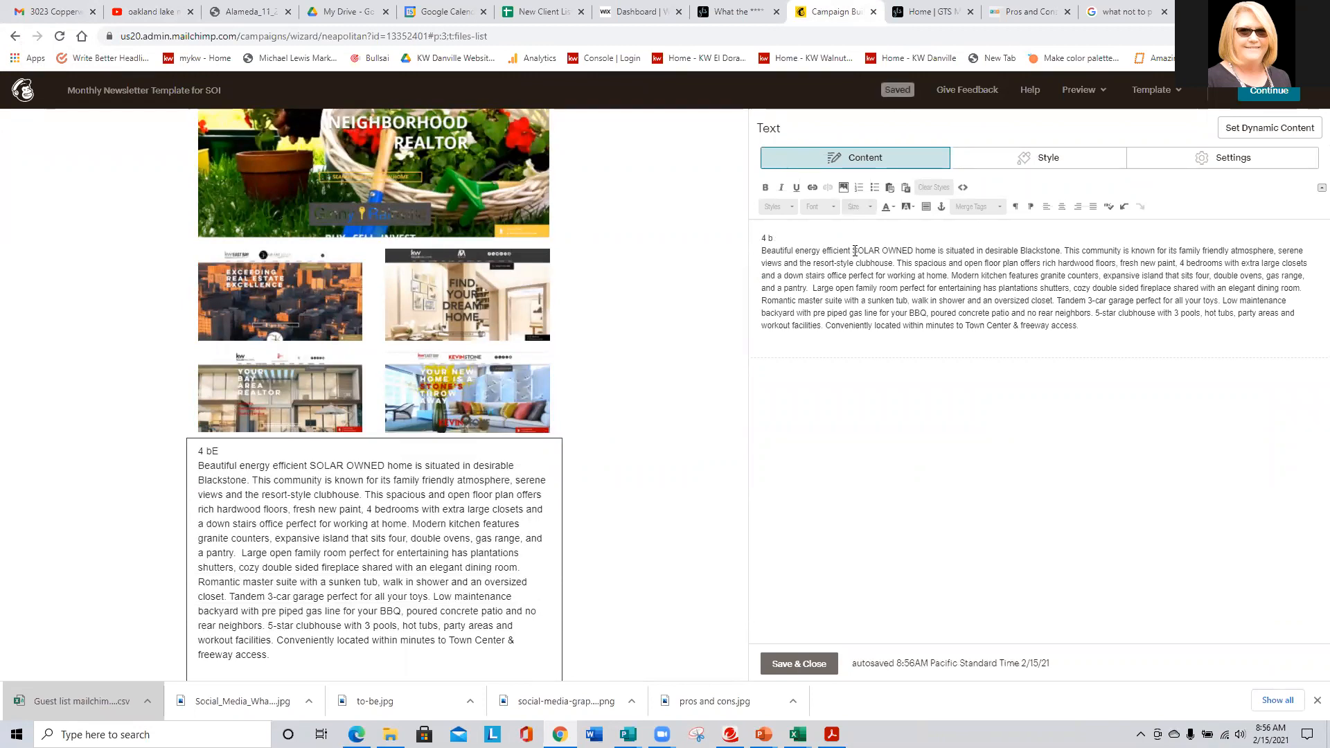
{"action": "key", "text": "BackSpace"}
{"action": "key", "text": "BackSpace"}
{"action": "key", "text": "Caps_Lock"}
{"action": "type", "text": "Beds"}
{"action": "type", "text": "+ Offic"}
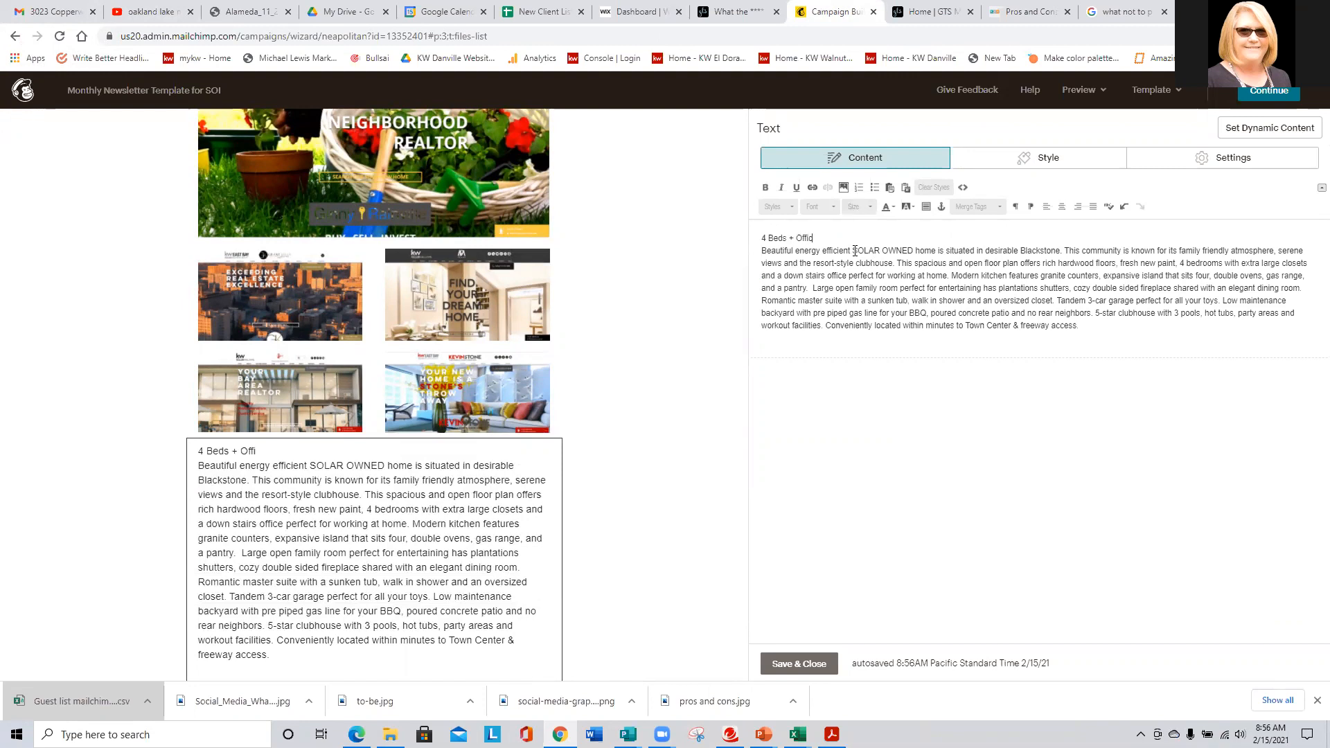
{"action": "type", "text": "e, 2.5 Baths - Blacks"}
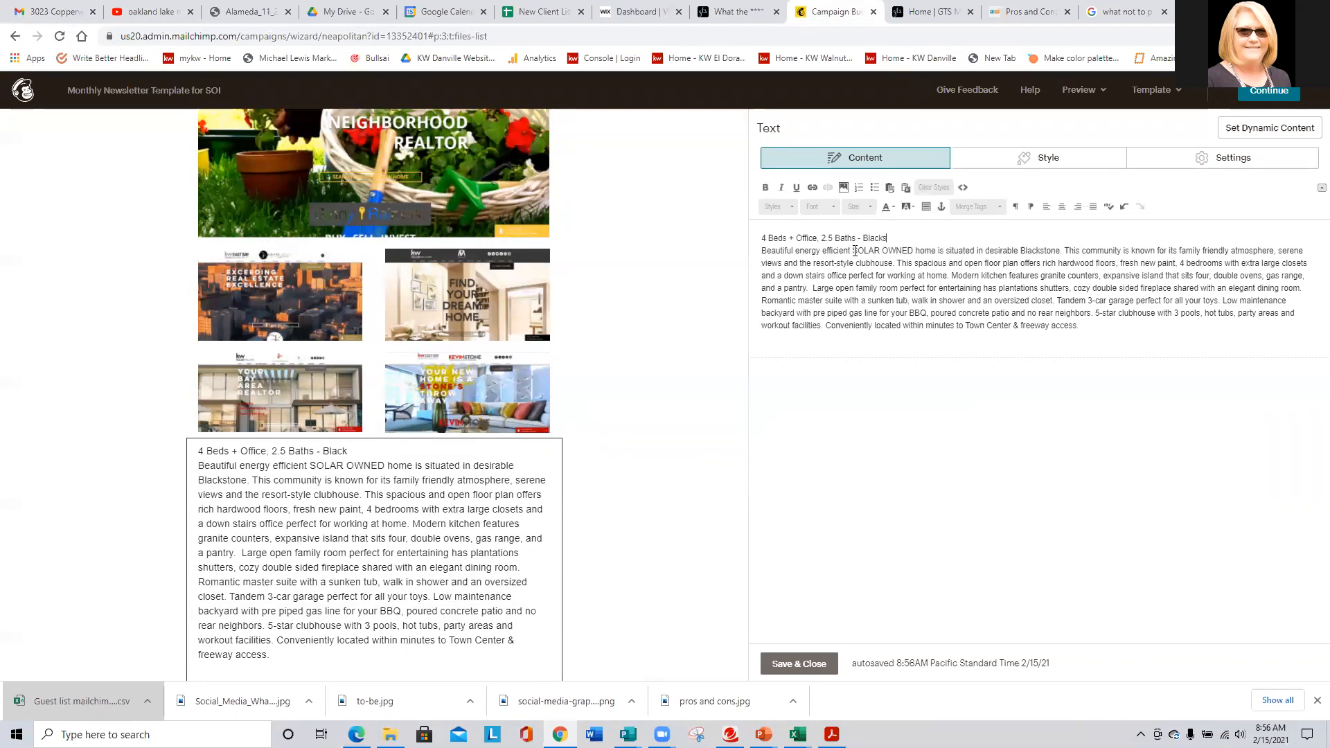
{"action": "type", "text": "tone Community"}
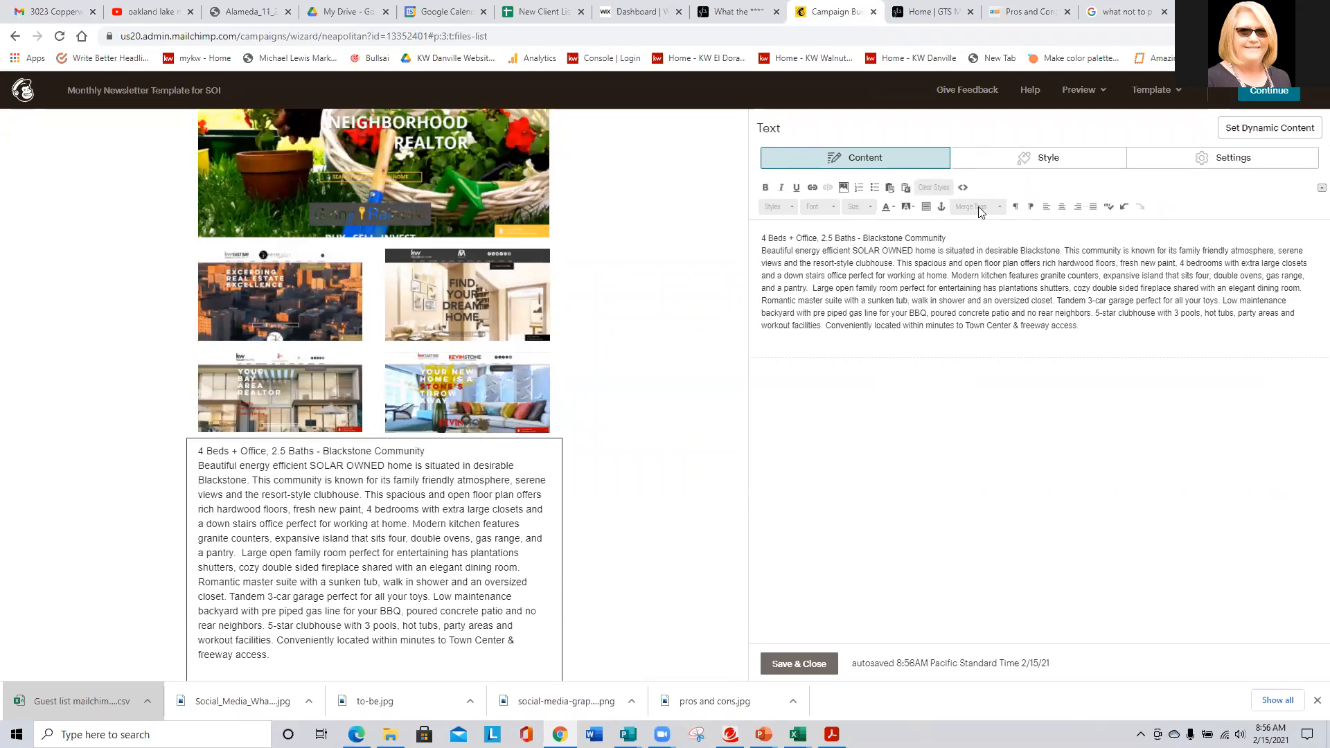
- Make the listing heading bold, centred and size 22
{"action": "left_click_drag", "start_coordinate": [968, 239], "coordinate": [765, 216]}
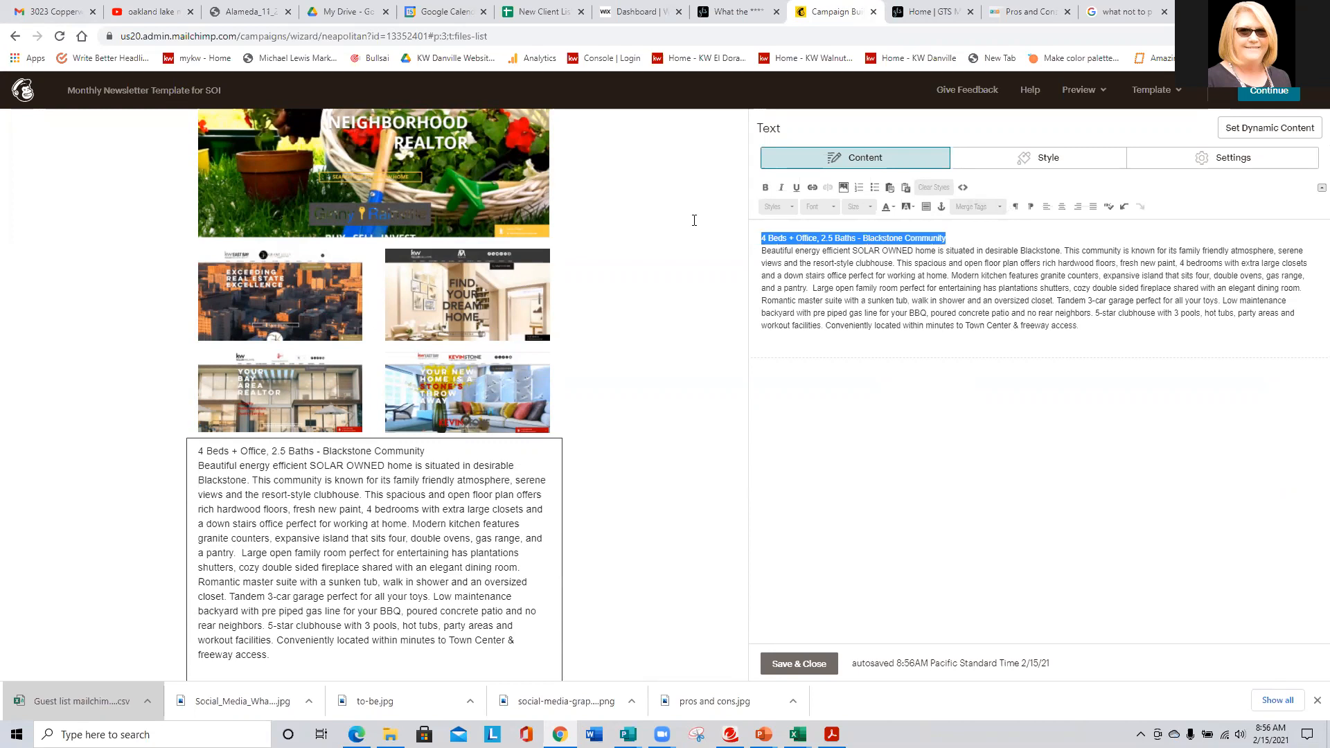
{"action": "left_click", "coordinate": [766, 187]}
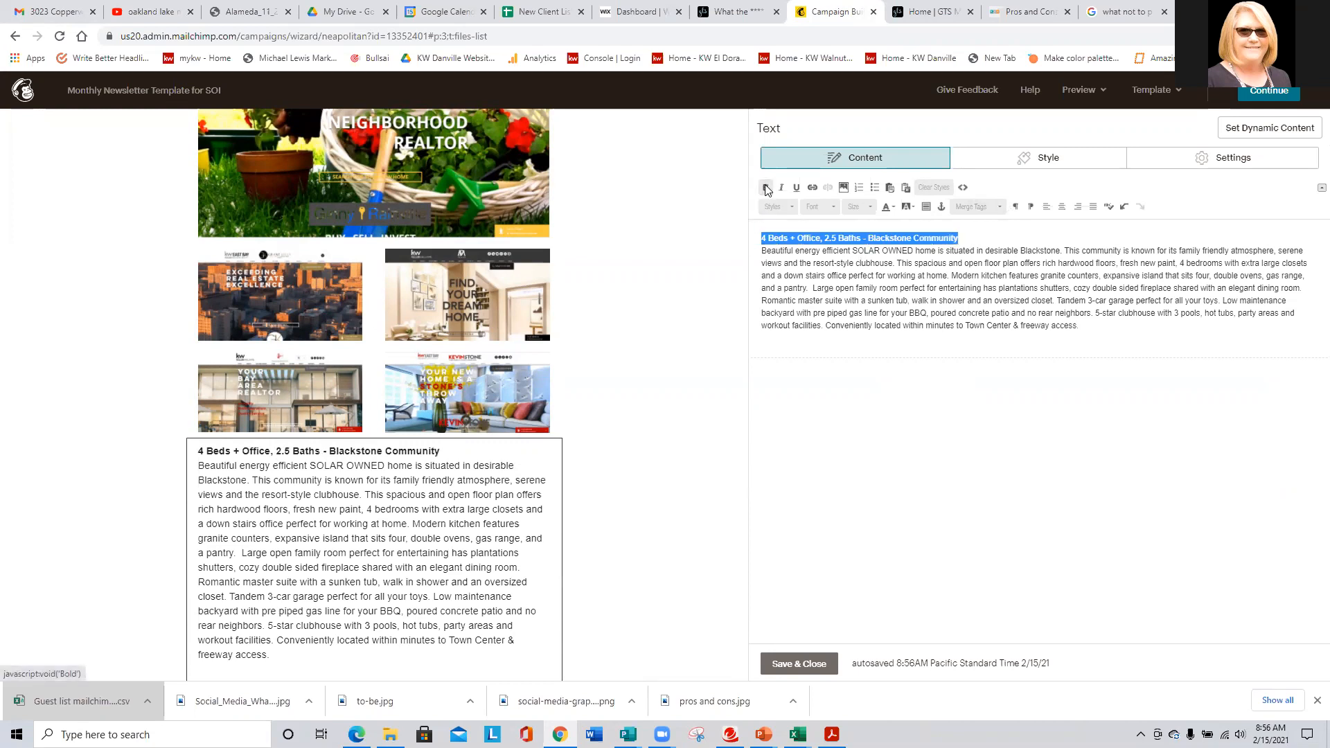
{"action": "left_click", "coordinate": [1062, 208]}
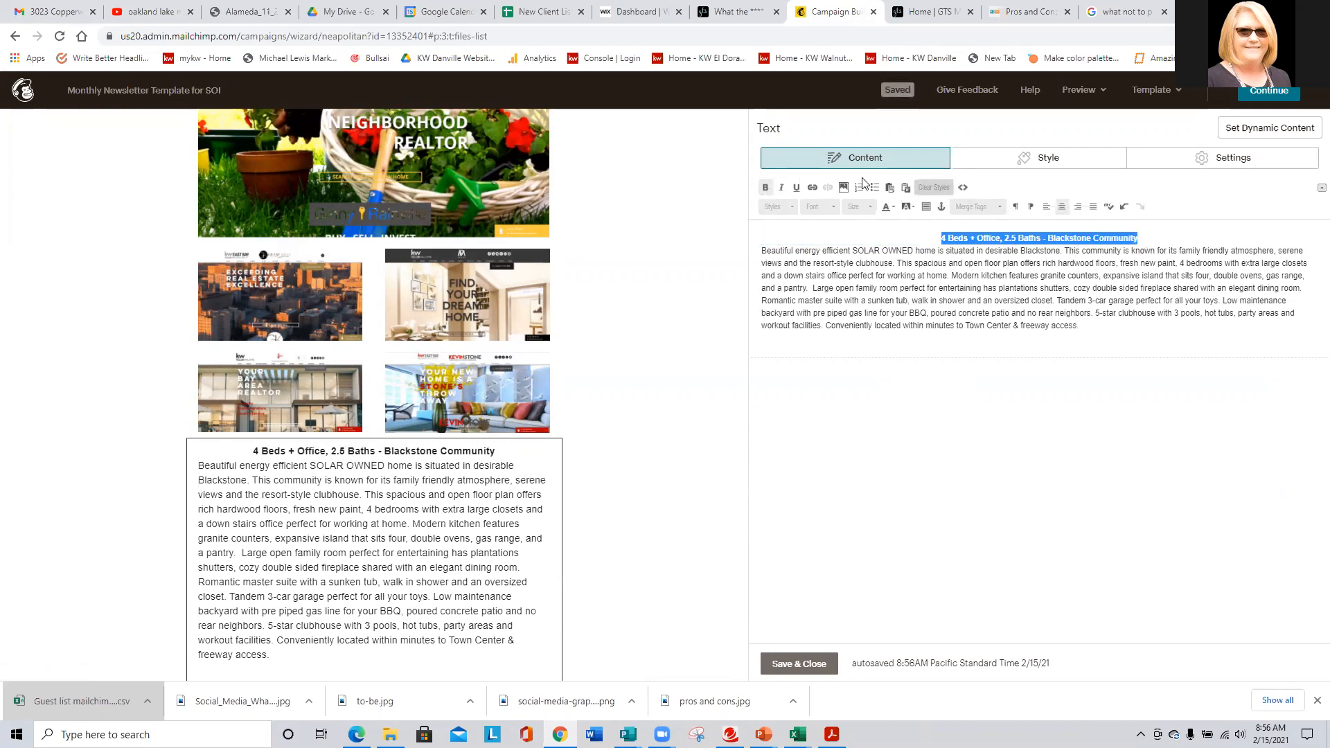
{"action": "left_click", "coordinate": [870, 208]}
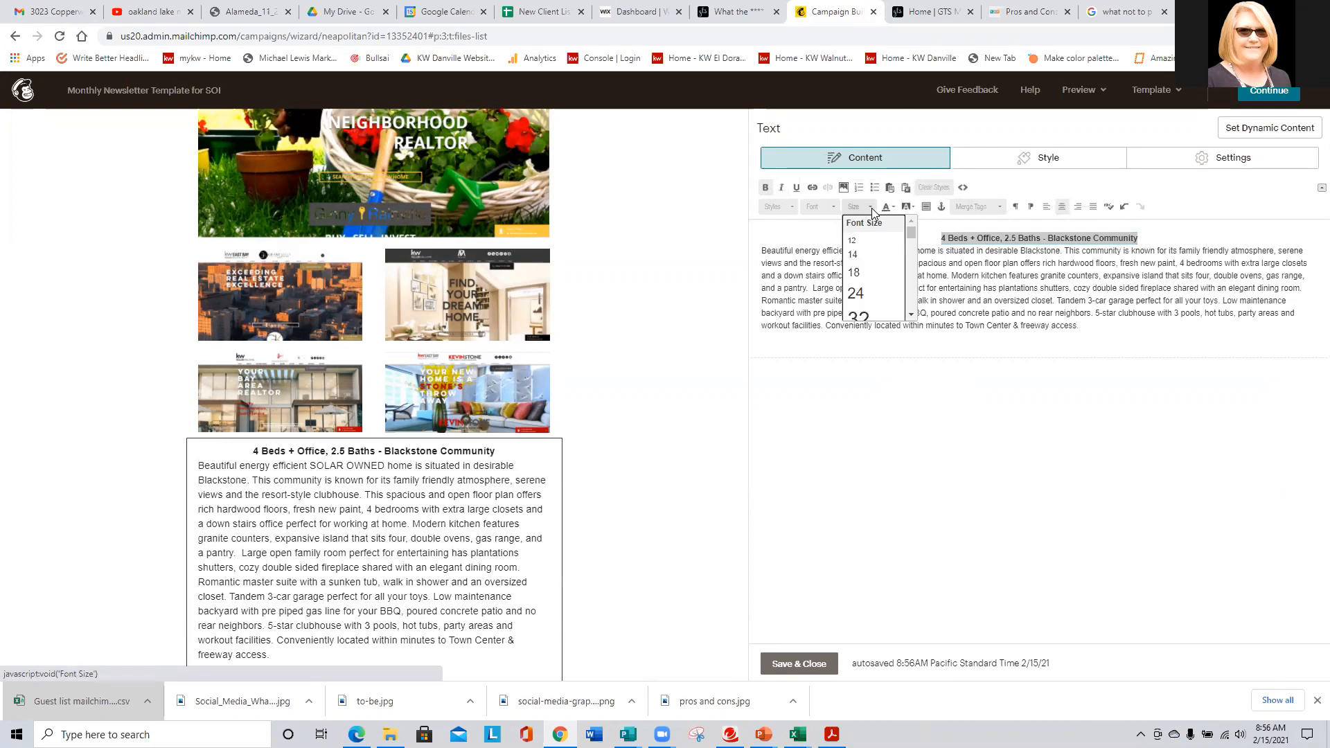
{"action": "left_click", "coordinate": [855, 293]}
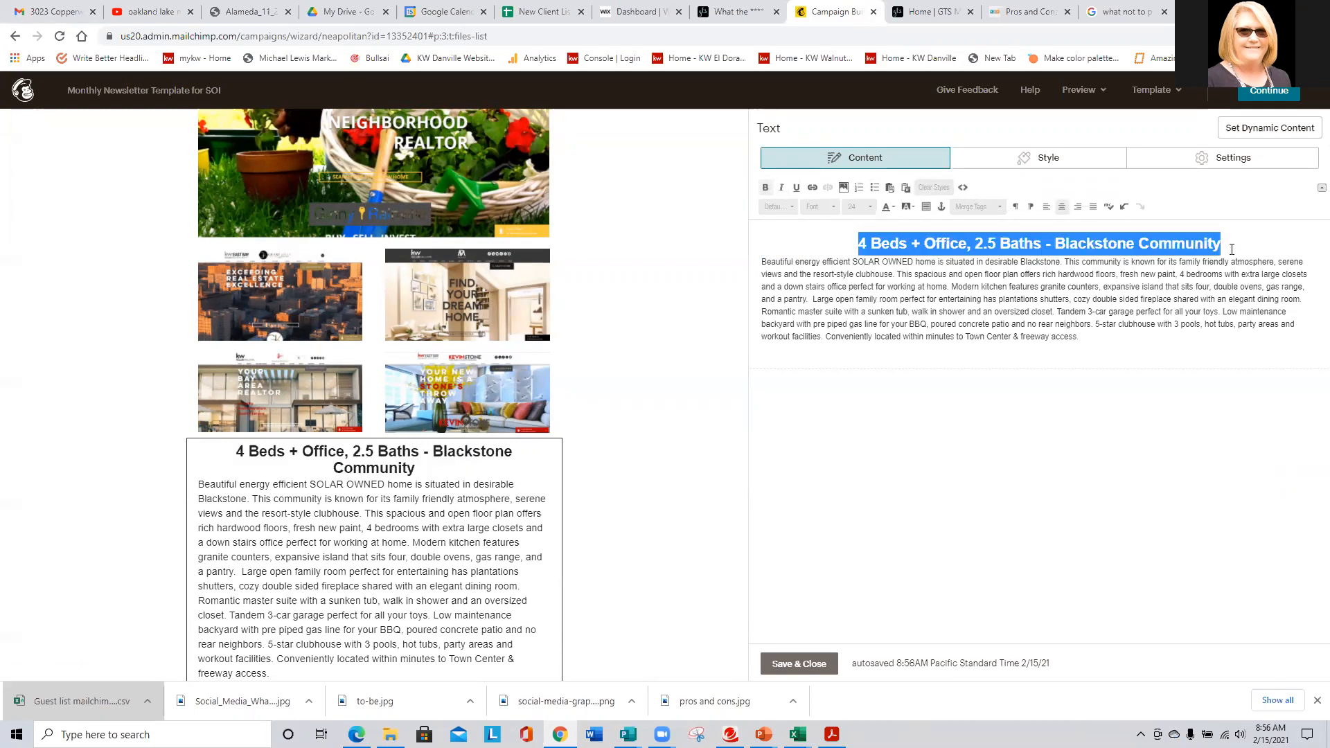
{"action": "left_click", "coordinate": [869, 208]}
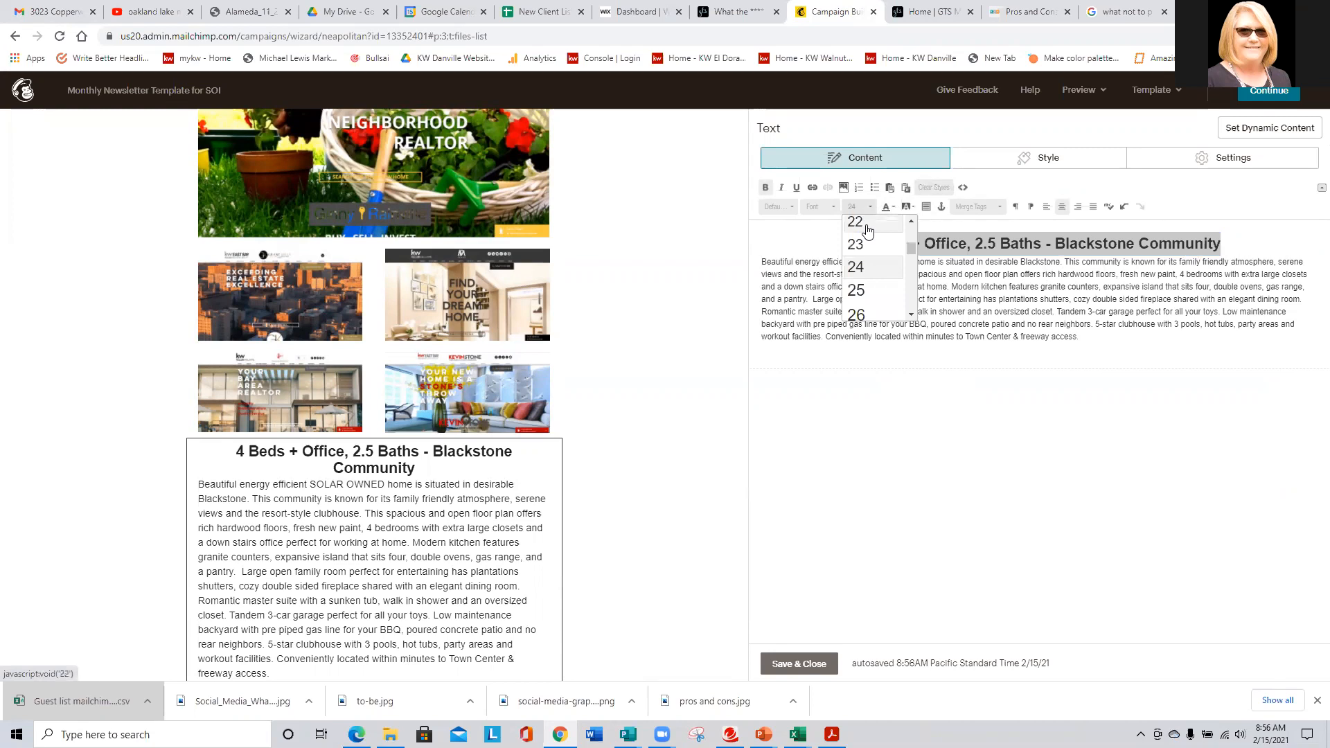
{"action": "left_click", "coordinate": [867, 226]}
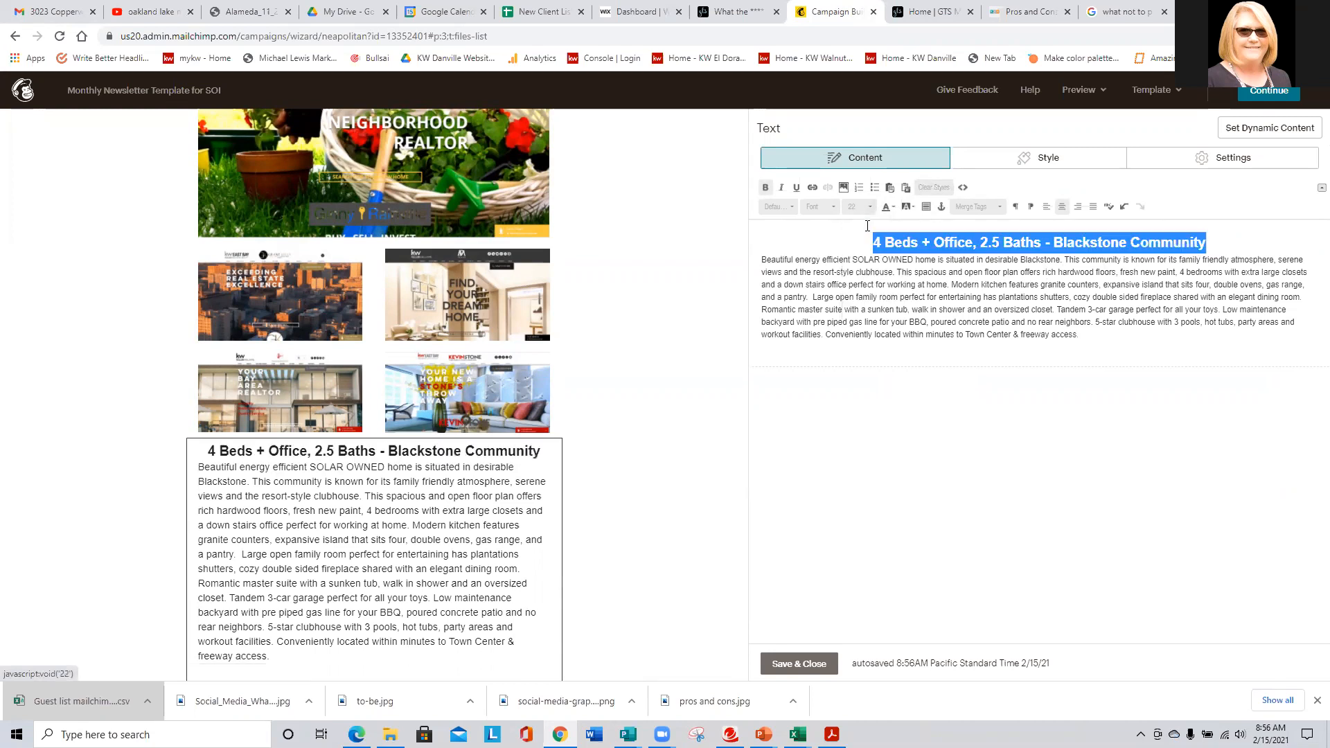
- Add 'Offered at $609,000' on a new line below the listing heading
{"action": "left_click", "coordinate": [1219, 243]}
{"action": "key", "text": "Return"}
{"action": "type", "text": "Offered"}
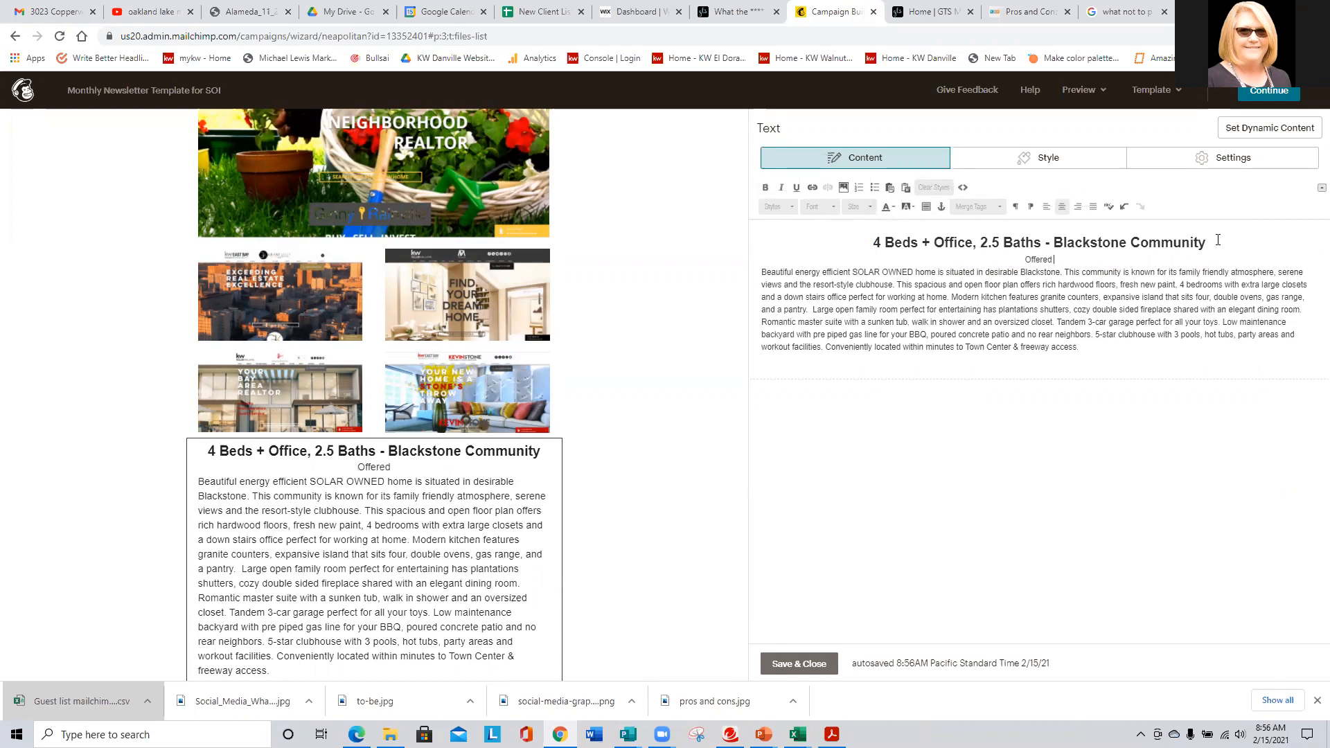
{"action": "type", "text": " at $609,000"}
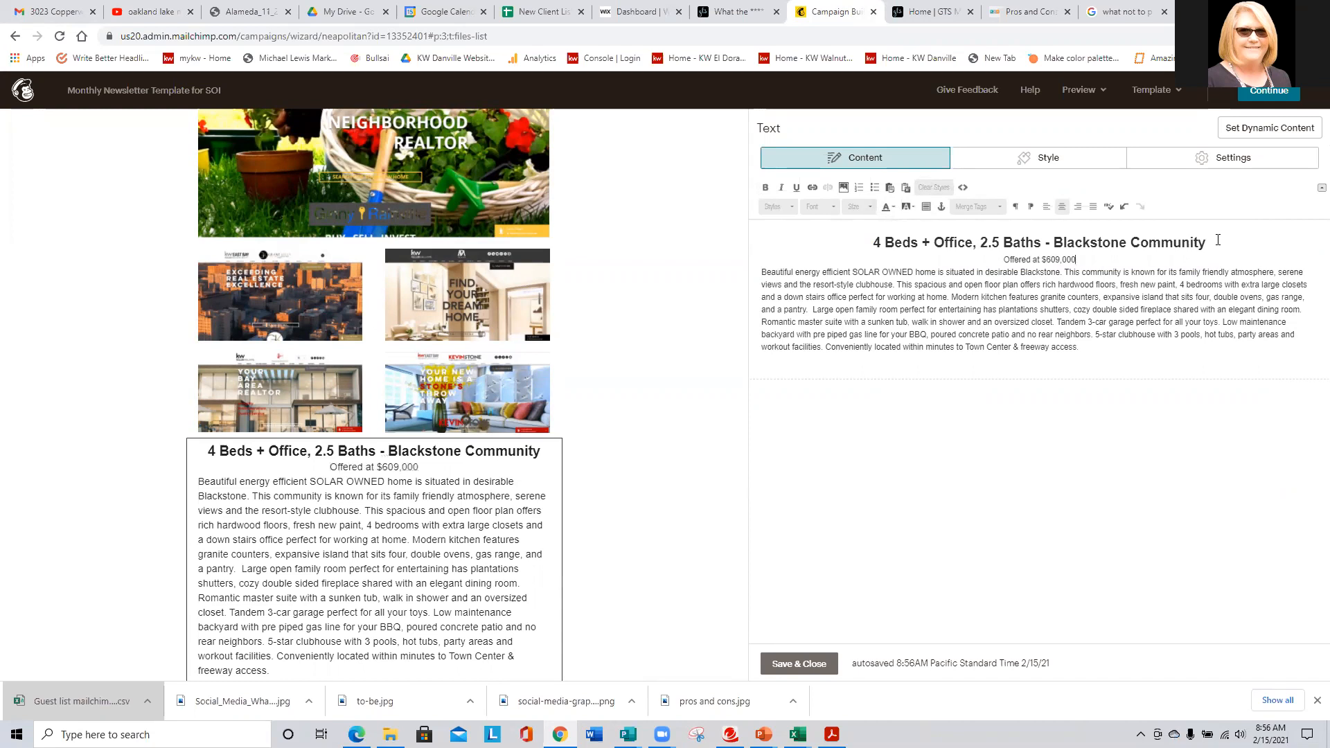
- Format the 'Offered at $609,000' line as bold, size 18, Merriweather
{"action": "left_click_drag", "start_coordinate": [1077, 259], "coordinate": [954, 257]}
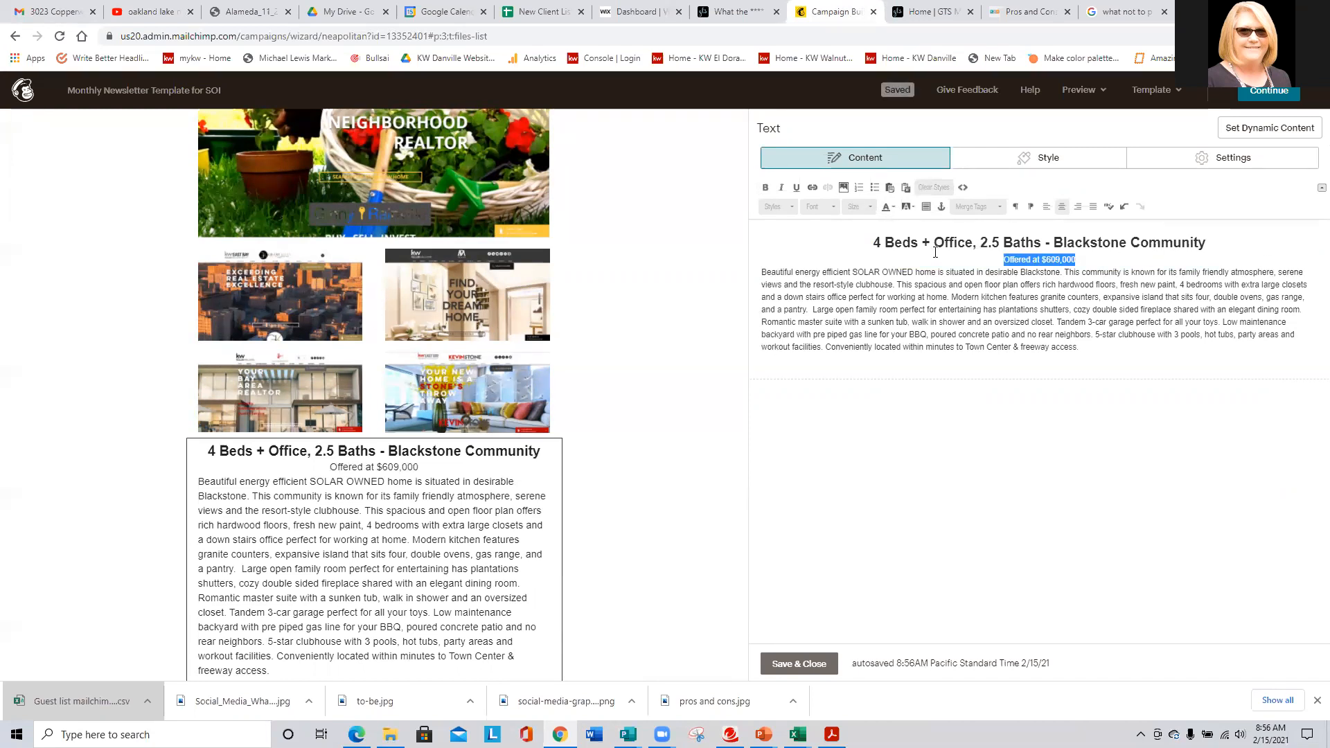
{"action": "left_click", "coordinate": [765, 186]}
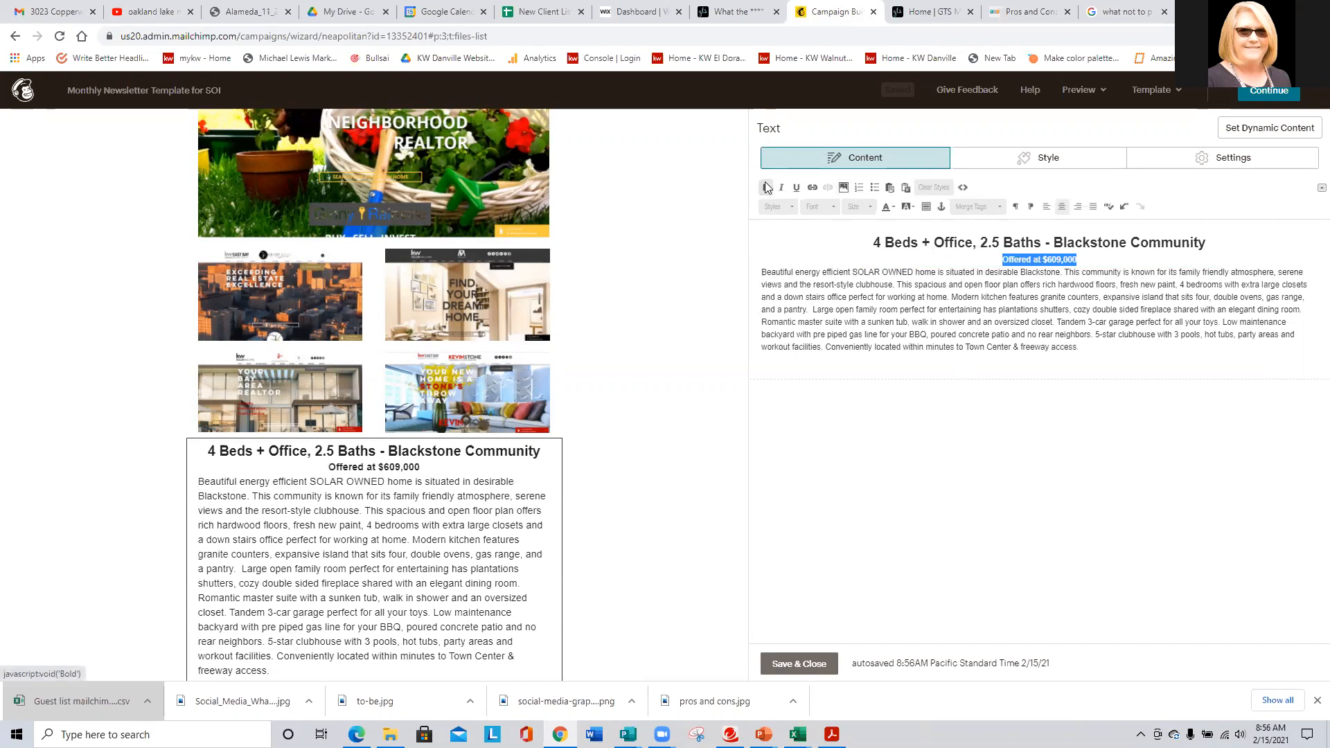
{"action": "left_click", "coordinate": [824, 207]}
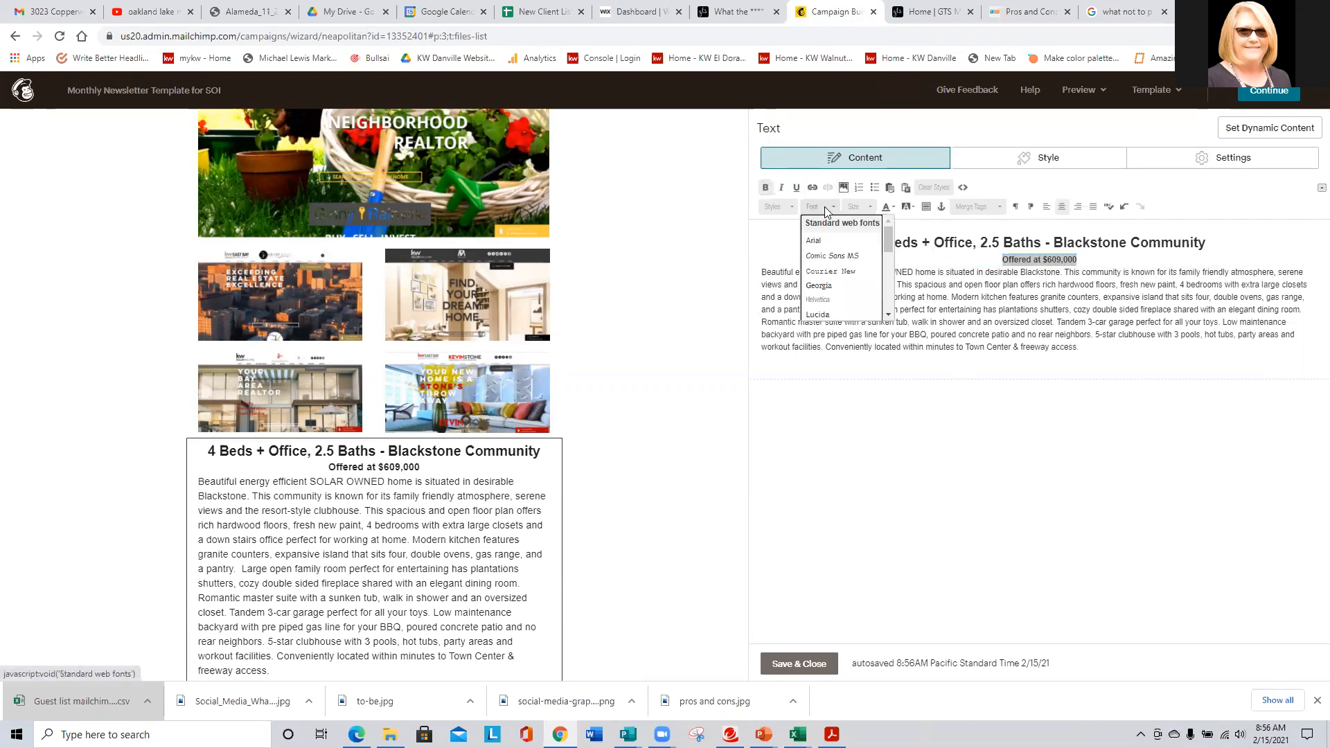
{"action": "left_click", "coordinate": [866, 207]}
{"action": "left_click", "coordinate": [861, 274]}
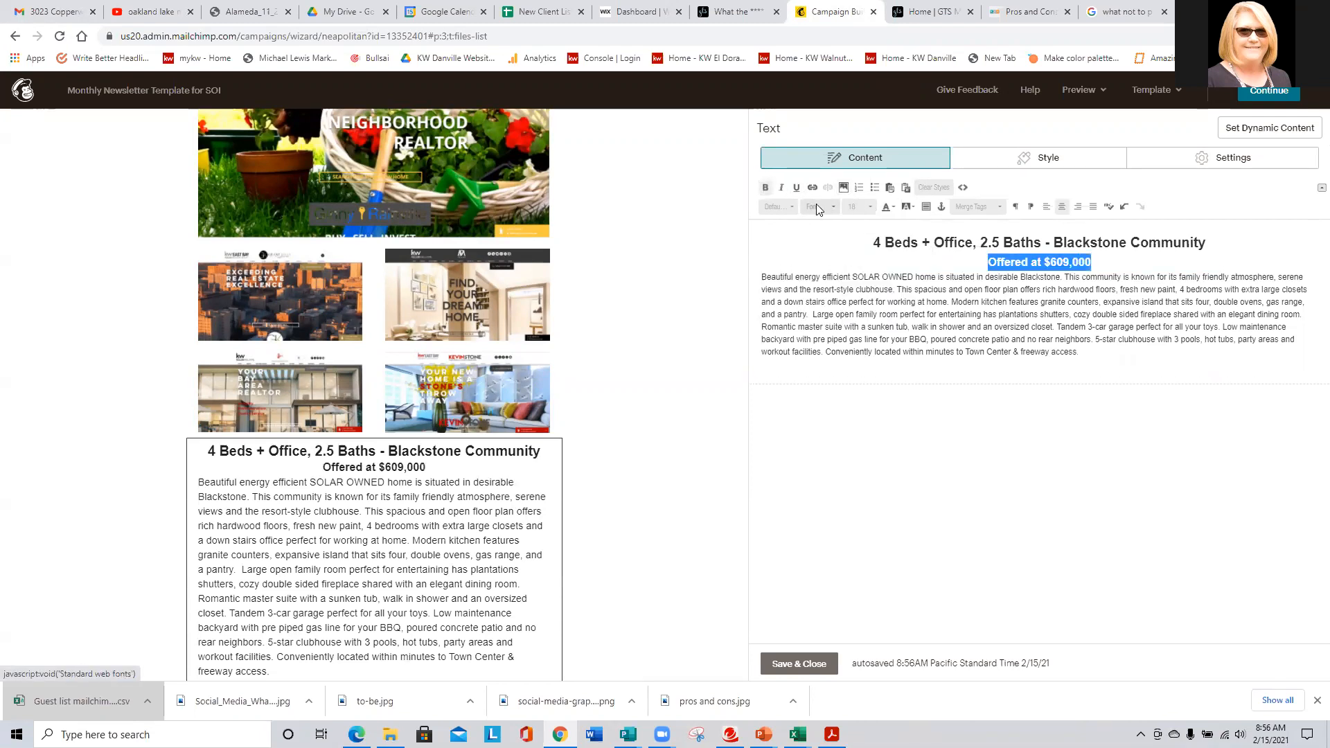
{"action": "left_click", "coordinate": [817, 206]}
{"action": "scroll", "coordinate": [835, 292], "scroll_direction": "down", "scroll_amount": 3}
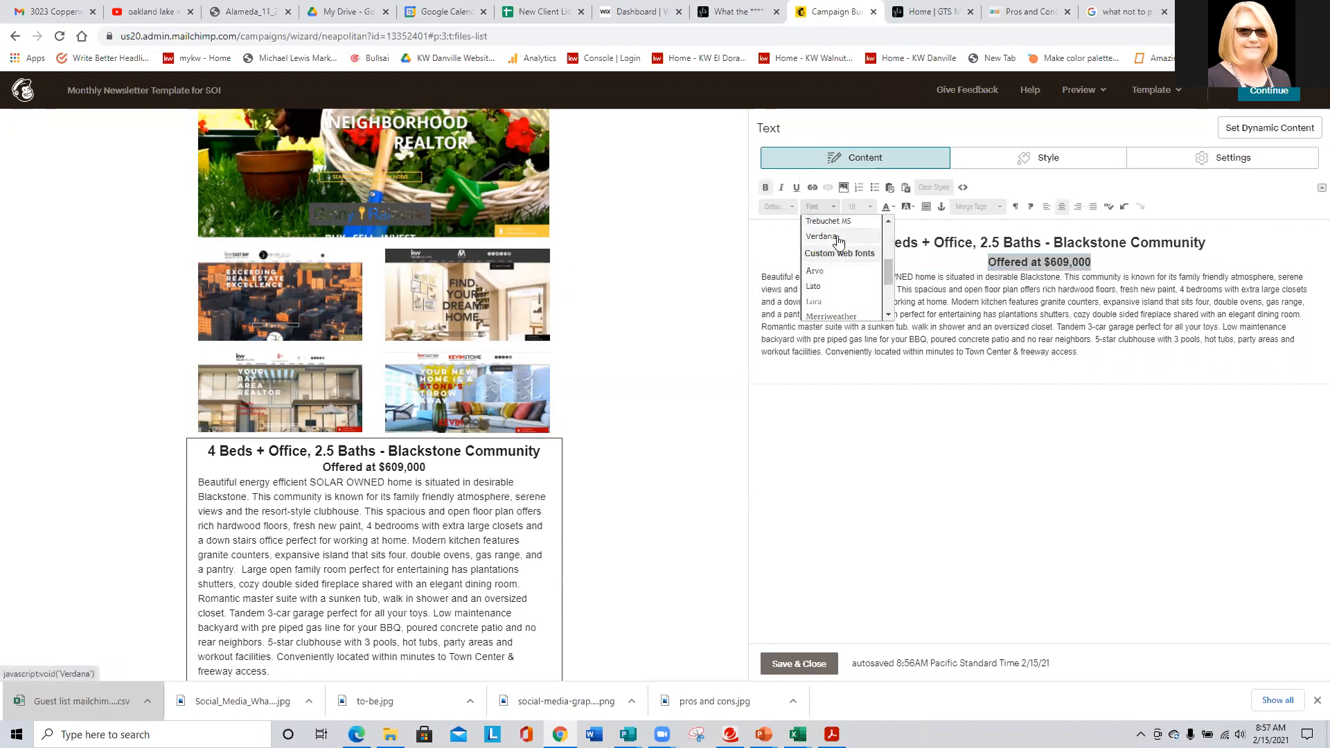
{"action": "scroll", "coordinate": [837, 239], "scroll_direction": "down", "scroll_amount": 3}
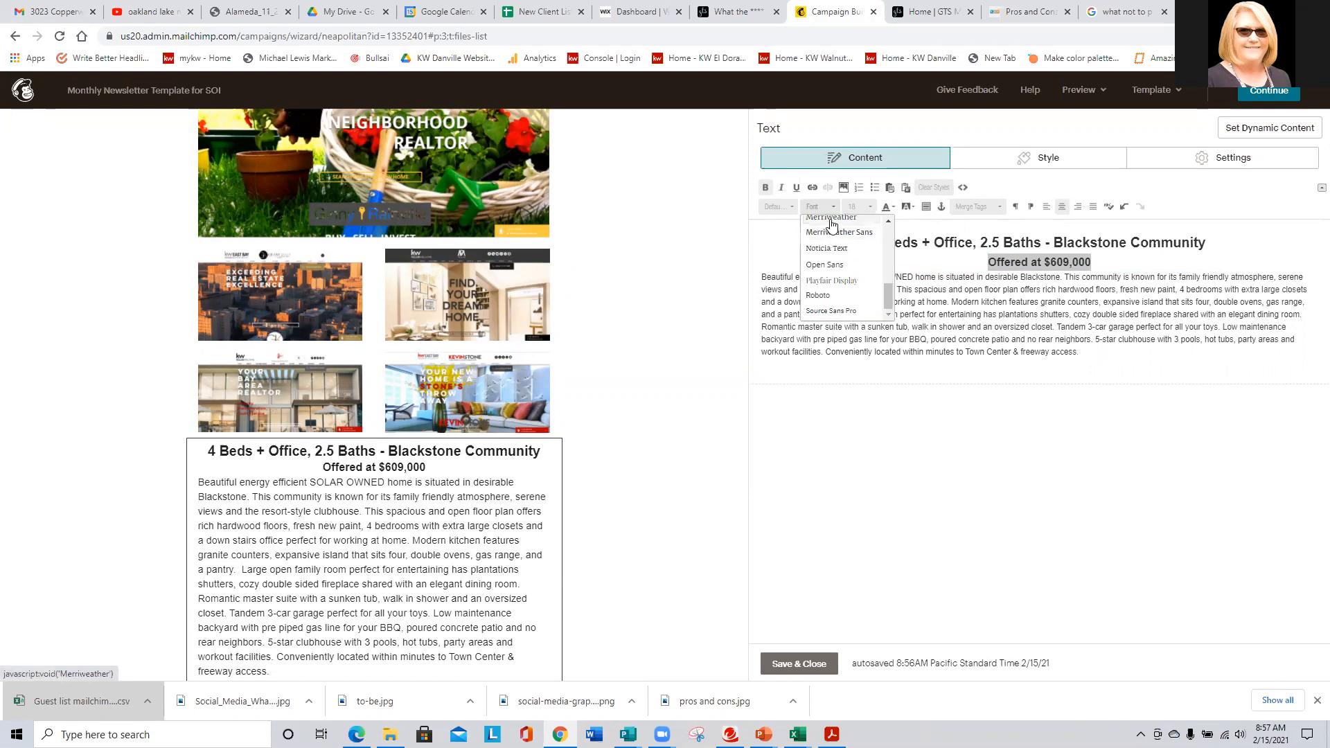
{"action": "left_click", "coordinate": [831, 221]}
- Add a blank line after the price and save the listing text block
{"action": "left_click", "coordinate": [1118, 260]}
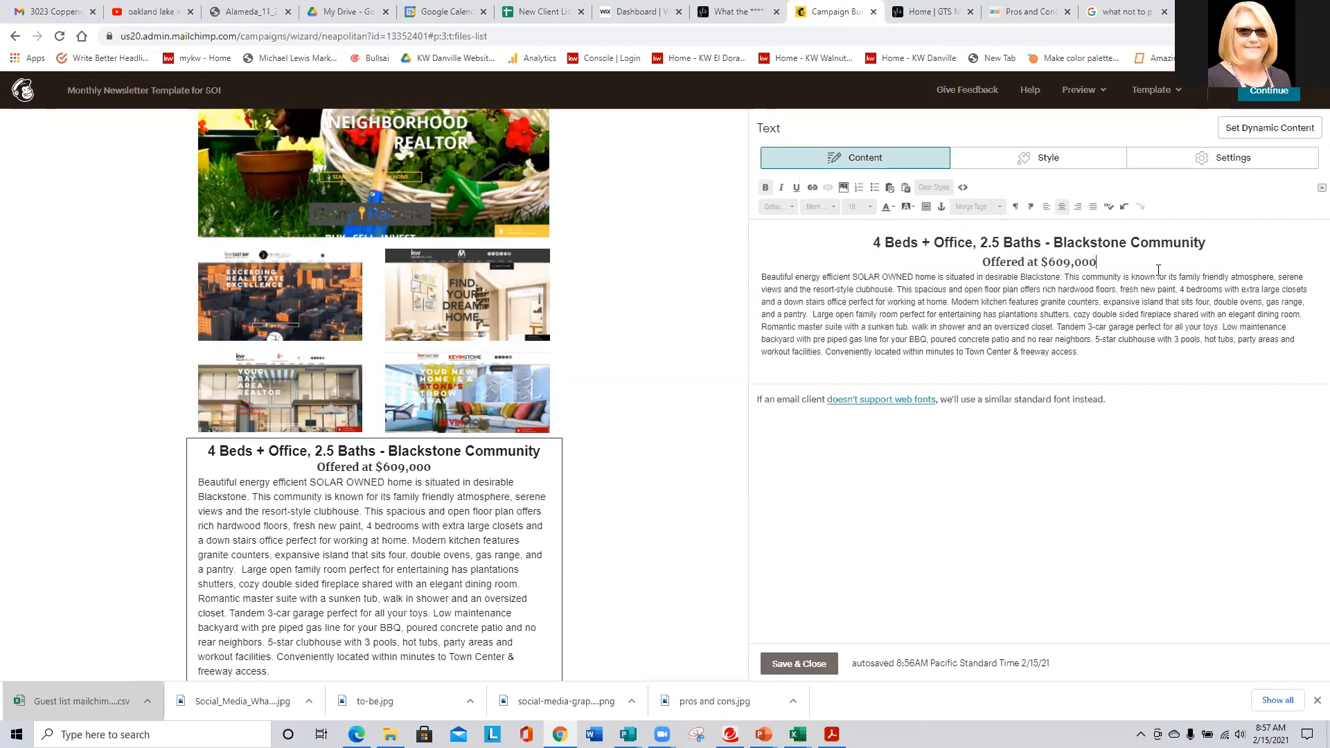
{"action": "key", "text": "Return"}
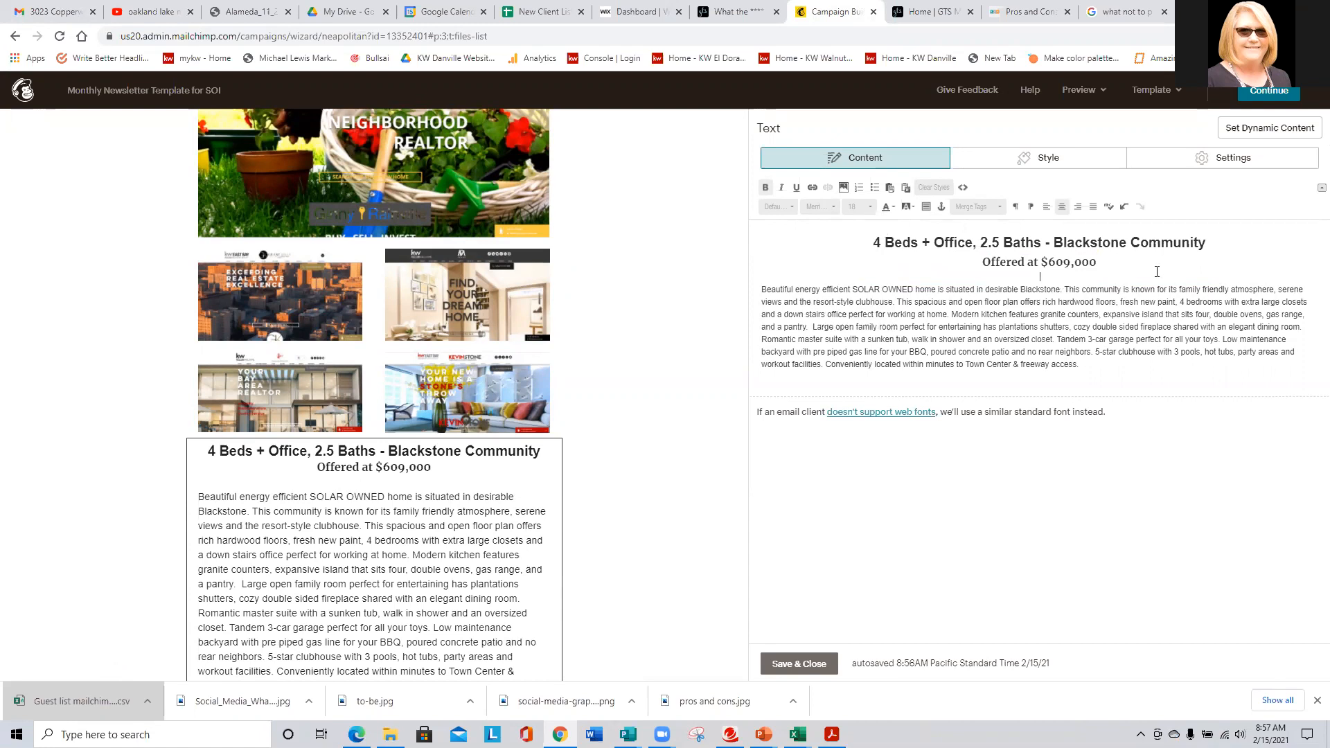
{"action": "left_click", "coordinate": [818, 665]}
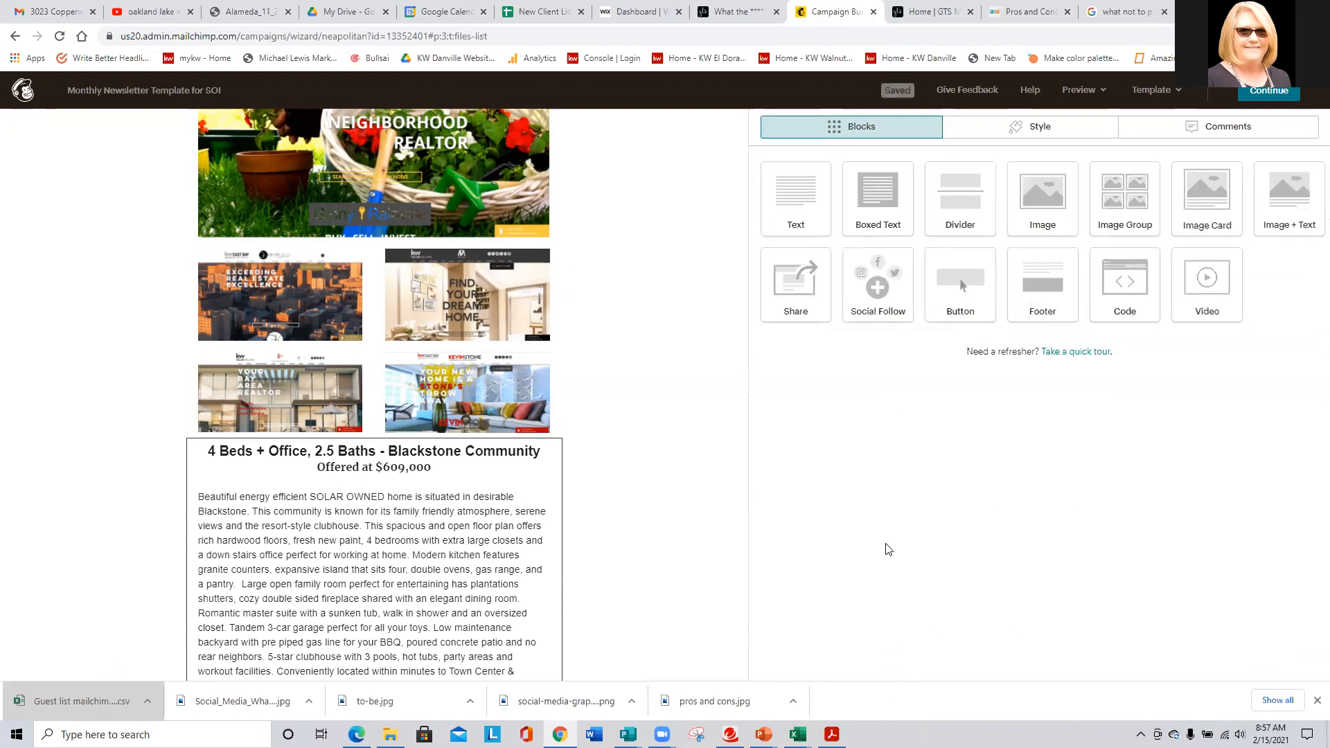
{"action": "scroll", "coordinate": [330, 503], "scroll_direction": "up", "scroll_amount": 3}
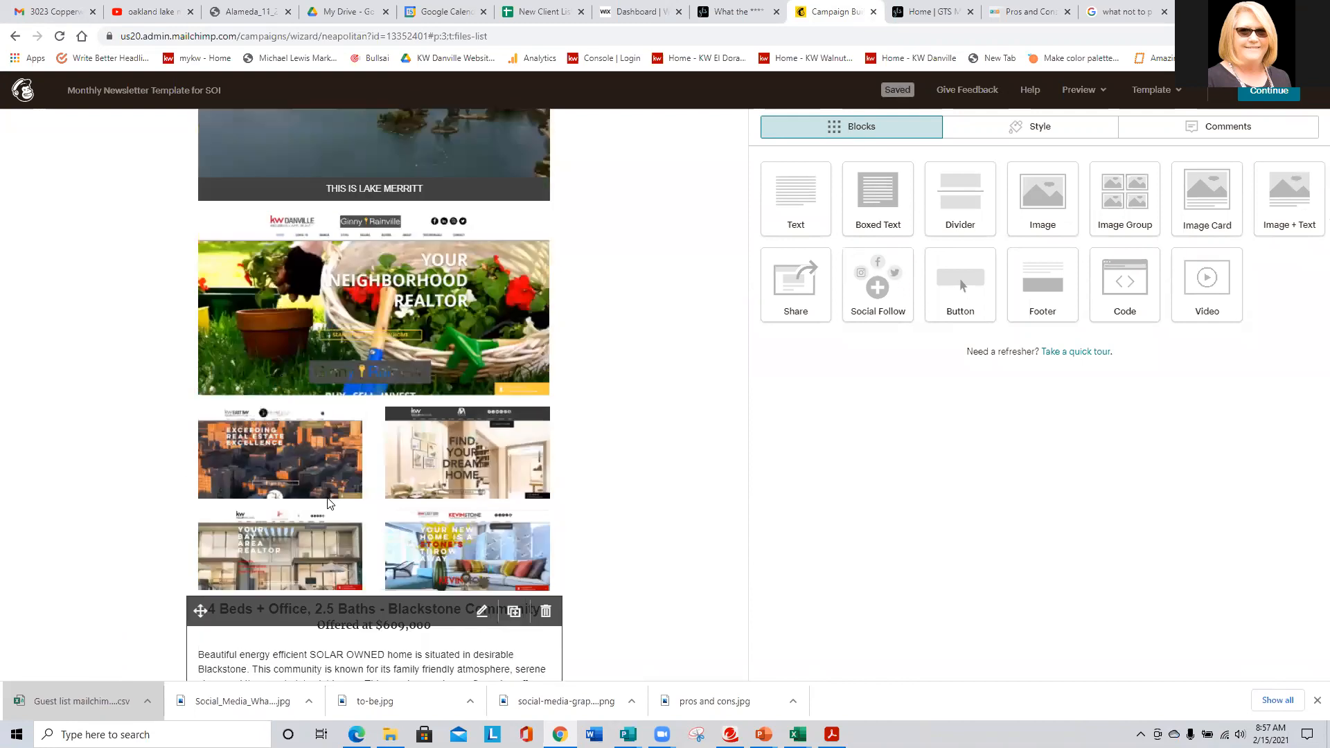
{"action": "scroll", "coordinate": [330, 504], "scroll_direction": "up", "scroll_amount": 2}
- Insert a Text block above the Lake Merritt video reading 'My Weekly Featured Home'
{"action": "scroll", "coordinate": [375, 439], "scroll_direction": "up", "scroll_amount": 2}
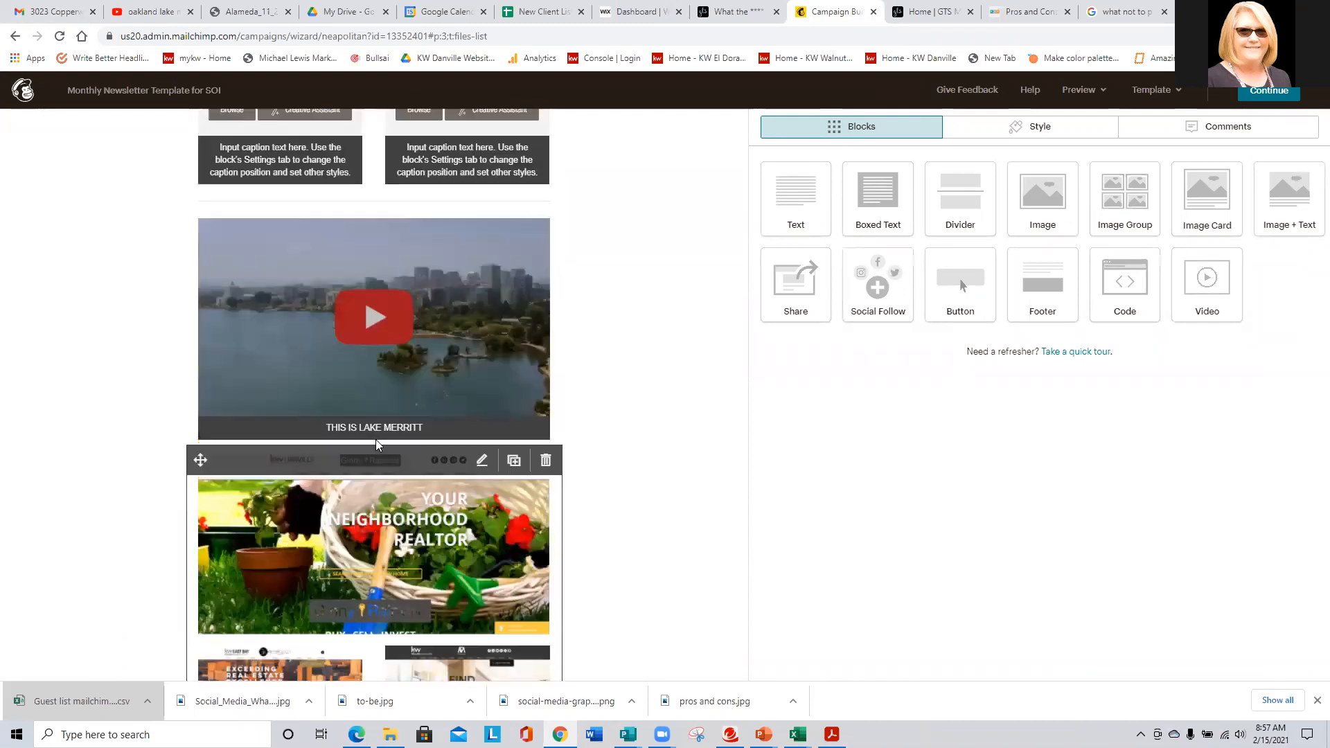
{"action": "scroll", "coordinate": [375, 439], "scroll_direction": "up", "scroll_amount": 1}
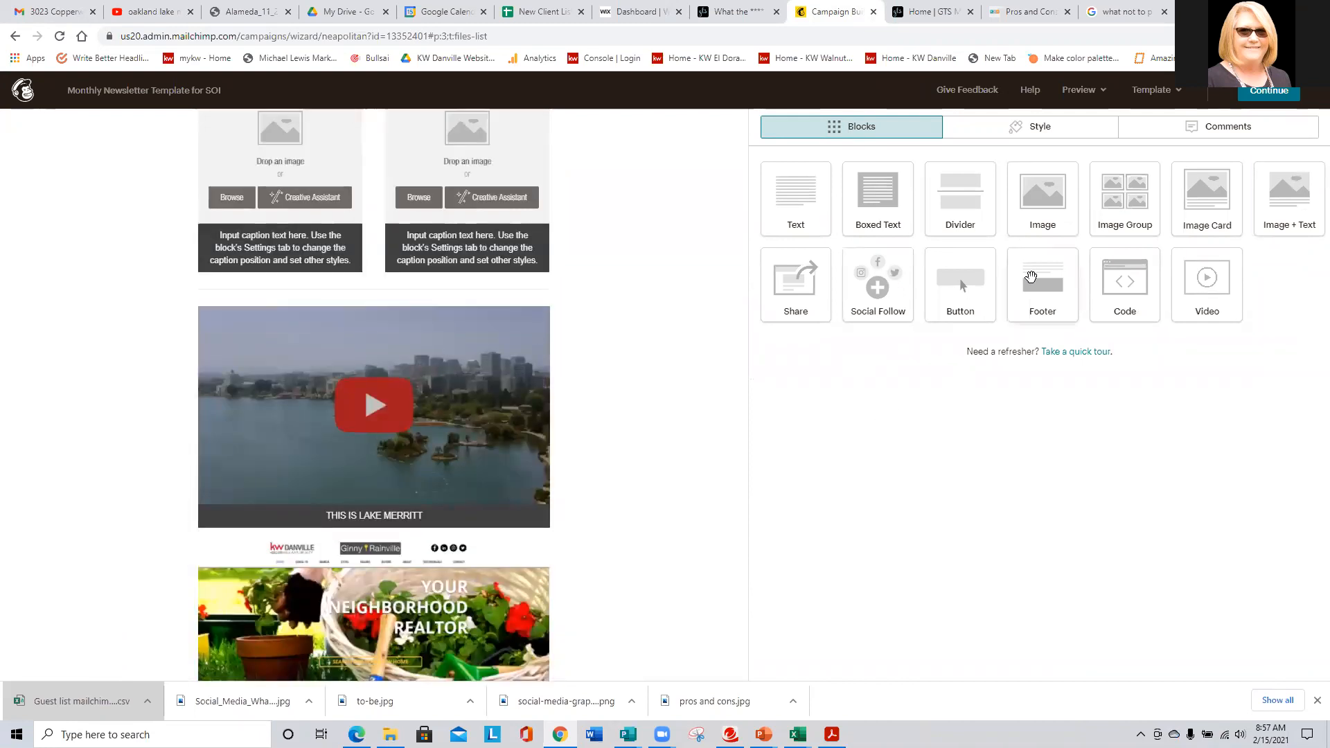
{"action": "left_click_drag", "start_coordinate": [793, 194], "coordinate": [518, 322]}
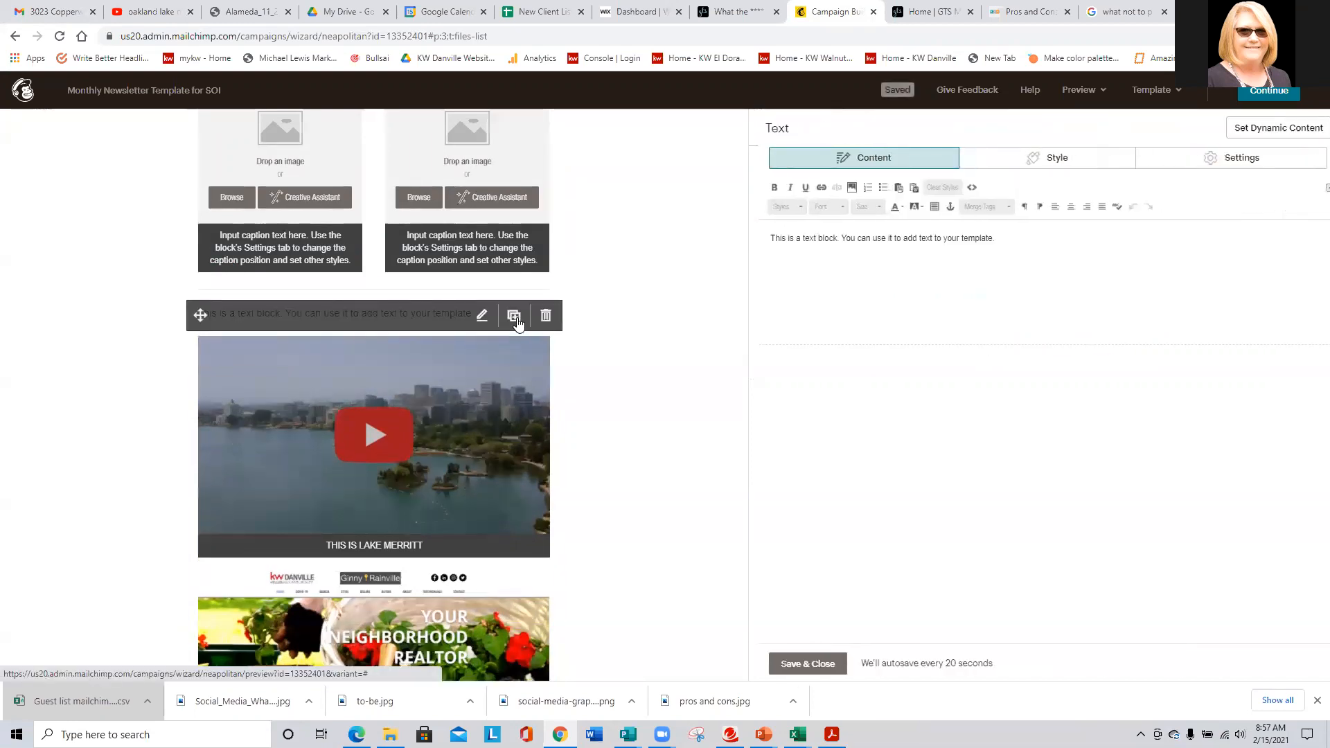
{"action": "left_click_drag", "start_coordinate": [1011, 239], "coordinate": [696, 215]}
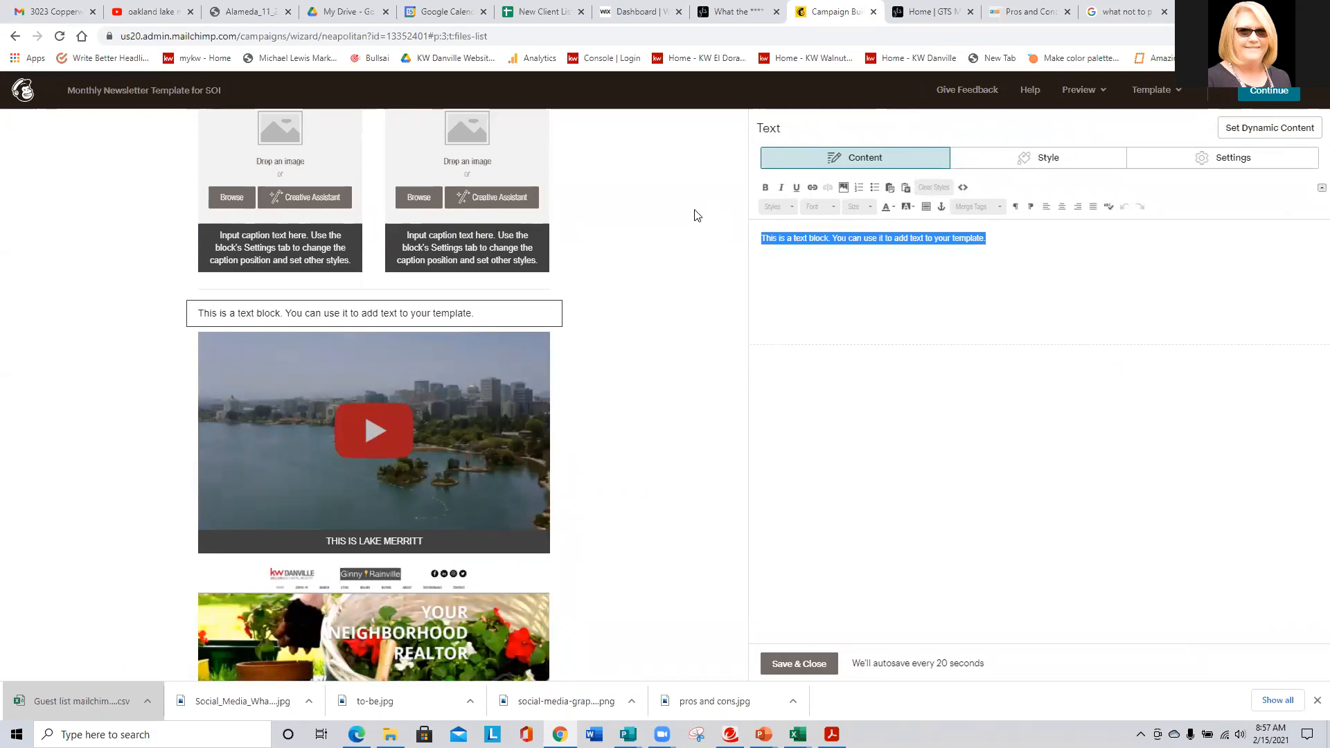
{"action": "type", "text": "My Week"}
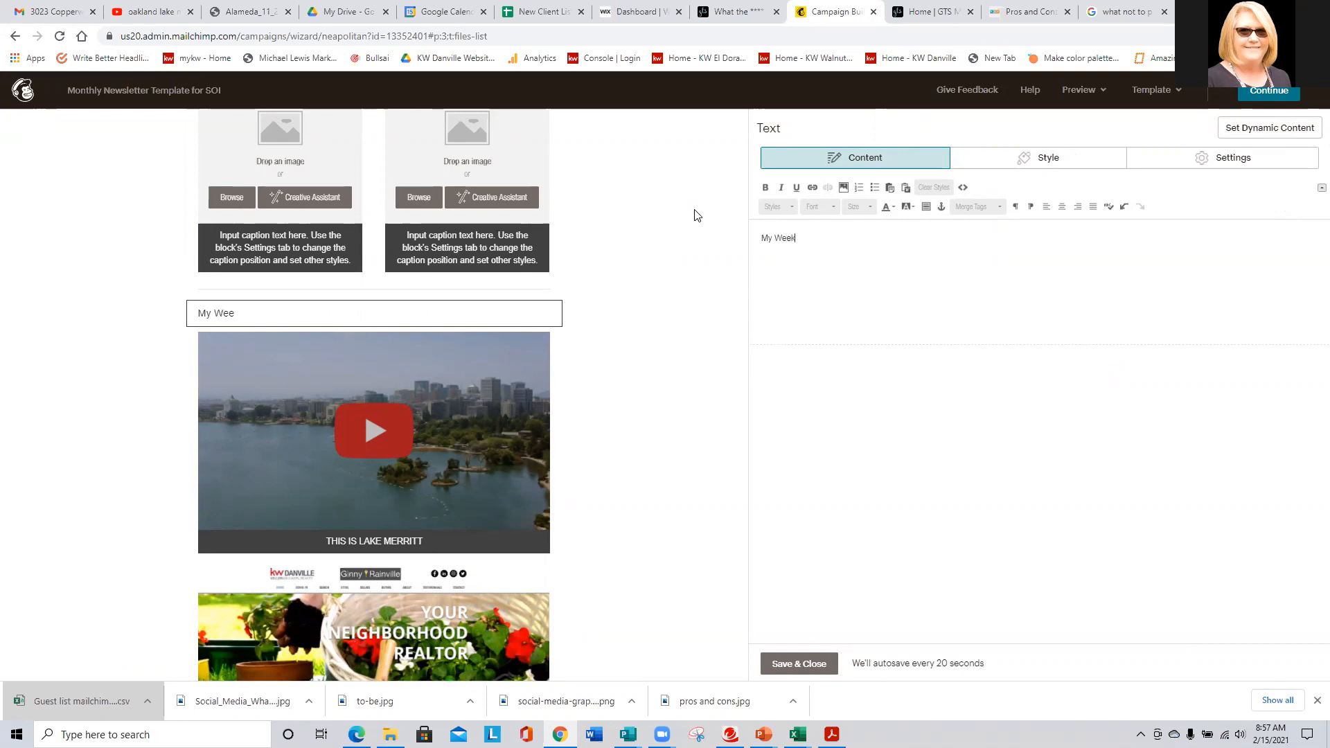
{"action": "type", "text": "ly Feature"}
{"action": "type", "text": "d Home"}
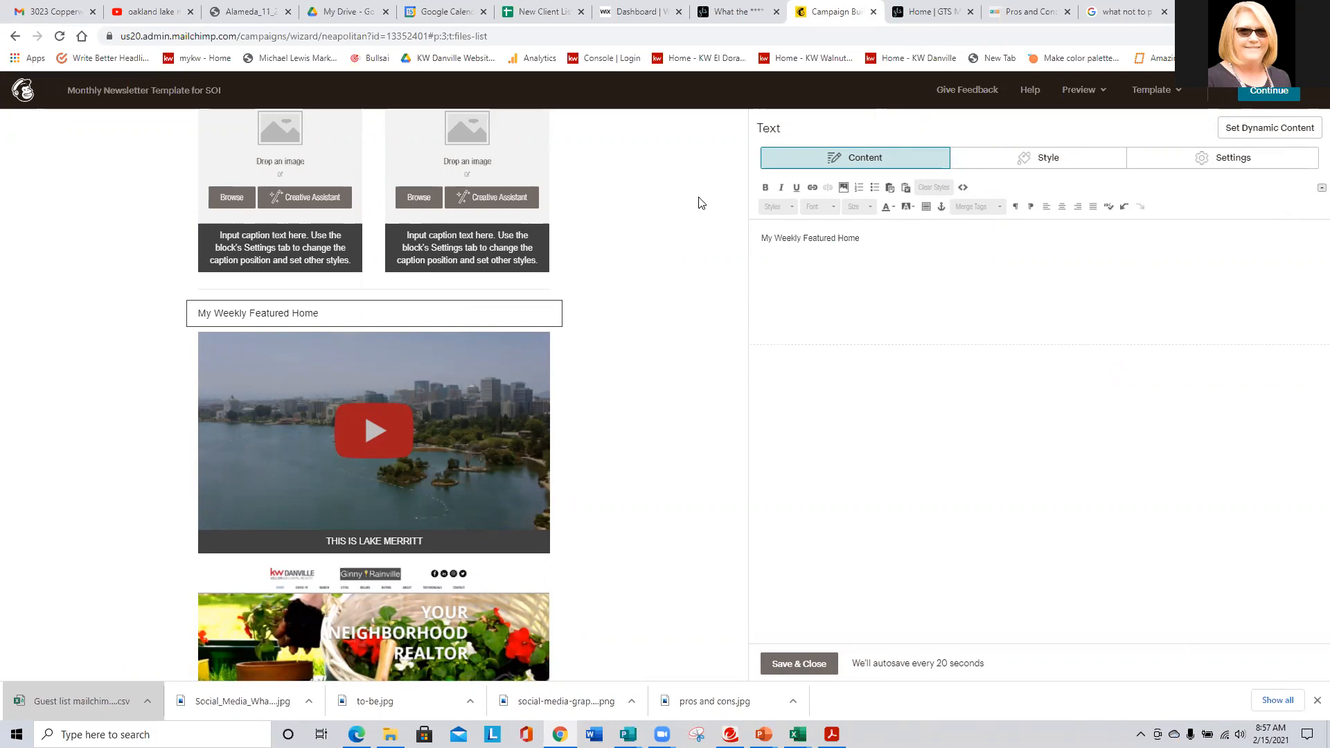
- Centre the 'My Weekly Featured Home' line and make it bold
{"action": "key", "text": "ctrl+shift+Left"}
{"action": "left_click_drag", "start_coordinate": [810, 236], "coordinate": [713, 218]}
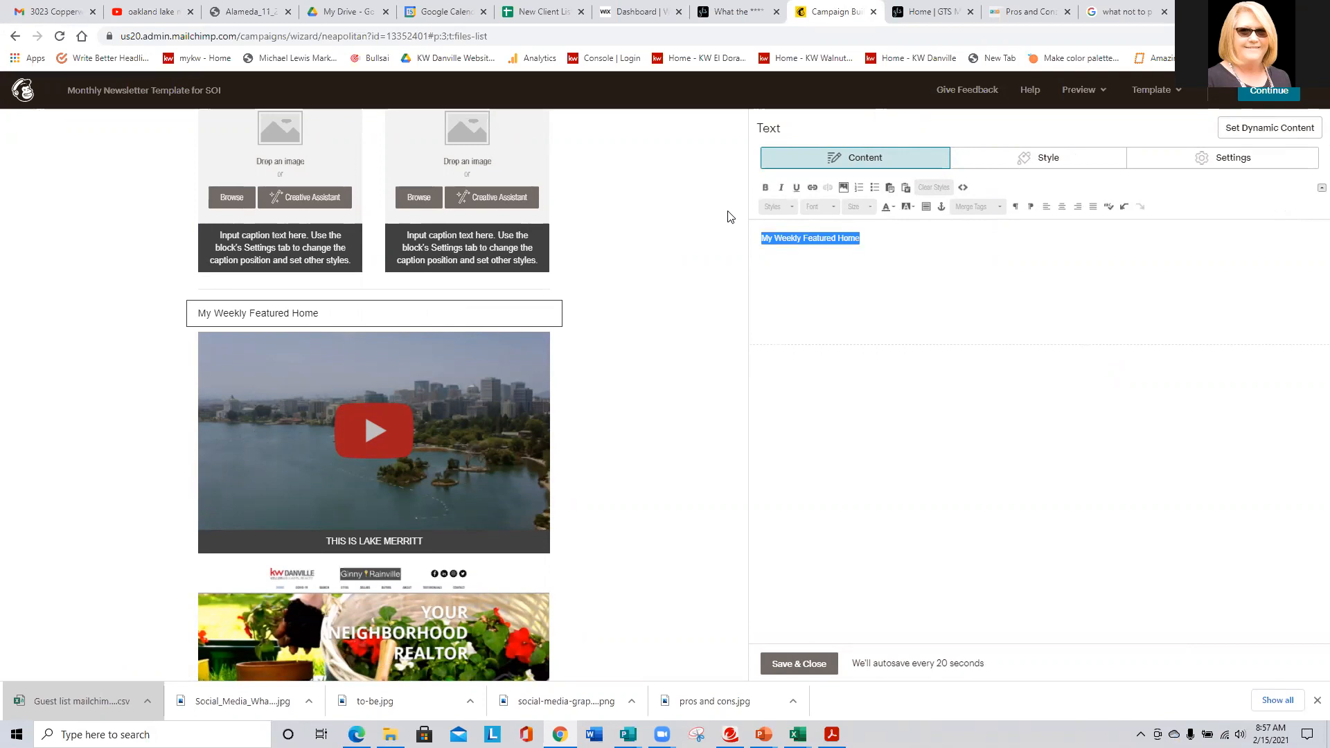
{"action": "left_click", "coordinate": [1062, 206]}
{"action": "left_click", "coordinate": [765, 189]}
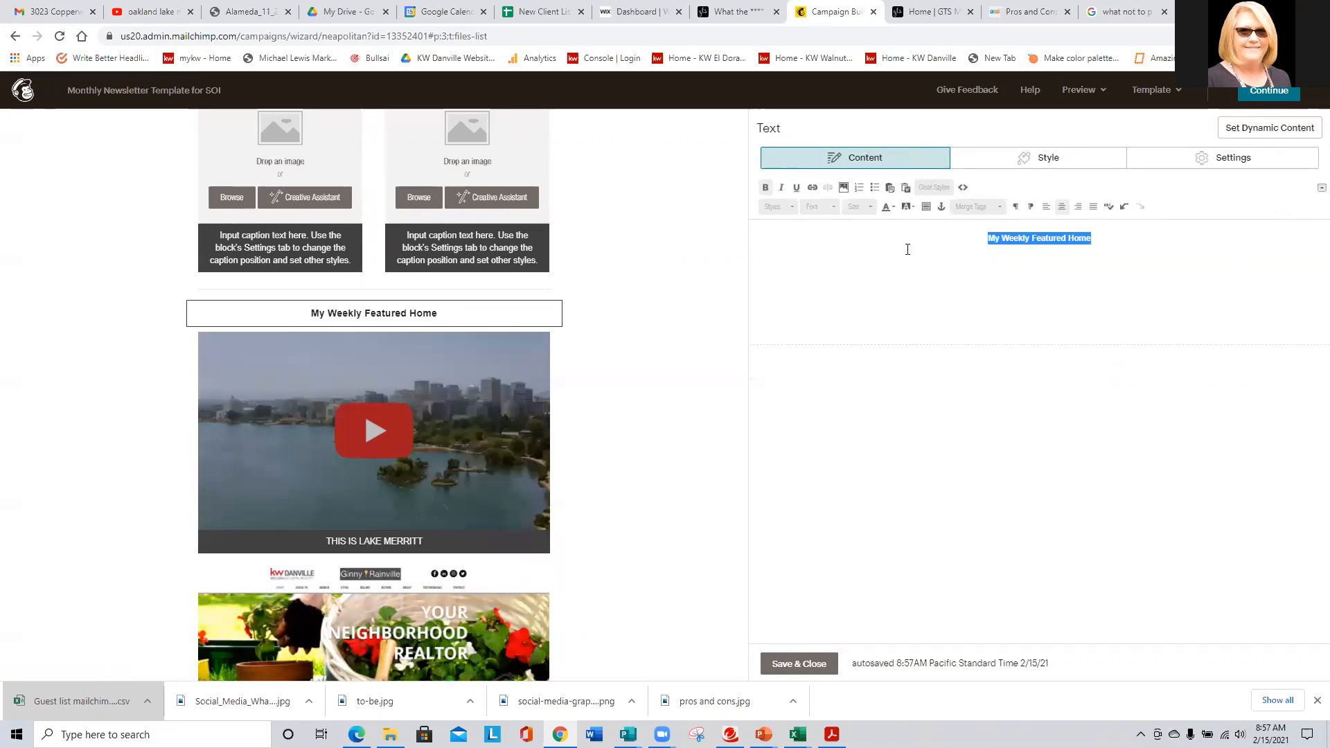
- Set the heading to size 32 in Playfair Display, after briefly trying Arvo
{"action": "left_click", "coordinate": [813, 208]}
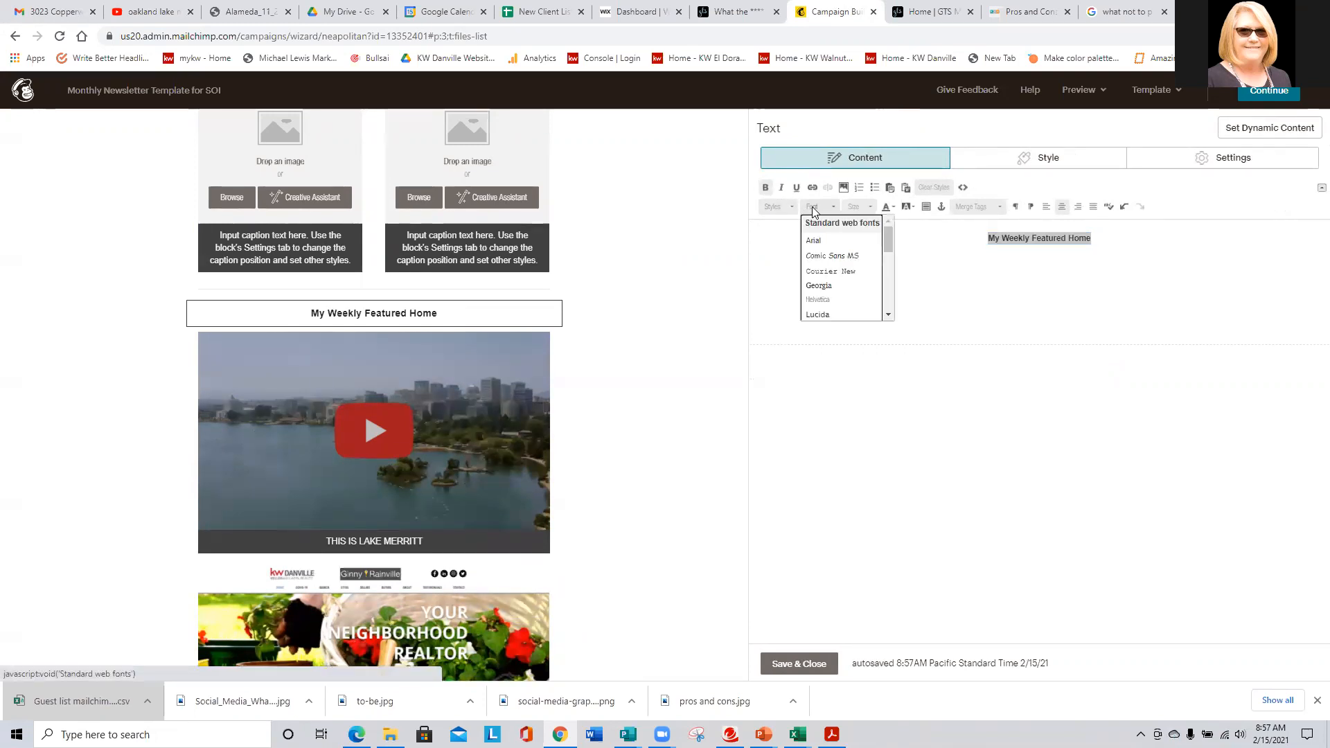
{"action": "scroll", "coordinate": [851, 254], "scroll_direction": "down", "scroll_amount": 2}
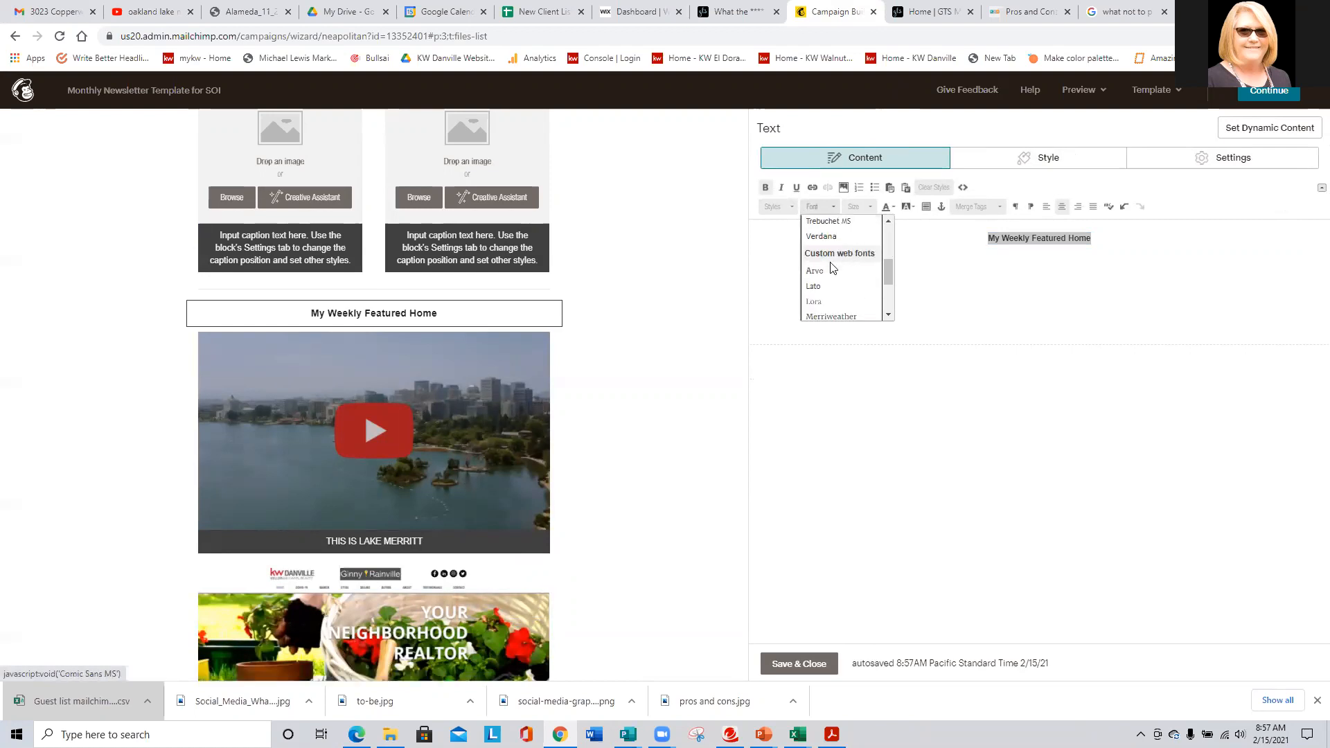
{"action": "left_click", "coordinate": [815, 272]}
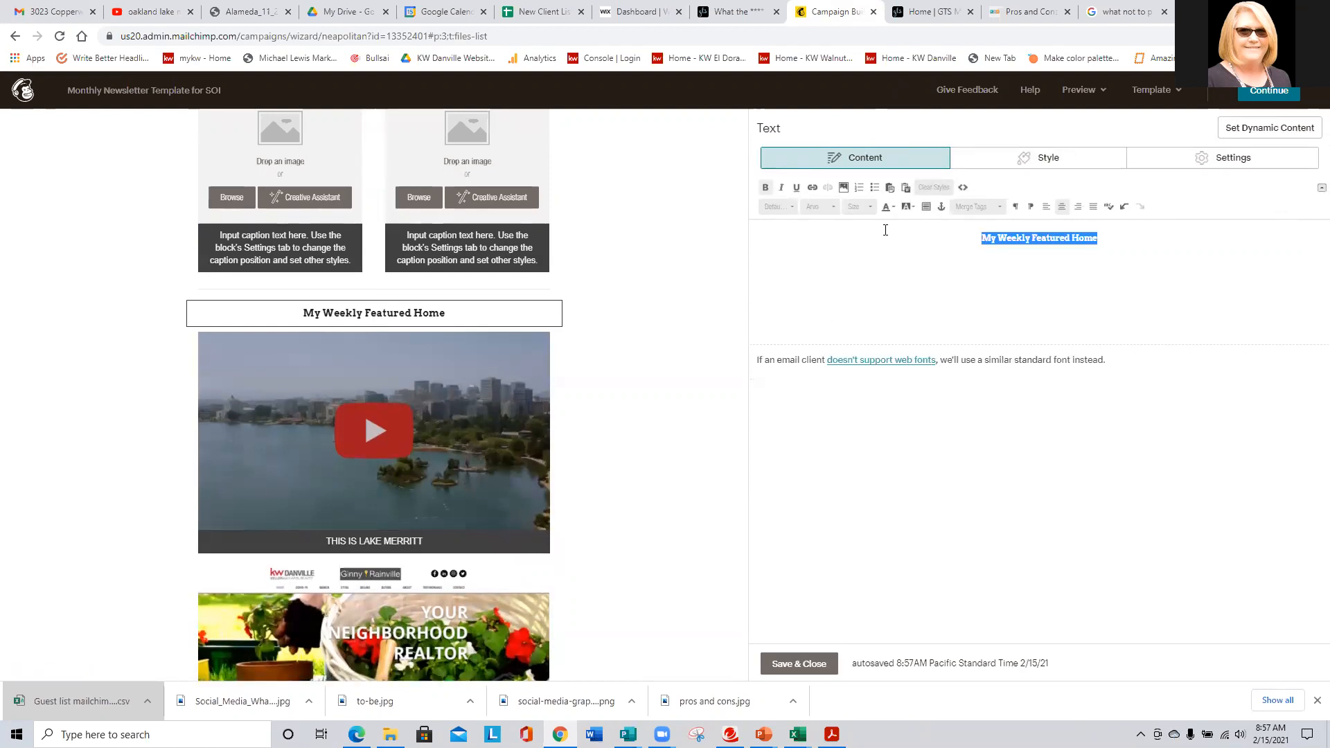
{"action": "left_click", "coordinate": [856, 208]}
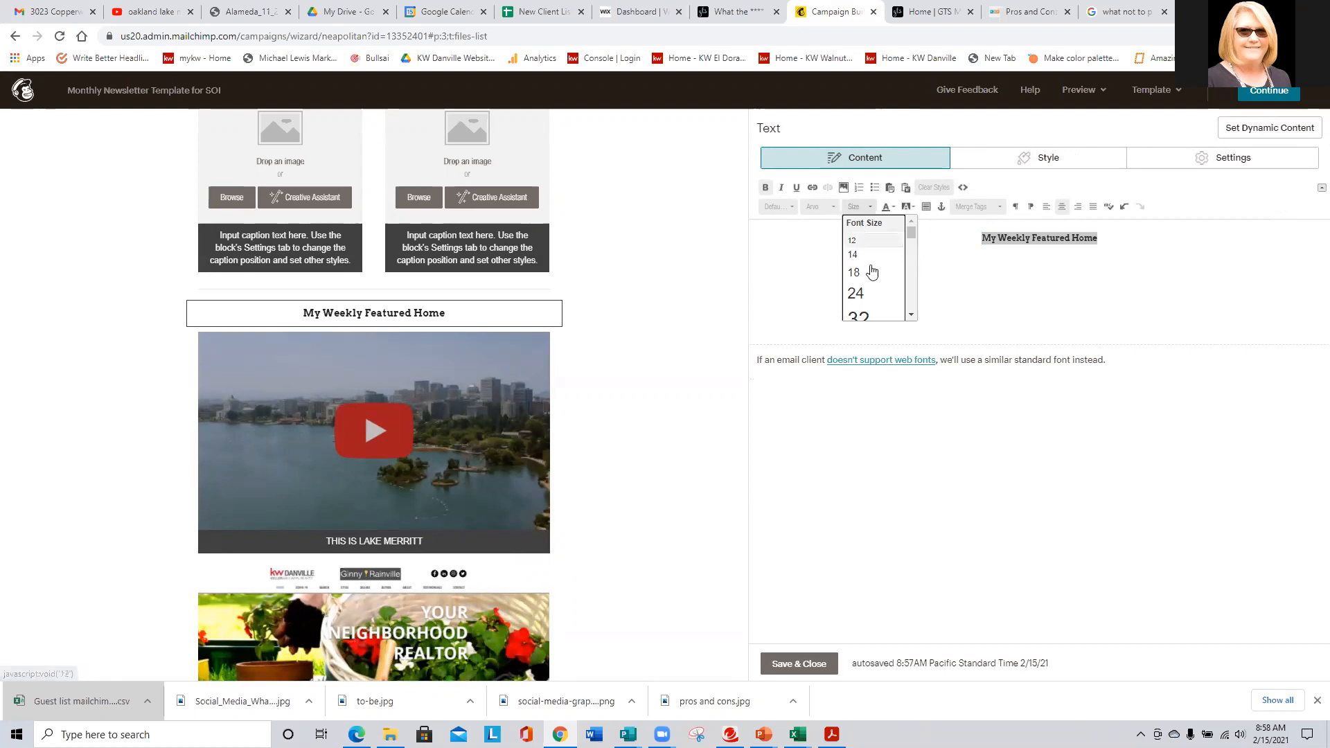
{"action": "left_click", "coordinate": [869, 312]}
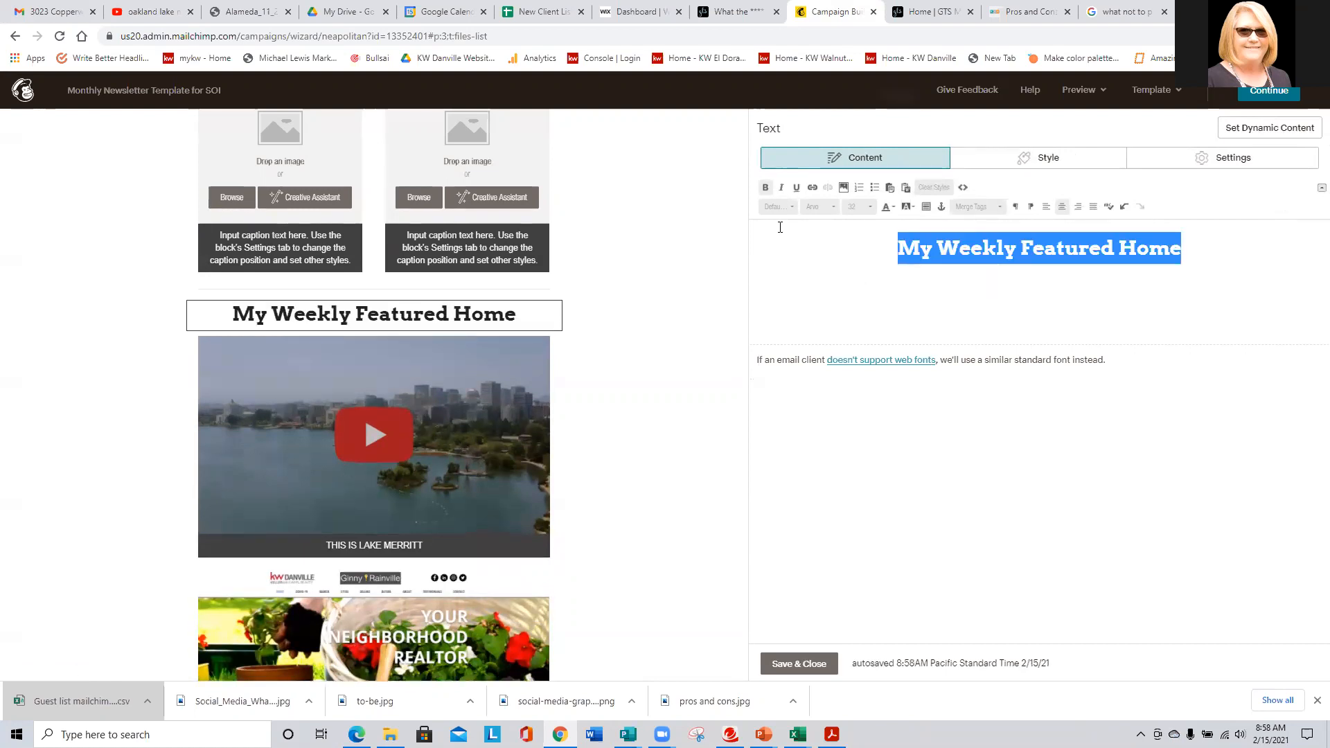
{"action": "left_click", "coordinate": [818, 209]}
{"action": "scroll", "coordinate": [828, 256], "scroll_direction": "down", "scroll_amount": 3}
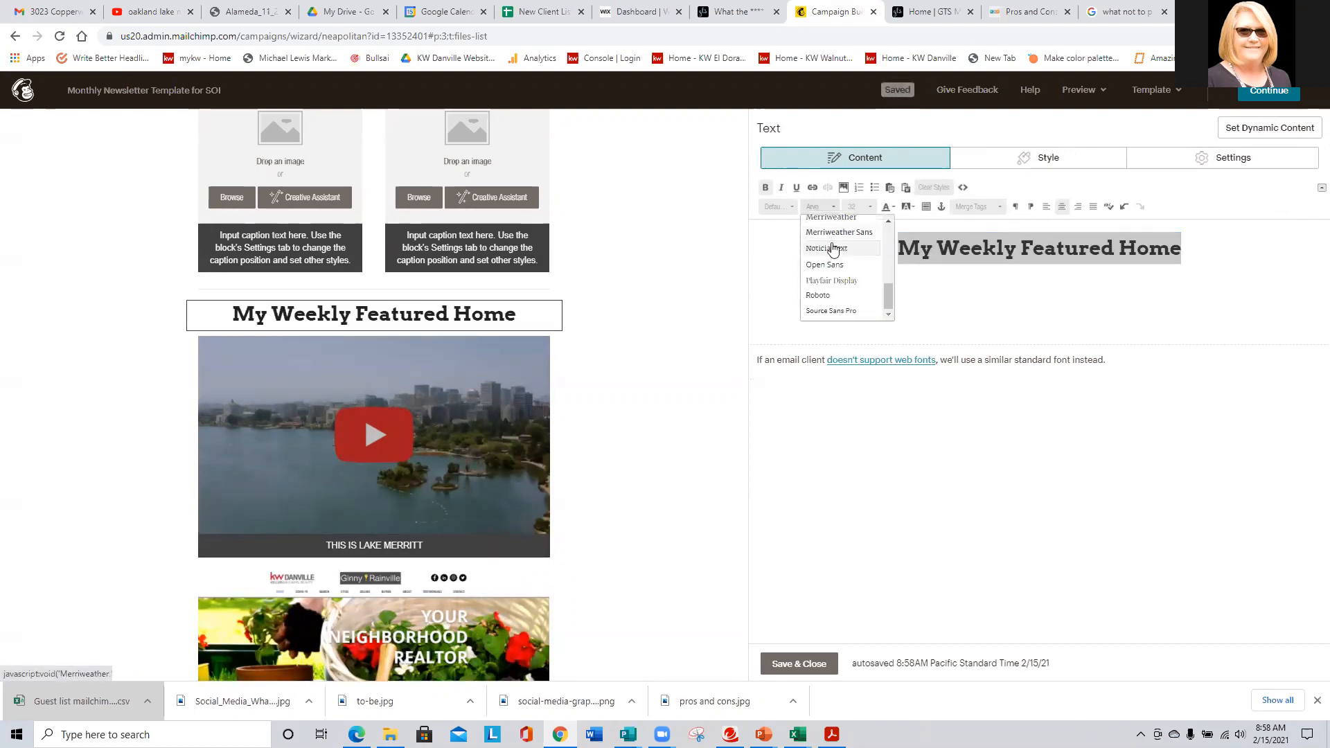
{"action": "left_click", "coordinate": [828, 284]}
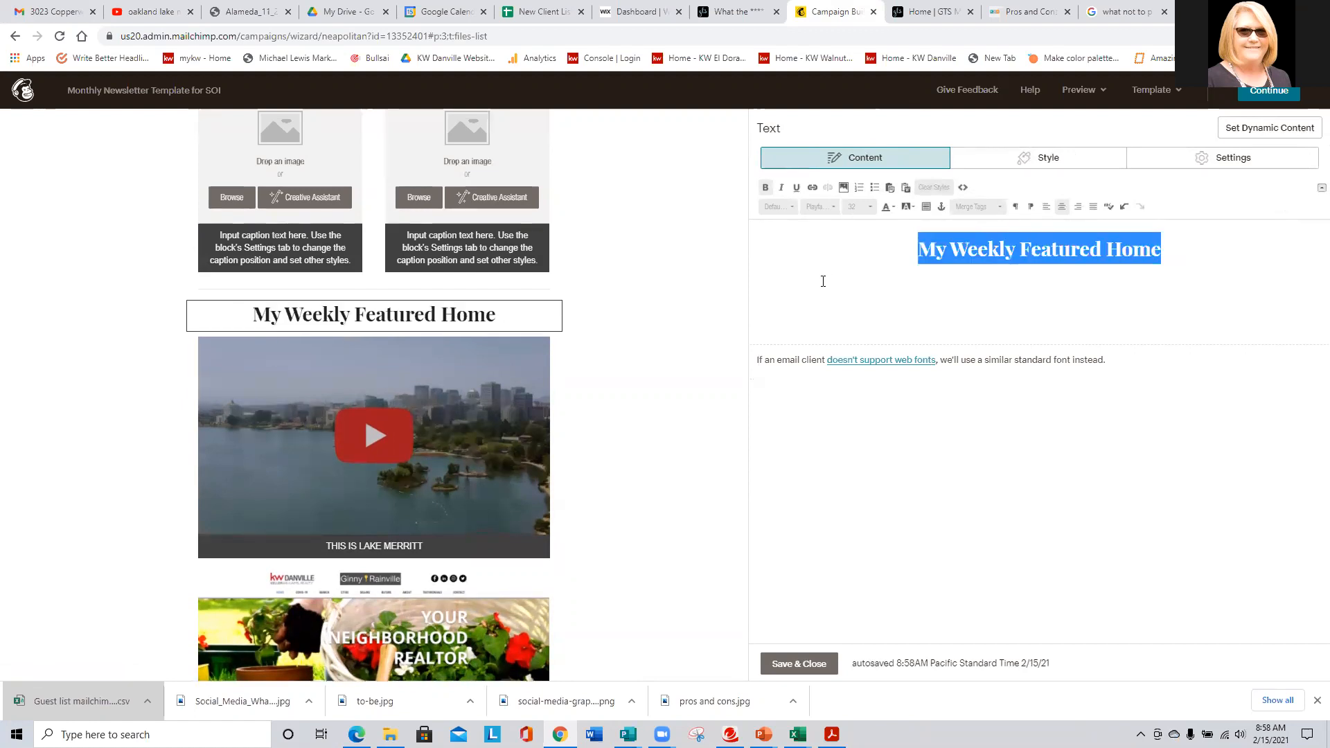
- Save and close the 'My Weekly Featured Home' text block
{"action": "left_click", "coordinate": [798, 663]}
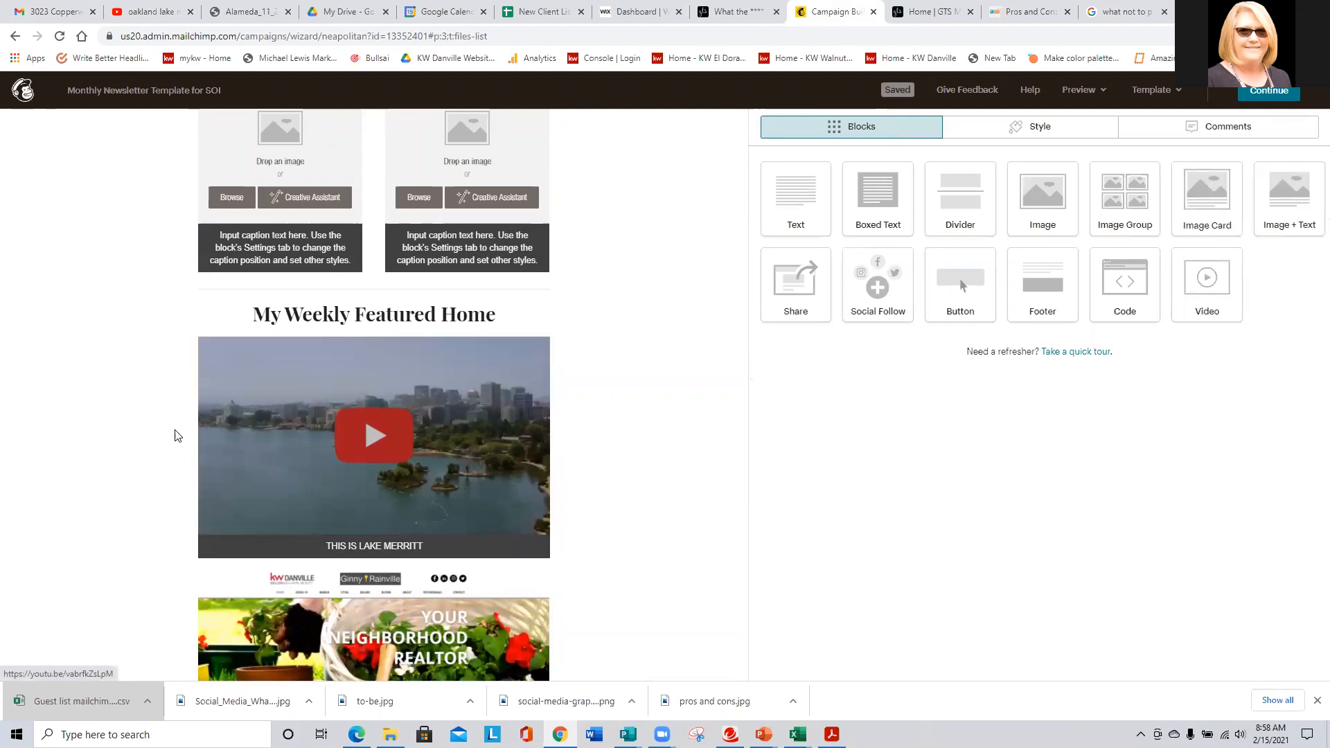
{"action": "scroll", "coordinate": [115, 393], "scroll_direction": "down", "scroll_amount": 3}
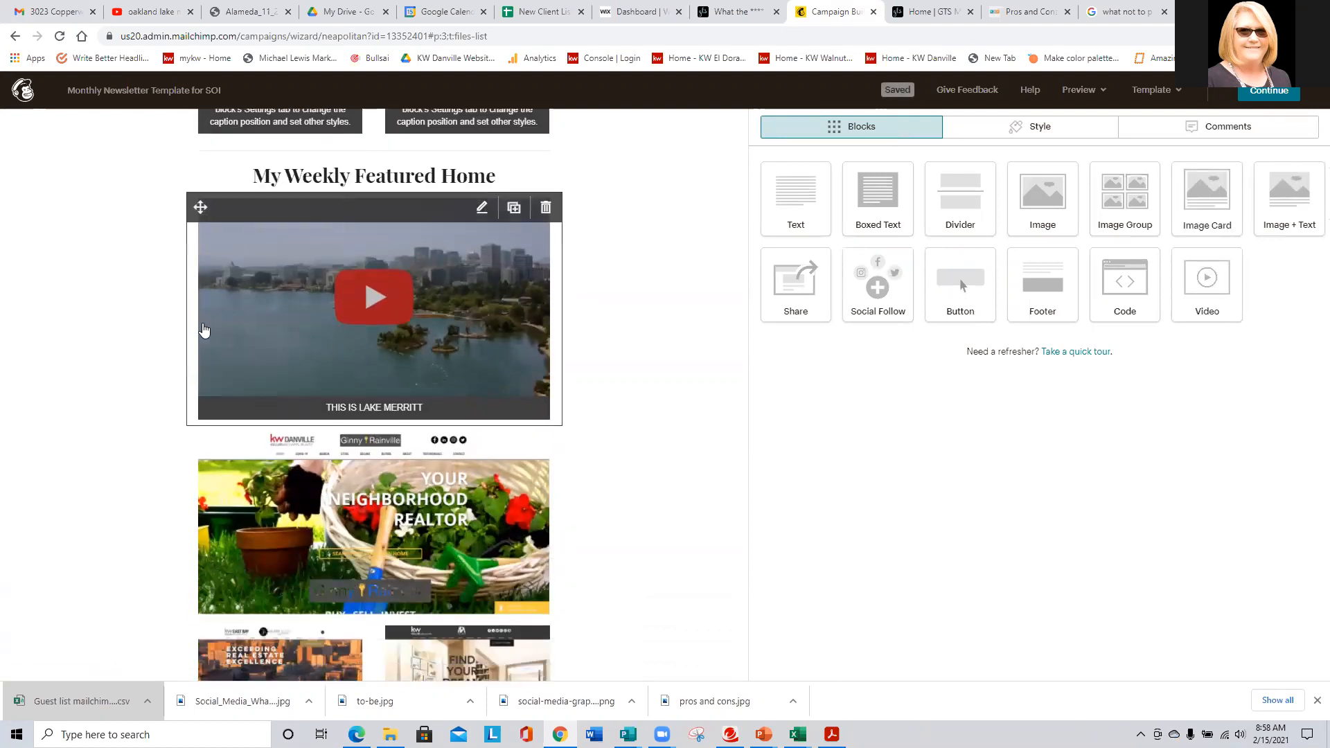
{"action": "scroll", "coordinate": [118, 360], "scroll_direction": "up", "scroll_amount": 2}
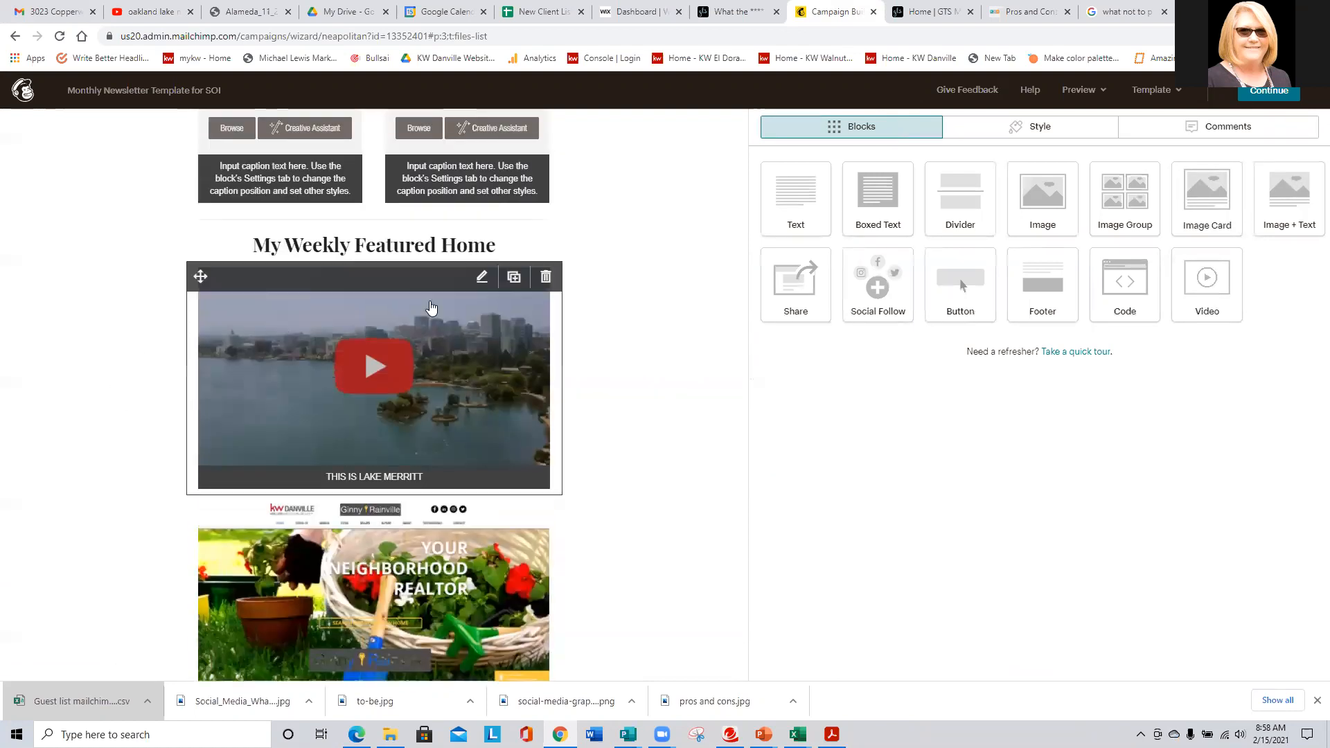
- Insert a named anchor at the start of the 'My Weekly Featured Home' heading
{"action": "left_click", "coordinate": [455, 248]}
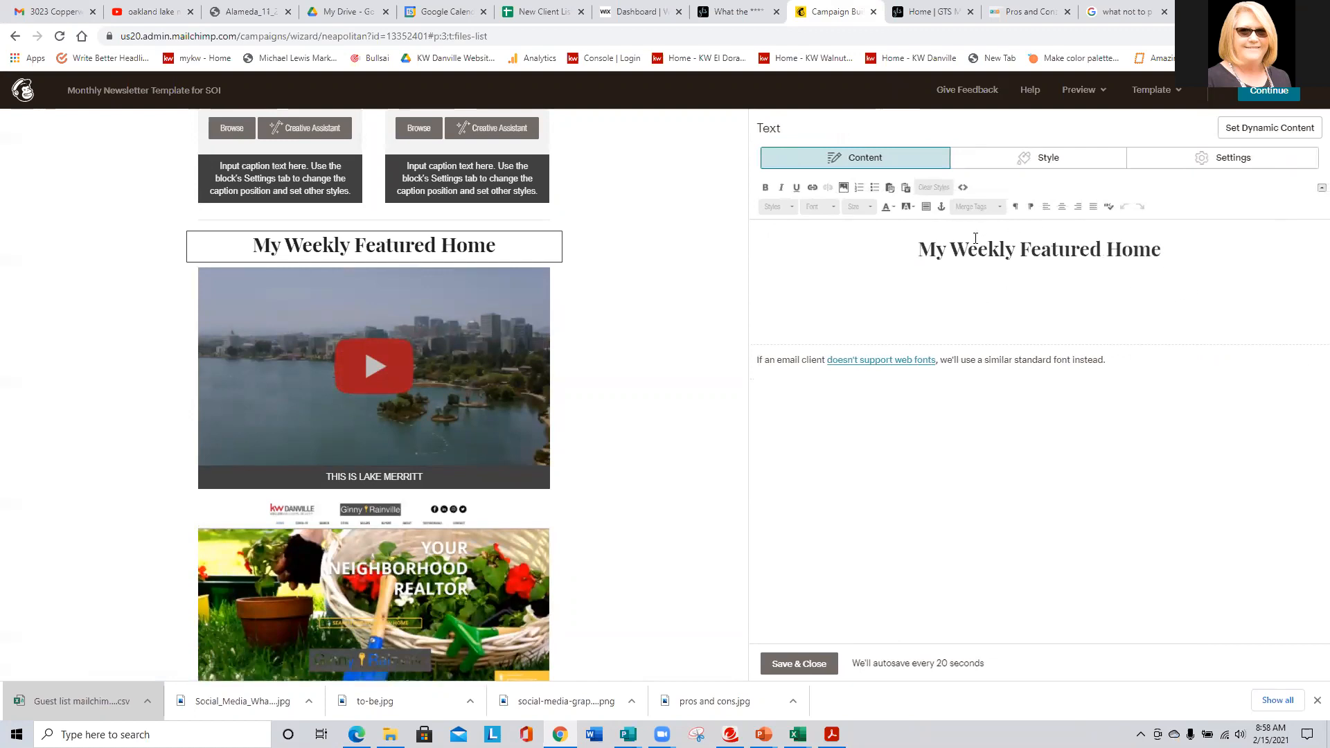
{"action": "left_click", "coordinate": [940, 207]}
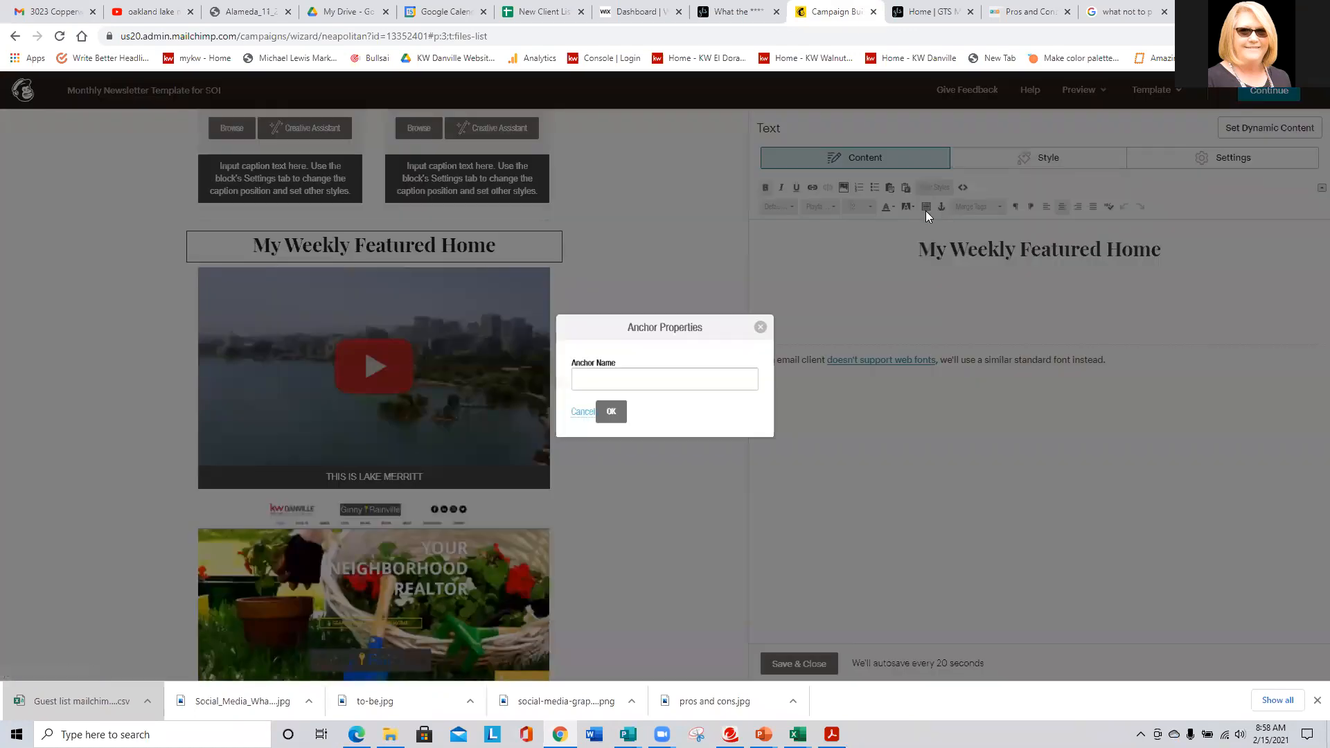
{"action": "left_click", "coordinate": [604, 372]}
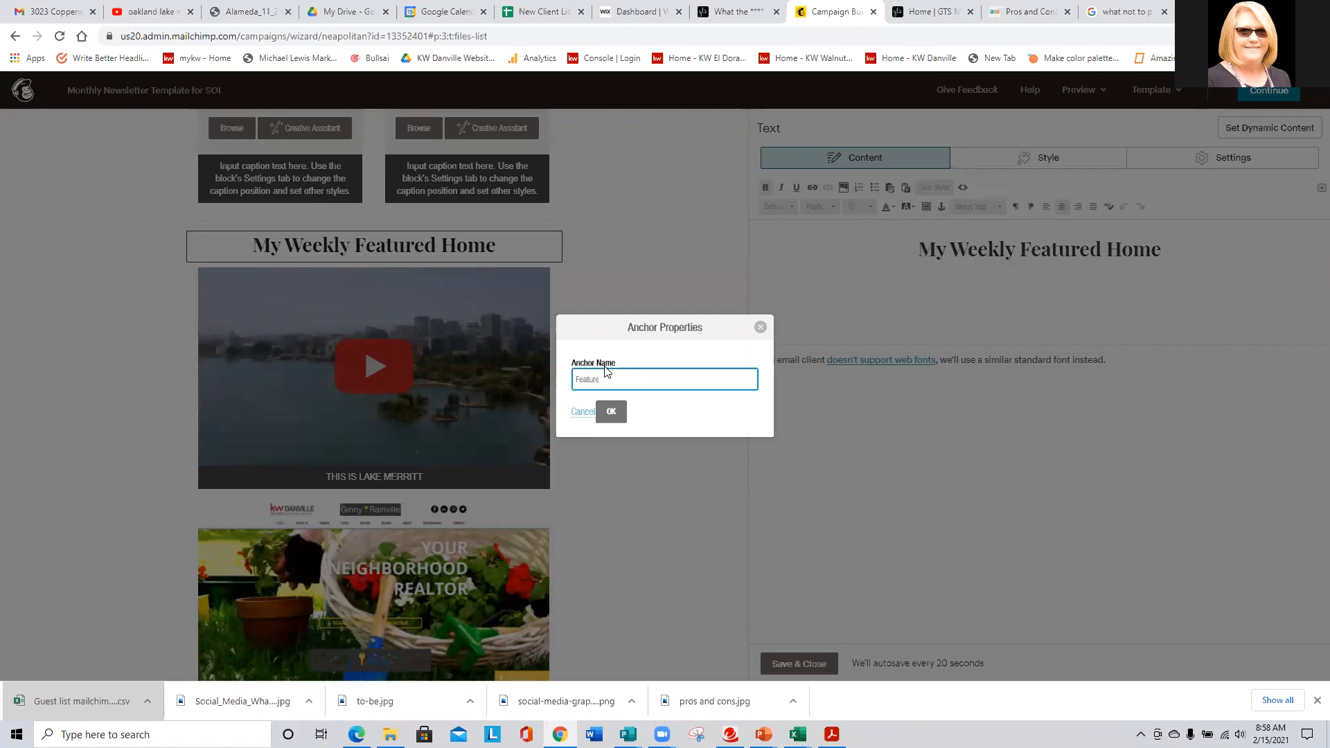
{"action": "left_click", "coordinate": [610, 411]}
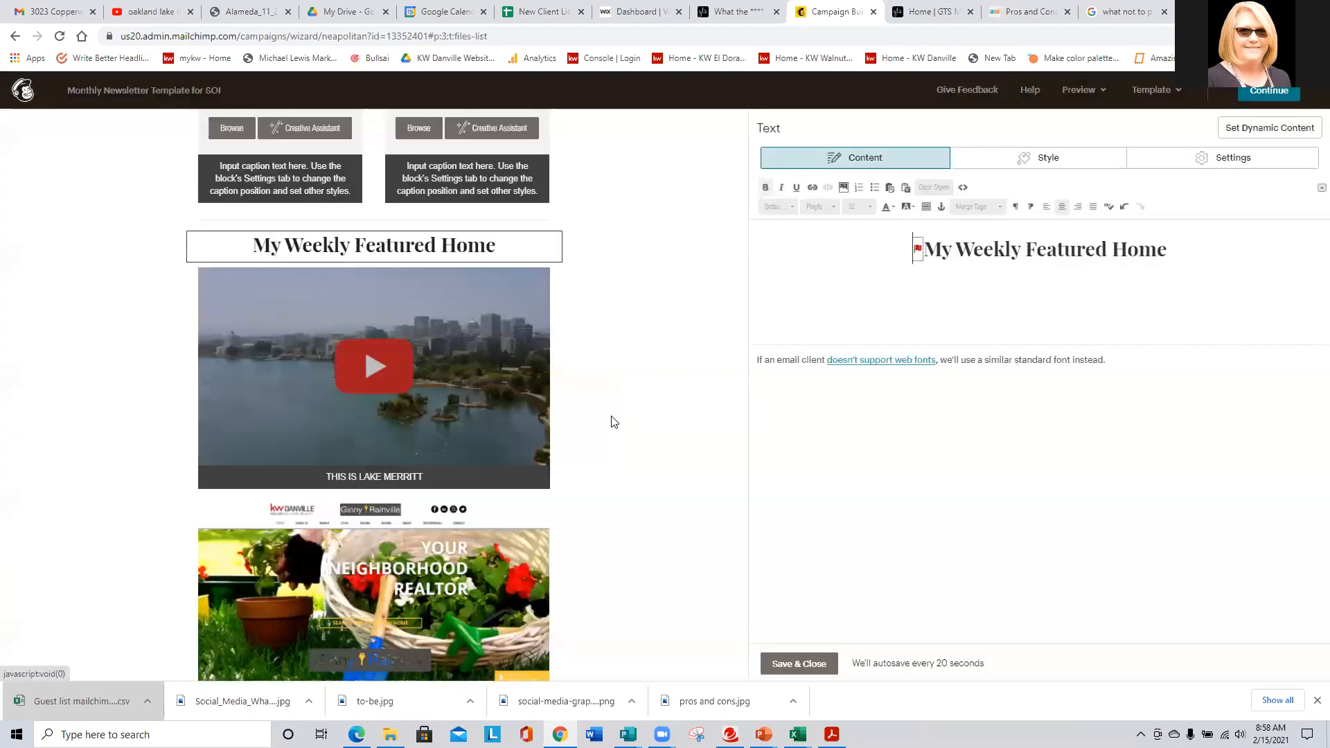
{"action": "scroll", "coordinate": [207, 425], "scroll_direction": "up", "scroll_amount": 6}
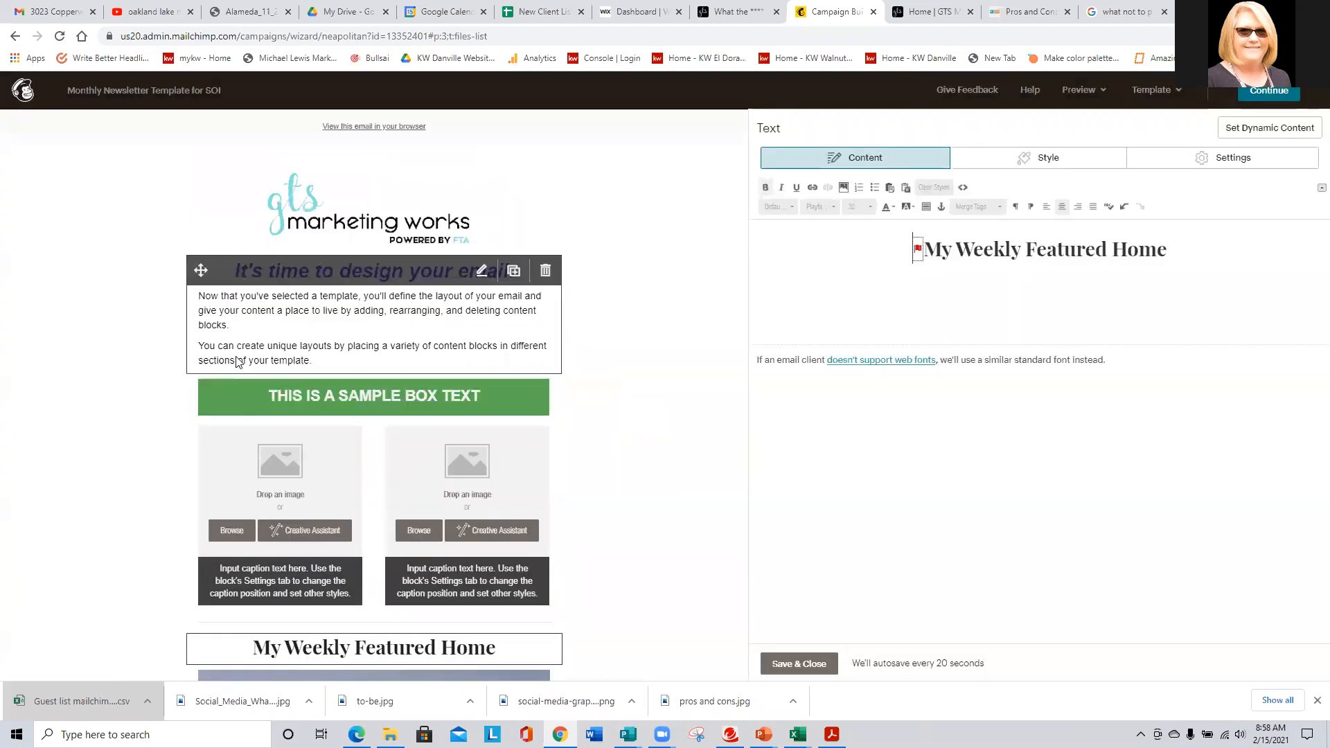
{"action": "scroll", "coordinate": [308, 325], "scroll_direction": "down", "scroll_amount": 2}
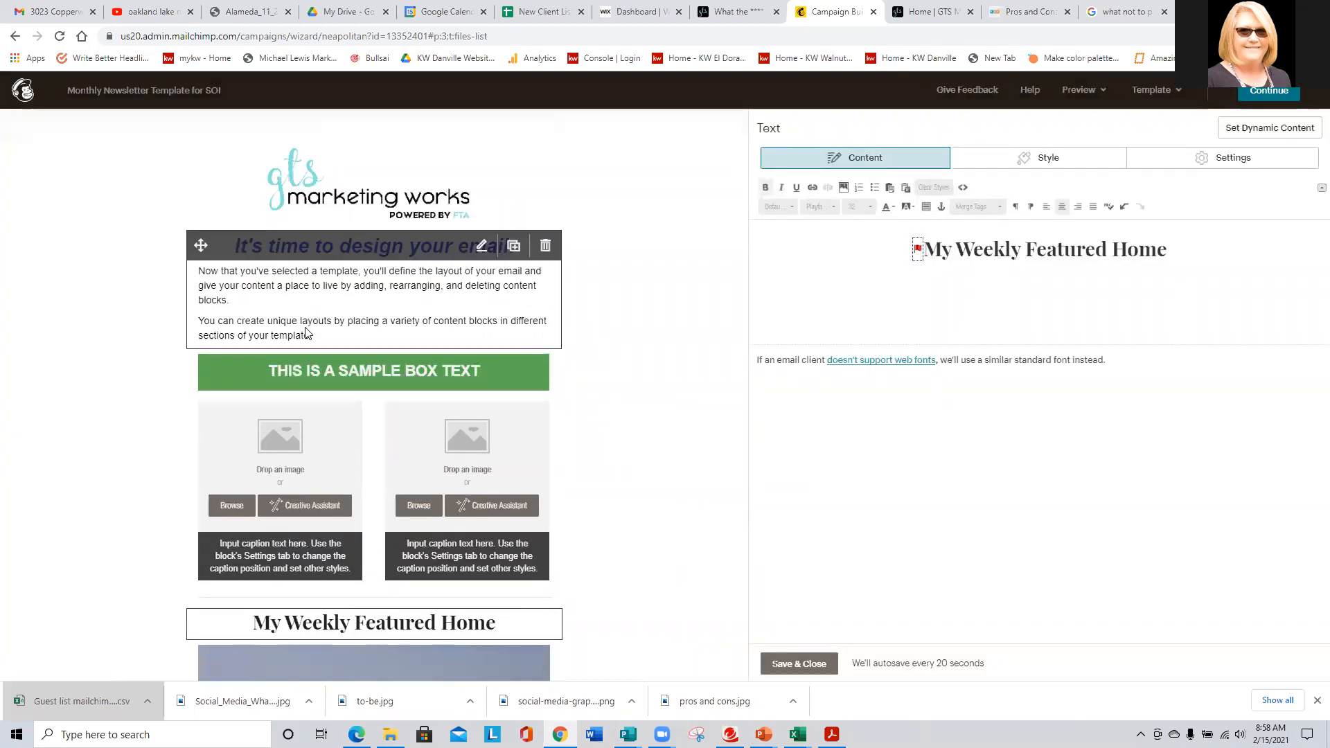
{"action": "scroll", "coordinate": [250, 397], "scroll_direction": "down", "scroll_amount": 5}
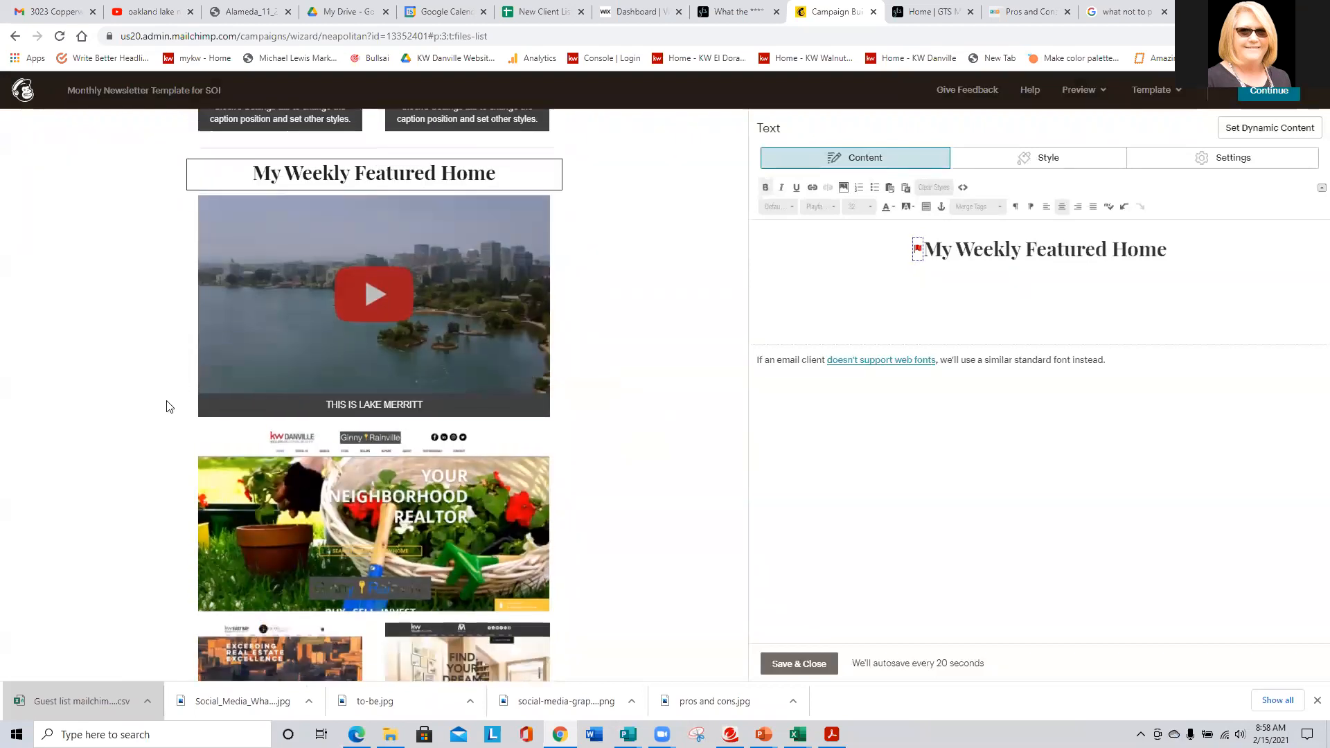
{"action": "scroll", "coordinate": [168, 405], "scroll_direction": "up", "scroll_amount": 6}
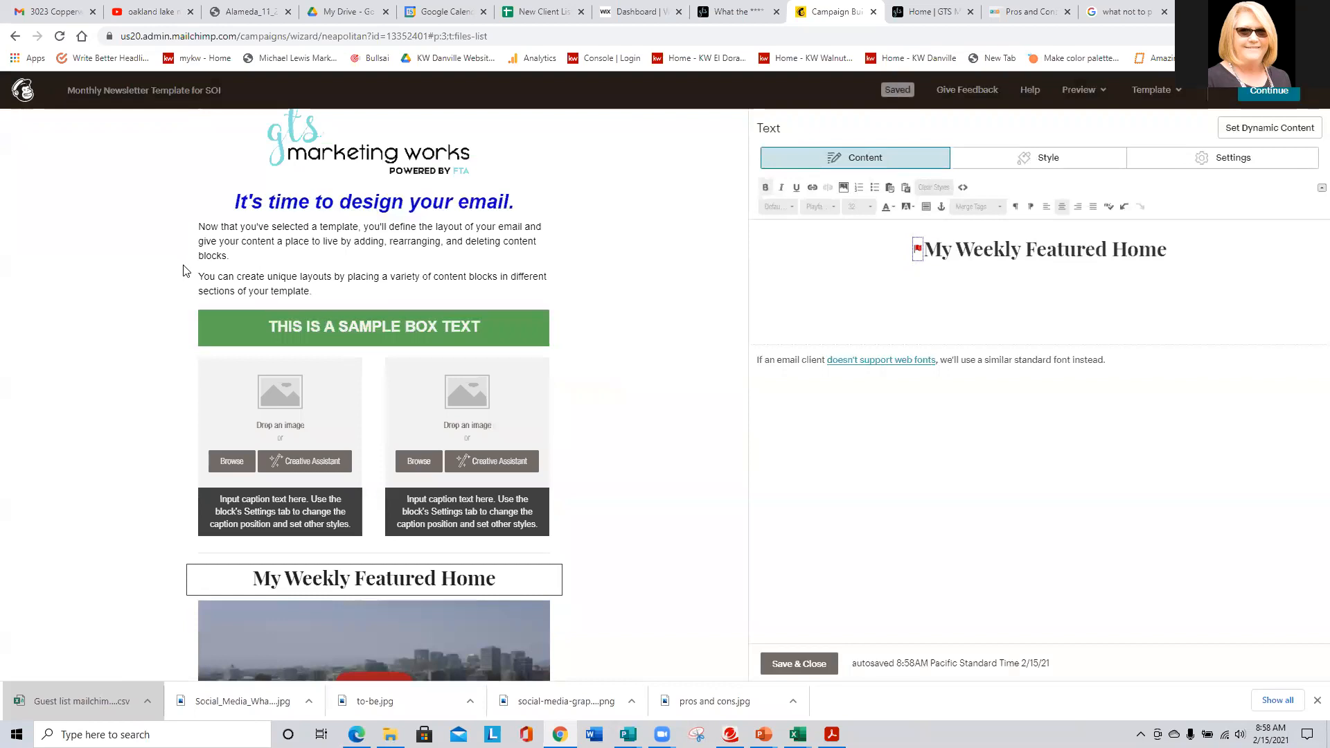
{"action": "scroll", "coordinate": [182, 276], "scroll_direction": "down", "scroll_amount": 3}
{"action": "scroll", "coordinate": [178, 276], "scroll_direction": "down", "scroll_amount": 10}
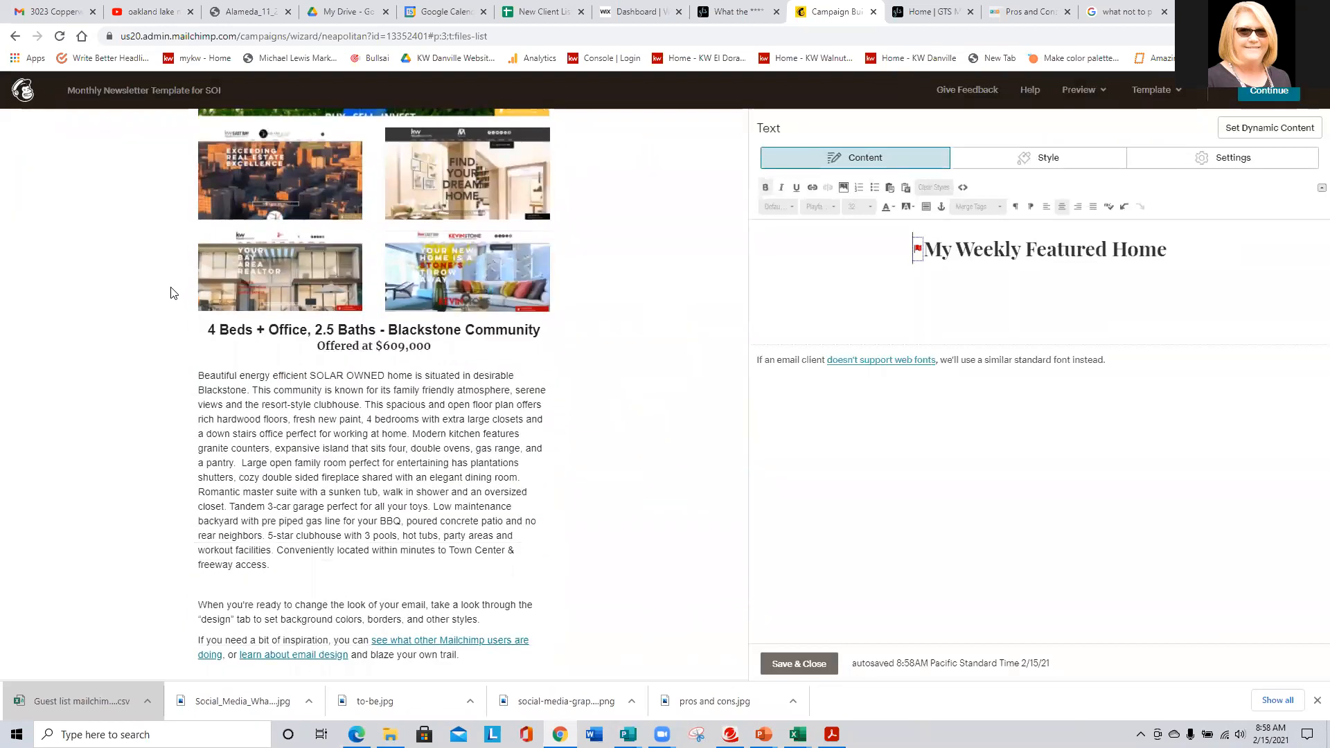
{"action": "scroll", "coordinate": [159, 316], "scroll_direction": "down", "scroll_amount": 1}
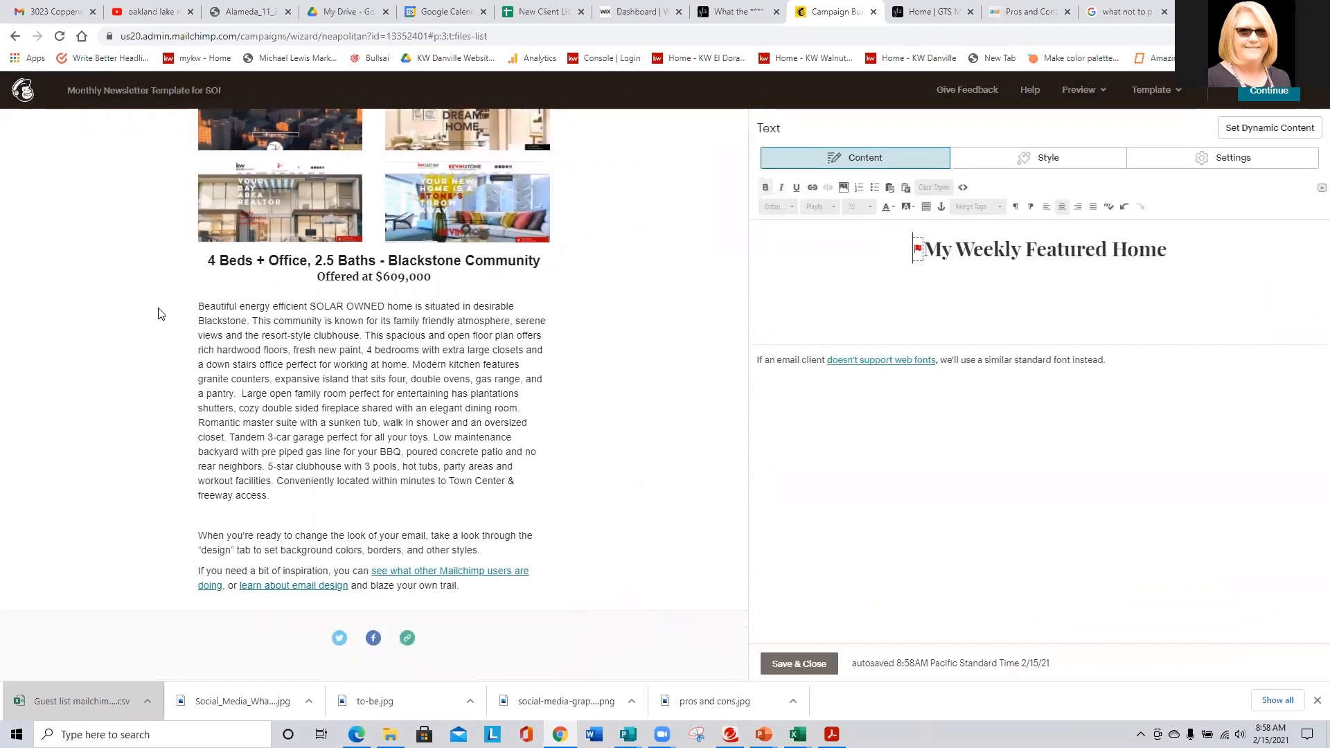
{"action": "scroll", "coordinate": [159, 313], "scroll_direction": "up", "scroll_amount": 3}
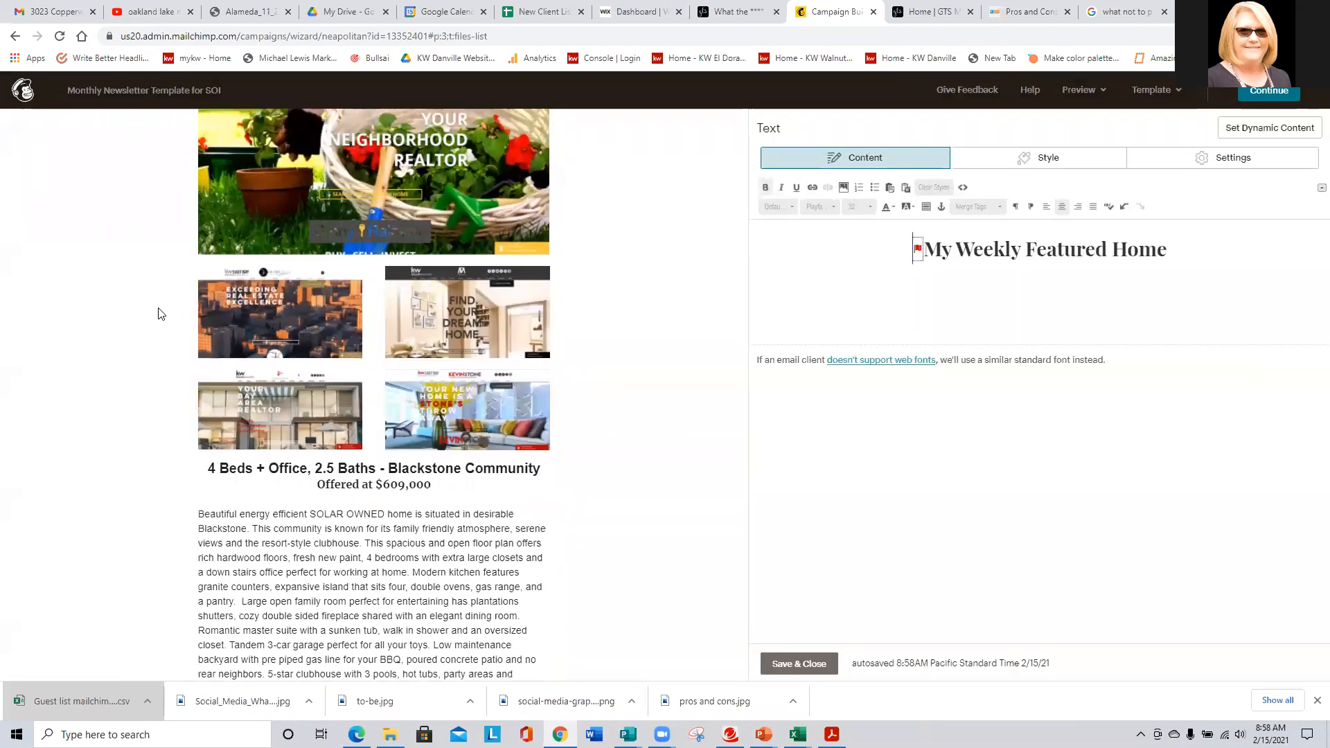
{"action": "scroll", "coordinate": [159, 314], "scroll_direction": "up", "scroll_amount": 3}
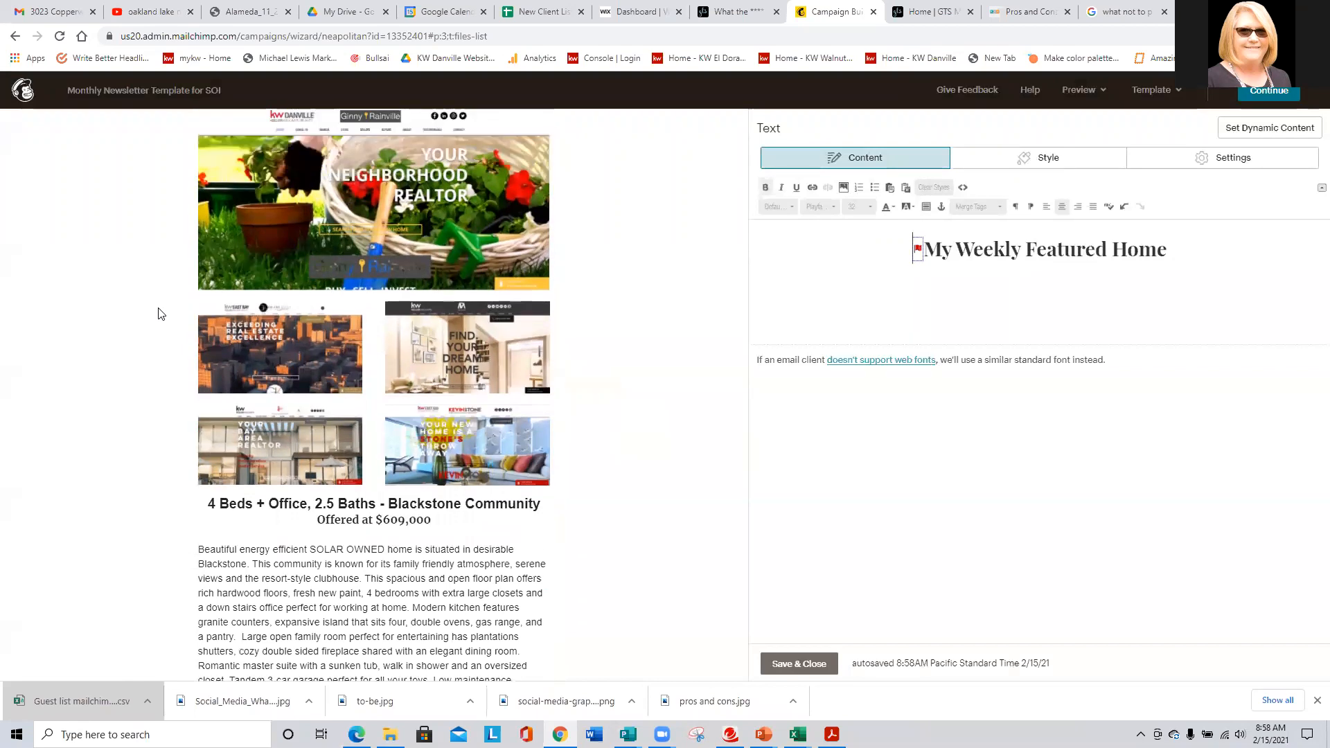
- Save the heading block and drag the Lake Merritt video below the Blackstone listing description
{"action": "left_click", "coordinate": [793, 663]}
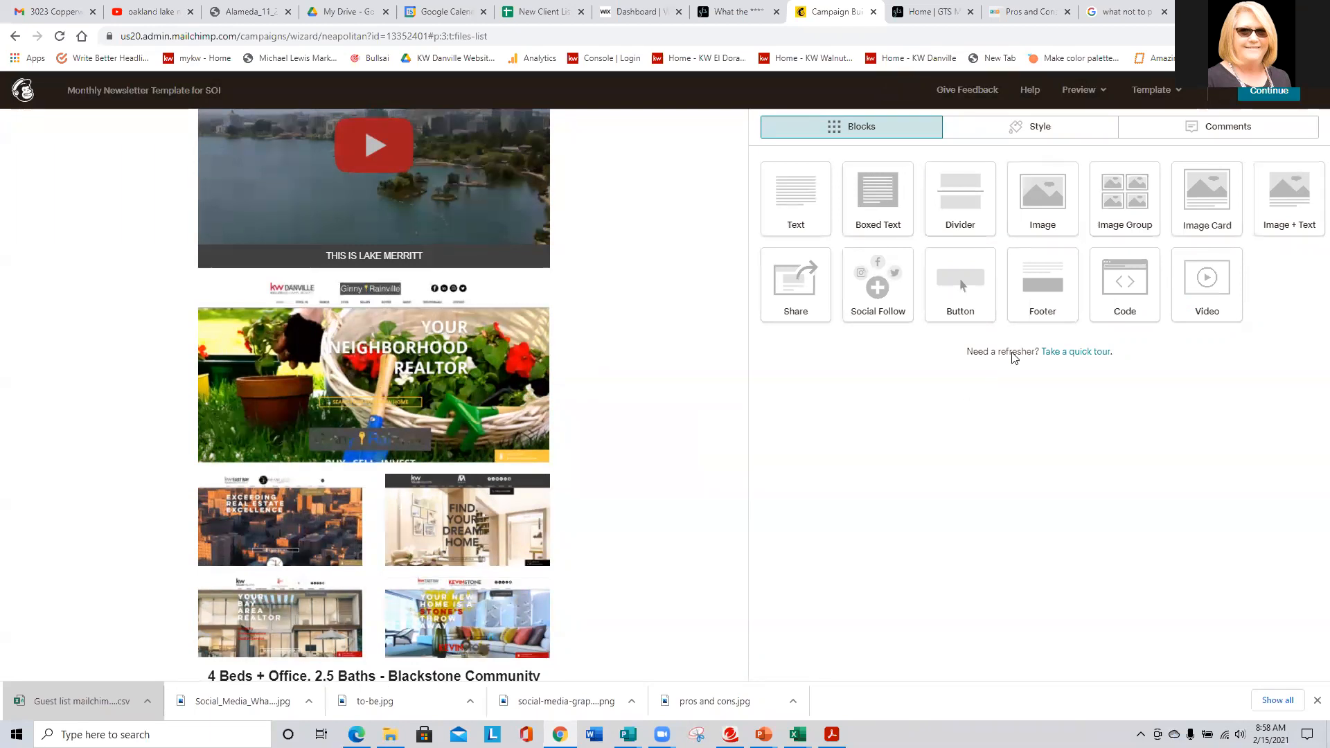
{"action": "mouse_move", "coordinate": [320, 372]}
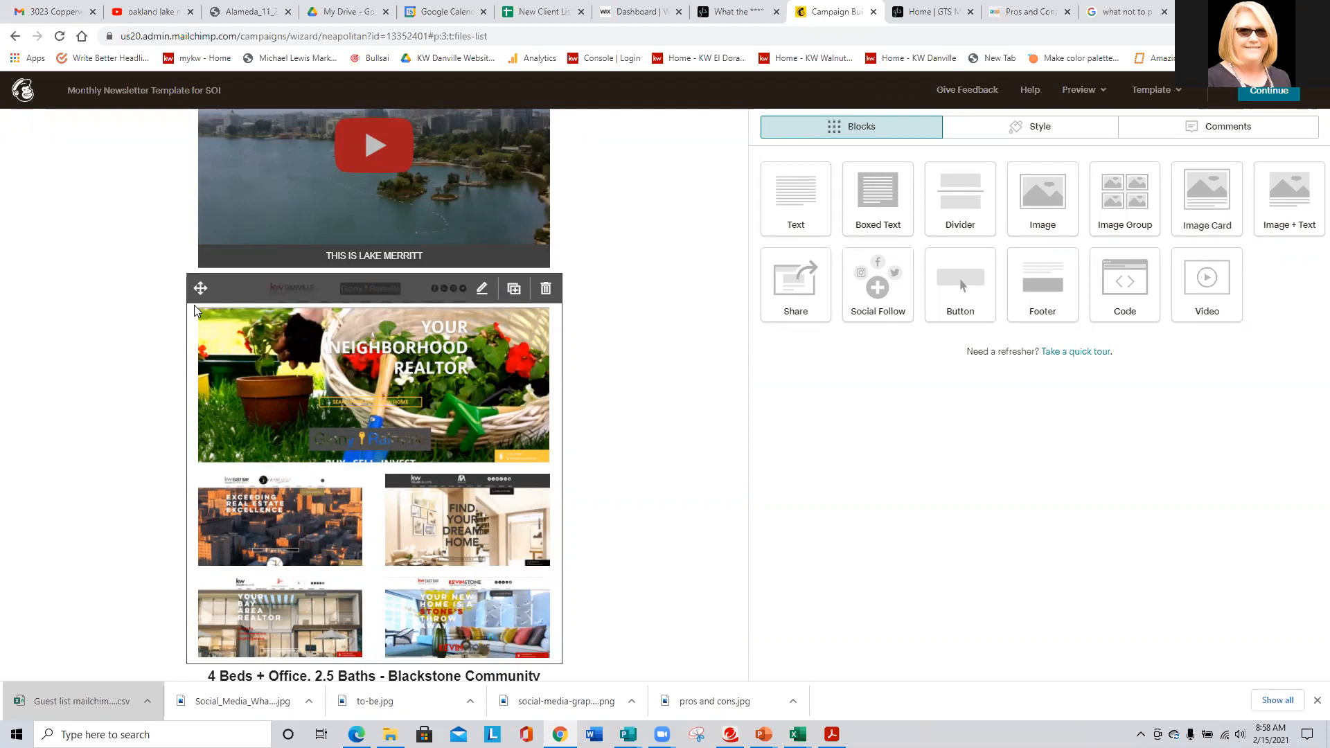
{"action": "scroll", "coordinate": [149, 336], "scroll_direction": "up", "scroll_amount": 2}
{"action": "mouse_move", "coordinate": [206, 195]}
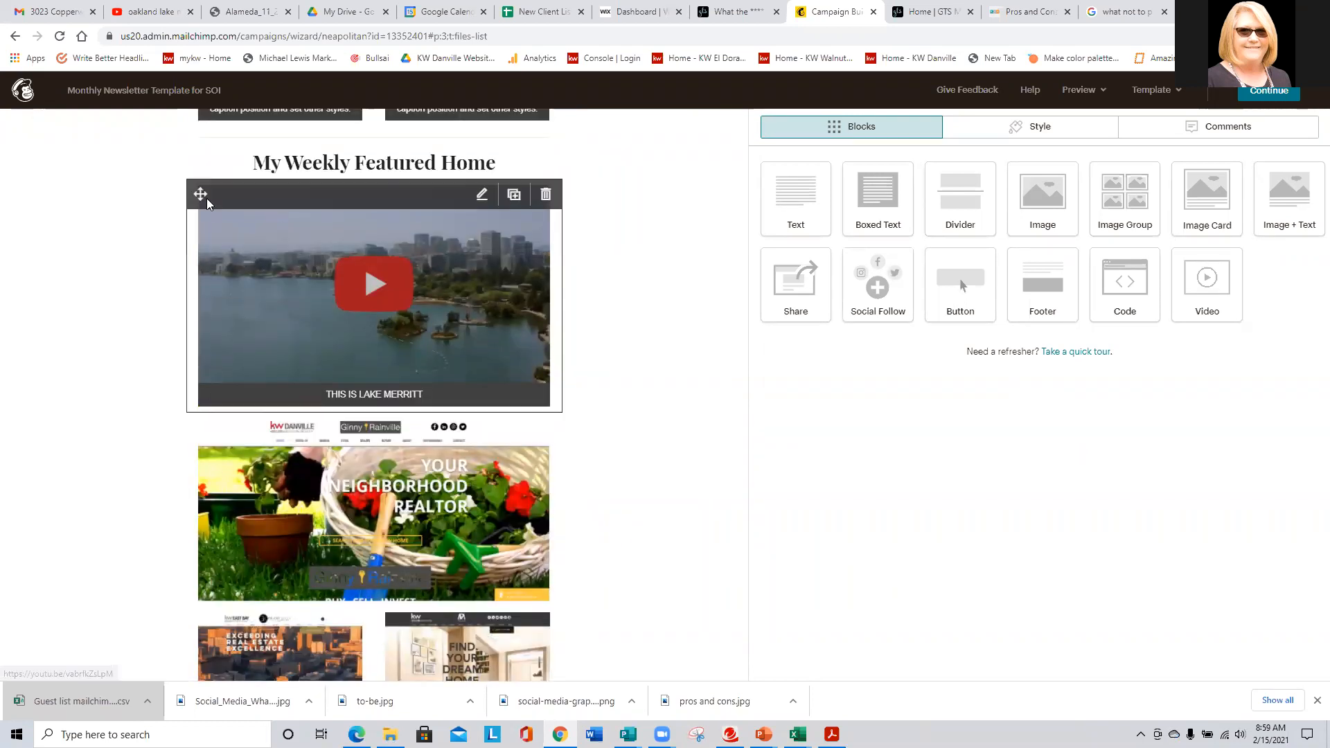
{"action": "left_click_drag", "start_coordinate": [207, 198], "coordinate": [198, 584]}
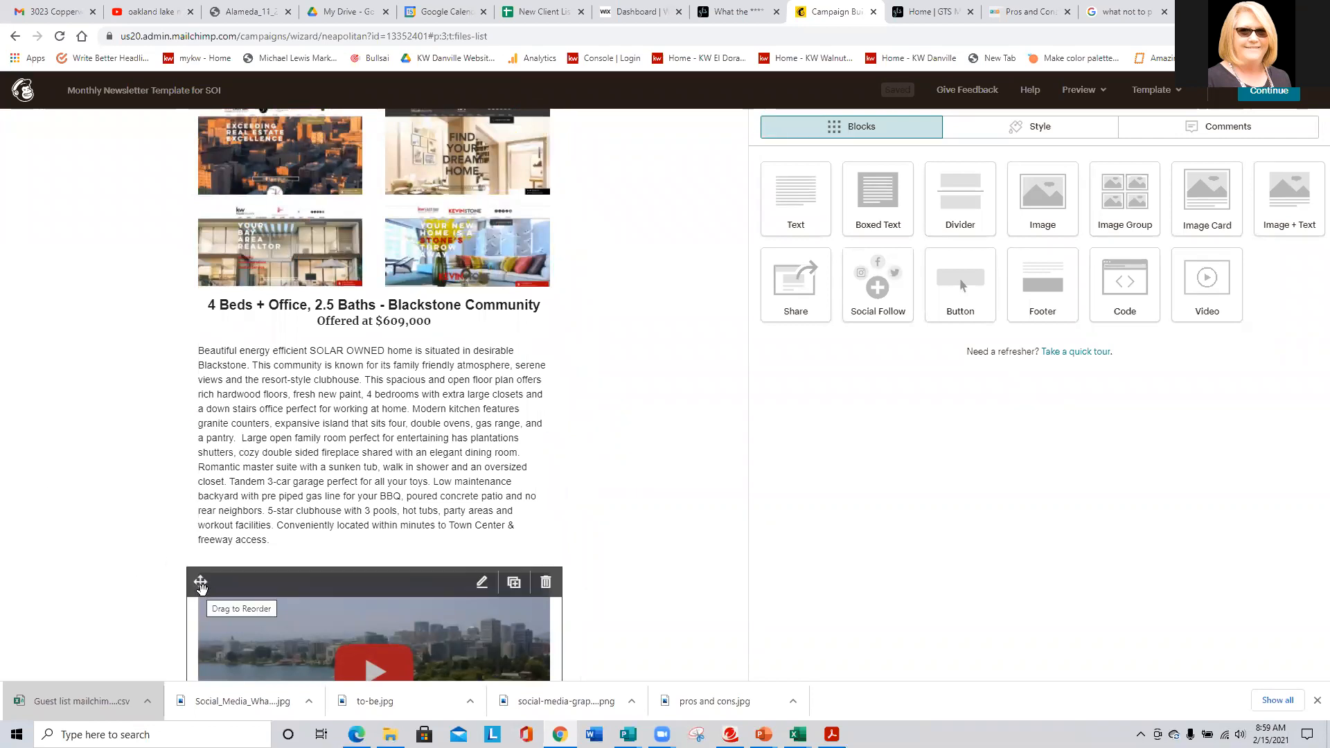
{"action": "scroll", "coordinate": [122, 550], "scroll_direction": "up", "scroll_amount": 4}
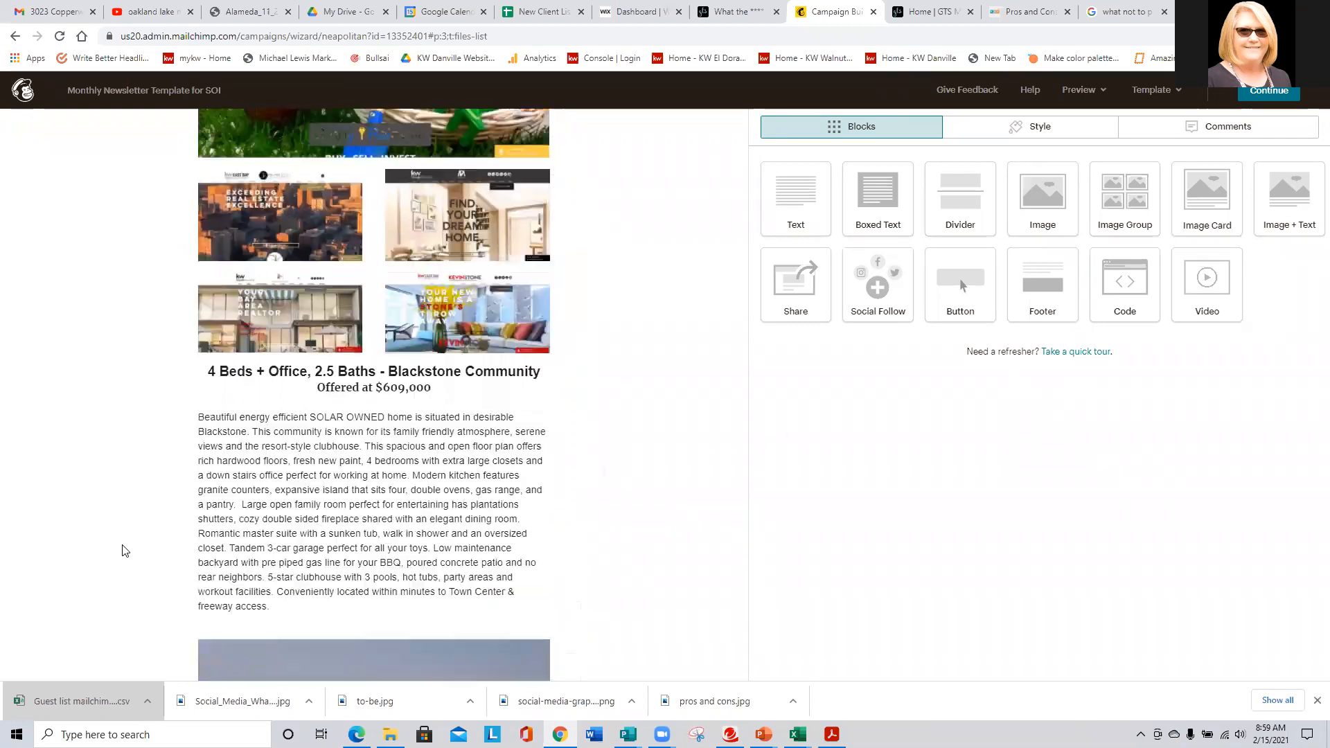
{"action": "scroll", "coordinate": [122, 551], "scroll_direction": "up", "scroll_amount": 2}
{"action": "scroll", "coordinate": [124, 551], "scroll_direction": "down", "scroll_amount": 9}
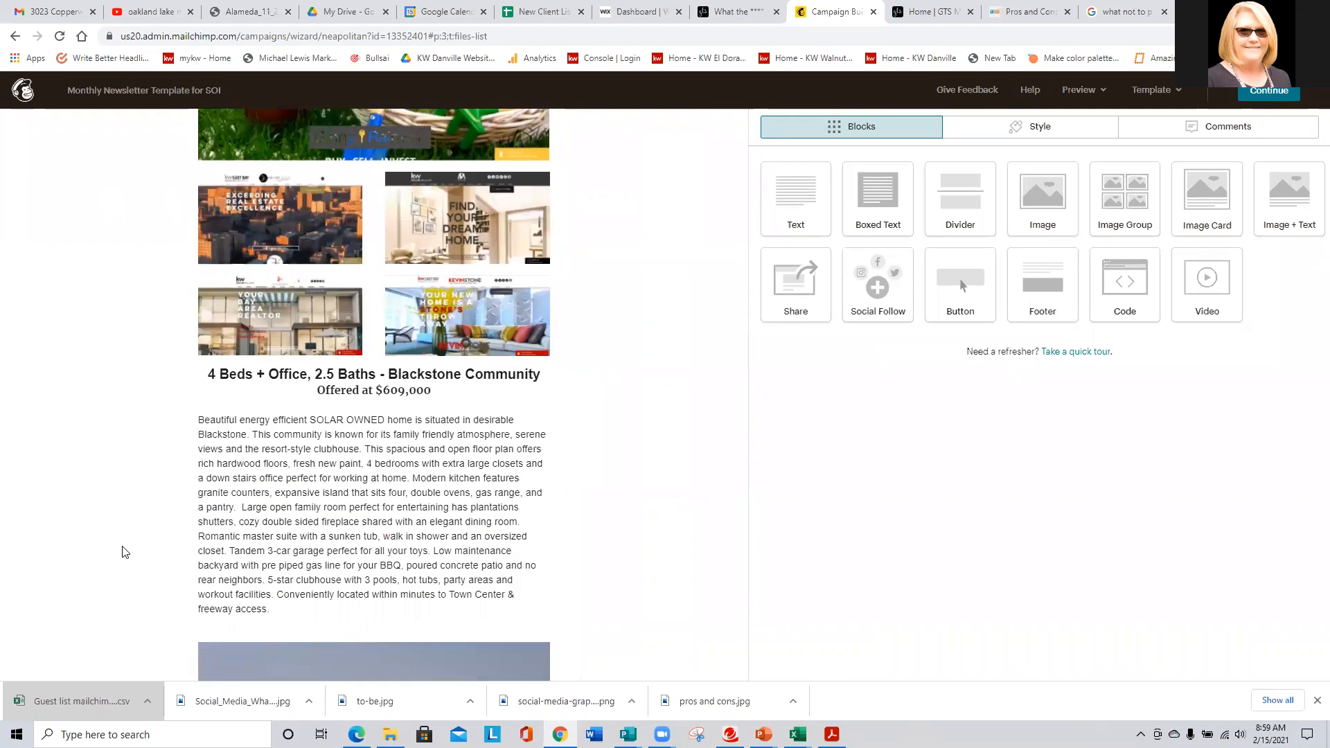
{"action": "scroll", "coordinate": [122, 551], "scroll_direction": "down", "scroll_amount": 2}
{"action": "scroll", "coordinate": [125, 548], "scroll_direction": "up", "scroll_amount": 11}
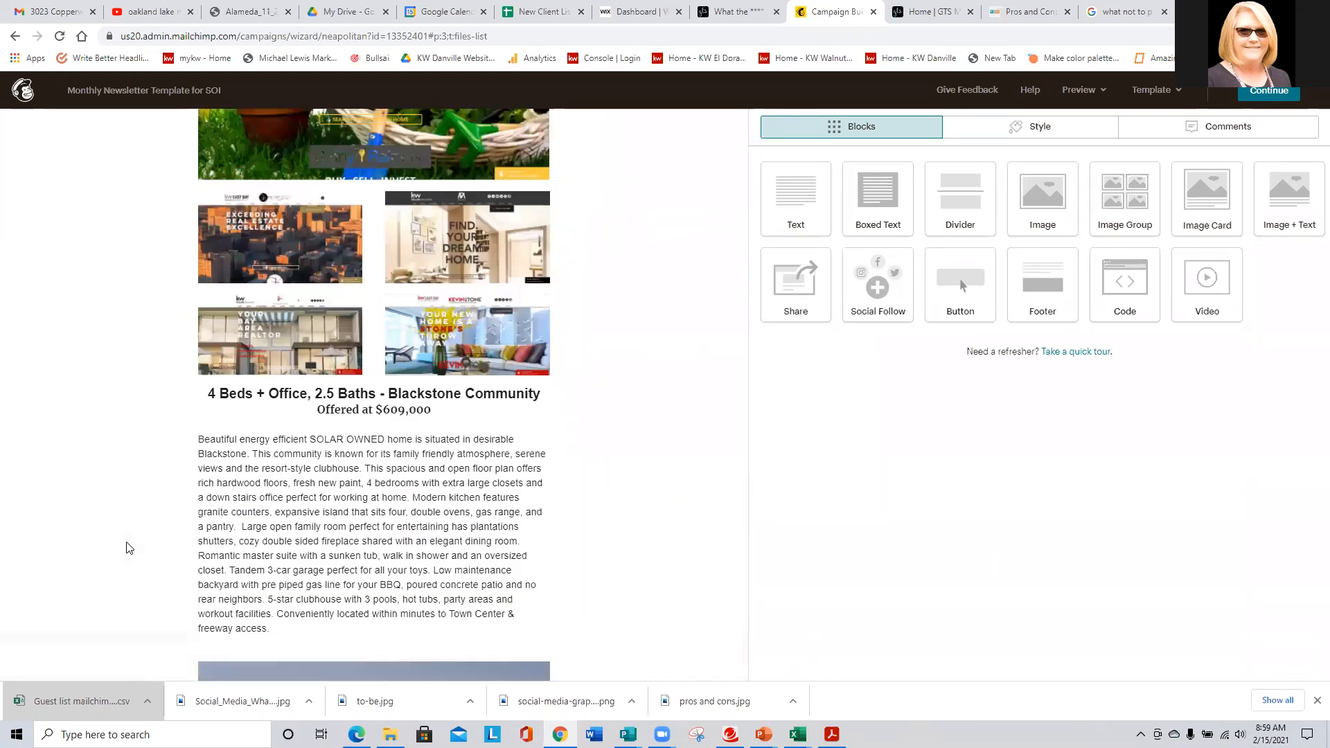
{"action": "scroll", "coordinate": [127, 549], "scroll_direction": "up", "scroll_amount": 4}
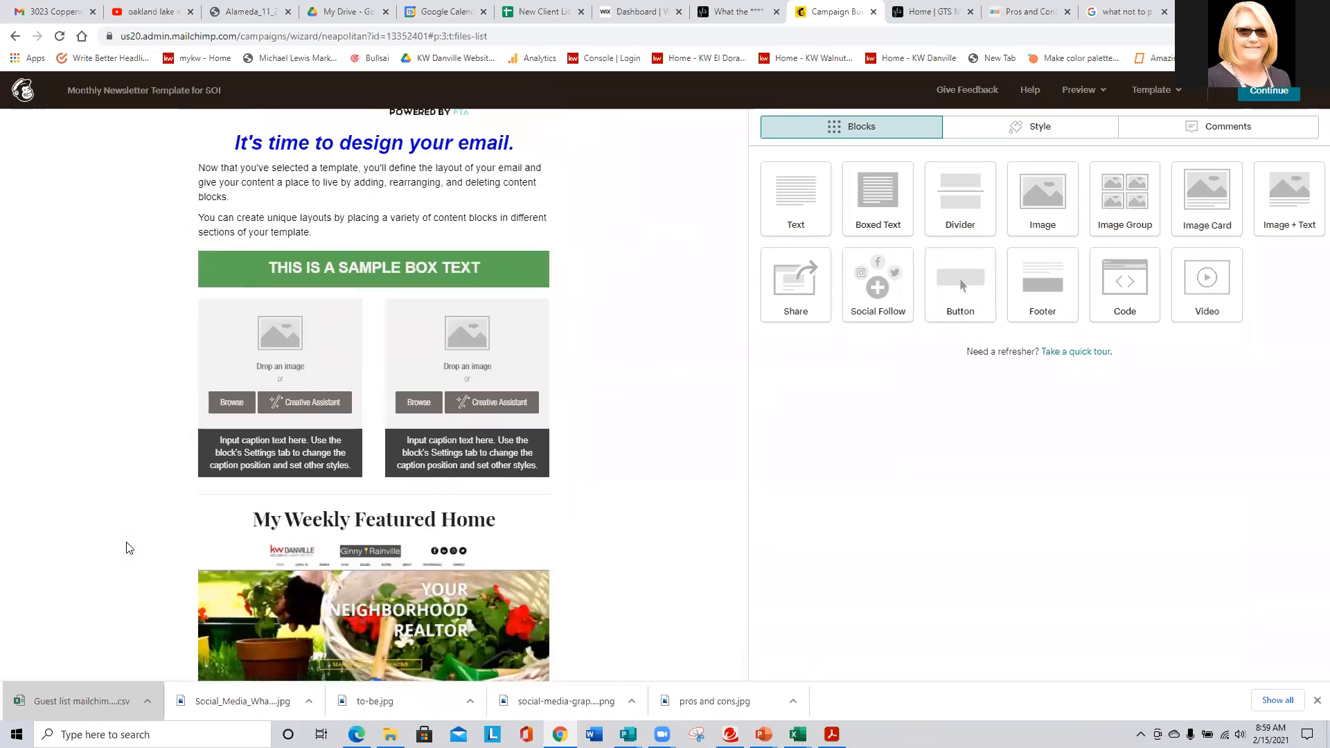
{"action": "scroll", "coordinate": [127, 548], "scroll_direction": "up", "scroll_amount": 2}
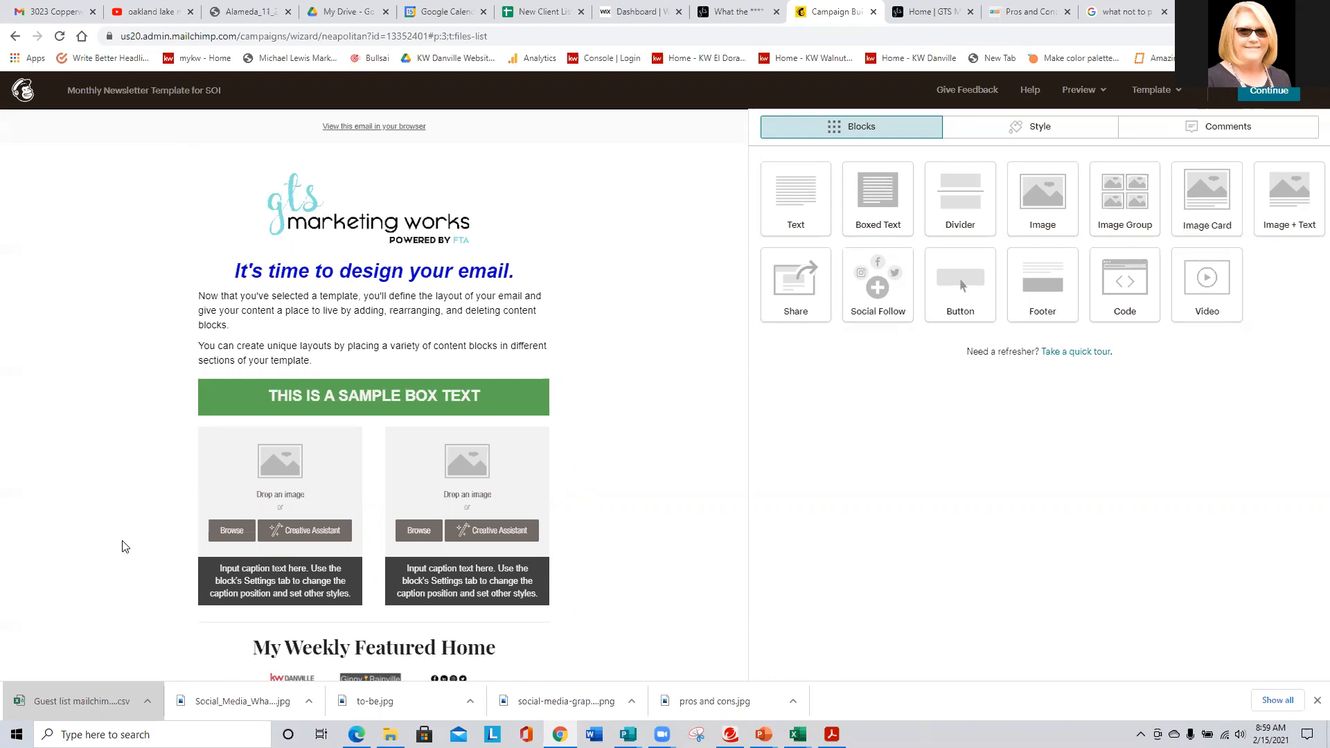
{"action": "scroll", "coordinate": [124, 547], "scroll_direction": "down", "scroll_amount": 2}
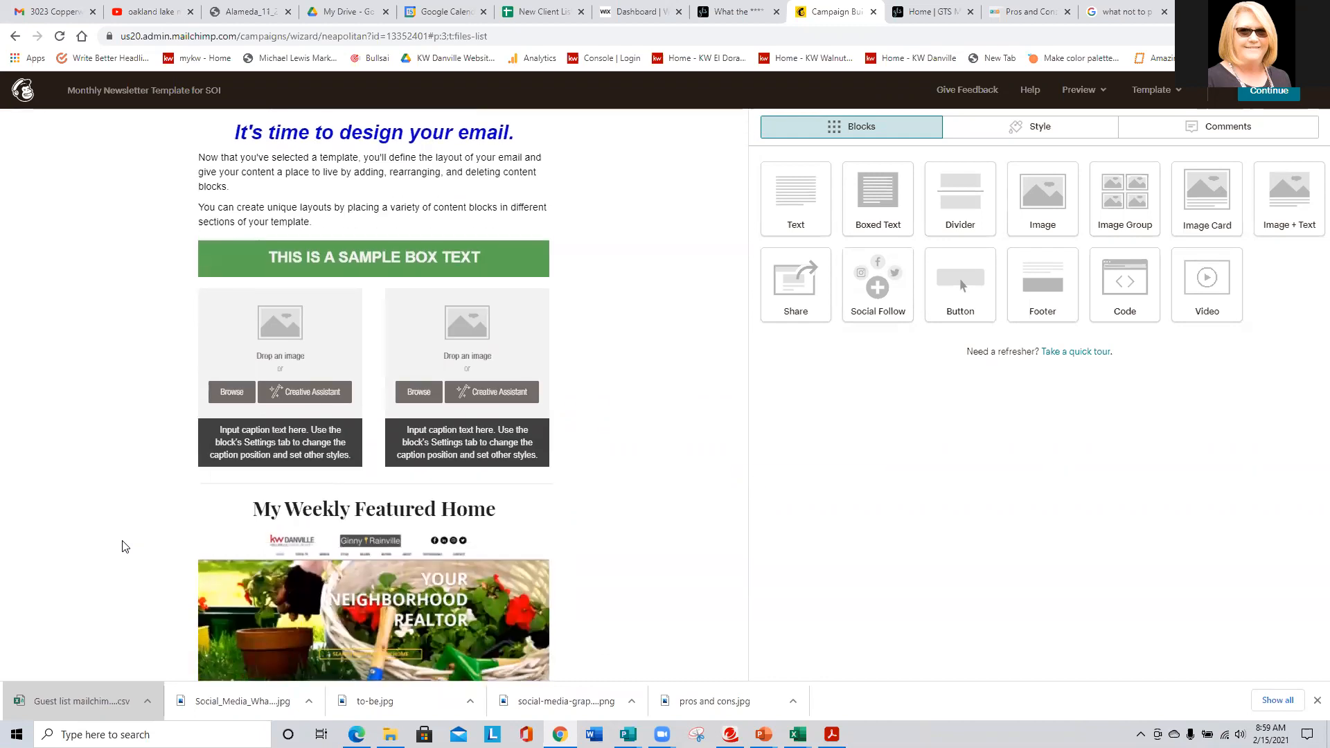
{"action": "scroll", "coordinate": [124, 547], "scroll_direction": "down", "scroll_amount": 3}
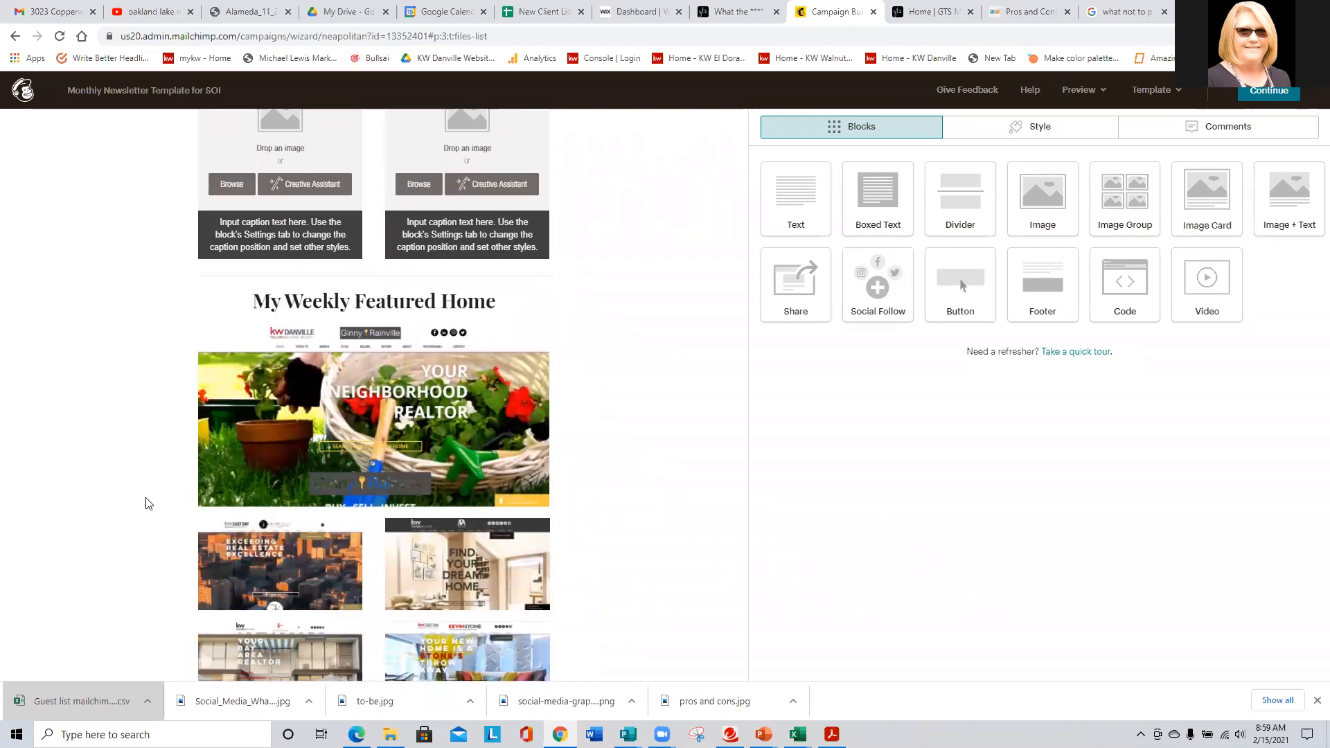
{"action": "scroll", "coordinate": [145, 505], "scroll_direction": "up", "scroll_amount": 4}
{"action": "scroll", "coordinate": [139, 467], "scroll_direction": "down", "scroll_amount": 9}
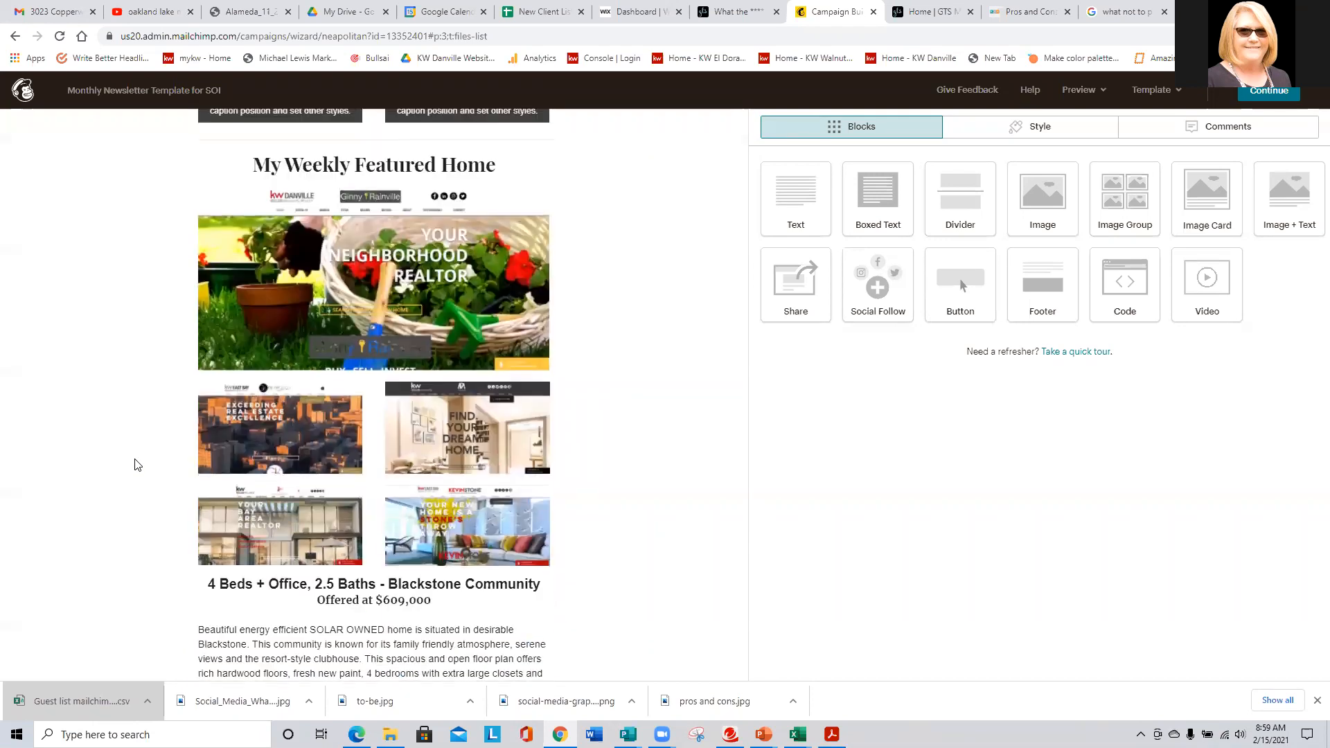
{"action": "scroll", "coordinate": [137, 465], "scroll_direction": "down", "scroll_amount": 1}
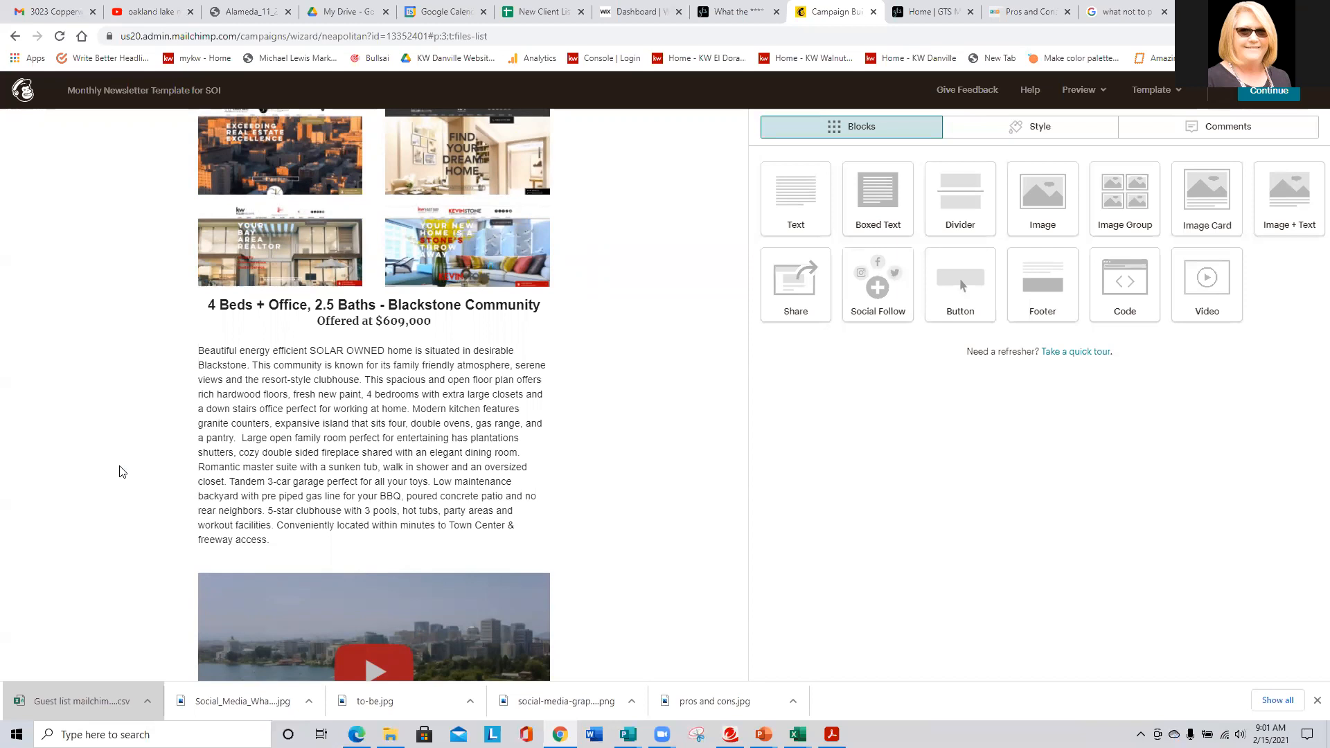
- Leave the oakland lake merrit video's share window and browse the GTS Marketing Works channel's uploaded videos
{"action": "left_click", "coordinate": [135, 10]}
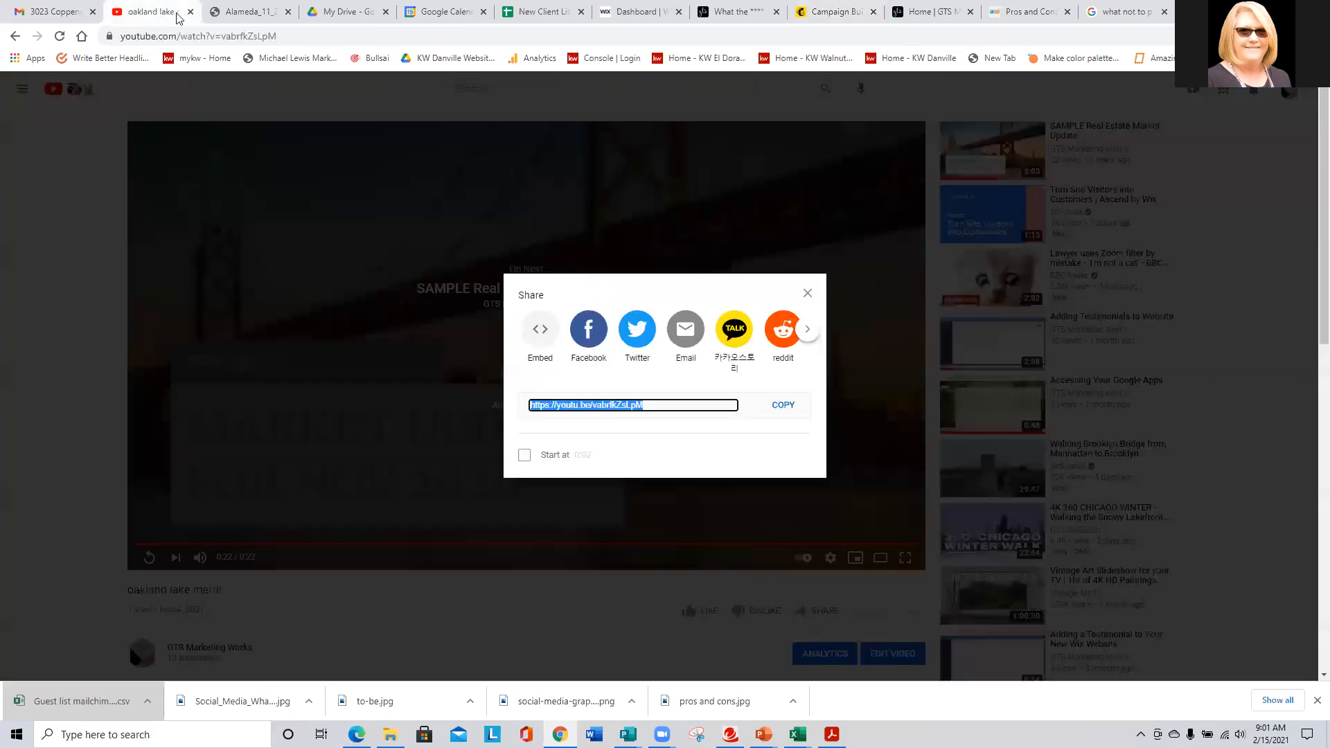
{"action": "left_click", "coordinate": [15, 36]}
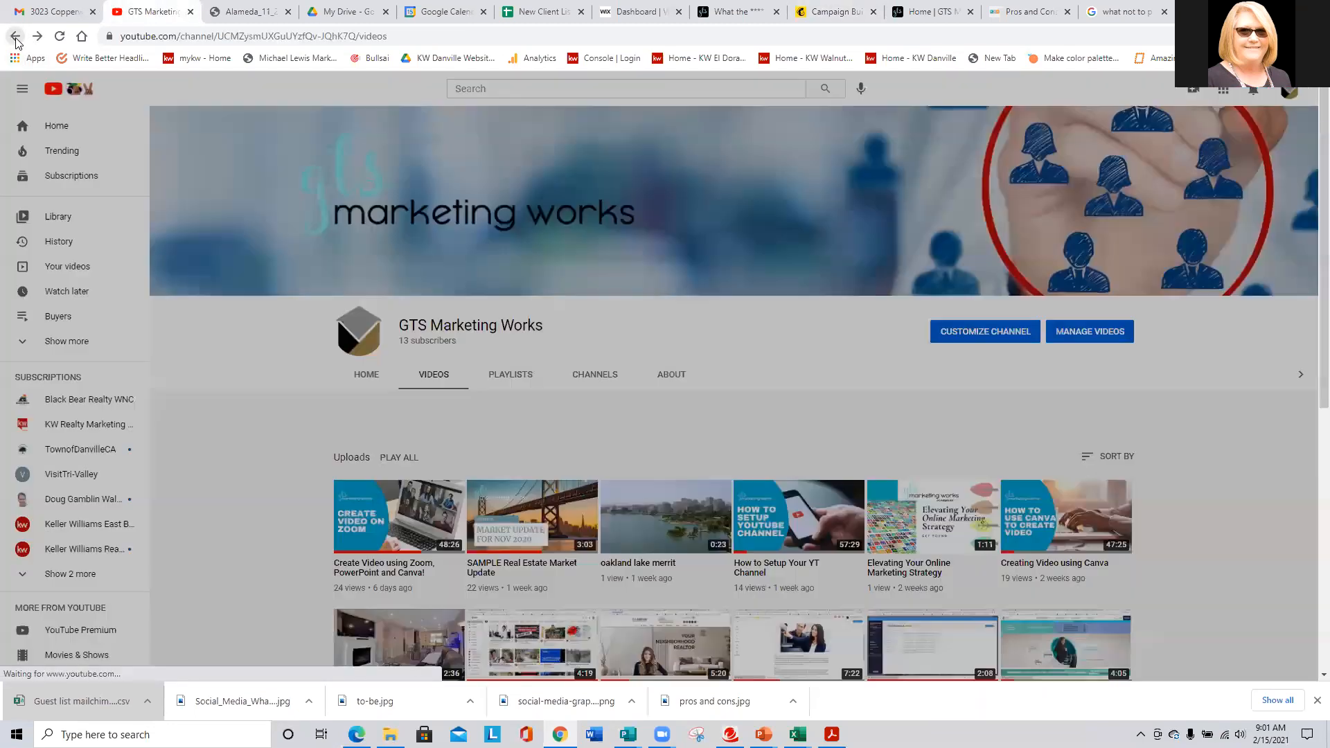
{"action": "scroll", "coordinate": [385, 406], "scroll_direction": "down", "scroll_amount": 2}
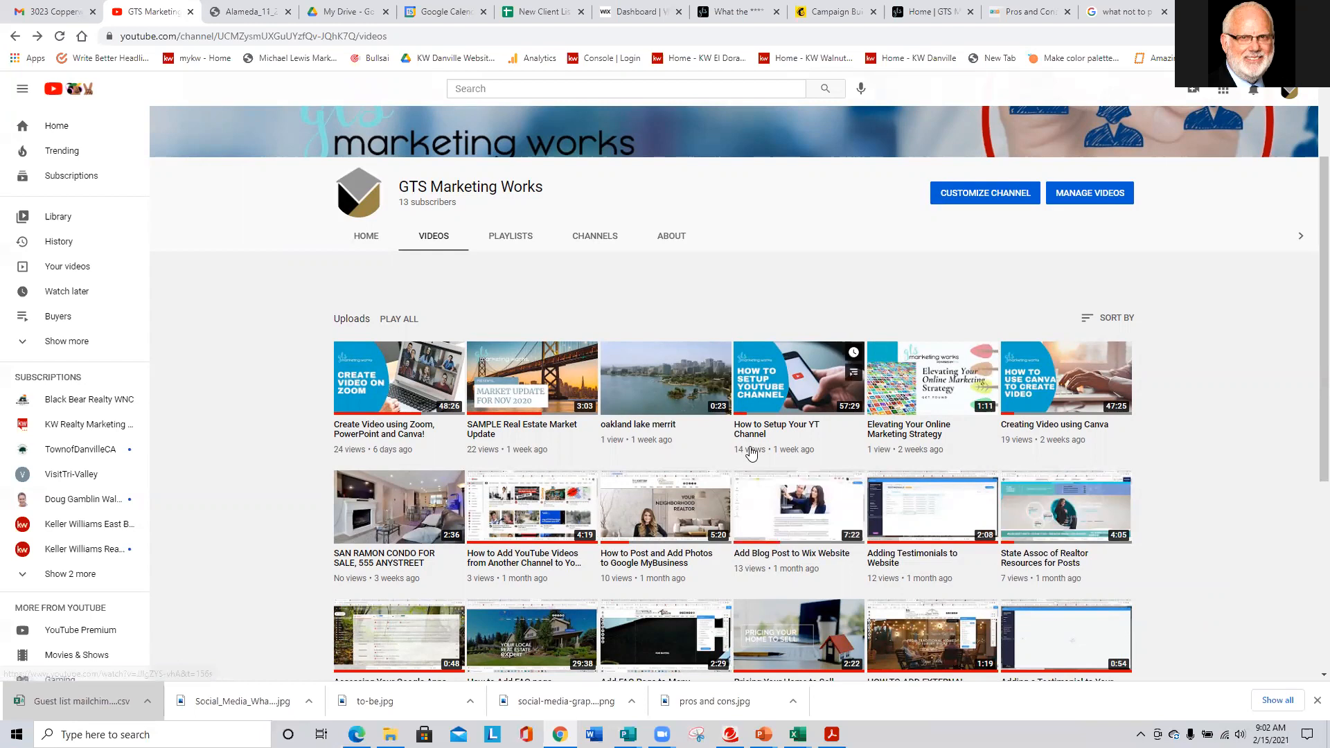
- Open the gtsmarketingworks.com Events page and review the Feb 22 Buffer and Mar 01 SEO events
{"action": "left_click", "coordinate": [724, 5]}
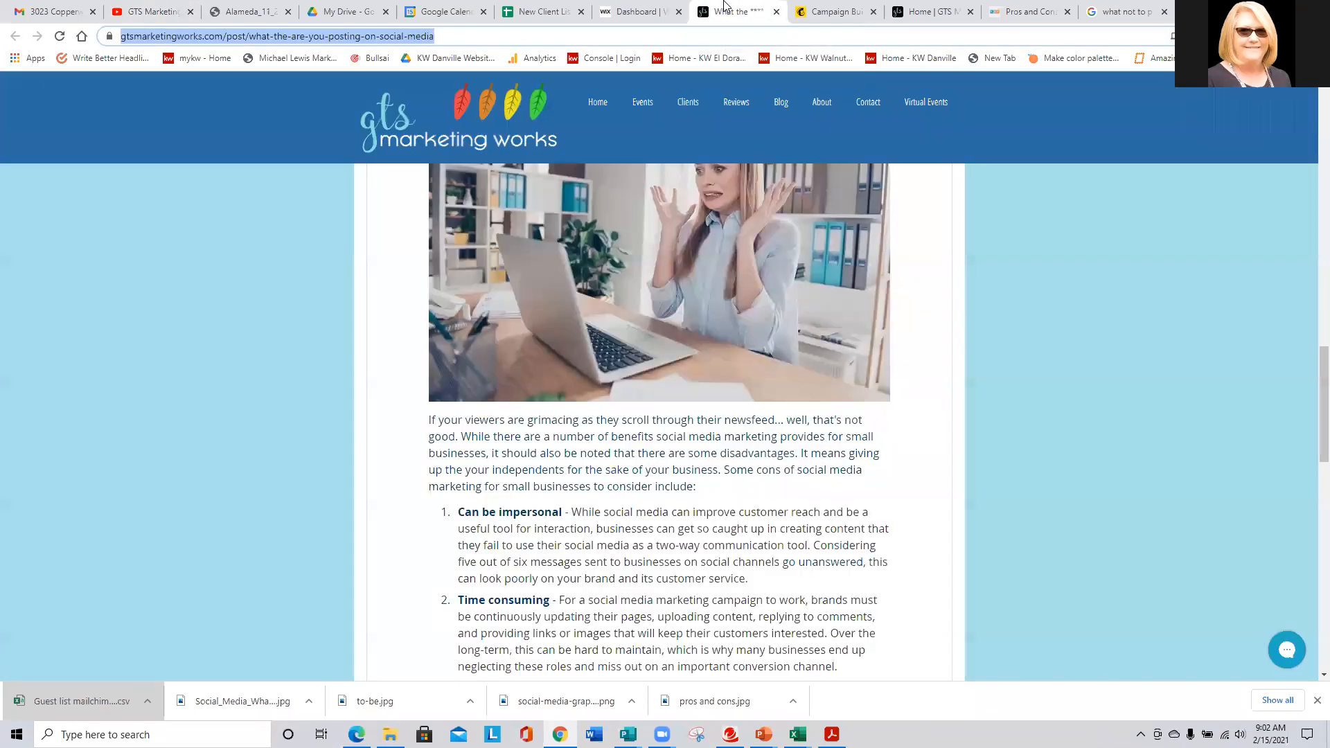
{"action": "left_click", "coordinate": [646, 111]}
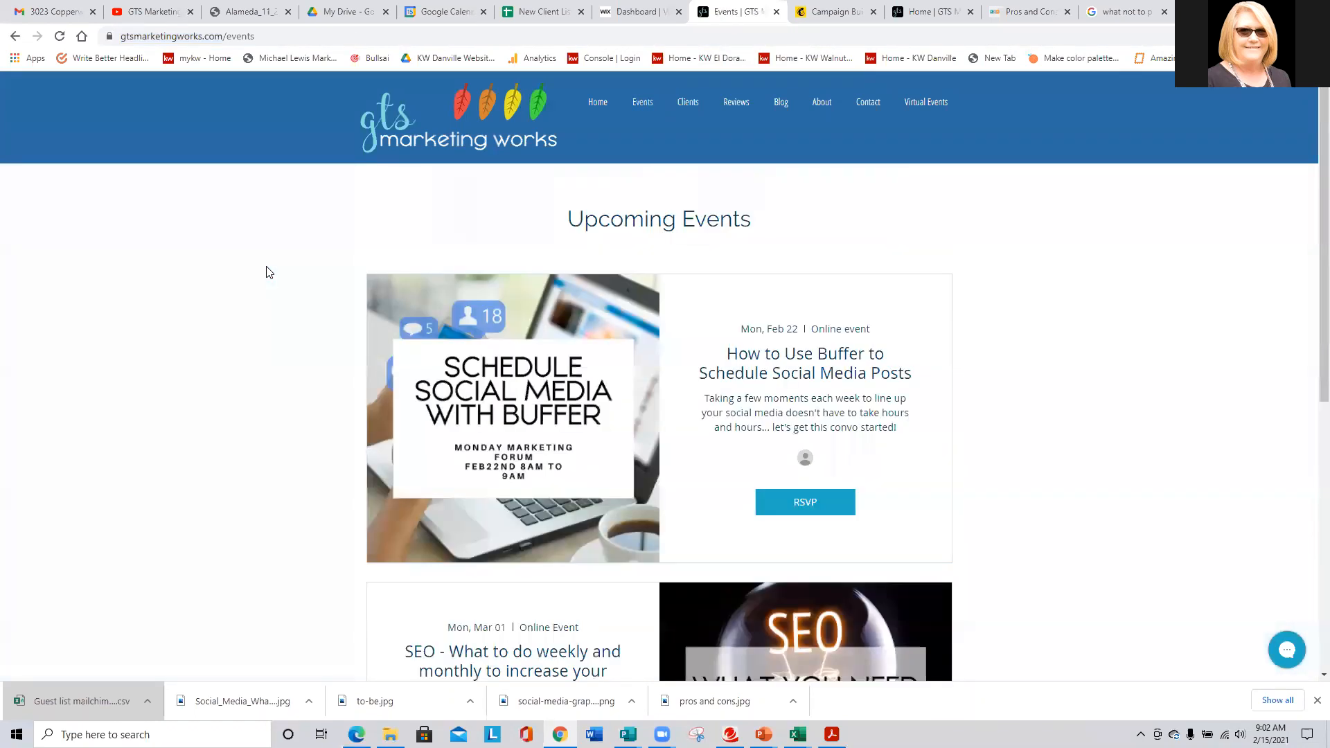
{"action": "scroll", "coordinate": [808, 491], "scroll_direction": "down", "scroll_amount": 4}
{"action": "scroll", "coordinate": [836, 494], "scroll_direction": "up", "scroll_amount": 3}
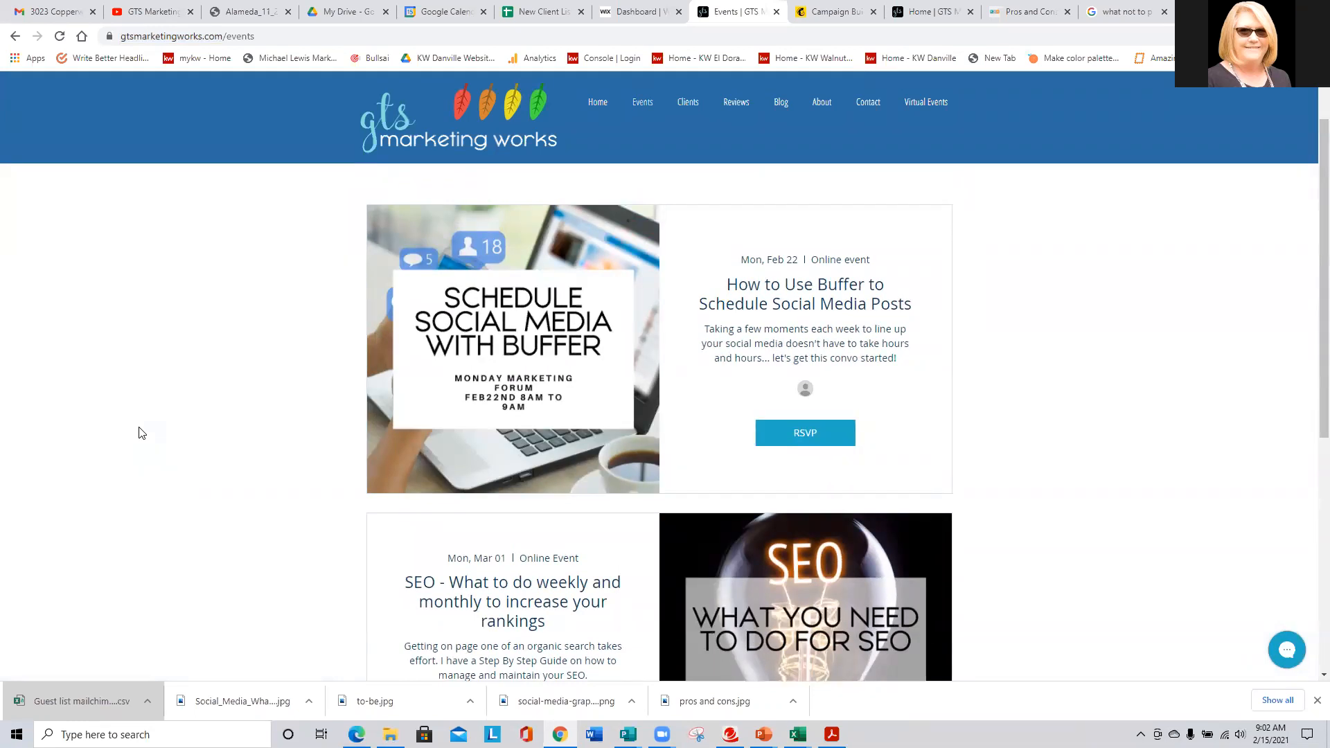
{"action": "scroll", "coordinate": [142, 433], "scroll_direction": "down", "scroll_amount": 1}
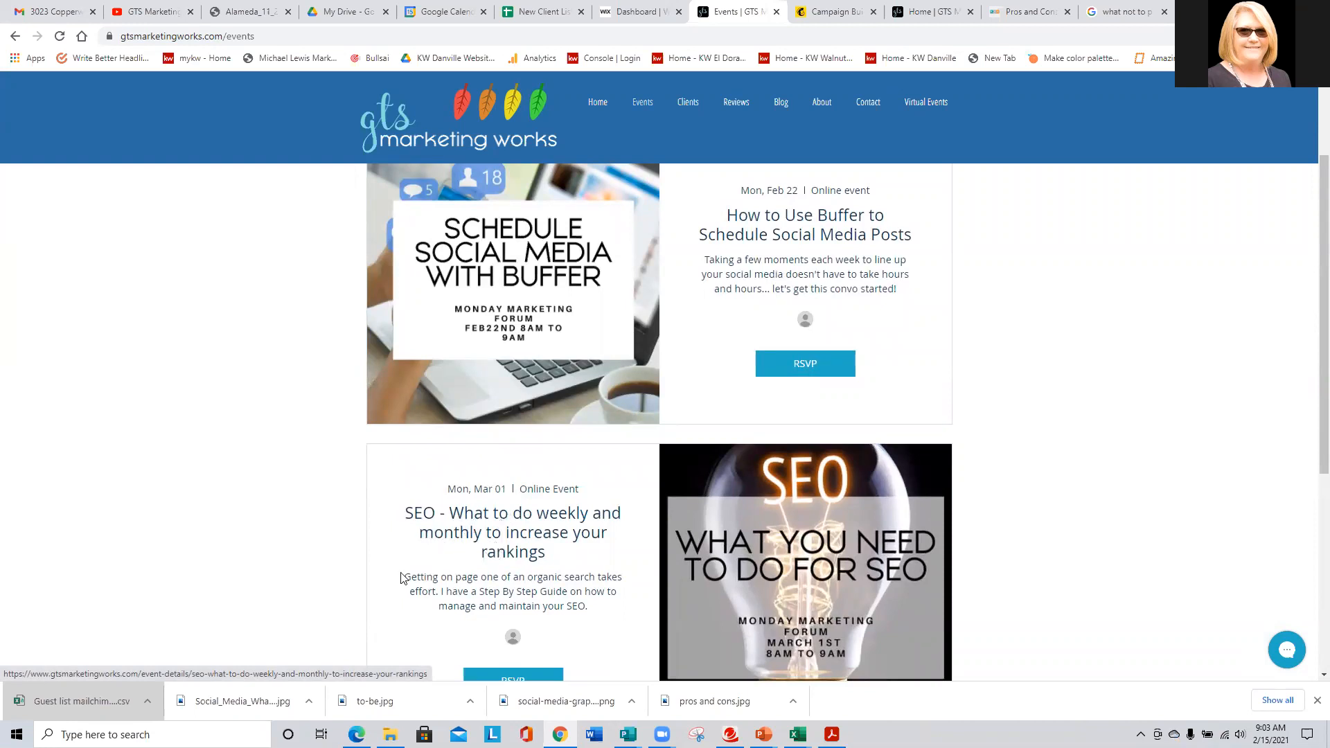
{"action": "scroll", "coordinate": [265, 538], "scroll_direction": "down", "scroll_amount": 1}
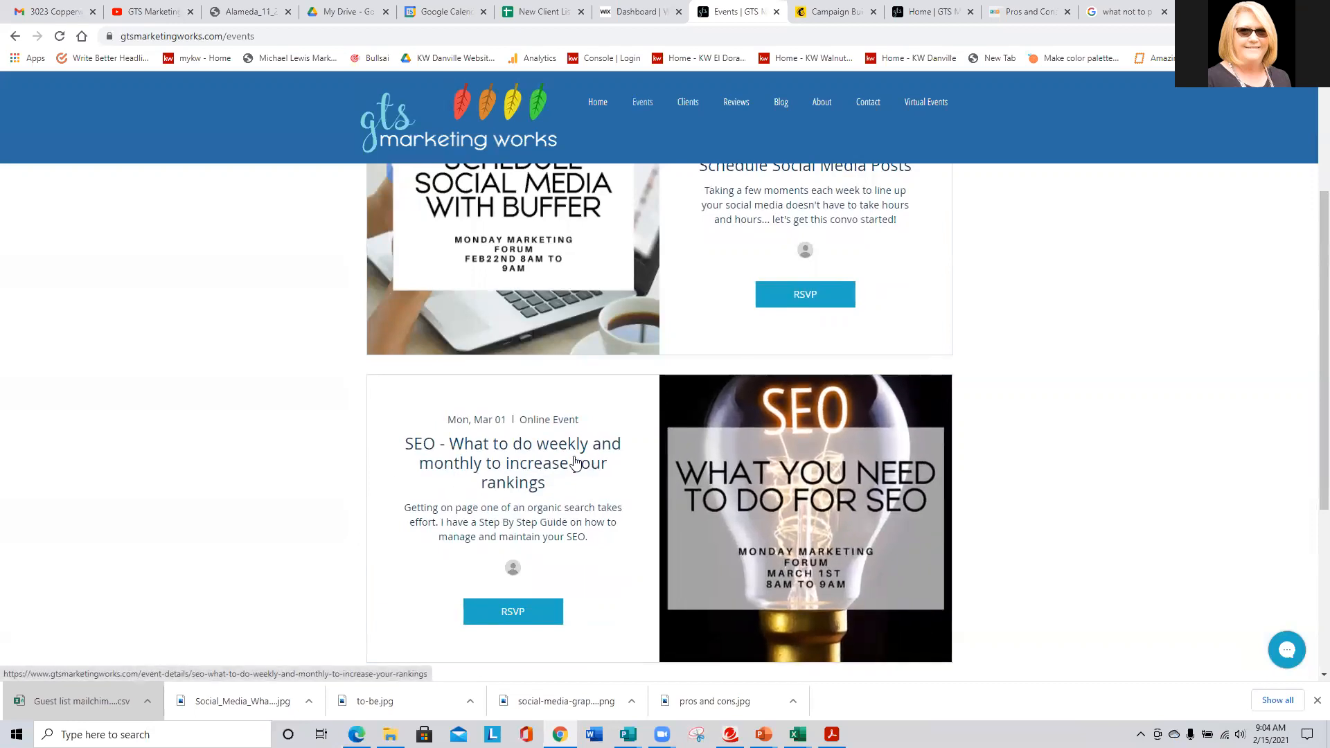
{"action": "scroll", "coordinate": [575, 462], "scroll_direction": "down", "scroll_amount": 1}
{"action": "scroll", "coordinate": [575, 463], "scroll_direction": "up", "scroll_amount": 1}
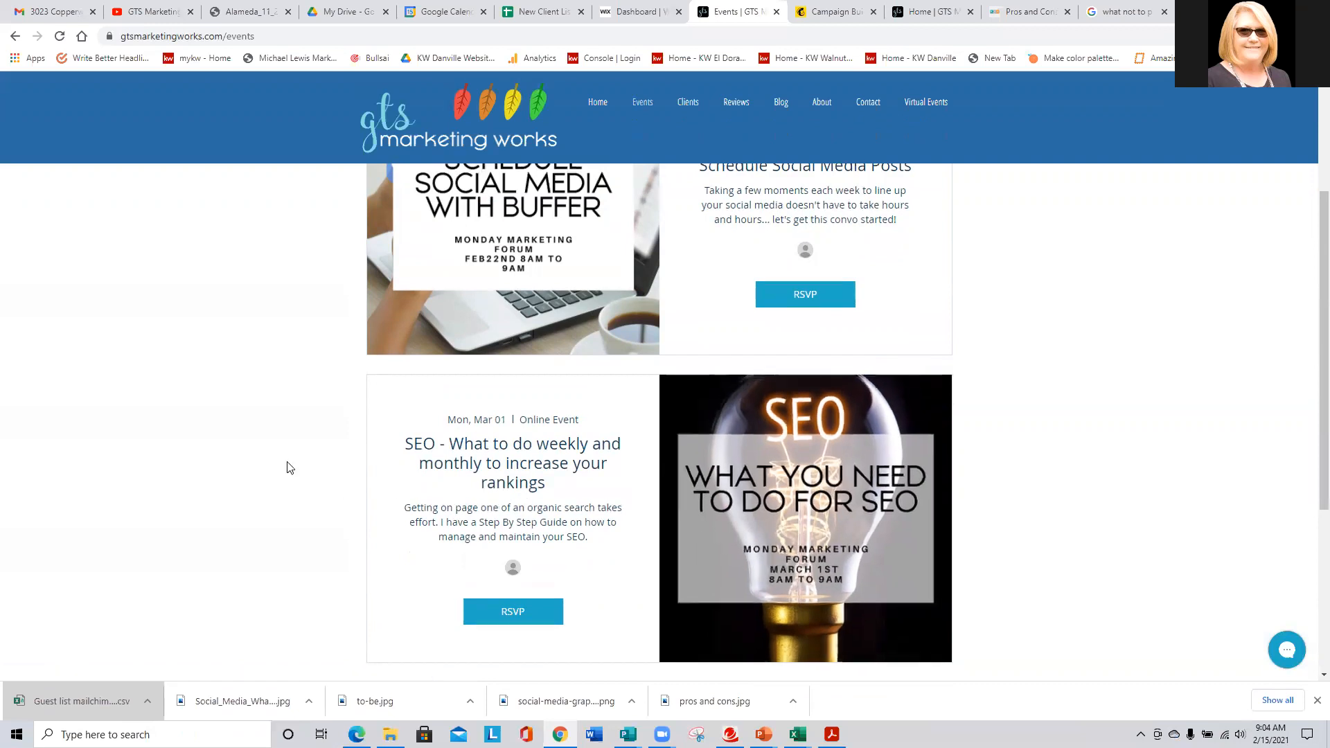
{"action": "scroll", "coordinate": [233, 468], "scroll_direction": "up", "scroll_amount": 2}
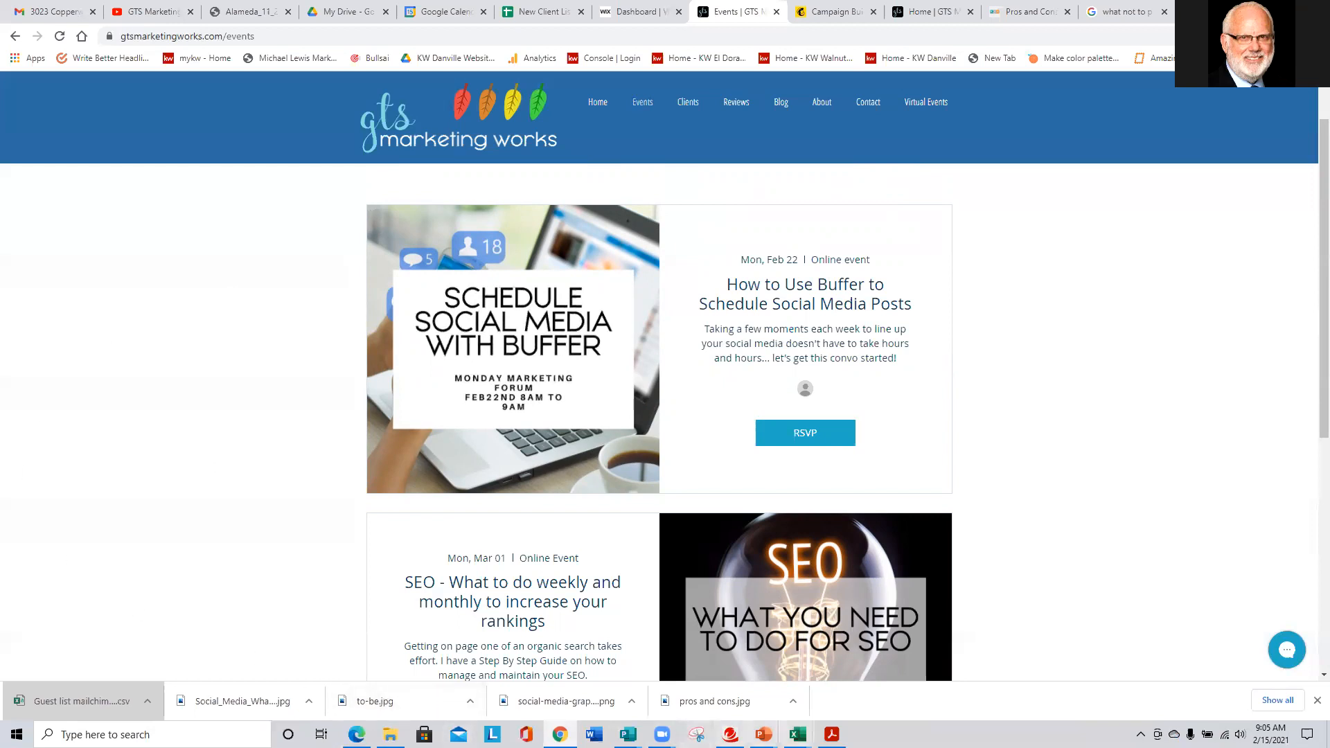
{"action": "mouse_move", "coordinate": [797, 734]}
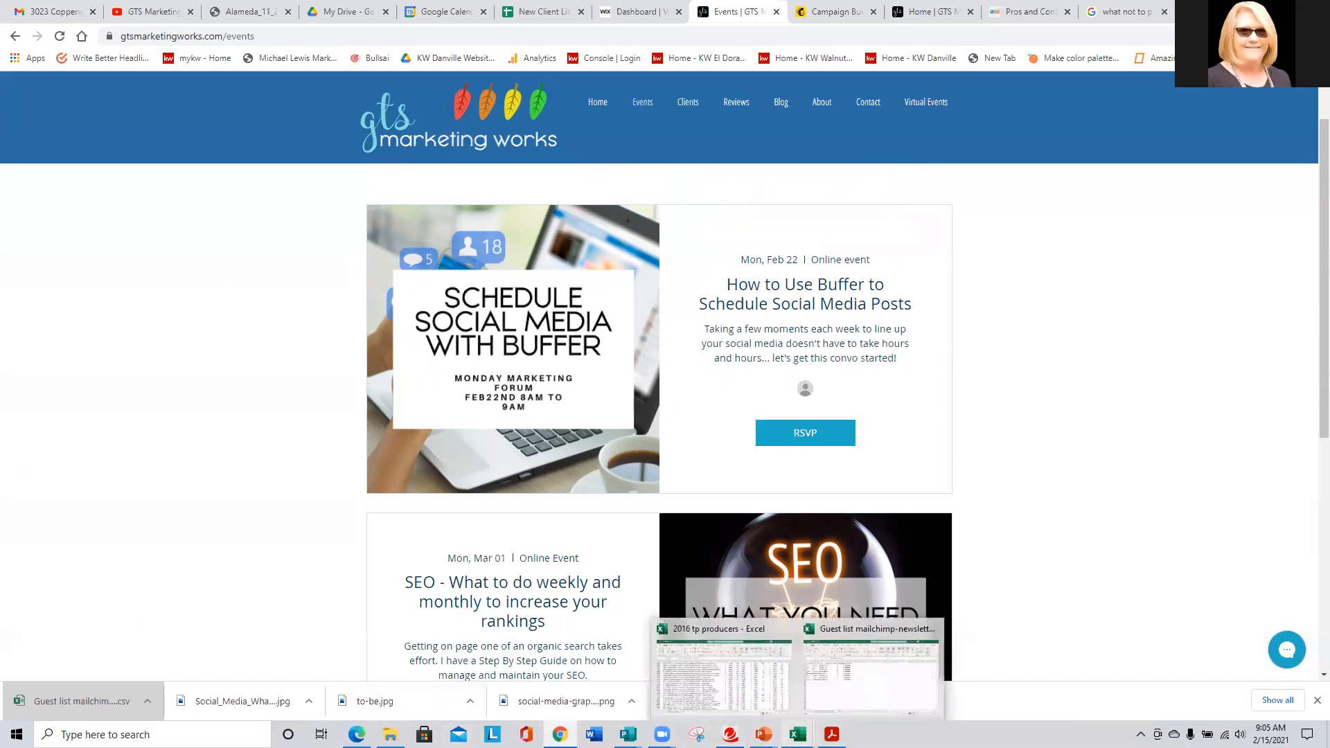